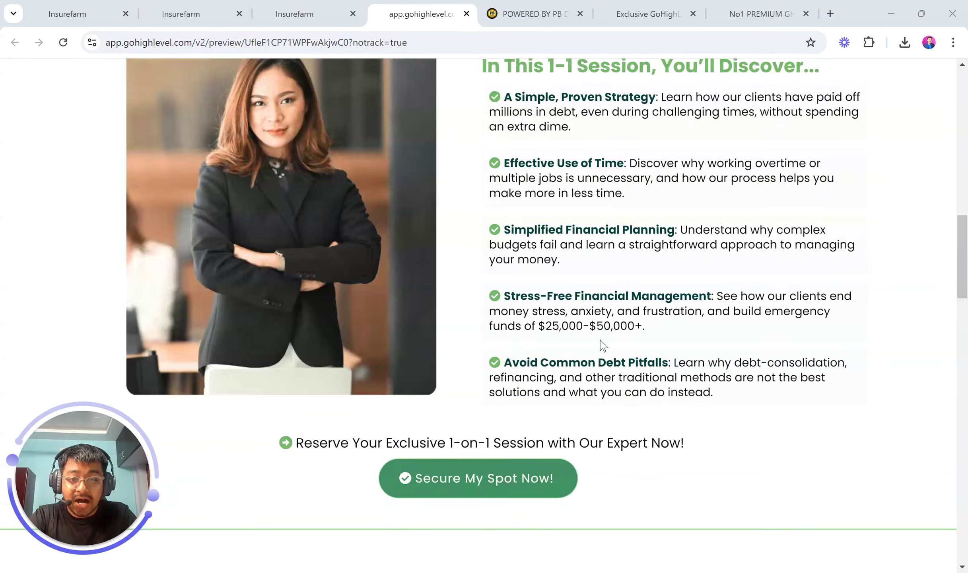
# Examine the Debt Free Navigator landing page preview down to its footer and return to its hero section
pyautogui.scroll(-15, 602, 346)
pyautogui.scroll(-10, 603, 345)
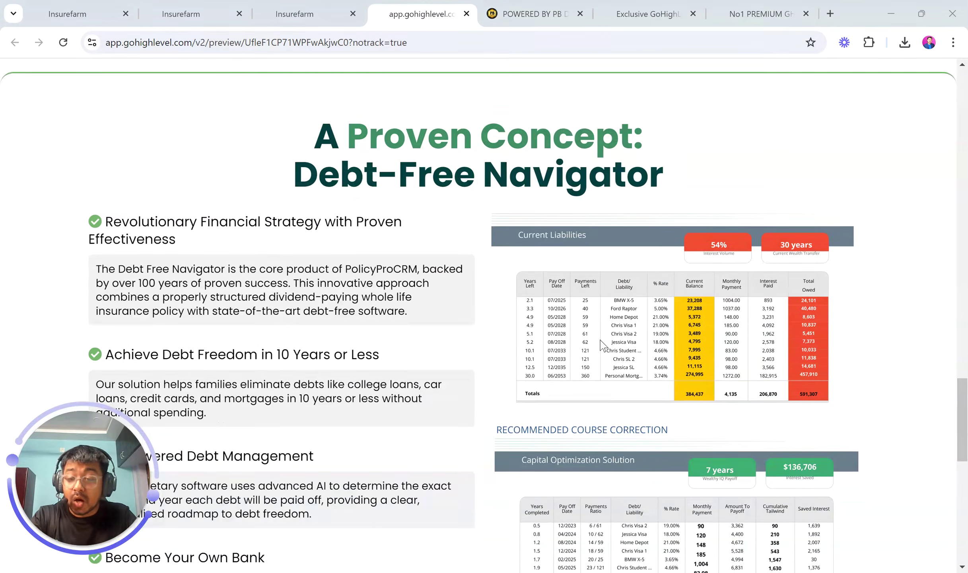
pyautogui.scroll(-4, 603, 345)
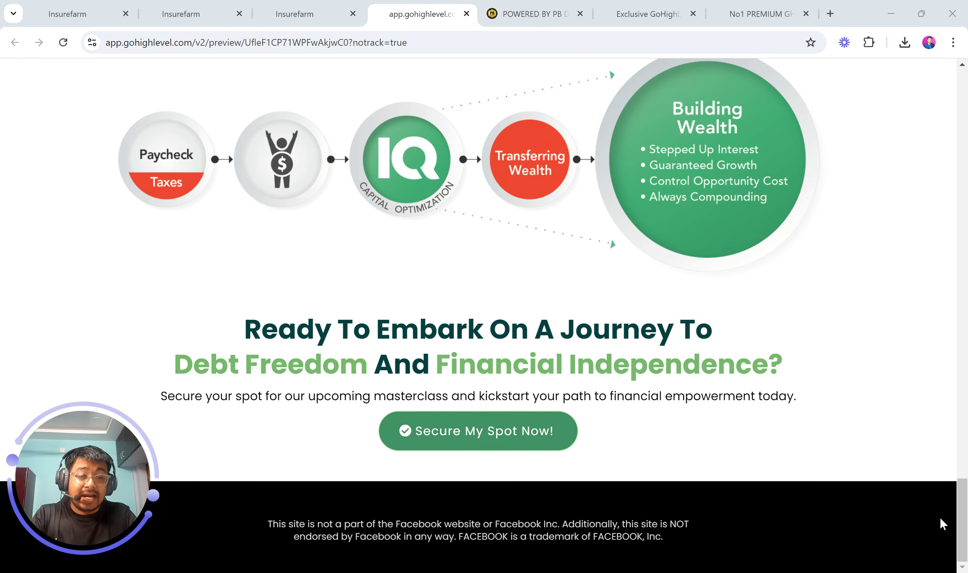
pyautogui.moveTo(964, 542); pyautogui.dragTo(964, 105)
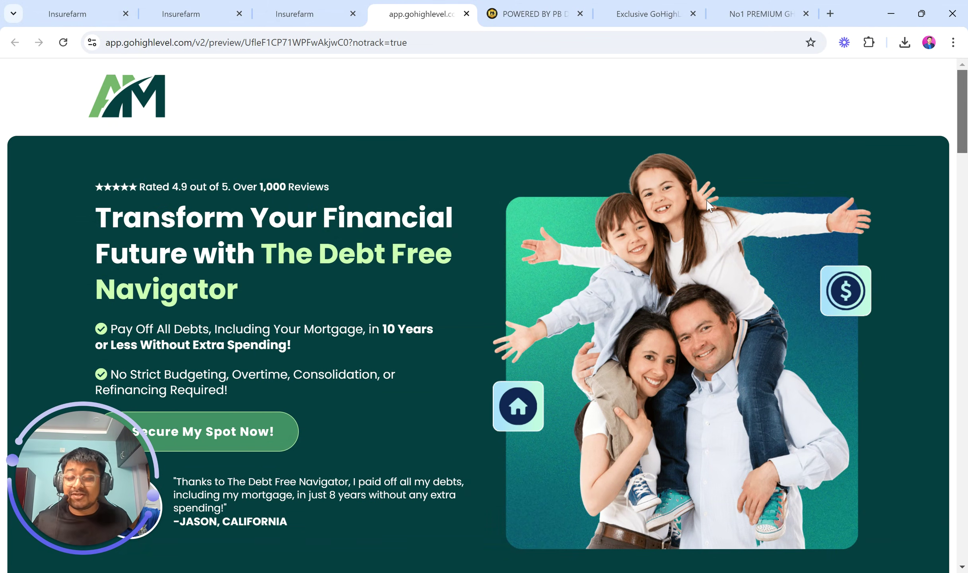
# Look over the open PB Digital, GoHighLevel bonuses and ghltemplateshop.com sites one after another
pyautogui.click(531, 13)
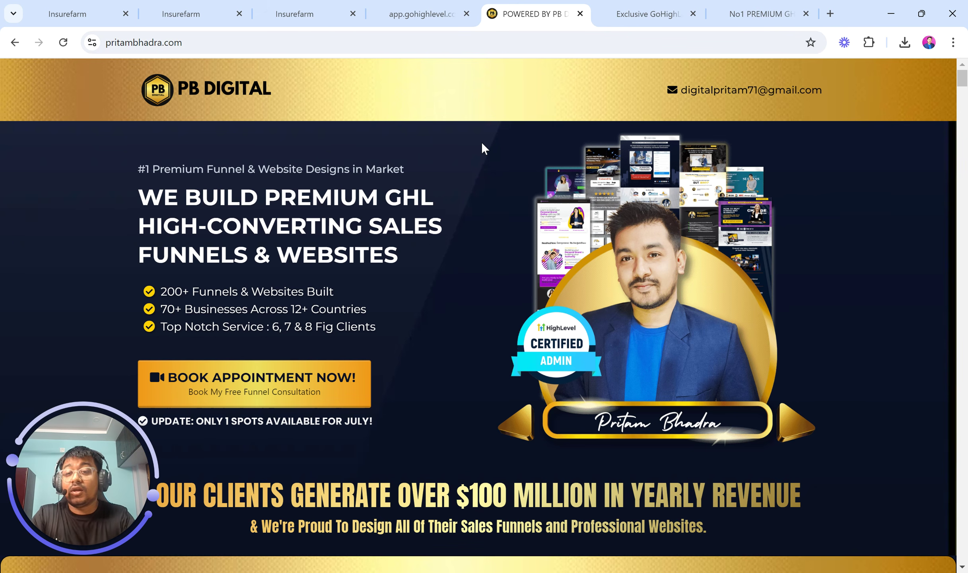
pyautogui.click(215, 46)
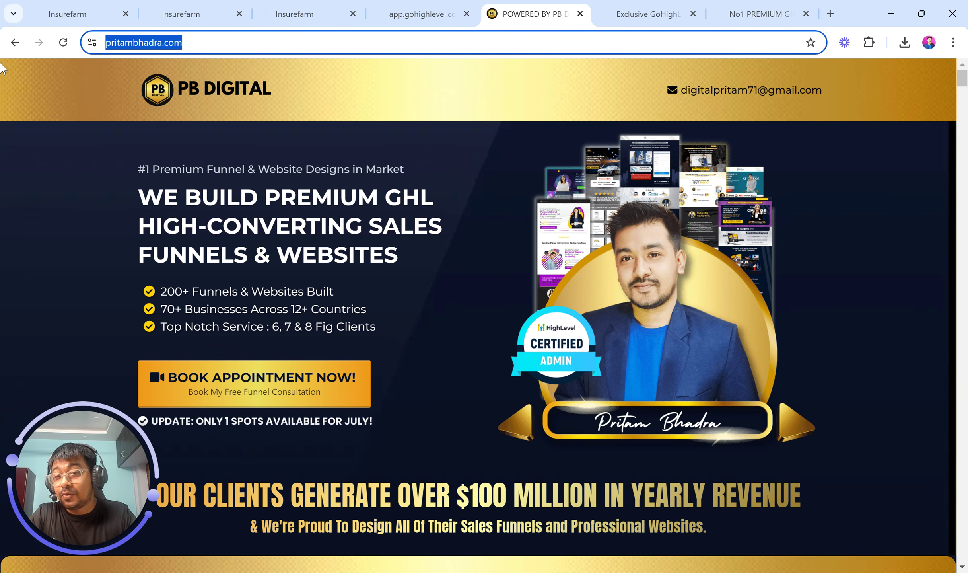
pyautogui.click(656, 9)
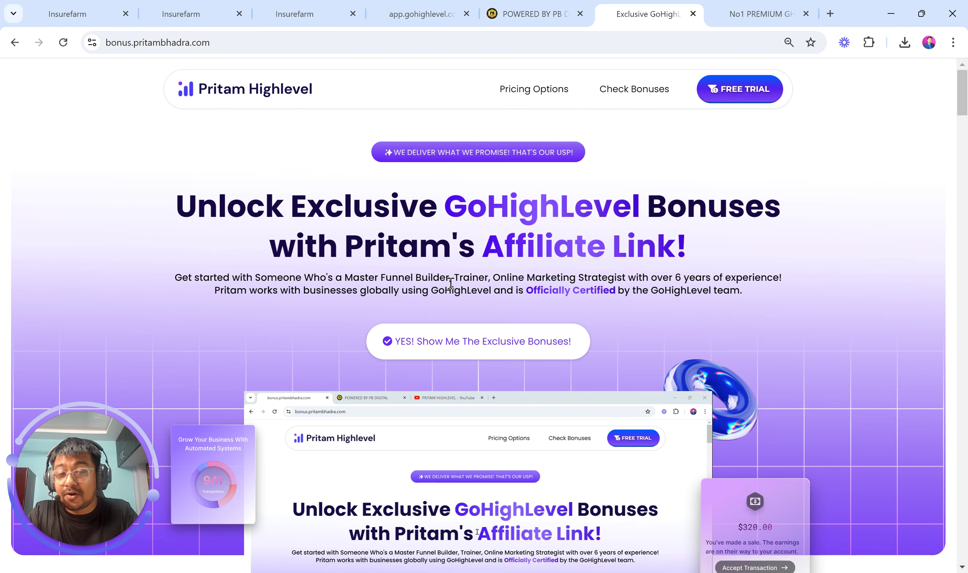
pyautogui.scroll(-10, 451, 283)
pyautogui.scroll(9, 449, 283)
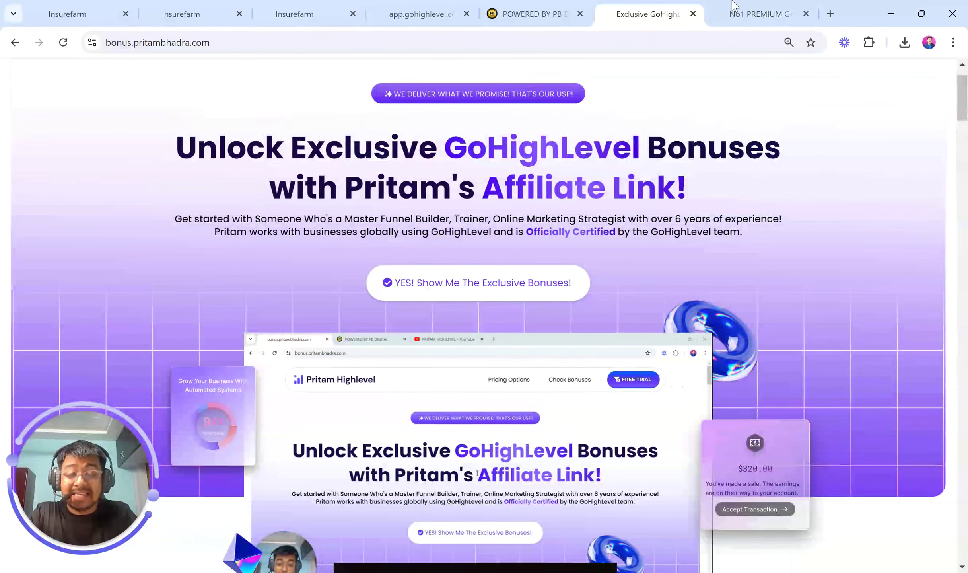
pyautogui.click(762, 12)
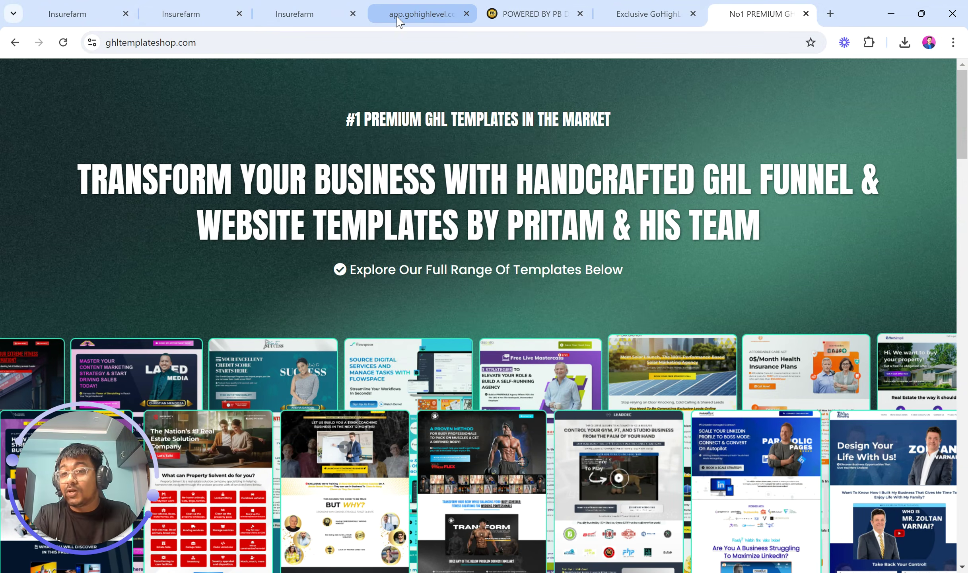
# Go back to the Debt Free Navigator preview and review all its sections as the design reference
pyautogui.moveTo(398, 19)
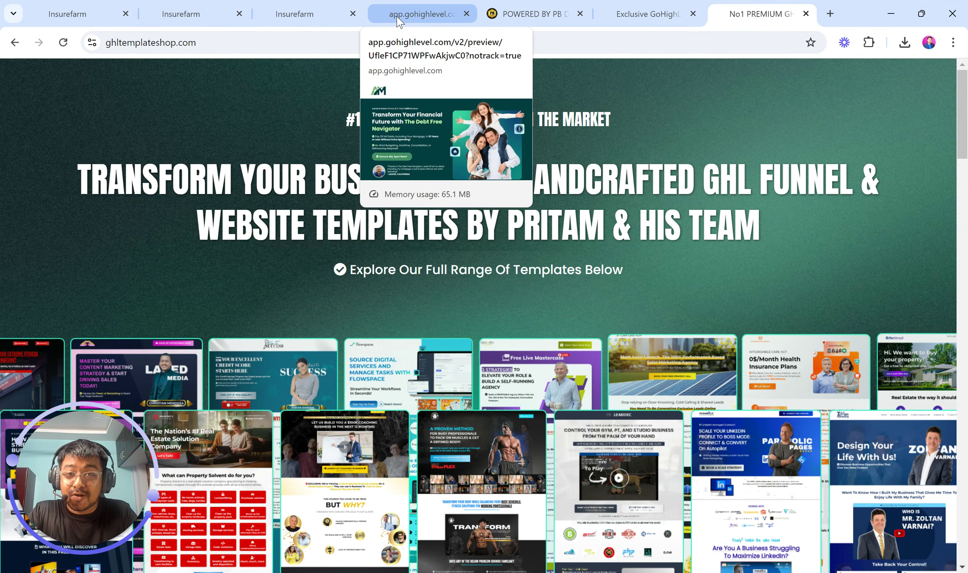
pyautogui.moveTo(397, 14)
pyautogui.mouseDown()
pyautogui.moveTo(326, 4)
pyautogui.moveTo(398, 12)
pyautogui.mouseUp()
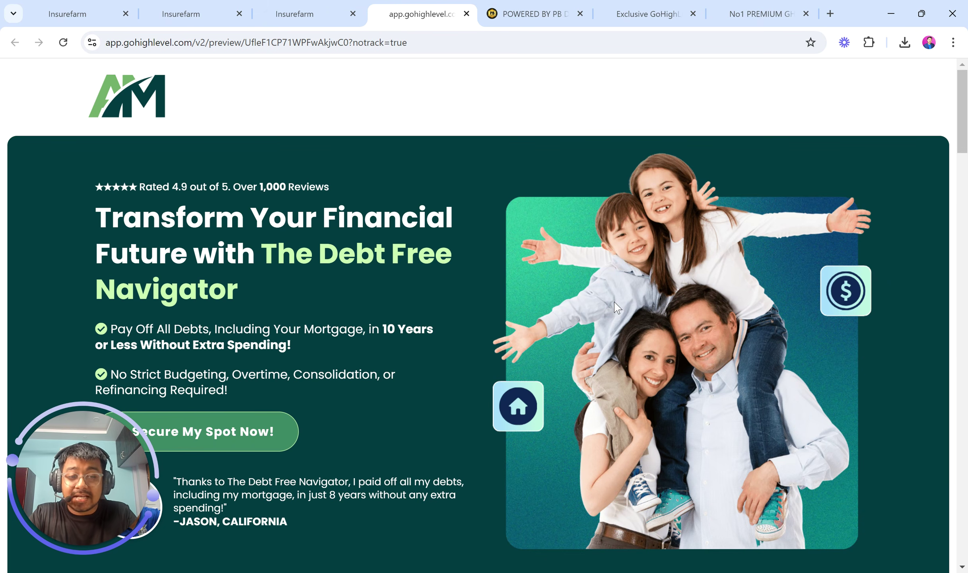
pyautogui.scroll(-15, 616, 307)
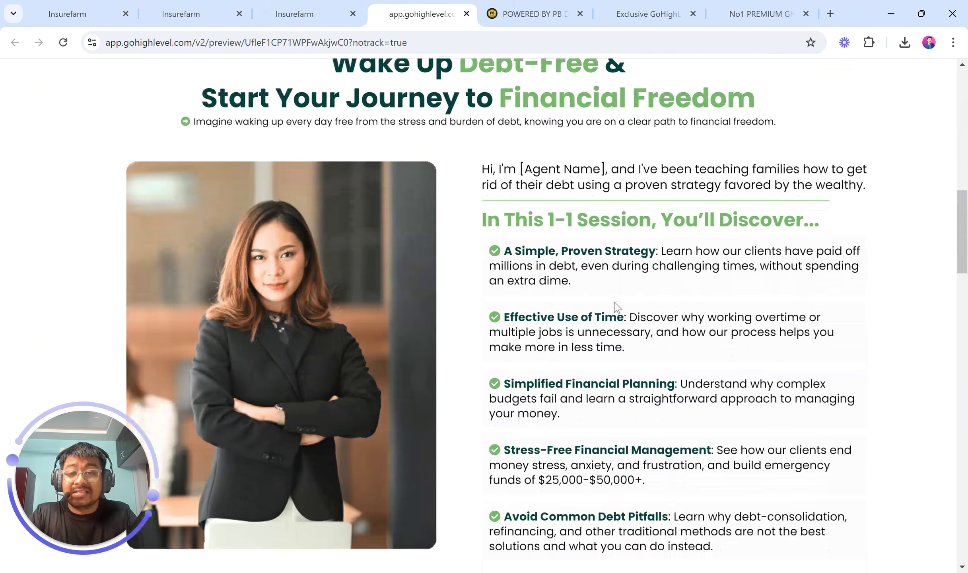
pyautogui.scroll(-10, 616, 307)
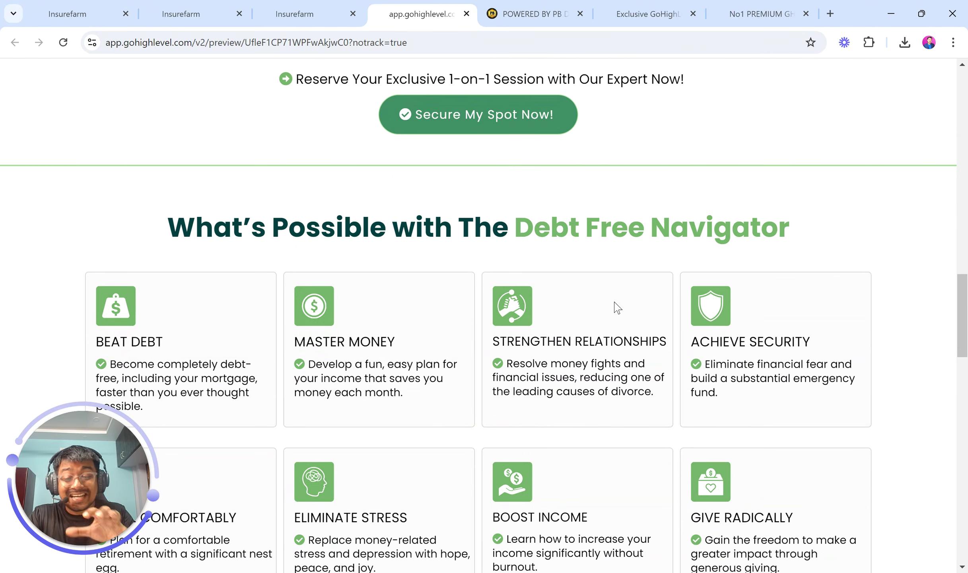
pyautogui.scroll(-20, 617, 307)
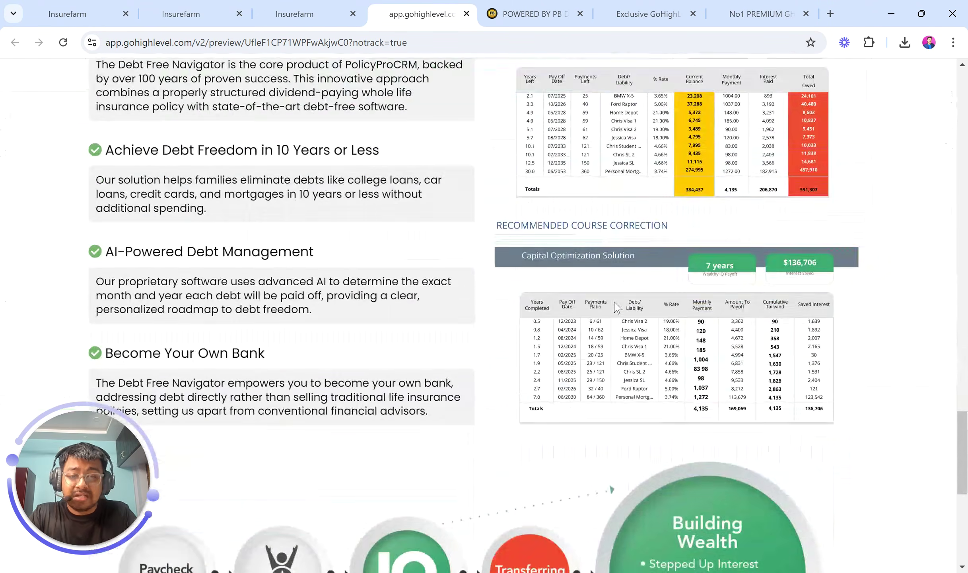
pyautogui.scroll(-4, 616, 307)
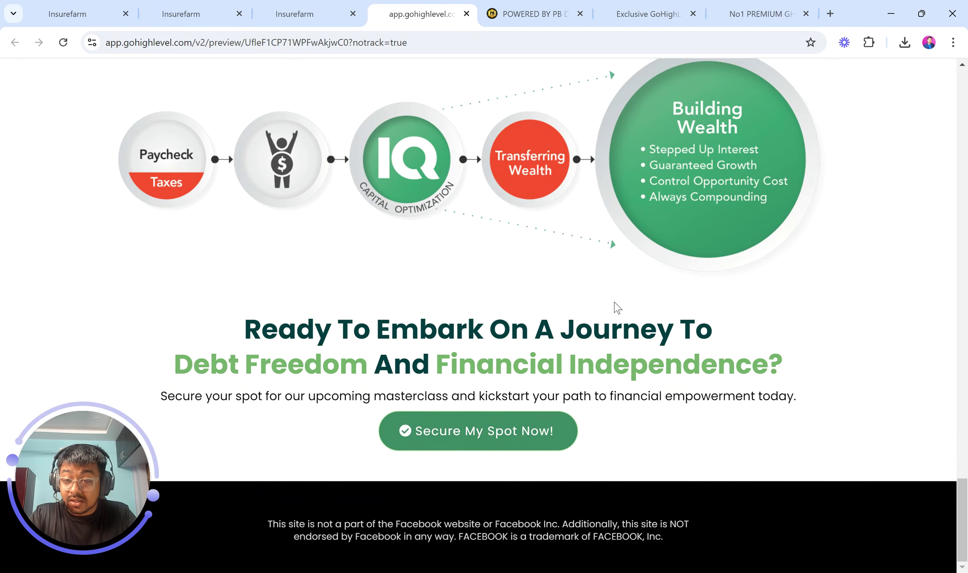
pyautogui.scroll(20, 616, 307)
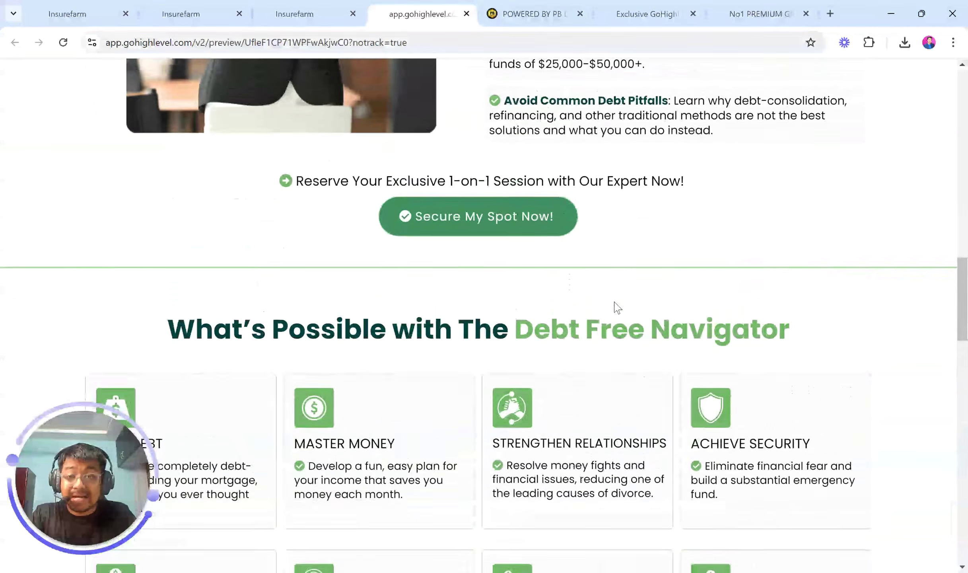
pyautogui.scroll(15, 616, 307)
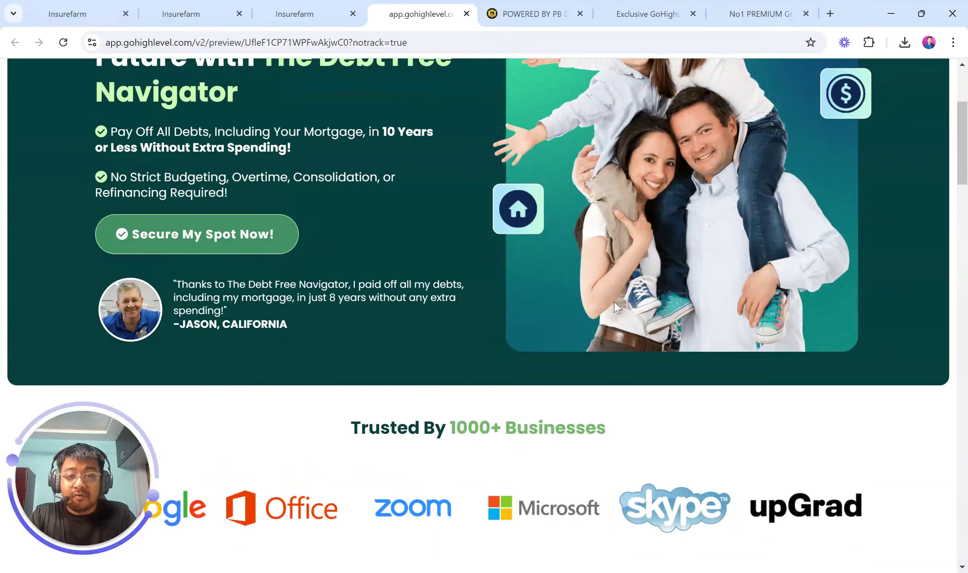
pyautogui.scroll(5, 616, 307)
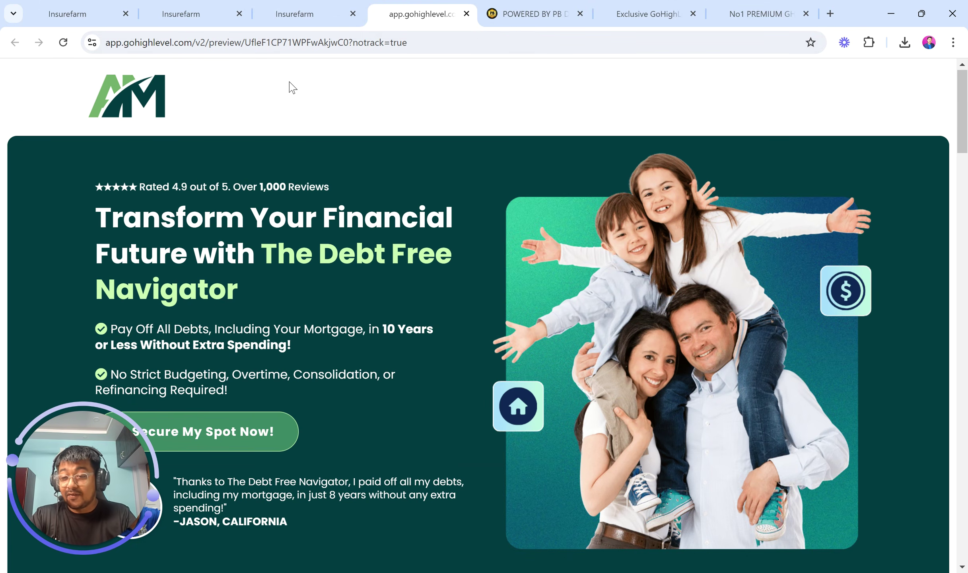
# Switch to the blank insurance lead page in the page builder, set the browser zoom to 80% and close the section library
pyautogui.click(306, 8)
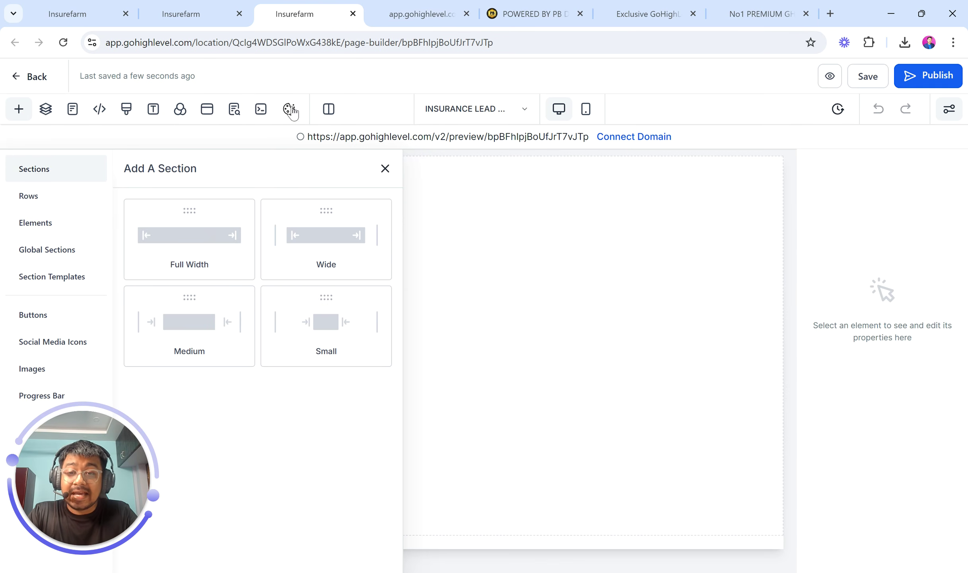
pyautogui.click(954, 42)
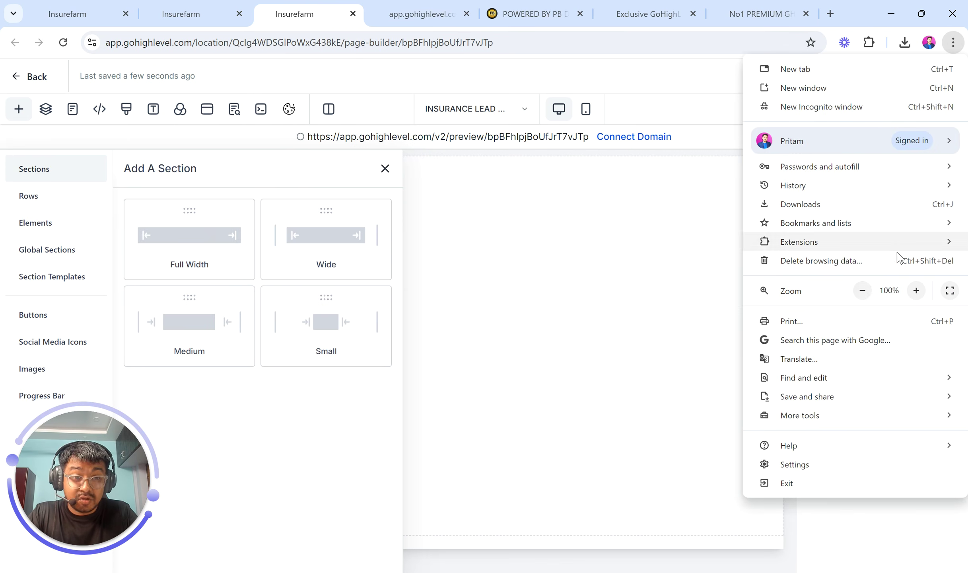
pyautogui.click(862, 291)
pyautogui.click(863, 291)
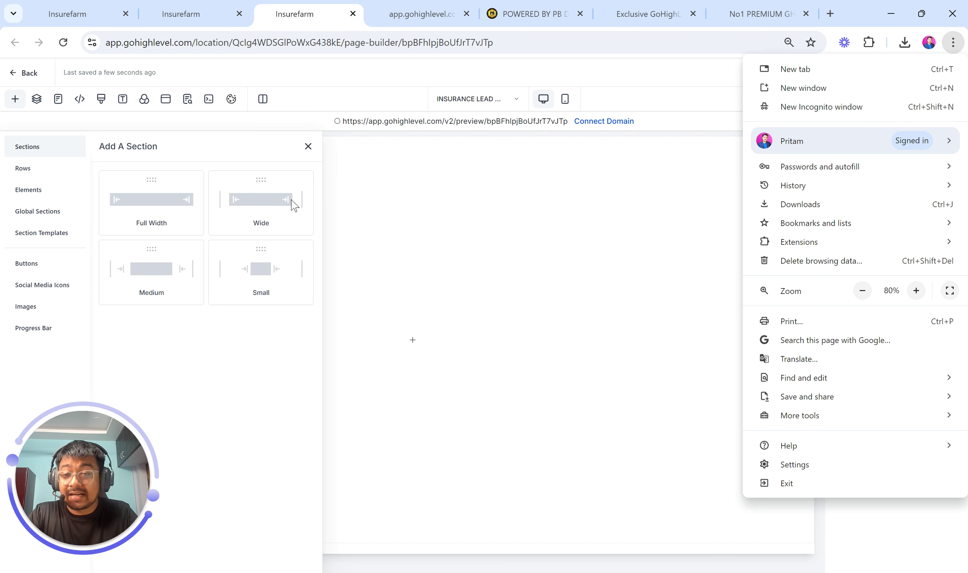
pyautogui.click(377, 218)
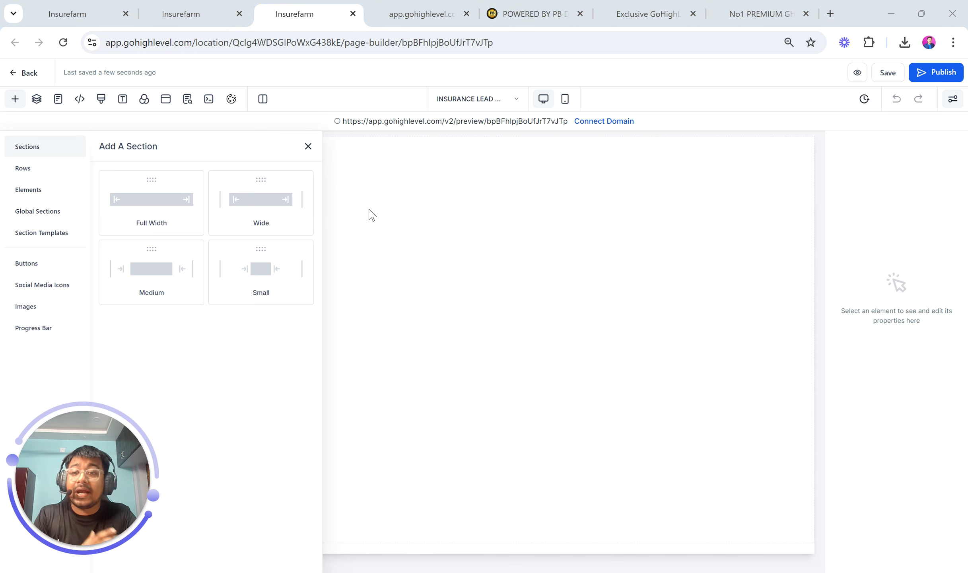
pyautogui.click(308, 148)
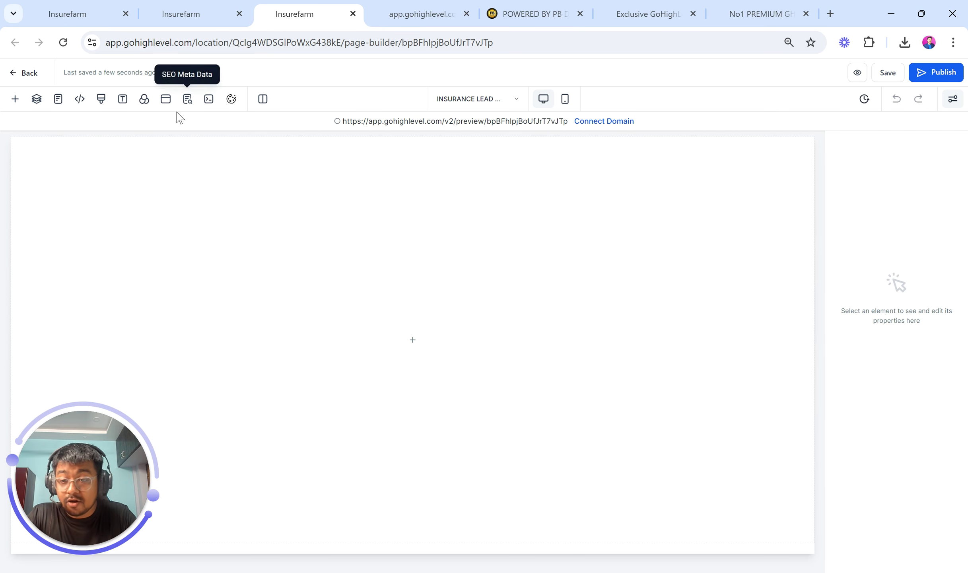
# Examine the page builder's available sections, rows, elements, global sections and section templates
pyautogui.click(15, 99)
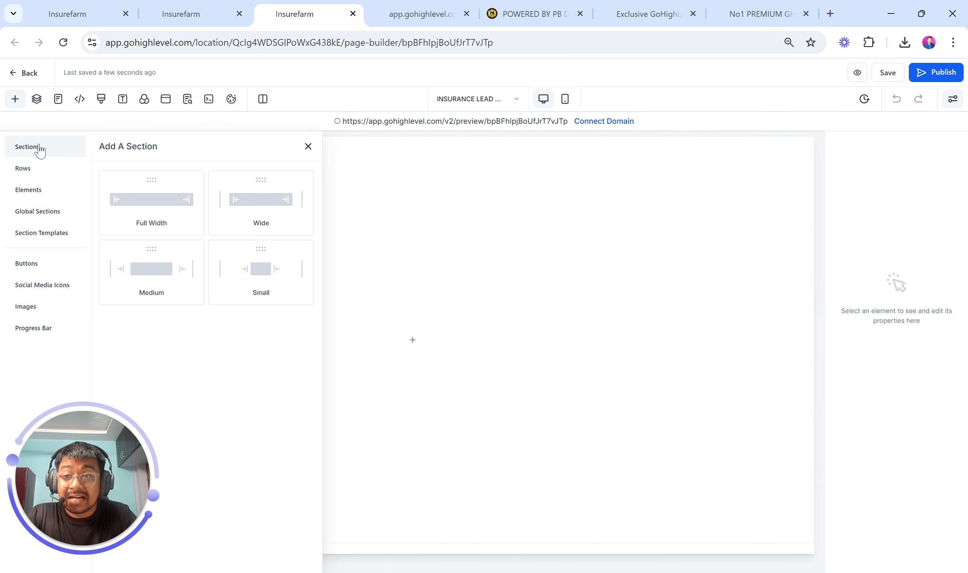
pyautogui.click(38, 173)
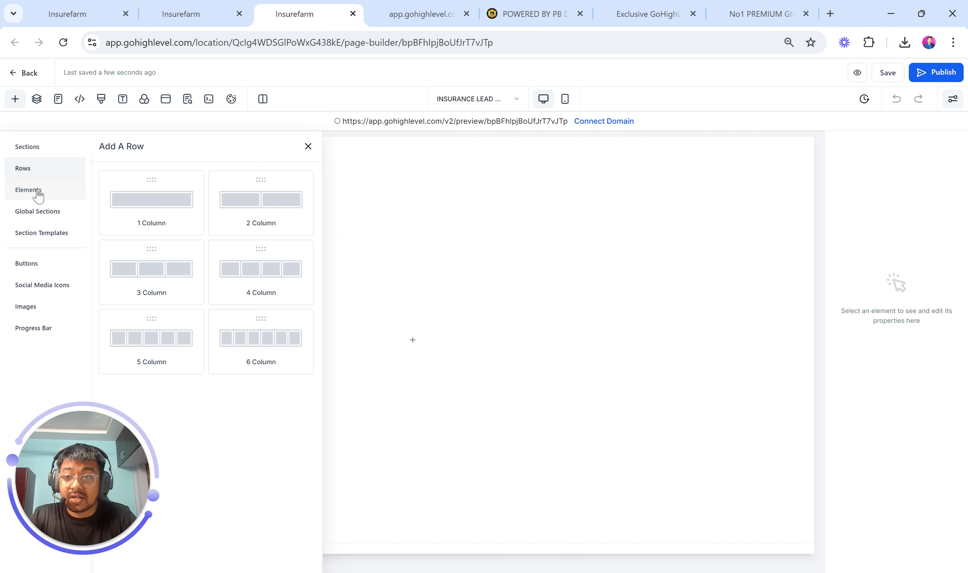
pyautogui.click(38, 193)
pyautogui.scroll(-6, 213, 334)
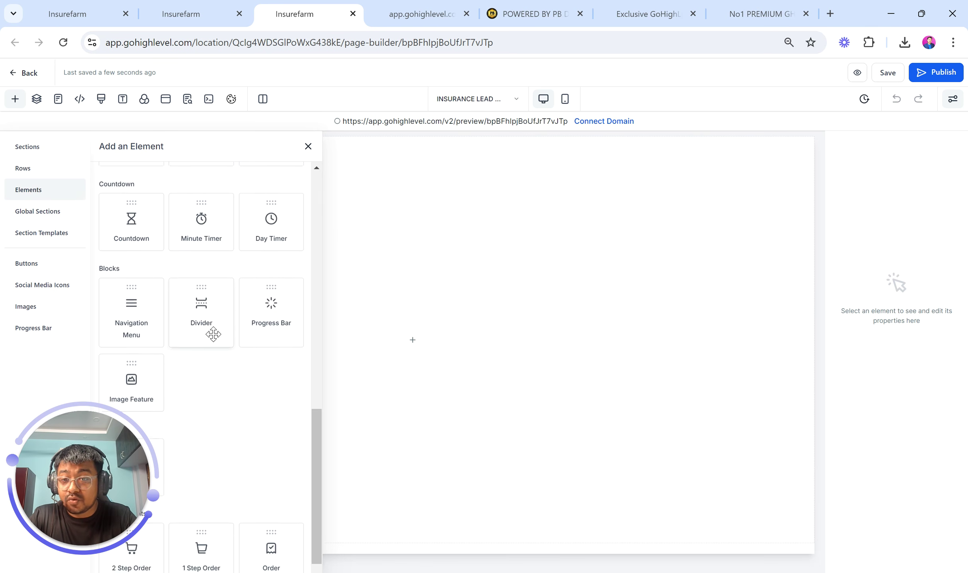
pyautogui.scroll(8, 214, 334)
pyautogui.click(54, 218)
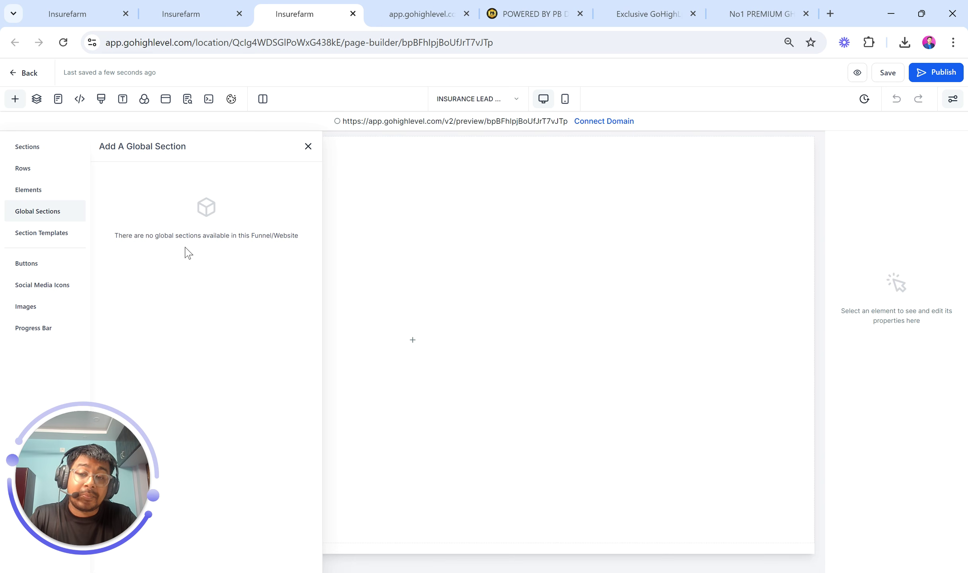
pyautogui.click(66, 235)
pyautogui.scroll(-10, 212, 298)
pyautogui.scroll(10, 212, 298)
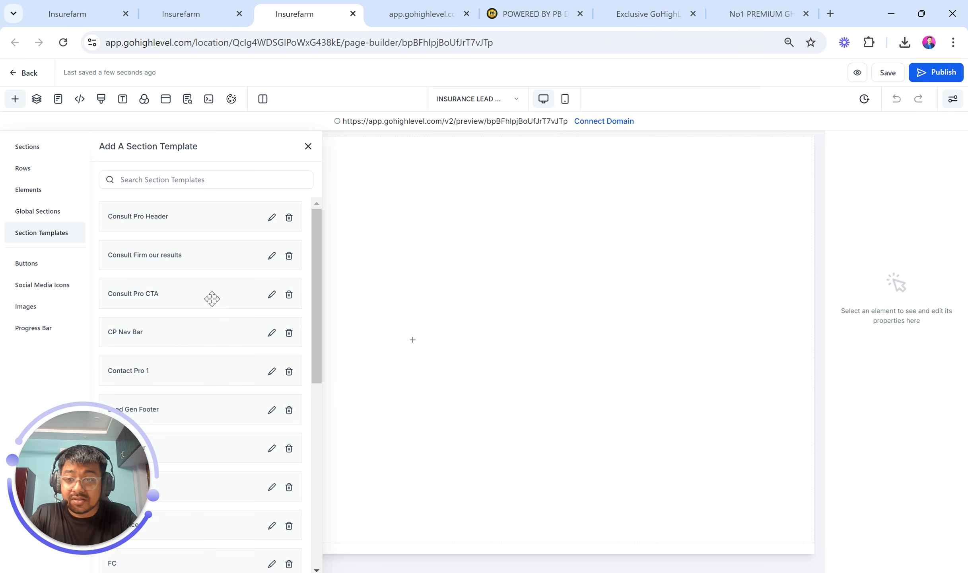
# Examine the ready-made buttons, social media icons, images and progress bars, and close the library of page components
pyautogui.click(60, 267)
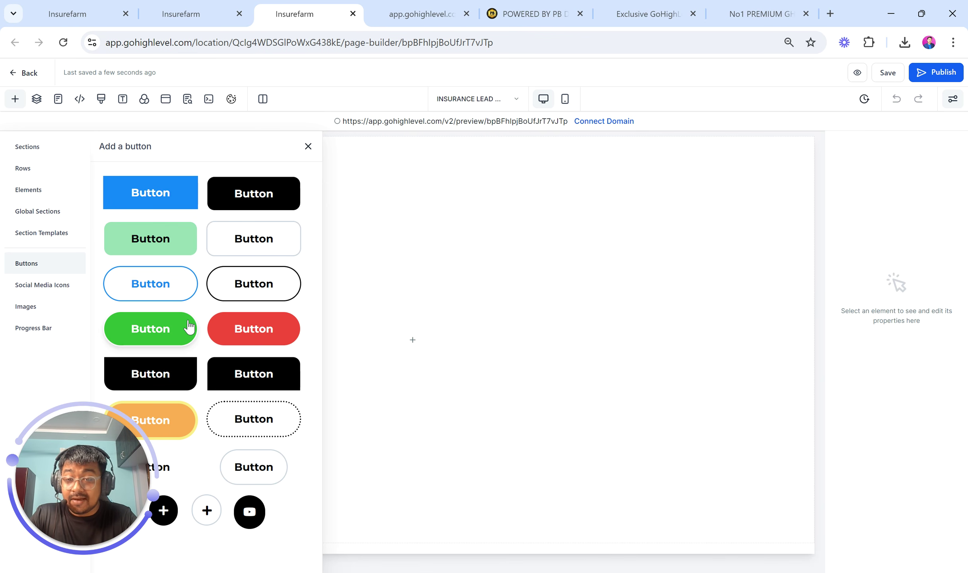
pyautogui.click(61, 294)
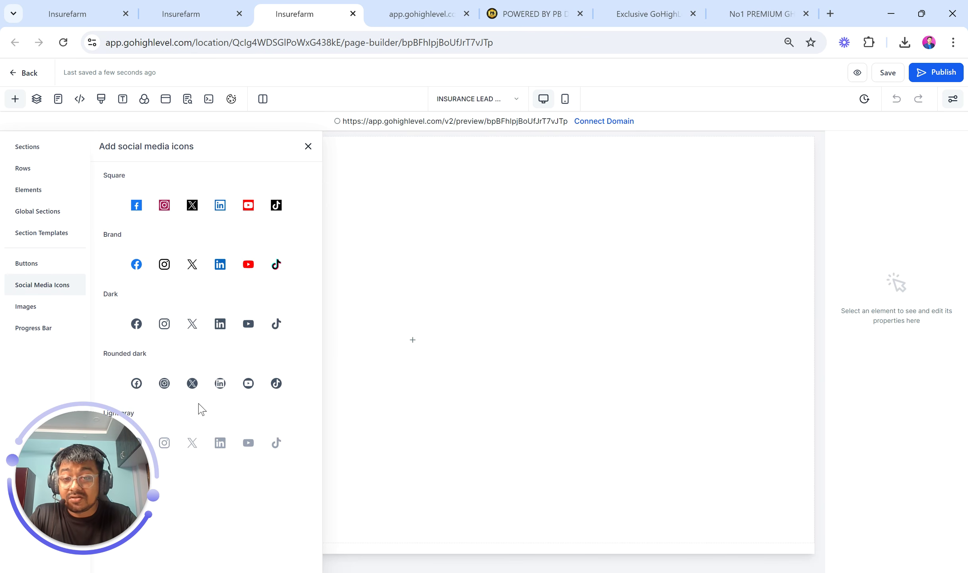
pyautogui.click(50, 307)
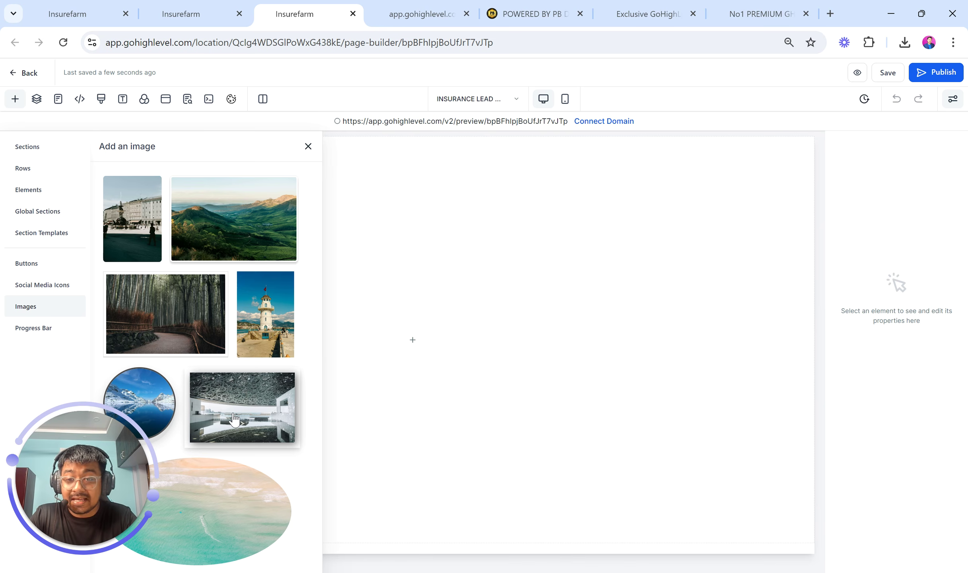
pyautogui.click(46, 329)
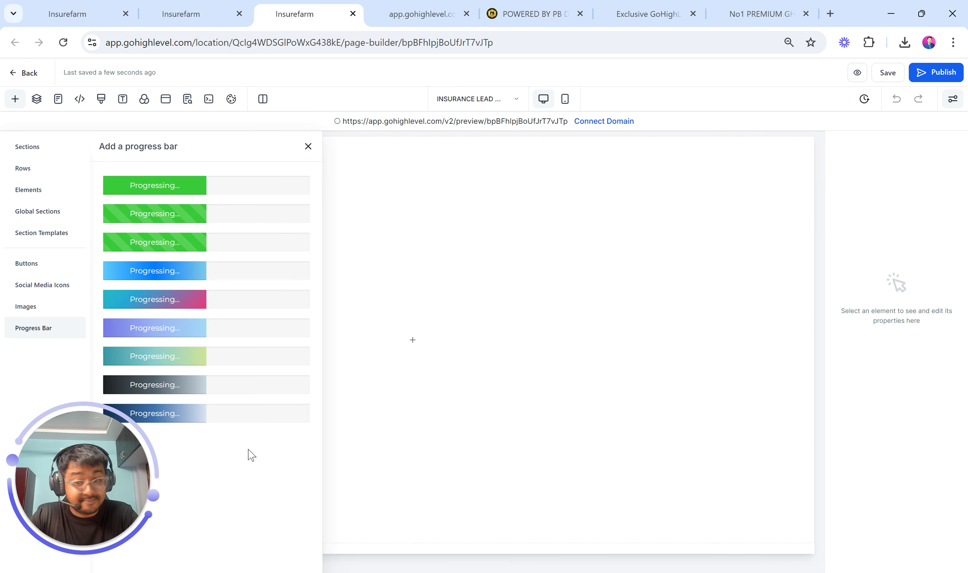
pyautogui.click(309, 146)
# Inspect the page's layers and its header and footer tracking code, leaving the code dialog without saving
pyautogui.click(37, 100)
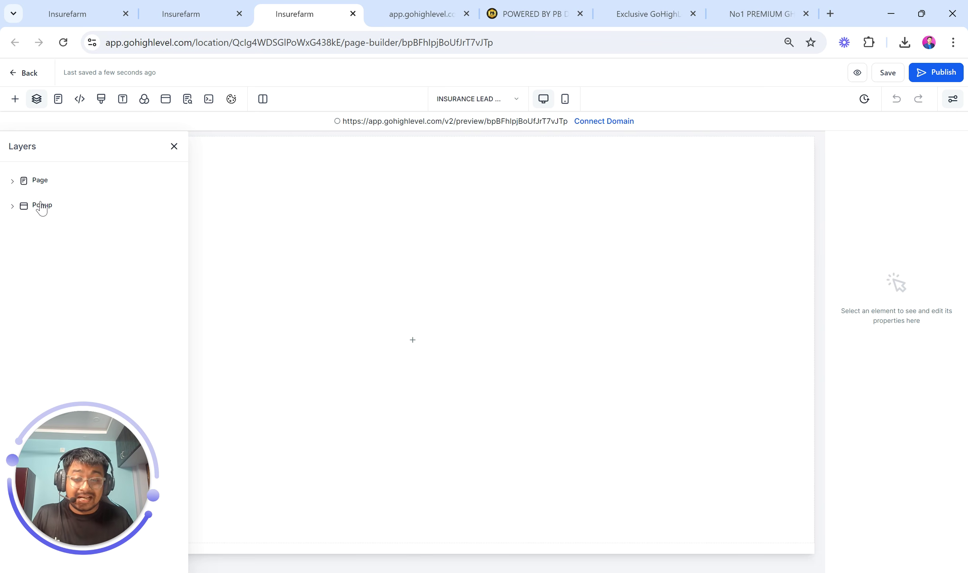
pyautogui.click(80, 100)
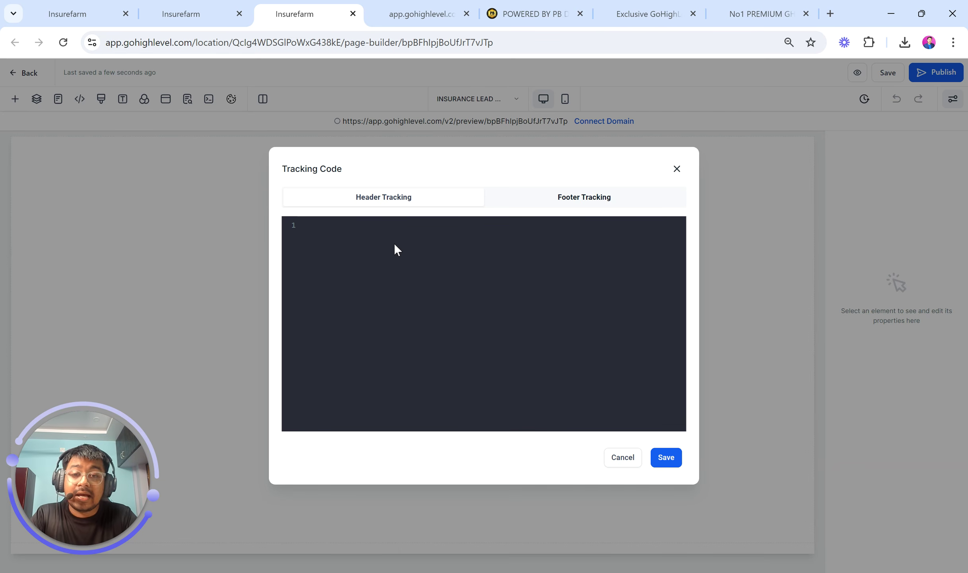
pyautogui.click(584, 200)
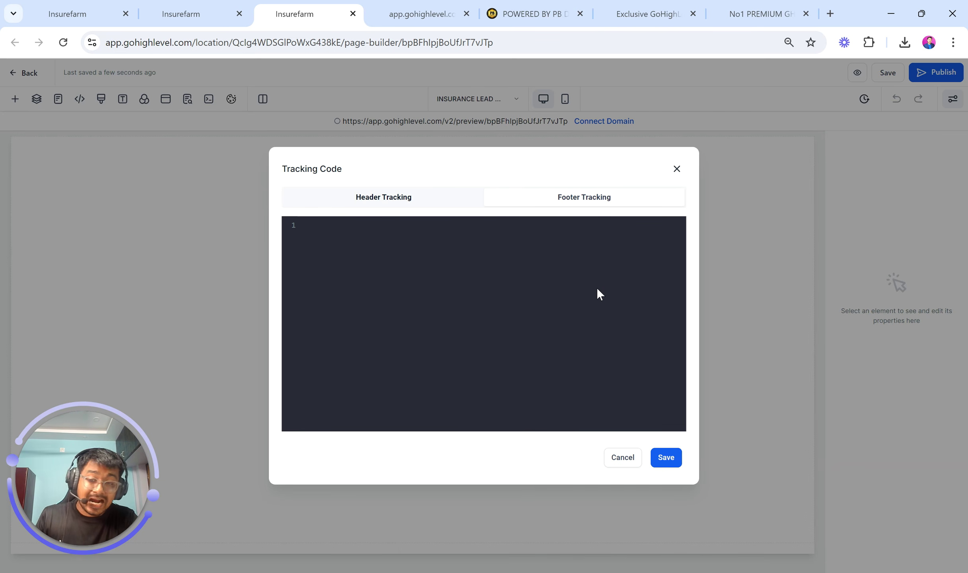
pyautogui.click(677, 169)
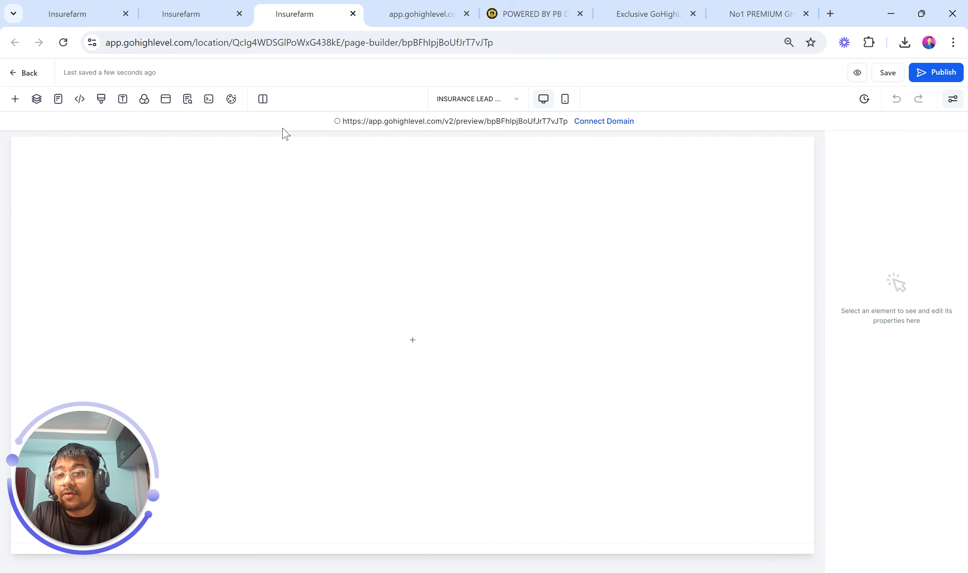
# Examine the custom CSS editor, the typography settings and the Google fonts available for the headline, leaving everything unchanged
pyautogui.click(101, 99)
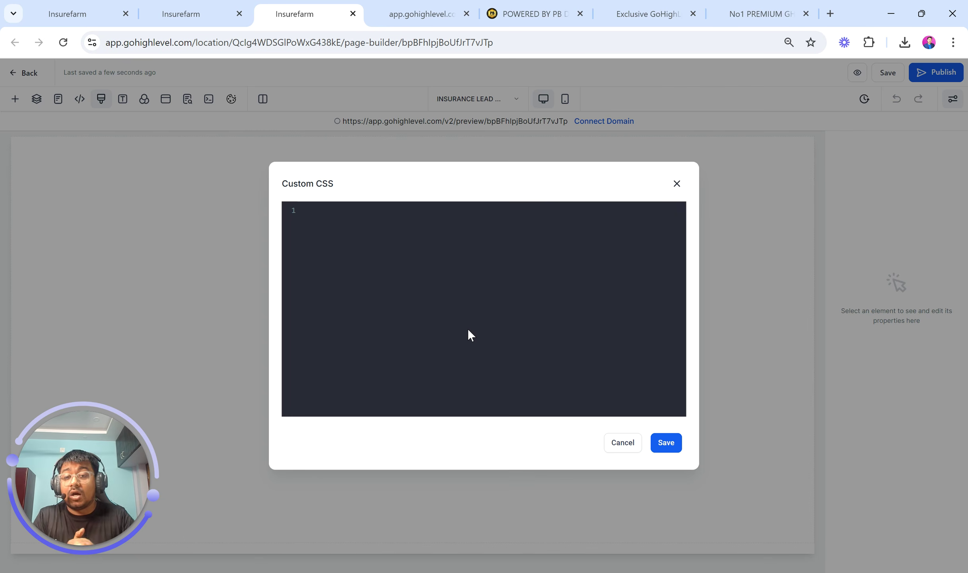
pyautogui.click(125, 100)
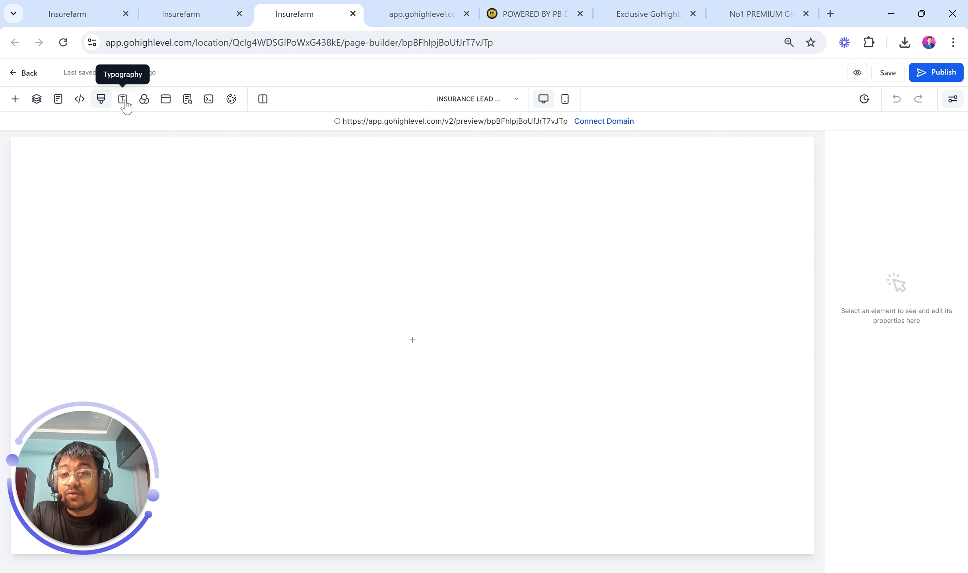
pyautogui.click(123, 100)
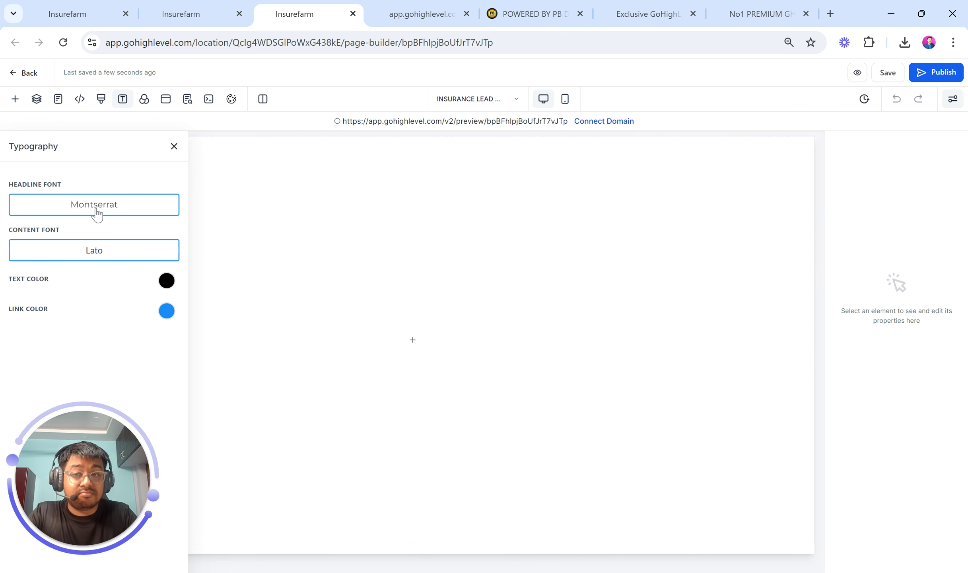
pyautogui.click(97, 210)
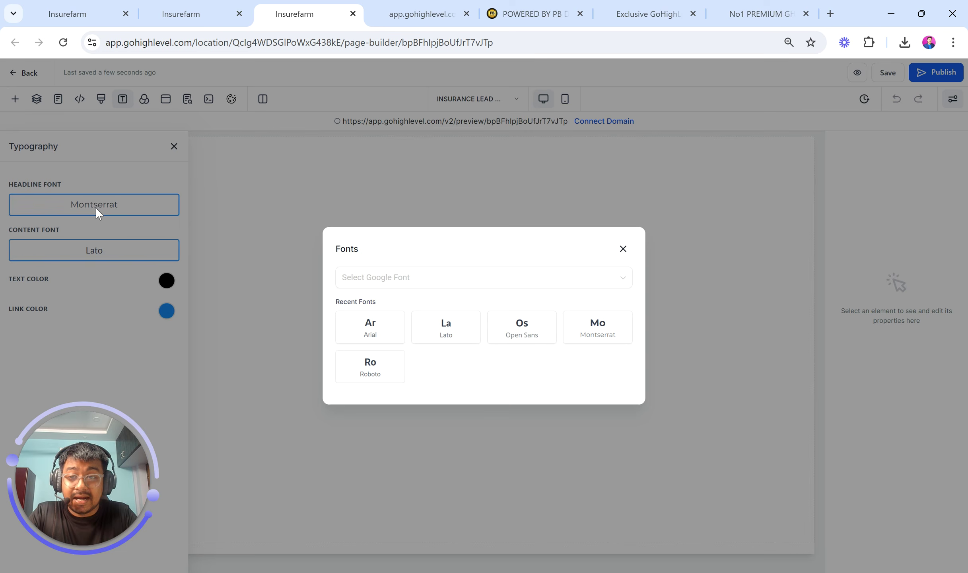
pyautogui.click(452, 283)
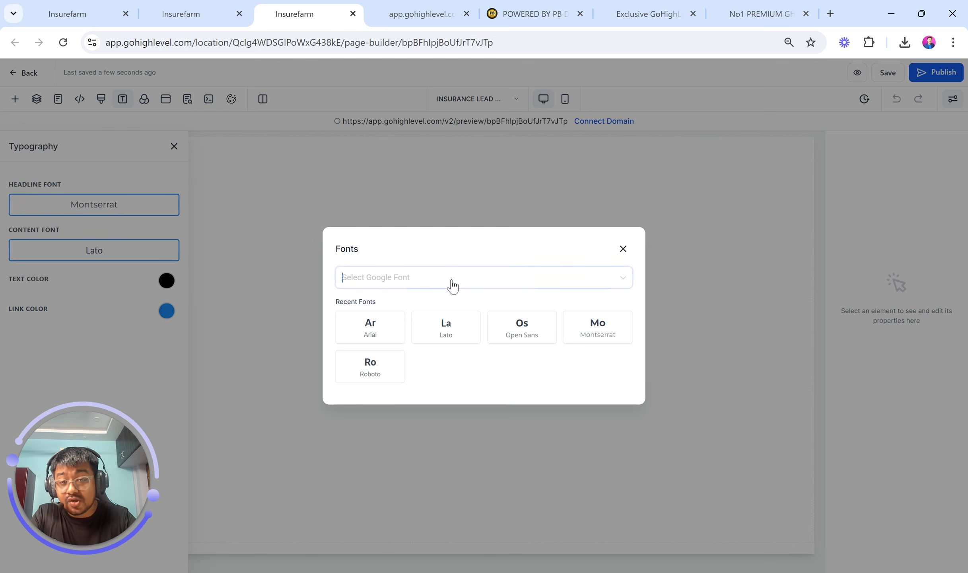
pyautogui.scroll(-10, 453, 376)
pyautogui.scroll(-10, 454, 378)
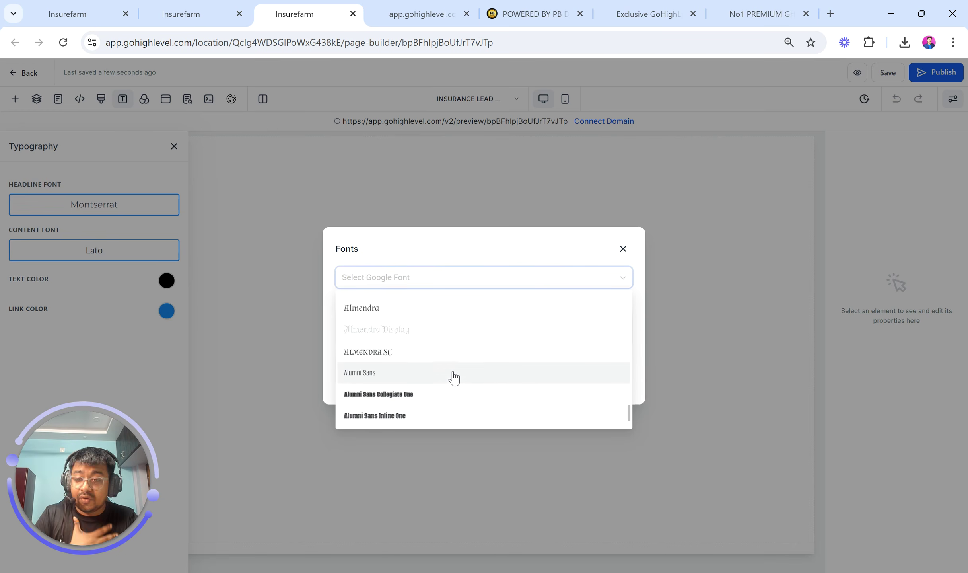
pyautogui.scroll(-1, 454, 377)
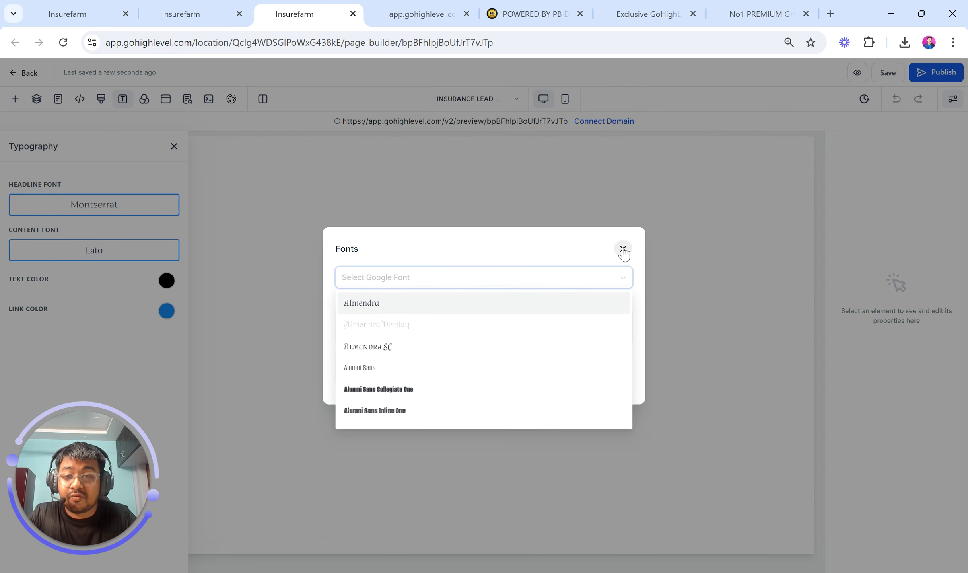
pyautogui.click(623, 249)
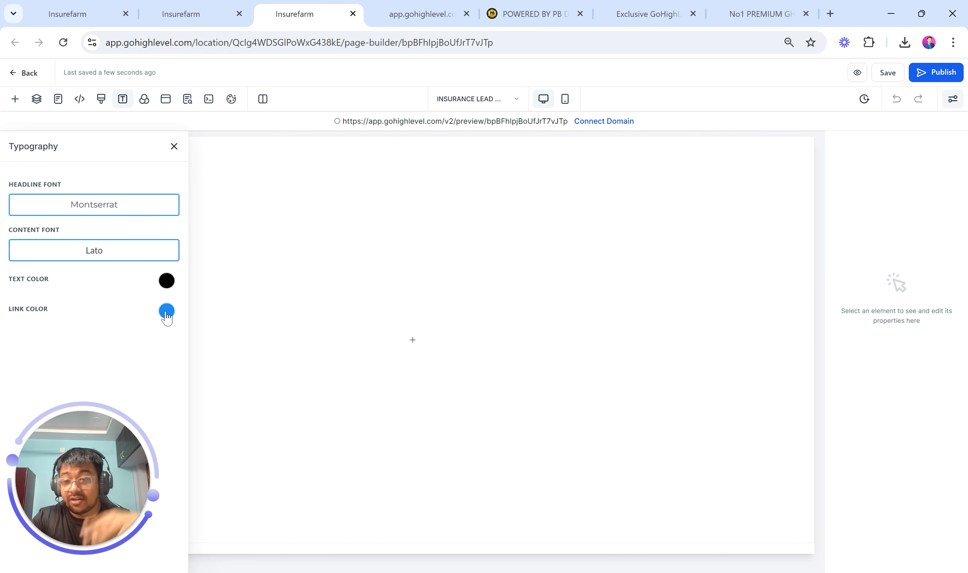
# Try an orange background color on the page, and restore the white background
pyautogui.click(144, 104)
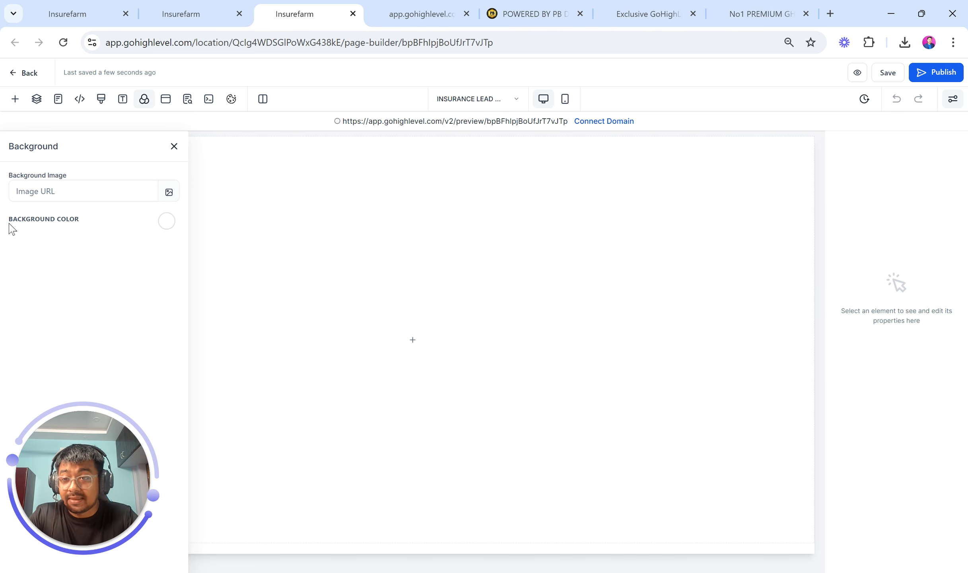
pyautogui.click(166, 221)
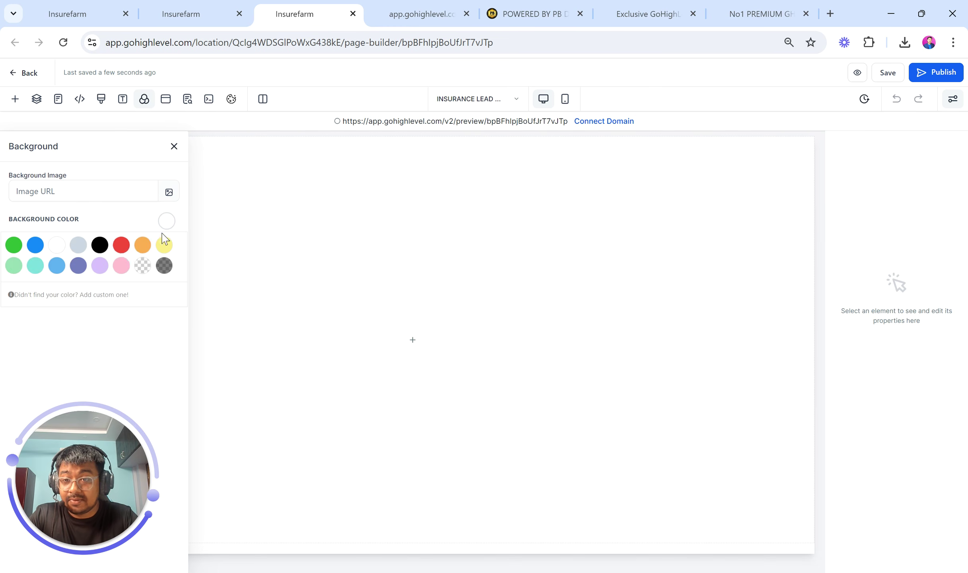
pyautogui.click(143, 244)
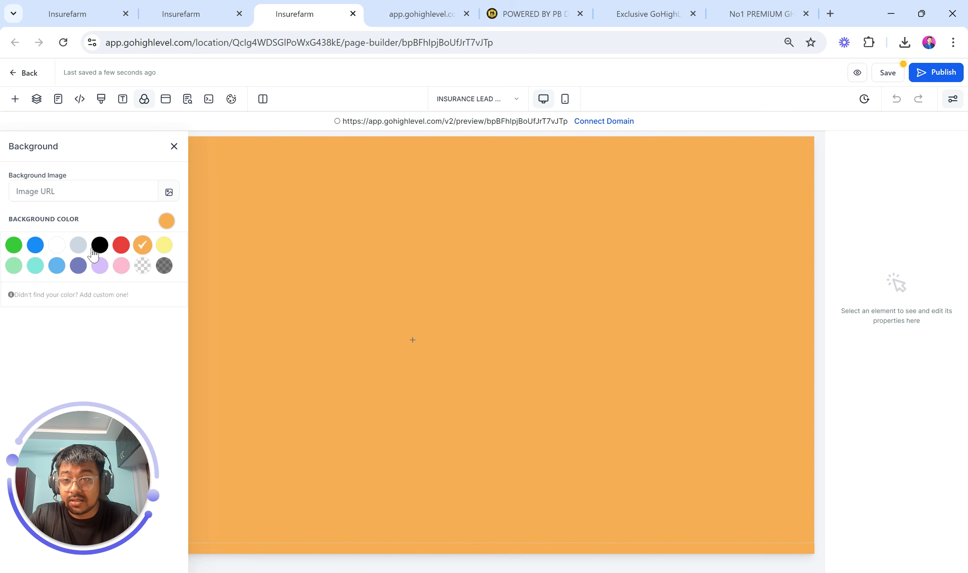
pyautogui.click(56, 246)
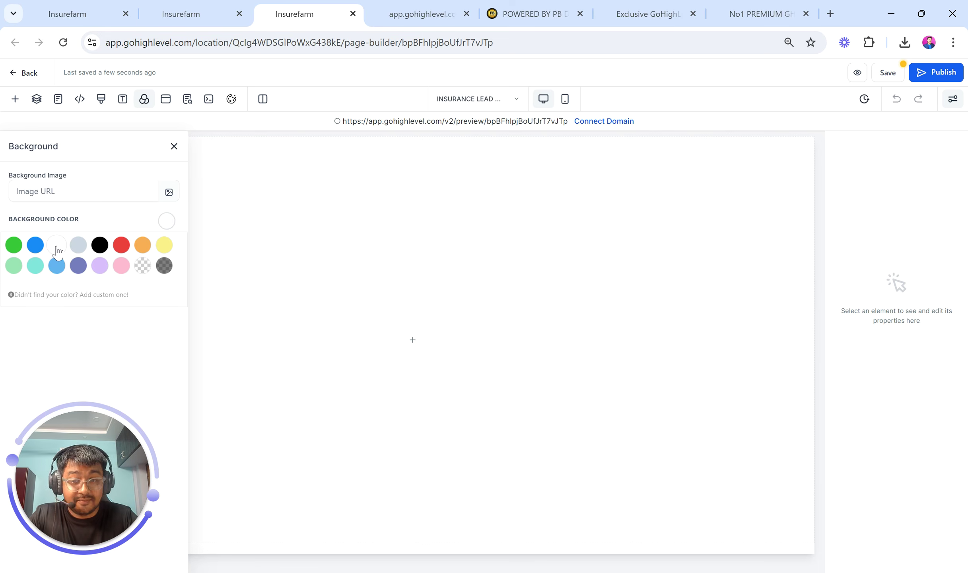
# Examine the page's popup, SEO meta data and cookie consent settings, closing each one without changes
pyautogui.click(167, 102)
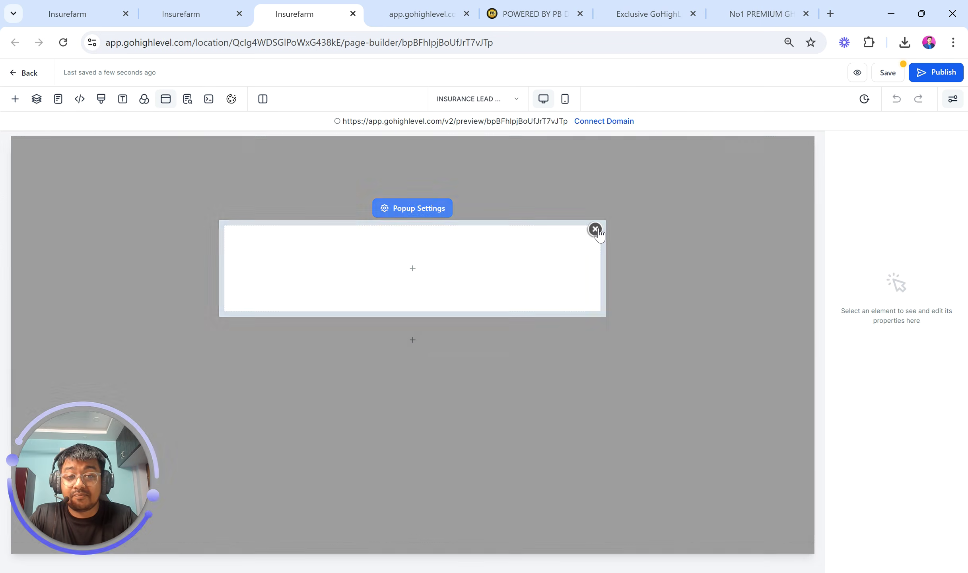
pyautogui.click(594, 229)
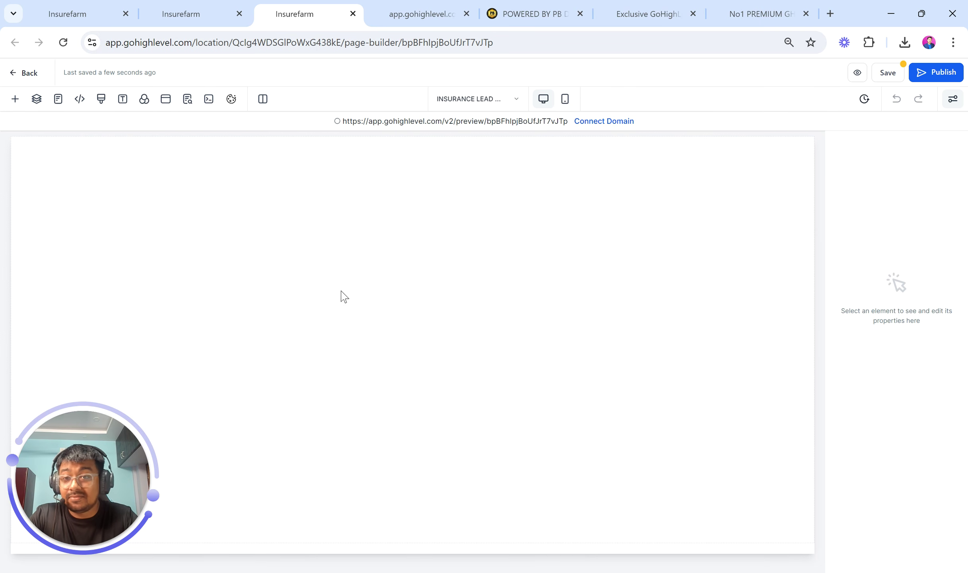
pyautogui.click(187, 100)
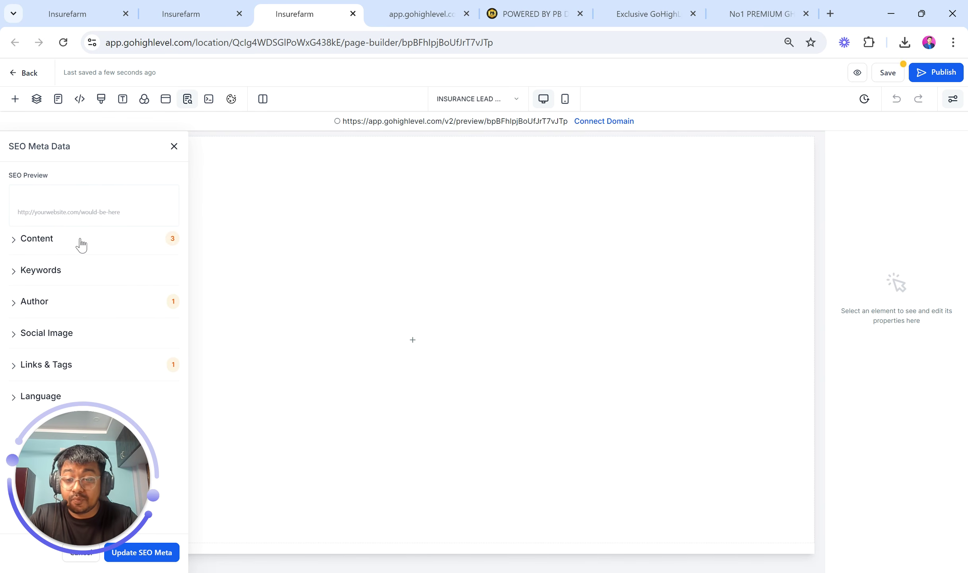
pyautogui.click(174, 147)
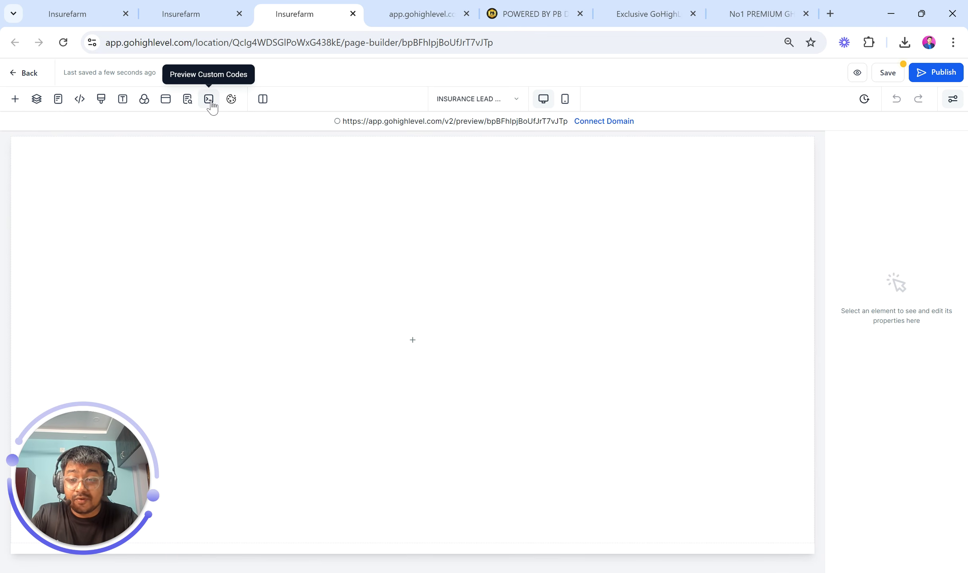
pyautogui.click(231, 99)
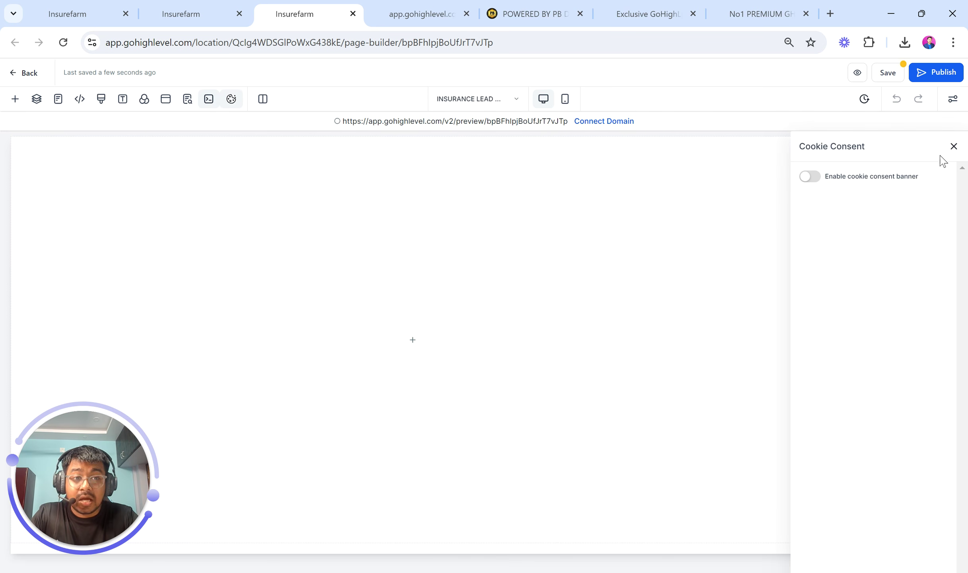
pyautogui.click(954, 147)
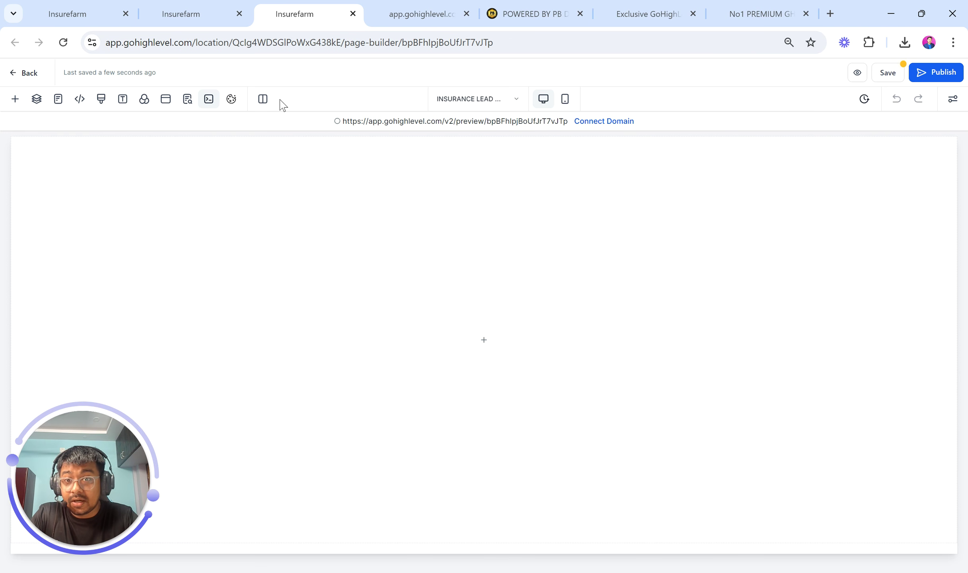
# Check the column mode options and the page's mobile view, return to desktop mode and show the element properties again
pyautogui.click(261, 99)
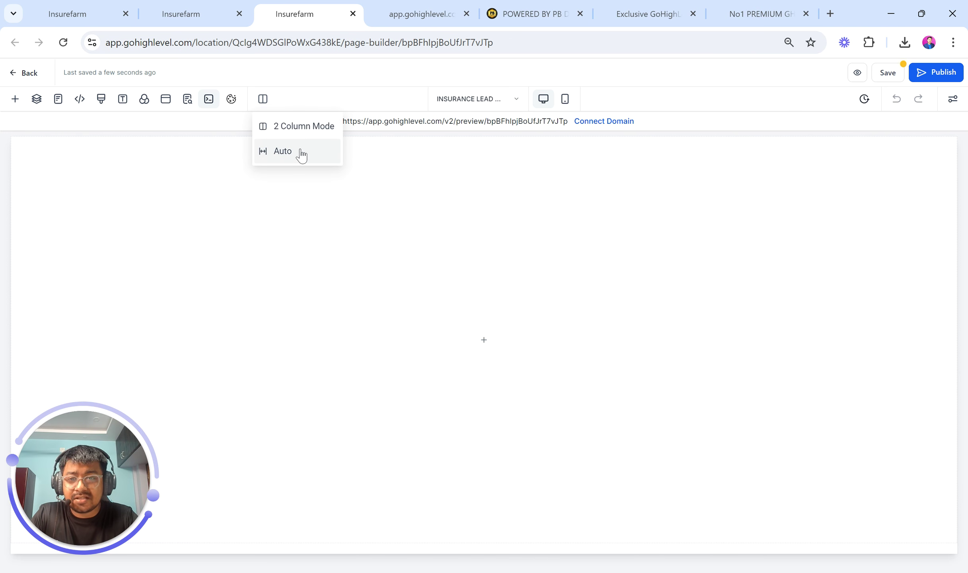
pyautogui.click(358, 188)
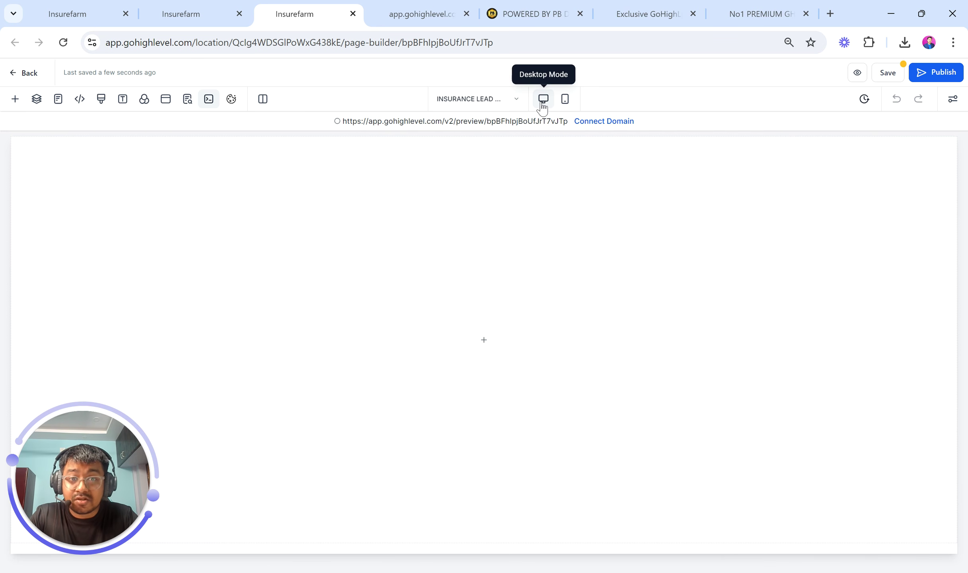
pyautogui.click(565, 99)
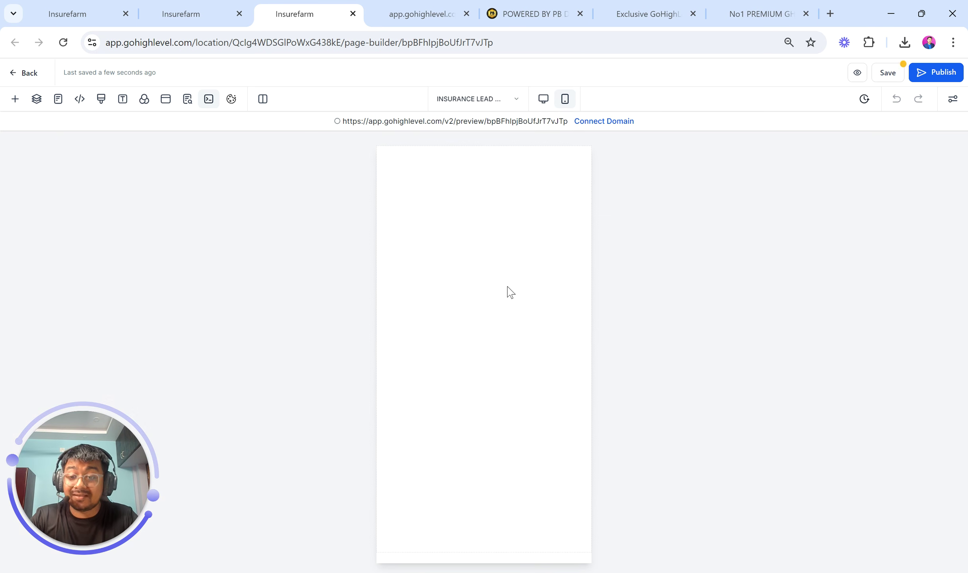
pyautogui.click(544, 106)
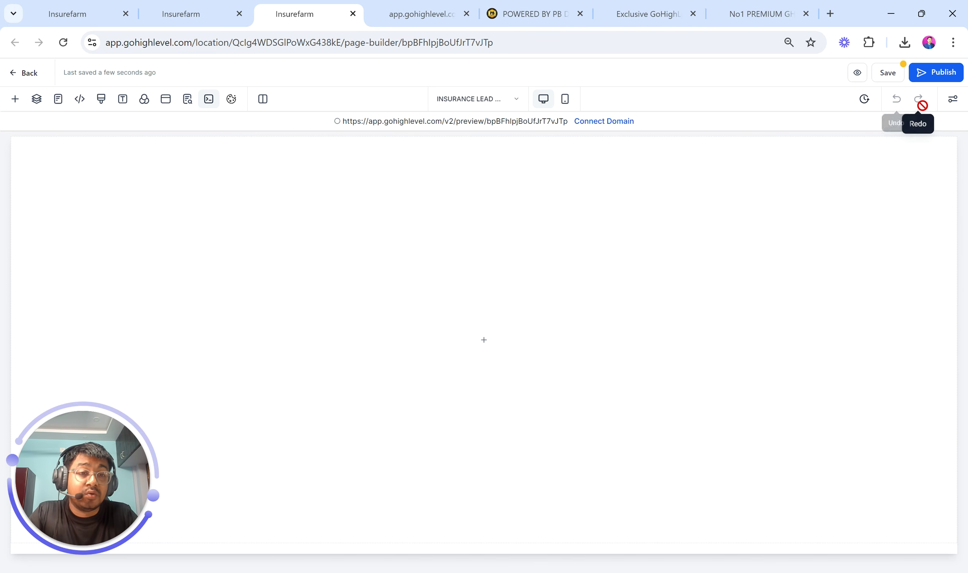
pyautogui.click(953, 100)
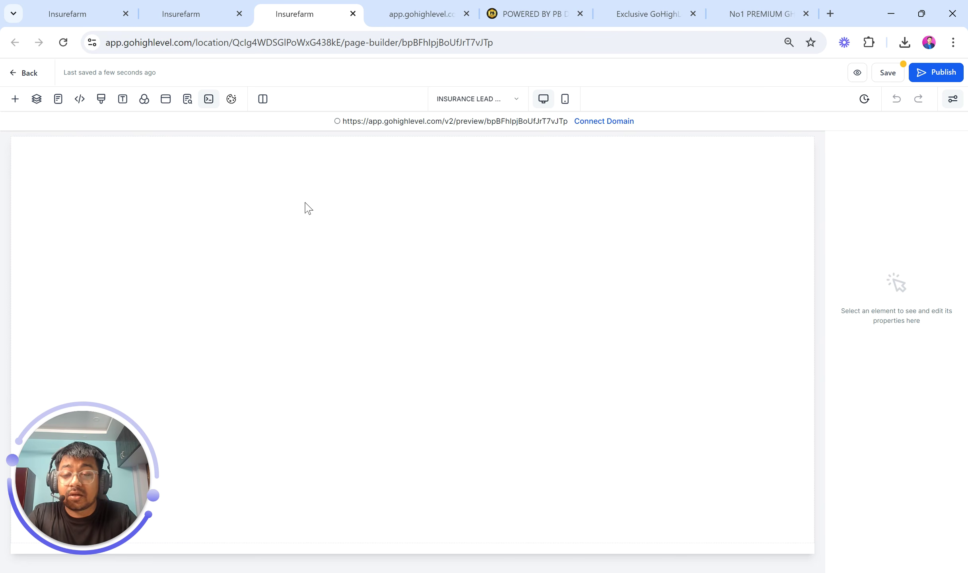
# Move the Debt Free Navigator preview tab ahead of the page builder tab, skim the preview's sections and return to the builder
pyautogui.click(395, 8)
pyautogui.moveTo(395, 5); pyautogui.dragTo(281, 8)
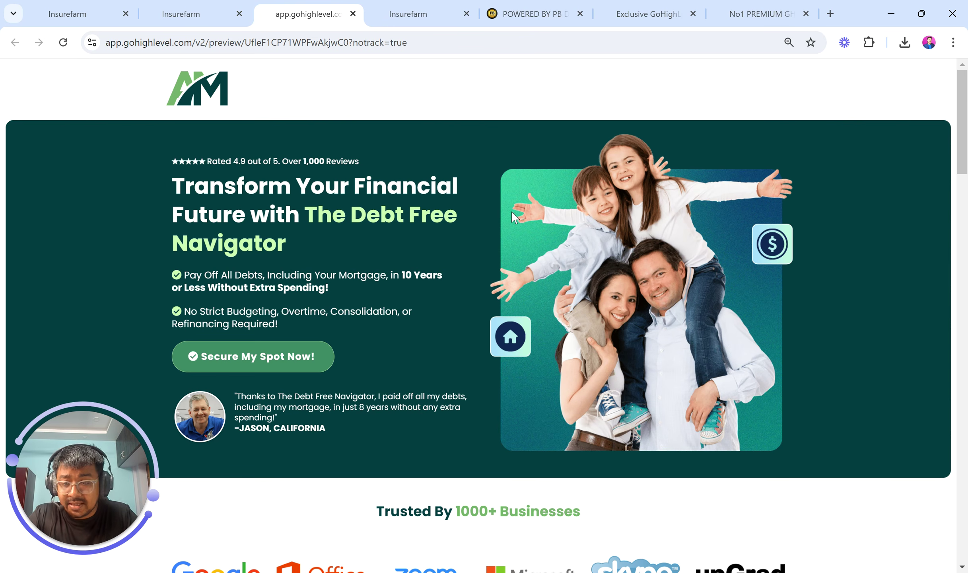
pyautogui.scroll(-20, 511, 210)
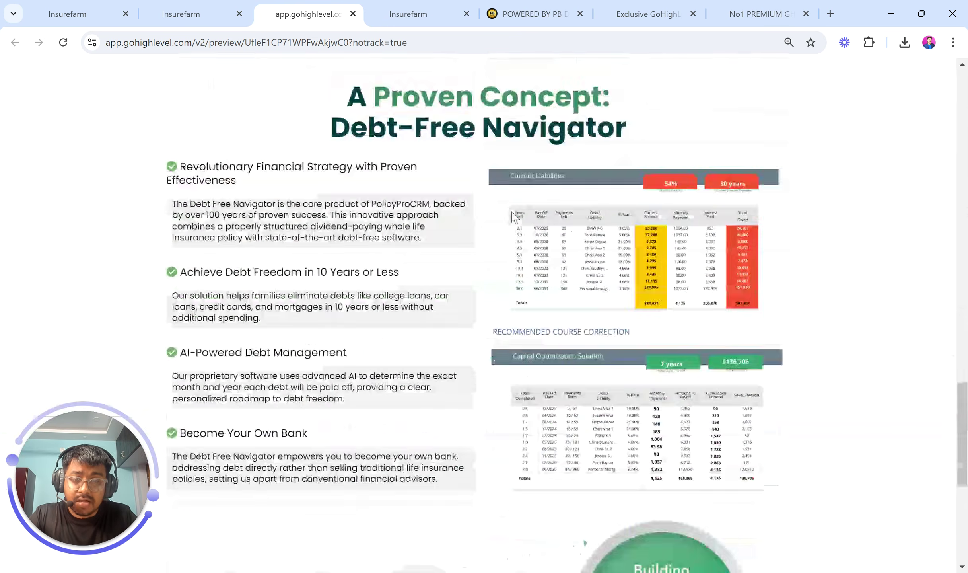
pyautogui.scroll(20, 513, 216)
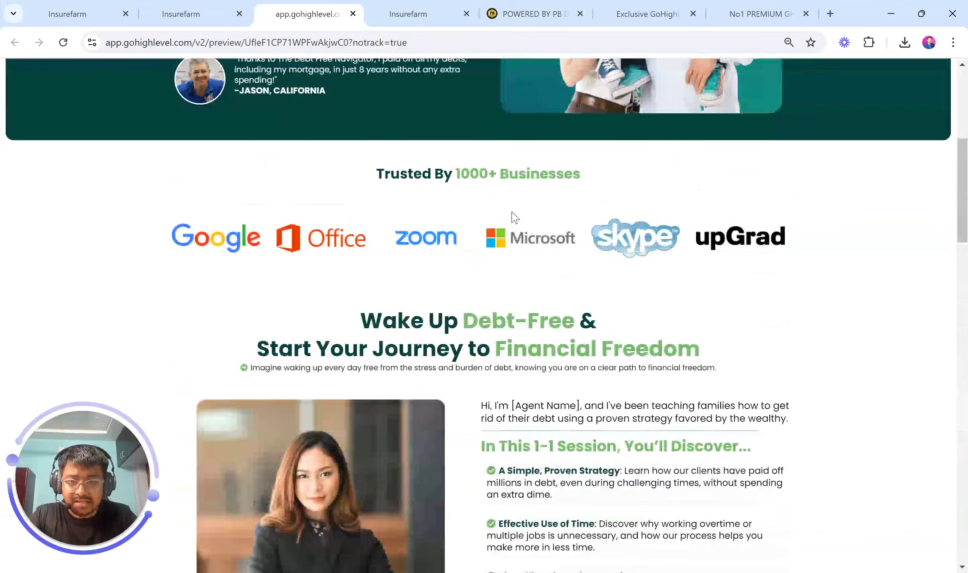
pyautogui.scroll(1, 513, 217)
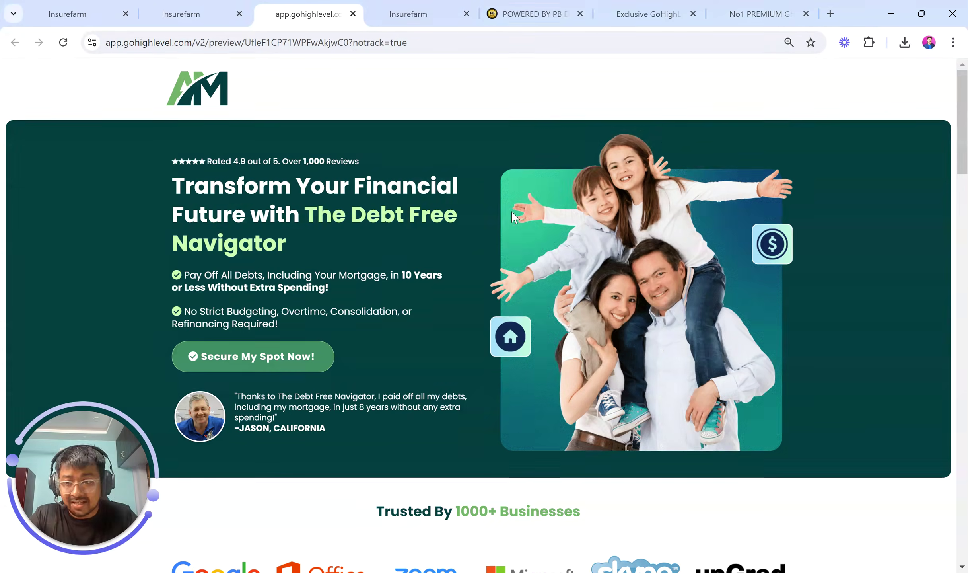
pyautogui.click(416, 6)
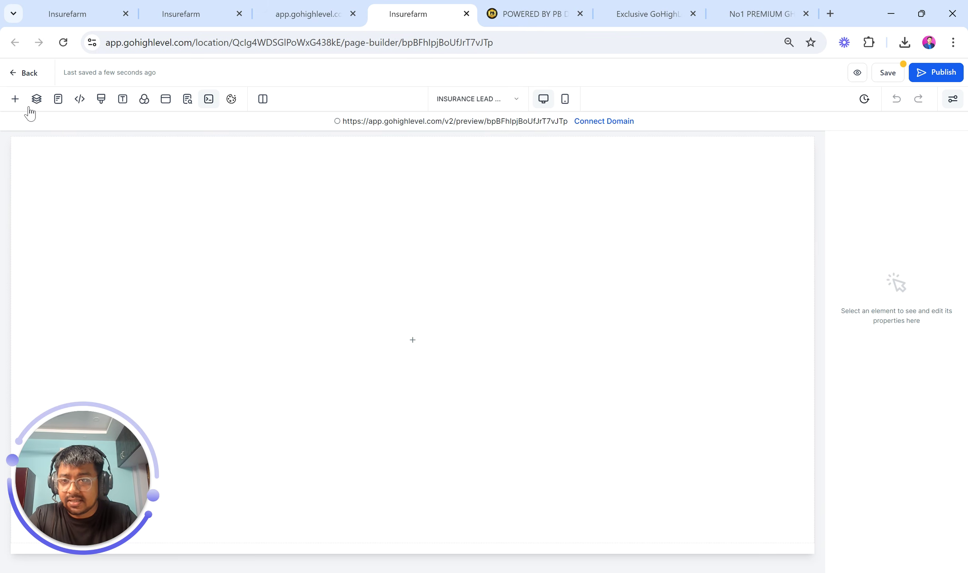
# Add a full-width section to the blank page and insert a 1 Column row in it
pyautogui.click(15, 99)
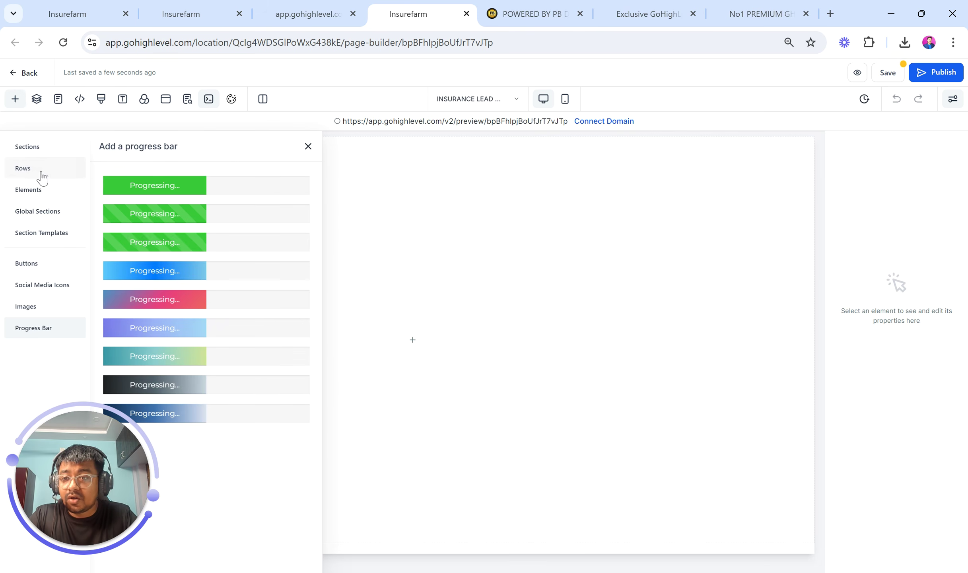
pyautogui.click(37, 151)
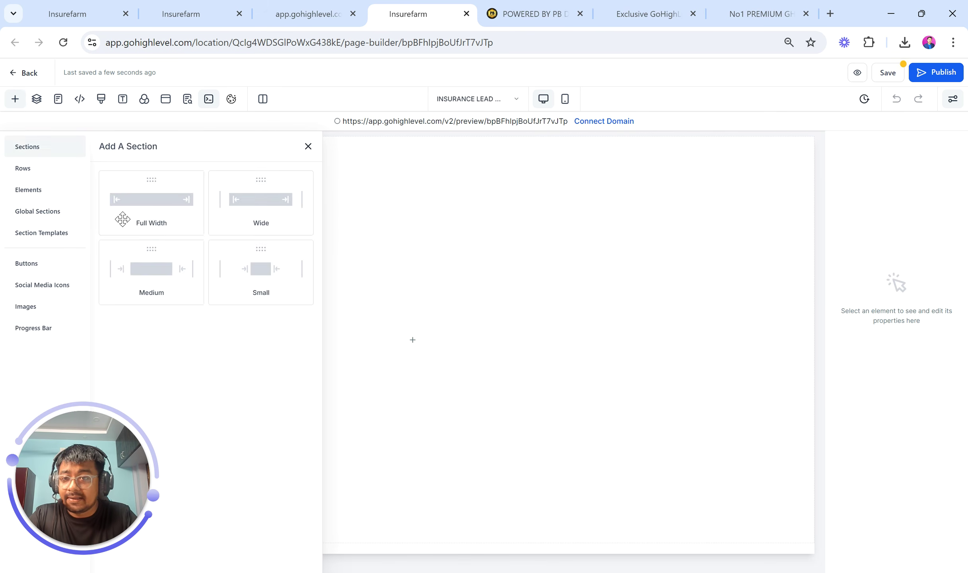
pyautogui.click(174, 214)
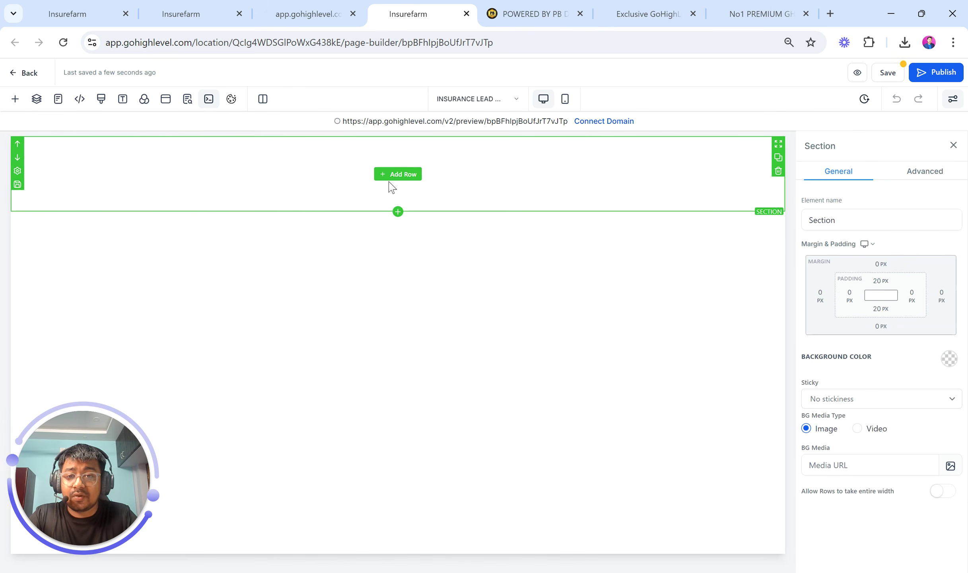
pyautogui.click(400, 179)
pyautogui.click(183, 196)
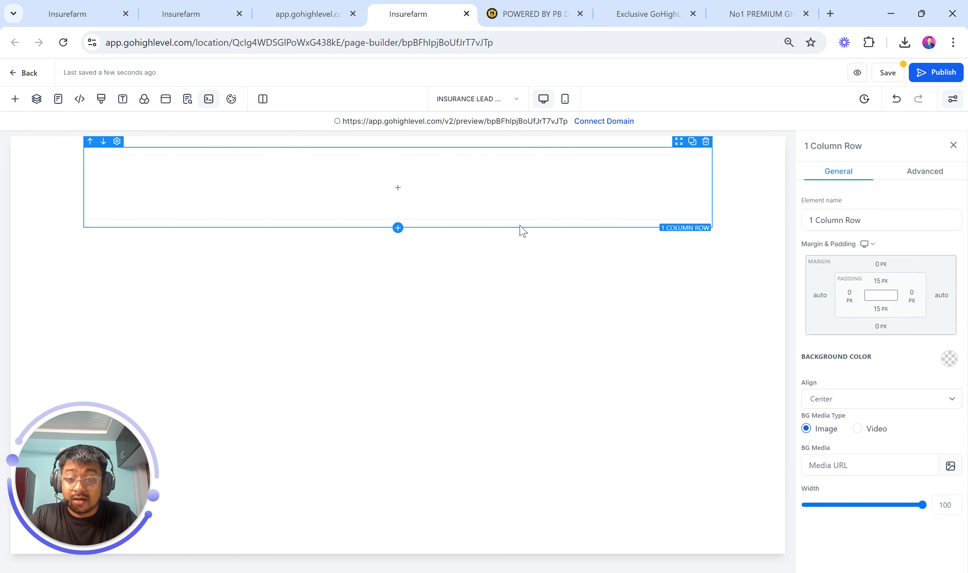
# Inspect the properties of the section and its one-column row, and open the available row layouts
pyautogui.click(515, 143)
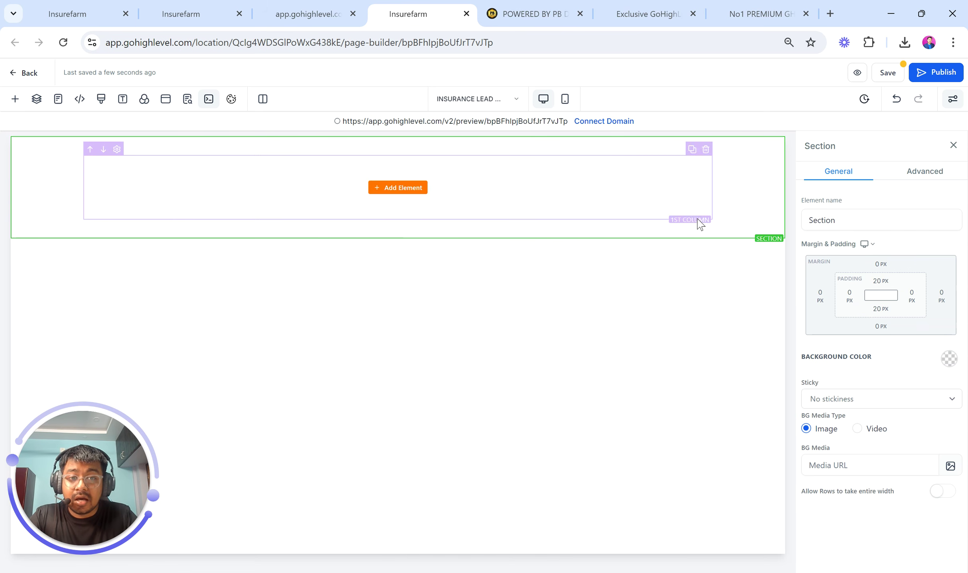
pyautogui.click(684, 227)
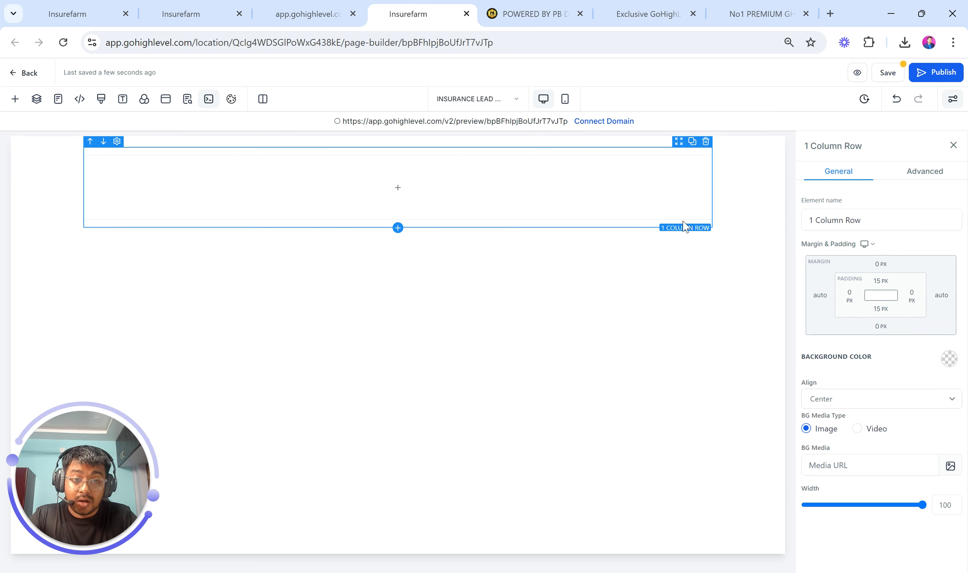
pyautogui.click(15, 99)
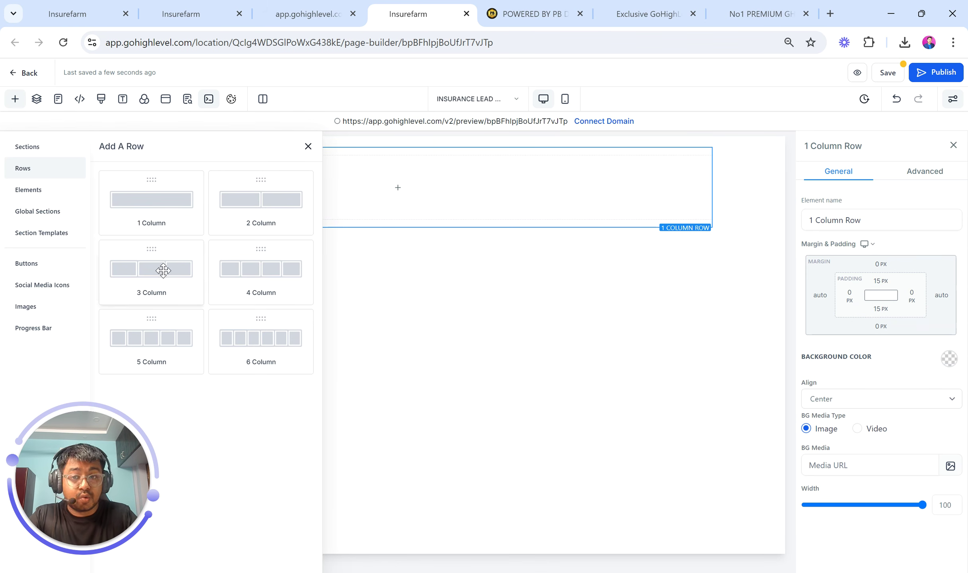
# Try out a 6 Column row below the existing row and a Headline element in its column, deleting each one
pyautogui.click(269, 352)
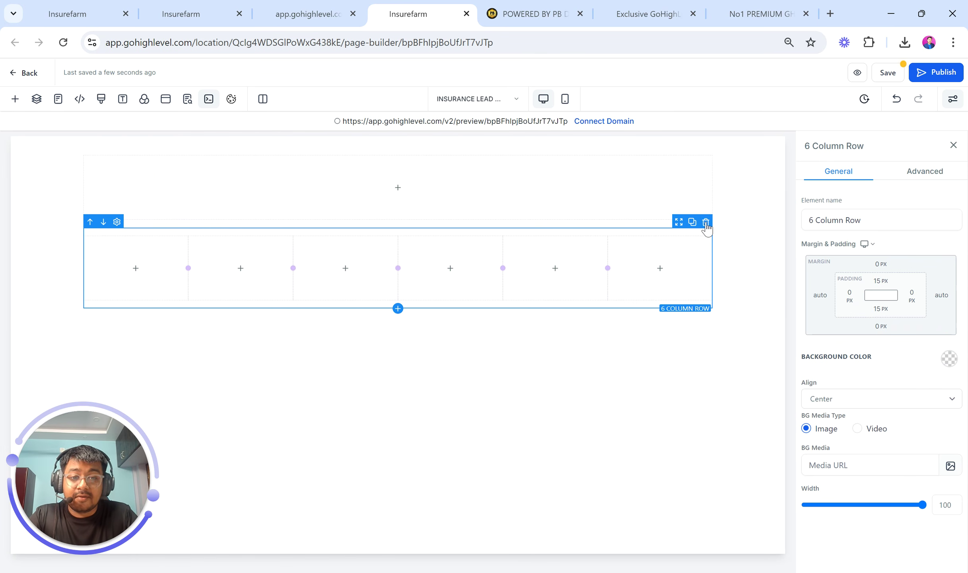
pyautogui.click(706, 222)
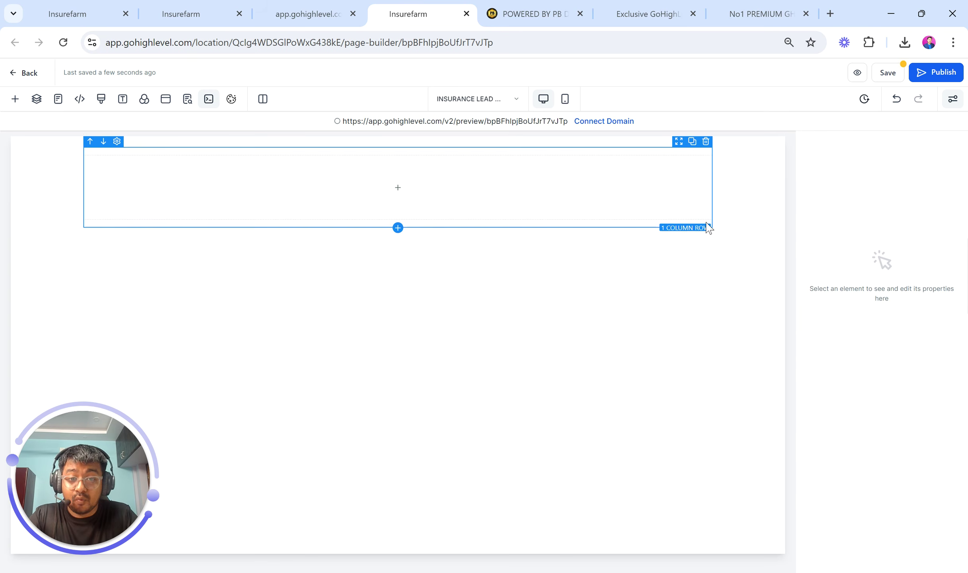
pyautogui.click(582, 197)
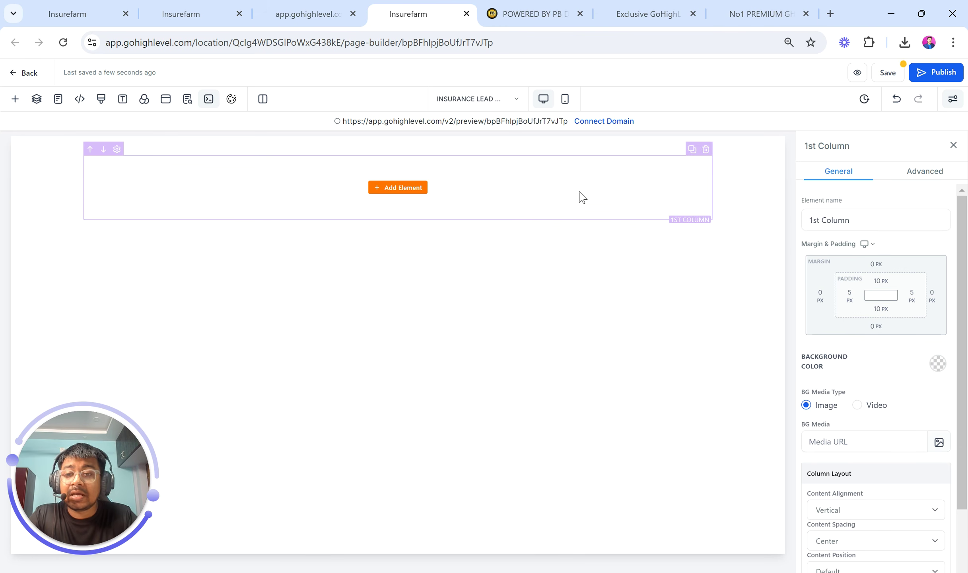
pyautogui.click(396, 188)
pyautogui.click(134, 238)
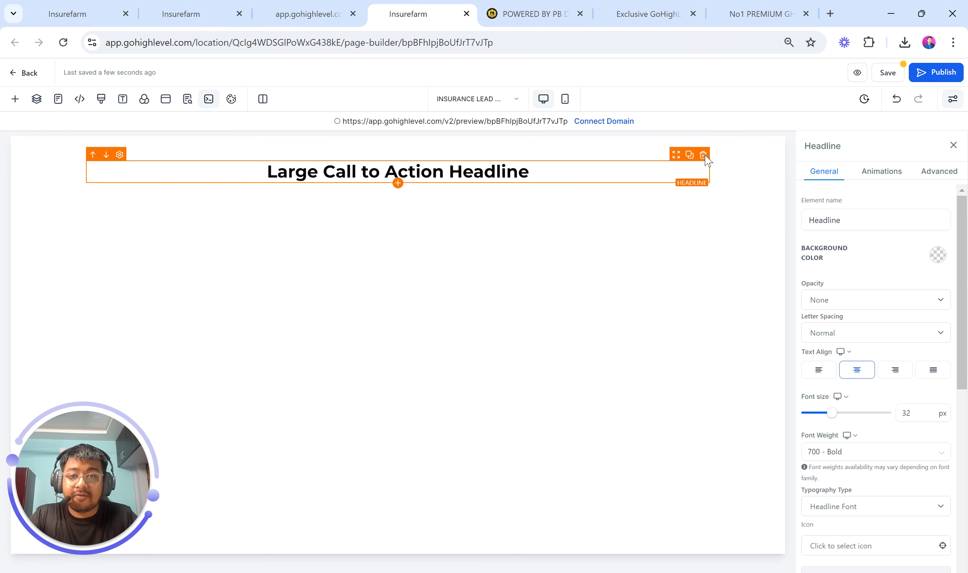
pyautogui.click(703, 155)
# Search the elements for "image" and add an Image element to the column of the one-column row
pyautogui.click(395, 187)
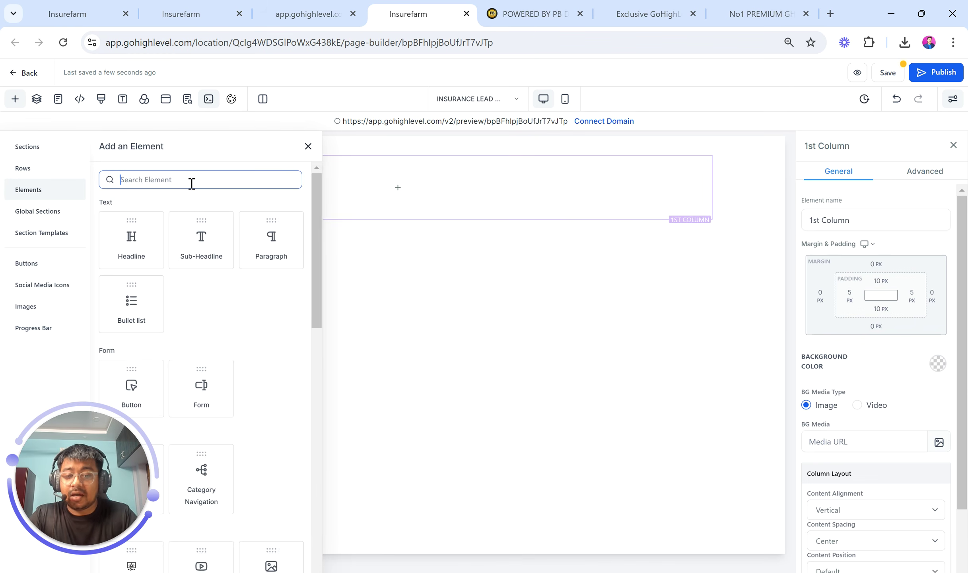
pyautogui.write('image')
pyautogui.click(201, 249)
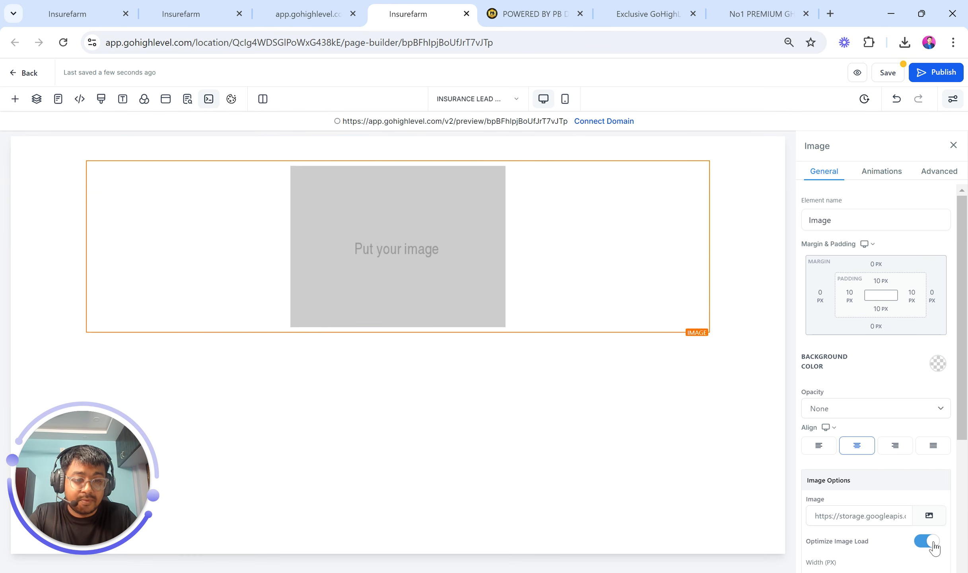
# Turn off Optimize Image Load for the image element and accept the page speed warning
pyautogui.scroll(-3, 934, 548)
pyautogui.moveTo(806, 435); pyautogui.dragTo(881, 441)
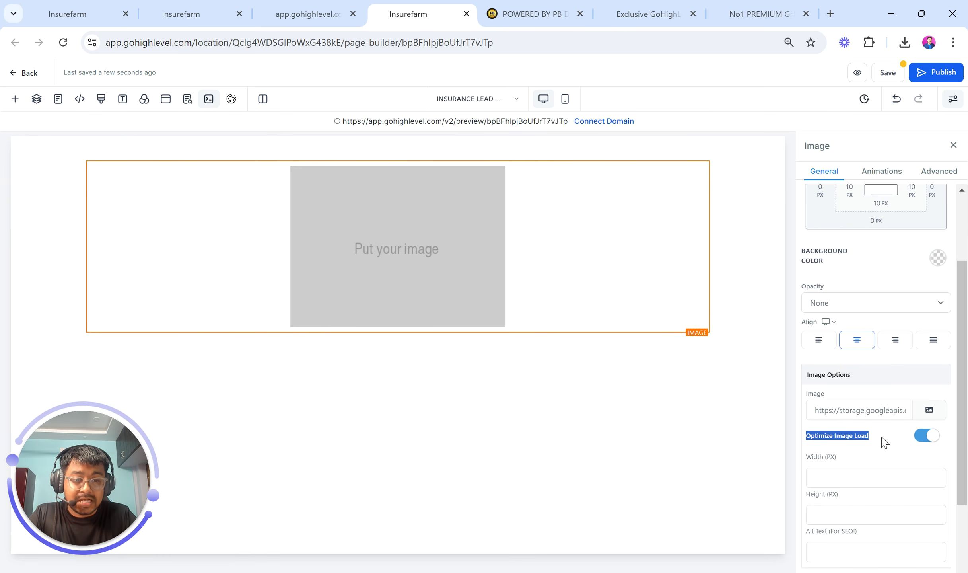
pyautogui.click(927, 436)
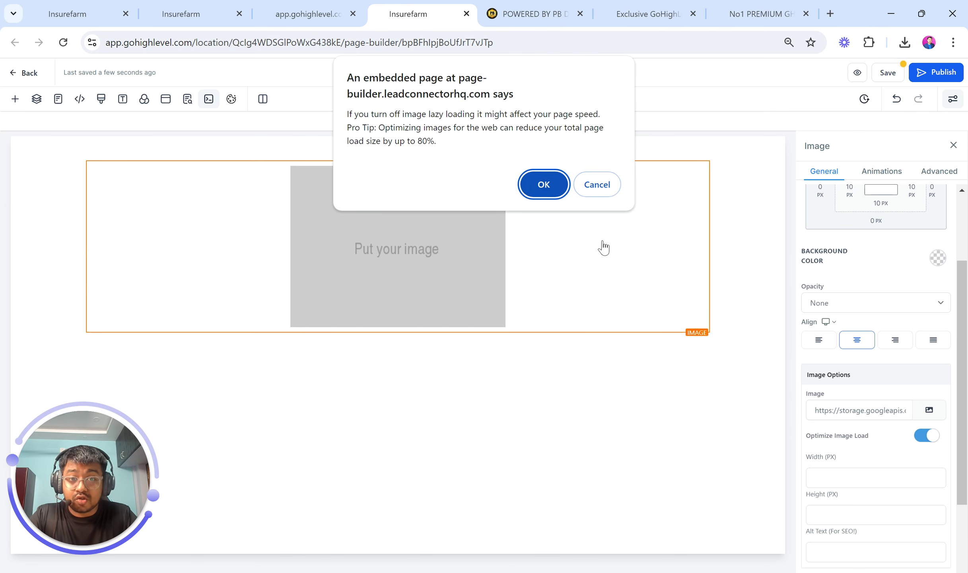
pyautogui.click(545, 186)
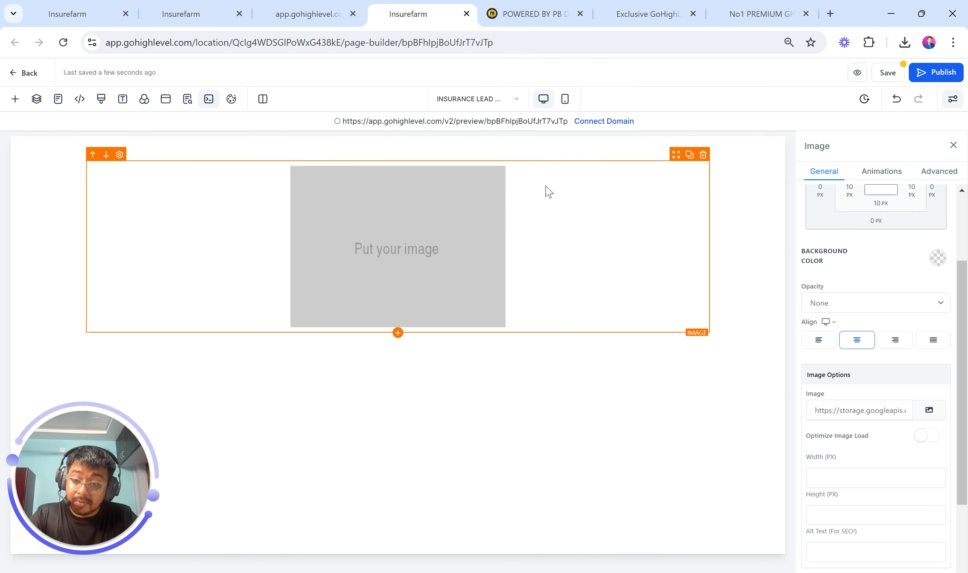
# Open compressjpeg.com in a new tab, view its PNG compression page and return to the page builder
pyautogui.click(830, 13)
pyautogui.write('com')
pyautogui.press('Return')
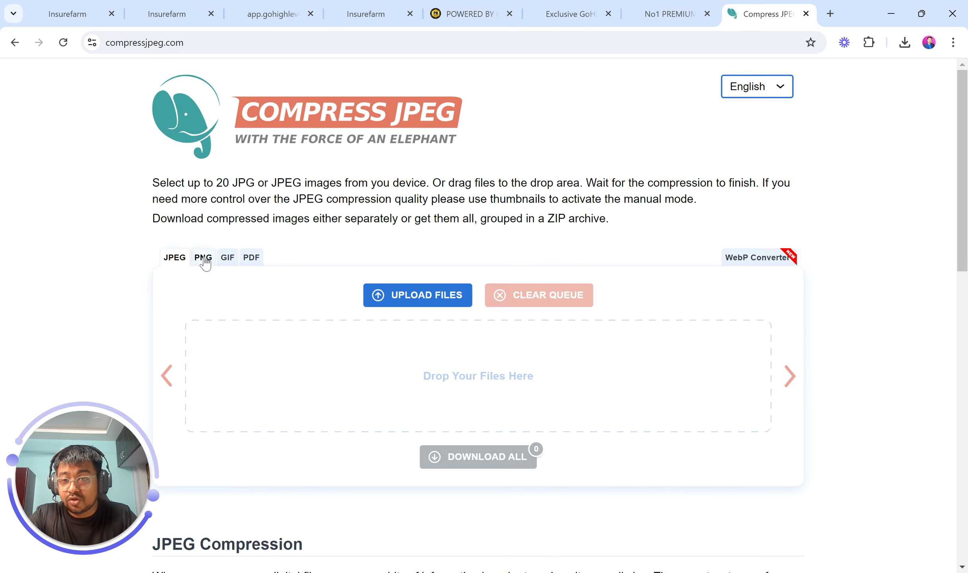
pyautogui.click(203, 258)
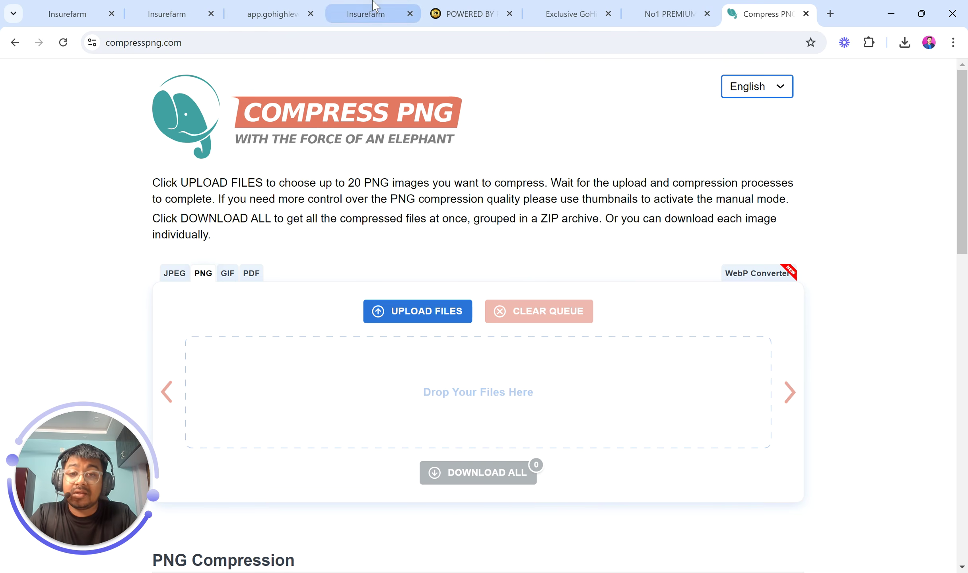
pyautogui.click(272, 13)
pyautogui.click(366, 14)
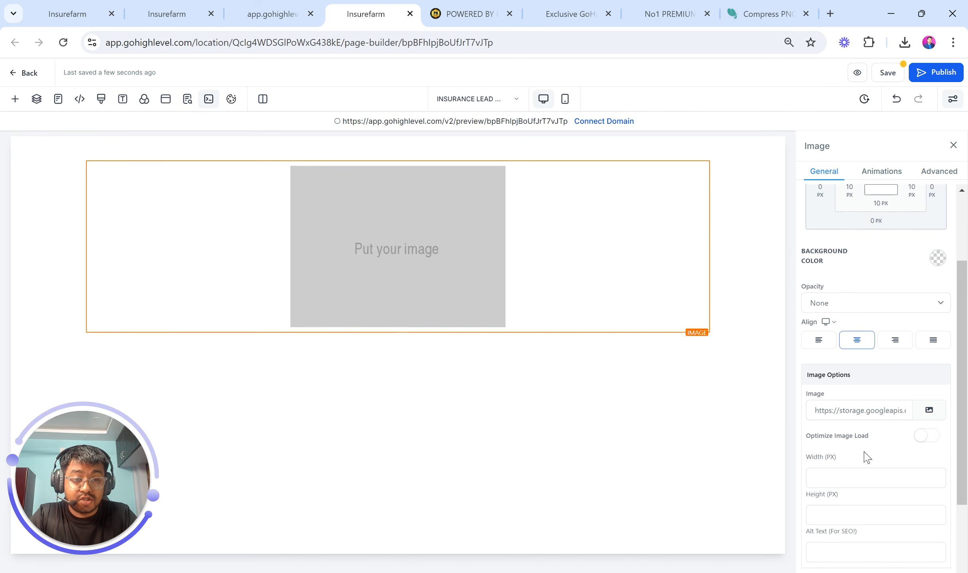
# Switch Optimize Image Load back on for the image element and turn it off again
pyautogui.click(923, 437)
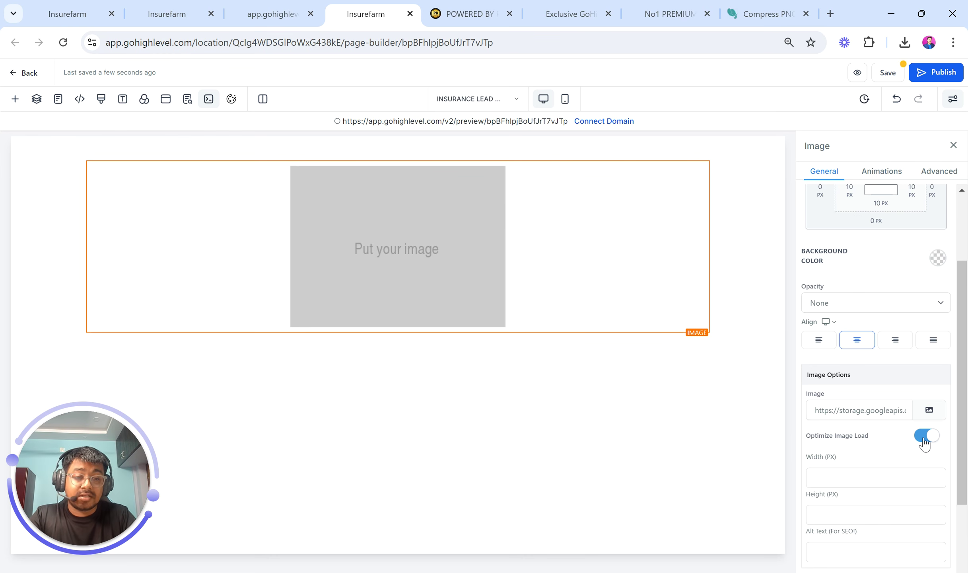
pyautogui.click(925, 438)
pyautogui.click(542, 184)
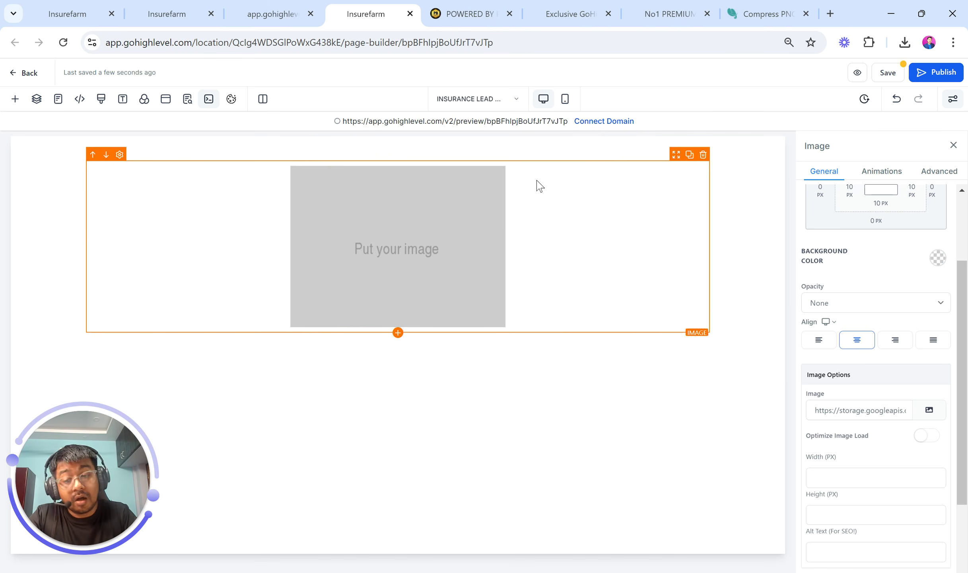
# Replace the placeholder image with the green AM logo from the Lead Gen Page Ebook folder in Media Storage
pyautogui.click(929, 410)
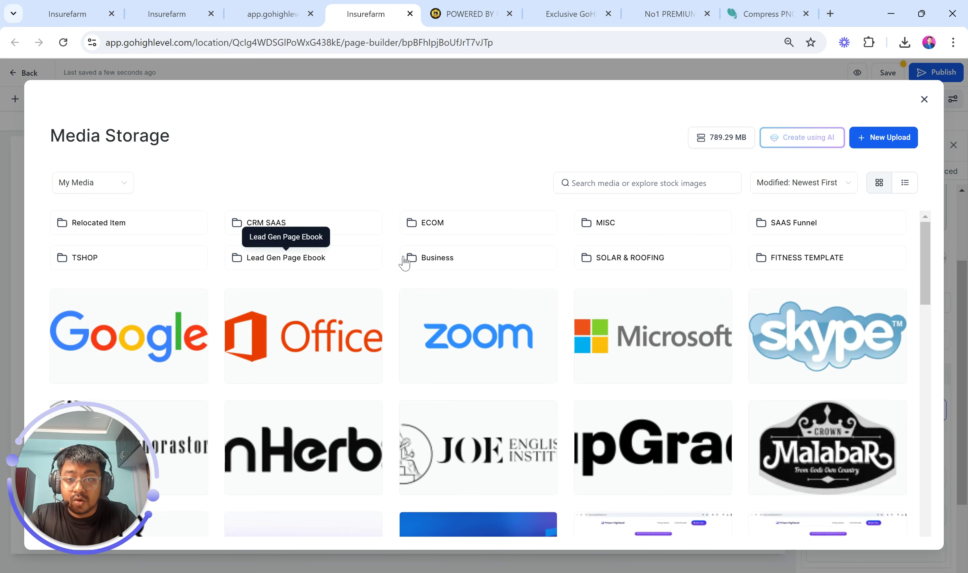
pyautogui.click(337, 261)
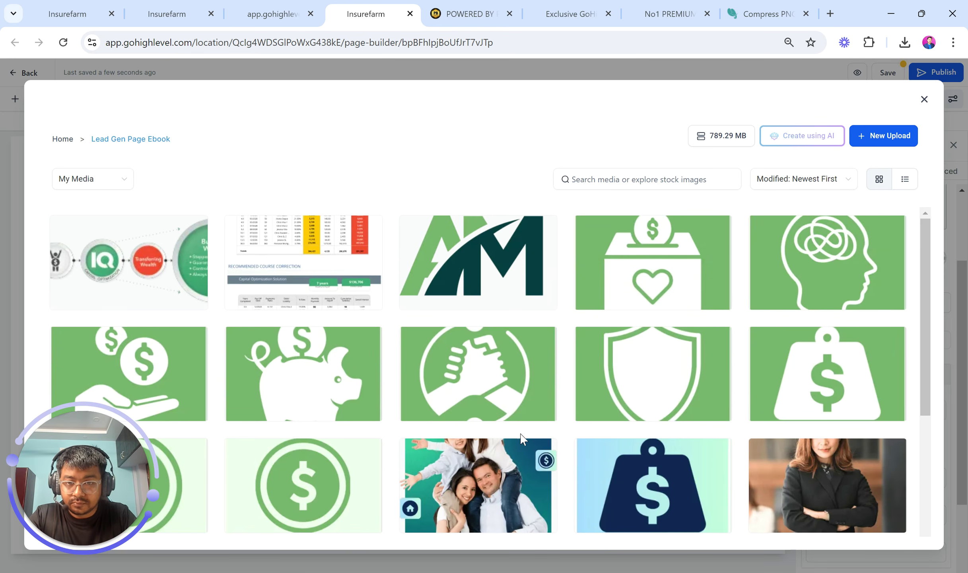
pyautogui.click(454, 303)
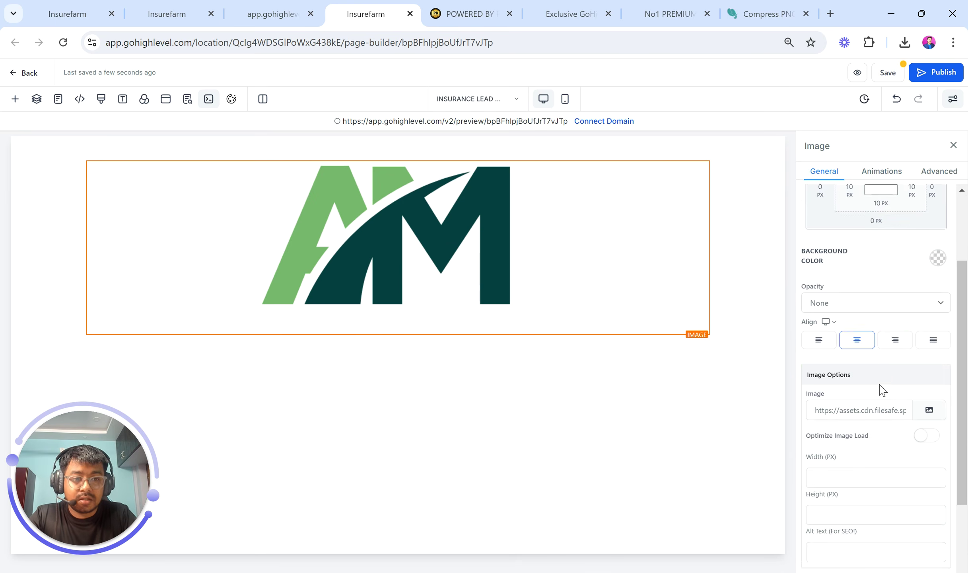
# Set the AM logo image's width to 140 px
pyautogui.scroll(3, 884, 380)
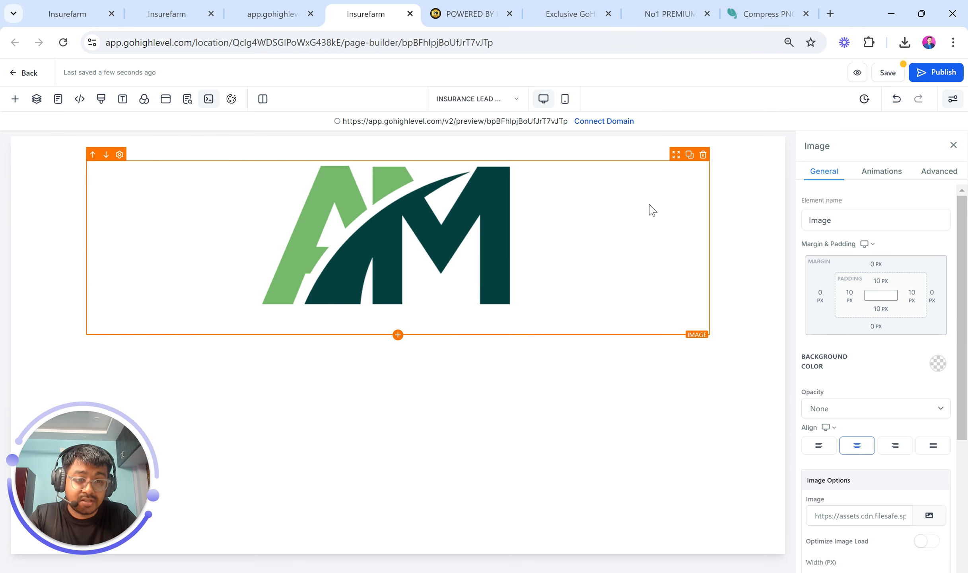
pyautogui.scroll(-5, 870, 353)
pyautogui.click(826, 365)
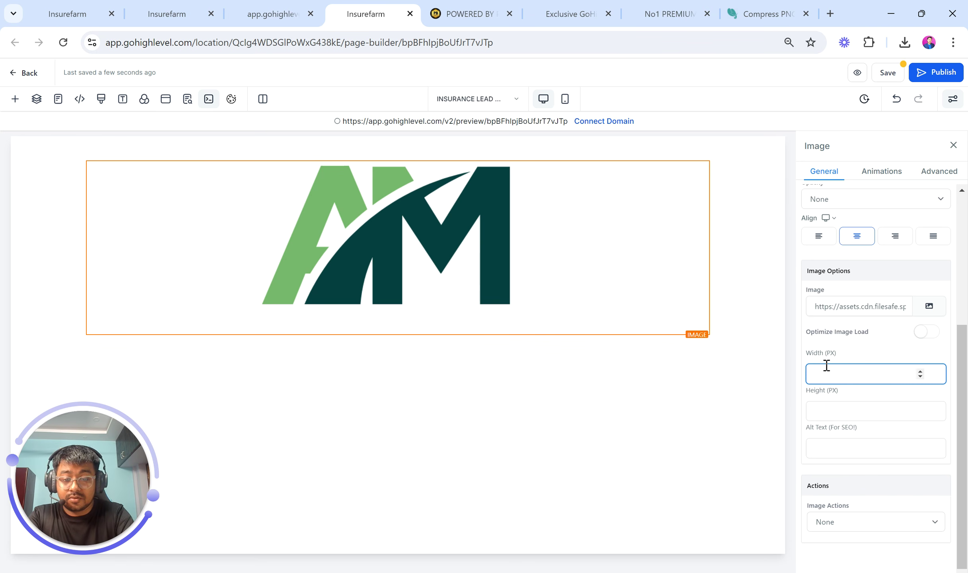
pyautogui.write('100')
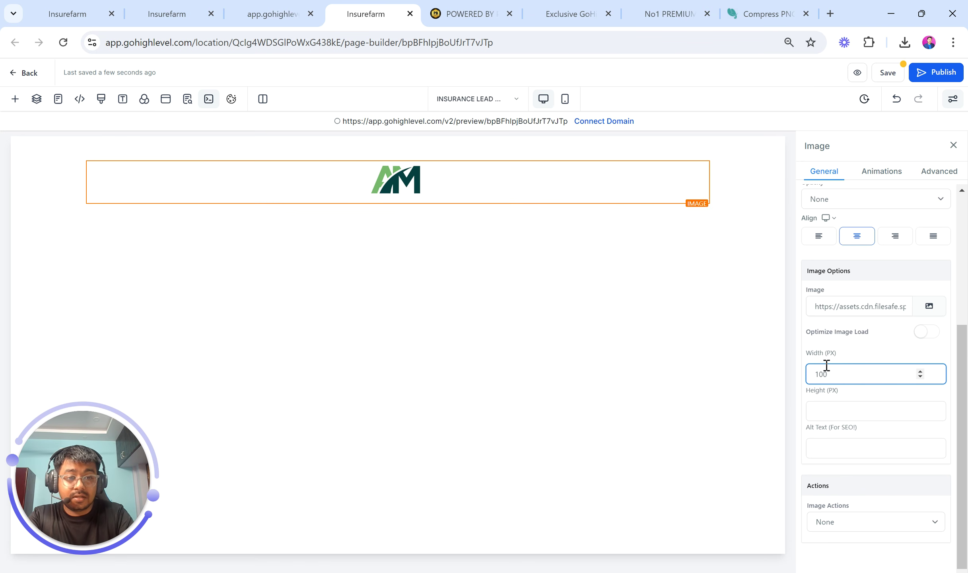
pyautogui.press('BackSpace')
pyautogui.press('BackSpace')
pyautogui.press('BackSpace')
pyautogui.write('140')
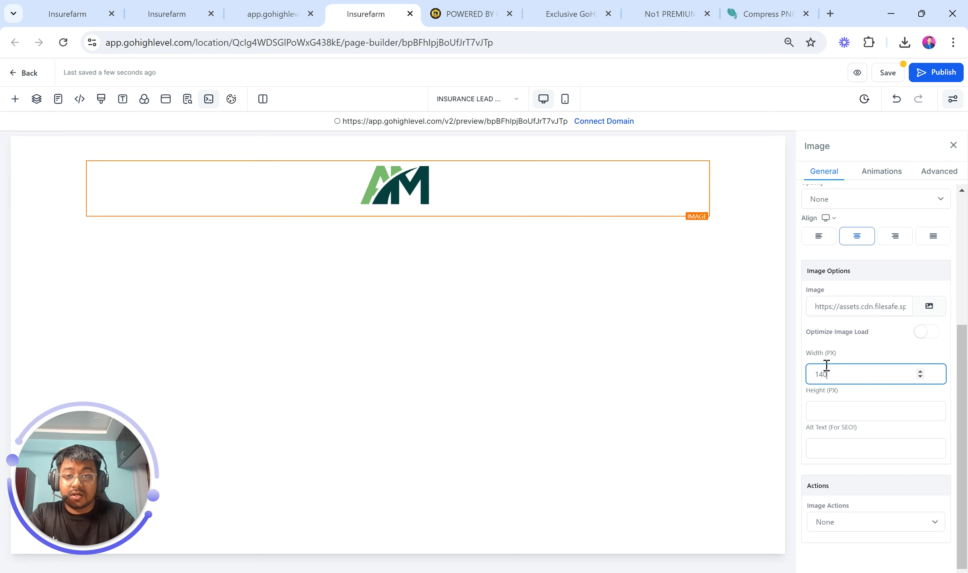
# Set the logo image's bottom, top and left padding to 0 px
pyautogui.scroll(5, 832, 310)
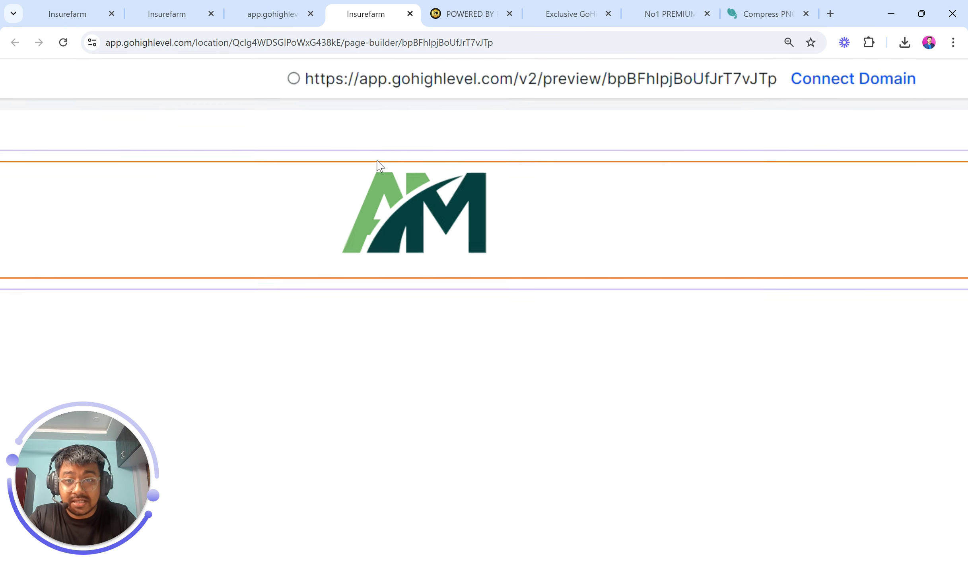
pyautogui.scroll(3, 377, 160)
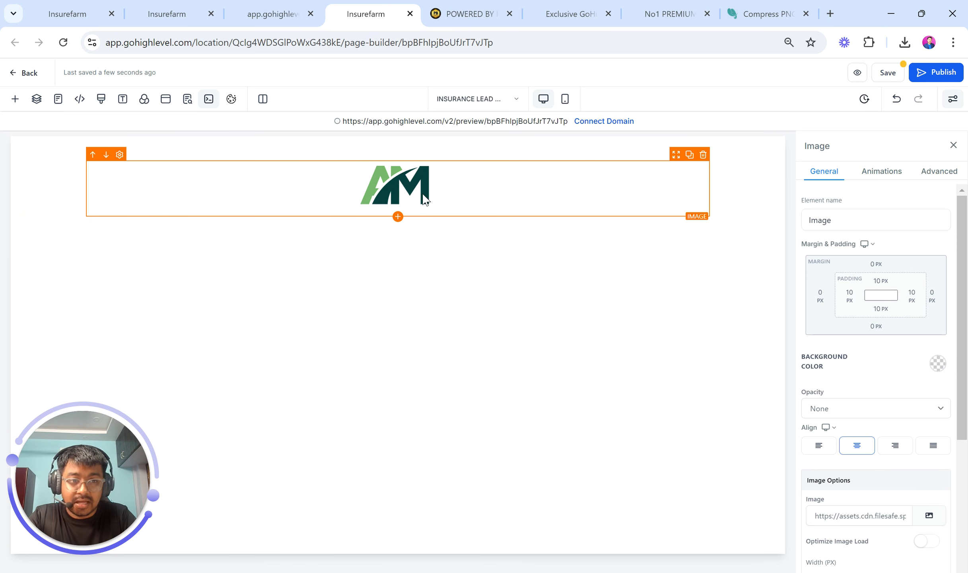
pyautogui.click(887, 316)
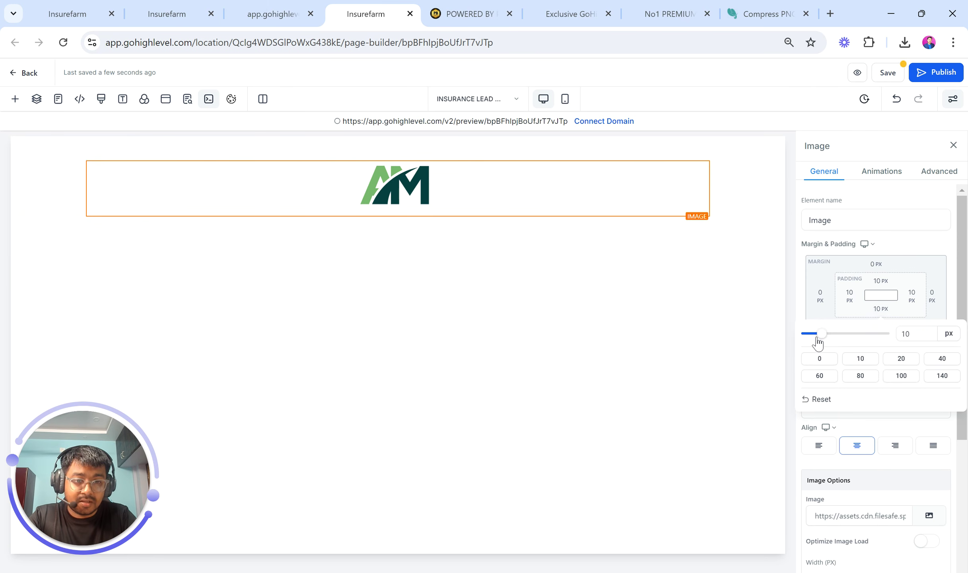
pyautogui.moveTo(817, 336); pyautogui.dragTo(744, 337)
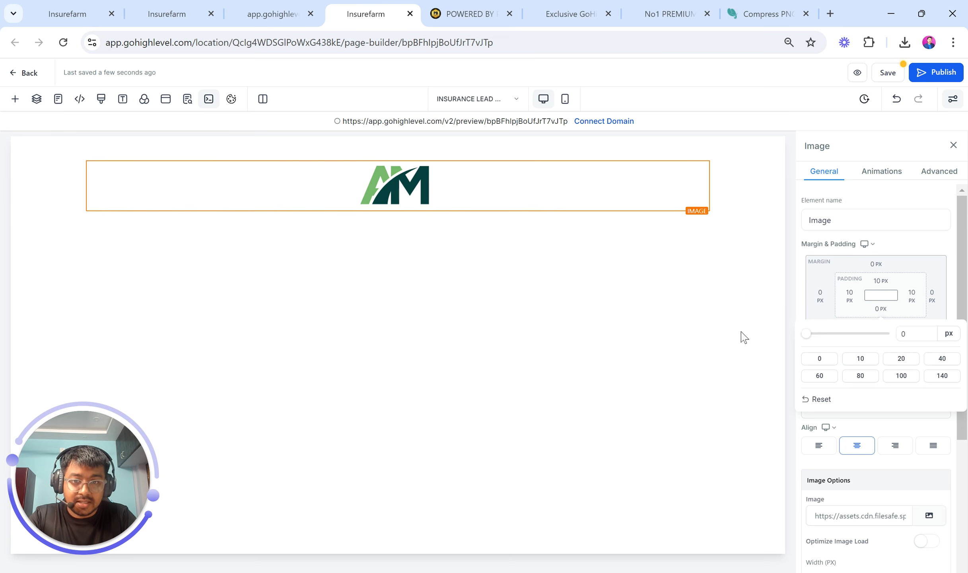
pyautogui.click(881, 281)
pyautogui.moveTo(819, 310); pyautogui.dragTo(684, 294)
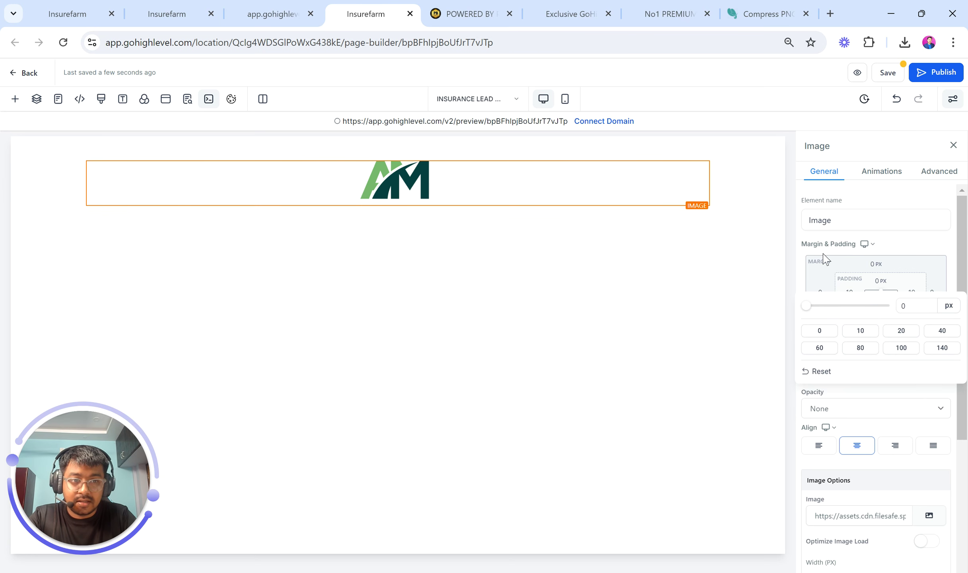
pyautogui.click(893, 293)
pyautogui.click(850, 294)
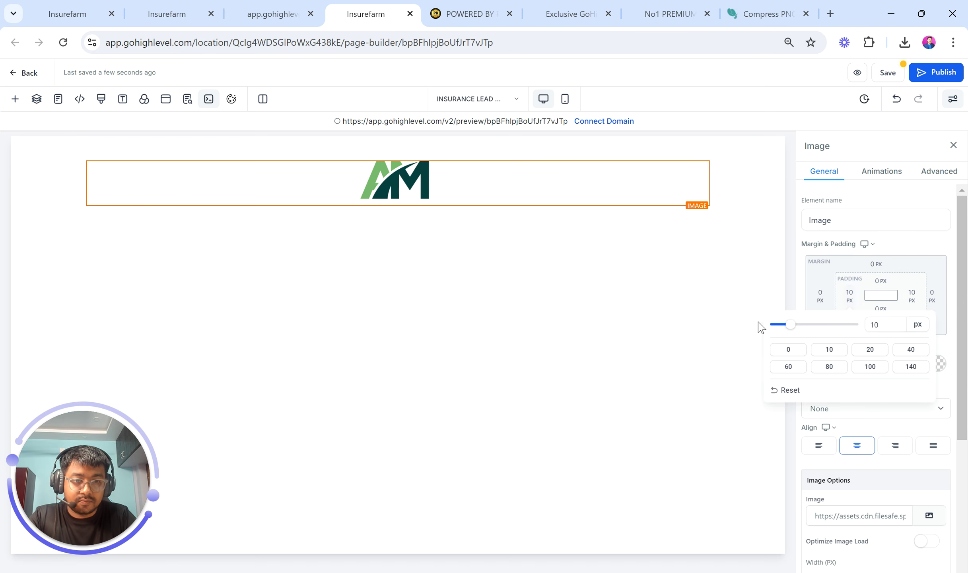
pyautogui.moveTo(777, 325); pyautogui.dragTo(714, 332)
pyautogui.click(903, 243)
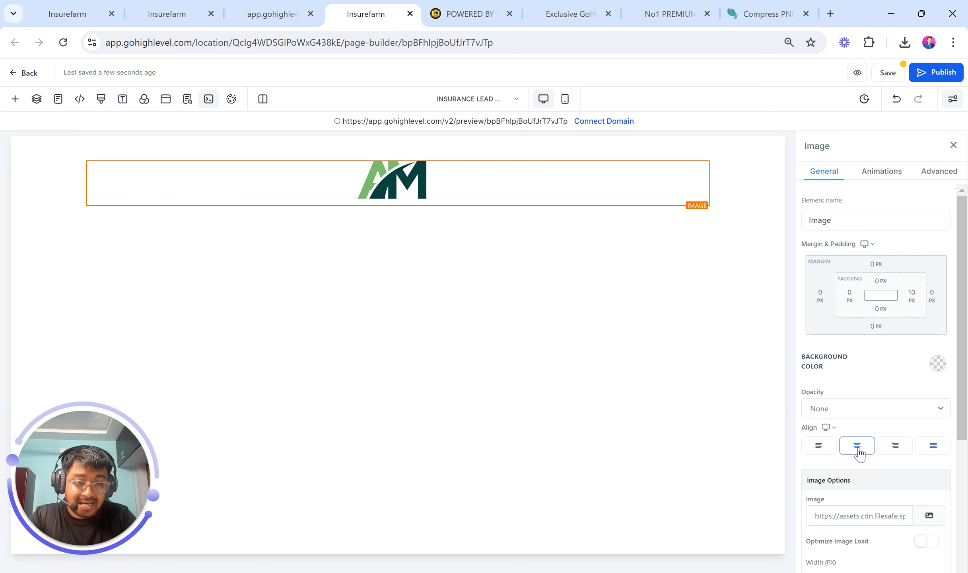
# Check the device options for the logo image's alignment, try right alignment and settle on left alignment
pyautogui.click(831, 427)
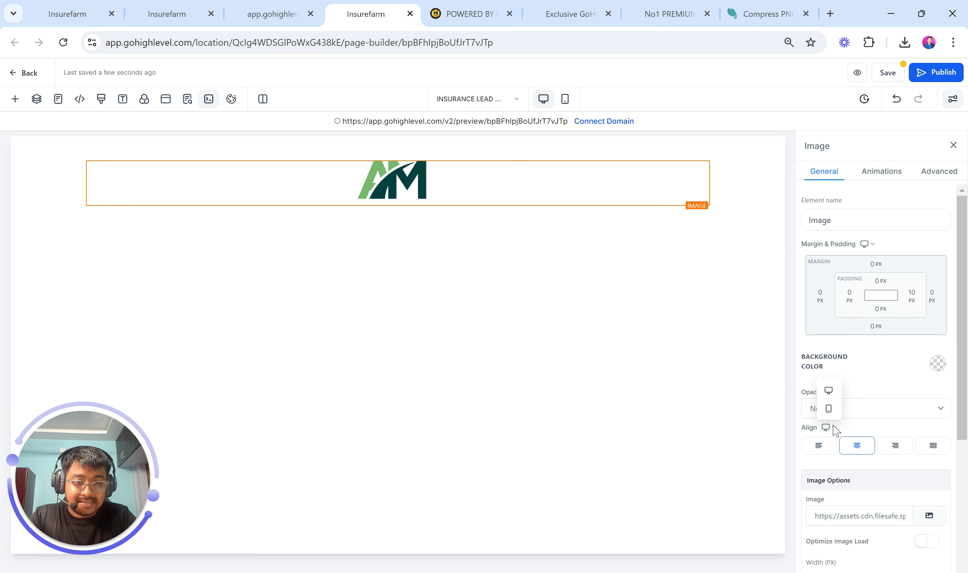
pyautogui.click(830, 397)
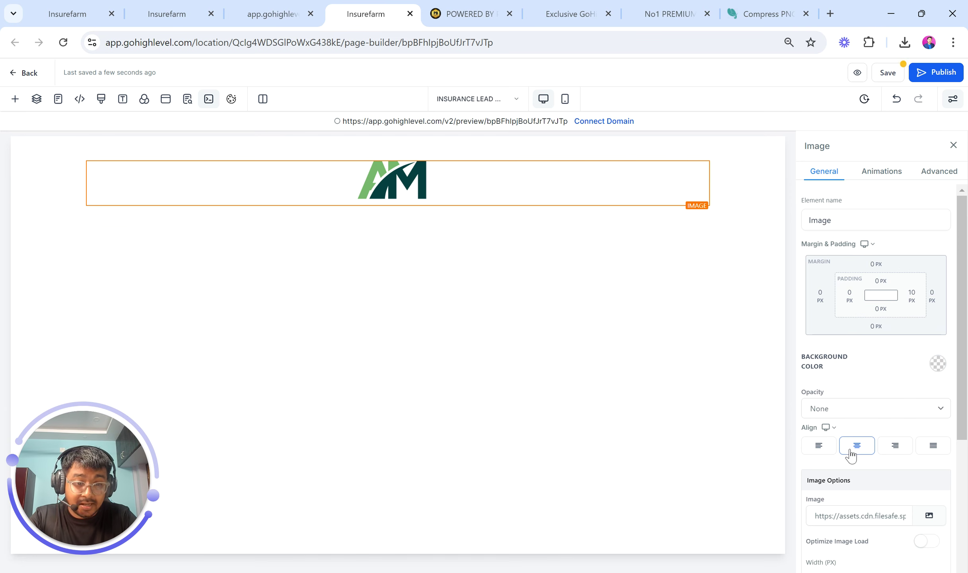
pyautogui.click(895, 449)
pyautogui.click(819, 445)
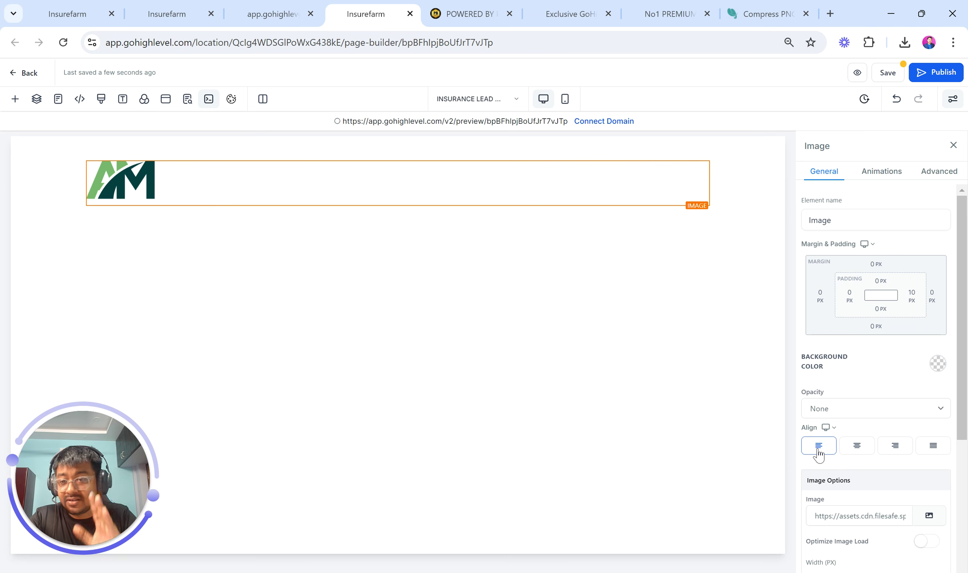
# Set the top and bottom padding of the section containing the logo to 10 px each
pyautogui.click(525, 144)
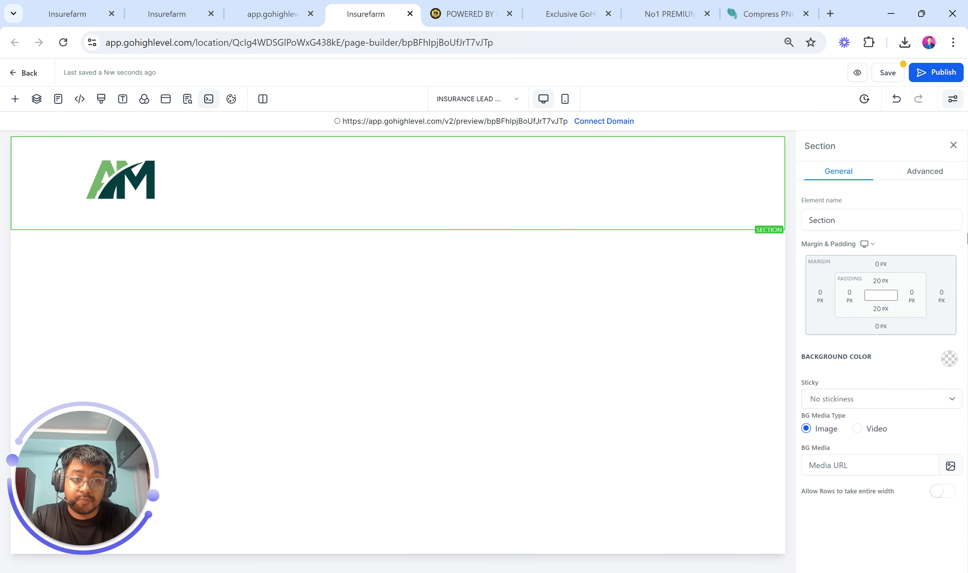
pyautogui.click(875, 283)
pyautogui.click(860, 331)
pyautogui.click(880, 308)
pyautogui.click(870, 359)
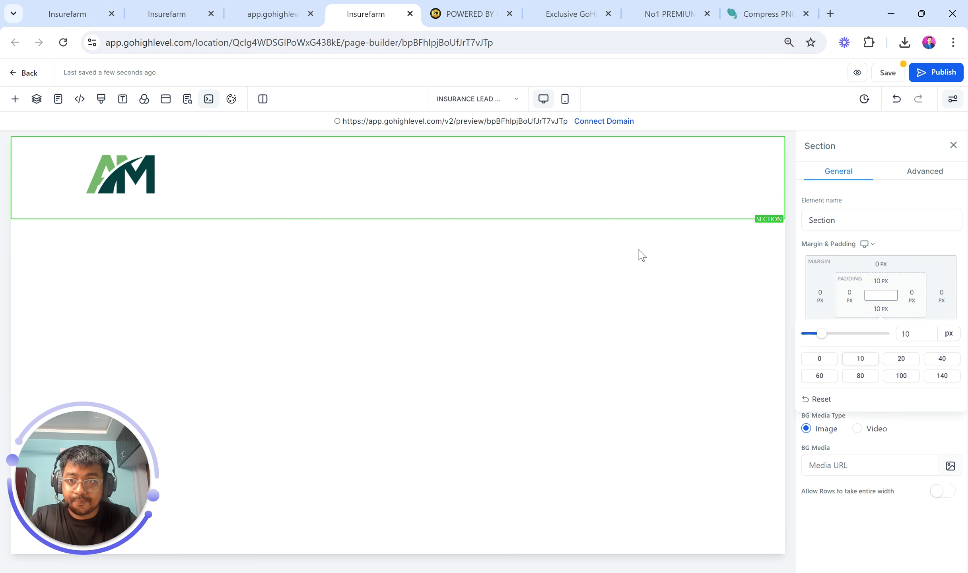
# Set the top and bottom padding of the one-column row holding the logo to 5 px each
pyautogui.click(579, 212)
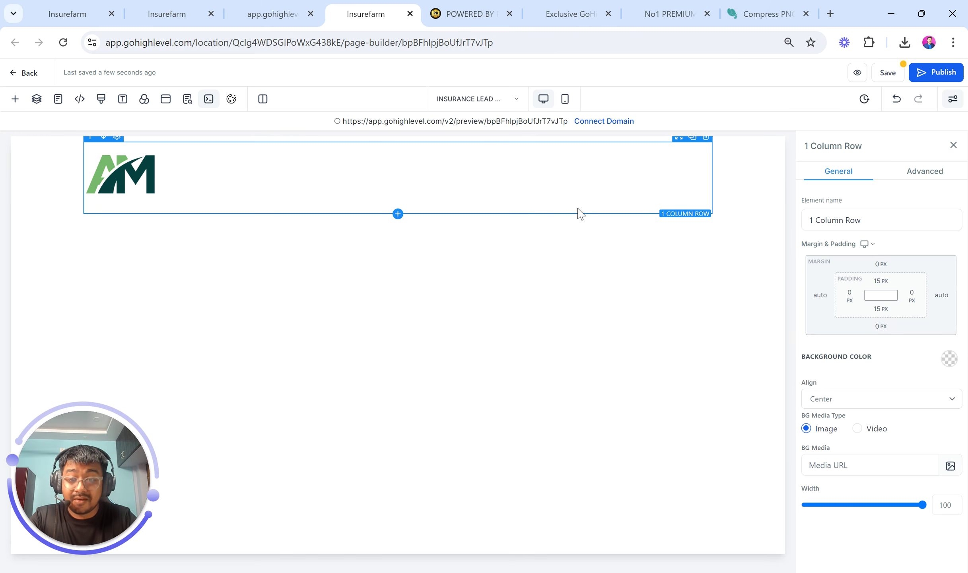
pyautogui.click(881, 280)
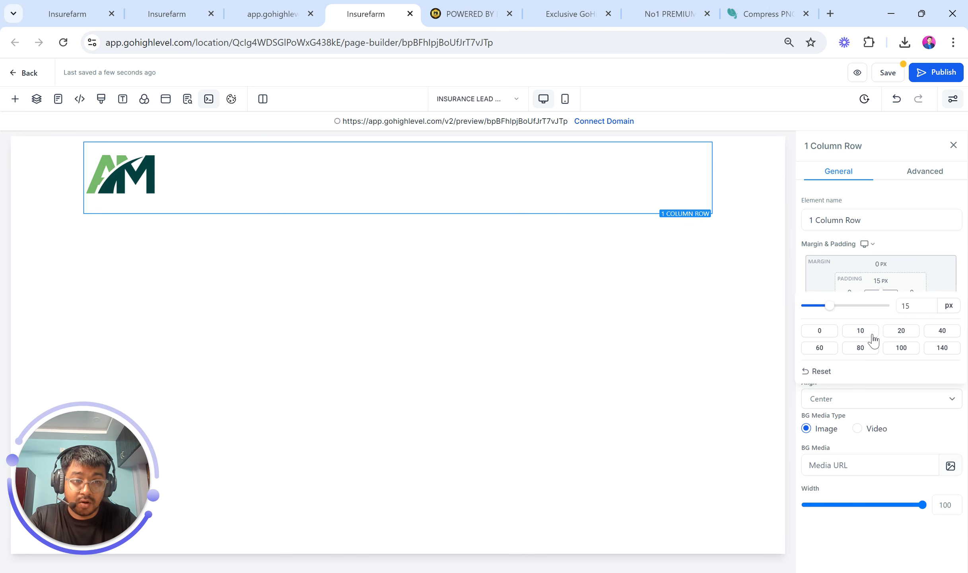
pyautogui.click(812, 307)
pyautogui.moveTo(811, 307); pyautogui.dragTo(815, 307)
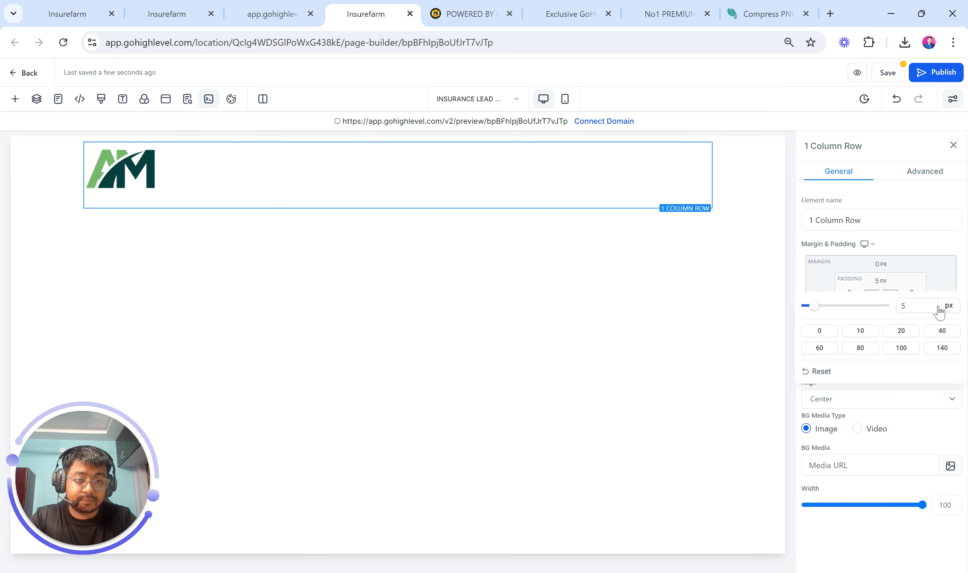
pyautogui.click(916, 307)
pyautogui.doubleClick(916, 307)
pyautogui.click(912, 241)
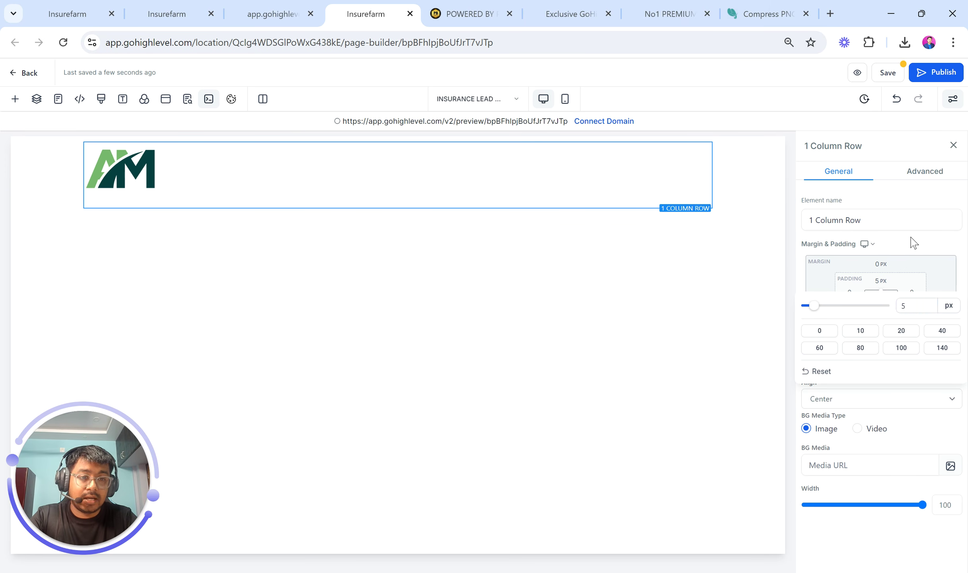
pyautogui.click(876, 310)
pyautogui.click(912, 335)
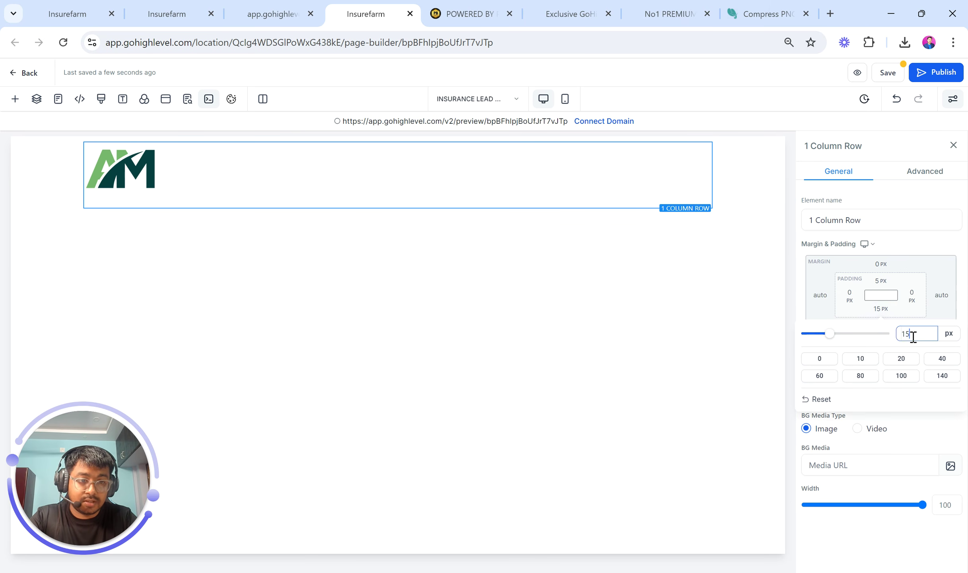
pyautogui.click(580, 315)
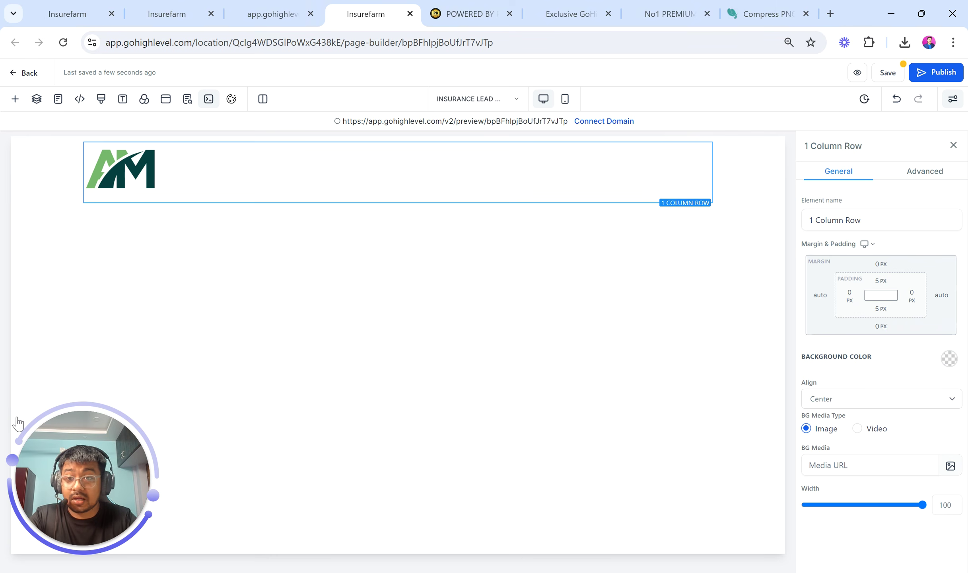
# Clear the logo image's width and set its height to 75 px
pyautogui.click(147, 172)
pyautogui.scroll(-2, 892, 462)
pyautogui.scroll(-3, 891, 462)
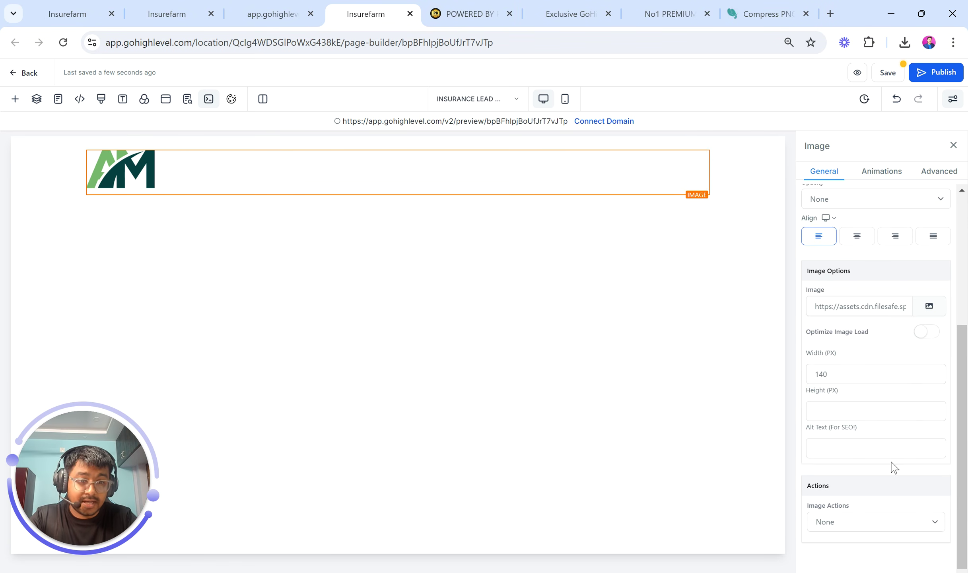
pyautogui.moveTo(843, 380); pyautogui.dragTo(748, 376)
pyautogui.press('BackSpace')
pyautogui.click(841, 417)
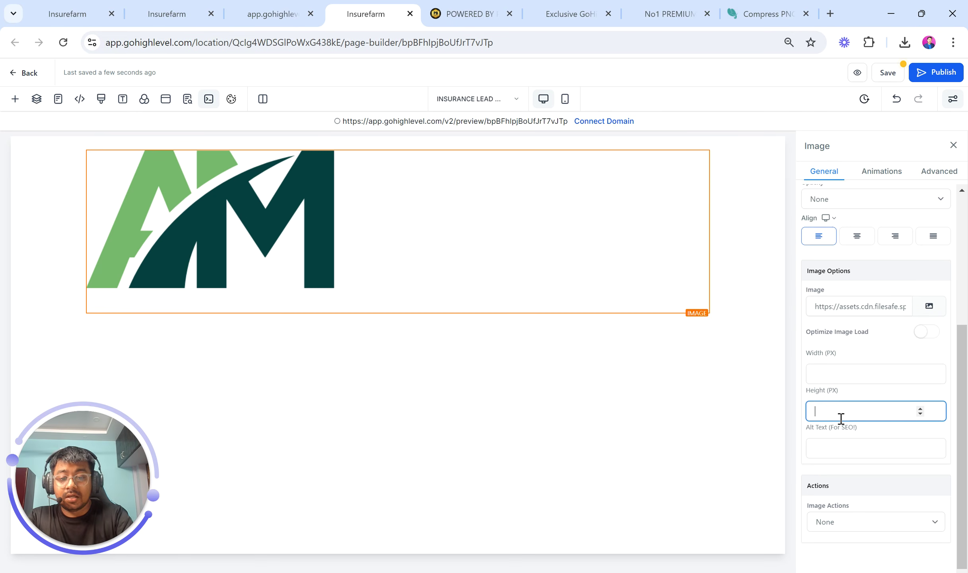
pyautogui.write('75')
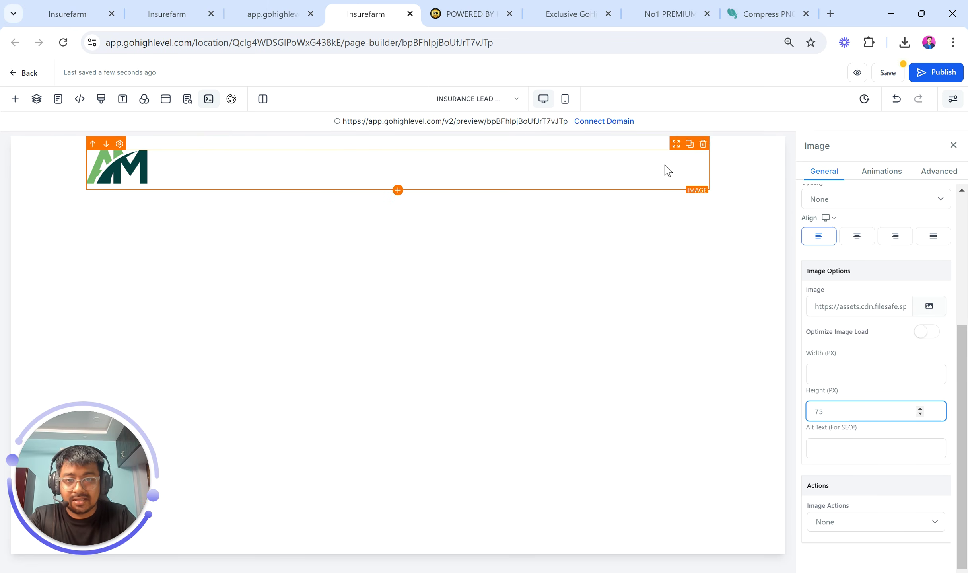
# Set the logo section's bottom padding to 5 px and add a new section directly below it
pyautogui.click(744, 202)
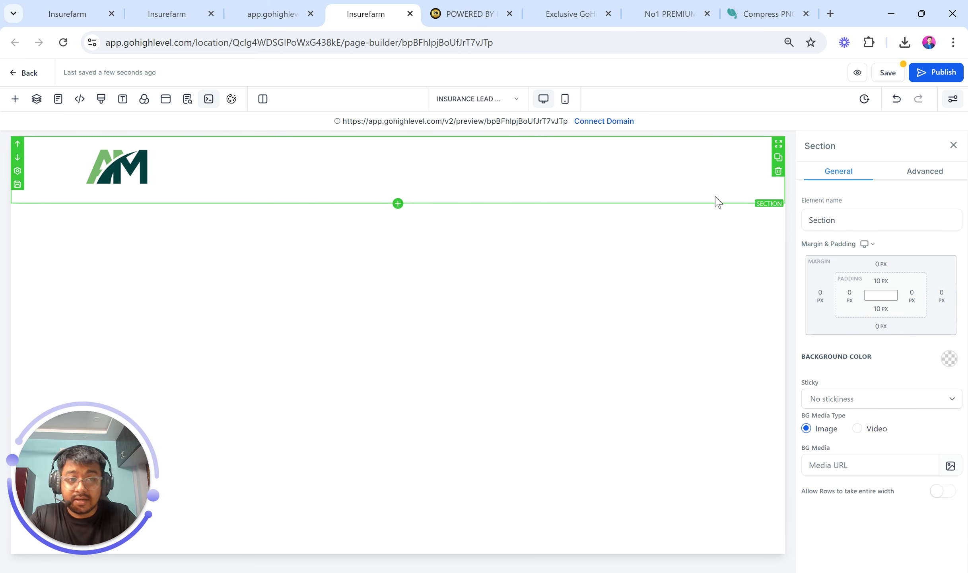
pyautogui.click(874, 314)
pyautogui.moveTo(824, 335); pyautogui.dragTo(826, 340)
pyautogui.moveTo(823, 341); pyautogui.dragTo(820, 341)
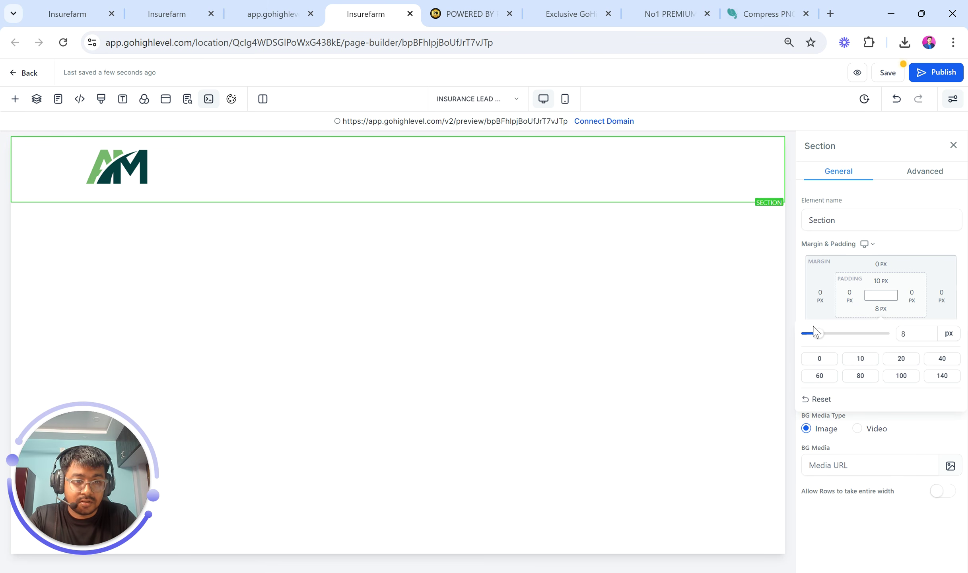
pyautogui.moveTo(817, 338); pyautogui.dragTo(815, 337)
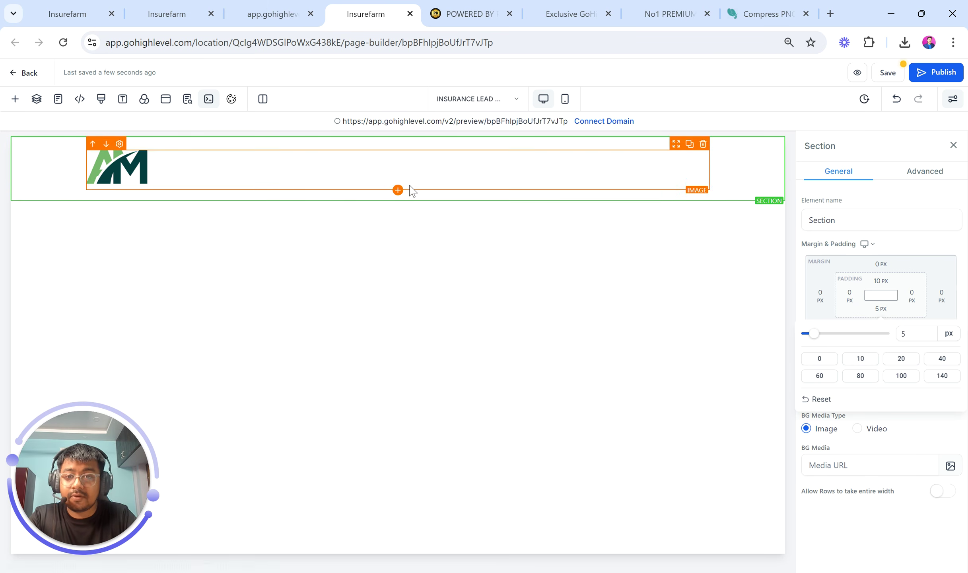
pyautogui.click(399, 198)
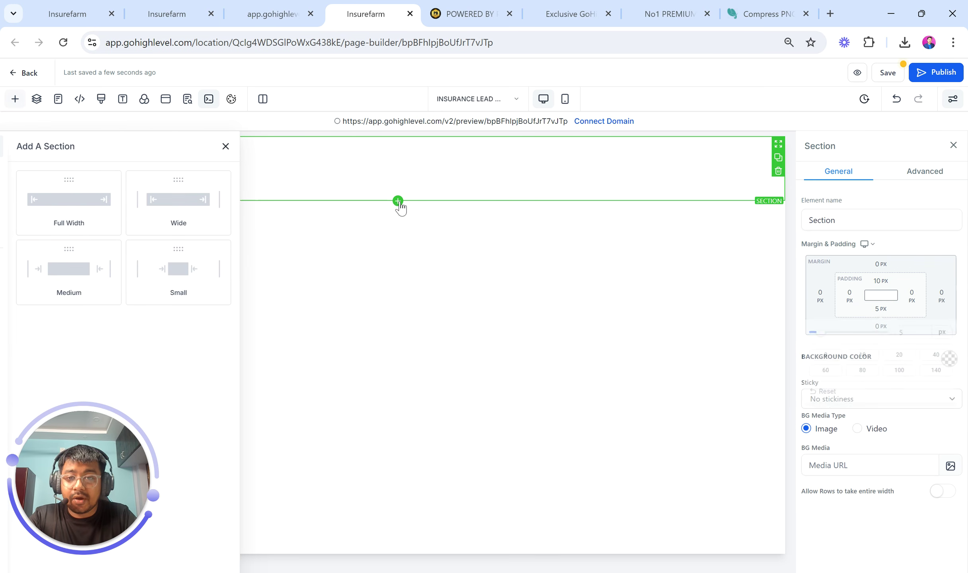
pyautogui.click(140, 198)
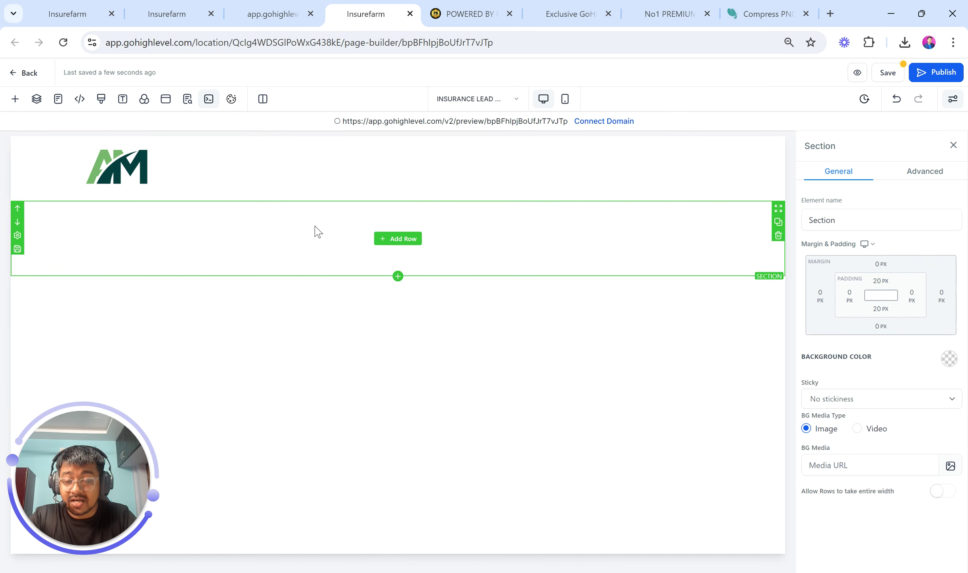
# Switch to the Debt Free Navigator preview, set its browser zoom to 100% and look over the page's sections
pyautogui.click(270, 14)
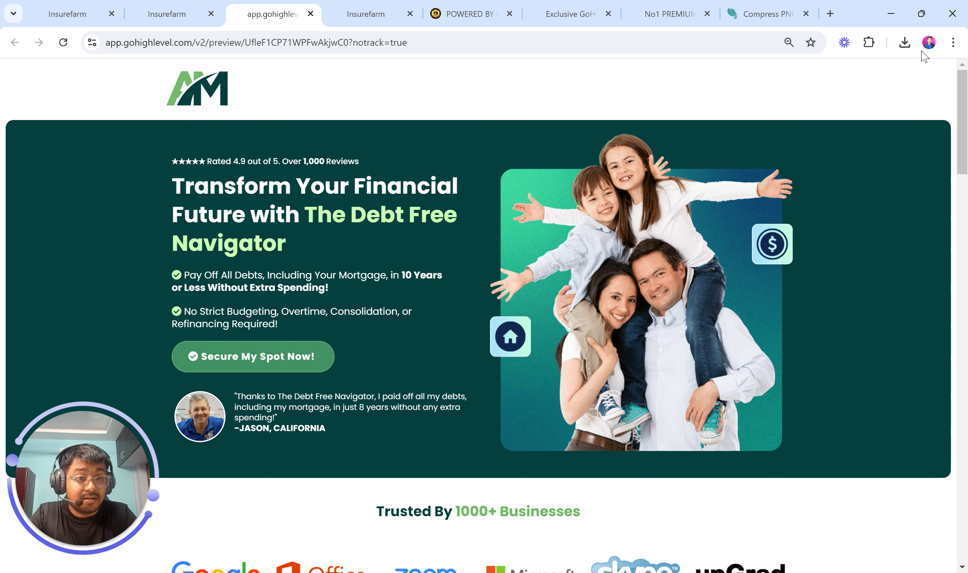
pyautogui.click(953, 42)
pyautogui.click(916, 290)
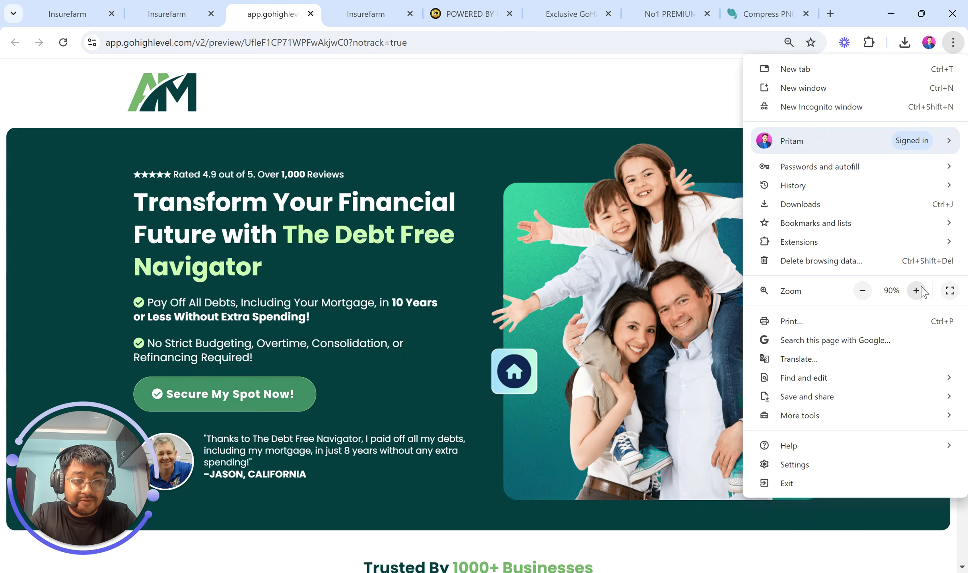
pyautogui.click(916, 290)
pyautogui.click(616, 316)
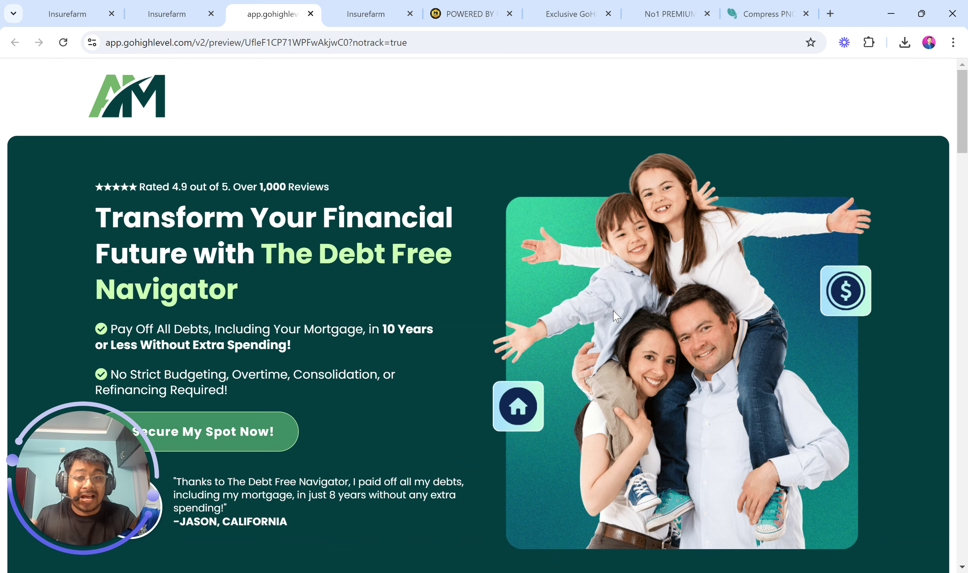
pyautogui.scroll(-15, 616, 317)
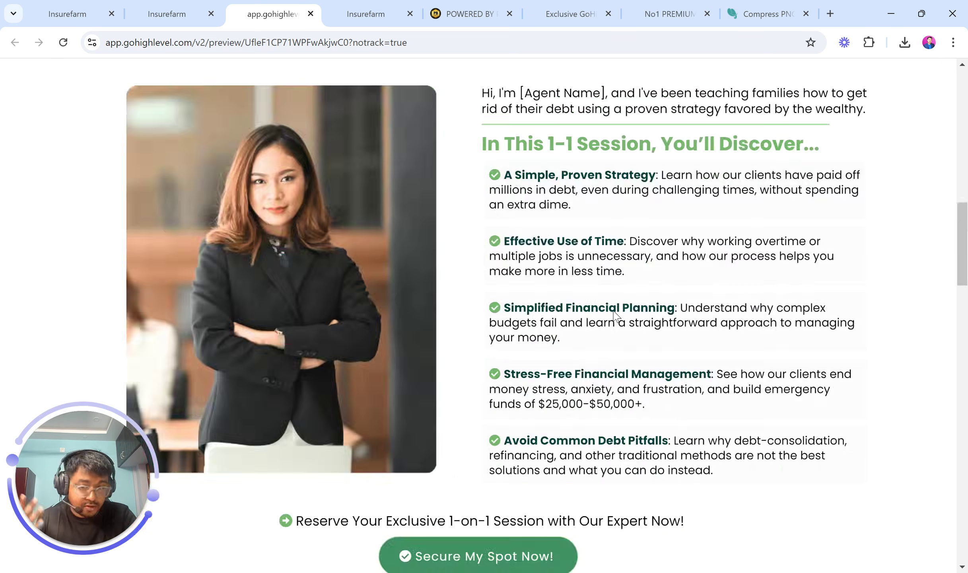
pyautogui.scroll(15, 616, 316)
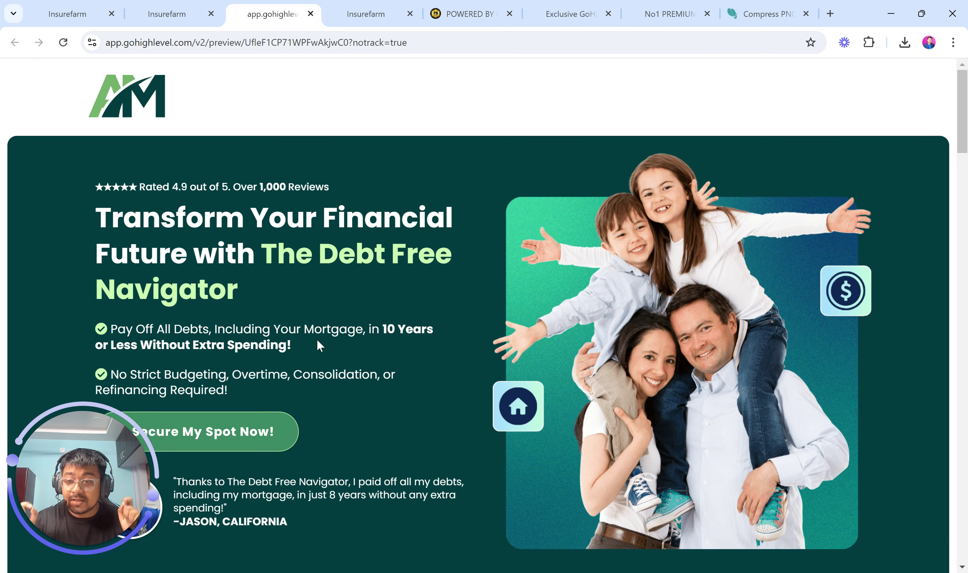
# Check the funnel page in the builder, then examine the rounded corners and side gap of the preview's dark green hero section
pyautogui.click(358, 13)
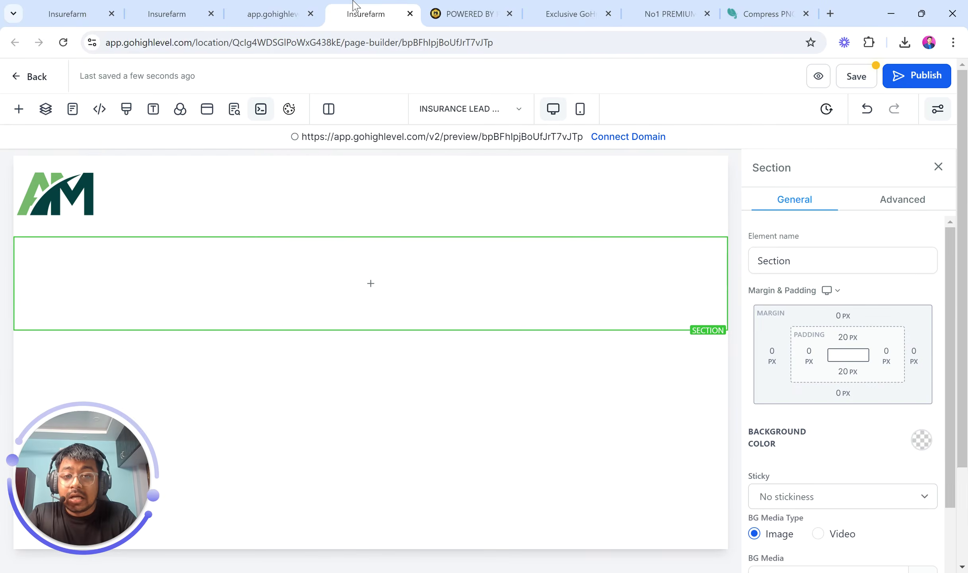
pyautogui.click(274, 14)
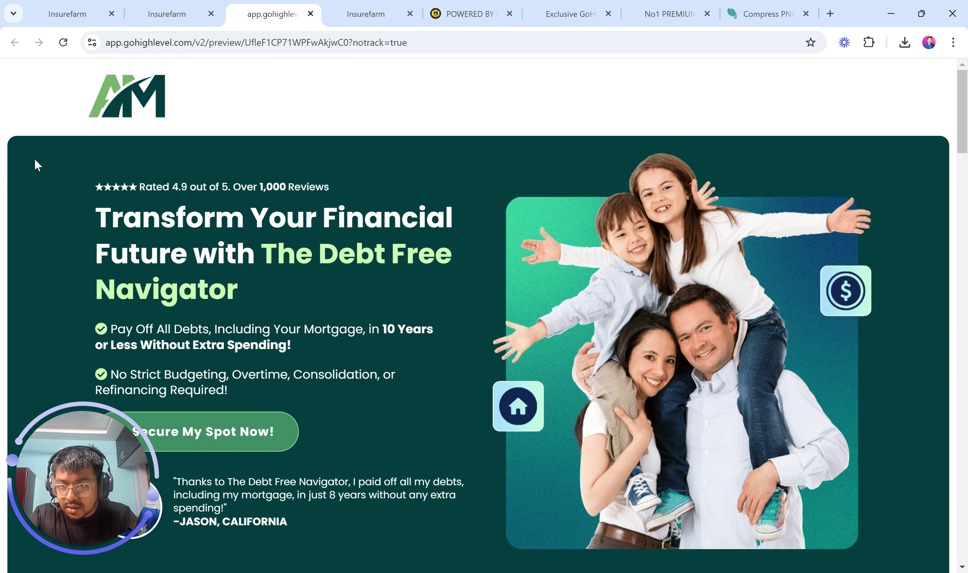
pyautogui.scroll(5, 1, 143)
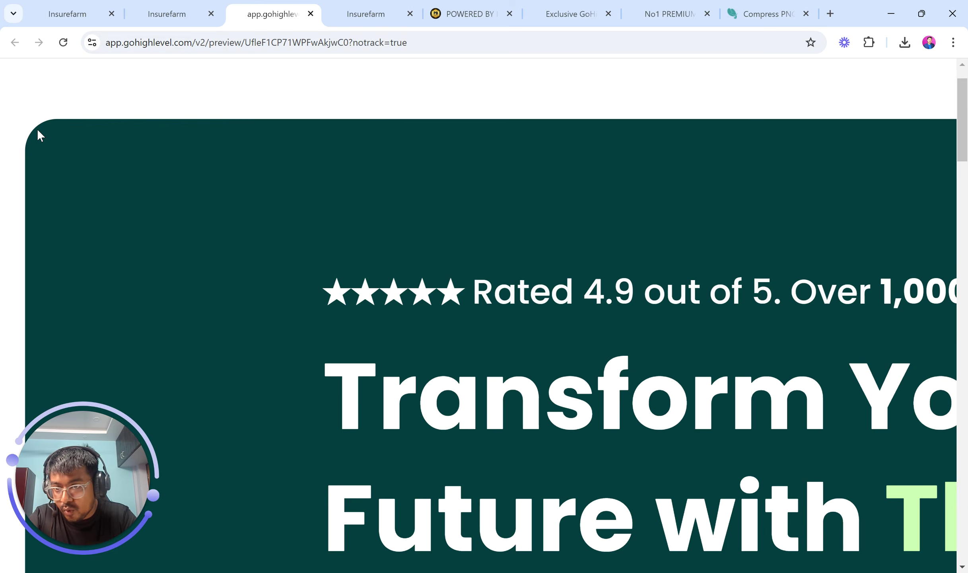
pyautogui.scroll(3, 38, 131)
pyautogui.scroll(-20, 40, 135)
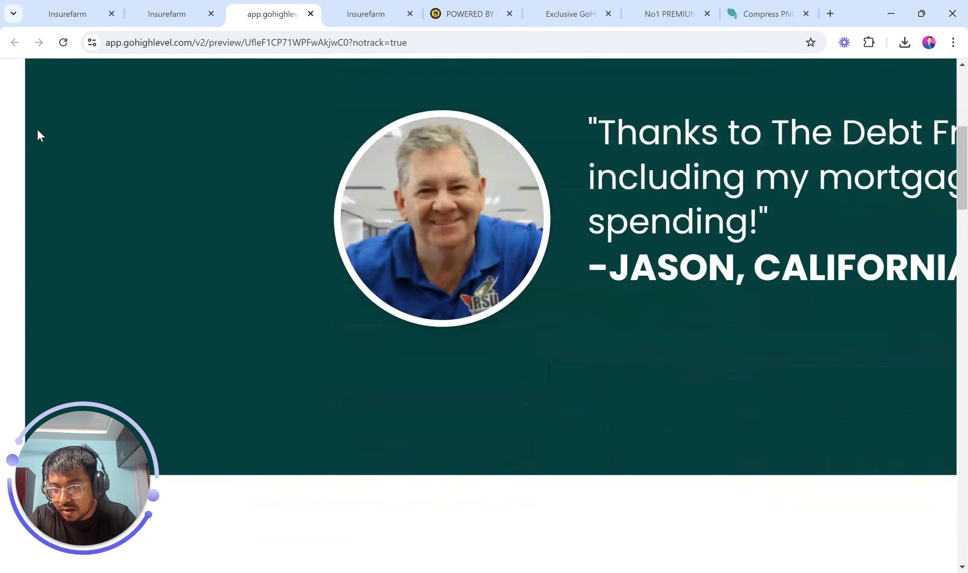
pyautogui.scroll(20, 37, 129)
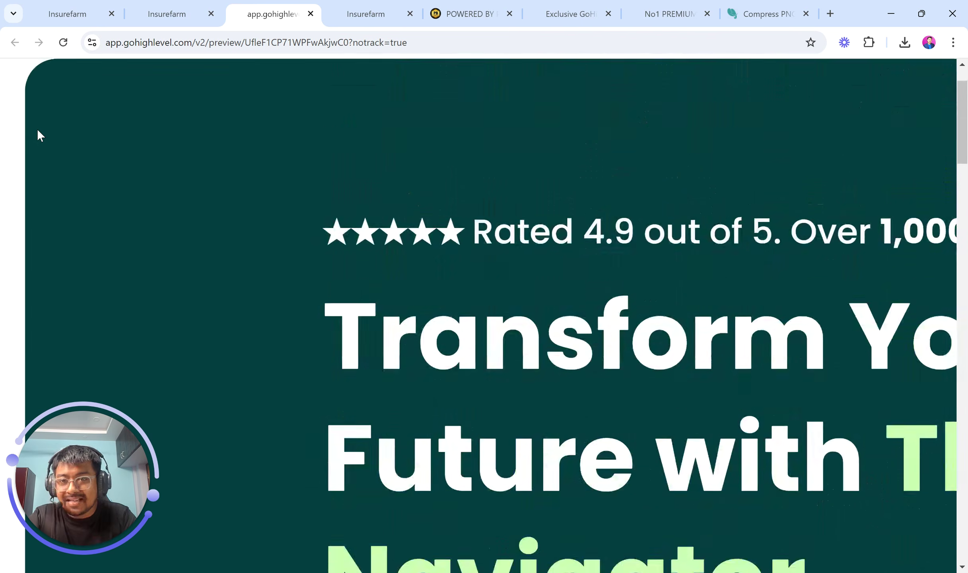
pyautogui.scroll(4, 39, 136)
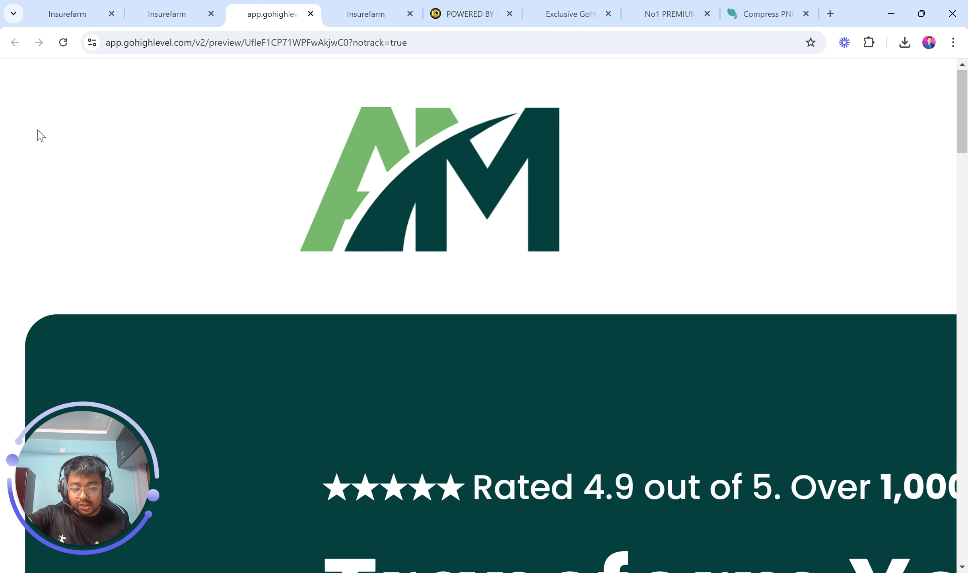
# Return the preview to 80% browser zoom and show the whole hero section at normal magnification
pyautogui.click(954, 43)
pyautogui.click(862, 290)
pyautogui.click(862, 290)
pyautogui.click(618, 323)
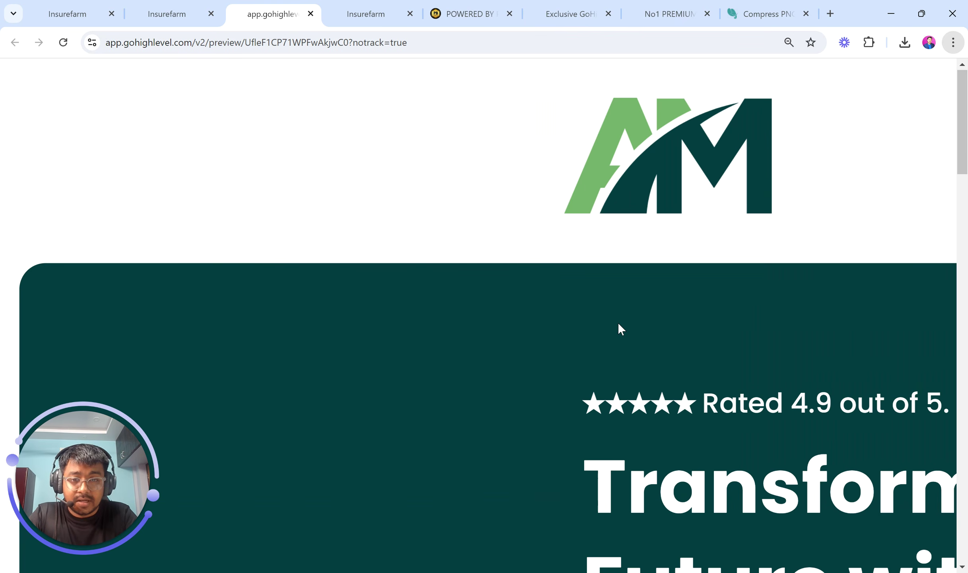
pyautogui.click(953, 42)
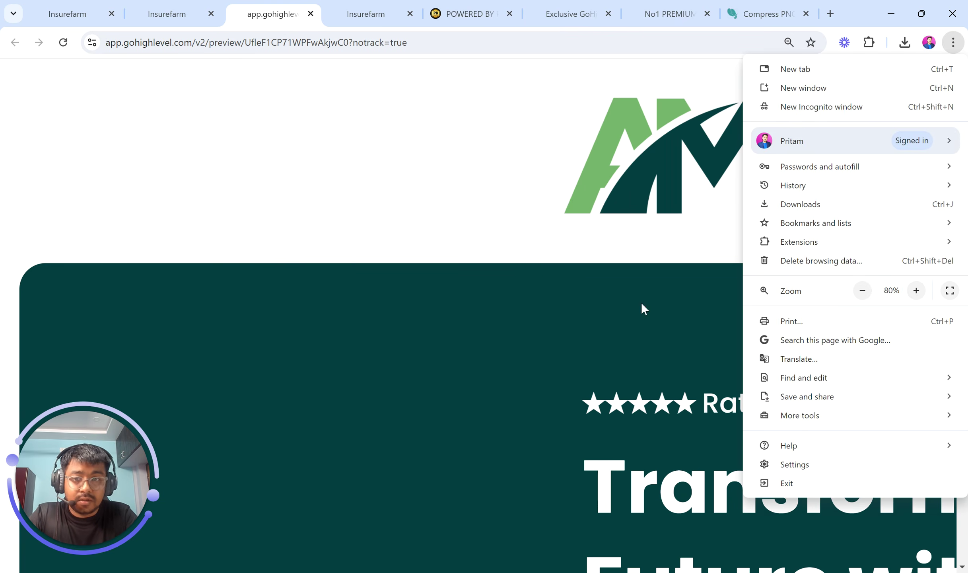
pyautogui.scroll(-5, 547, 296)
pyautogui.click(438, 308)
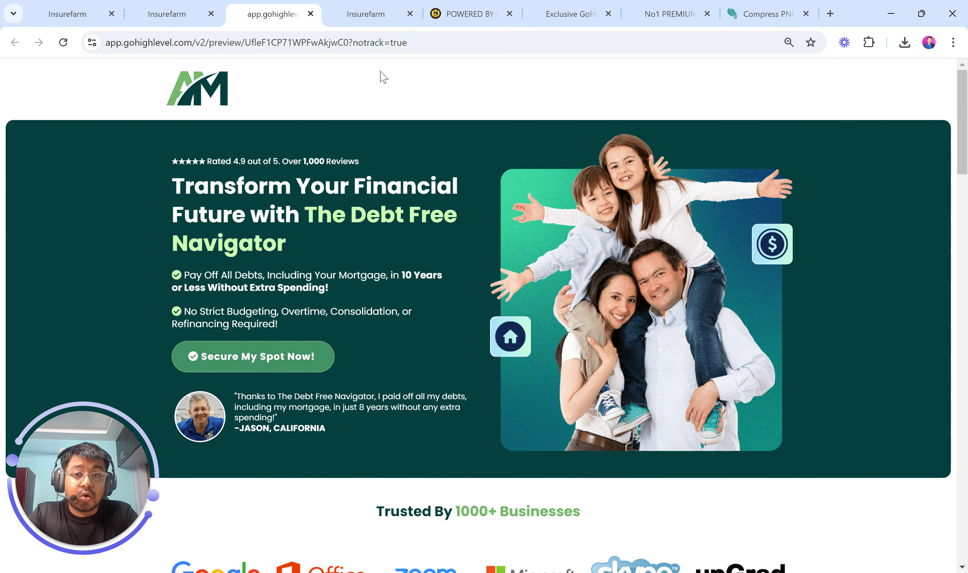
# Sample the preview hero section's dark green background with ColorPick Eyedropper and copy its hex code
pyautogui.click(382, 6)
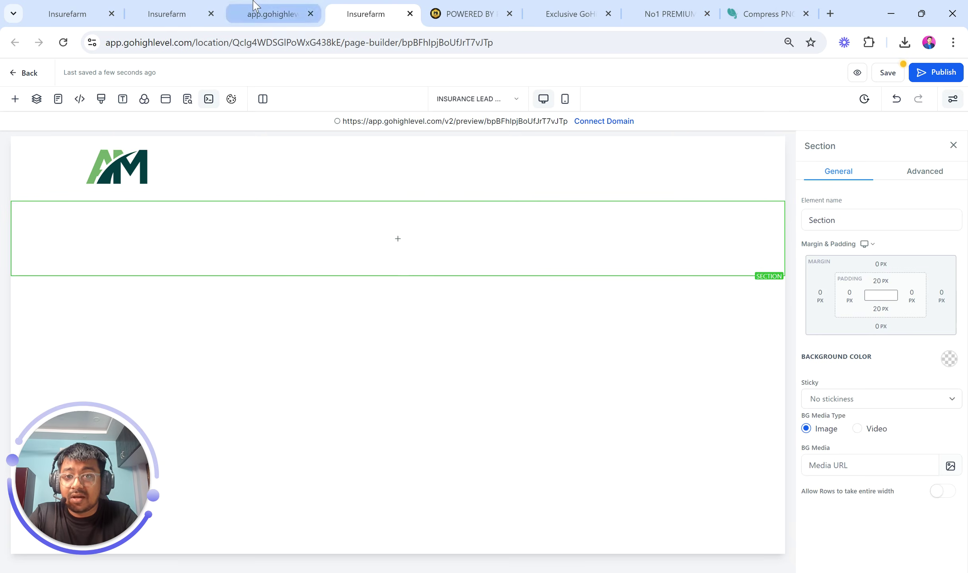
pyautogui.click(257, 12)
pyautogui.click(869, 42)
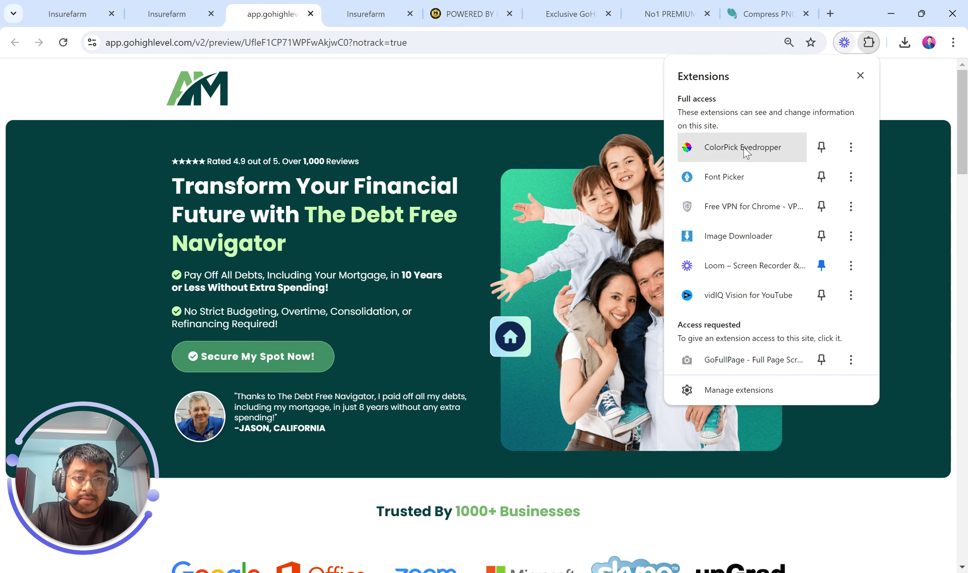
pyautogui.click(682, 151)
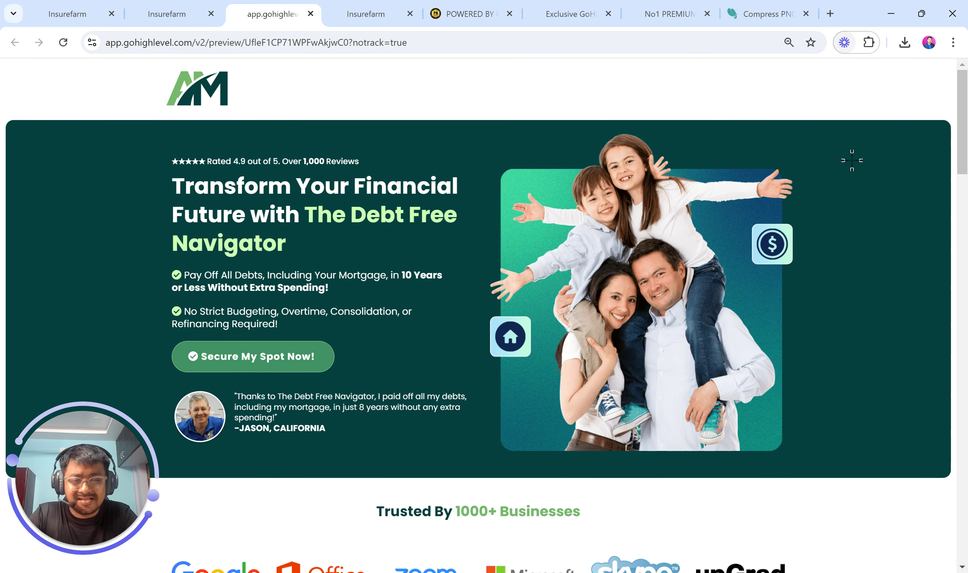
pyautogui.click(852, 160)
pyautogui.click(761, 178)
pyautogui.doubleClick(753, 177)
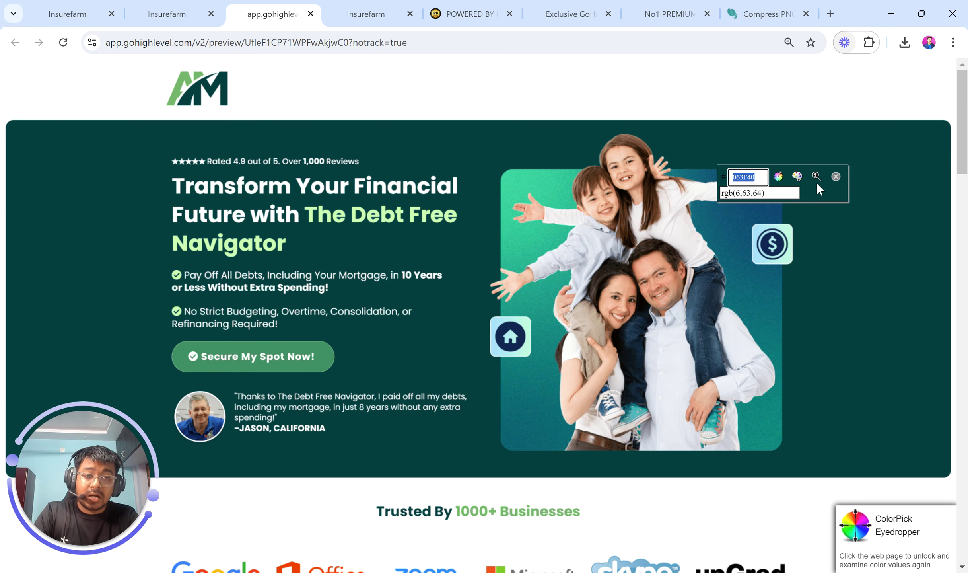
pyautogui.click(835, 176)
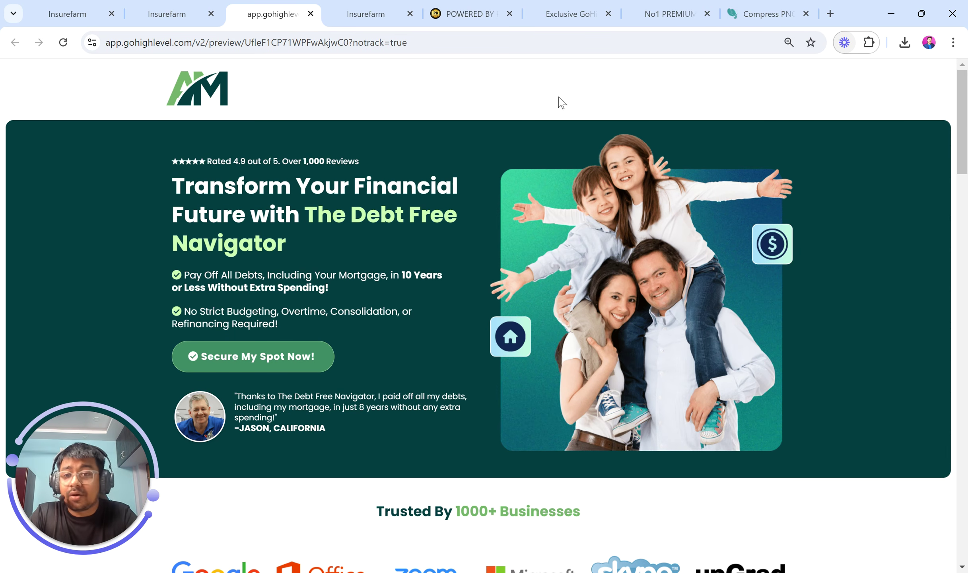
# In the page builder, set the new section's background to the custom colour 043E40
pyautogui.click(380, 6)
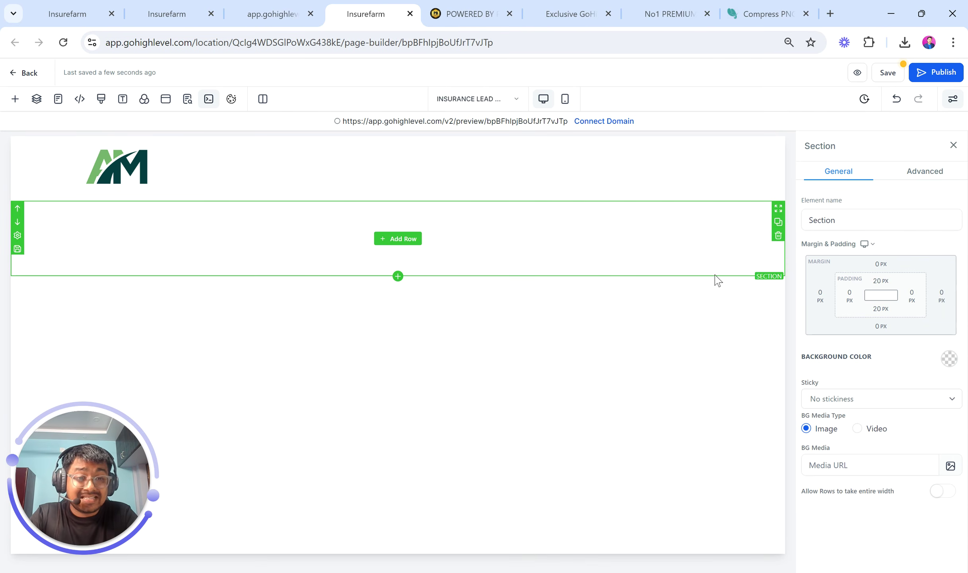
pyautogui.click(951, 360)
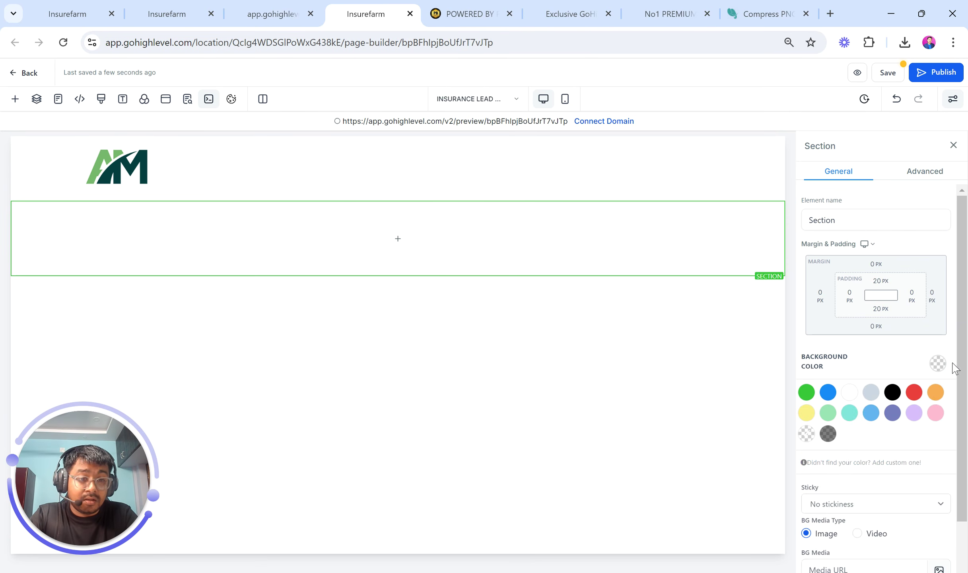
pyautogui.click(849, 463)
pyautogui.click(819, 500)
pyautogui.doubleClick(819, 500)
pyautogui.write('043E40')
pyautogui.click(935, 533)
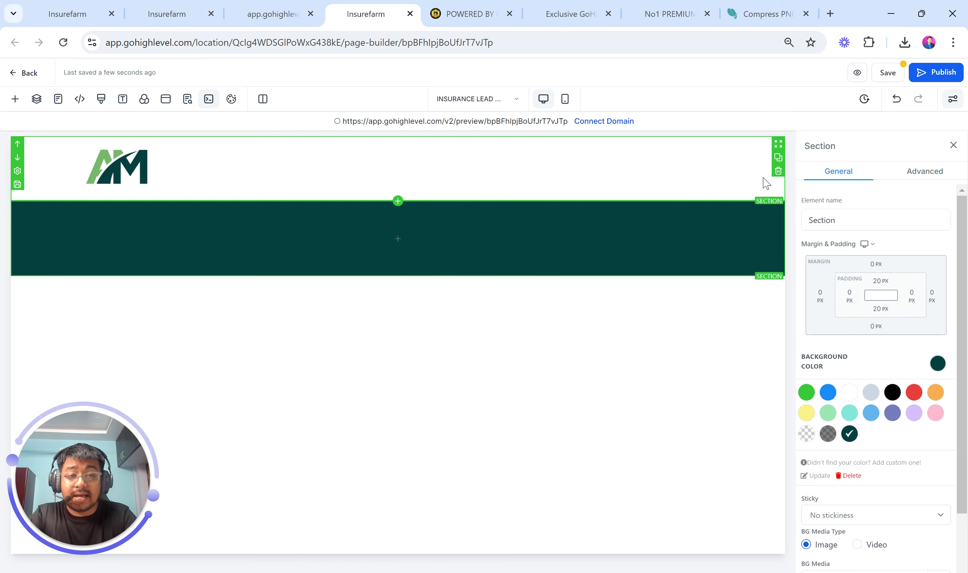
# Give the dark green section a full solid border, 1px wide, with a transparent border colour
pyautogui.click(924, 173)
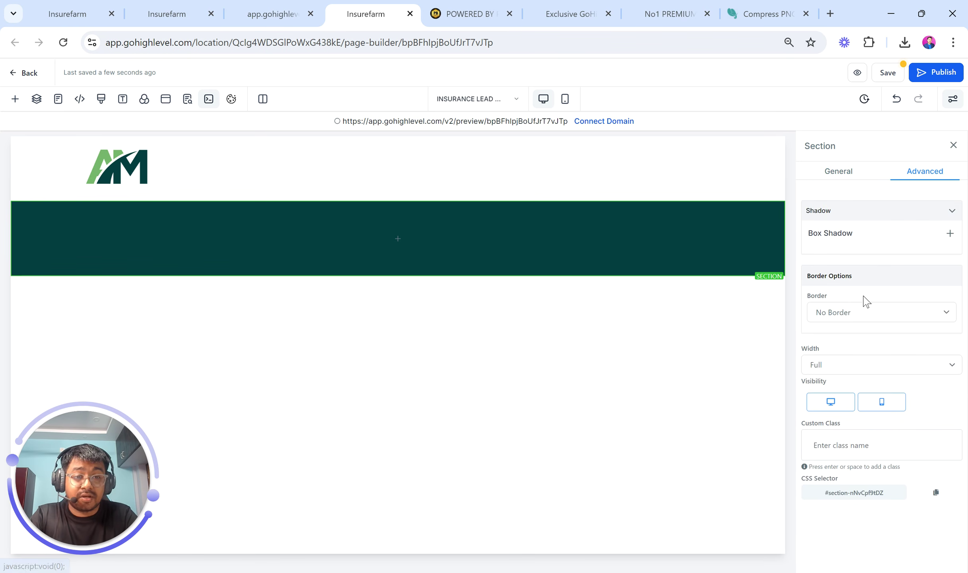
pyautogui.click(864, 312)
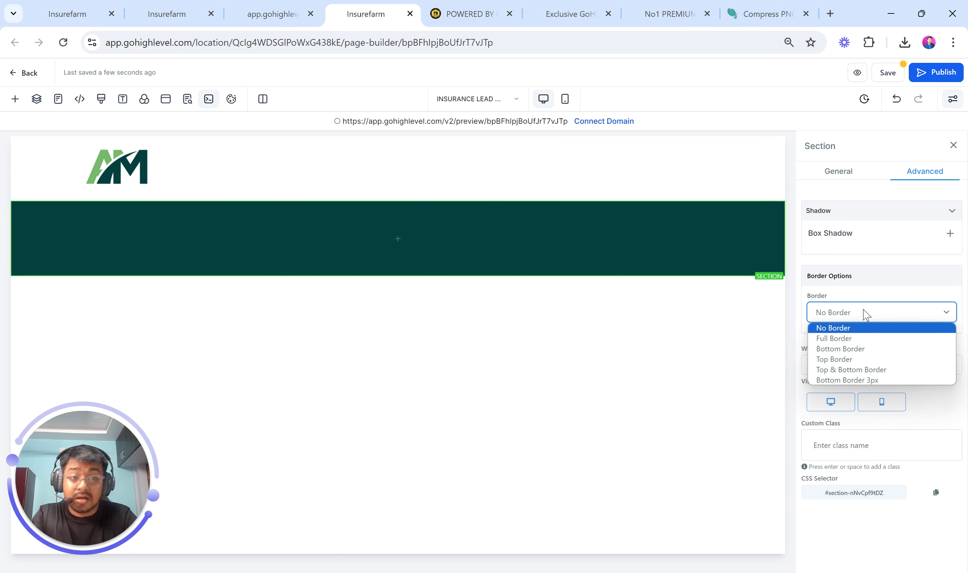
pyautogui.click(855, 338)
pyautogui.click(836, 377)
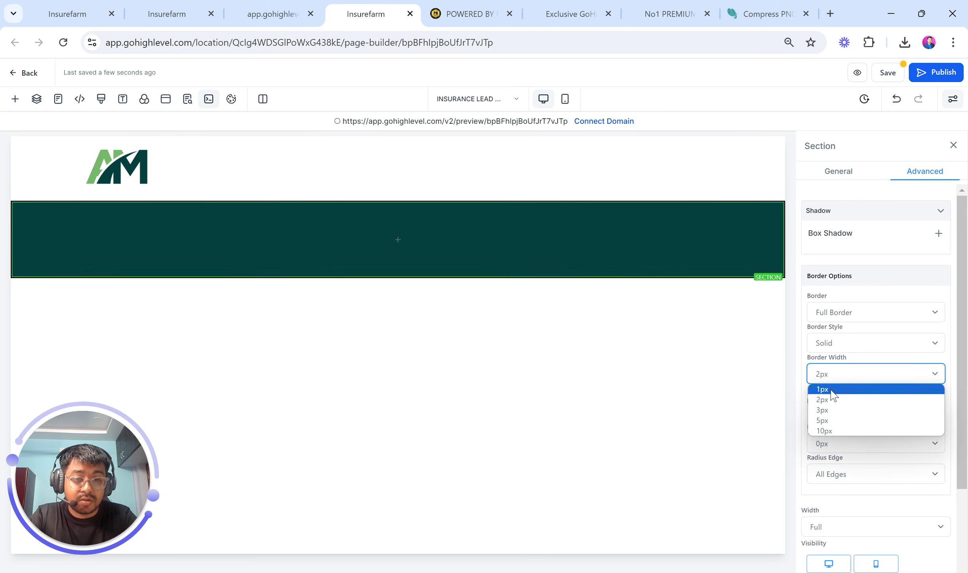
pyautogui.click(835, 389)
pyautogui.click(932, 402)
pyautogui.click(855, 468)
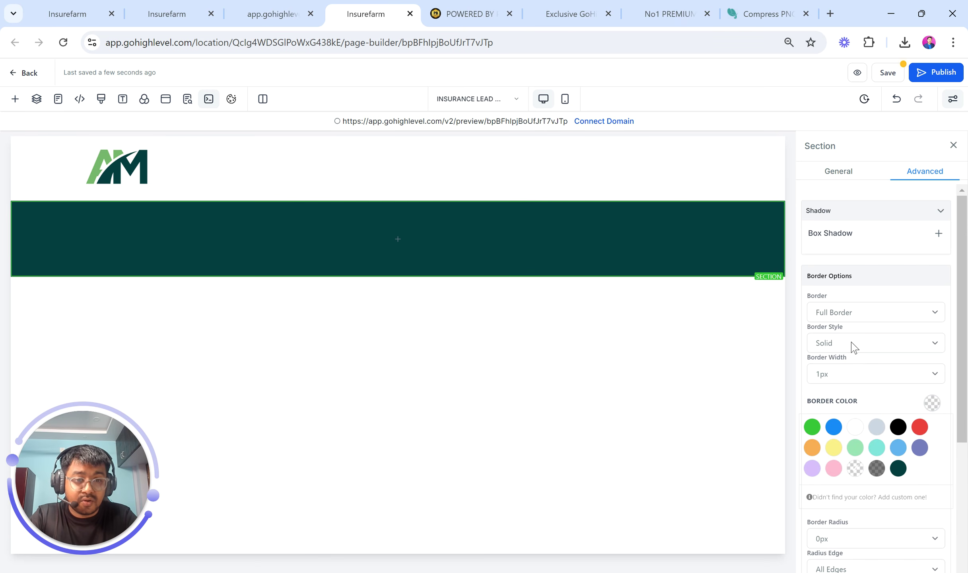
pyautogui.scroll(-1, 852, 342)
pyautogui.scroll(1, 852, 342)
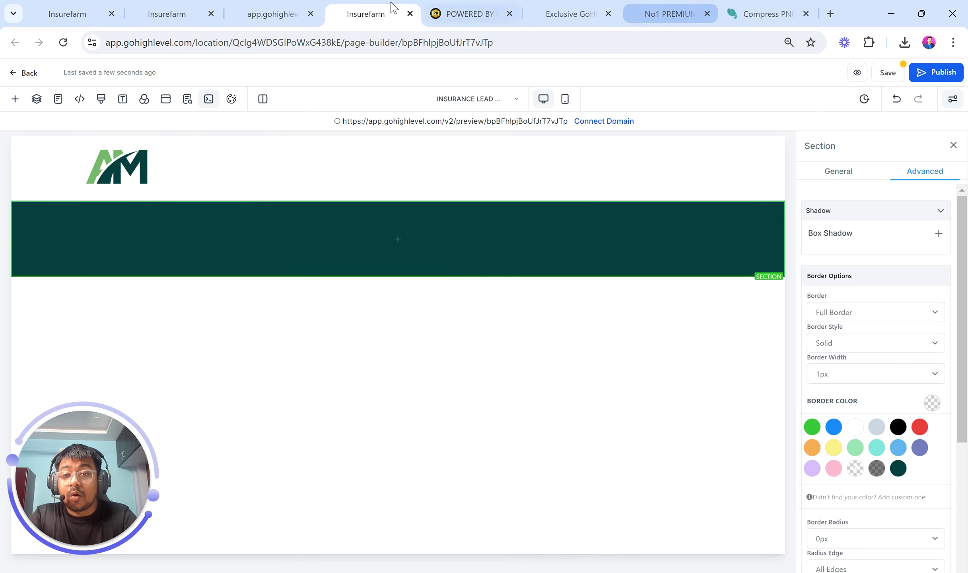
# Check the preview hero's rounded corners up close, and try a 15px border radius on the builder's dark green section
pyautogui.click(269, 2)
pyautogui.scroll(5, 1, 122)
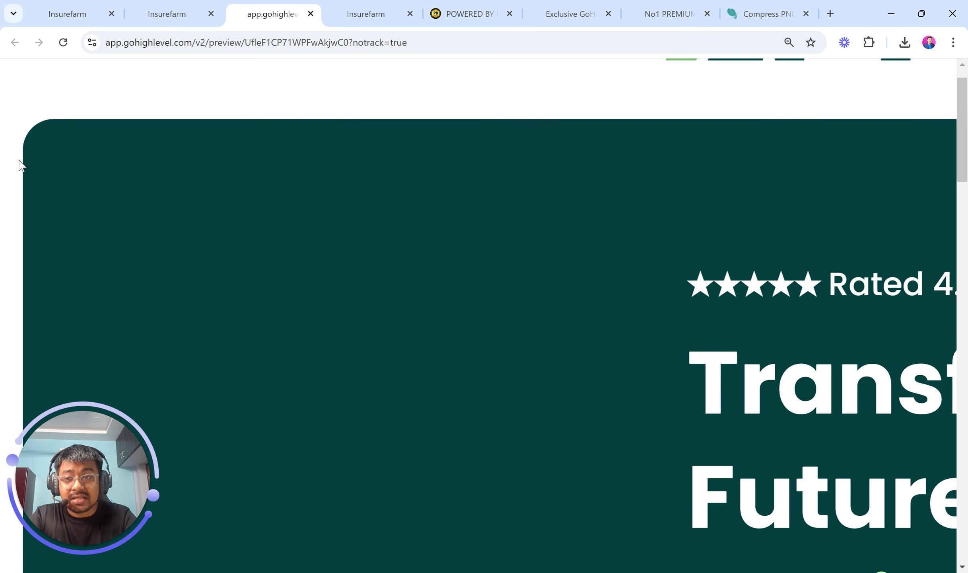
pyautogui.scroll(-5, 18, 164)
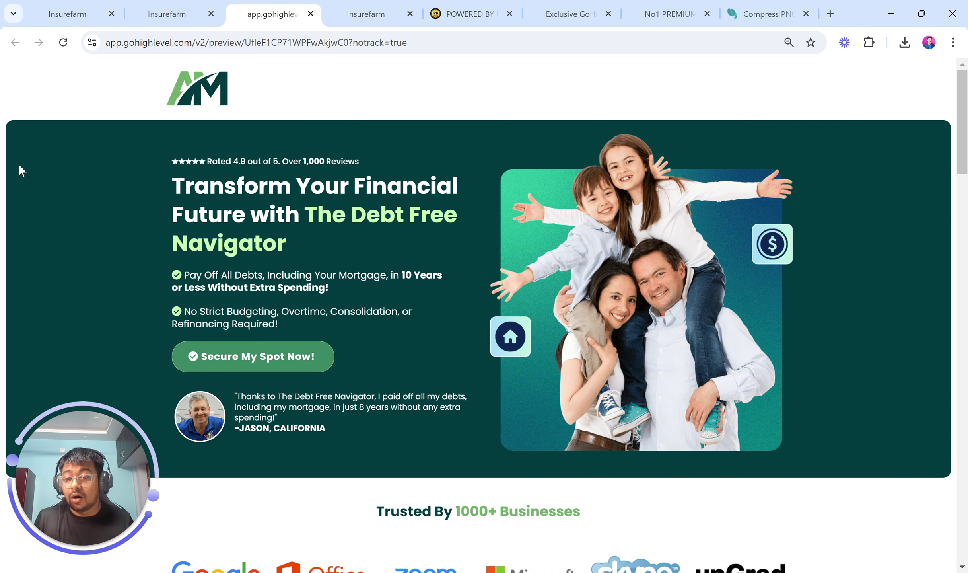
pyautogui.click(354, 12)
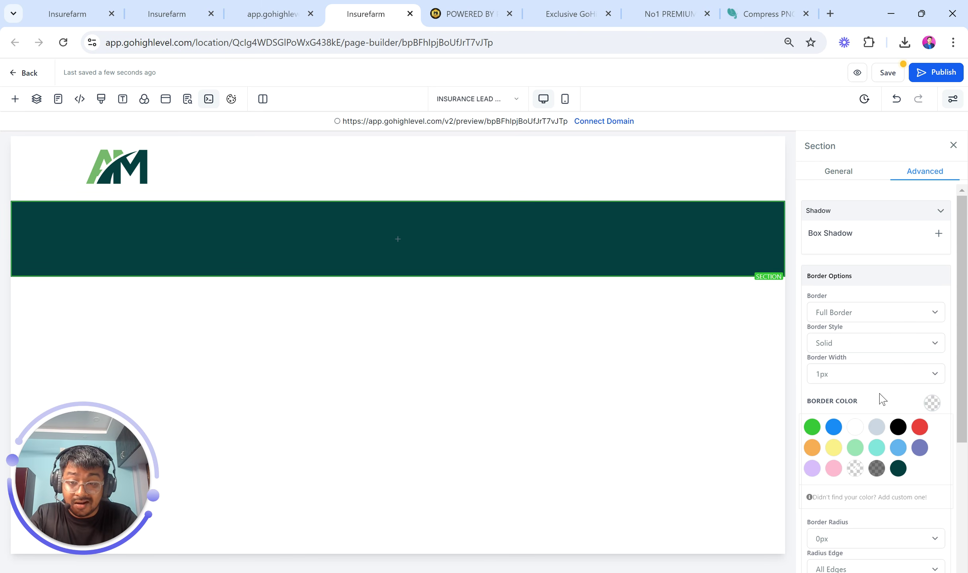
pyautogui.scroll(-4, 879, 399)
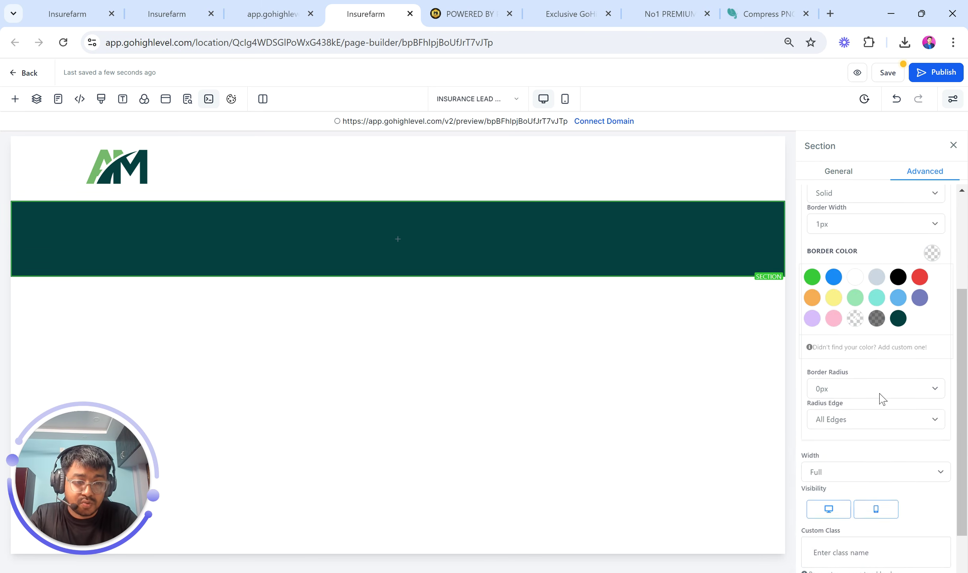
pyautogui.click(855, 388)
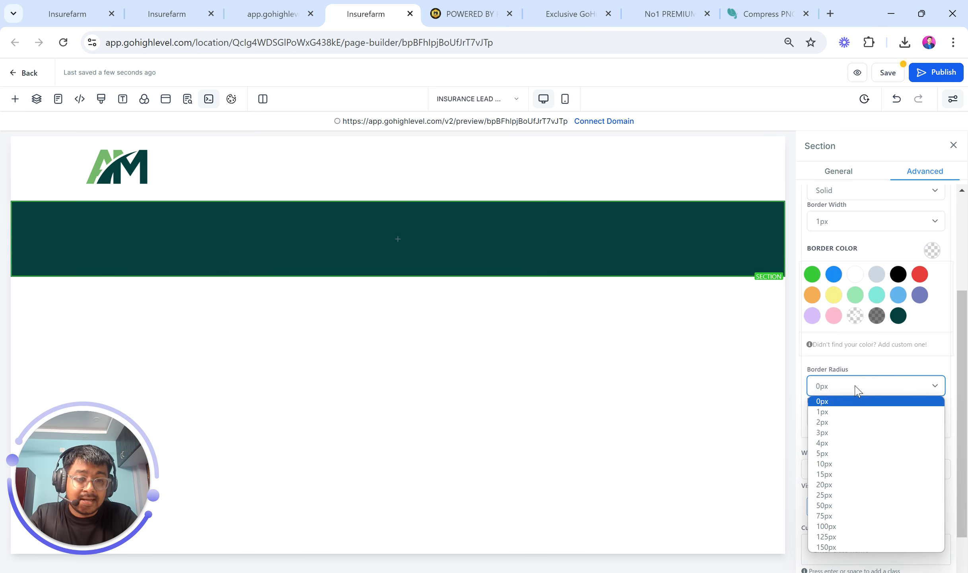
pyautogui.click(840, 476)
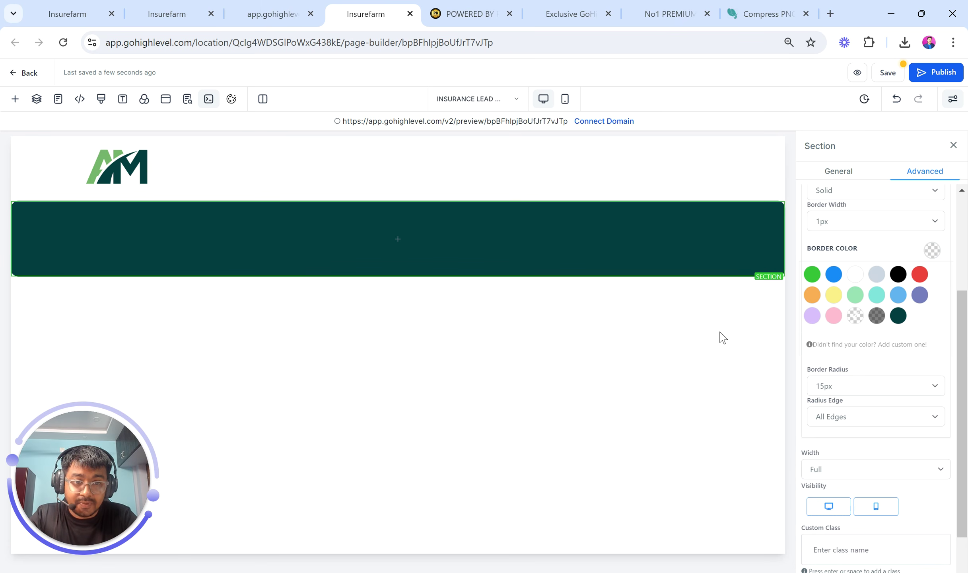
# Set the dark green section's border radius to 10px
pyautogui.click(177, 182)
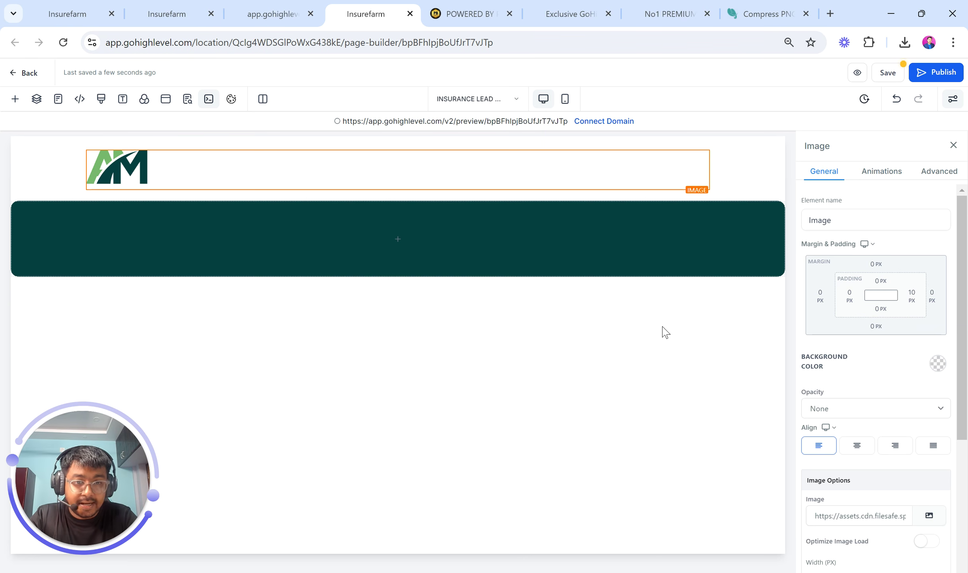
pyautogui.click(632, 274)
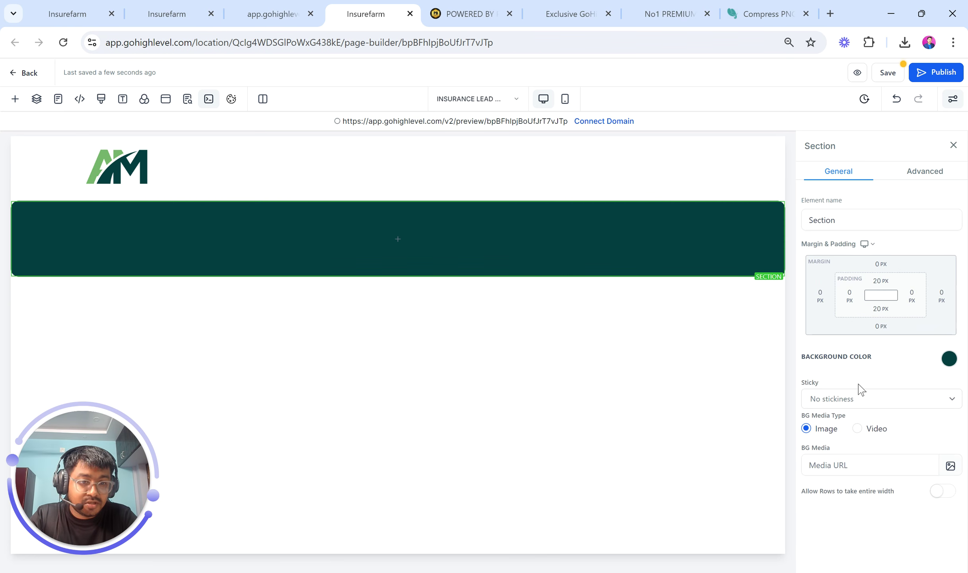
pyautogui.click(925, 171)
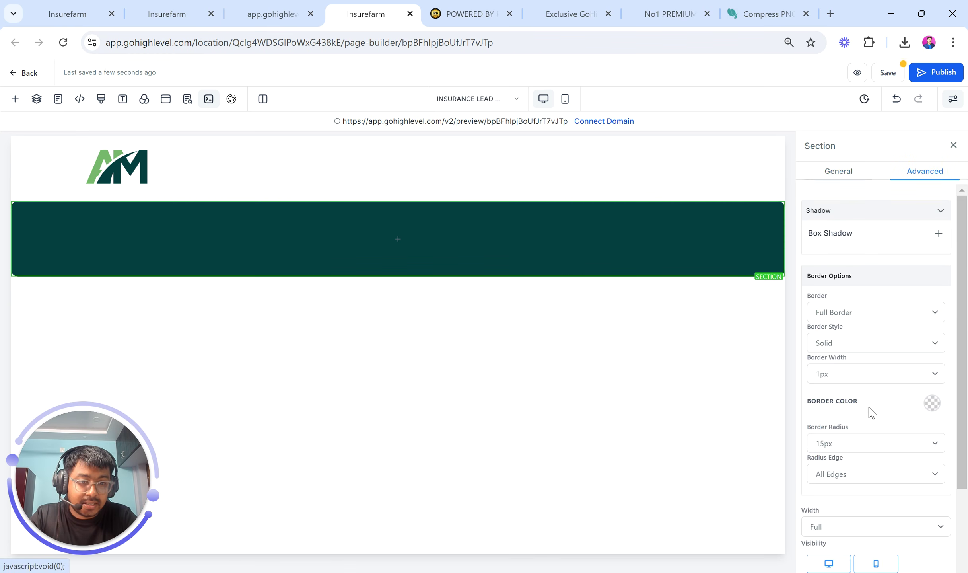
pyautogui.click(853, 444)
pyautogui.click(833, 346)
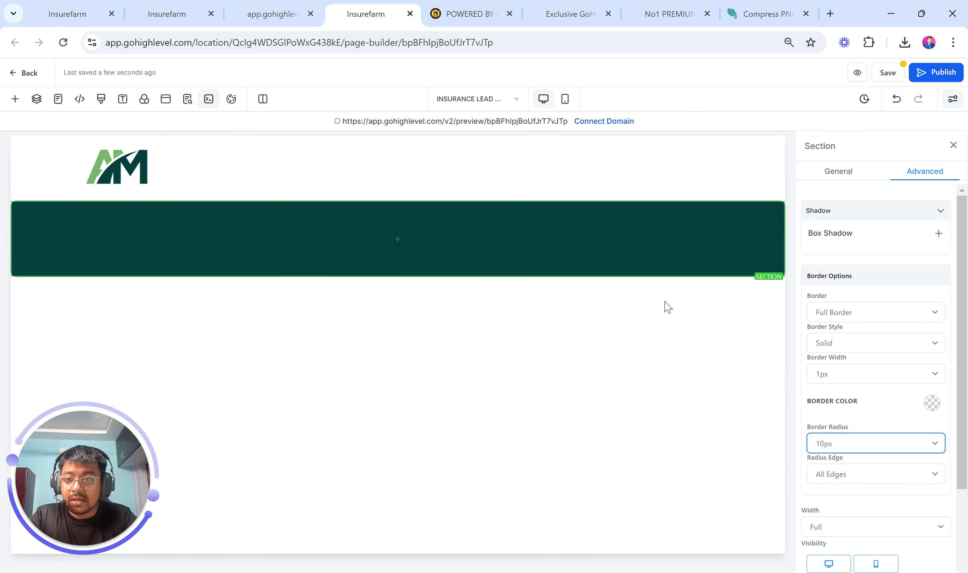
# Review the text and image halves of the preview's hero, and add a 2 Column row to the builder's dark green section
pyautogui.click(402, 239)
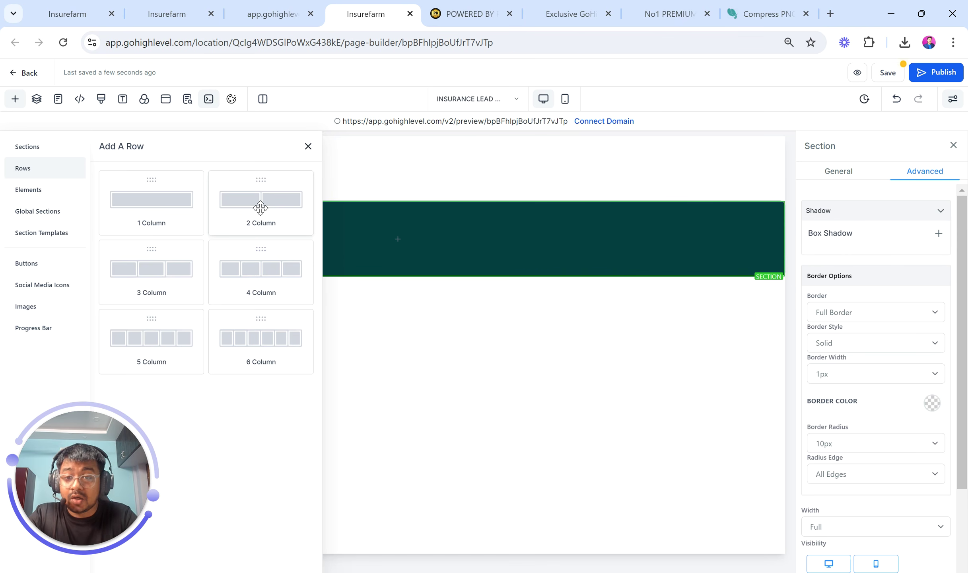
pyautogui.click(274, 14)
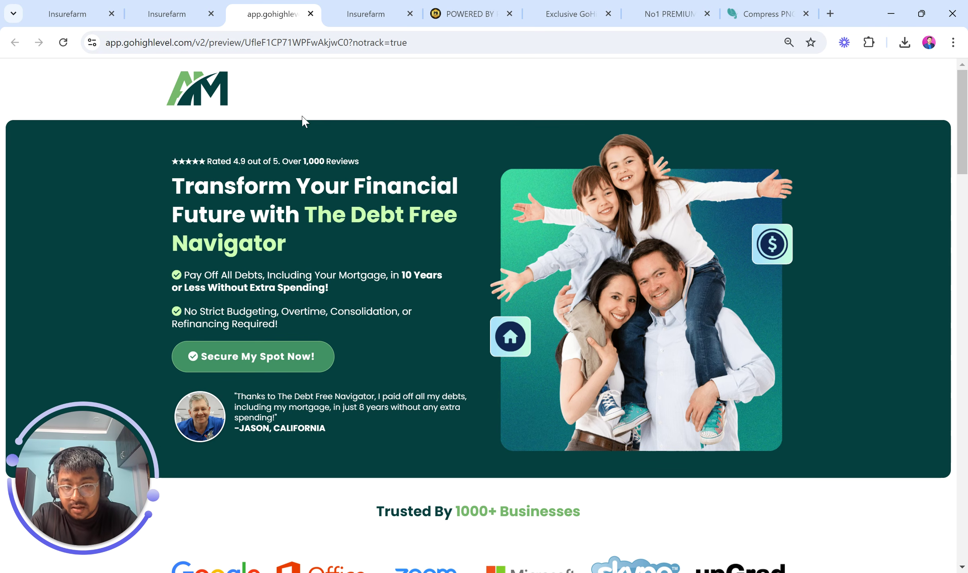
pyautogui.moveTo(166, 161); pyautogui.dragTo(380, 160)
pyautogui.moveTo(173, 182); pyautogui.dragTo(306, 246)
pyautogui.moveTo(173, 274); pyautogui.dragTo(347, 285)
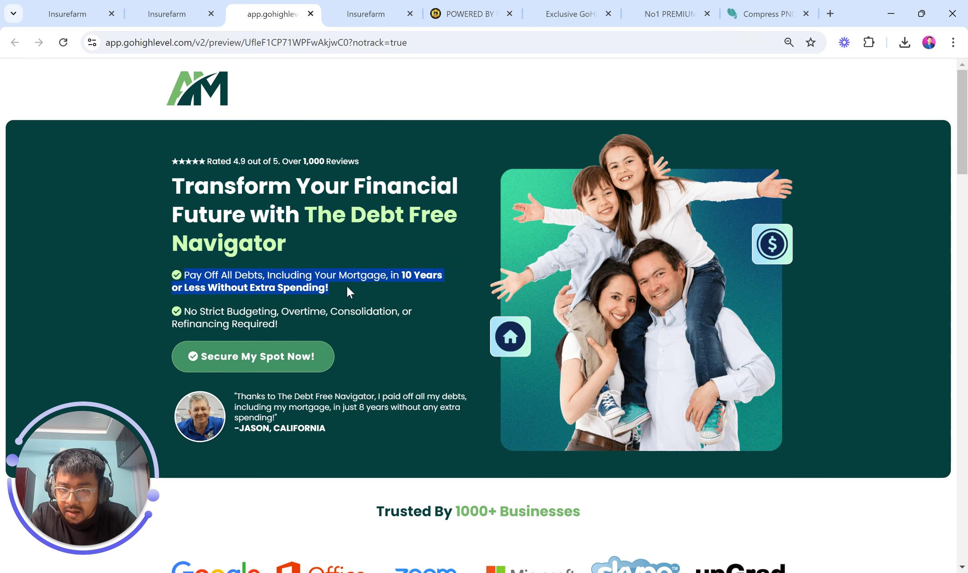
pyautogui.moveTo(304, 317); pyautogui.dragTo(180, 311)
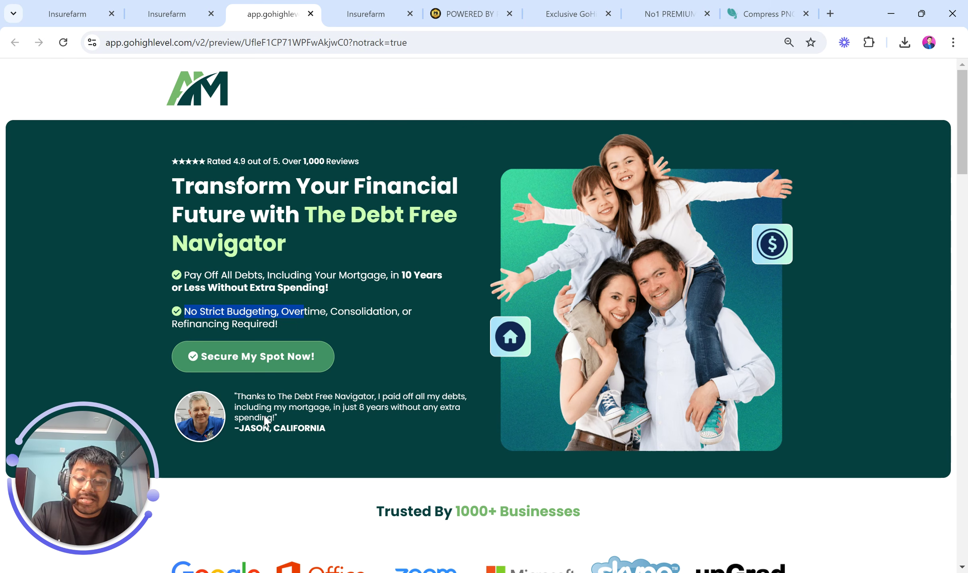
pyautogui.moveTo(136, 149); pyautogui.dragTo(299, 457)
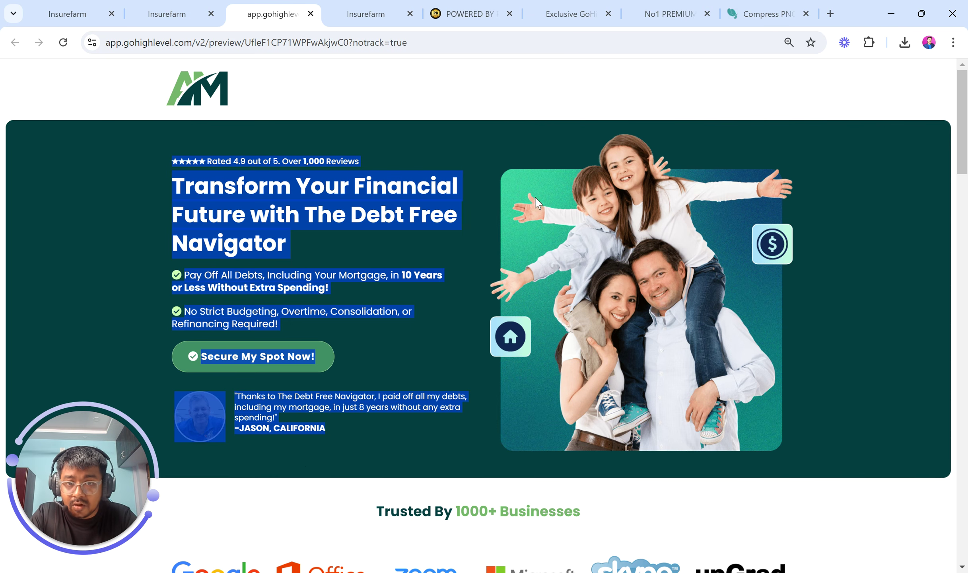
pyautogui.moveTo(524, 156); pyautogui.dragTo(602, 336)
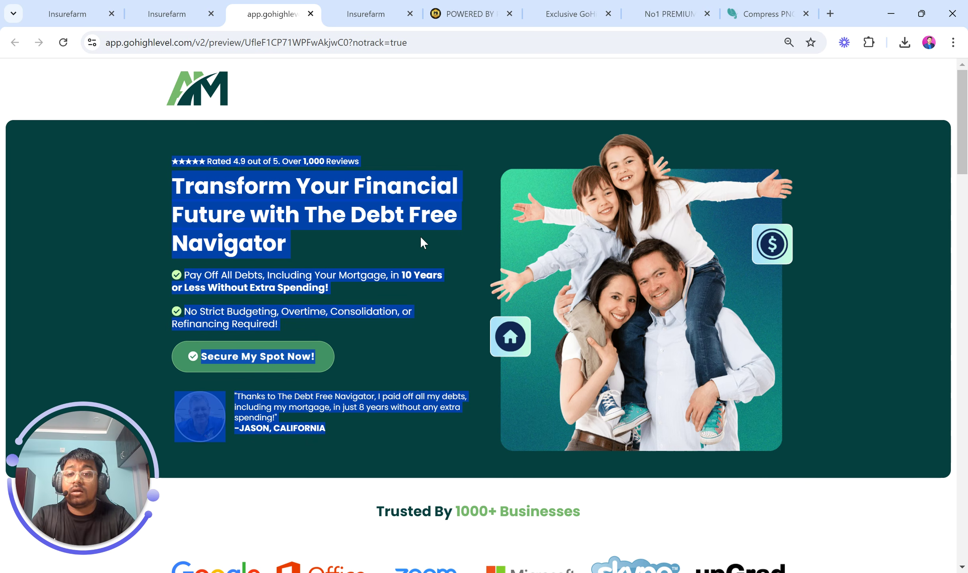
pyautogui.click(367, 13)
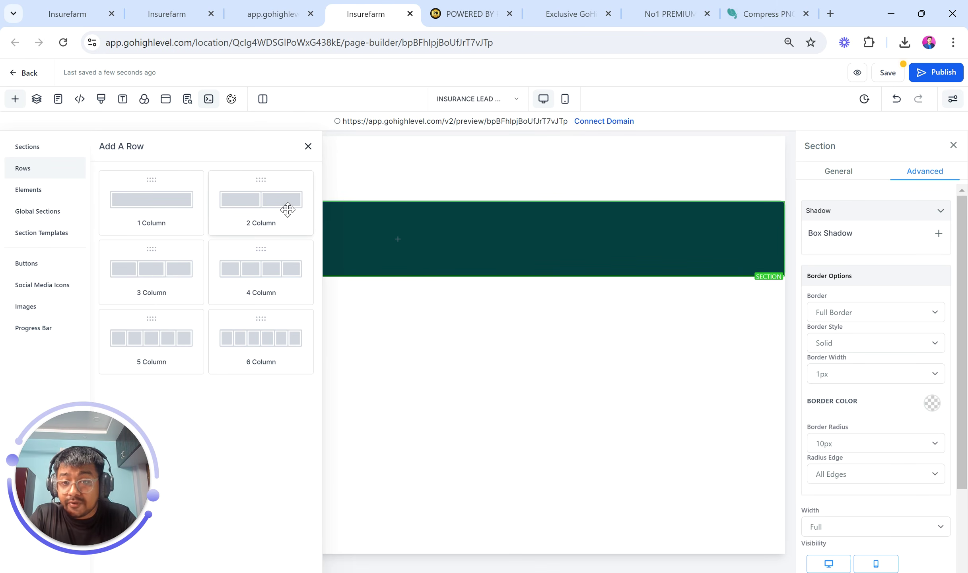
pyautogui.moveTo(287, 210); pyautogui.dragTo(340, 231)
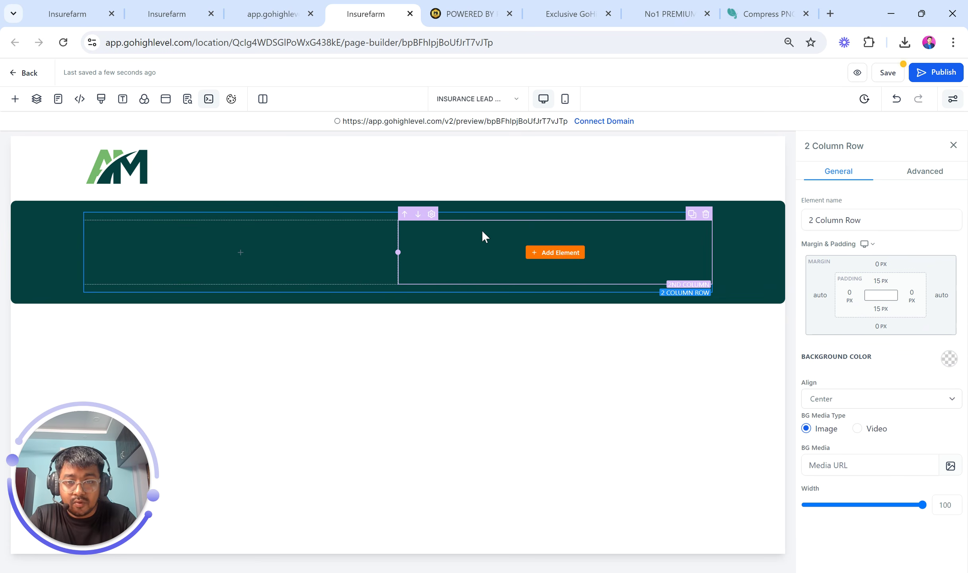
# Return to the preview and examine the hero's rating line and headline, plus its family image with icon badges up close
pyautogui.click(273, 14)
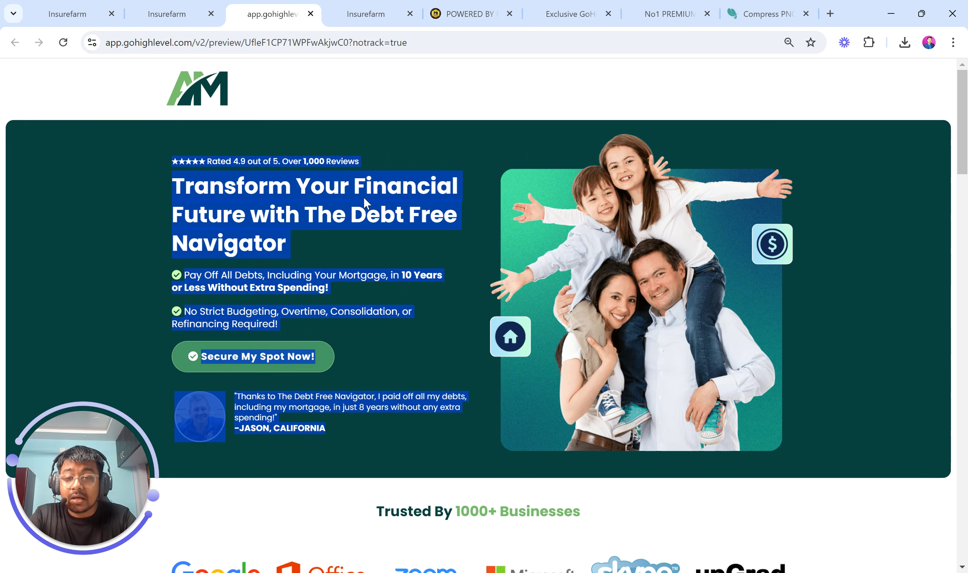
pyautogui.click(355, 240)
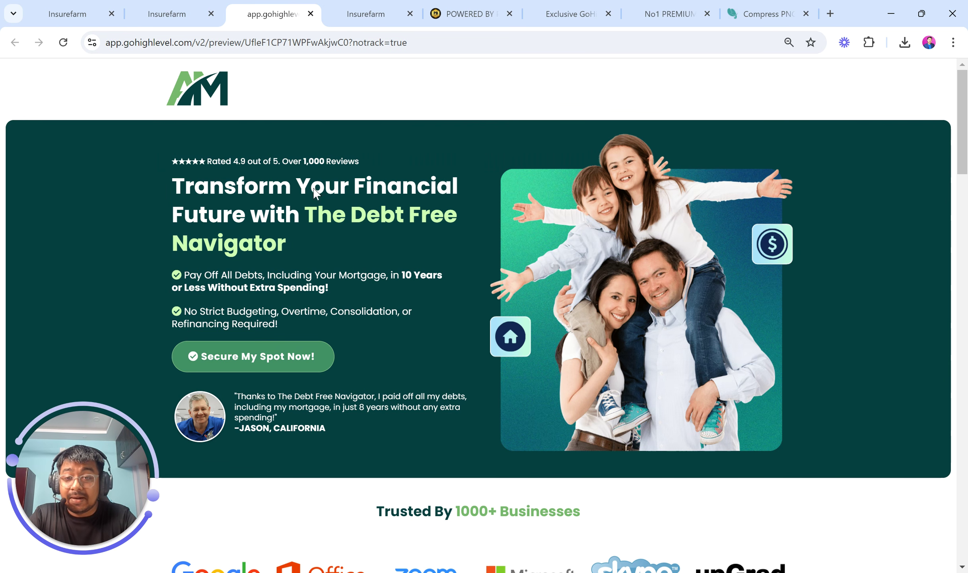
pyautogui.moveTo(162, 154); pyautogui.dragTo(373, 154)
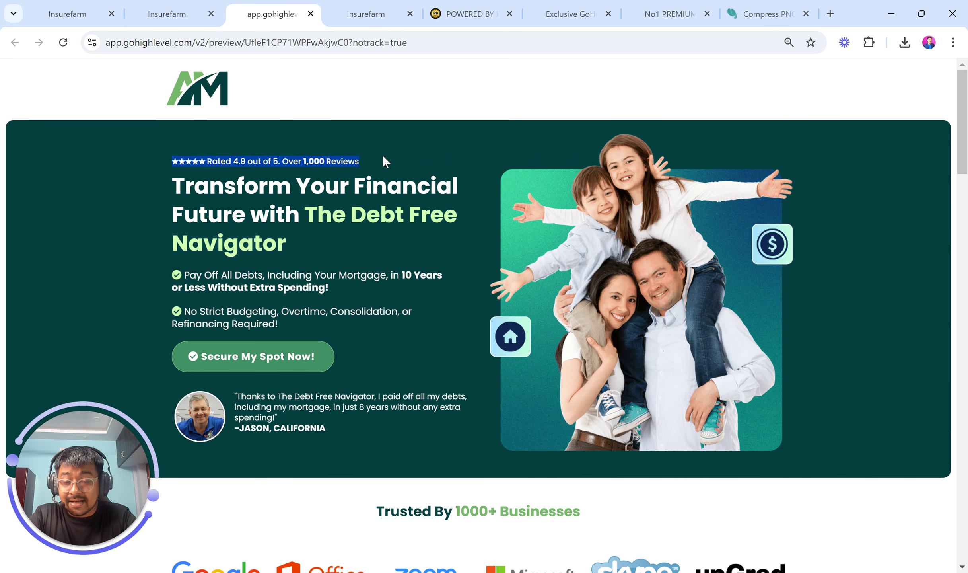
pyautogui.moveTo(156, 187); pyautogui.dragTo(296, 241)
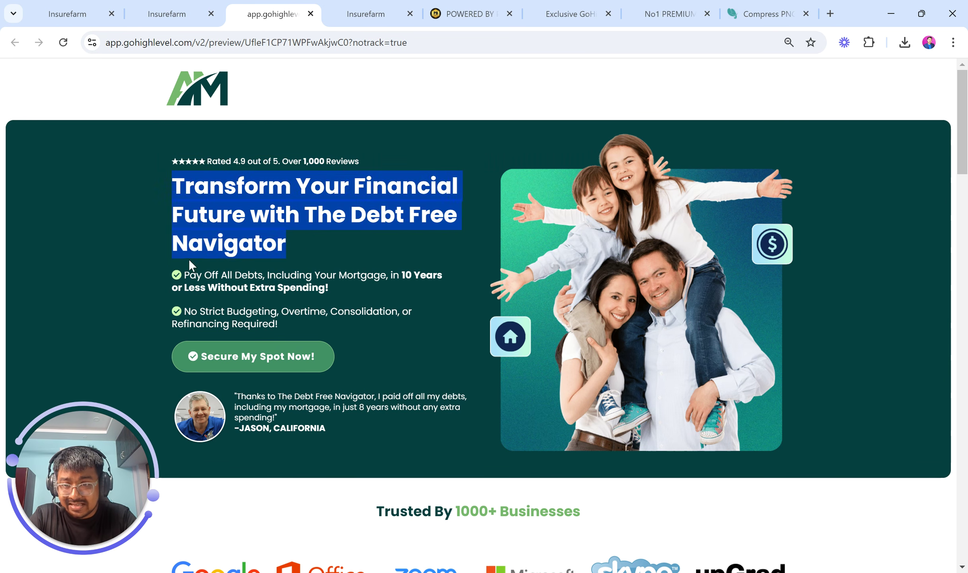
pyautogui.click(445, 320)
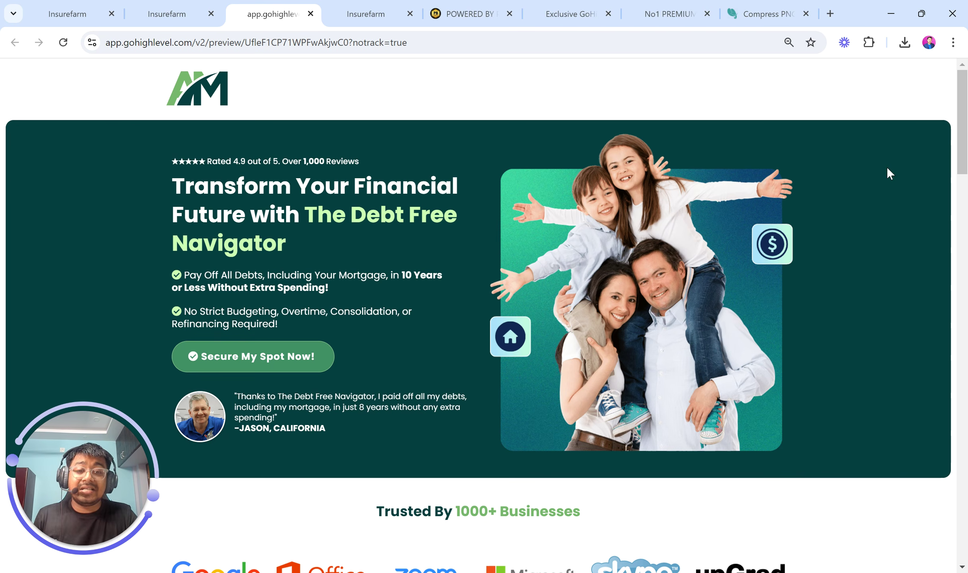
pyautogui.scroll(3, 887, 166)
pyautogui.scroll(-1, 703, 251)
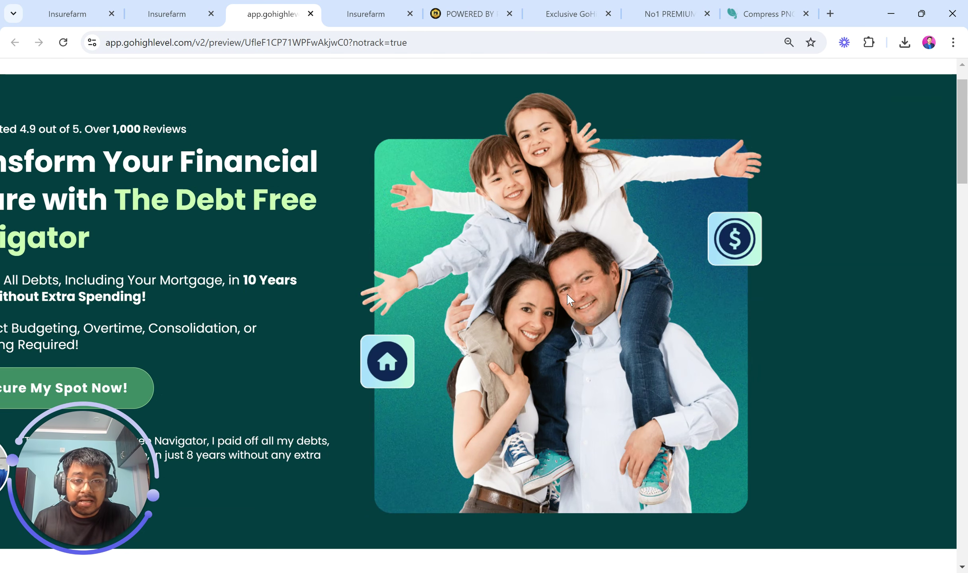
pyautogui.scroll(3, 568, 294)
pyautogui.hscroll(2, 567, 294)
pyautogui.scroll(-1, 567, 294)
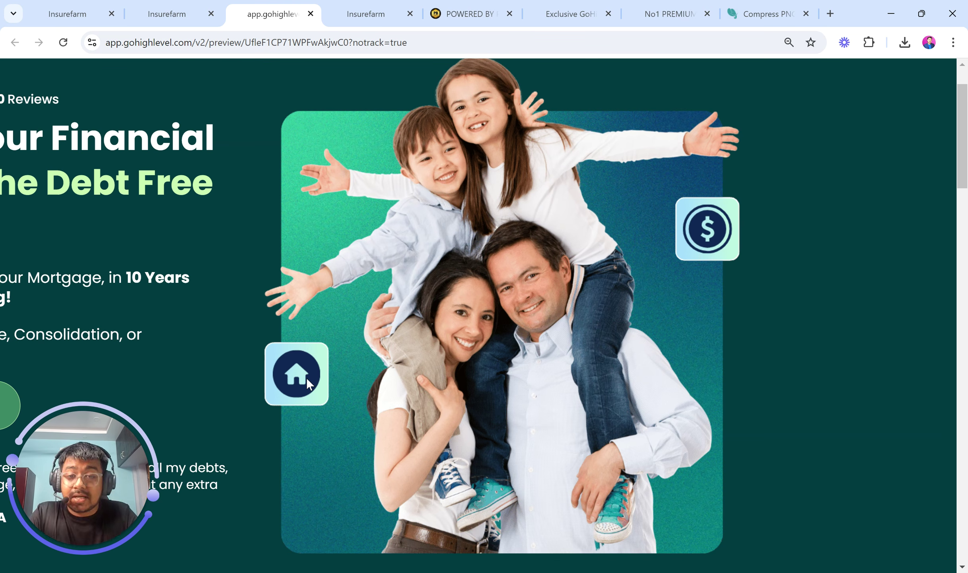
pyautogui.scroll(-5, 306, 377)
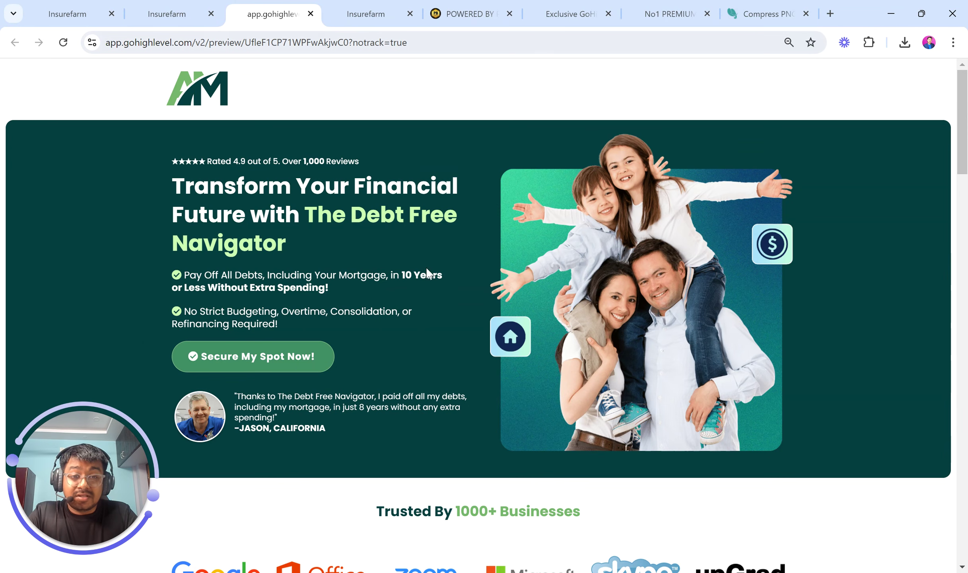
pyautogui.scroll(5, 799, 250)
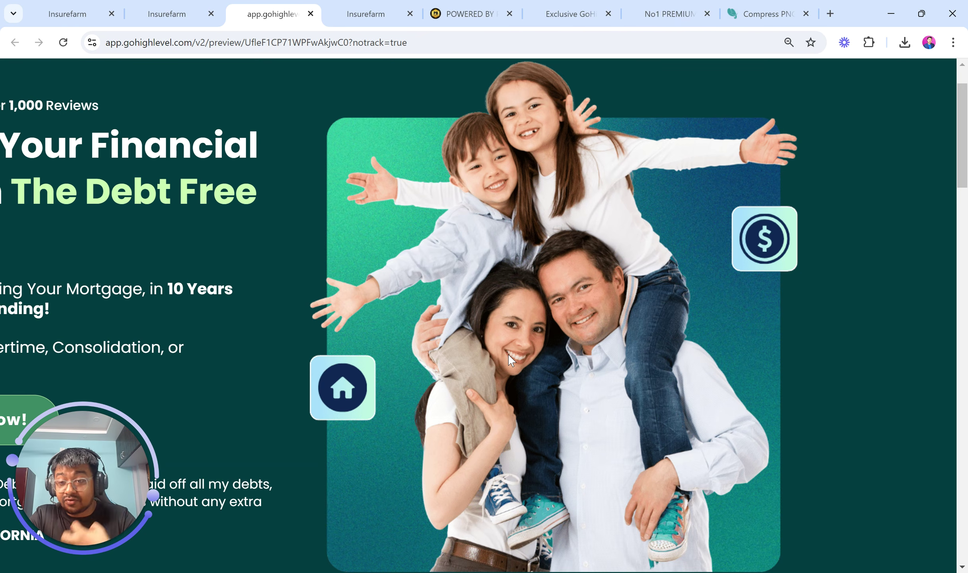
# Review the preview hero's rating line and three-line headline about The Debt Free Navigator
pyautogui.hotkey('ctrl', '-')
pyautogui.hotkey('ctrl', '-')
pyautogui.hotkey('ctrl', '-')
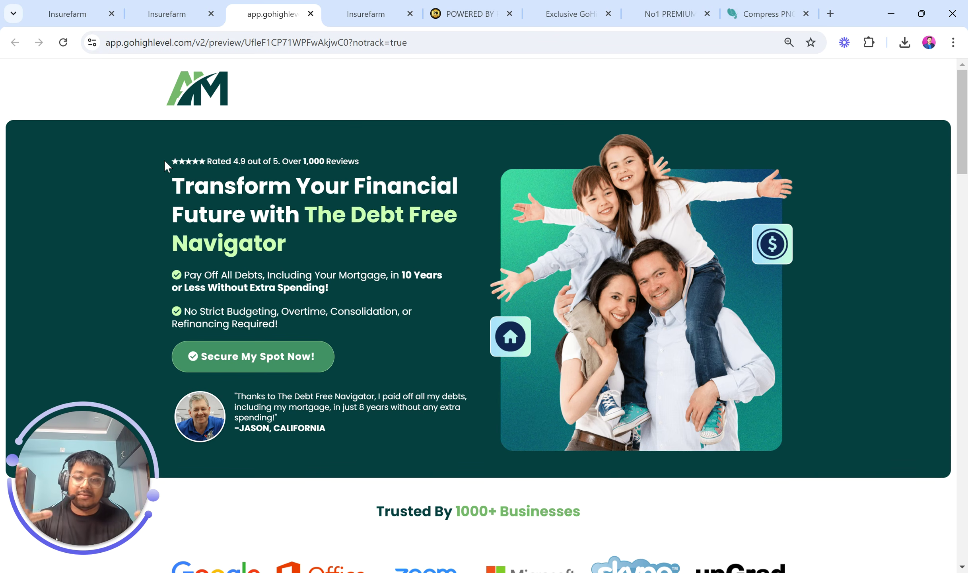
pyautogui.moveTo(166, 160); pyautogui.dragTo(360, 159)
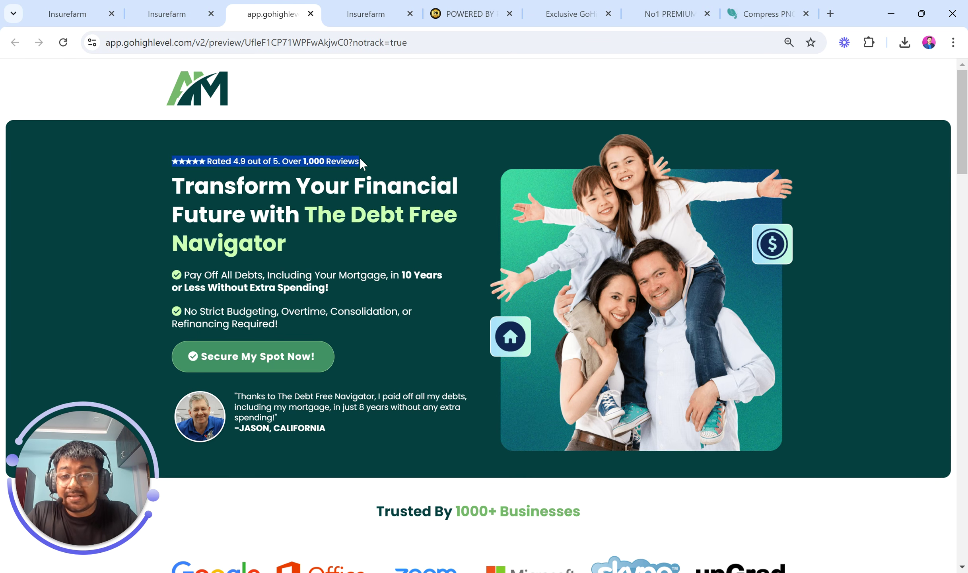
pyautogui.click(360, 160)
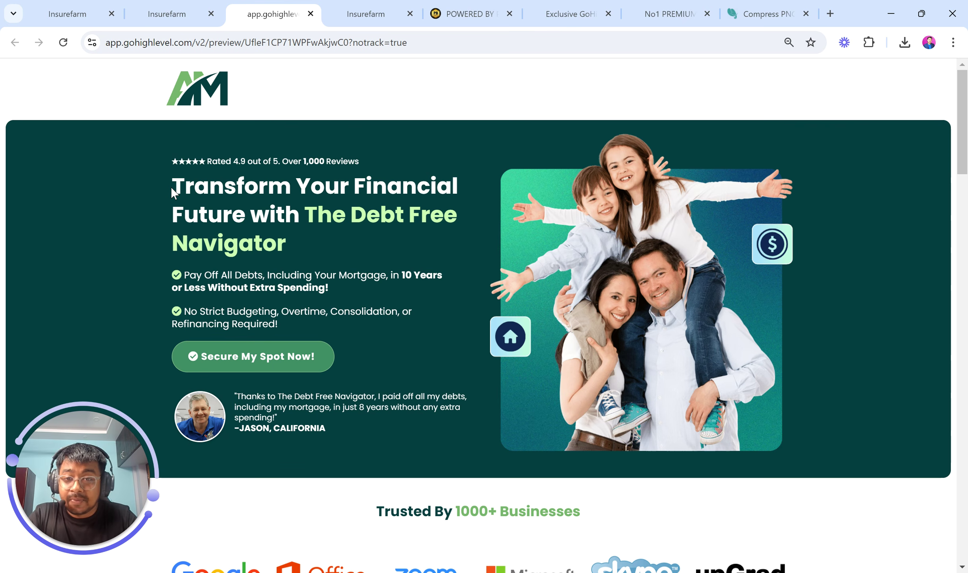
pyautogui.moveTo(171, 186); pyautogui.dragTo(368, 249)
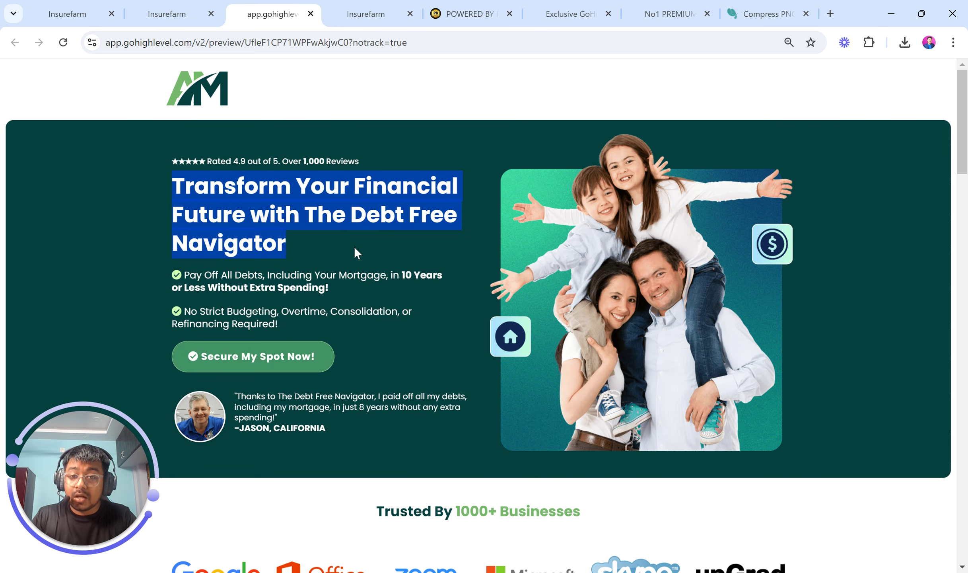
pyautogui.click(355, 247)
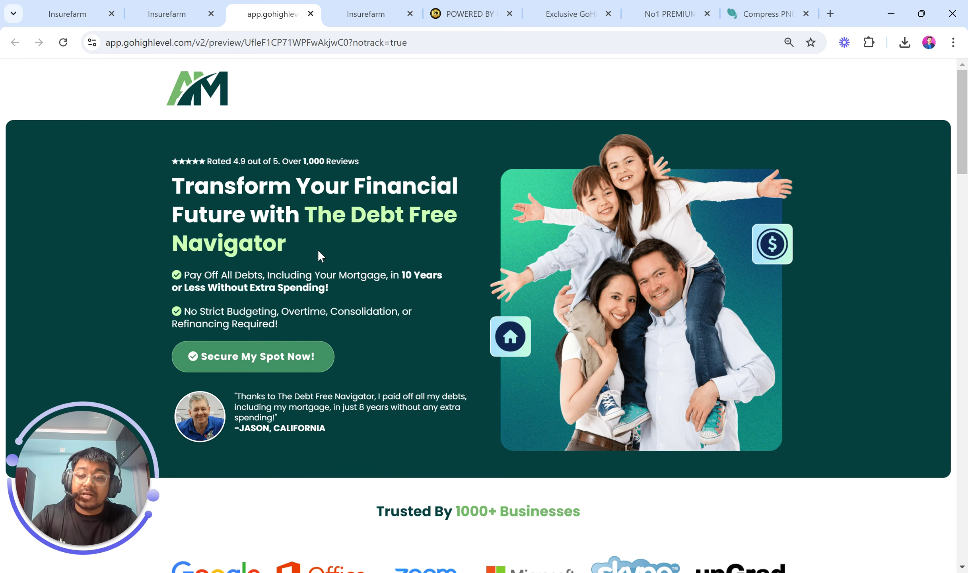
# Examine the preview hero's two checkmark benefit lines and the testimonial with its round portrait up close
pyautogui.moveTo(185, 280); pyautogui.dragTo(338, 284)
pyautogui.click(337, 284)
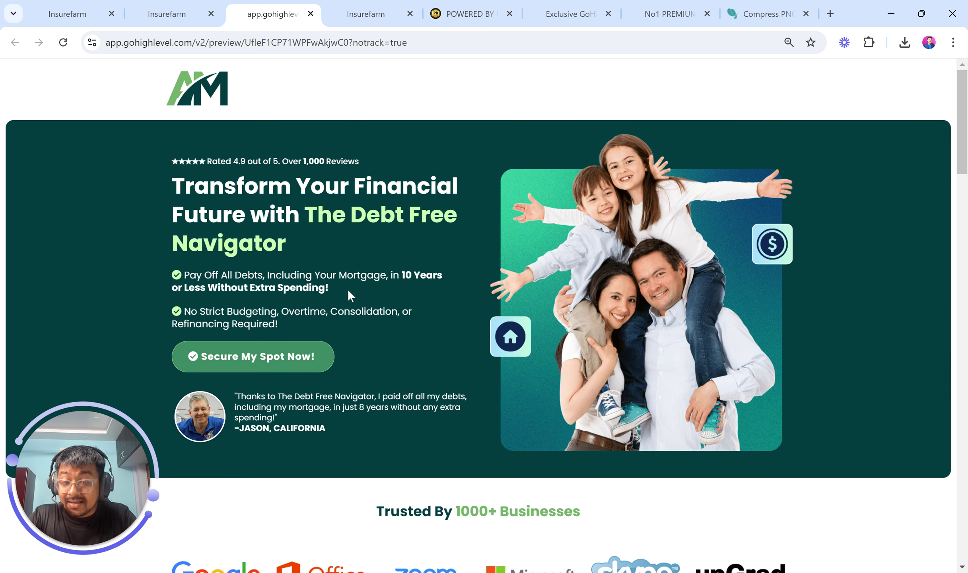
pyautogui.moveTo(191, 312); pyautogui.dragTo(261, 311)
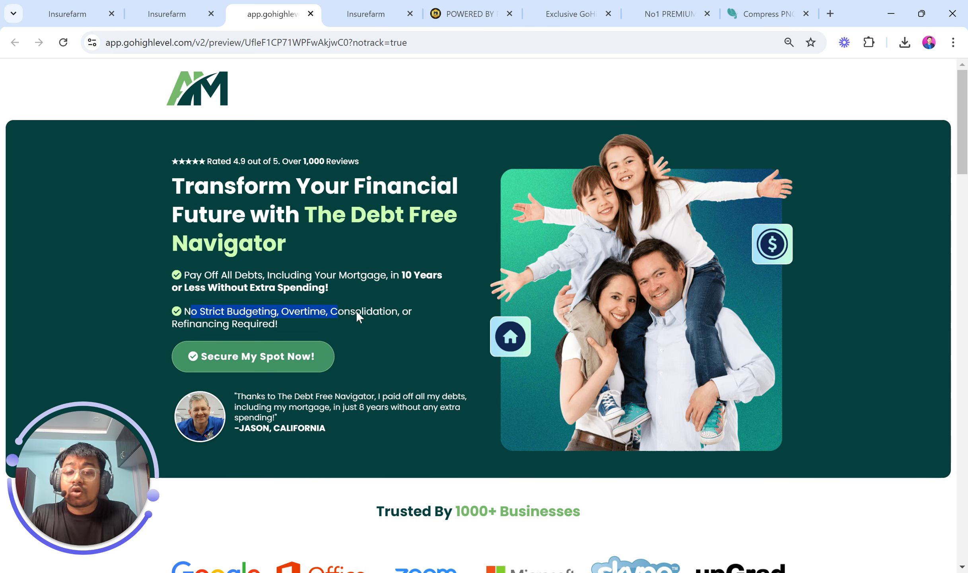
pyautogui.moveTo(396, 312); pyautogui.dragTo(299, 327)
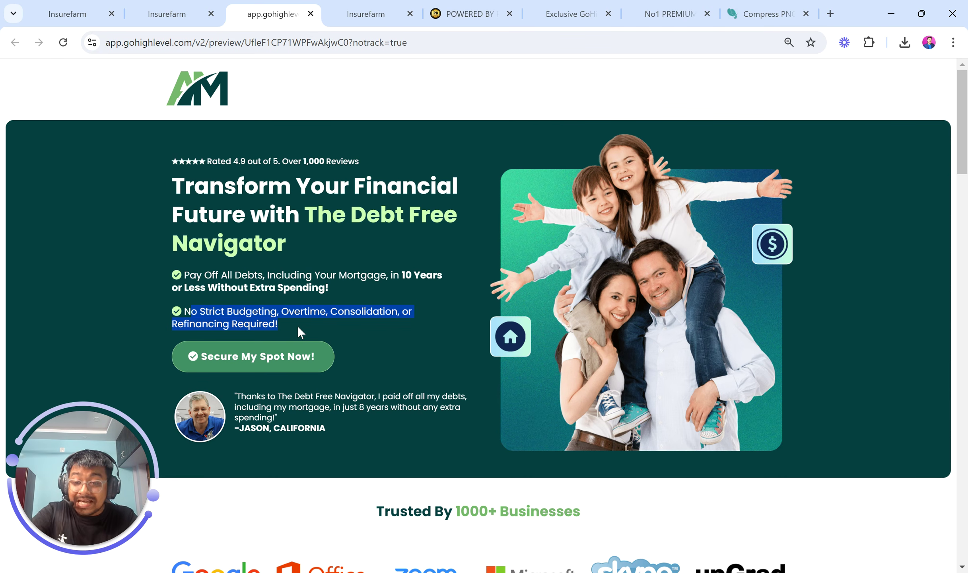
pyautogui.click(298, 325)
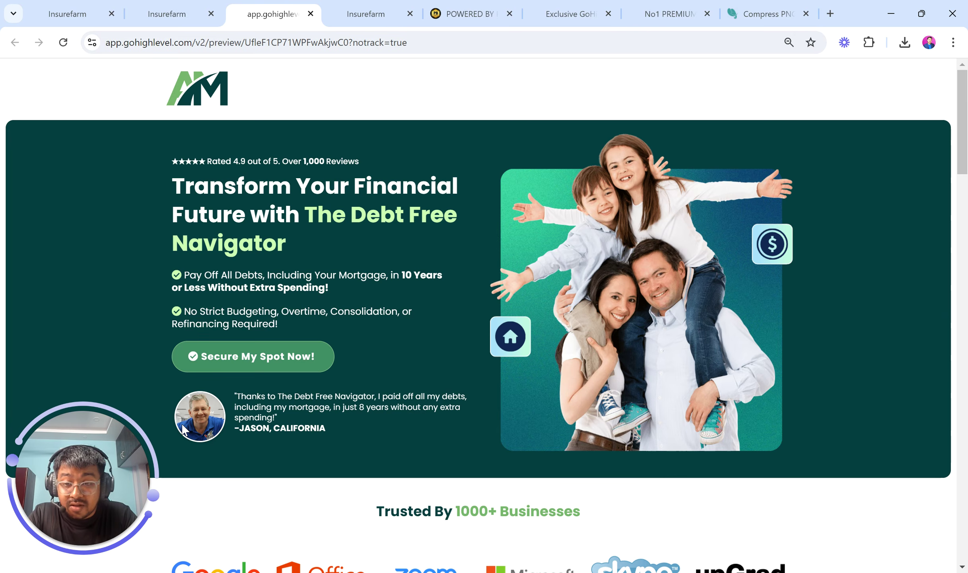
pyautogui.keyDown('ctrl'); pyautogui.scroll(10, 183, 425); pyautogui.keyUp('ctrl')
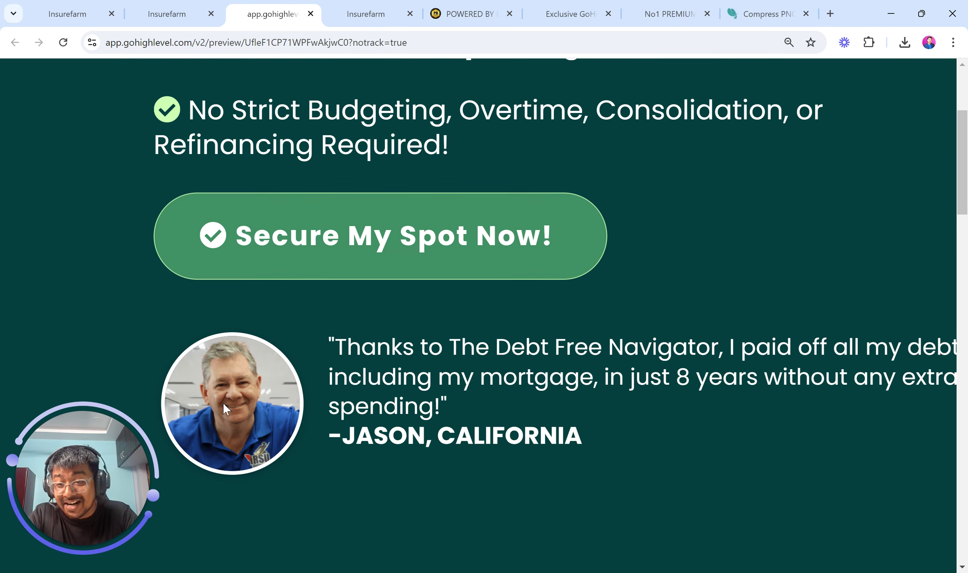
pyautogui.keyDown('ctrl'); pyautogui.scroll(-10, 222, 403); pyautogui.keyUp('ctrl')
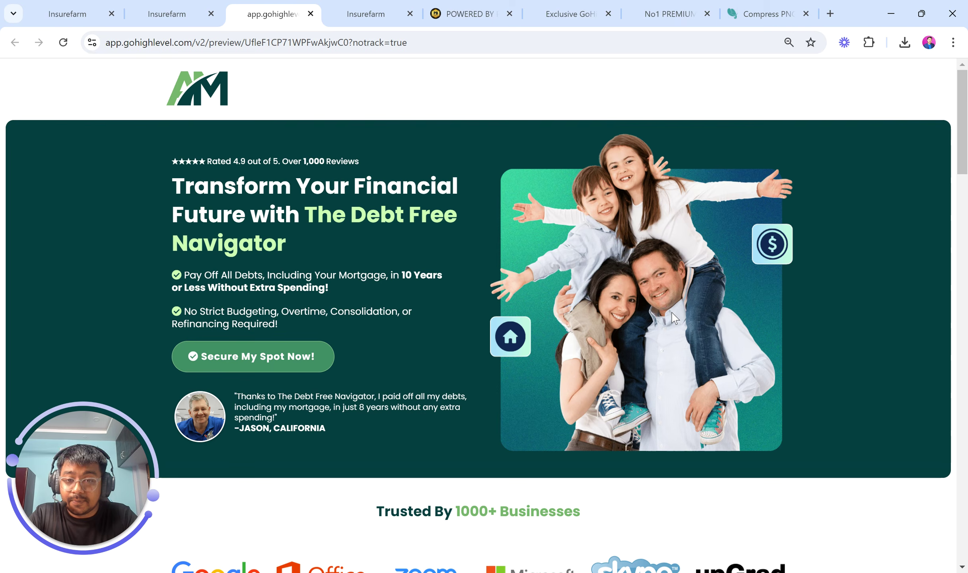
# Return to the page builder and add an Image element to the second column of the dark green hero row
pyautogui.click(376, 12)
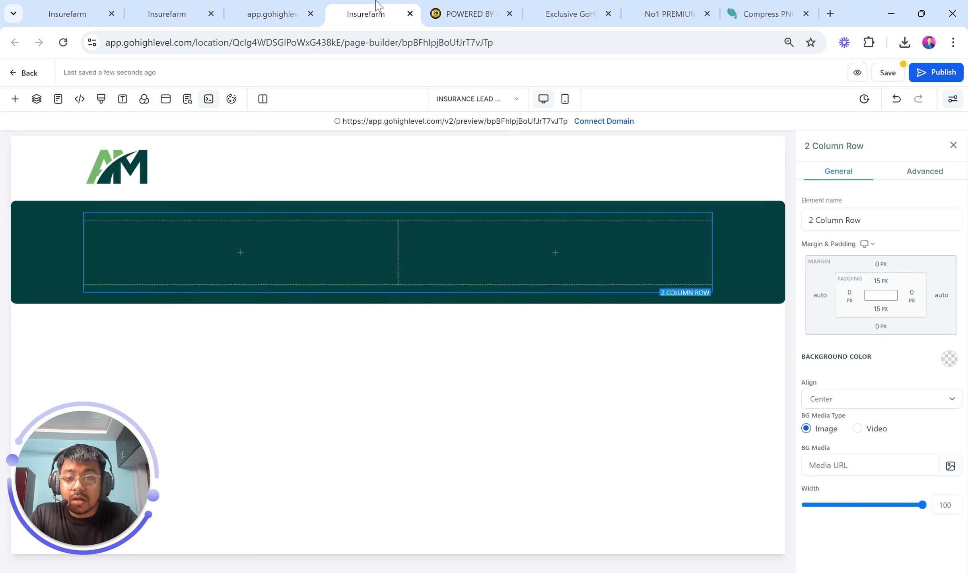
pyautogui.click(544, 253)
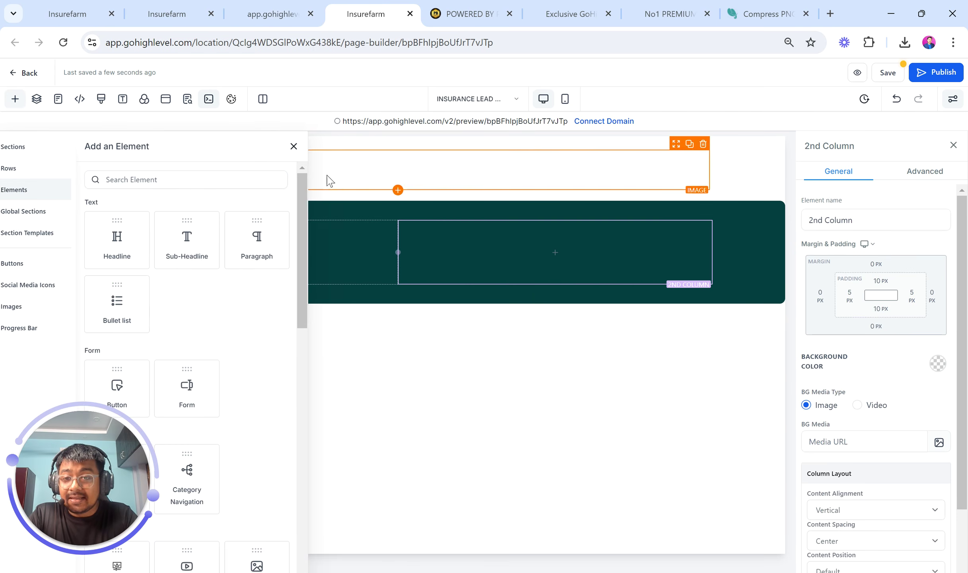
pyautogui.click(196, 181)
pyautogui.write('image')
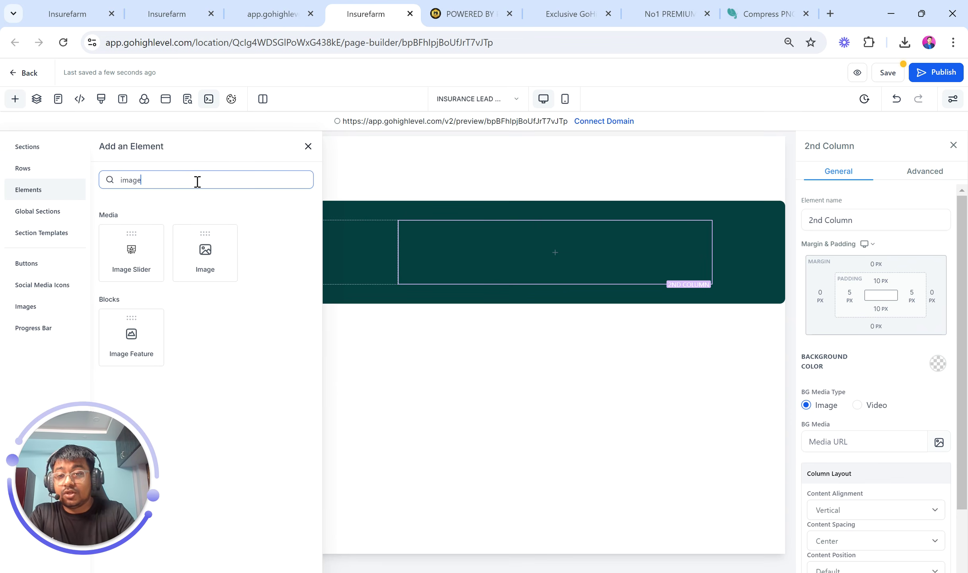
pyautogui.click(205, 246)
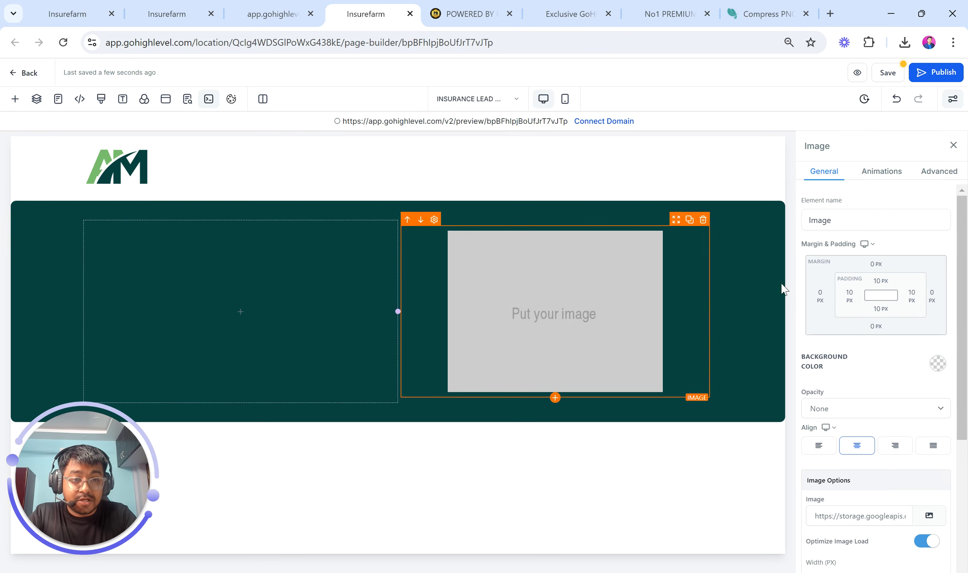
# Set the new image element's left, top, right and bottom padding to 0 px
pyautogui.click(846, 300)
pyautogui.click(788, 350)
pyautogui.click(879, 281)
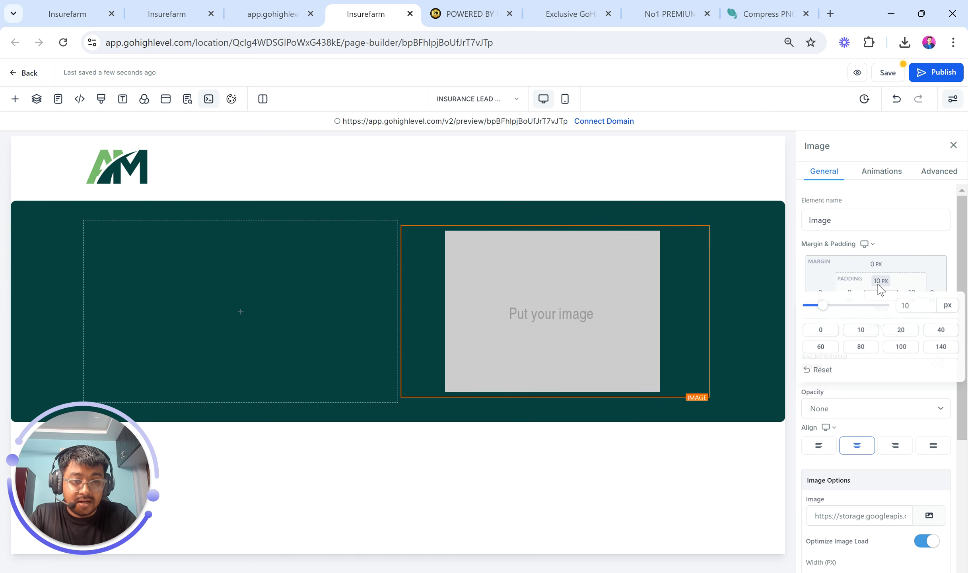
pyautogui.click(818, 333)
pyautogui.click(918, 302)
pyautogui.click(772, 350)
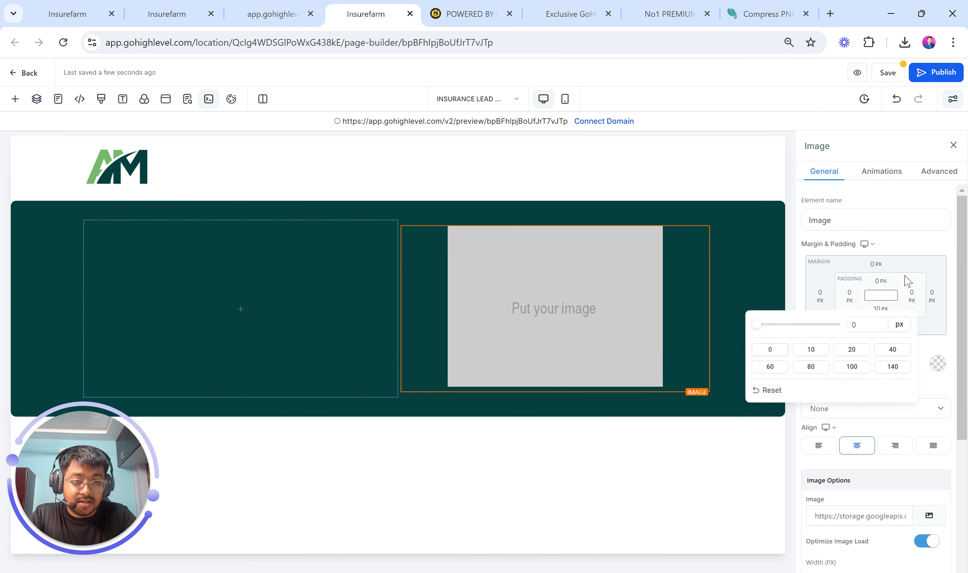
pyautogui.click(880, 308)
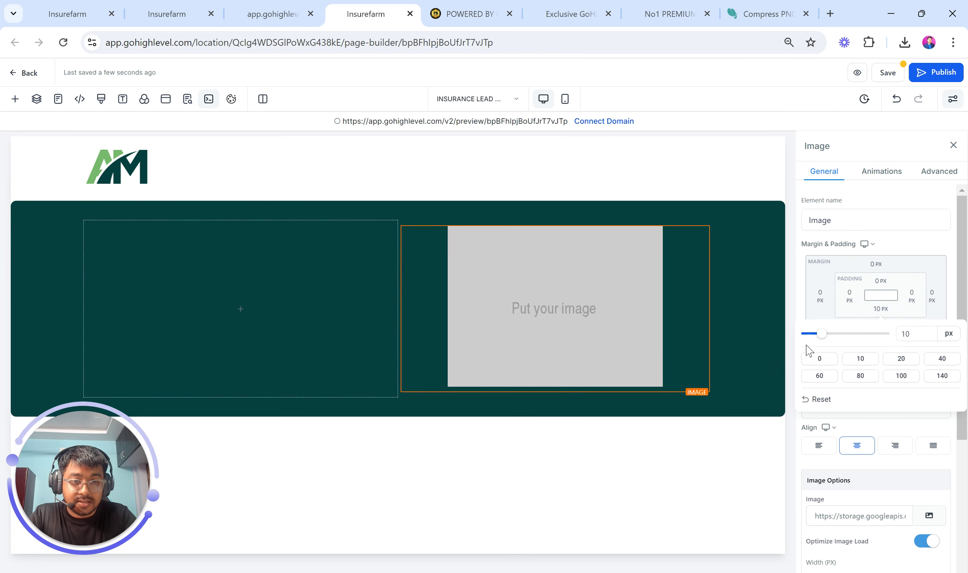
pyautogui.click(819, 359)
# Turn off Optimize Image Load and choose the family image with icon badges from the Lead Gen Page Ebook media folder
pyautogui.click(927, 541)
pyautogui.press('Return')
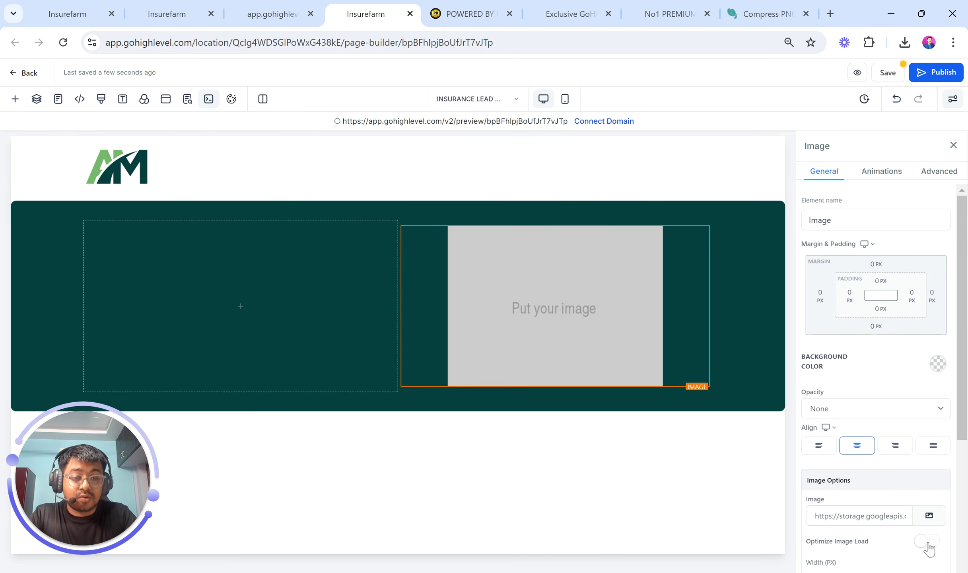
pyautogui.click(929, 515)
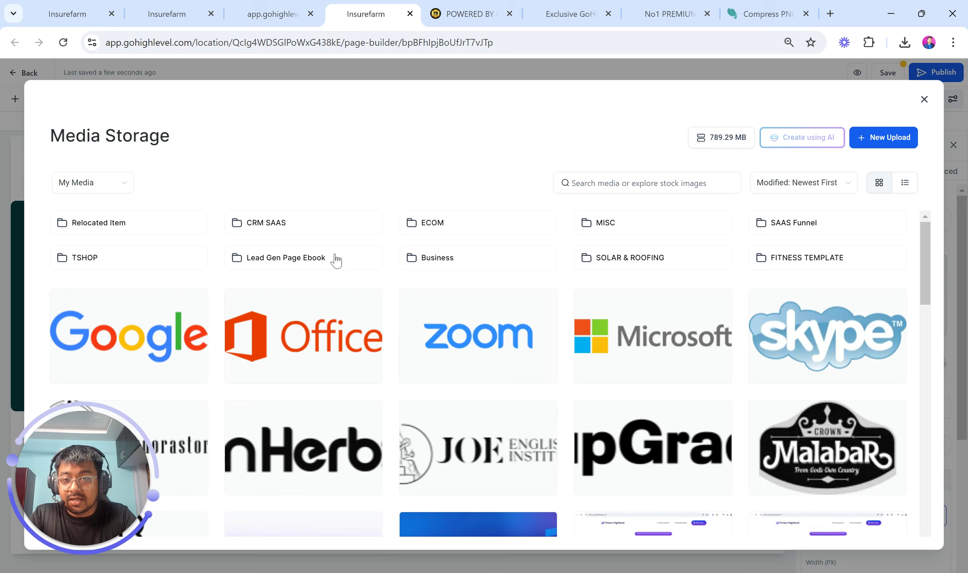
pyautogui.click(310, 269)
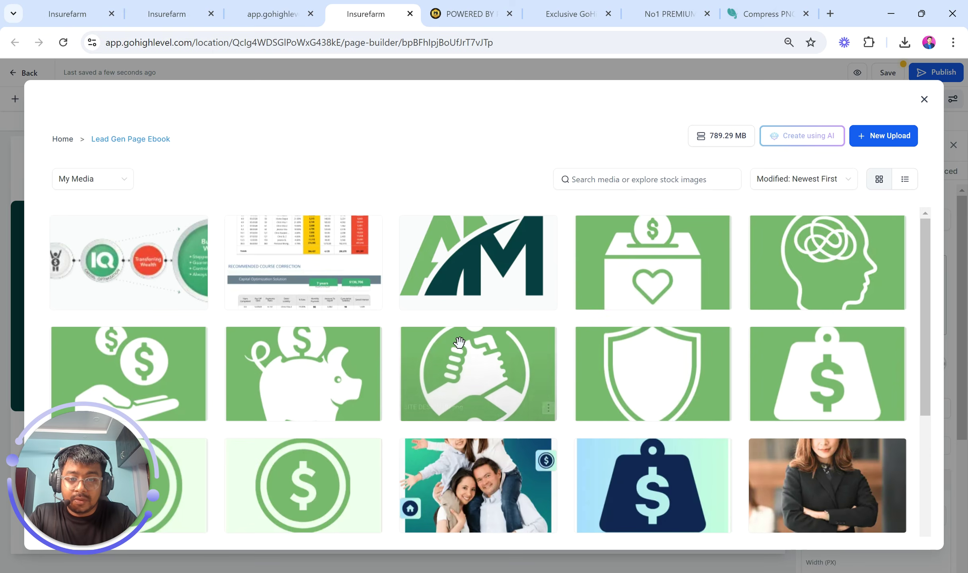
pyautogui.scroll(-5, 489, 318)
pyautogui.click(492, 296)
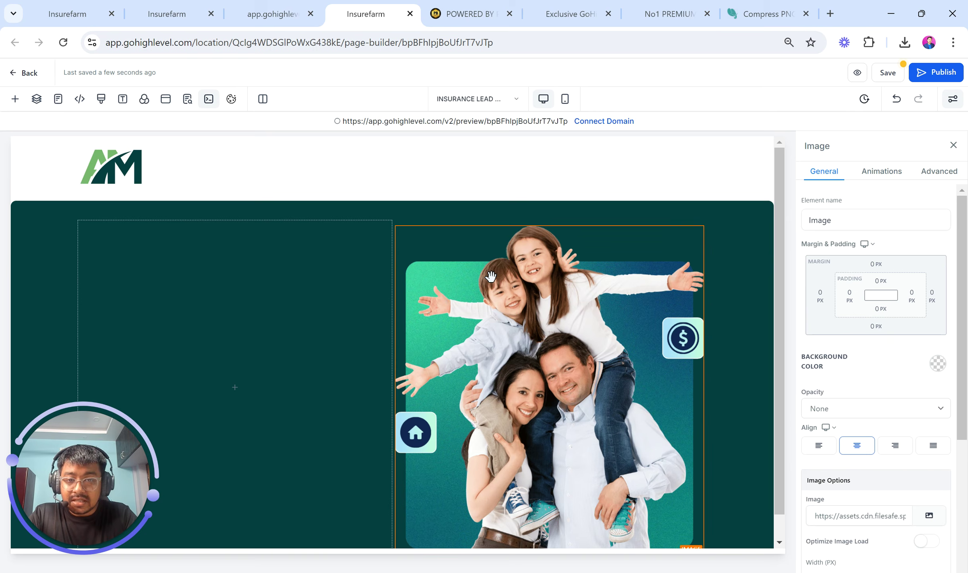
# Copy the star rating line above the headline from the Debt Free Navigator preview
pyautogui.scroll(-1, 573, 418)
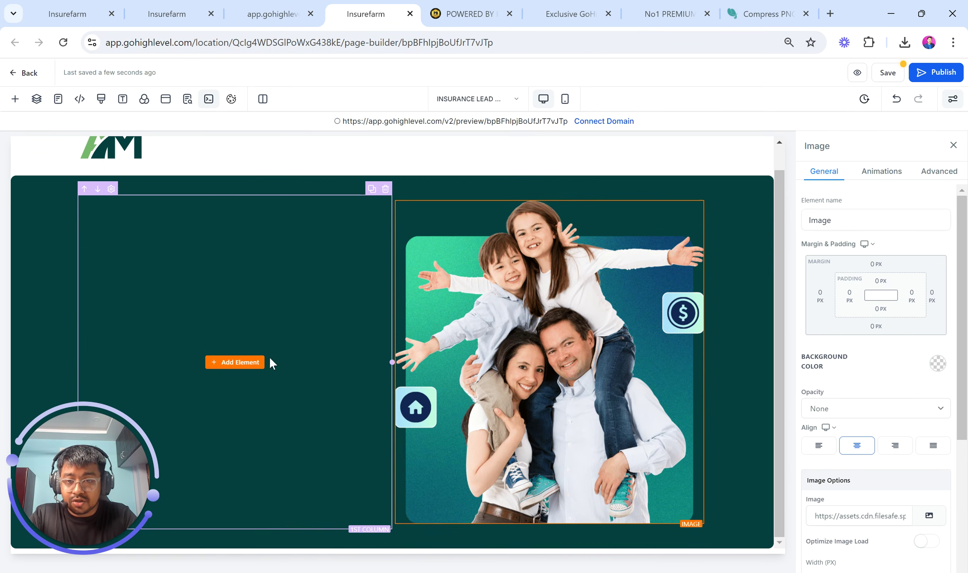
pyautogui.scroll(1, 241, 257)
pyautogui.click(274, 10)
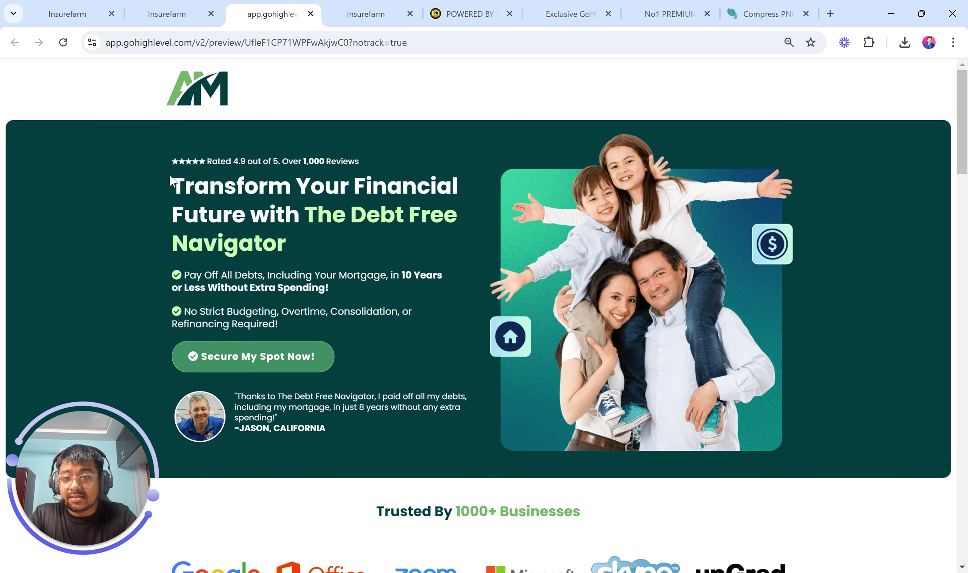
pyautogui.moveTo(165, 161); pyautogui.dragTo(321, 155)
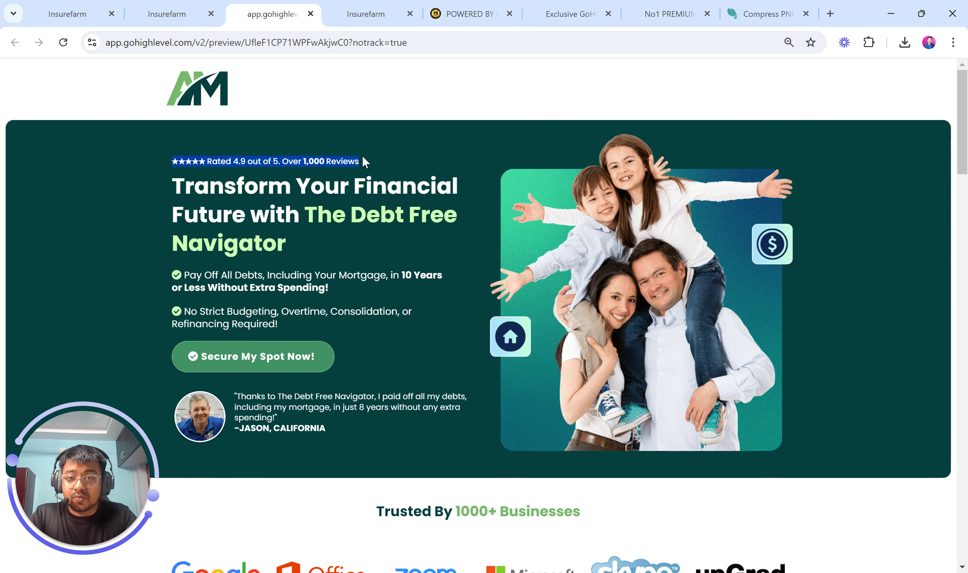
# Return to the page builder and add a Paragraph element to the hero row's empty first column
pyautogui.click(366, 14)
pyautogui.click(252, 389)
pyautogui.click(253, 389)
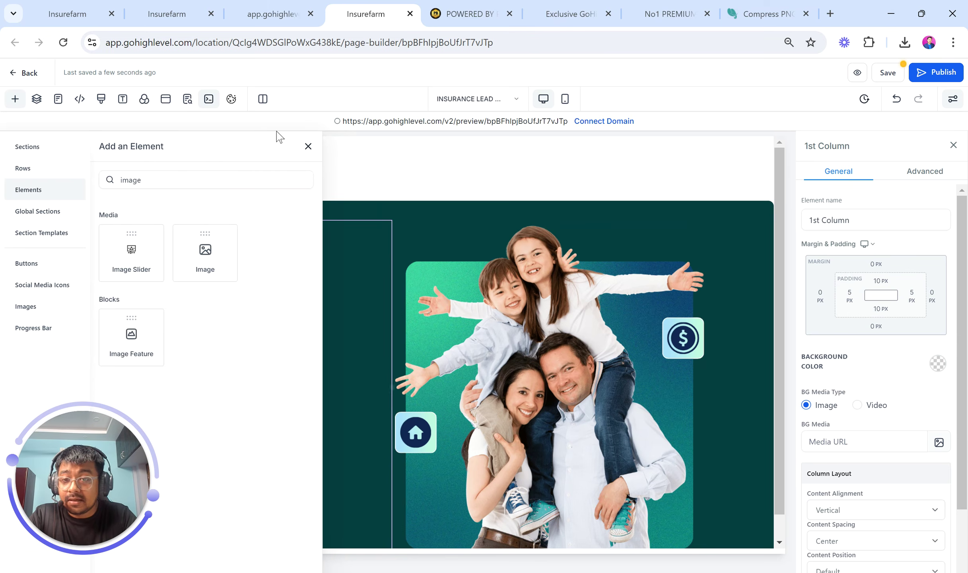
pyautogui.click(154, 181)
pyautogui.write('imag')
pyautogui.press('BackSpace')
pyautogui.press('BackSpace')
pyautogui.press('BackSpace')
pyautogui.press('BackSpace')
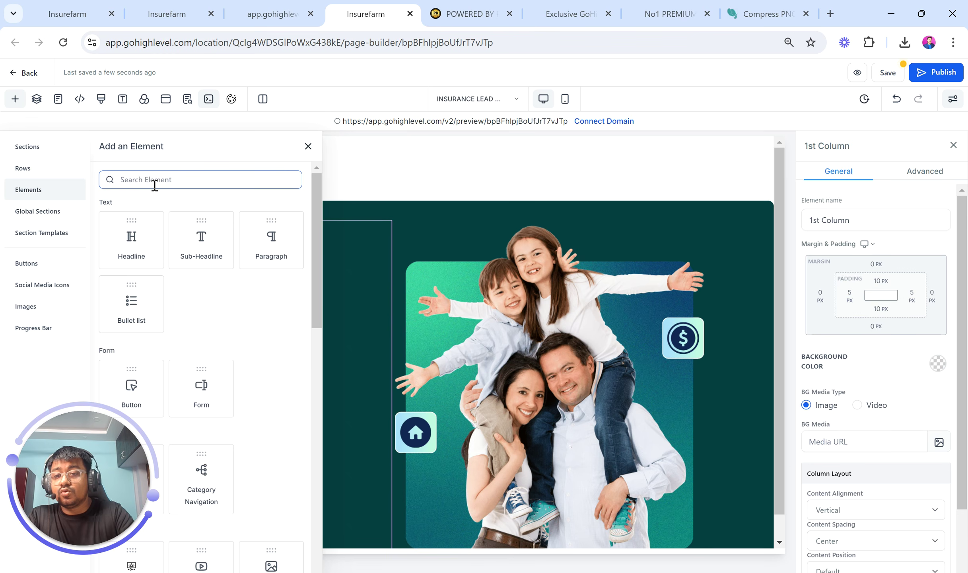
pyautogui.click(265, 239)
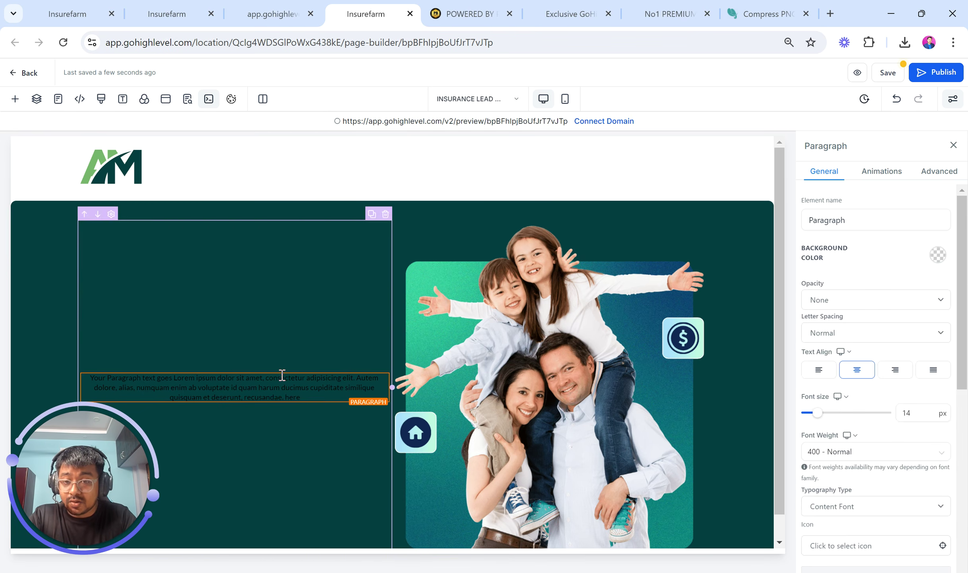
# Set the paragraph's color to white and replace its placeholder with "★★★★★ Rated 4.9 out of 5. Over 1,000 Reviews", without extra blank lines
pyautogui.scroll(-5, 936, 318)
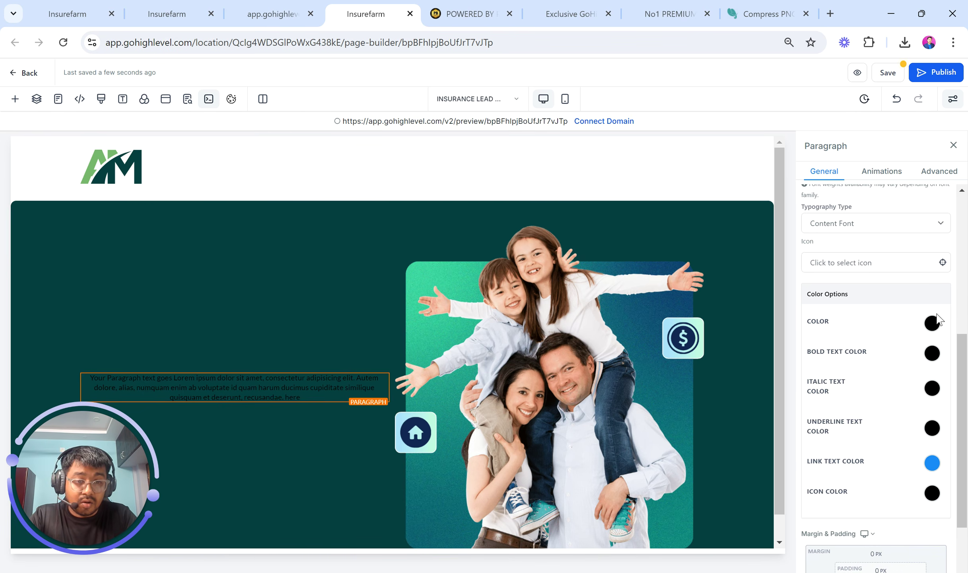
pyautogui.click(932, 322)
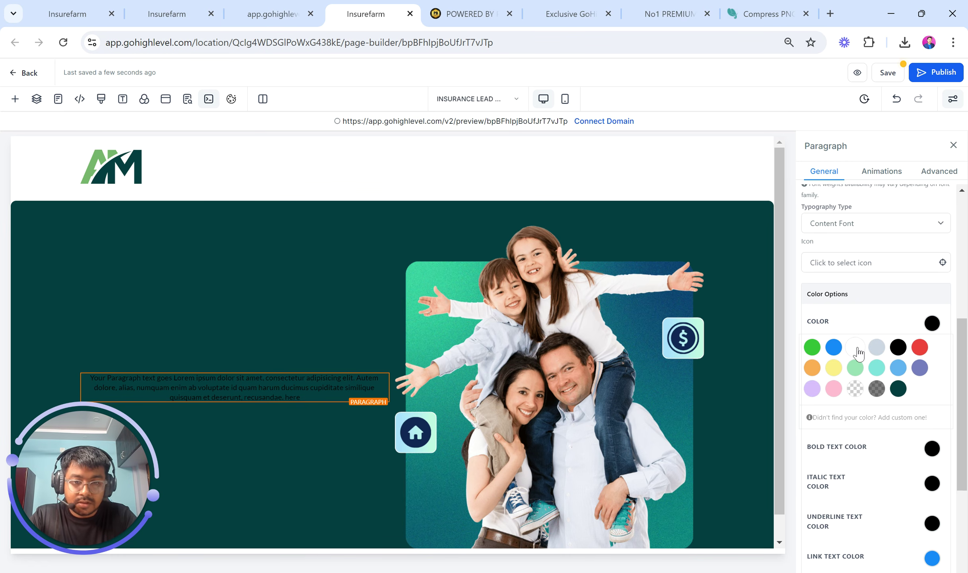
pyautogui.click(855, 348)
pyautogui.hotkey('ctrl', 'a')
pyautogui.write('★★★★★ Rated 4.9 out of 5. Over 1,000 Reviews')
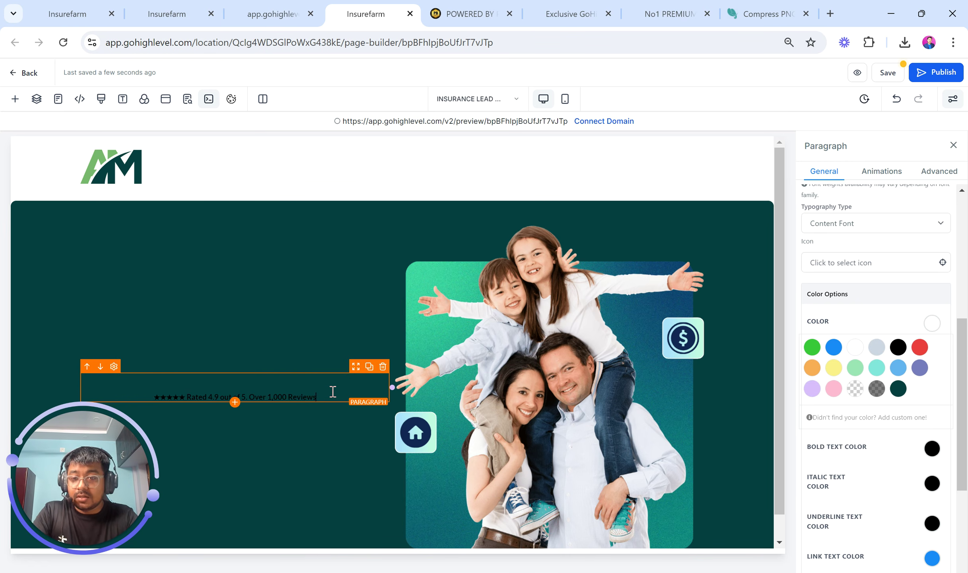
pyautogui.press('BackSpace')
pyautogui.press('BackSpace')
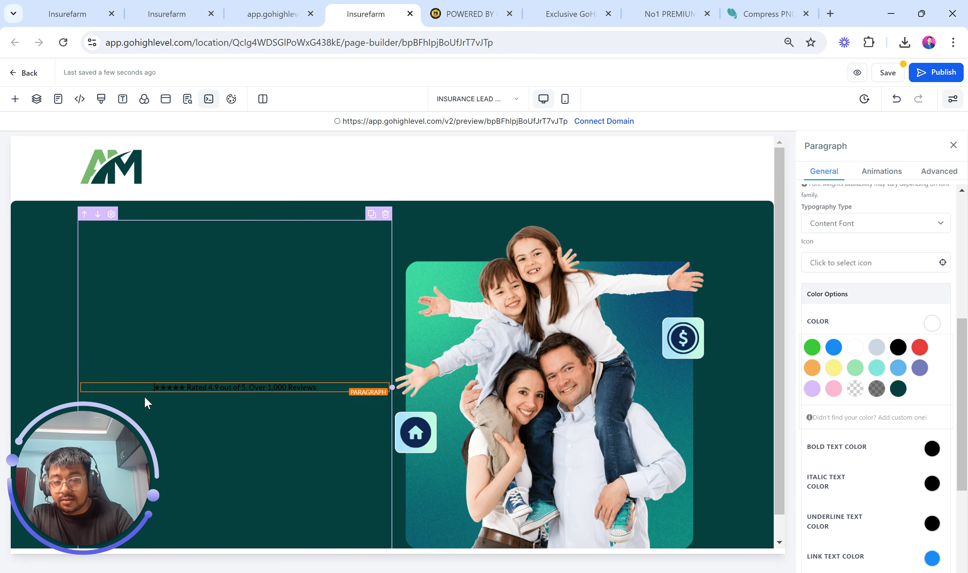
# Left-align the rating paragraph and check its color and font options
pyautogui.scroll(2, 944, 349)
pyautogui.scroll(4, 943, 348)
pyautogui.click(818, 370)
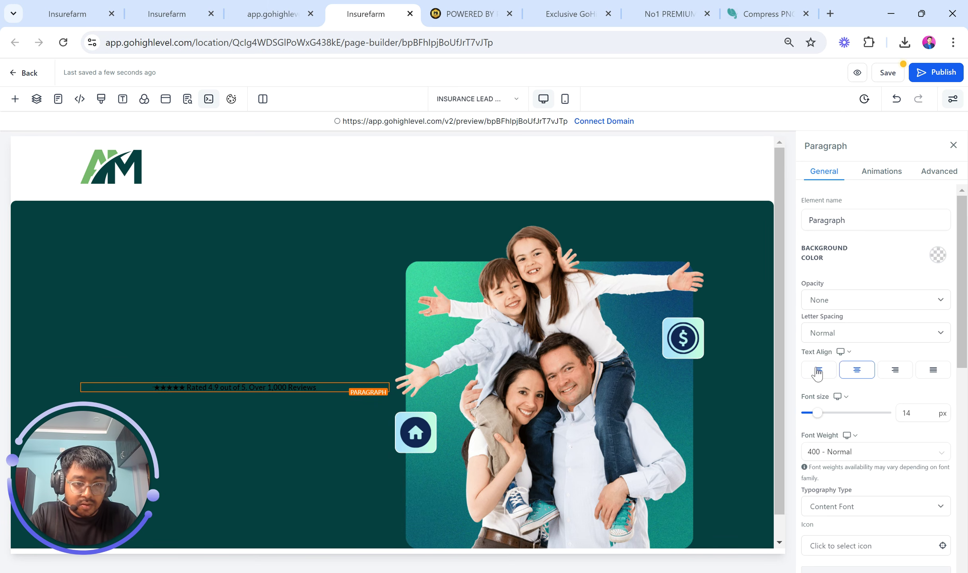
pyautogui.scroll(-6, 885, 465)
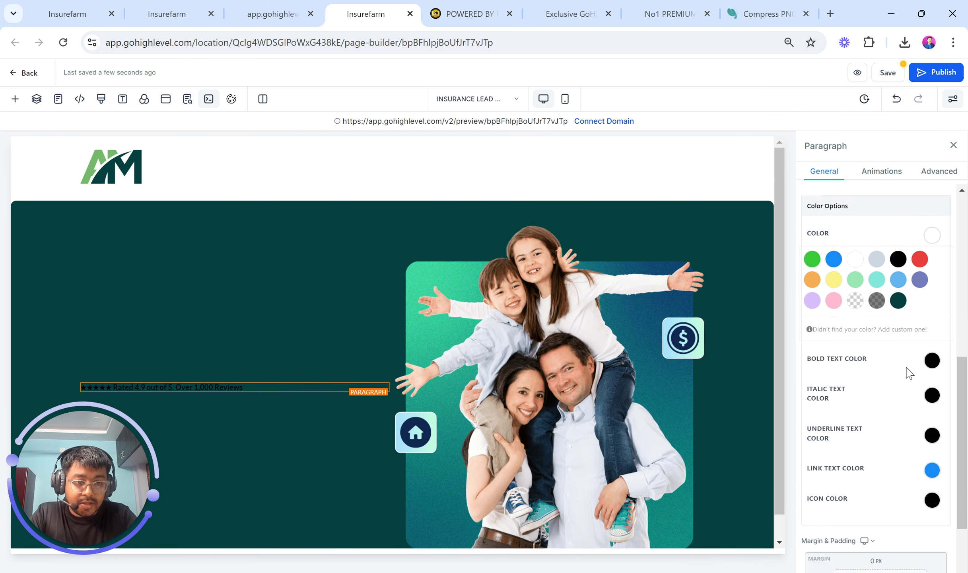
pyautogui.scroll(2, 864, 302)
pyautogui.scroll(1, 895, 278)
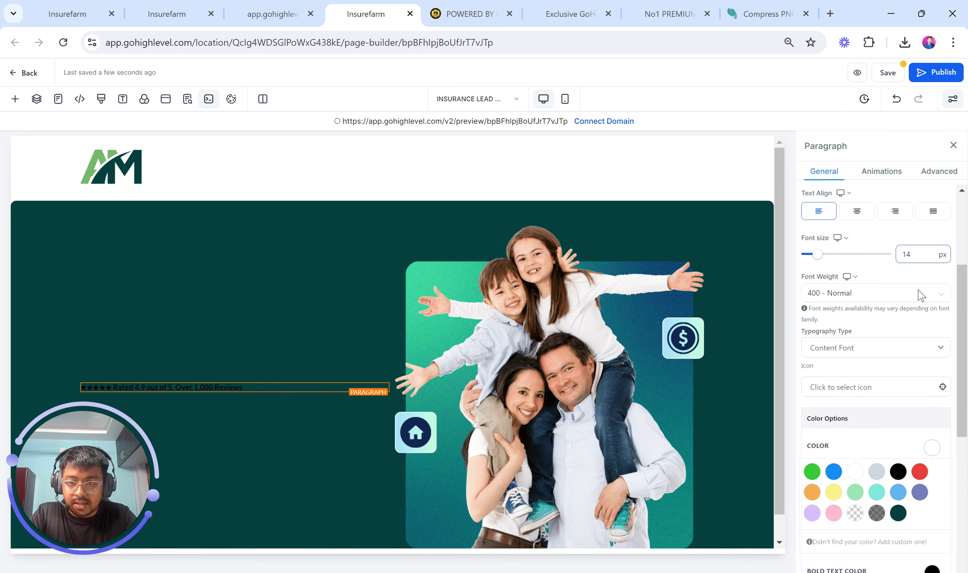
# Set the rating paragraph's bold text color to white
pyautogui.scroll(-4, 920, 326)
pyautogui.scroll(1, 920, 314)
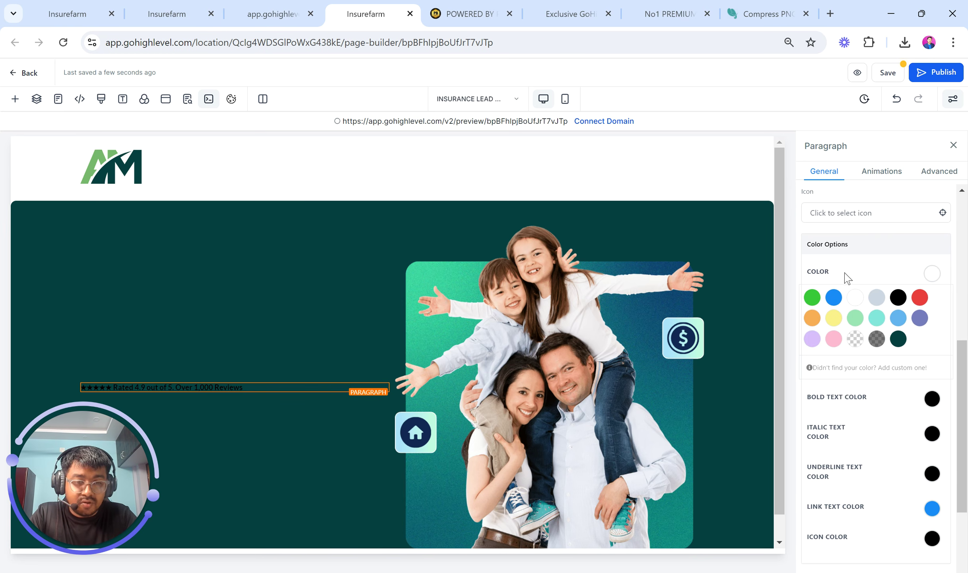
pyautogui.scroll(-2, 928, 358)
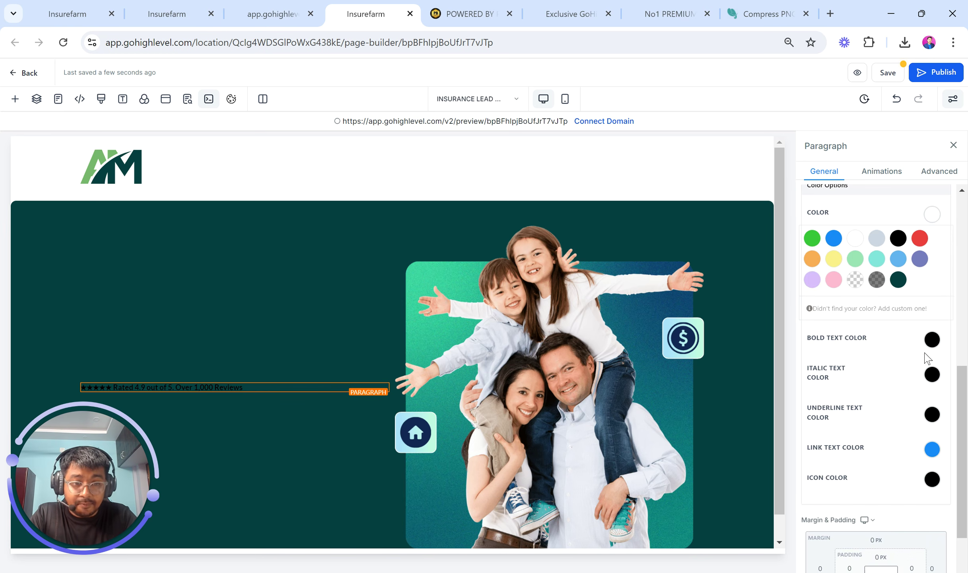
pyautogui.click(931, 340)
pyautogui.click(855, 363)
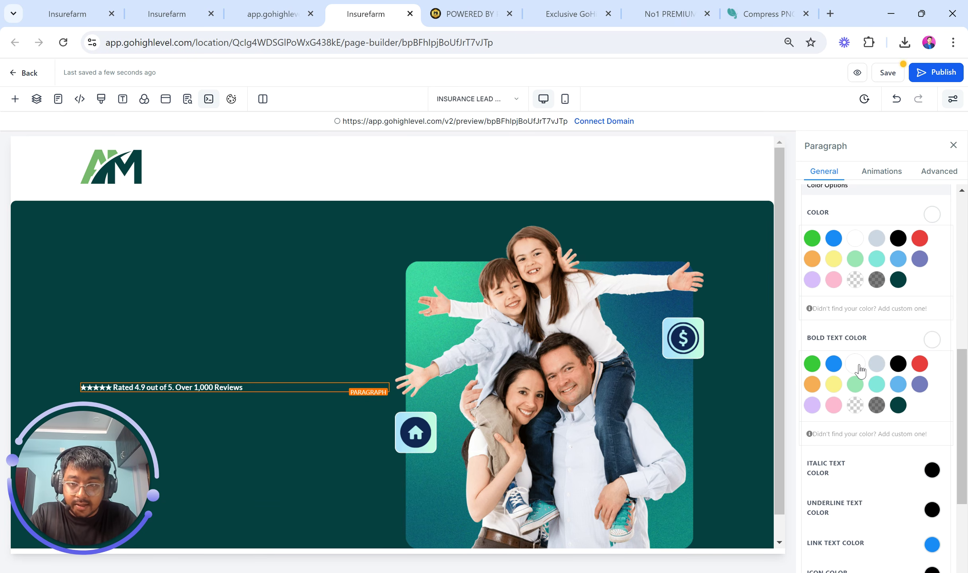
pyautogui.scroll(-1, 895, 417)
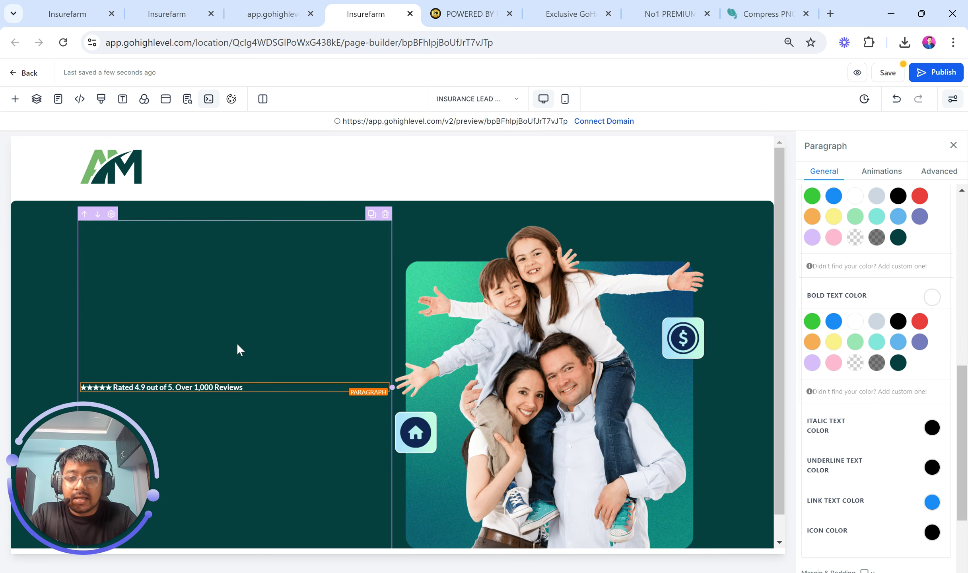
# Copy the headline "Transform Your Financial Future with The Debt Free Navigator" from the Debt Free Navigator preview
pyautogui.click(271, 12)
pyautogui.moveTo(175, 181); pyautogui.dragTo(300, 239)
pyautogui.hotkey('ctrl', 'c')
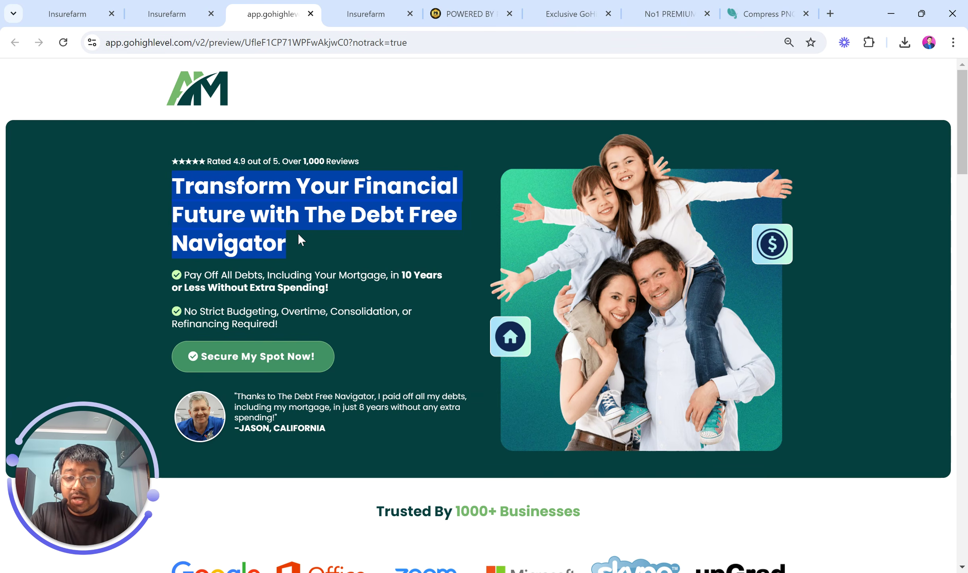
# Return to the page builder and add a Headline element directly below the rating paragraph
pyautogui.click(366, 13)
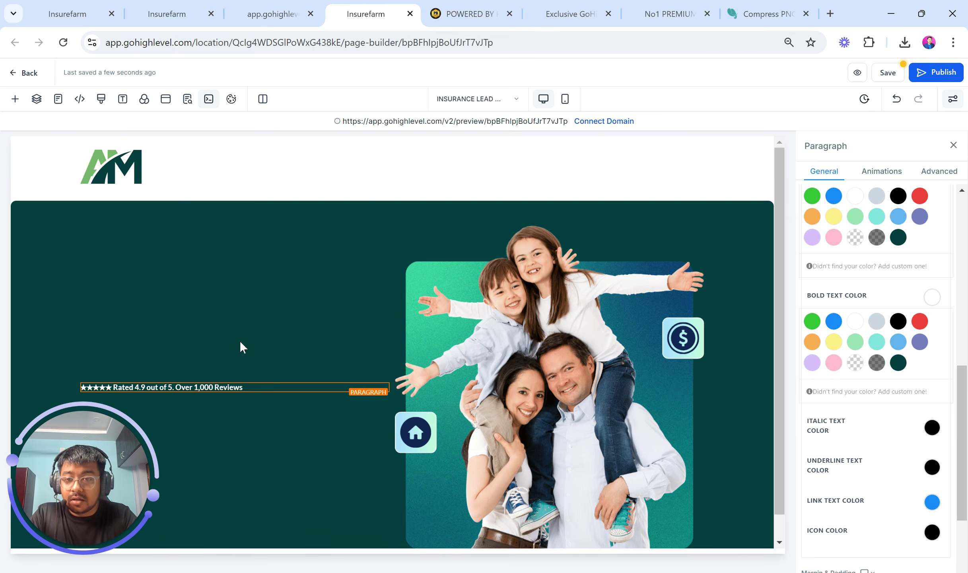
pyautogui.click(234, 392)
pyautogui.click(136, 246)
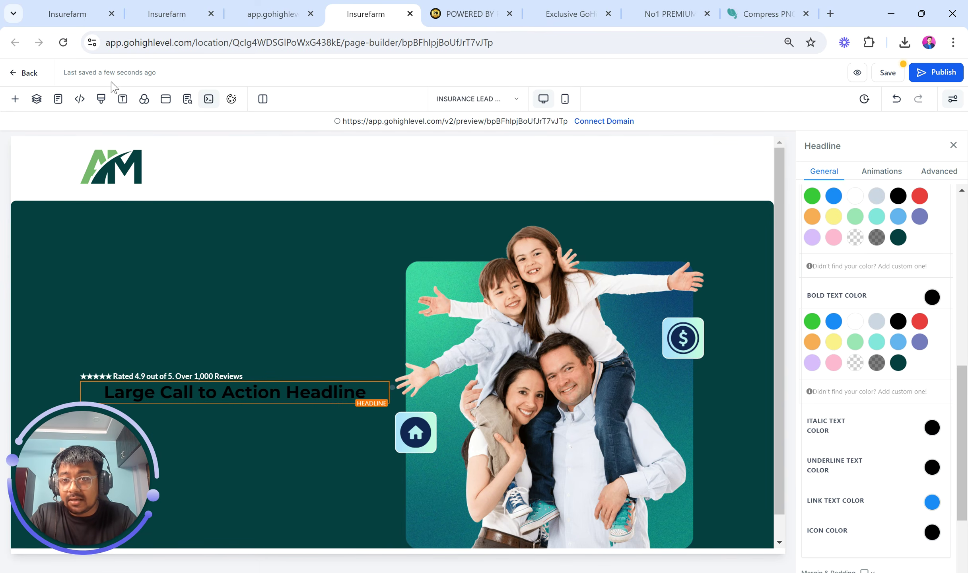
# Change the page's headline font to Poppins in the typography settings
pyautogui.click(101, 99)
pyautogui.click(117, 214)
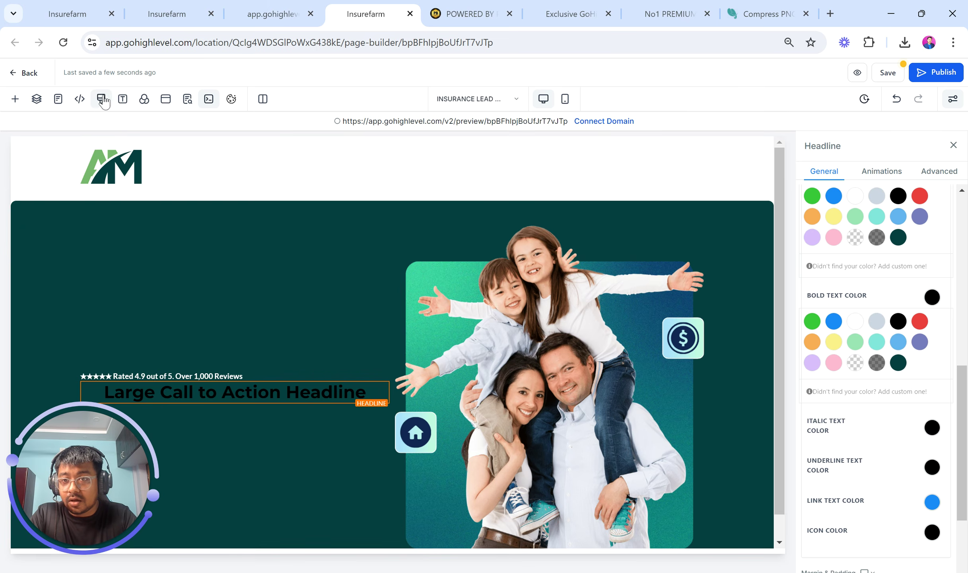
pyautogui.click(123, 99)
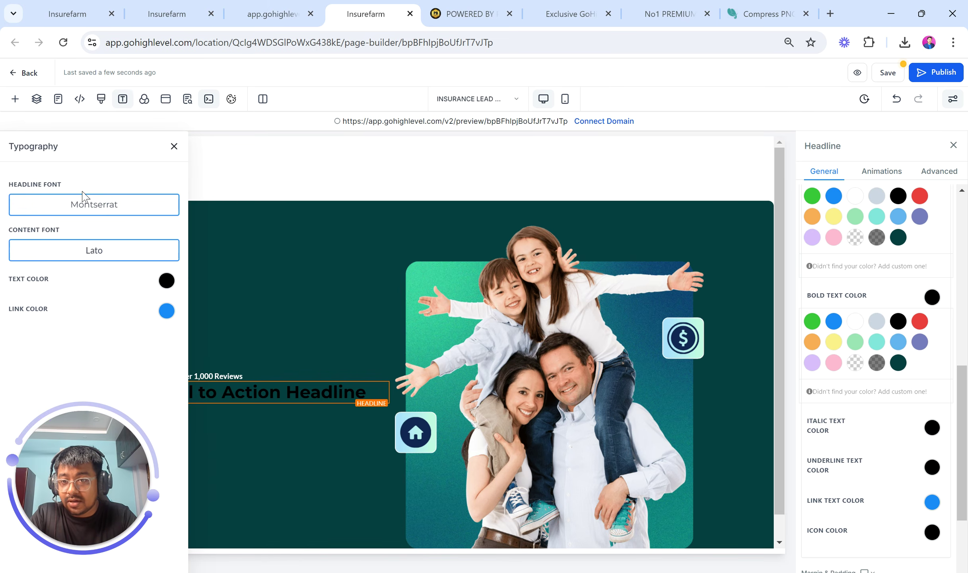
pyautogui.click(83, 202)
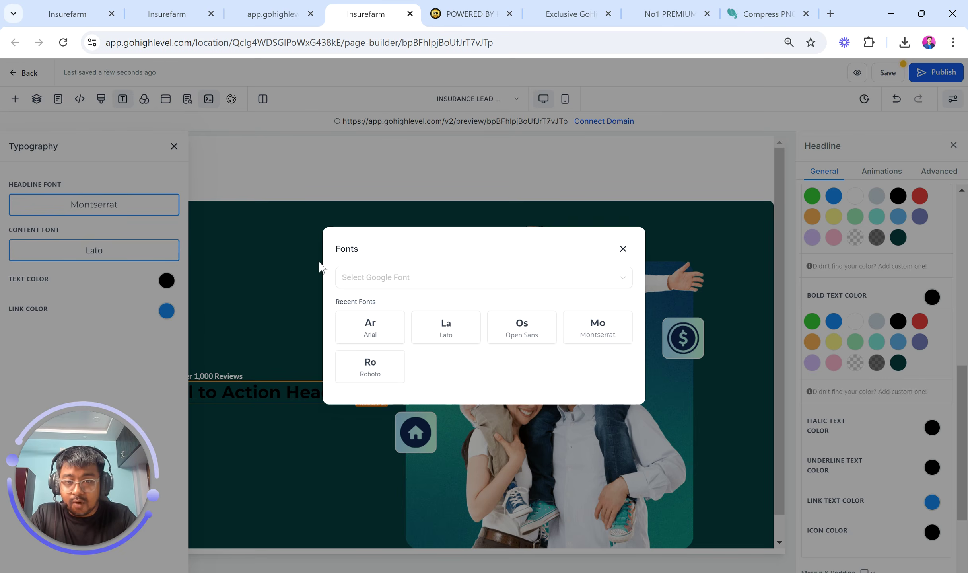
pyautogui.click(376, 277)
pyautogui.write('popp')
pyautogui.click(371, 302)
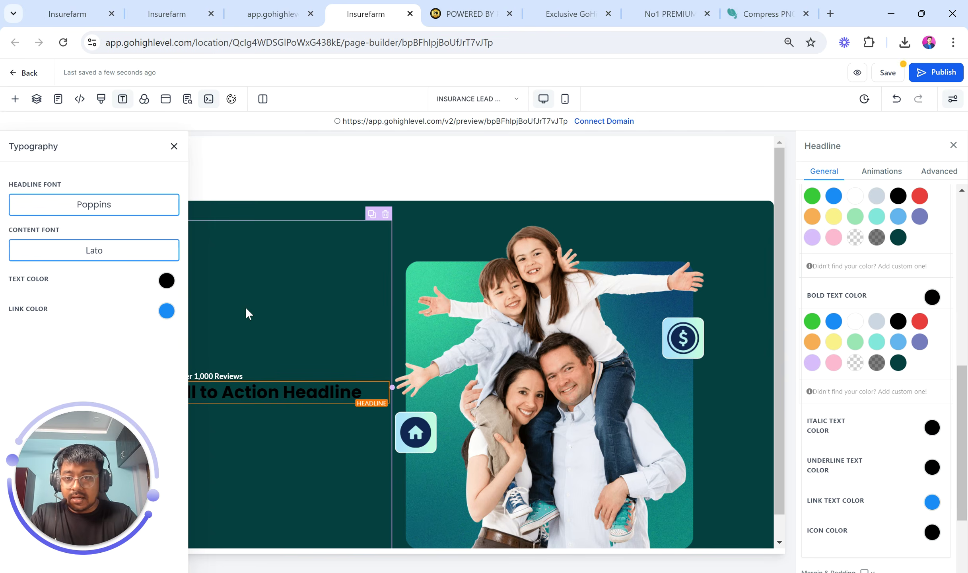
# Try Poppins as the page's content font, settle on Montserrat instead, and close the typography settings
pyautogui.click(156, 261)
pyautogui.click(366, 322)
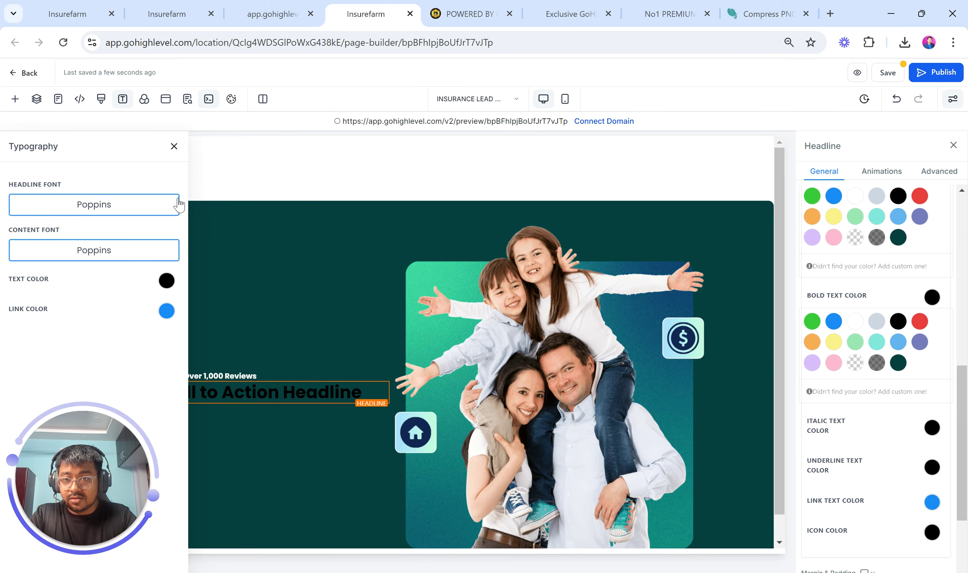
pyautogui.click(127, 250)
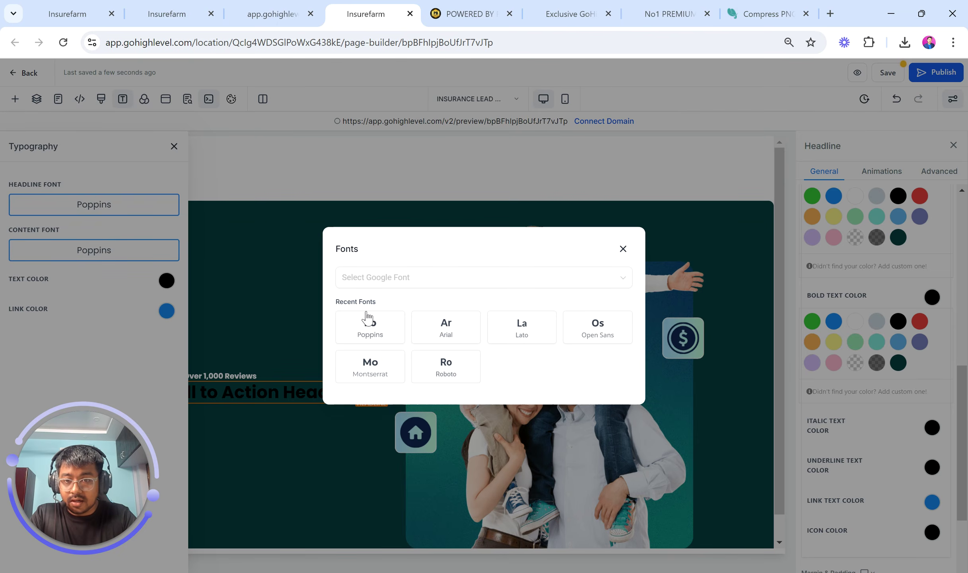
pyautogui.click(373, 374)
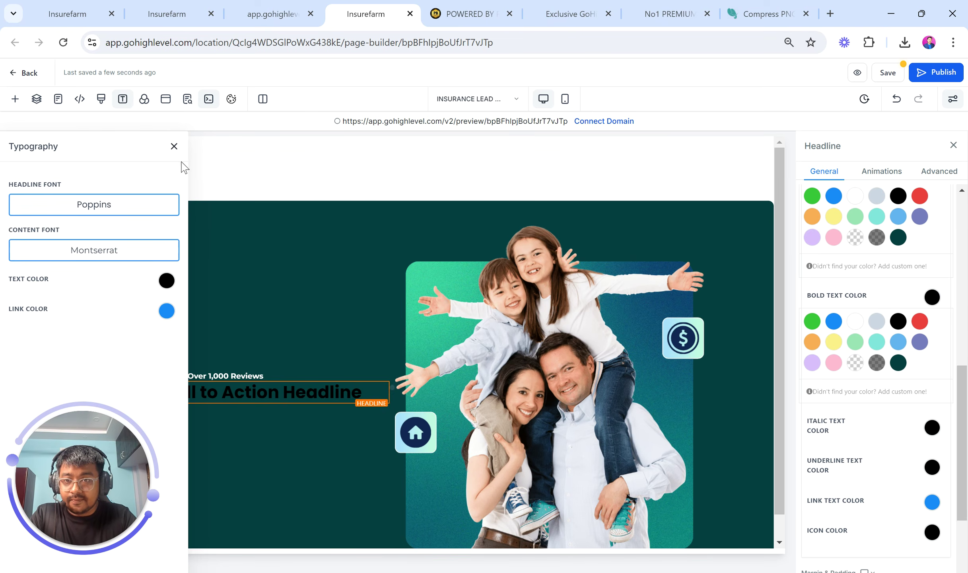
pyautogui.click(174, 146)
# Replace the headline placeholder with "Transform Your Financial Future with The Debt Free Navigator" and remove the blank lines above it
pyautogui.hotkey('ctrl', 'a')
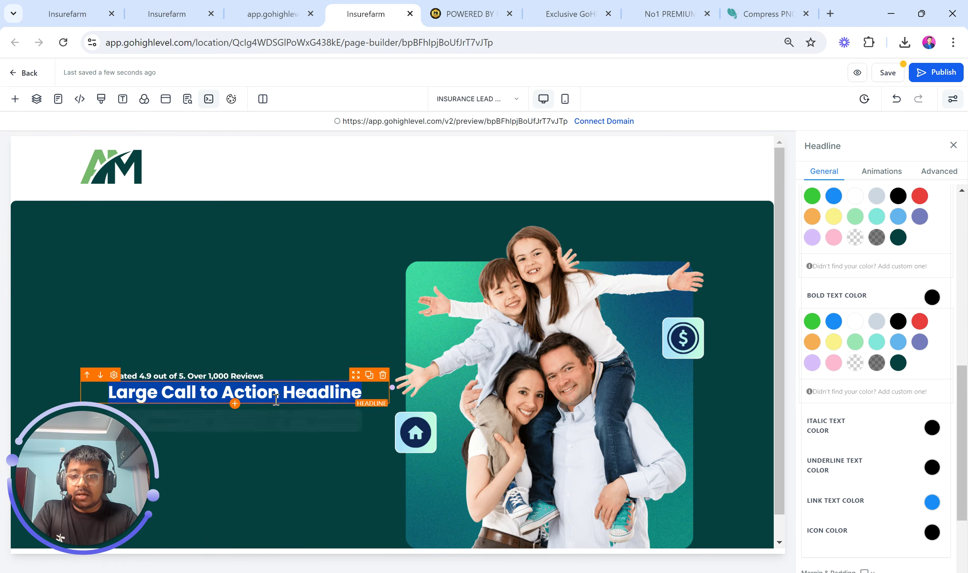
pyautogui.hotkey('ctrl', 'v')
pyautogui.scroll(-1, 91, 379)
pyautogui.click(91, 380)
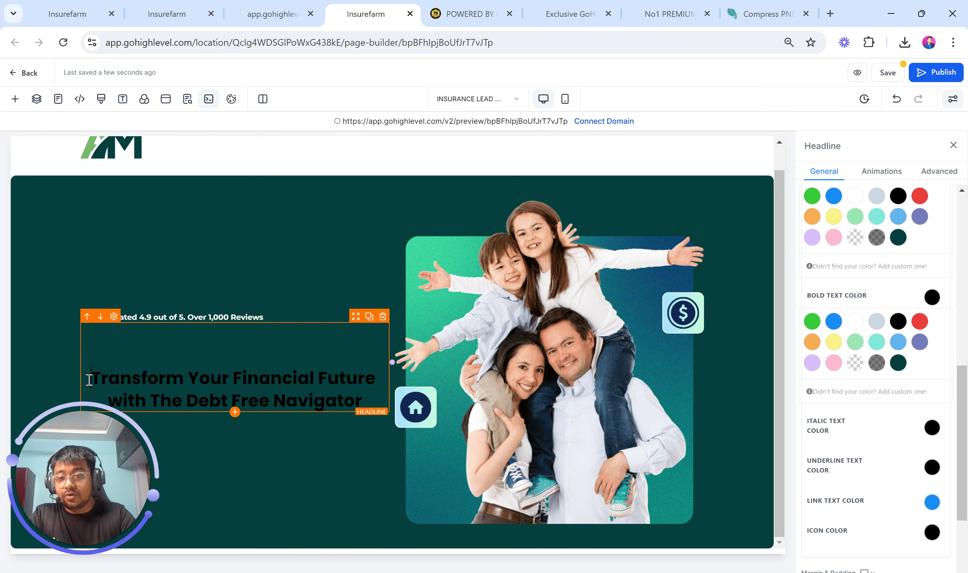
pyautogui.press('BackSpace')
pyautogui.press('BackSpace')
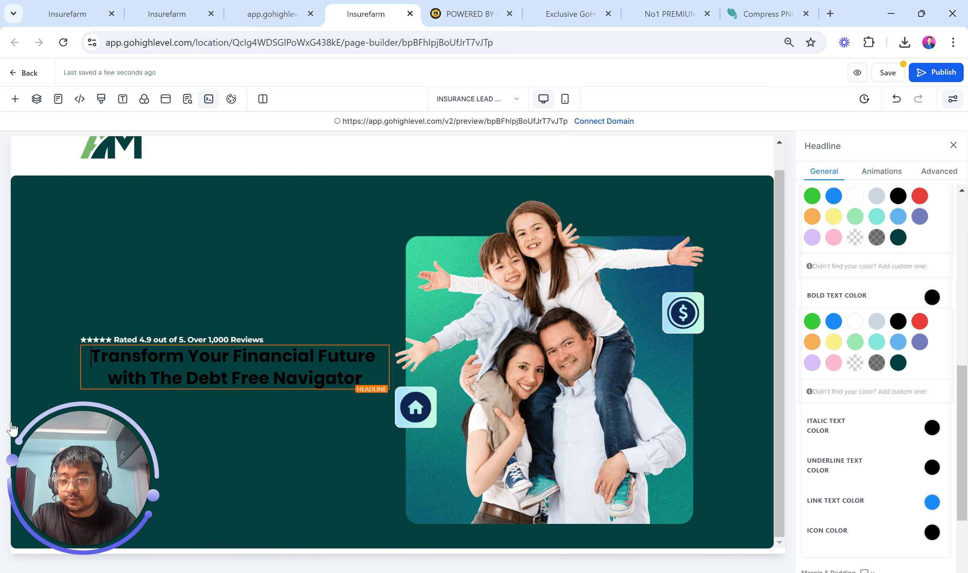
# Compare the headline with the preview, set its font size to 41 px and left-align it
pyautogui.click(275, 14)
pyautogui.click(352, 12)
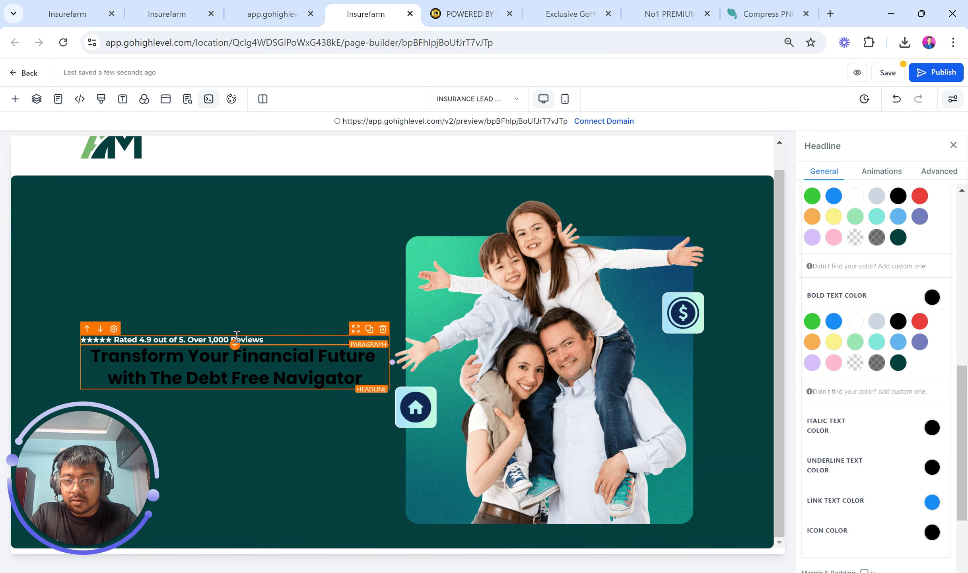
pyautogui.scroll(3, 844, 354)
pyautogui.scroll(7, 844, 354)
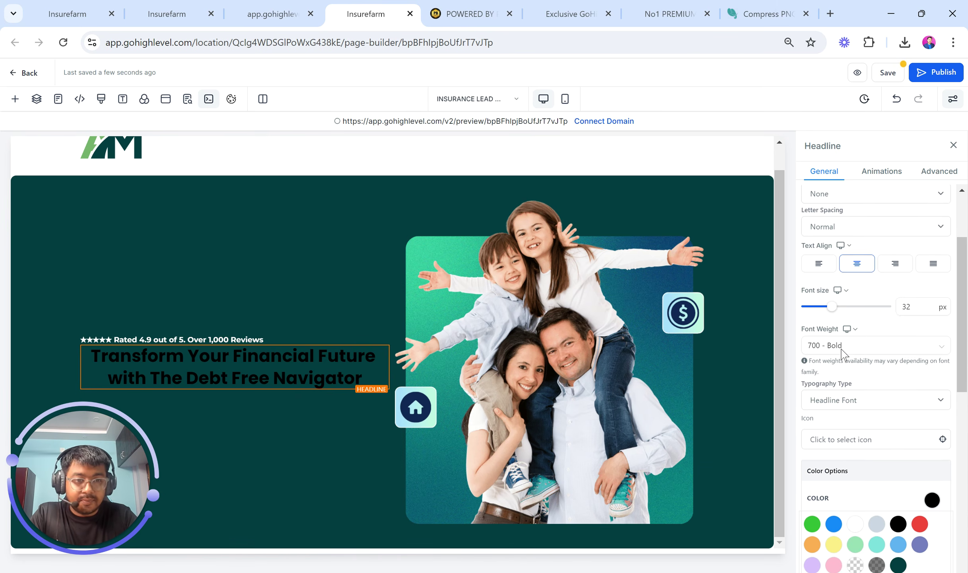
pyautogui.doubleClick(929, 331)
pyautogui.write('41')
pyautogui.click(819, 289)
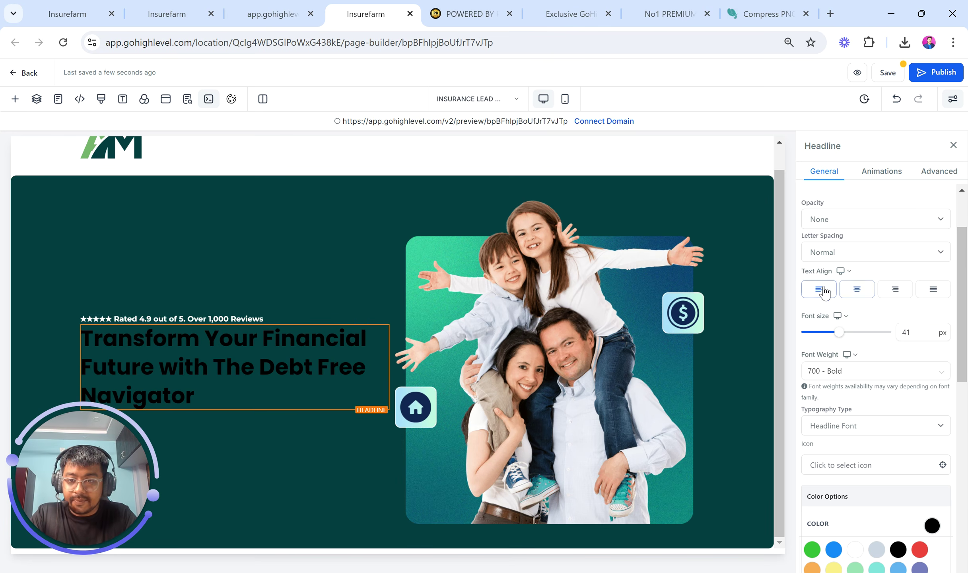
# Compare the headline with the preview again and save custom CSS giving h1 "font-weight: 700 !important"
pyautogui.click(246, 8)
pyautogui.click(344, 6)
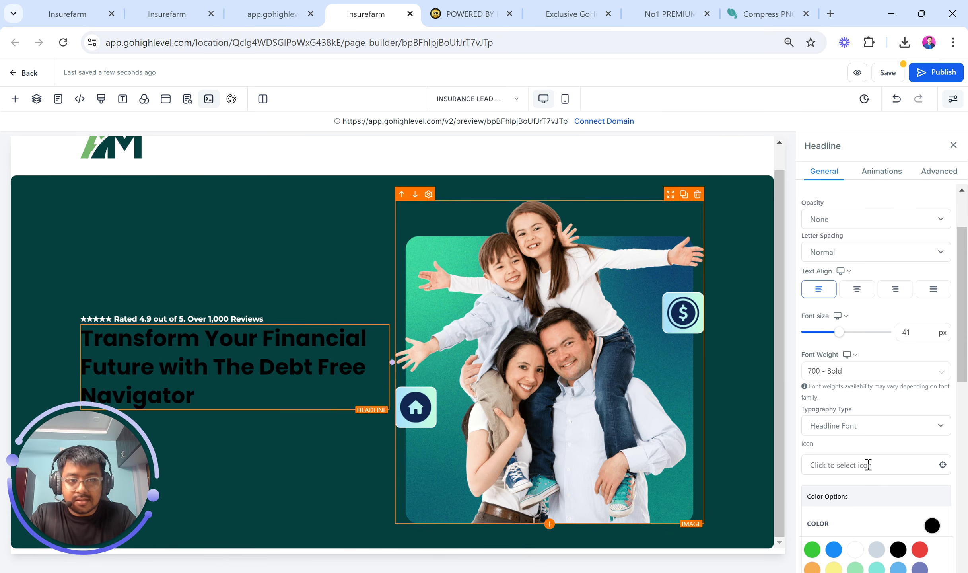
pyautogui.scroll(-5, 864, 458)
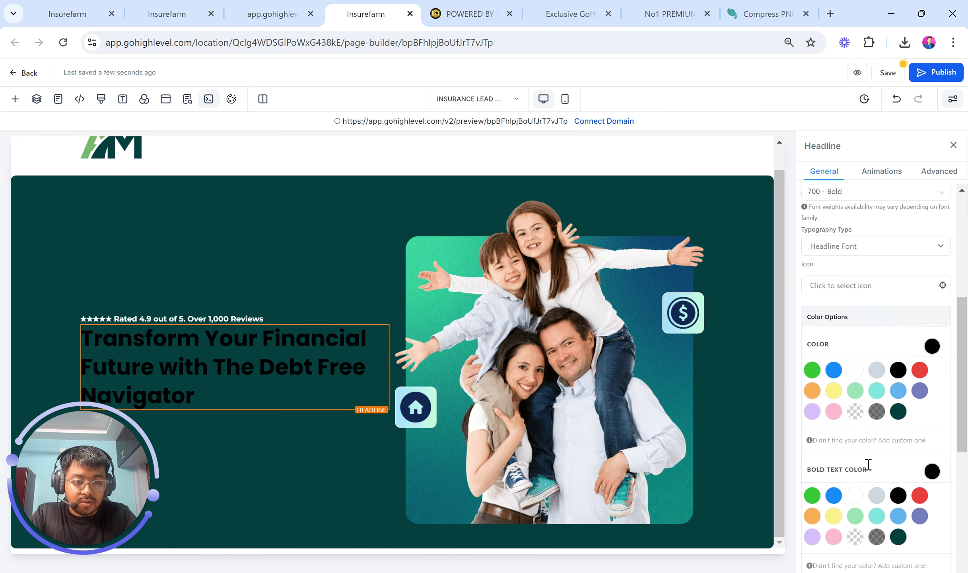
pyautogui.click(101, 98)
pyautogui.write('h1 {     font-weight: 700 !important }')
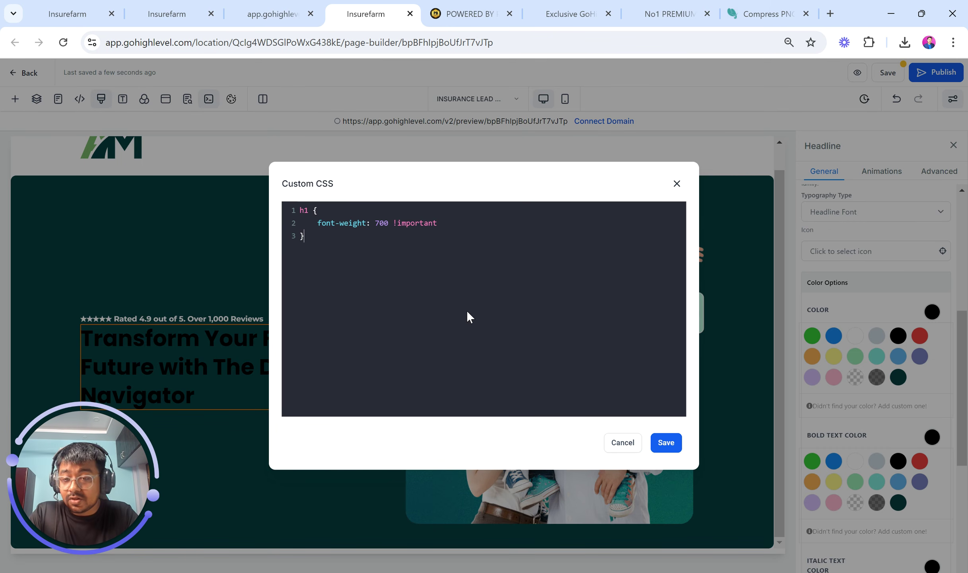
pyautogui.click(666, 444)
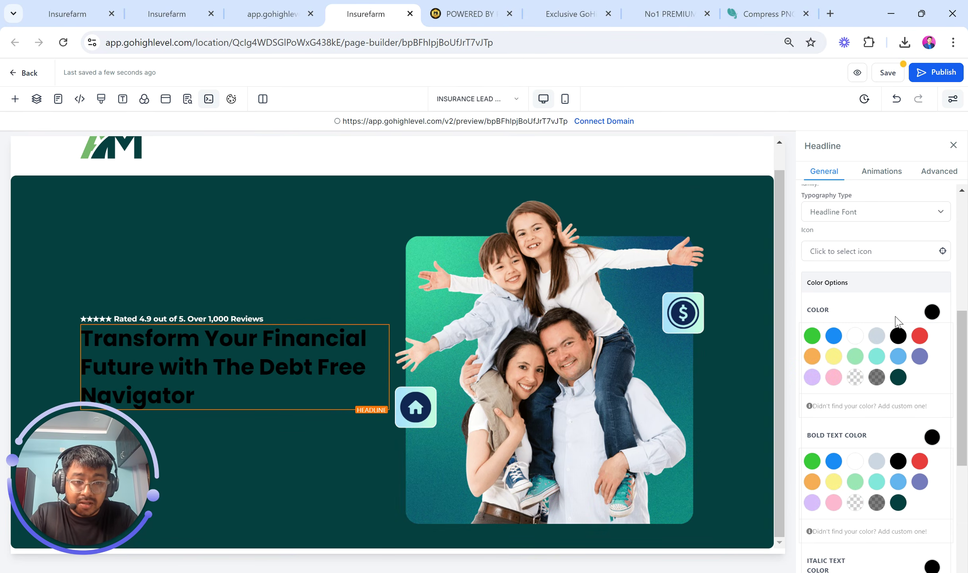
# Set the headline's bold text color to light gray
pyautogui.scroll(-1, 896, 318)
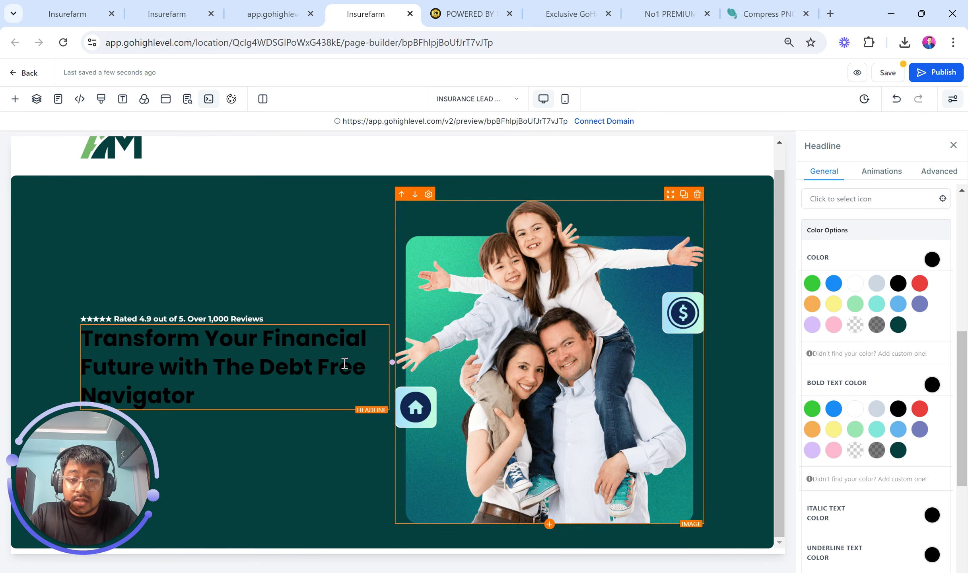
pyautogui.moveTo(321, 365); pyautogui.dragTo(326, 392)
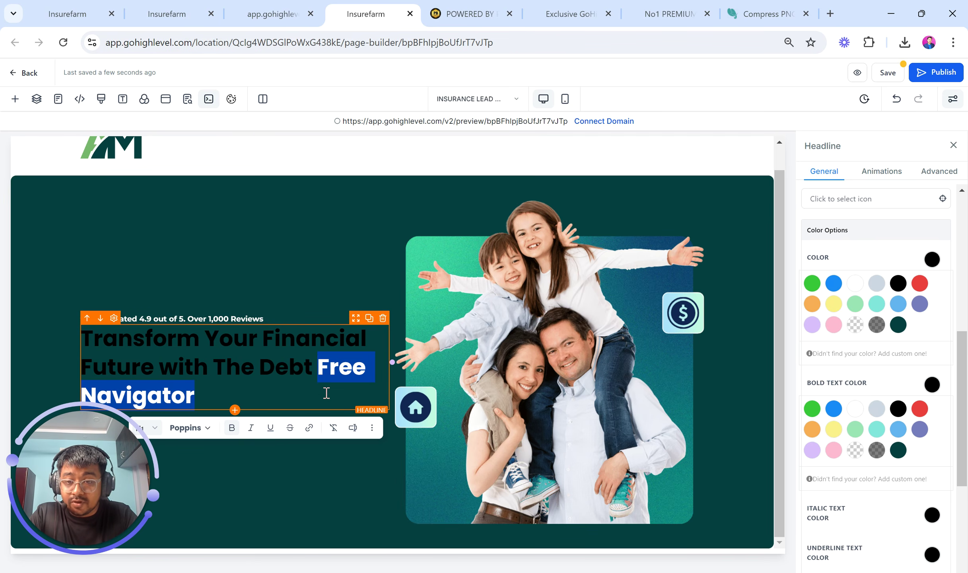
pyautogui.click(877, 409)
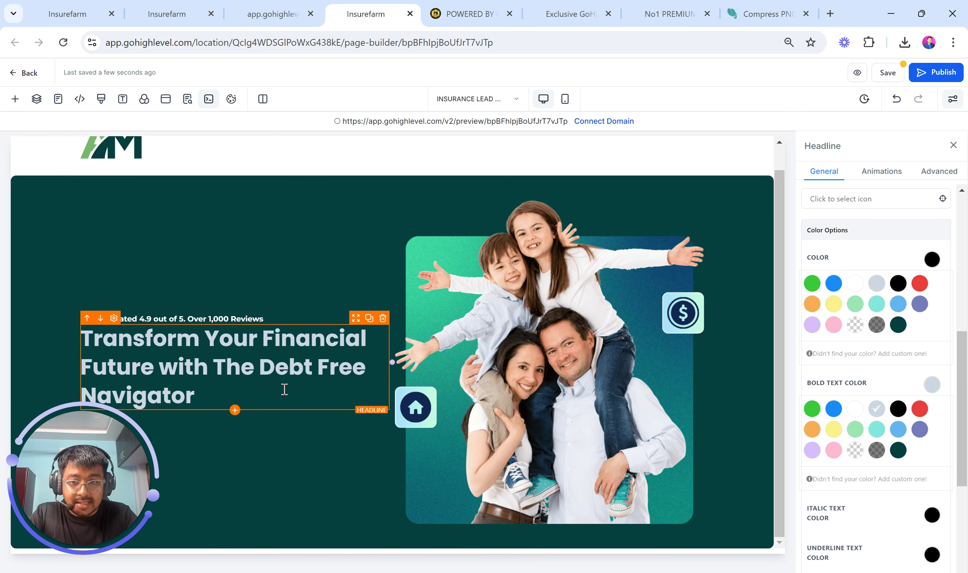
# Remove the bold formatting from "The Debt Free Navigator" in the headline and review the custom CSS for h1
pyautogui.moveTo(214, 368); pyautogui.dragTo(216, 394)
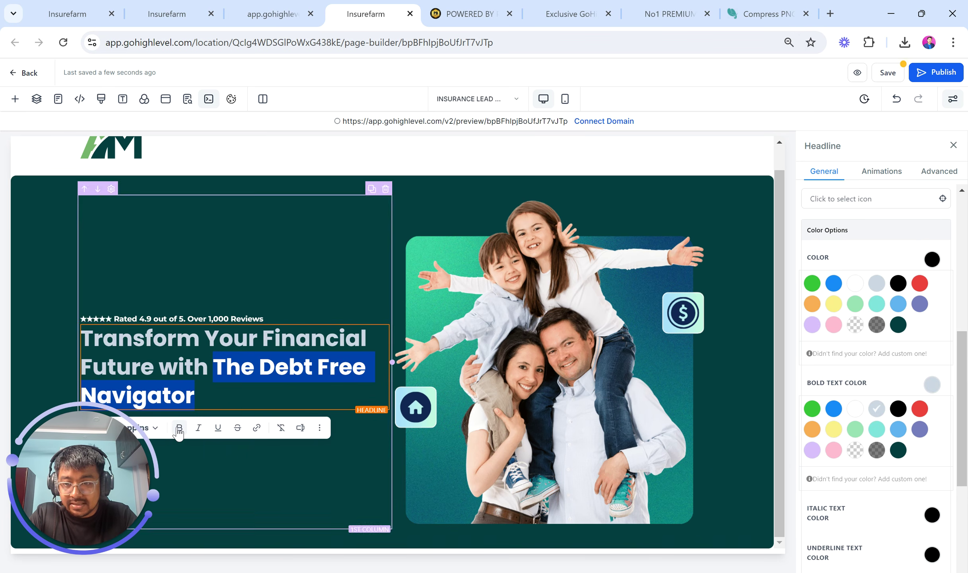
pyautogui.click(419, 409)
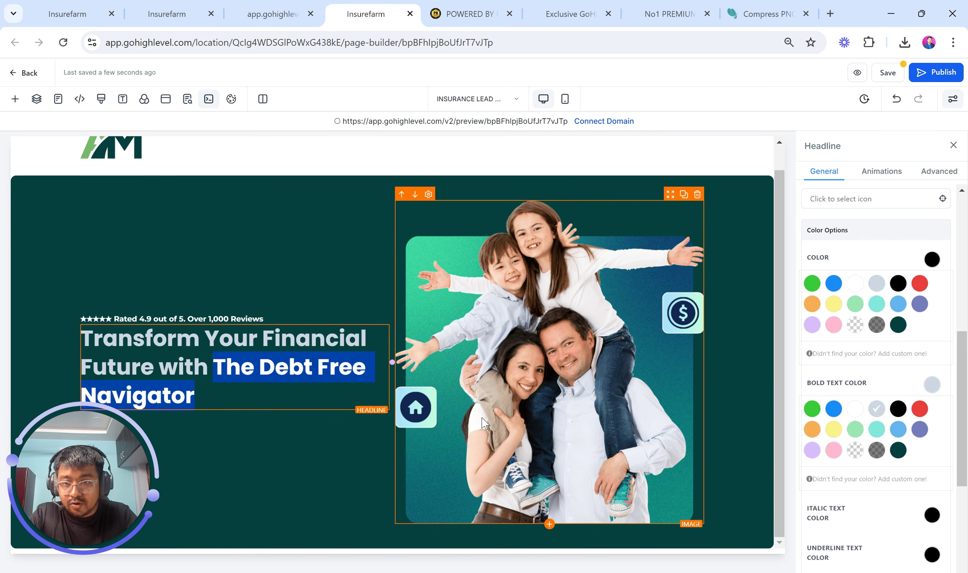
pyautogui.click(270, 396)
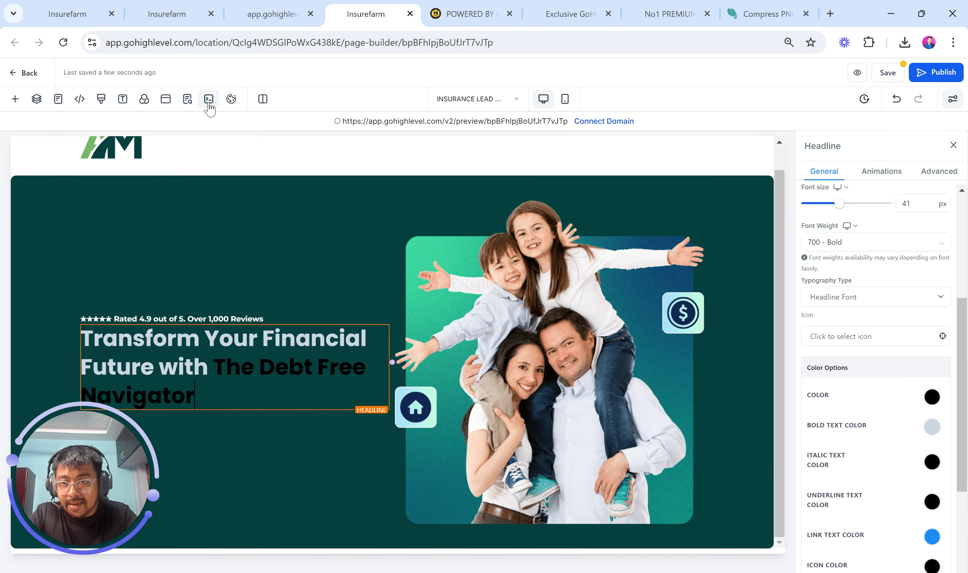
pyautogui.click(101, 98)
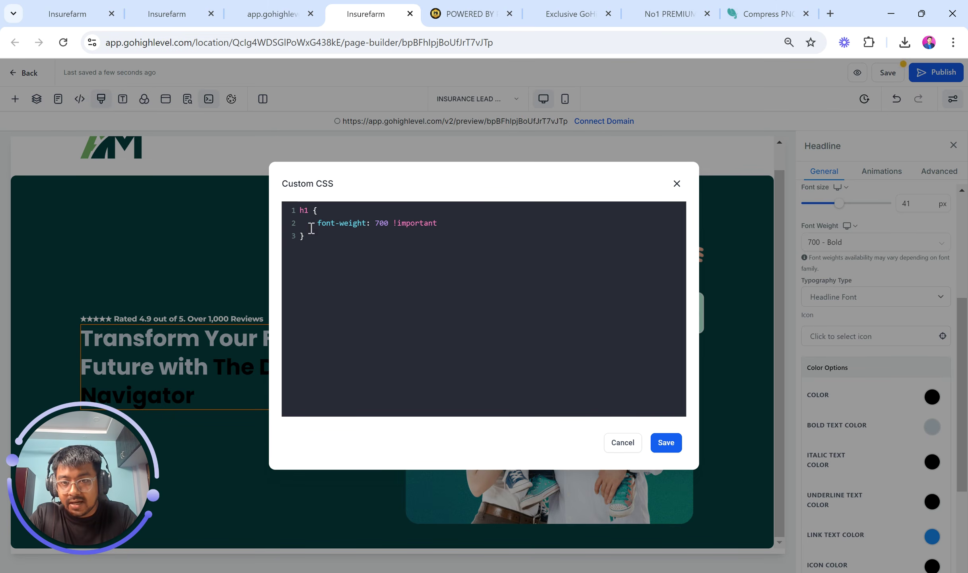
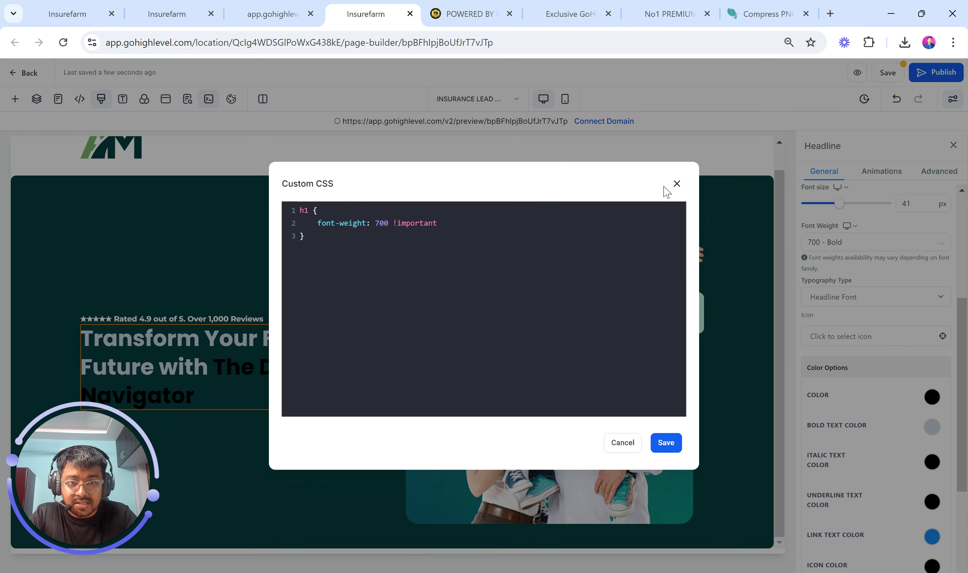
pyautogui.click(676, 183)
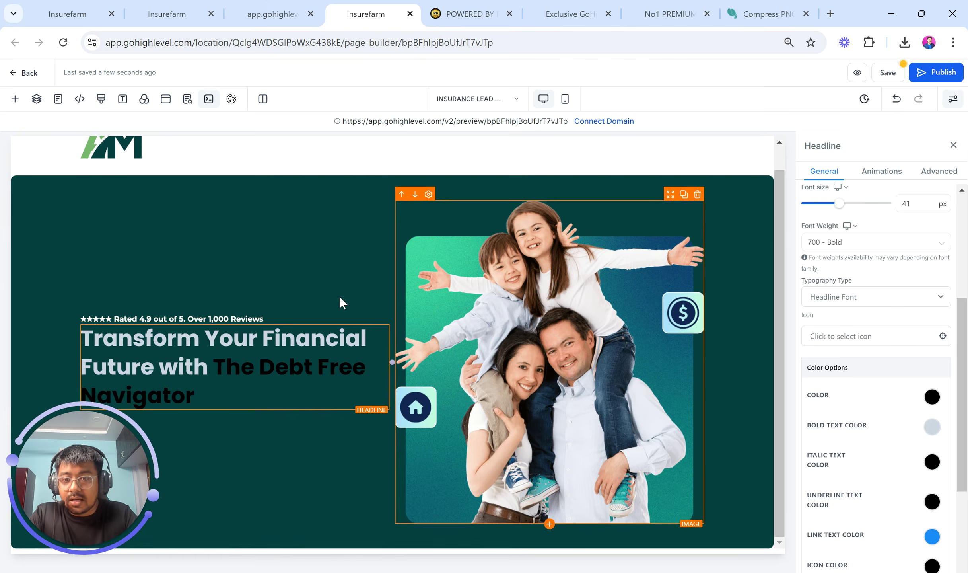
# Sample the light green of "The Debt Free Navigator" in the preview's headline with ColorPick Eyedropper
pyautogui.click(314, 8)
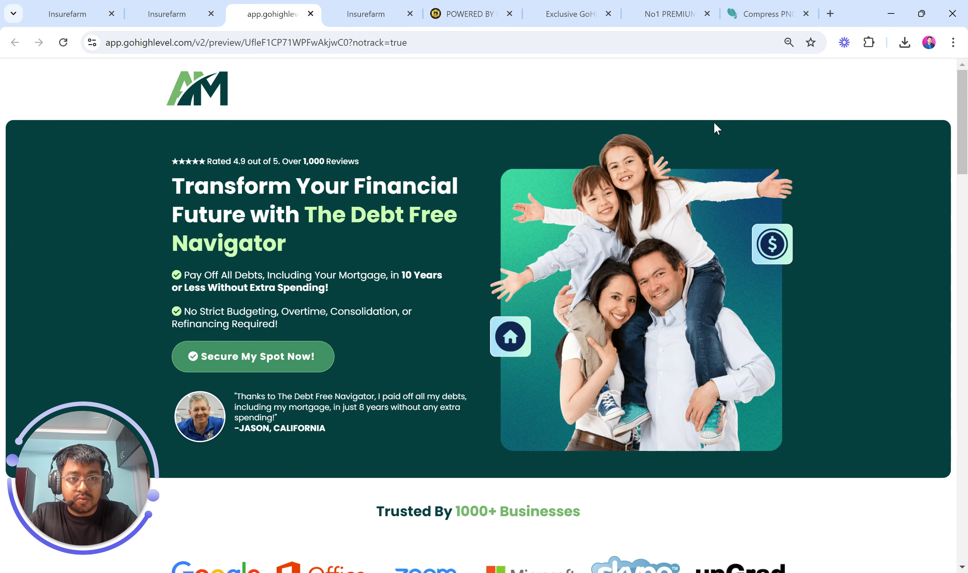
pyautogui.click(869, 42)
pyautogui.click(744, 152)
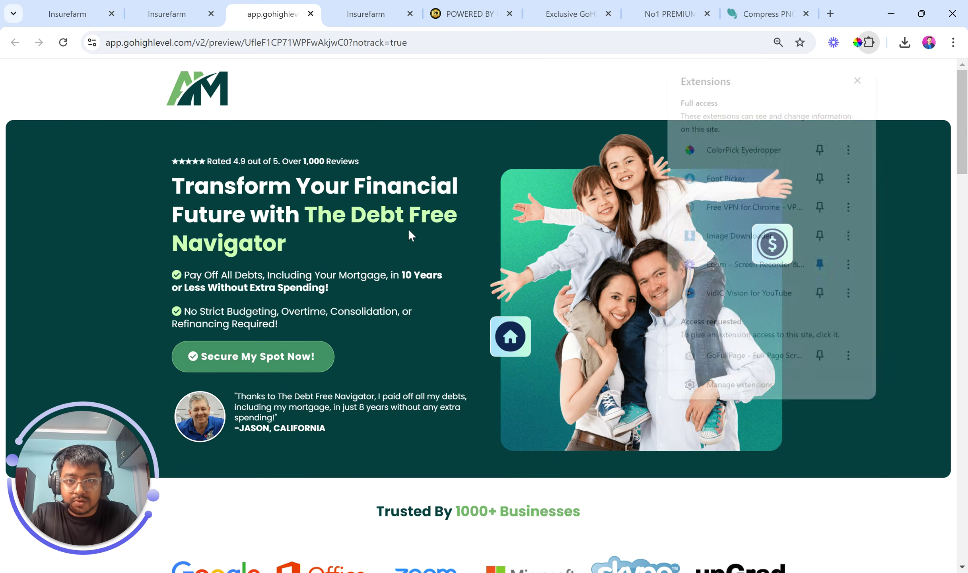
pyautogui.click(311, 215)
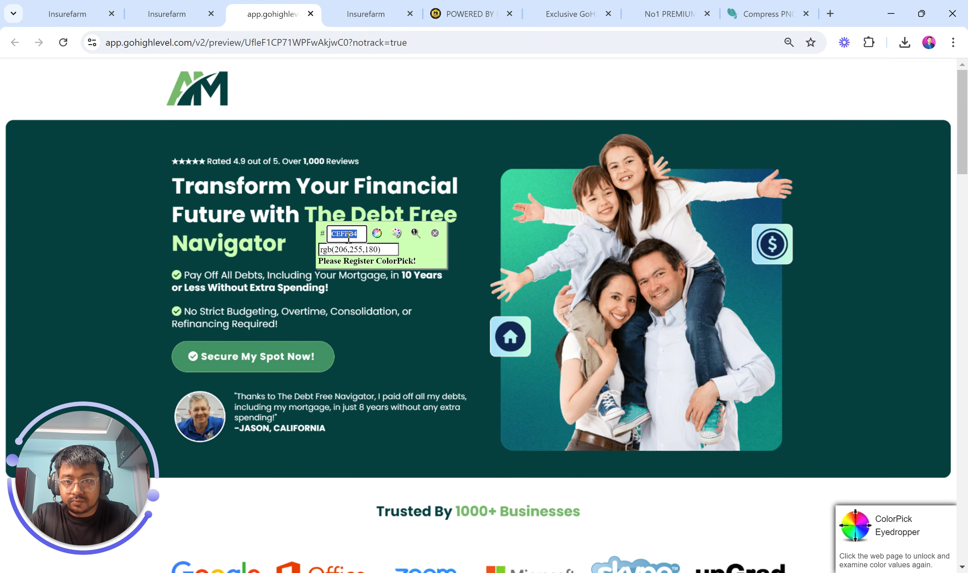
pyautogui.click(437, 234)
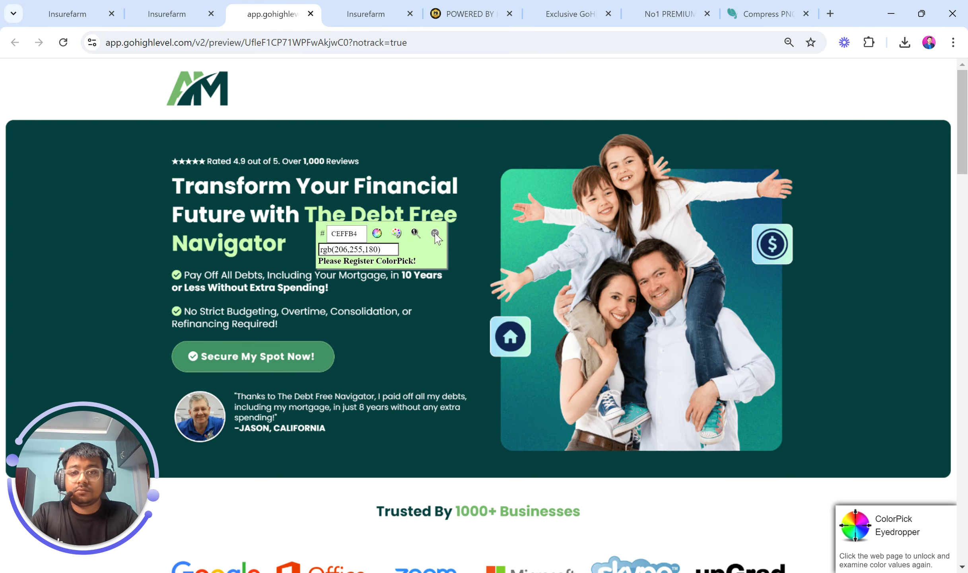
# Add the custom color #CEFFB4 and apply it as the headline's text color in the page builder
pyautogui.click(366, 14)
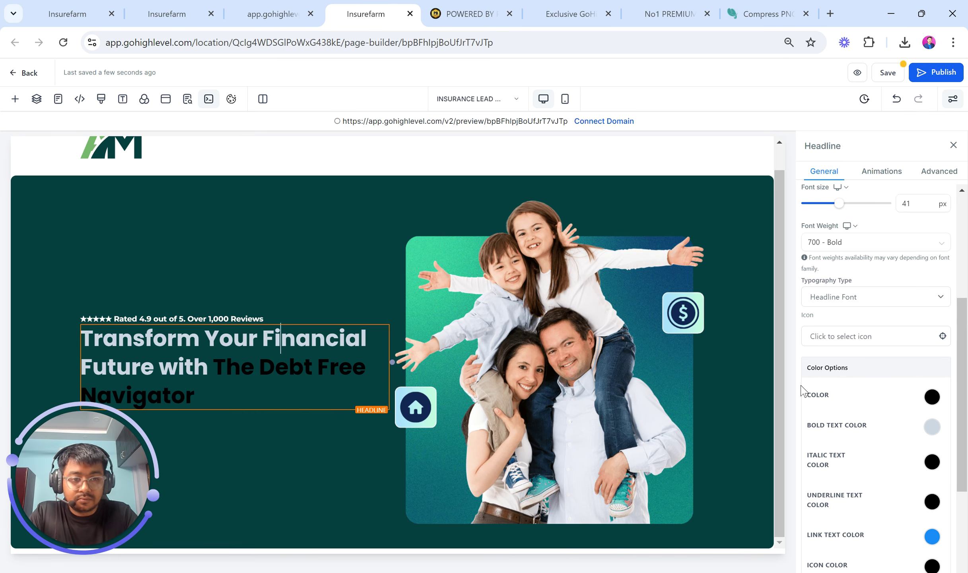
pyautogui.scroll(-3, 891, 374)
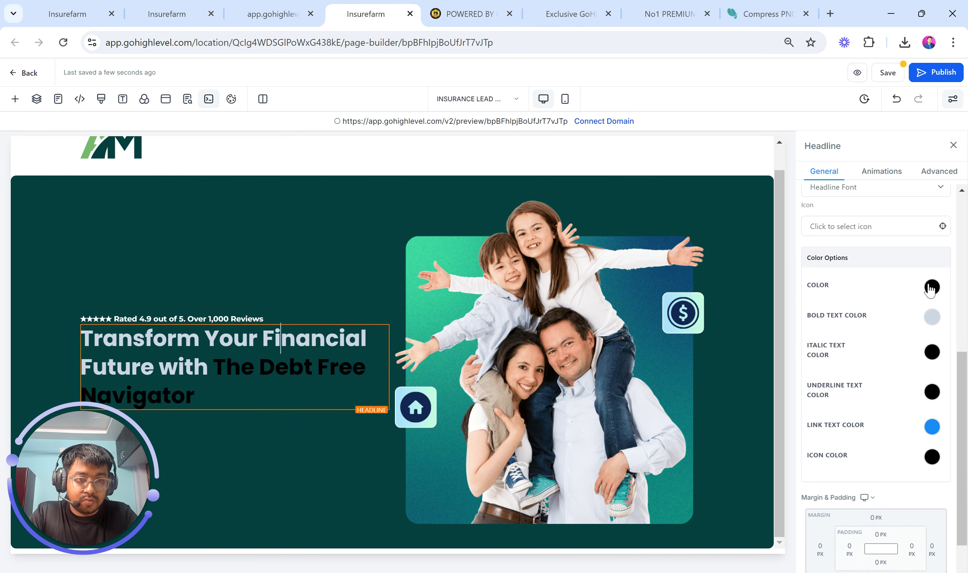
pyautogui.click(930, 287)
pyautogui.click(860, 380)
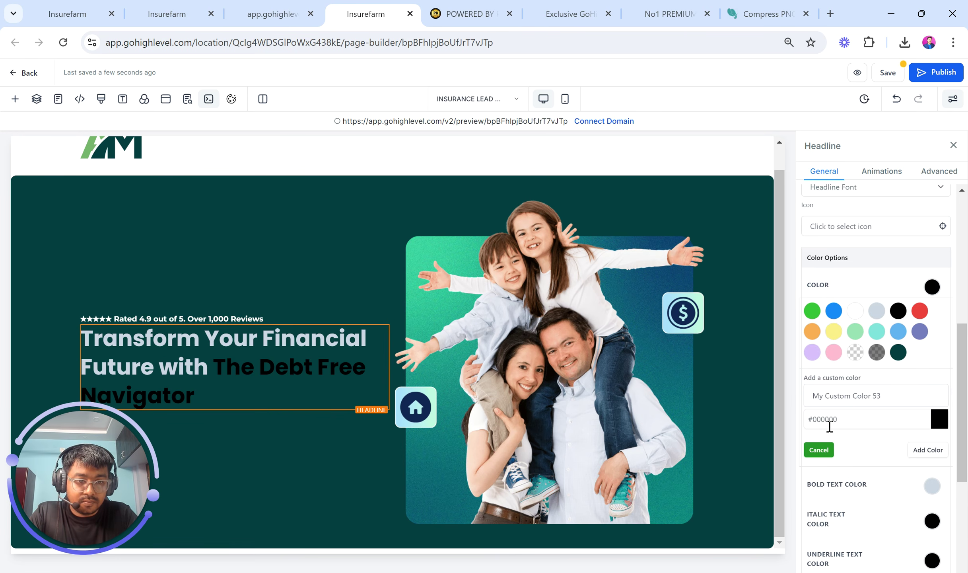
pyautogui.click(825, 414)
pyautogui.write('#CEFFB4')
pyautogui.click(919, 453)
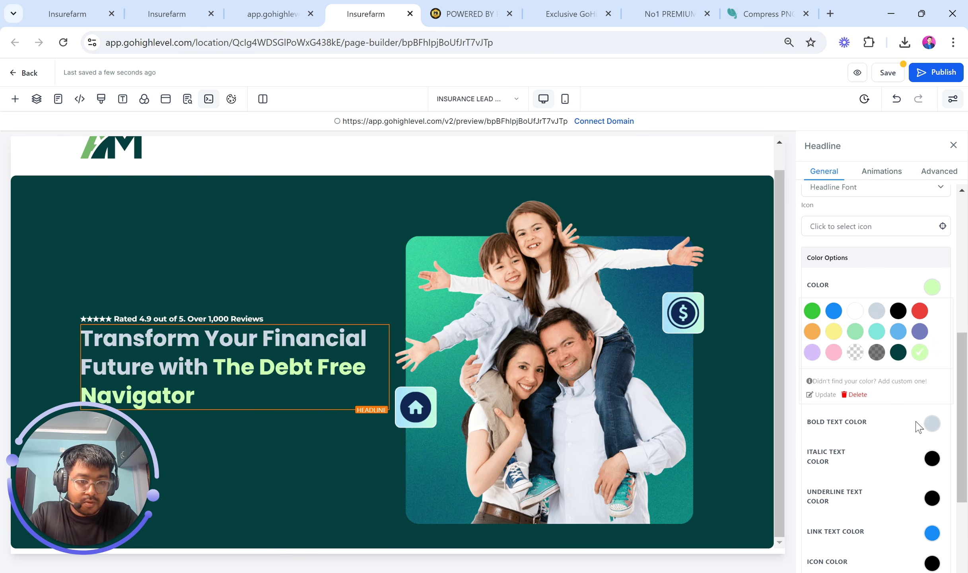
# Set the headline's bold text color to white and its top margin to 10 px
pyautogui.click(935, 426)
pyautogui.click(855, 447)
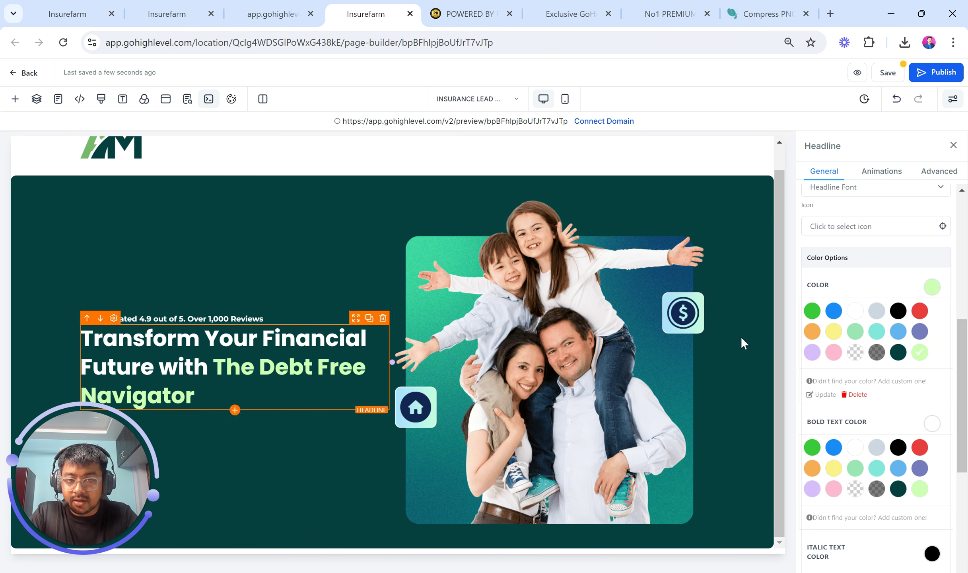
pyautogui.scroll(-5, 899, 457)
pyautogui.click(881, 473)
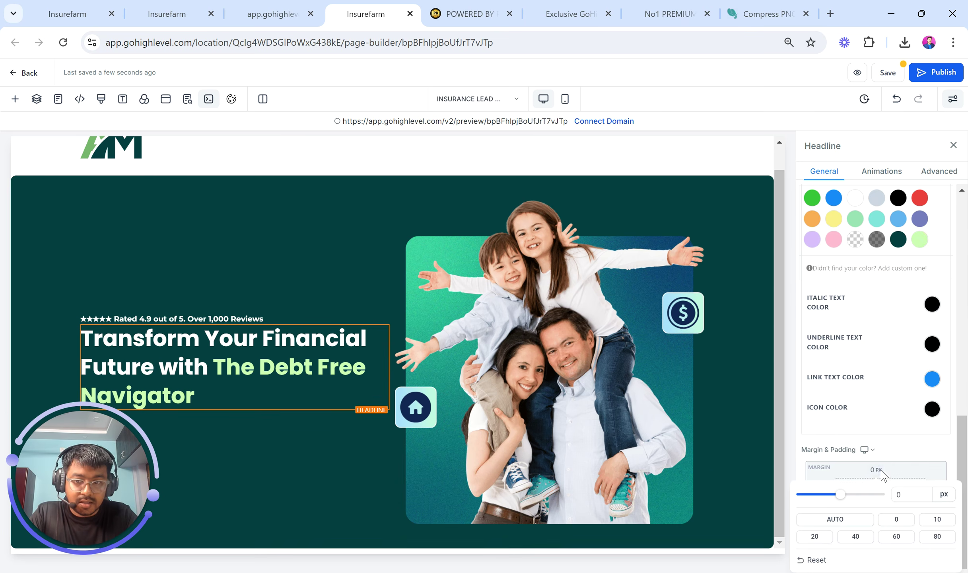
pyautogui.click(937, 519)
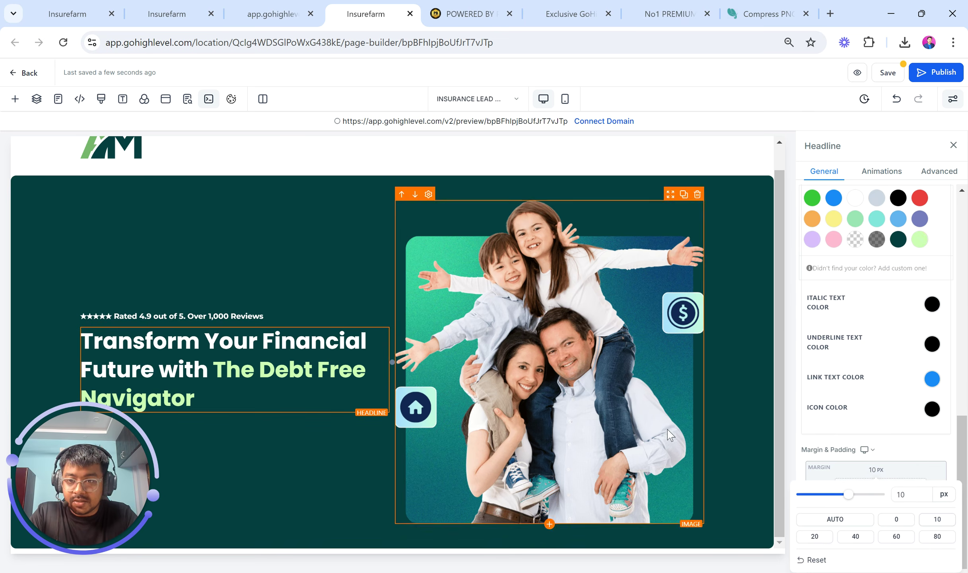
# Copy the "Pay Off All Debts" line from the preview and add a Sub-Headline element below the hero's headline
pyautogui.click(272, 14)
pyautogui.moveTo(186, 275); pyautogui.dragTo(346, 291)
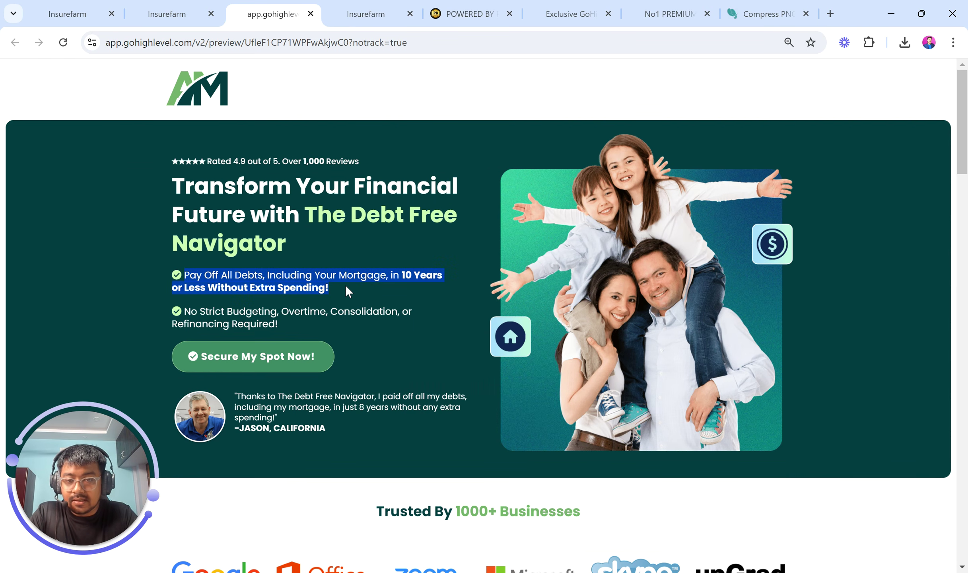
pyautogui.click(345, 285)
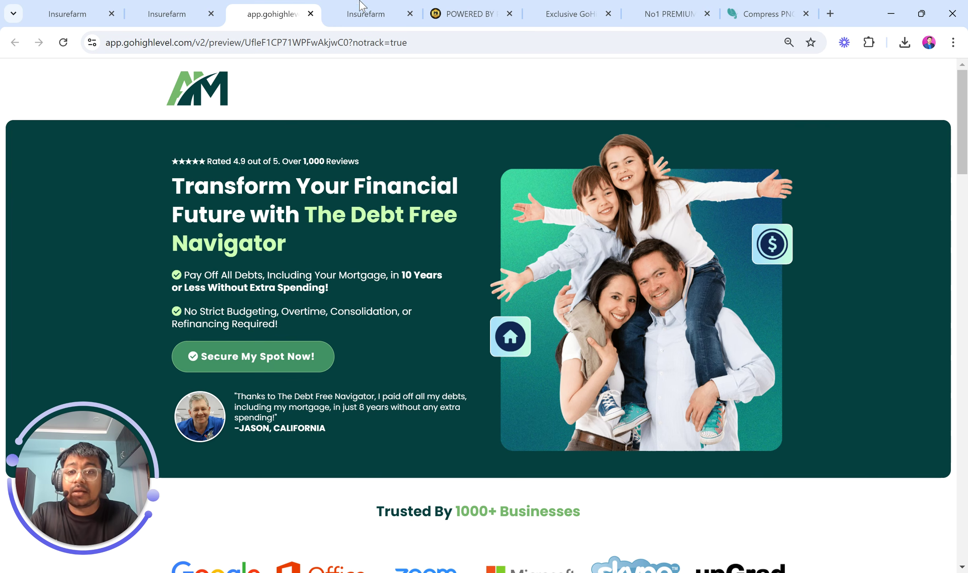
pyautogui.click(402, 8)
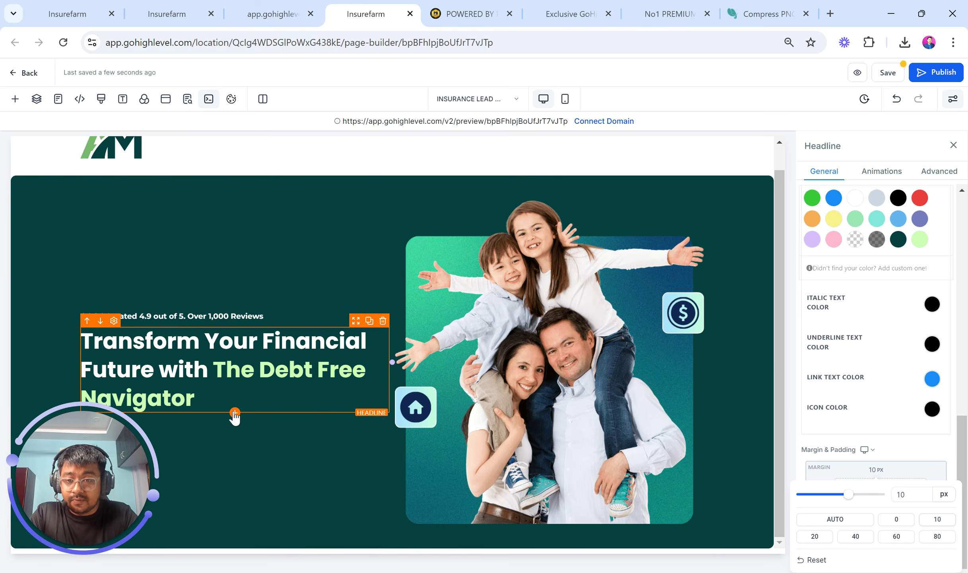
pyautogui.click(234, 413)
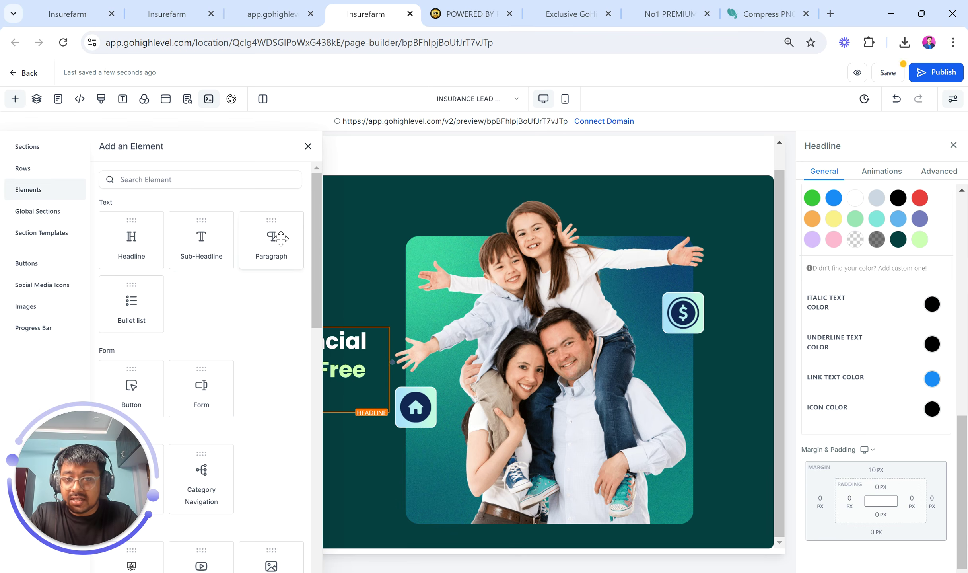
pyautogui.click(201, 239)
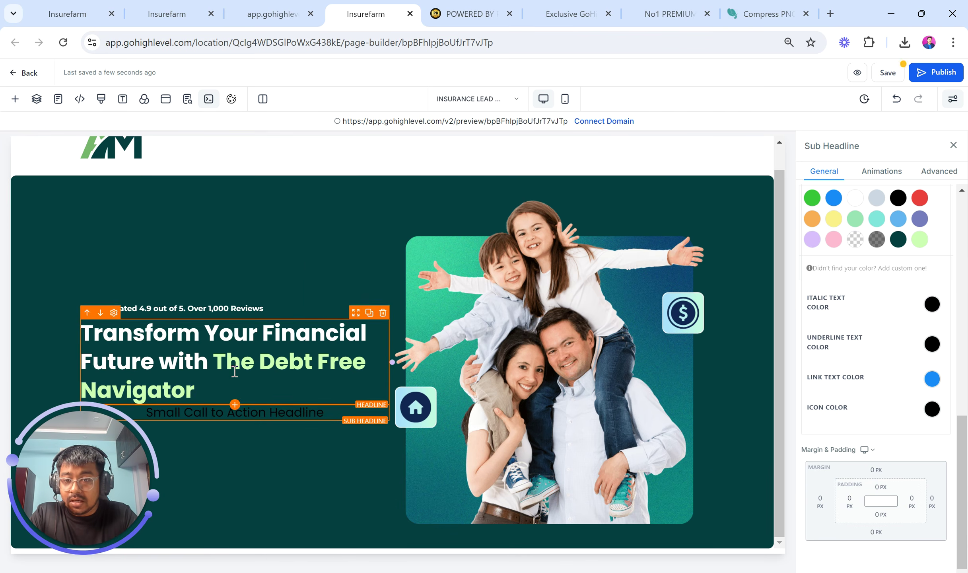
pyautogui.click(121, 101)
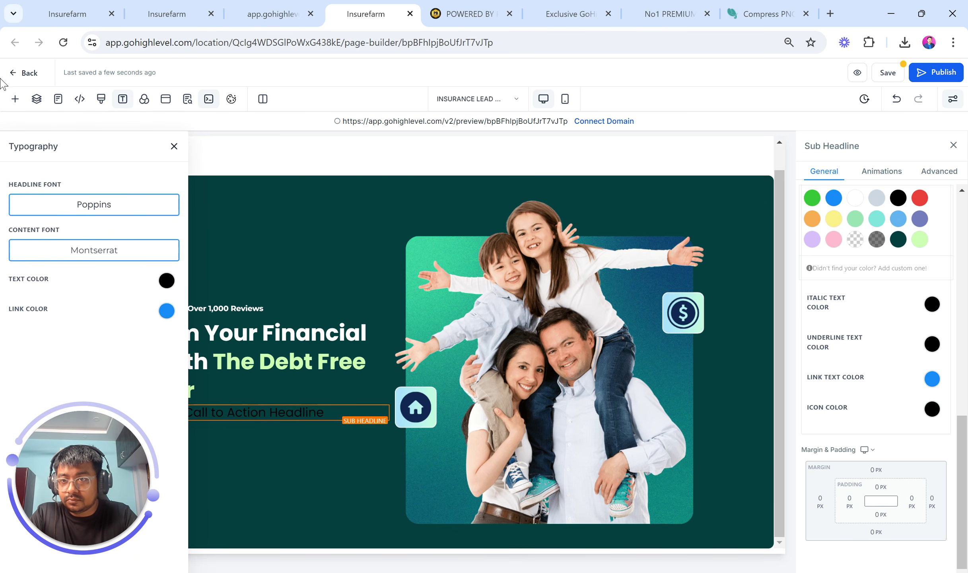
pyautogui.click(15, 99)
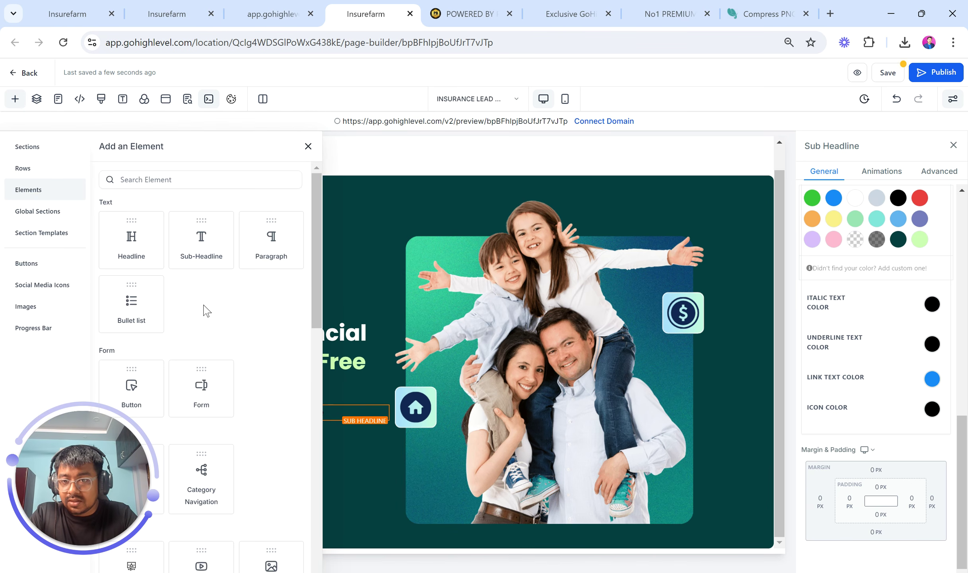
pyautogui.scroll(-1, 205, 310)
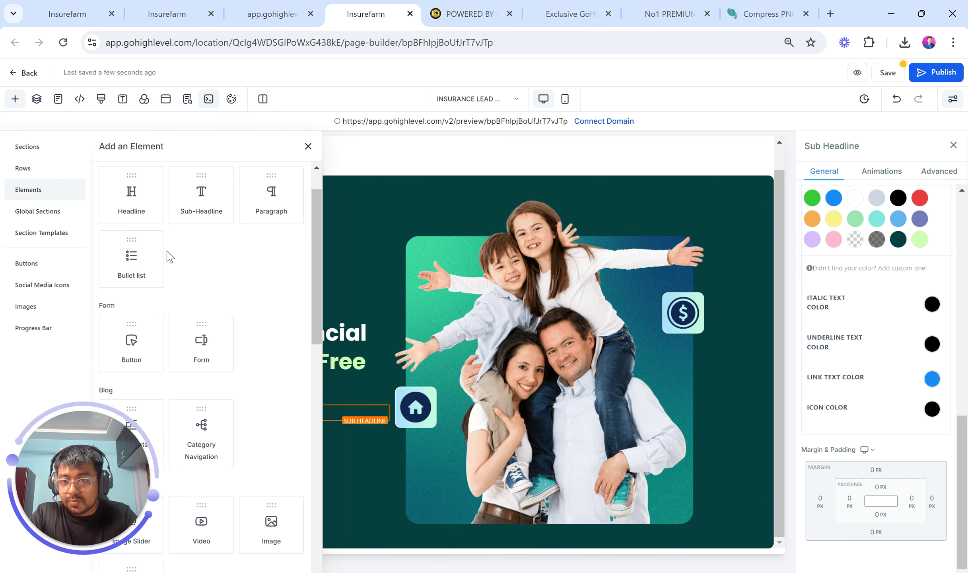
pyautogui.click(306, 152)
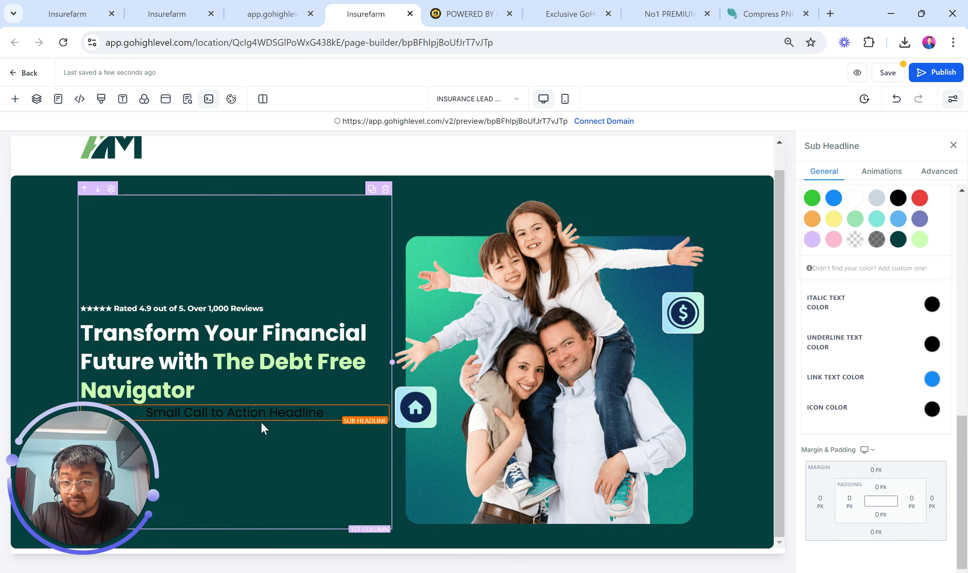
# Replace the sub-headline's text with "Pay Off All Debts, Including Your Mortgage, in 10 Years or Less Without Extra Spending!" and remove the extra line break
pyautogui.scroll(6, 875, 358)
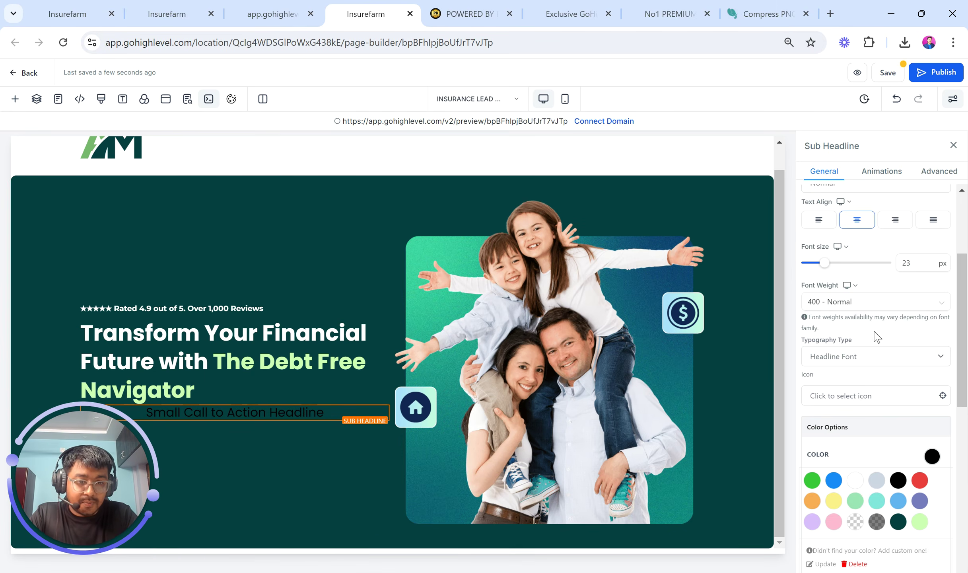
pyautogui.hotkey('ctrl', 'a')
pyautogui.write('Pay Off All Debts, Including Your Mortgage, in 7 Years or Less Without Extra Spending!')
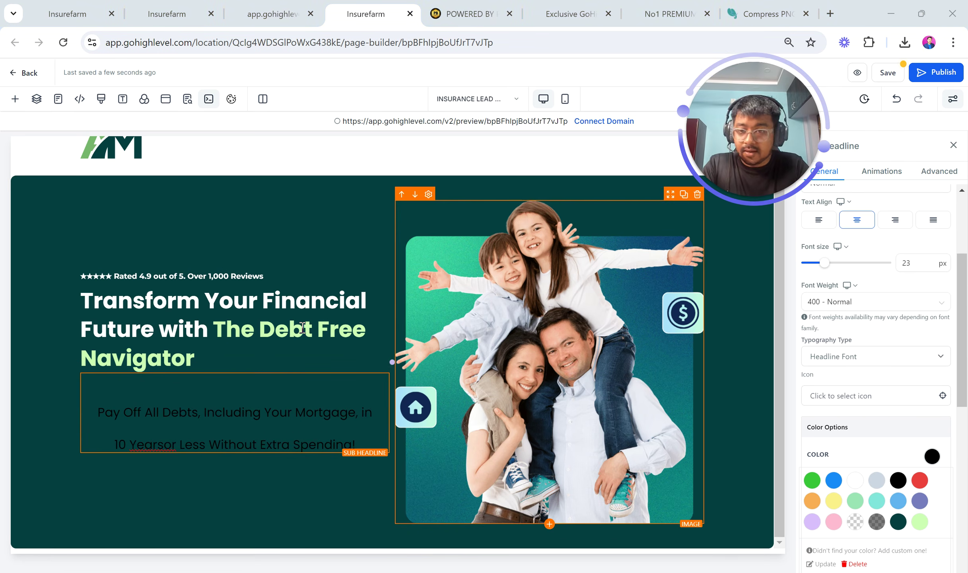
pyautogui.click(108, 447)
pyautogui.press('BackSpace')
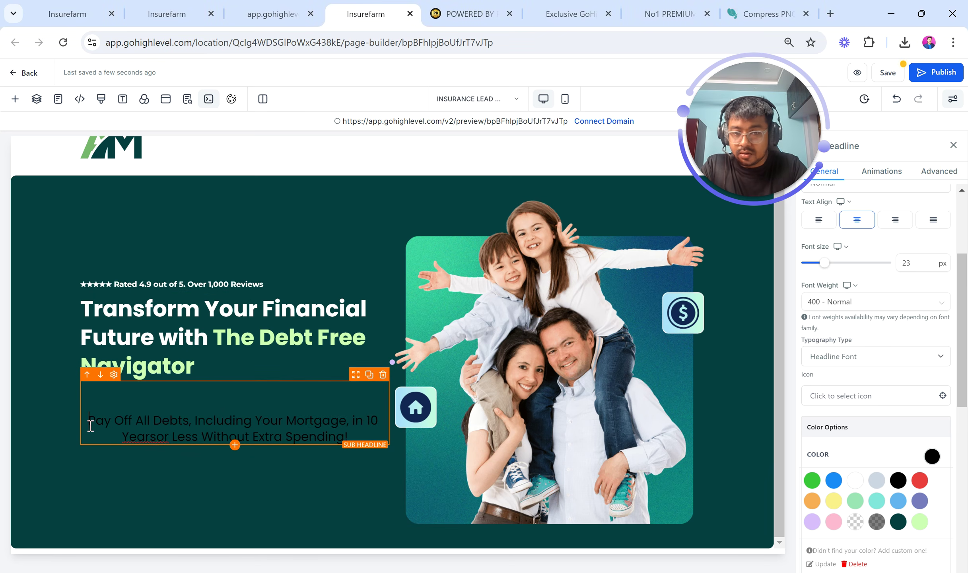
# Add the check-circle icon to the sub-headline and left-align its text
pyautogui.click(811, 397)
pyautogui.click(839, 422)
pyautogui.write('corr')
pyautogui.click(812, 451)
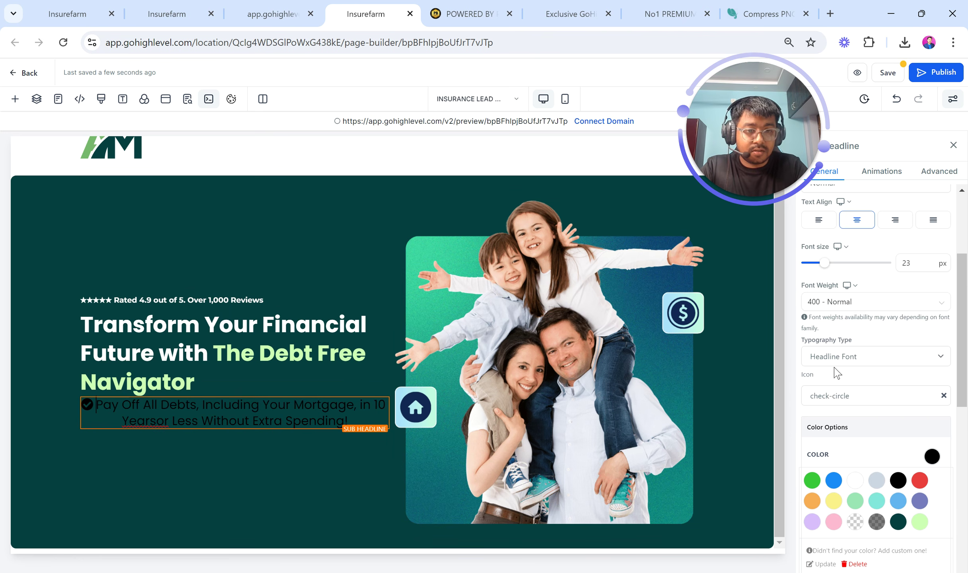
pyautogui.scroll(3, 828, 304)
pyautogui.click(819, 322)
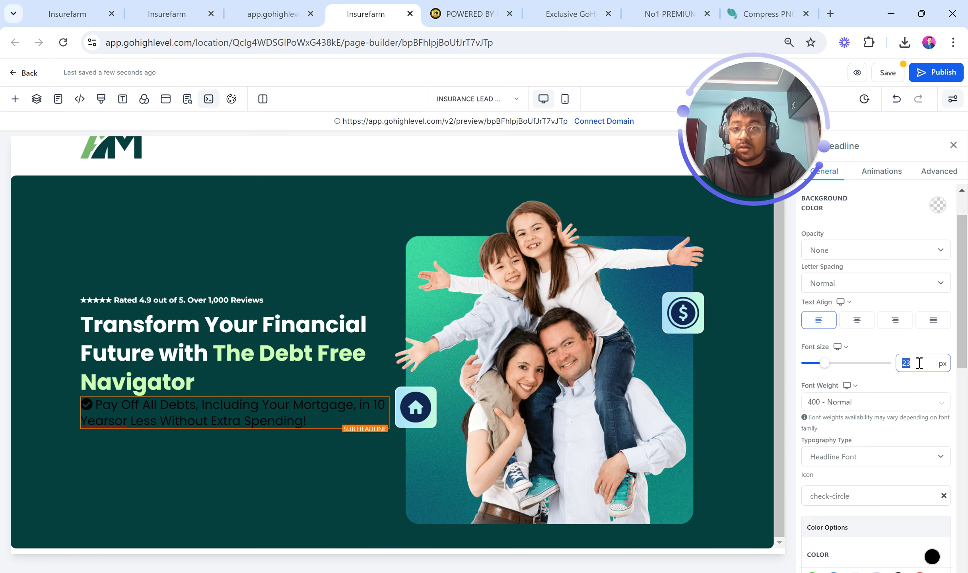
# Inspect the matching line's font in the preview with Font Picker and set the sub-headline's font size to 18 px
pyautogui.click(299, 12)
pyautogui.rightClick(252, 287)
pyautogui.scroll(-2, 314, 446)
pyautogui.click(309, 476)
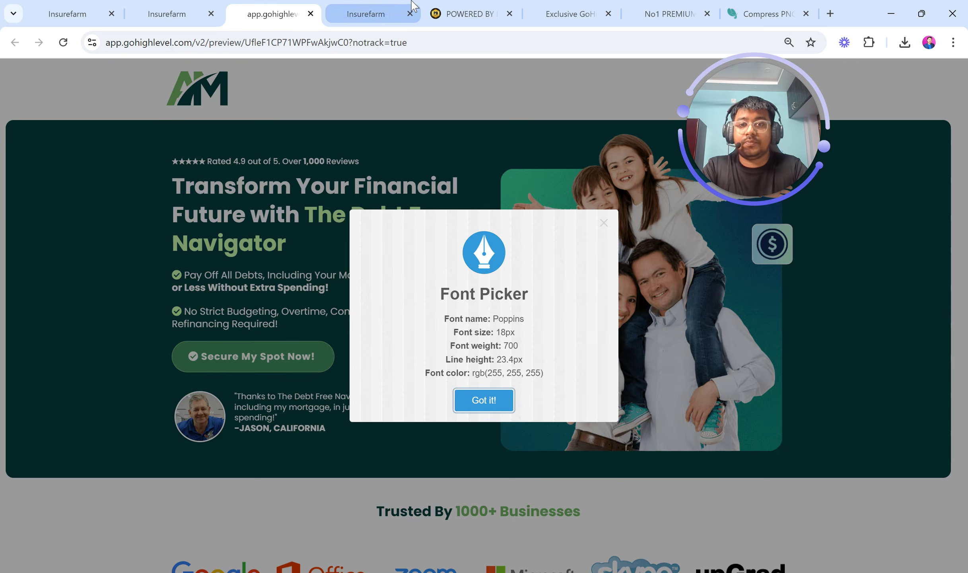
pyautogui.click(366, 14)
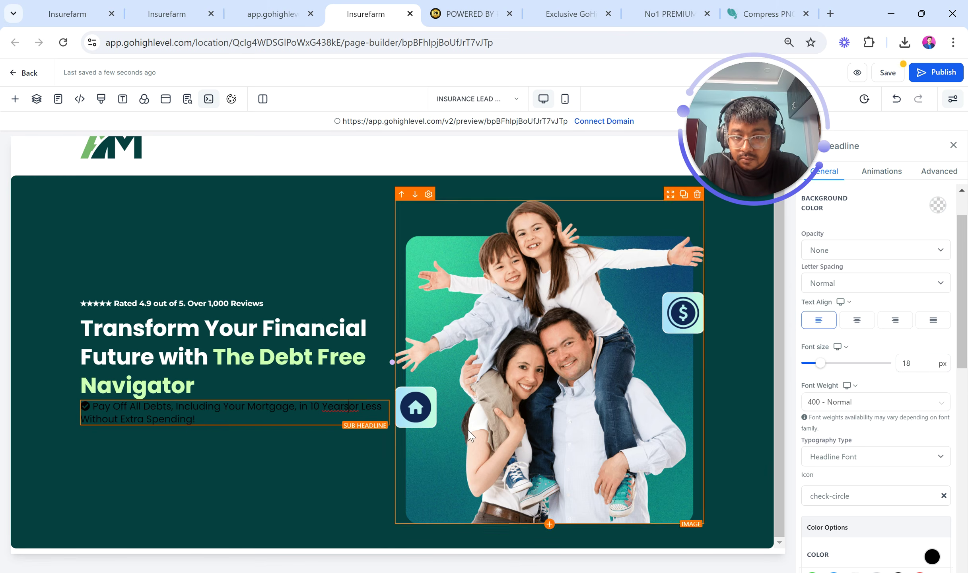
# Compare the sub-headline with the preview and break its text after "10 Years" so "or Less Without Extra Spending!" starts a new line
pyautogui.click(319, 7)
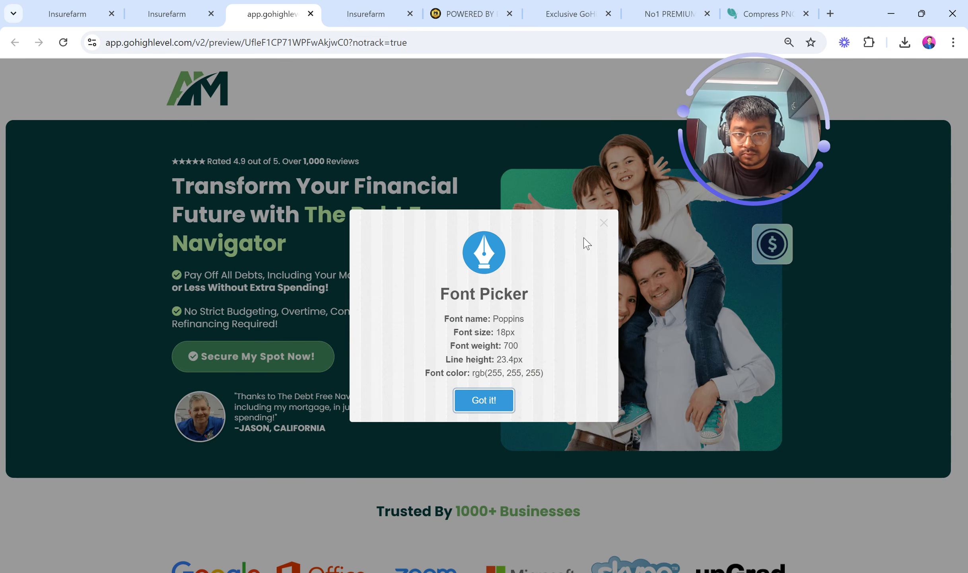
pyautogui.click(604, 223)
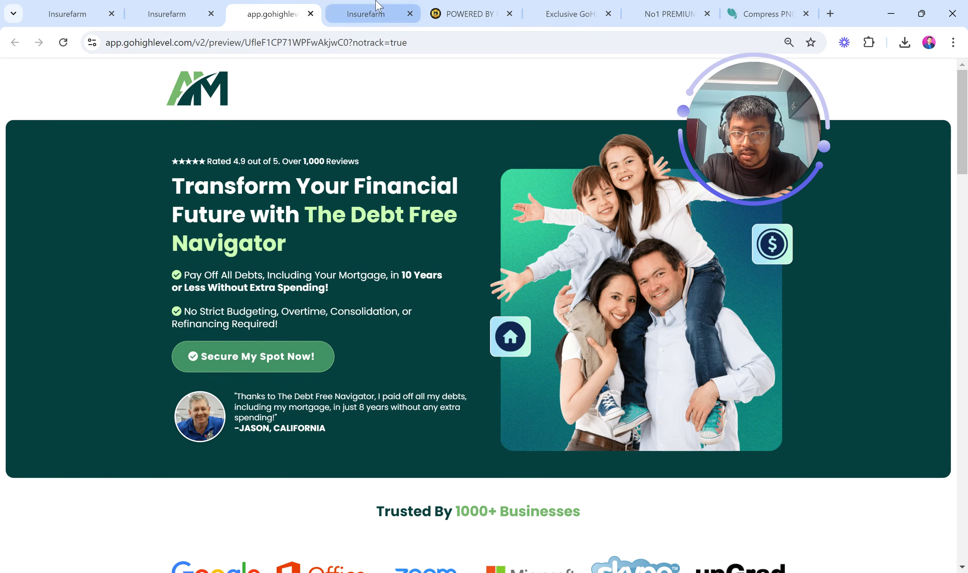
pyautogui.click(366, 13)
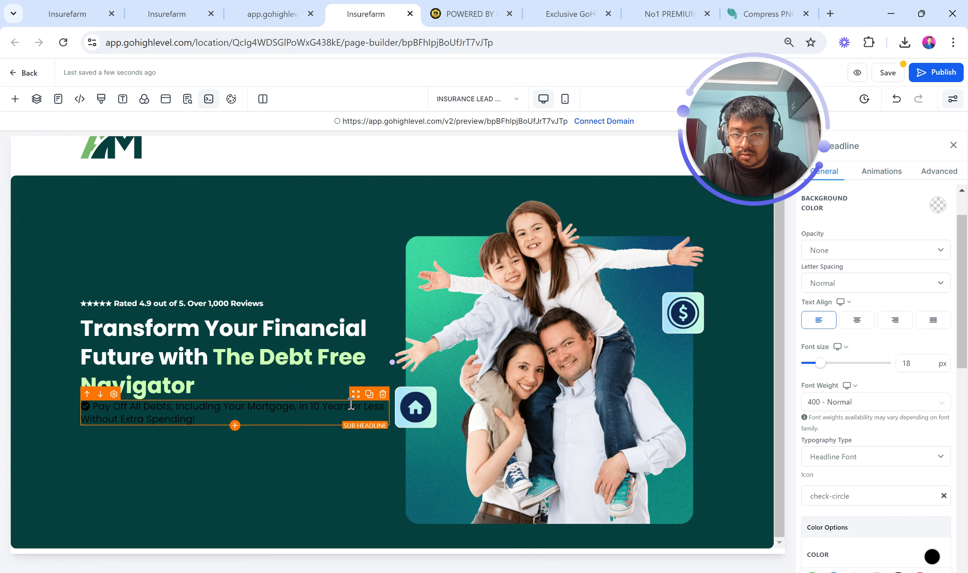
pyautogui.click(270, 14)
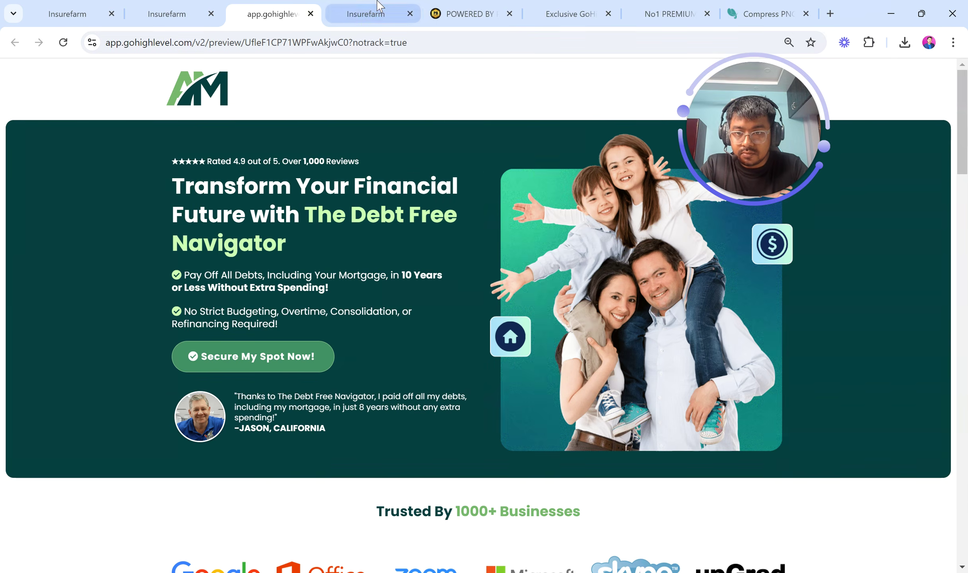
pyautogui.click(375, 12)
# Set the sub-headline's text color to white and its icon color to the custom light green
pyautogui.scroll(-5, 915, 398)
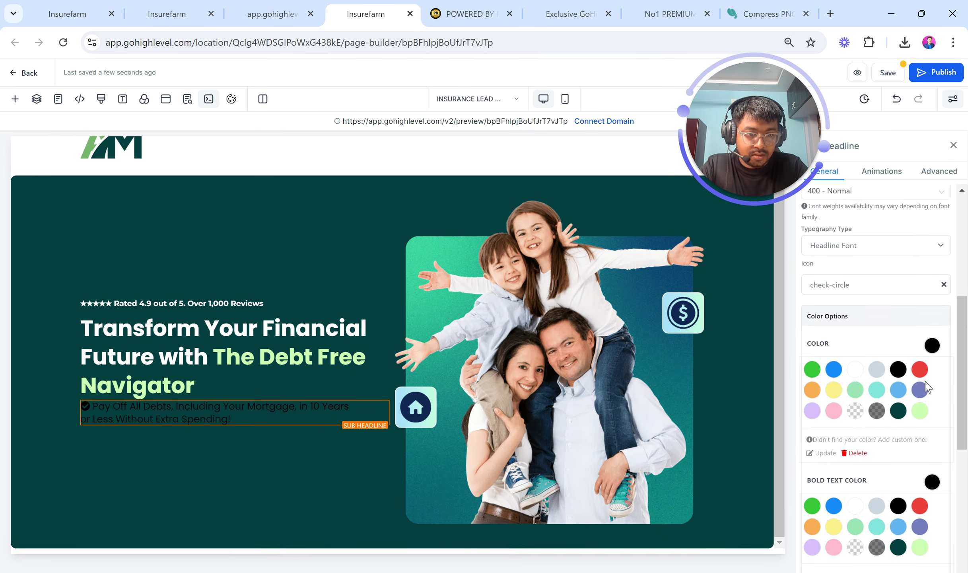
pyautogui.click(855, 369)
pyautogui.scroll(-6, 871, 437)
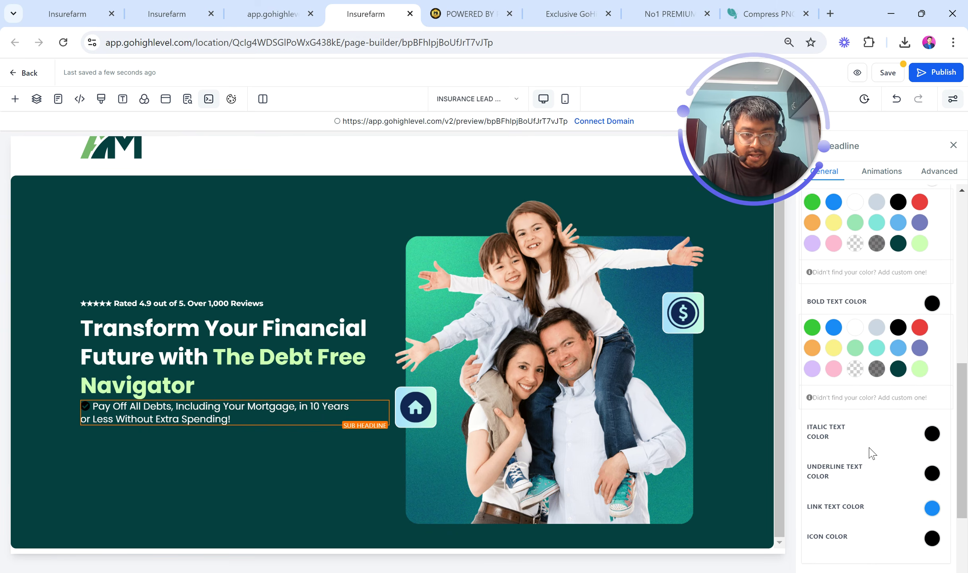
pyautogui.click(932, 437)
pyautogui.click(919, 501)
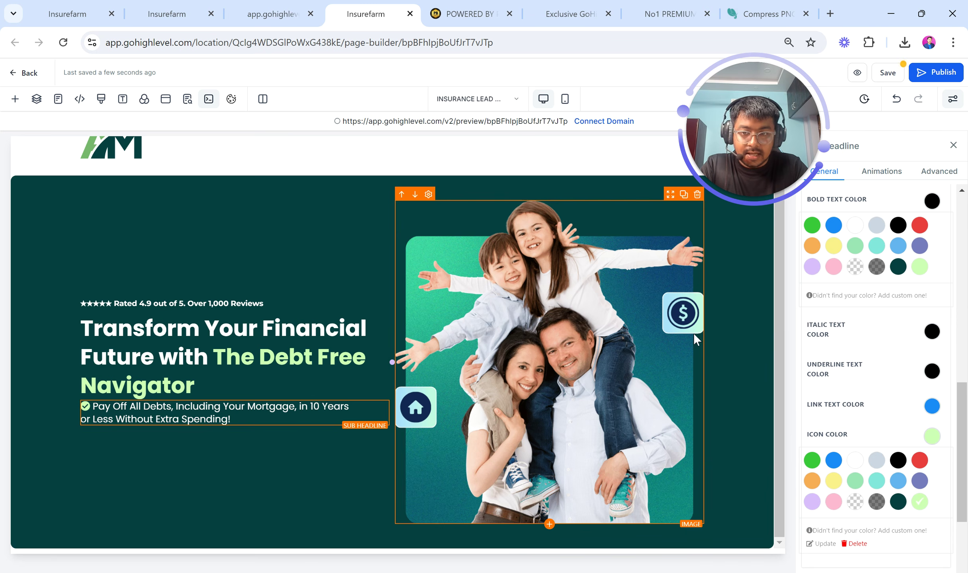
pyautogui.scroll(4, 911, 338)
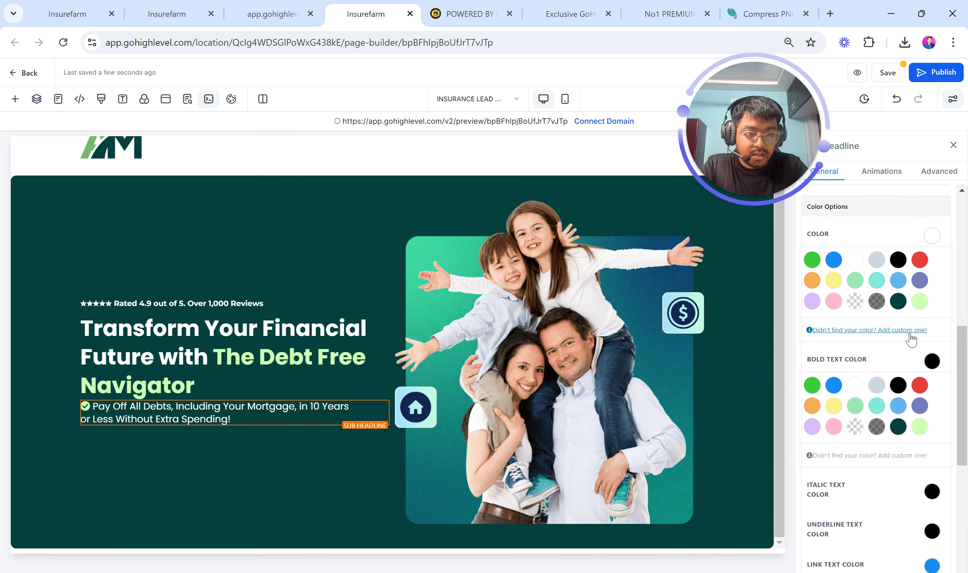
# Set the sub-headline's bold text color to white and bold "10 Years or Less Without Extra Spending!"
pyautogui.click(852, 385)
pyautogui.click(279, 14)
pyautogui.click(383, 8)
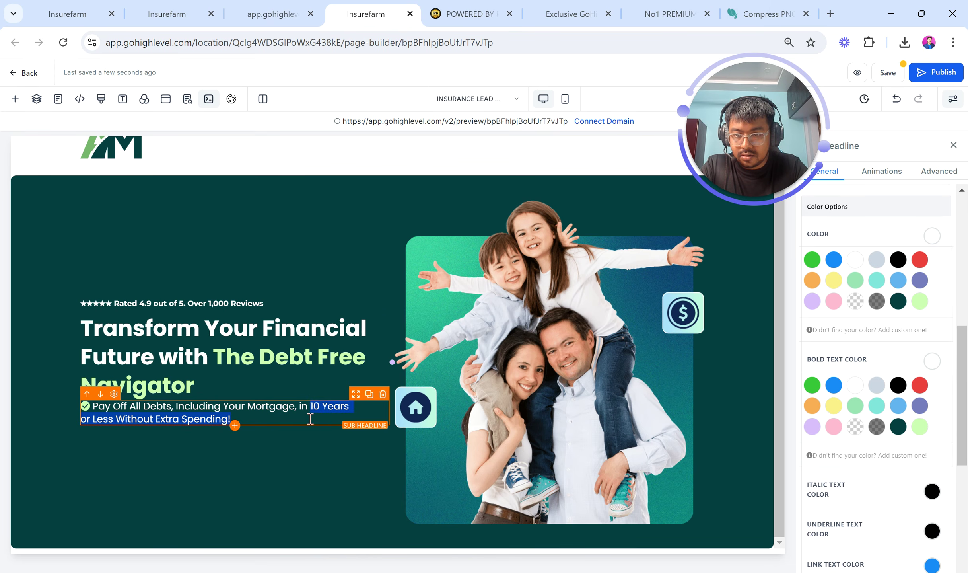
pyautogui.moveTo(311, 409); pyautogui.dragTo(310, 419)
pyautogui.click(246, 443)
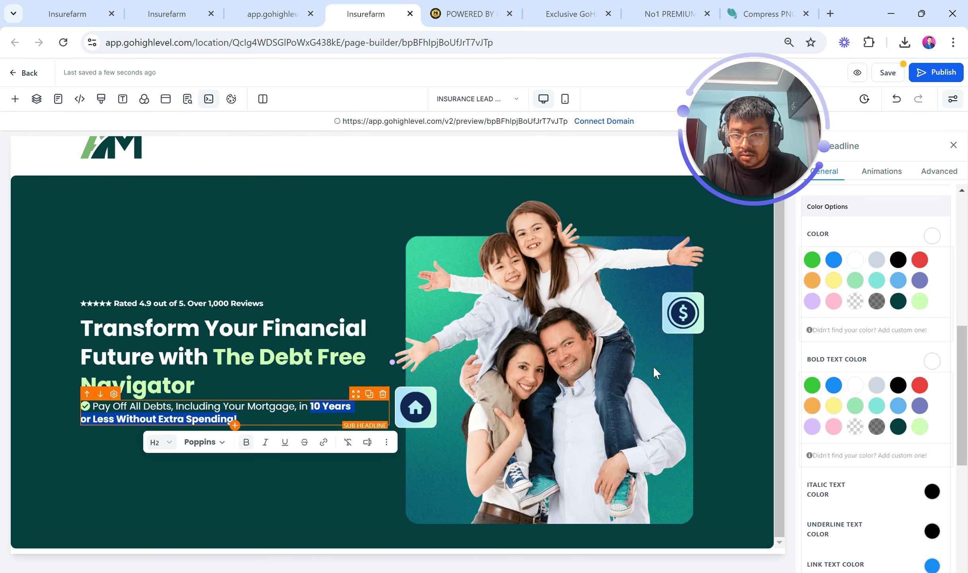
# Set the sub-headline's top margin to 10 px
pyautogui.scroll(6, 832, 374)
pyautogui.scroll(2, 859, 318)
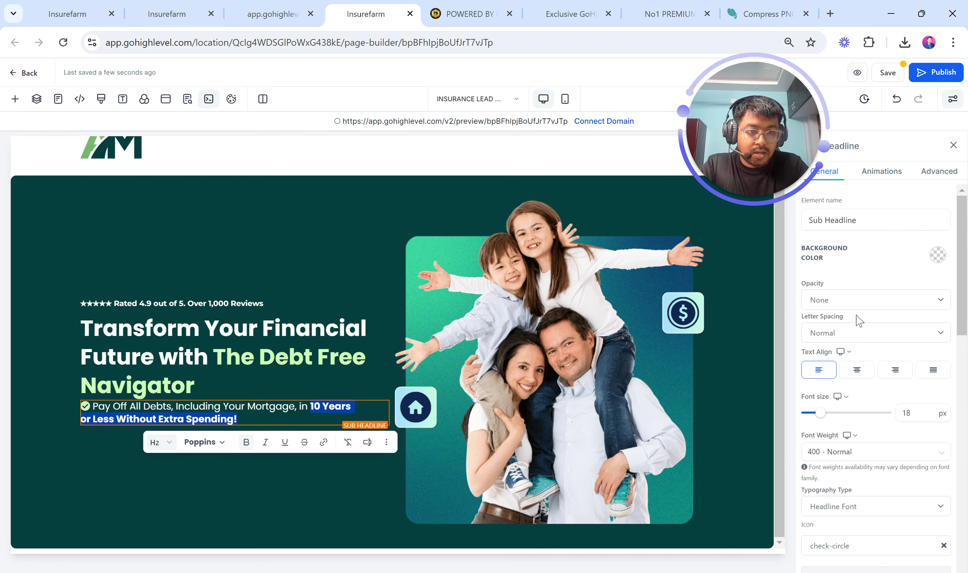
pyautogui.scroll(-12, 866, 442)
pyautogui.click(874, 471)
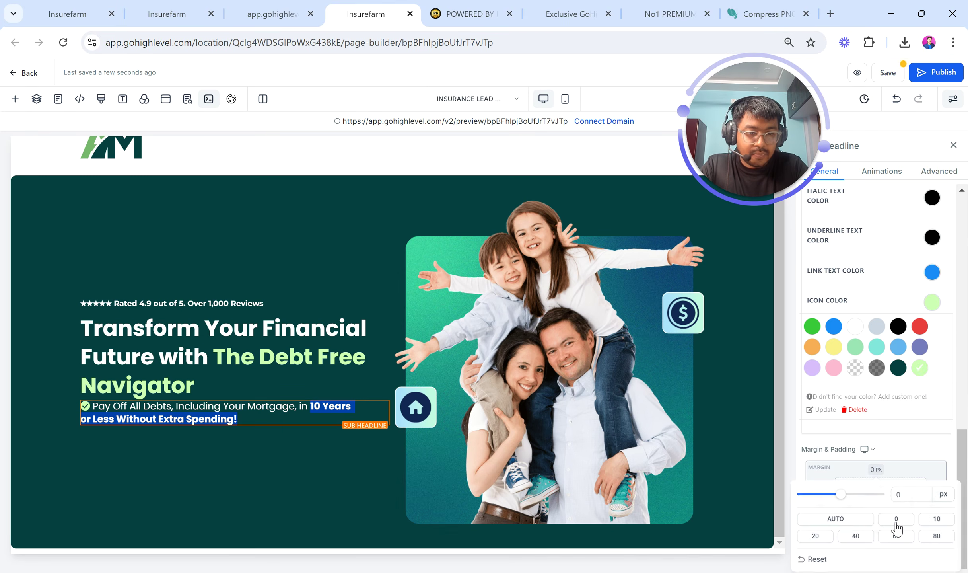
pyautogui.click(937, 519)
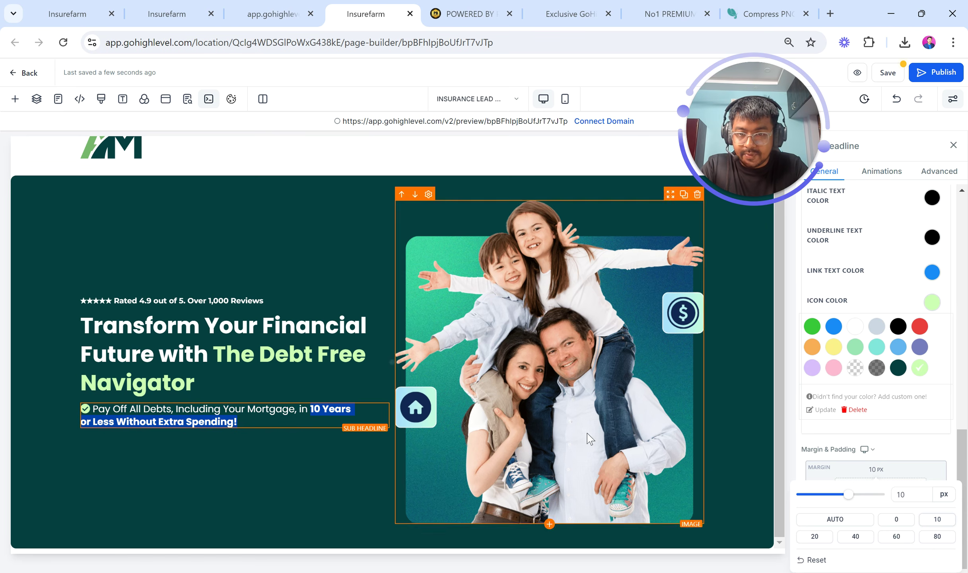
# Duplicate the sub-headline and copy the "No Strict Budgeting" bullet's text from the preview page
pyautogui.click(369, 396)
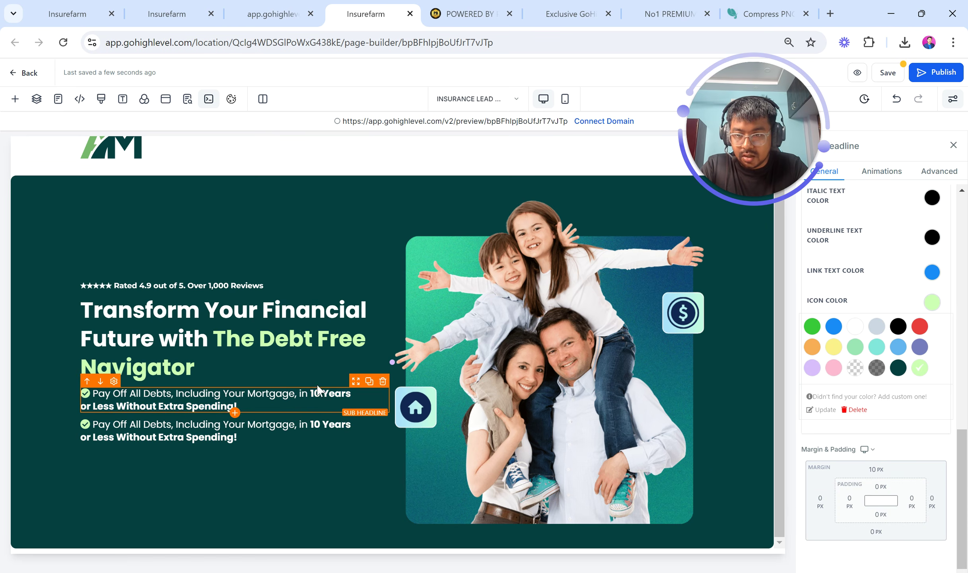
pyautogui.click(292, 7)
pyautogui.moveTo(185, 311); pyautogui.dragTo(287, 331)
pyautogui.hotkey('ctrl', 'c')
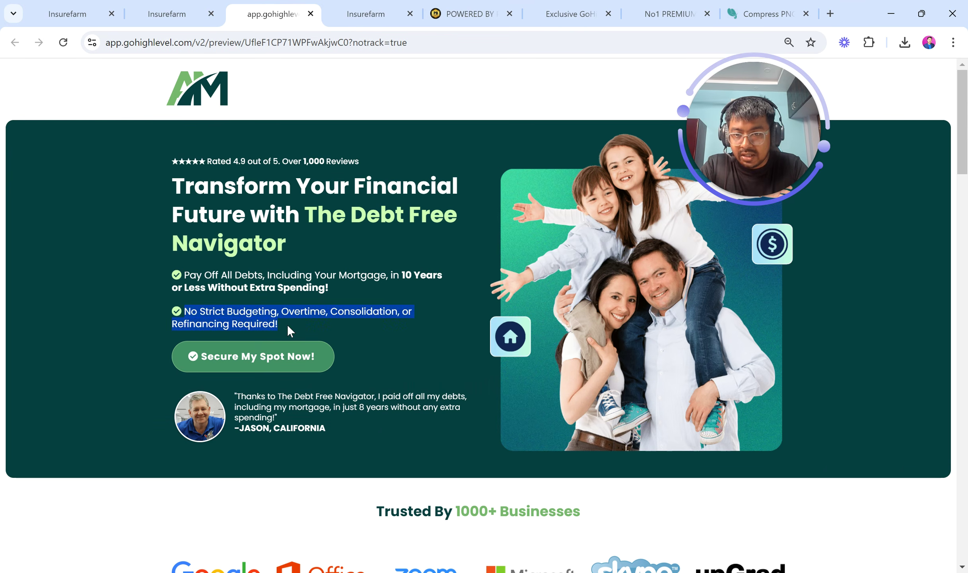
# Replace the duplicated sub-headline's text with "No Strict Budgeting, Overtime, Consolidation, or Refinancing Required!" and remove the blank lines before it
pyautogui.click(366, 8)
pyautogui.click(235, 443)
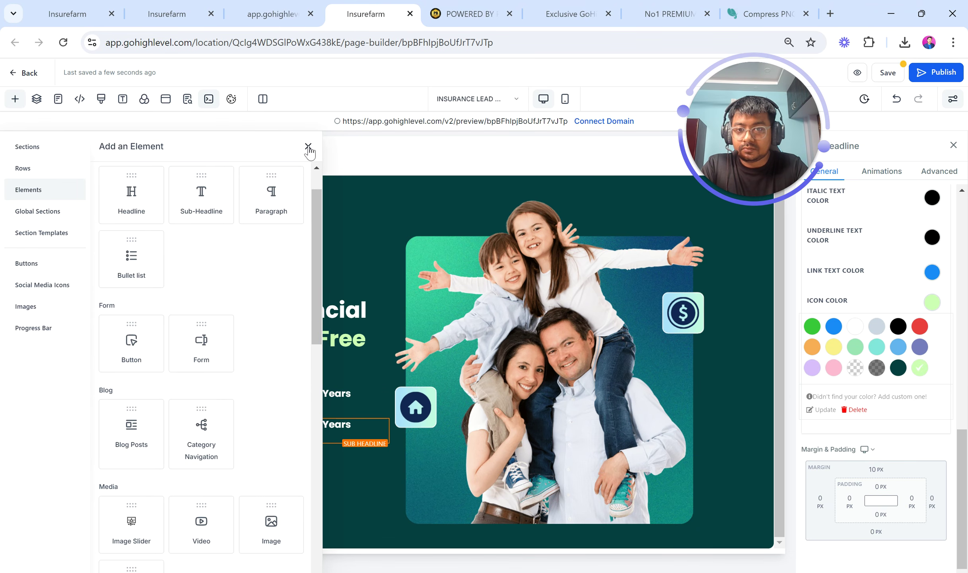
pyautogui.click(309, 148)
pyautogui.moveTo(237, 435); pyautogui.dragTo(82, 423)
pyautogui.hotkey('ctrl', 'v')
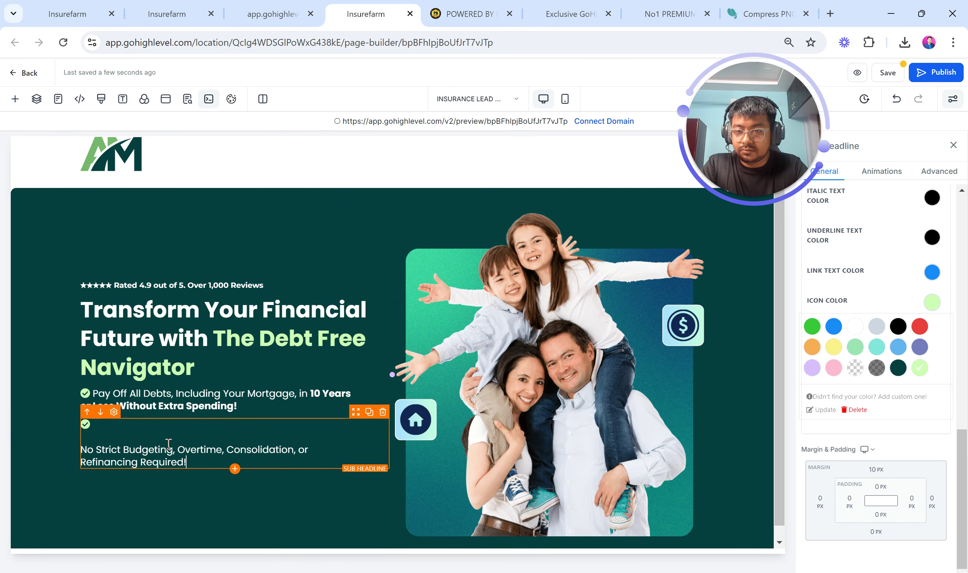
pyautogui.click(84, 452)
pyautogui.press('BackSpace')
pyautogui.press('BackSpace')
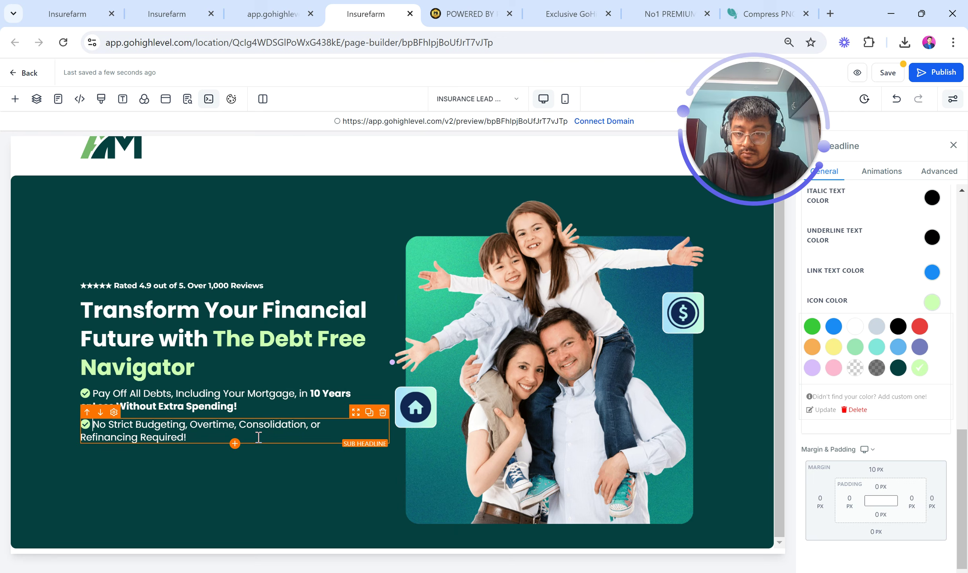
pyautogui.click(420, 314)
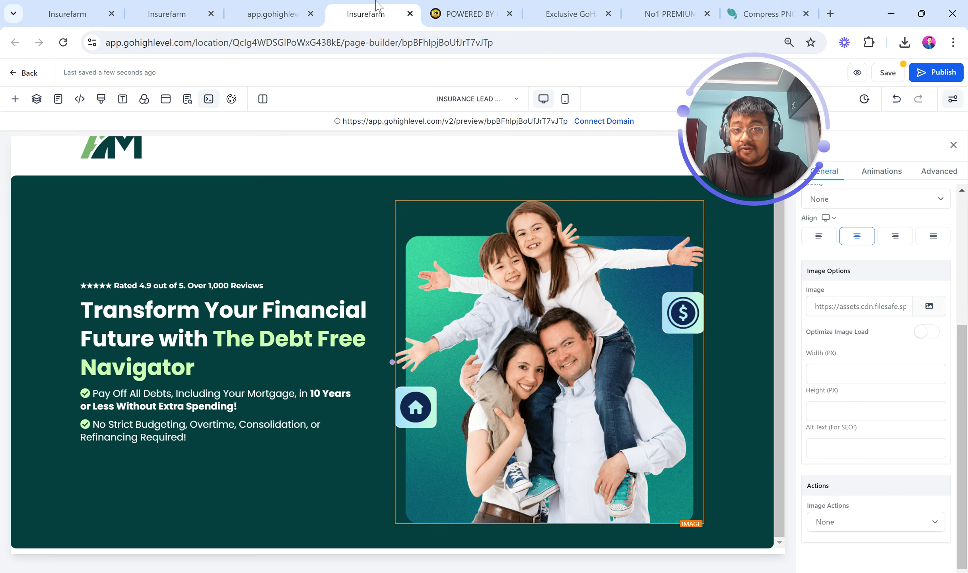
# Inspect the review line's font in the preview with Font Picker and remove the bold from the matching paragraph
pyautogui.click(274, 14)
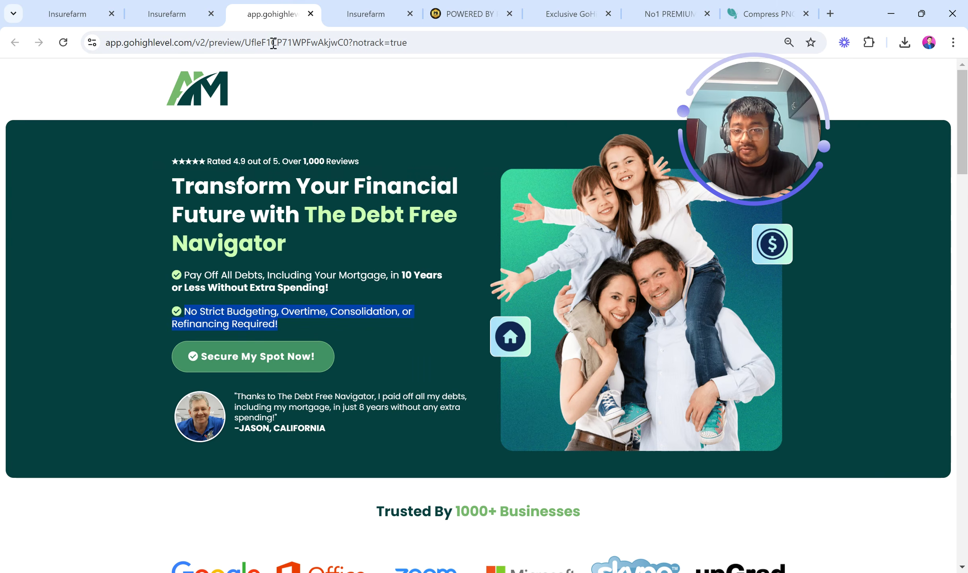
pyautogui.rightClick(269, 165)
pyautogui.click(334, 430)
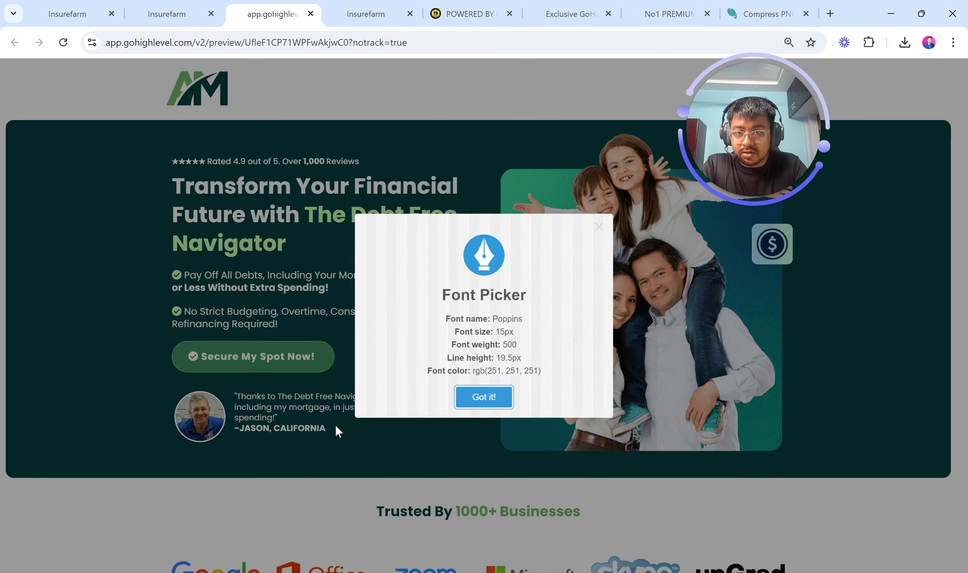
pyautogui.click(366, 14)
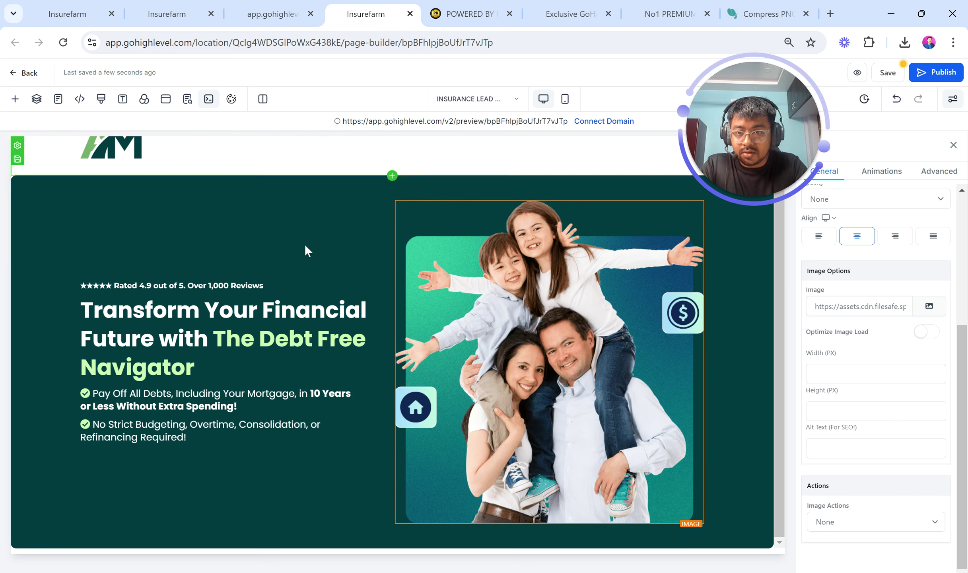
pyautogui.click(259, 285)
pyautogui.hotkey('ctrl', 'a')
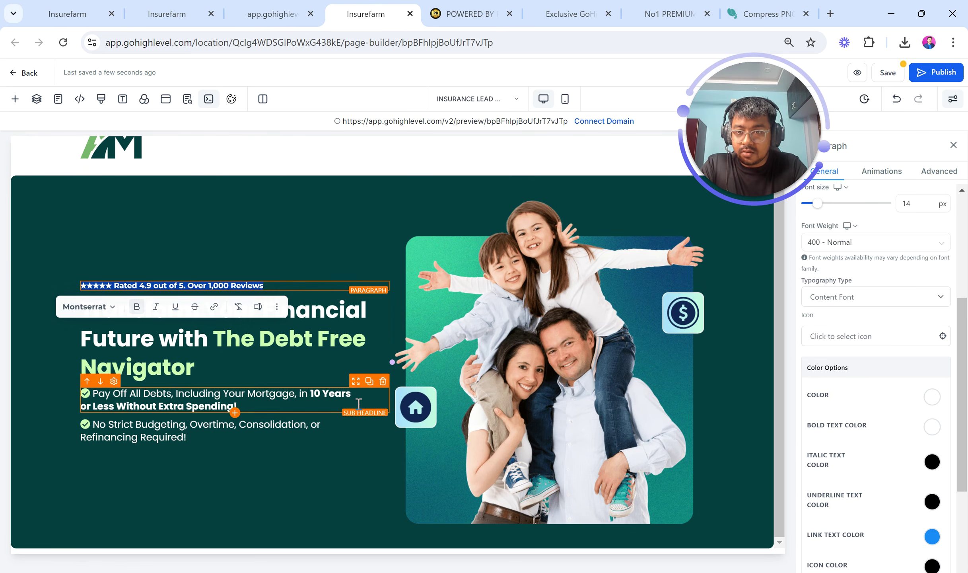
pyautogui.click(137, 307)
pyautogui.click(216, 365)
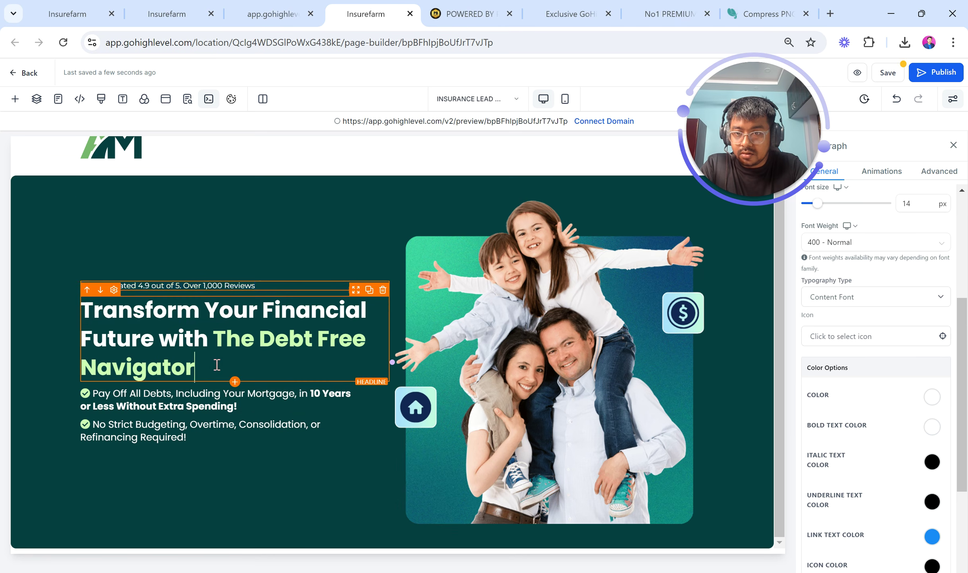
# Dismiss the preview's Font Picker result and set the funnel page's content font to Poppins
pyautogui.click(269, 278)
pyautogui.click(318, 2)
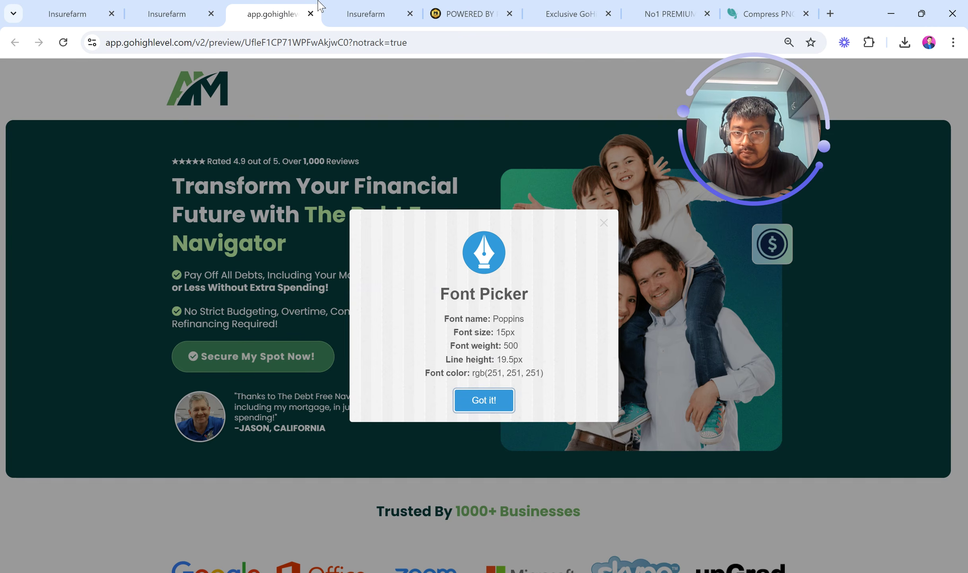
pyautogui.click(604, 221)
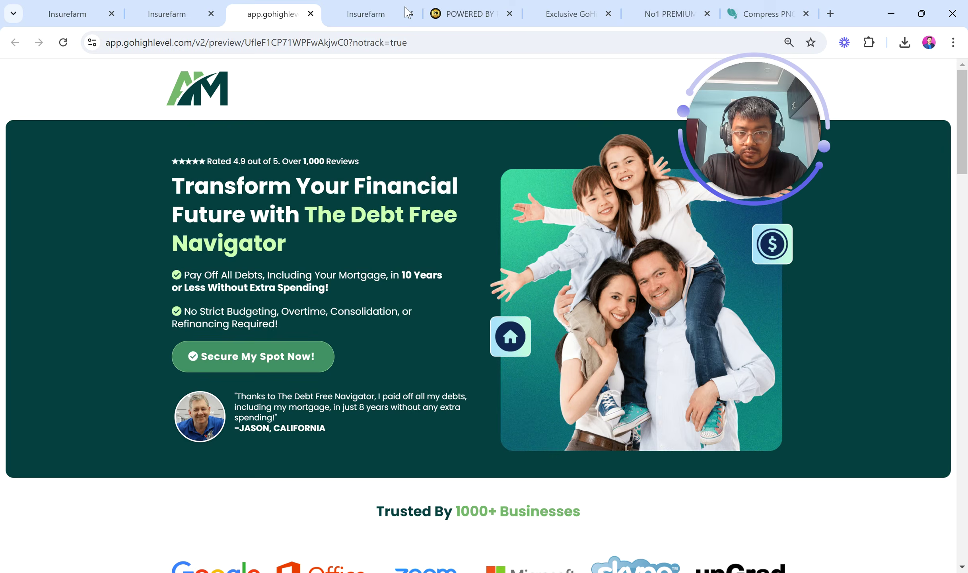
pyautogui.click(366, 14)
pyautogui.click(258, 286)
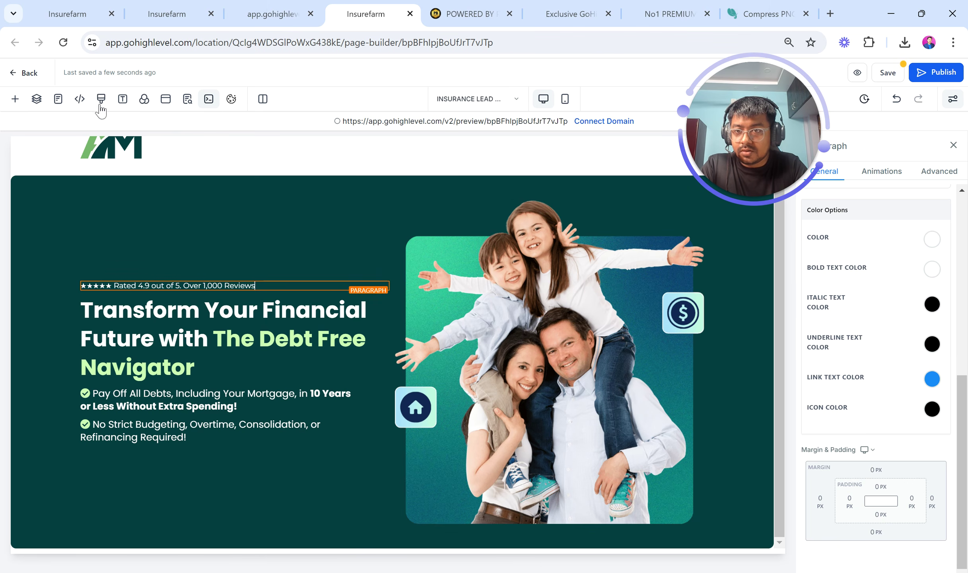
pyautogui.click(124, 100)
pyautogui.click(100, 252)
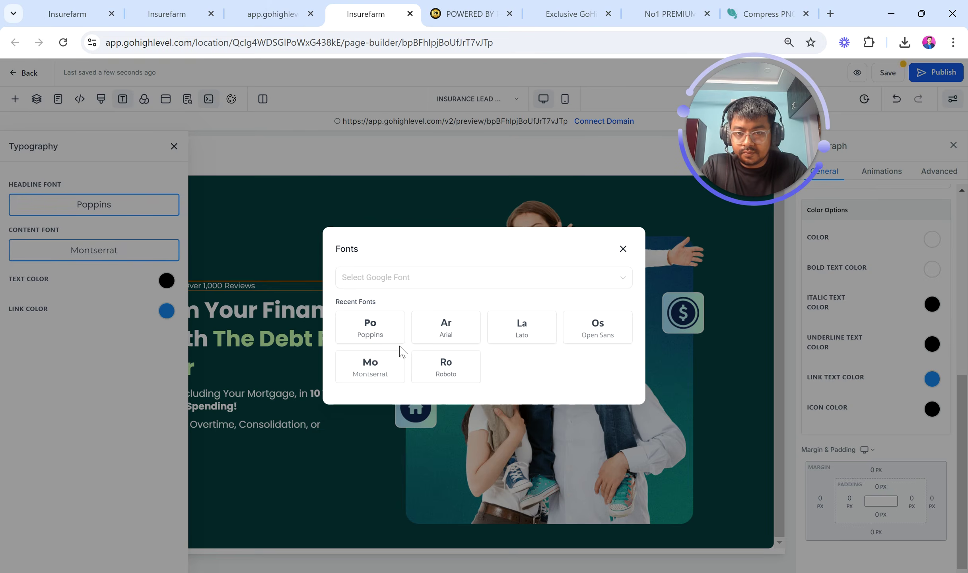
pyautogui.click(368, 331)
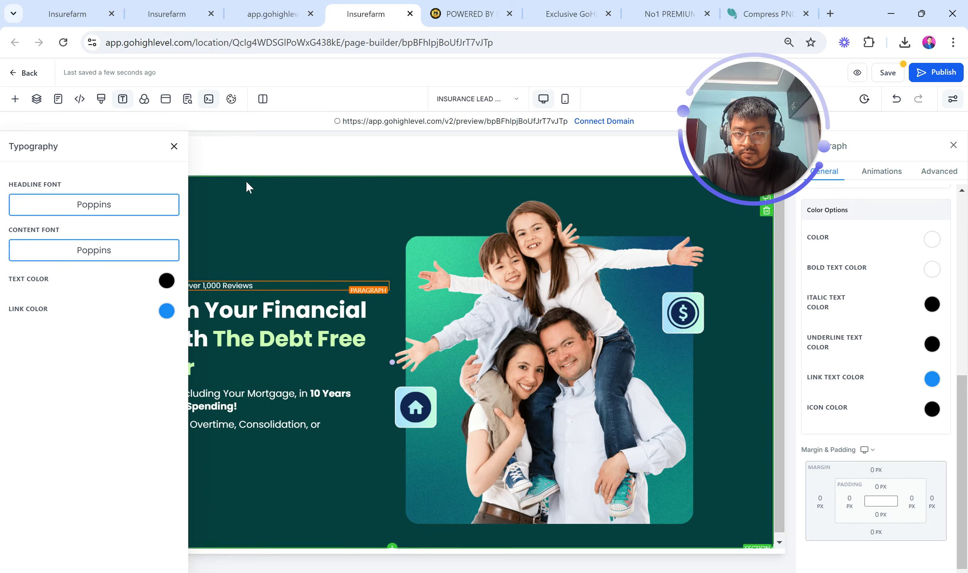
pyautogui.click(173, 147)
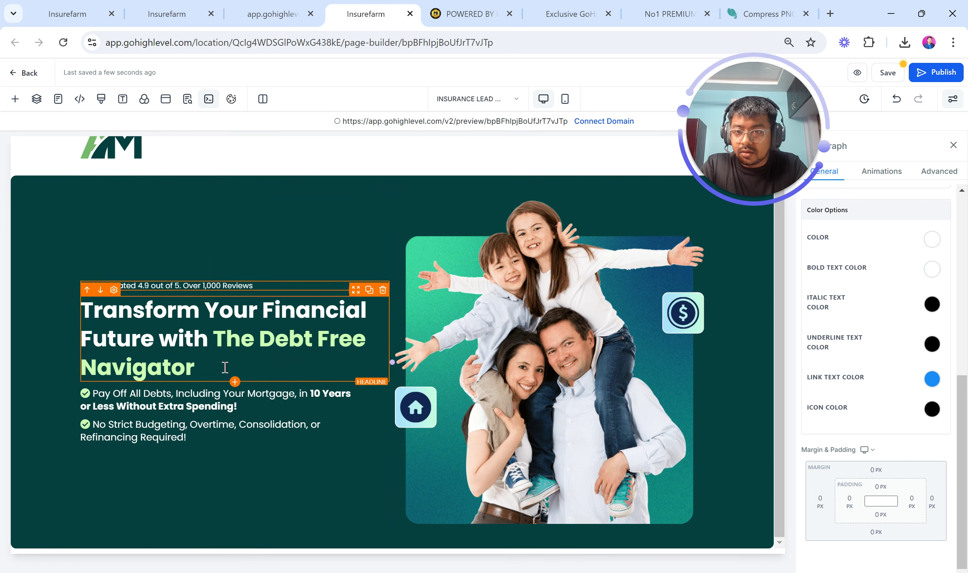
# Search the elements for "butt" and add a button below the "No Strict Budgeting" sub-headline
pyautogui.click(243, 440)
pyautogui.click(235, 442)
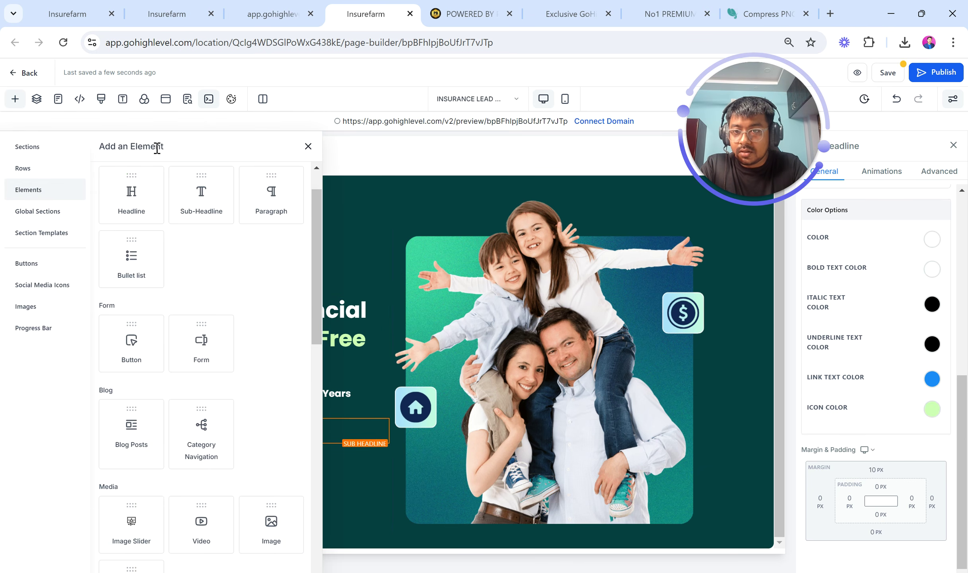
pyautogui.scroll(-10, 251, 298)
pyautogui.scroll(9, 248, 296)
pyautogui.scroll(2, 251, 308)
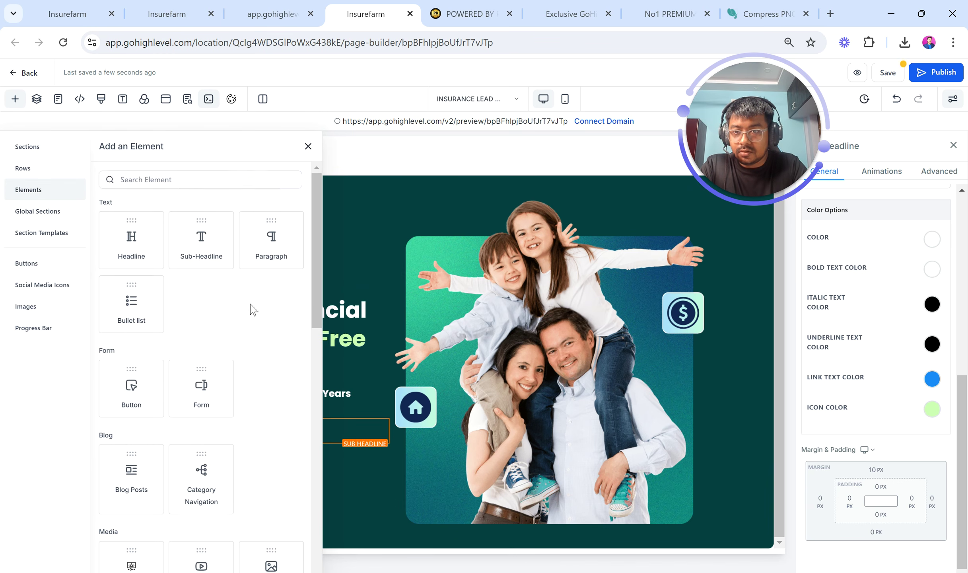
pyautogui.click(184, 178)
pyautogui.write('butt')
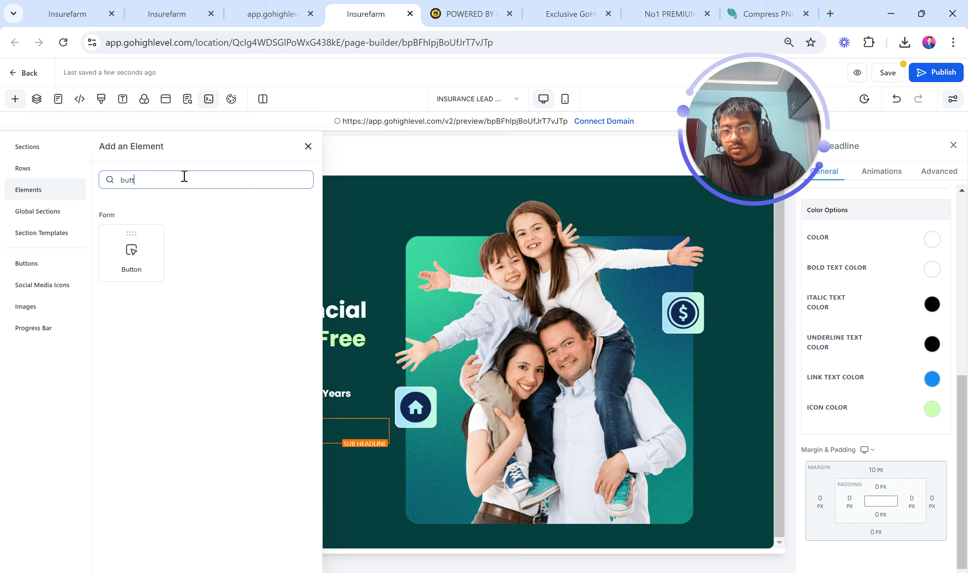
pyautogui.click(133, 254)
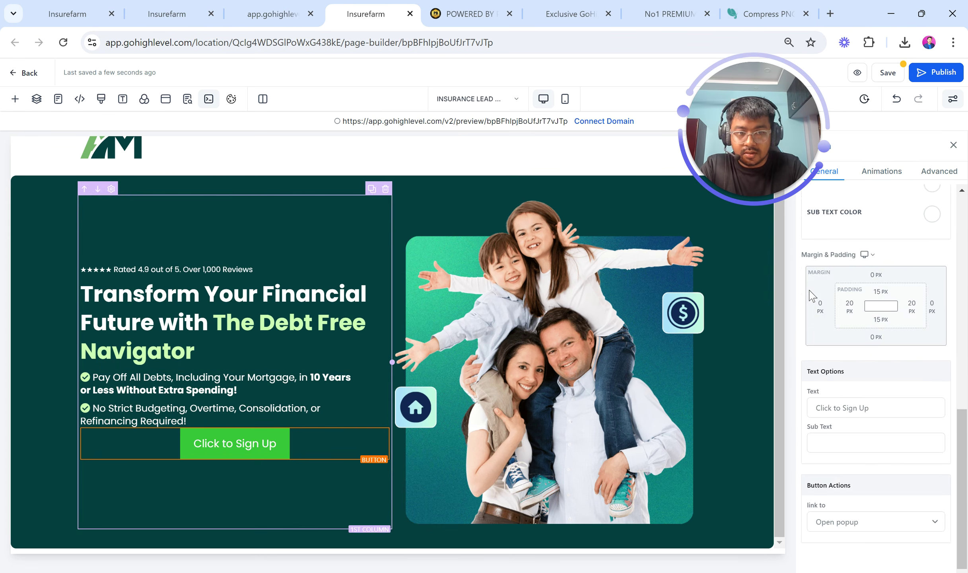
# Left-align the new button and set its top margin to 20 px
pyautogui.scroll(5, 923, 400)
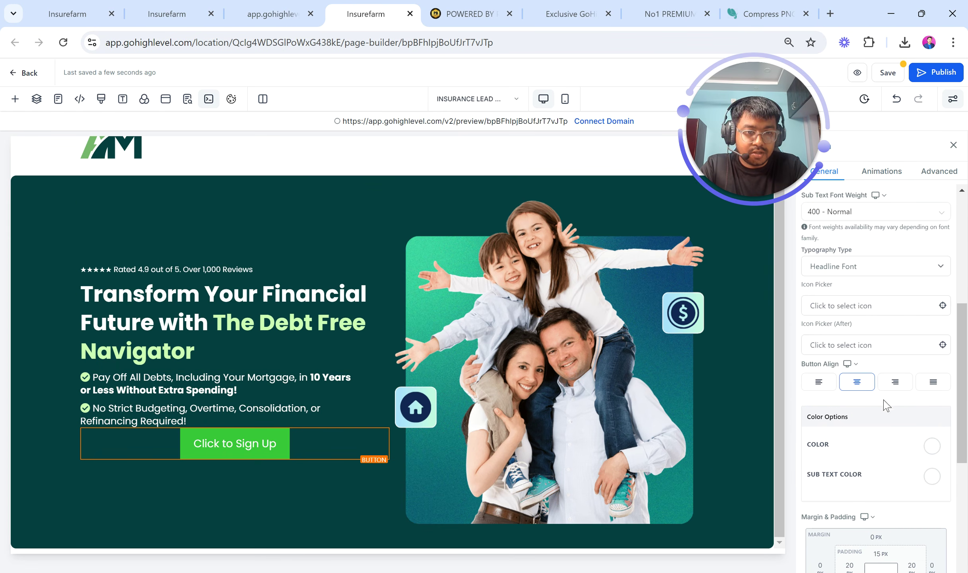
pyautogui.click(819, 383)
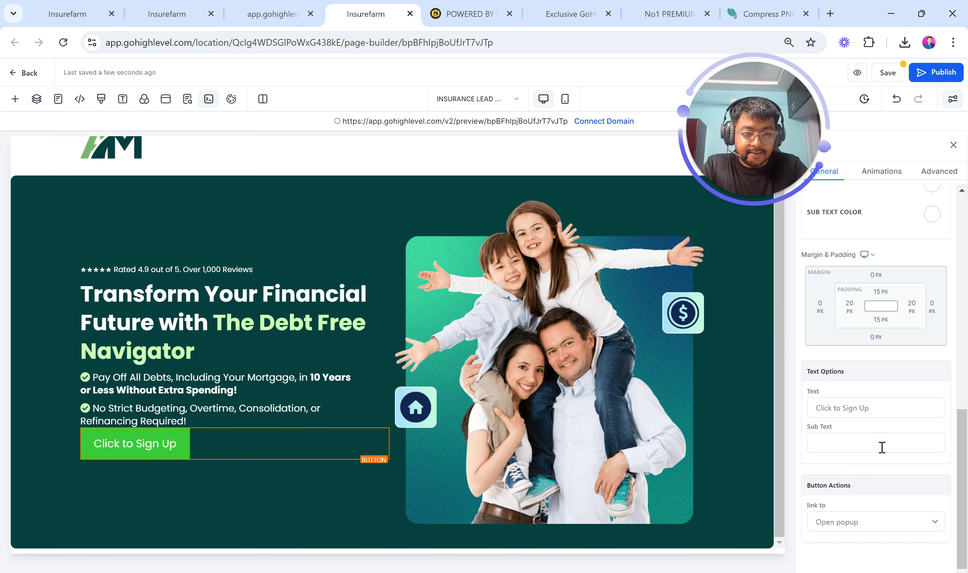
pyautogui.click(876, 276)
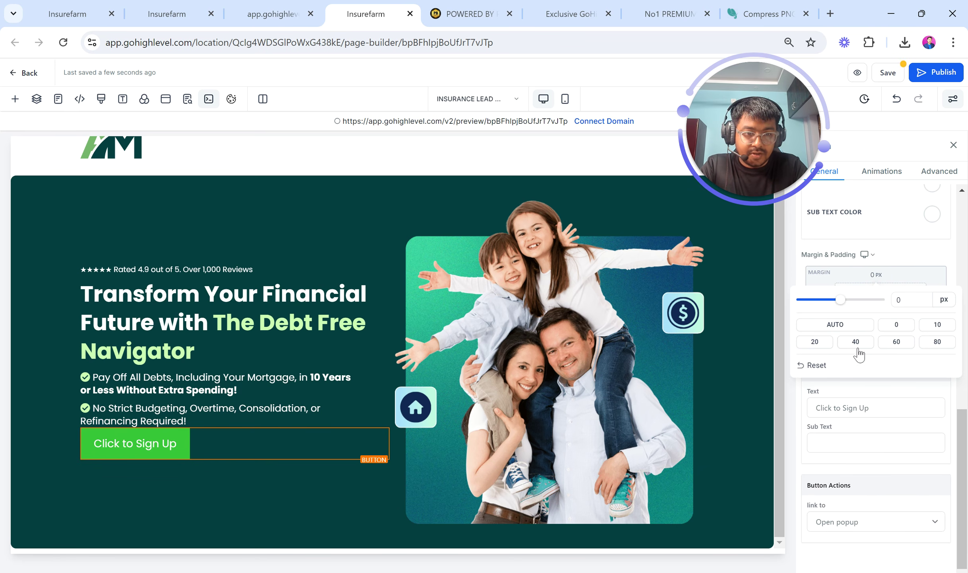
pyautogui.click(815, 342)
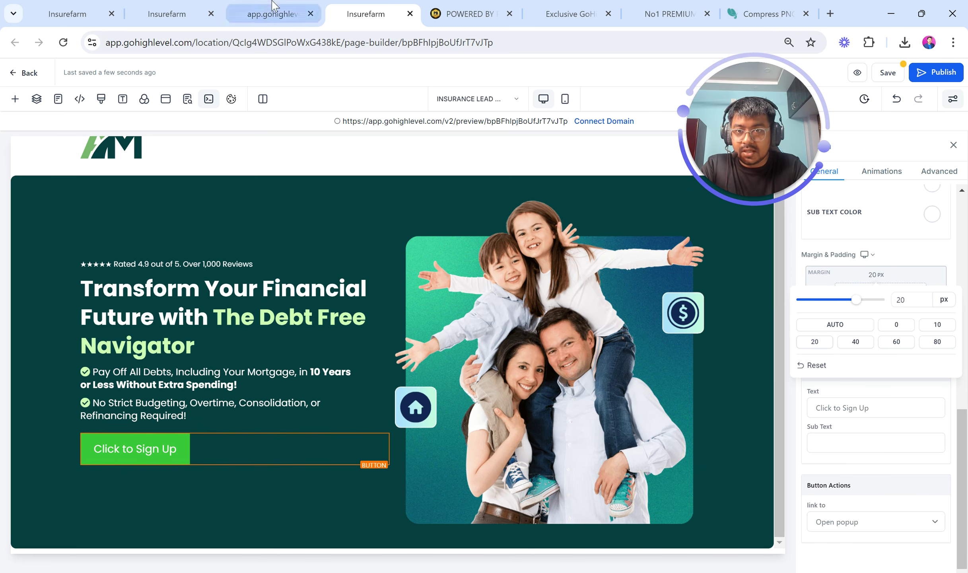
# Switch to the preview page and sample the background colour of the "Secure My Spot Now!" button with ColorPick Eyedropper
pyautogui.click(269, 14)
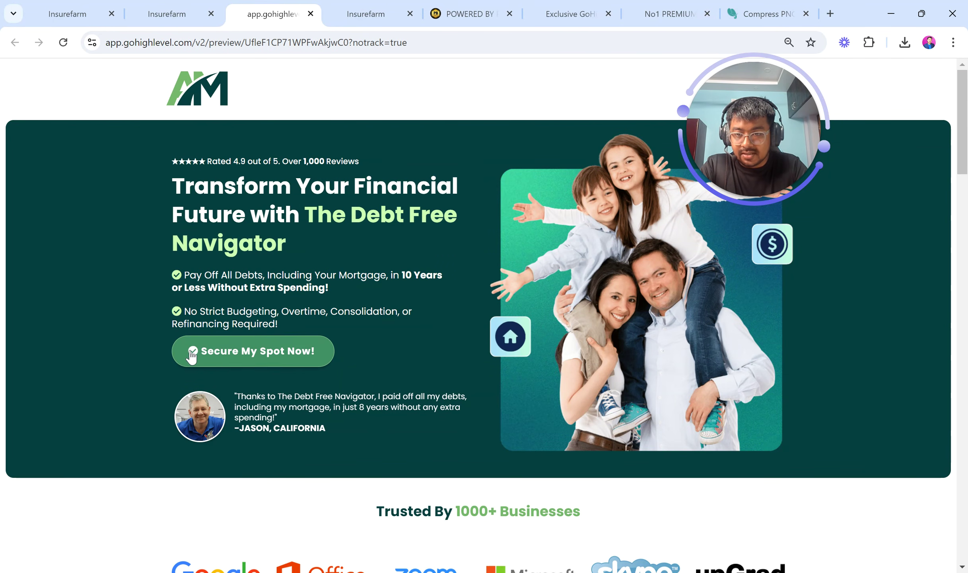
pyautogui.scroll(5, 187, 354)
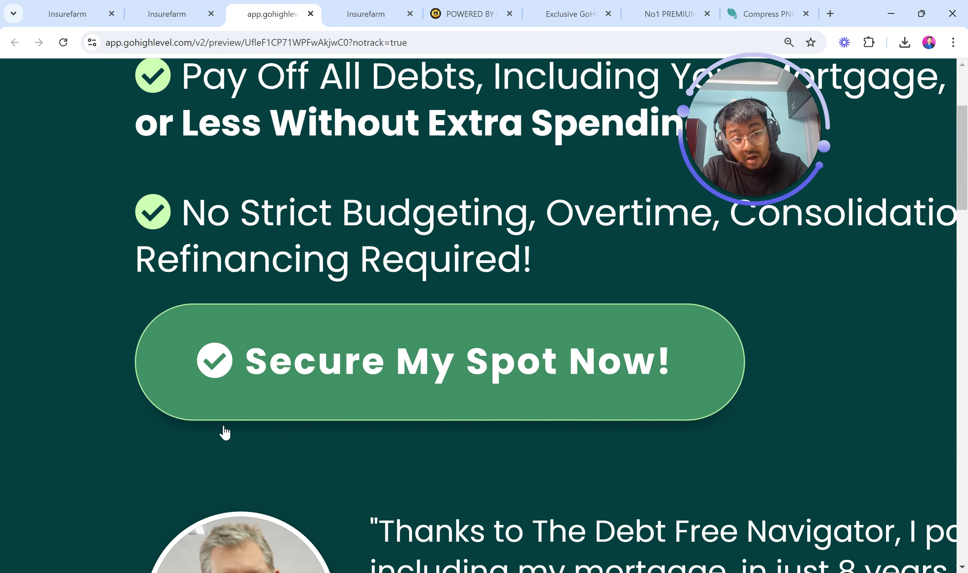
pyautogui.scroll(-5, 225, 432)
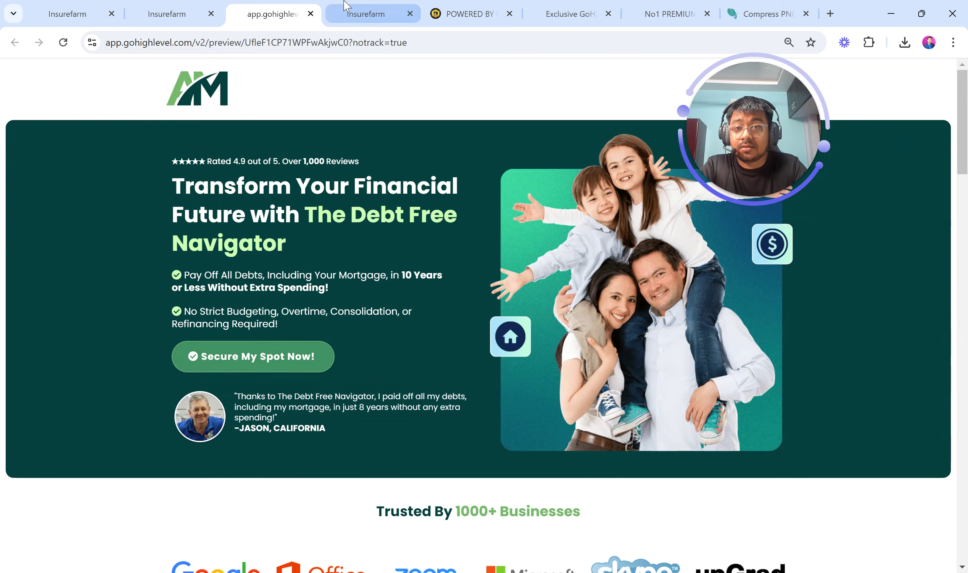
pyautogui.click(345, 6)
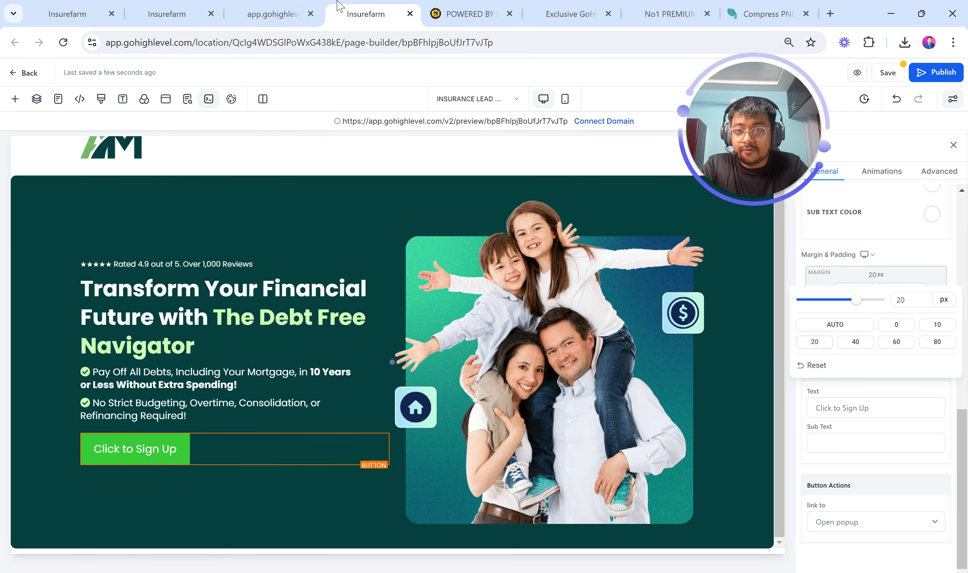
pyautogui.click(263, 8)
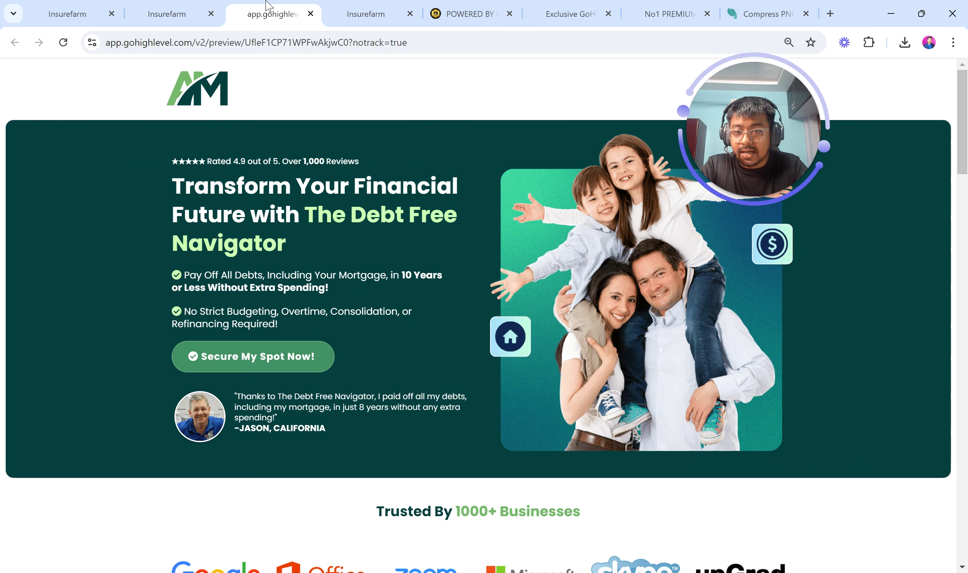
pyautogui.click(869, 42)
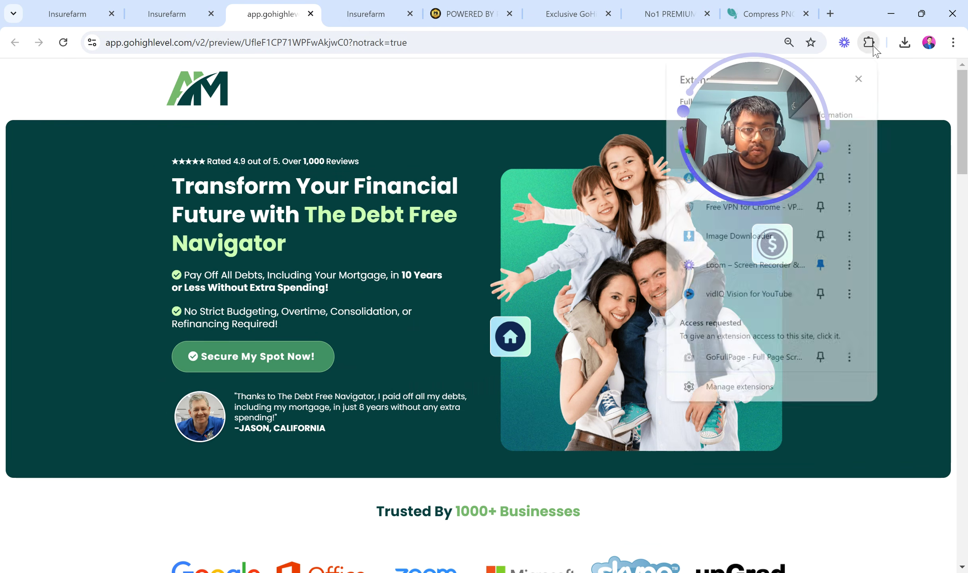
pyautogui.moveTo(748, 179); pyautogui.dragTo(585, 149)
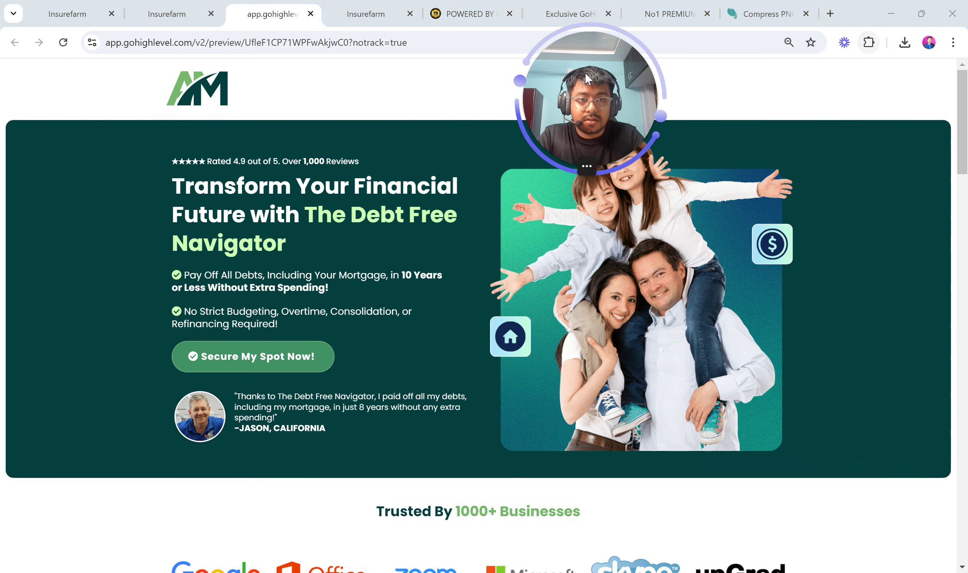
pyautogui.click(868, 42)
pyautogui.click(743, 148)
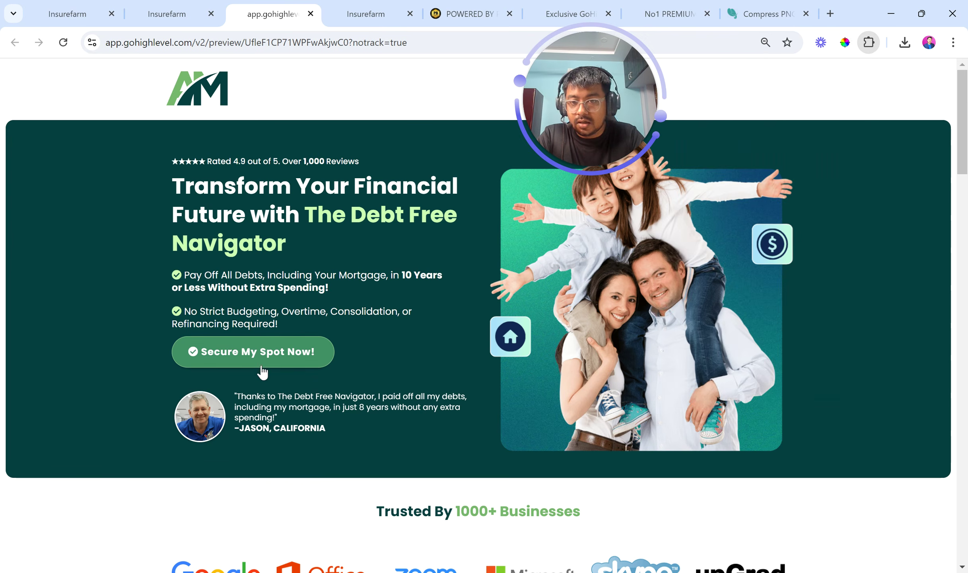
pyautogui.click(322, 350)
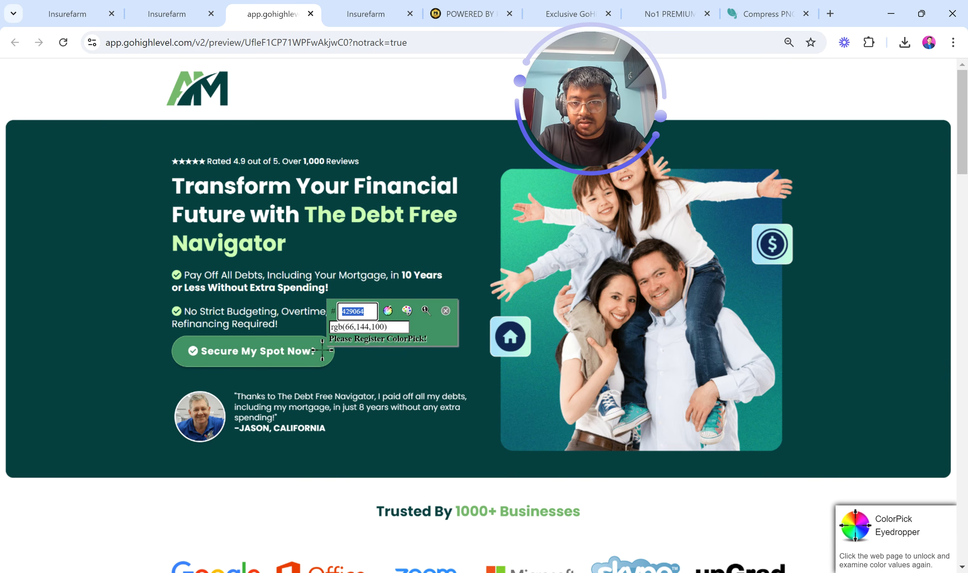
pyautogui.click(445, 311)
# Add the custom colour #429064 in the page builder and apply it as the hero button's background
pyautogui.click(366, 13)
pyautogui.click(190, 461)
pyautogui.scroll(6, 920, 403)
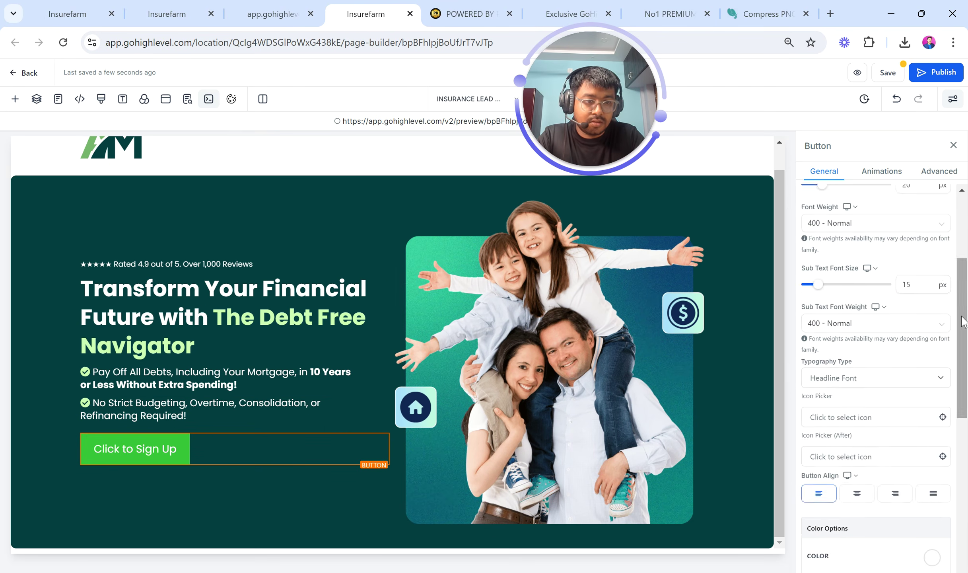
pyautogui.moveTo(962, 321); pyautogui.dragTo(937, 257)
pyautogui.click(938, 256)
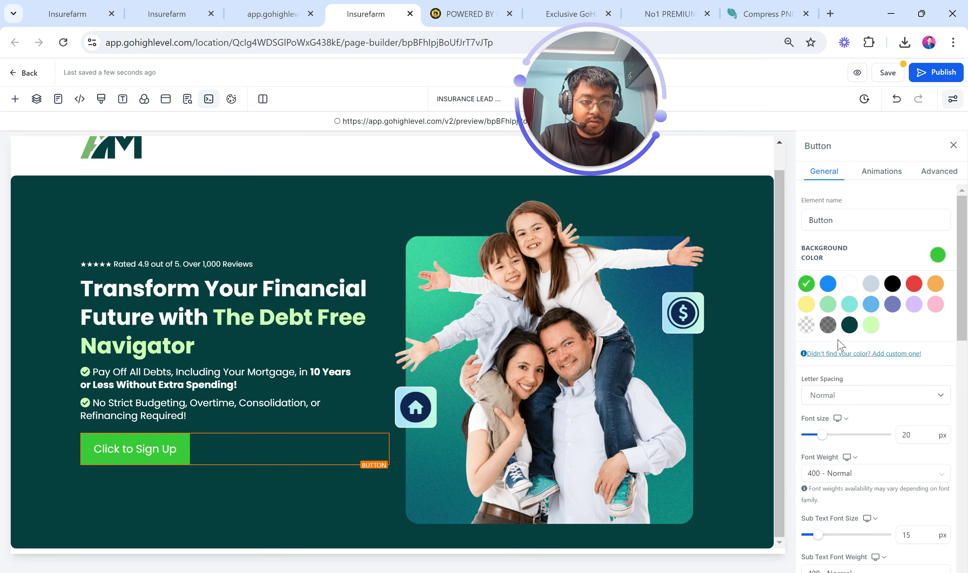
pyautogui.click(834, 354)
pyautogui.click(823, 392)
pyautogui.write('#429064')
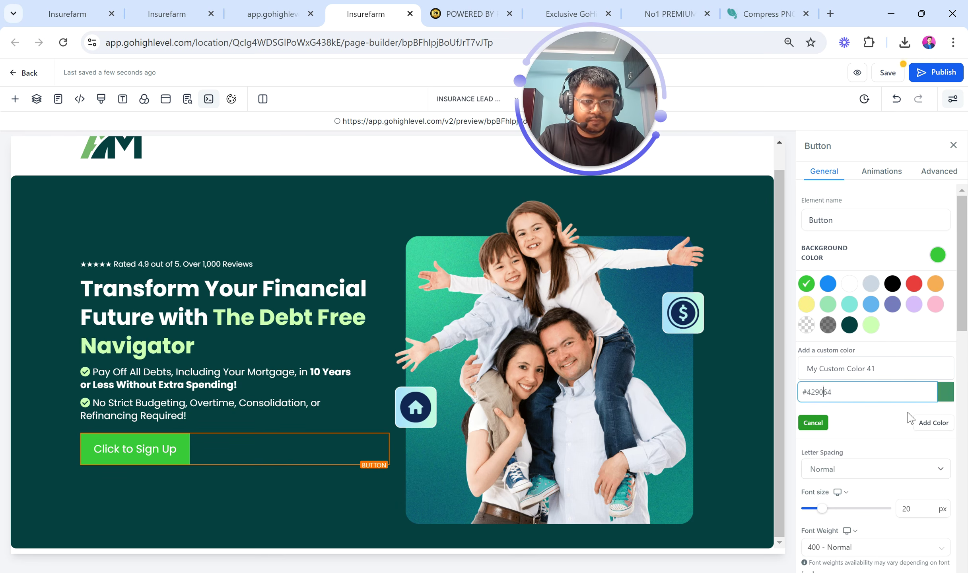
pyautogui.click(932, 423)
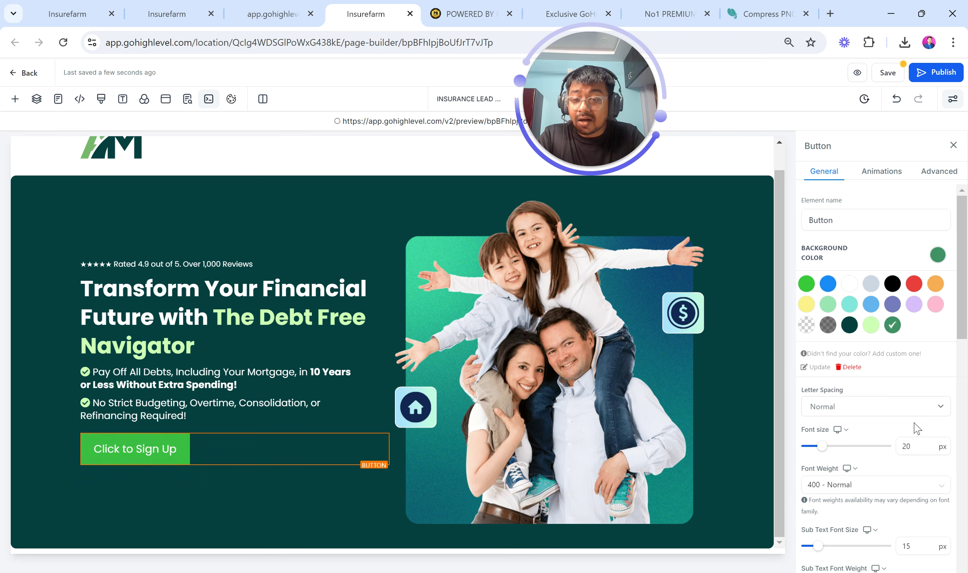
# Give the hero button a full border 1px wide with a 100px border radius
pyautogui.click(934, 172)
pyautogui.scroll(-3, 843, 350)
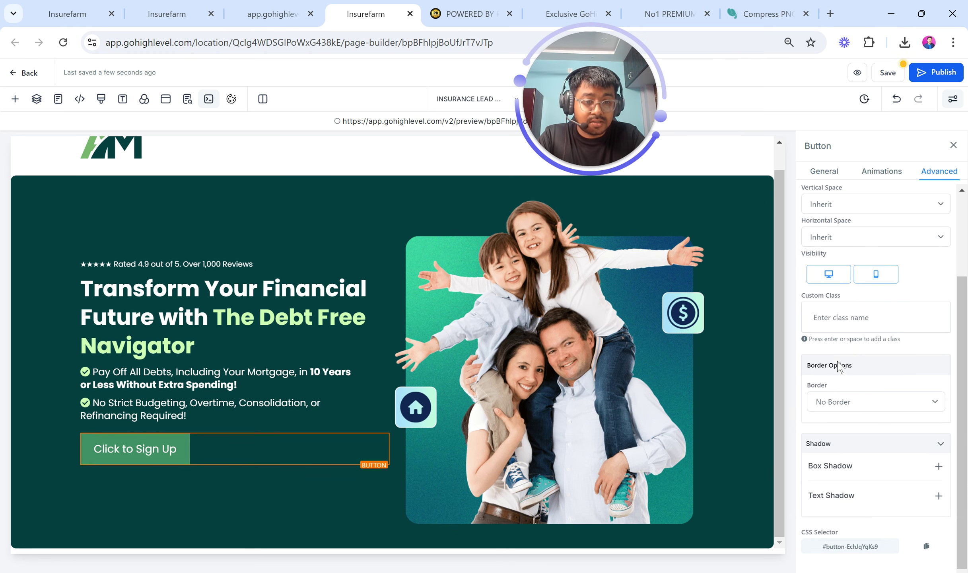
pyautogui.click(835, 413)
pyautogui.click(831, 427)
pyautogui.scroll(-3, 840, 341)
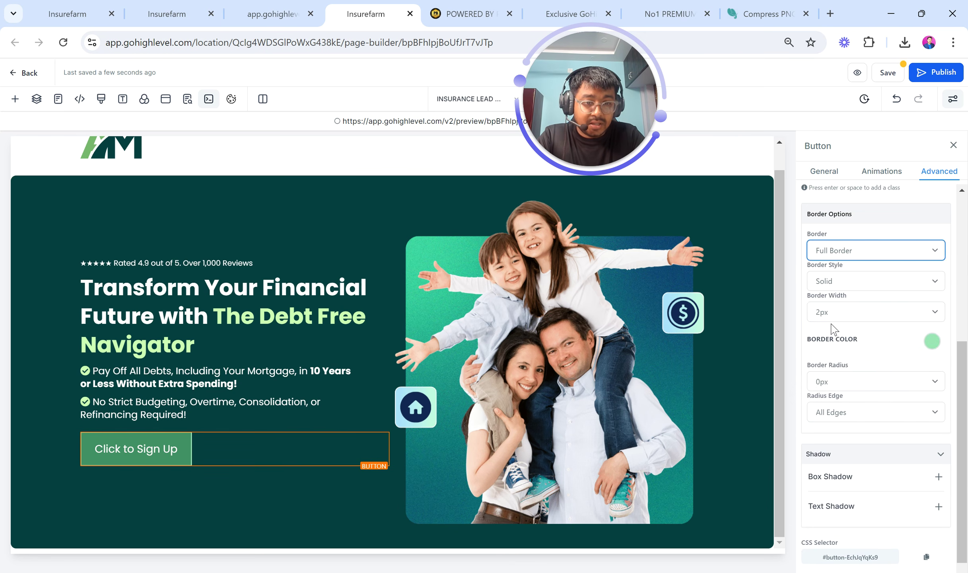
pyautogui.click(833, 312)
pyautogui.click(831, 326)
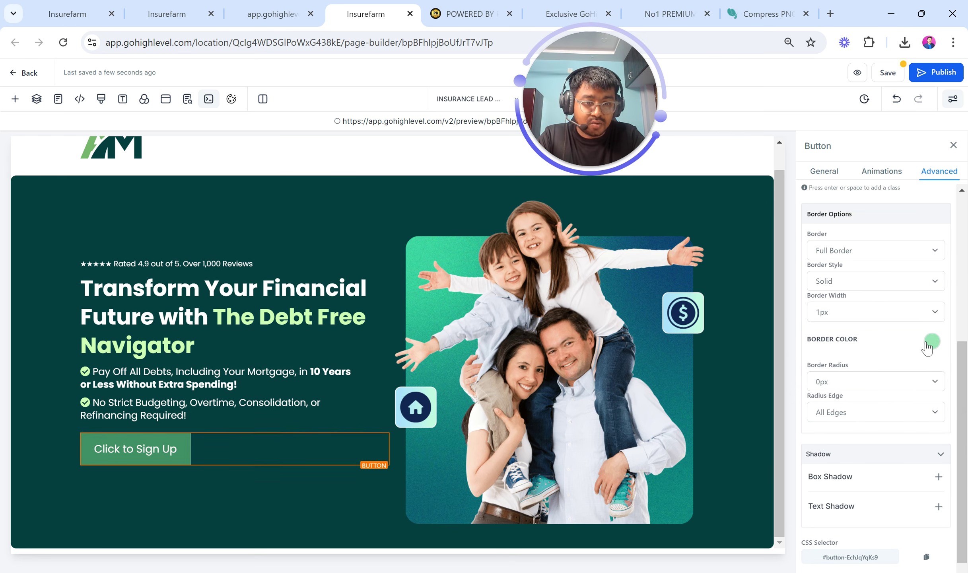
pyautogui.click(928, 345)
pyautogui.click(841, 499)
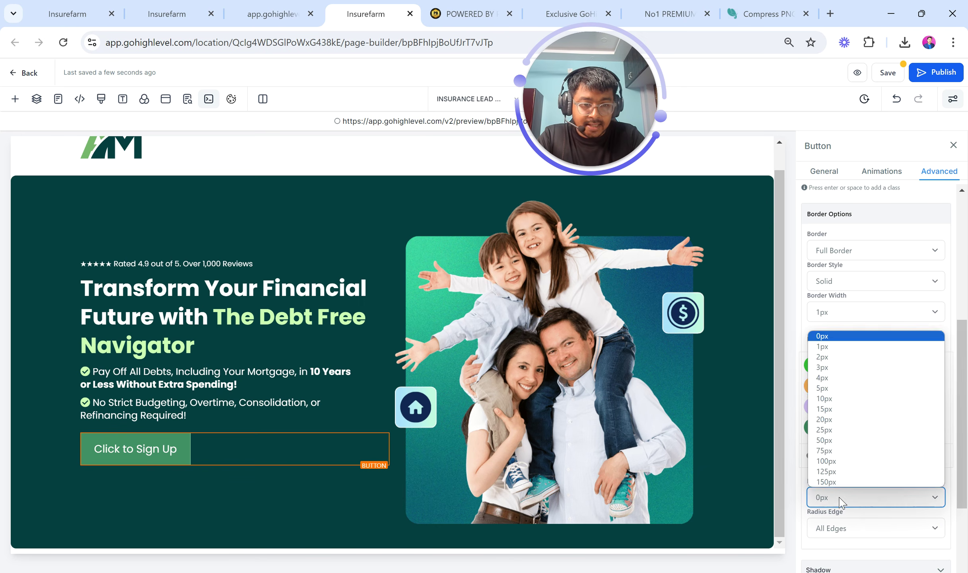
pyautogui.click(837, 461)
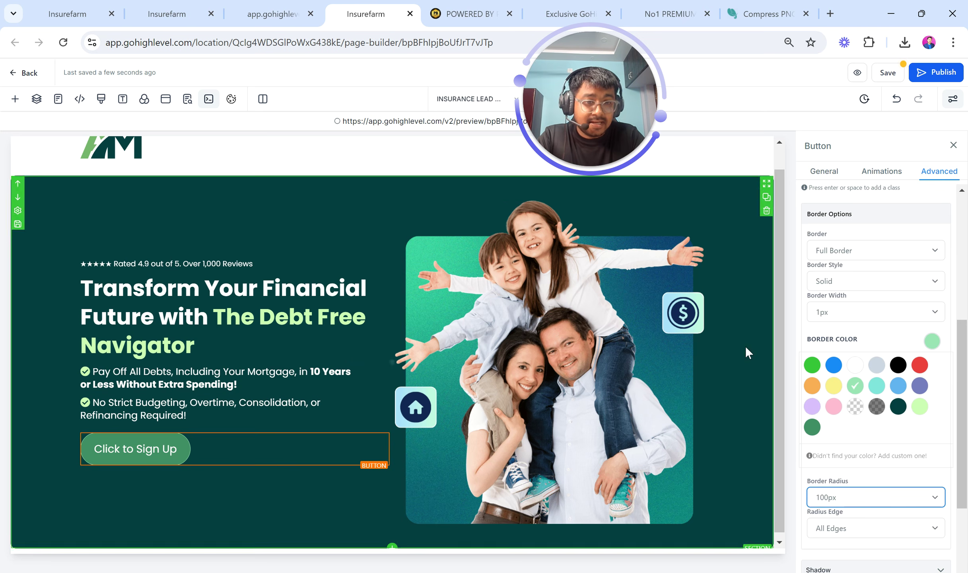
# Set the hero button's left and right padding to 40 px each
pyautogui.click(823, 171)
pyautogui.scroll(-5, 837, 324)
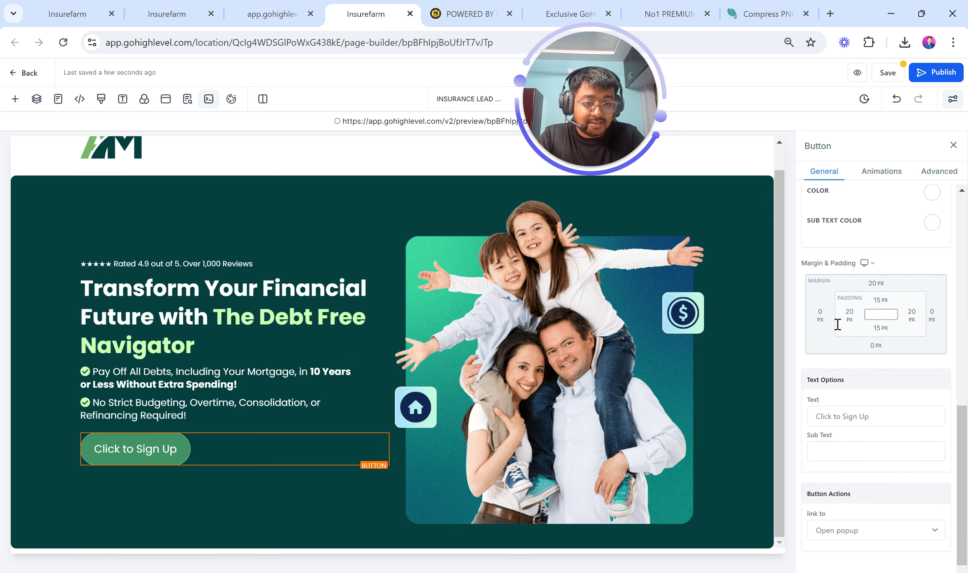
pyautogui.scroll(9, 846, 409)
pyautogui.scroll(4, 846, 410)
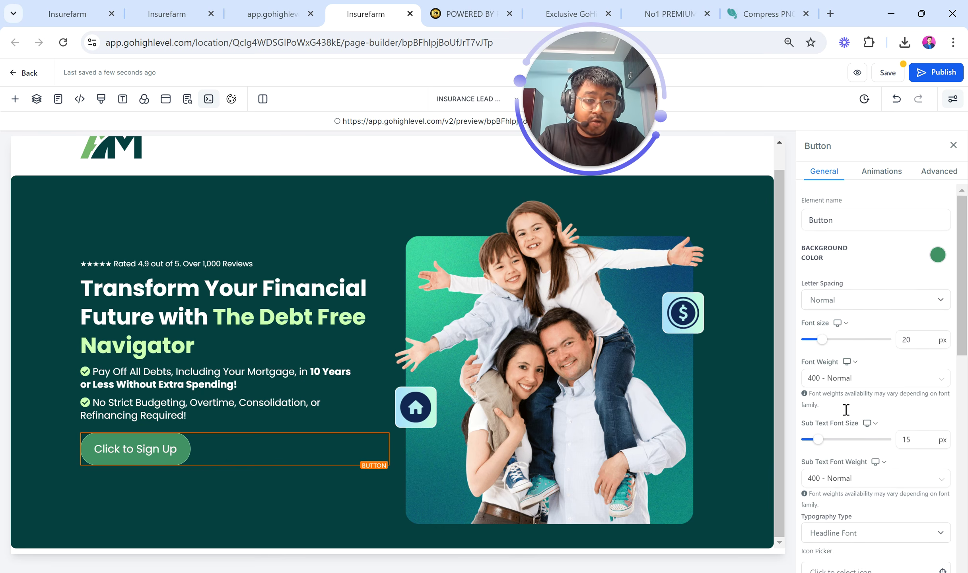
pyautogui.scroll(-8, 846, 409)
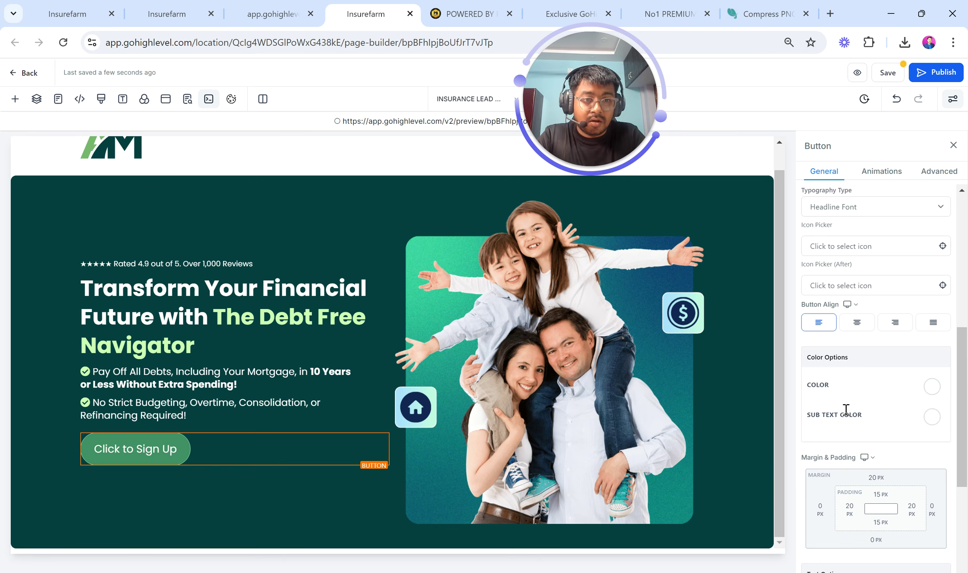
pyautogui.scroll(4, 846, 410)
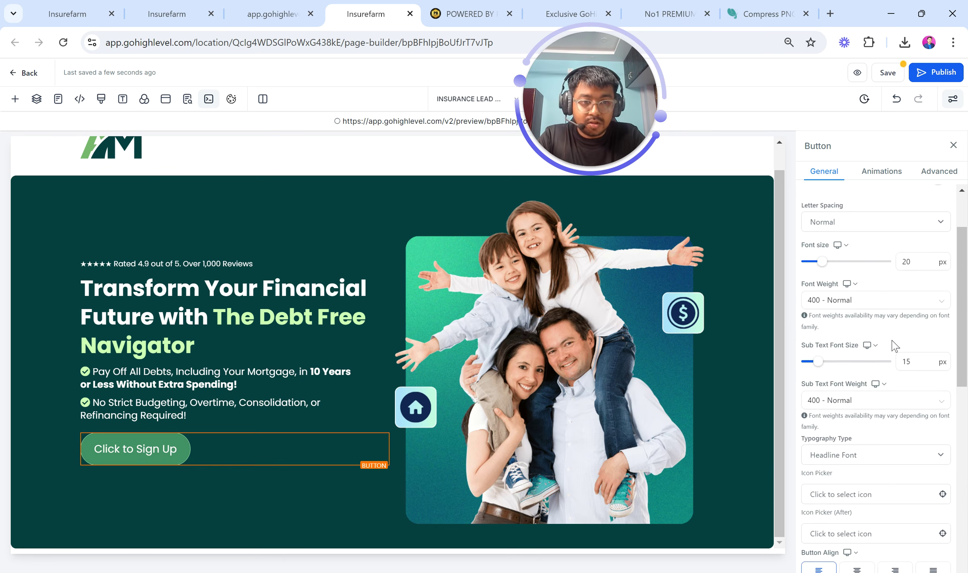
pyautogui.scroll(-5, 875, 345)
pyautogui.click(850, 334)
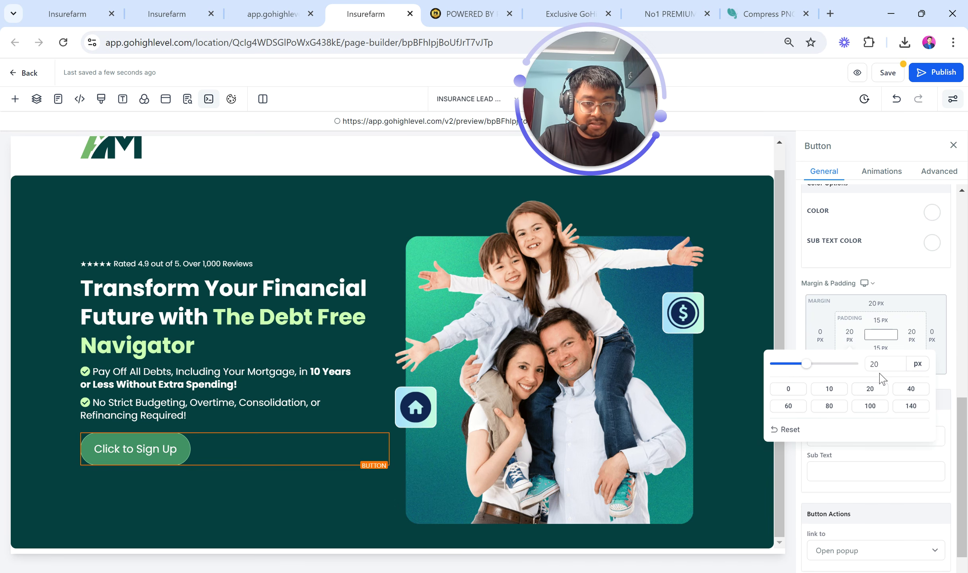
pyautogui.click(911, 388)
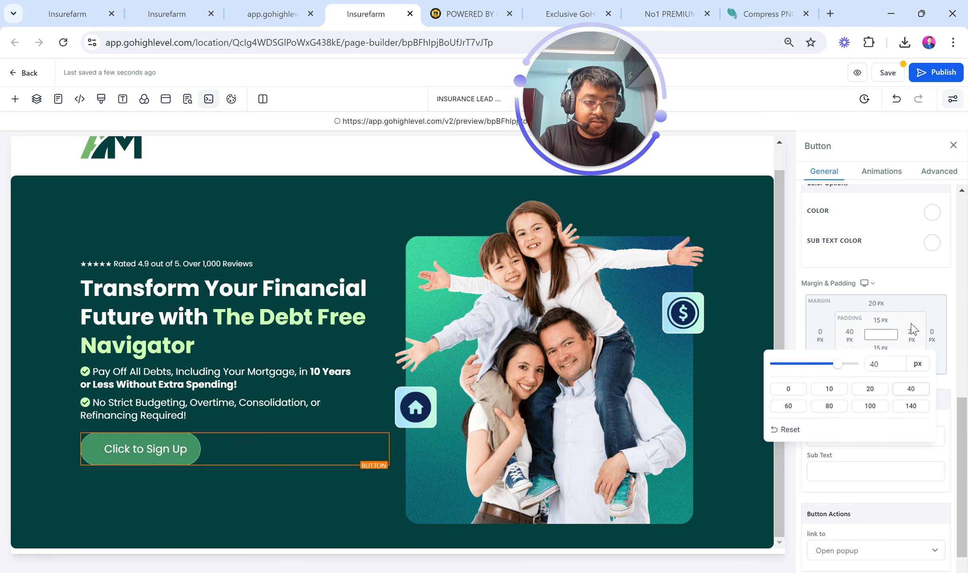
pyautogui.click(912, 339)
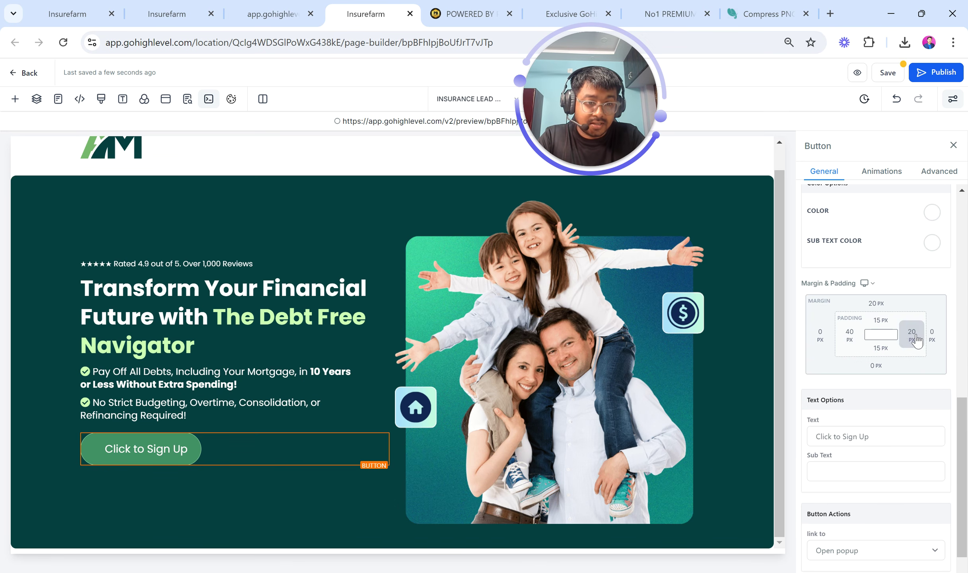
pyautogui.click(911, 336)
pyautogui.click(893, 390)
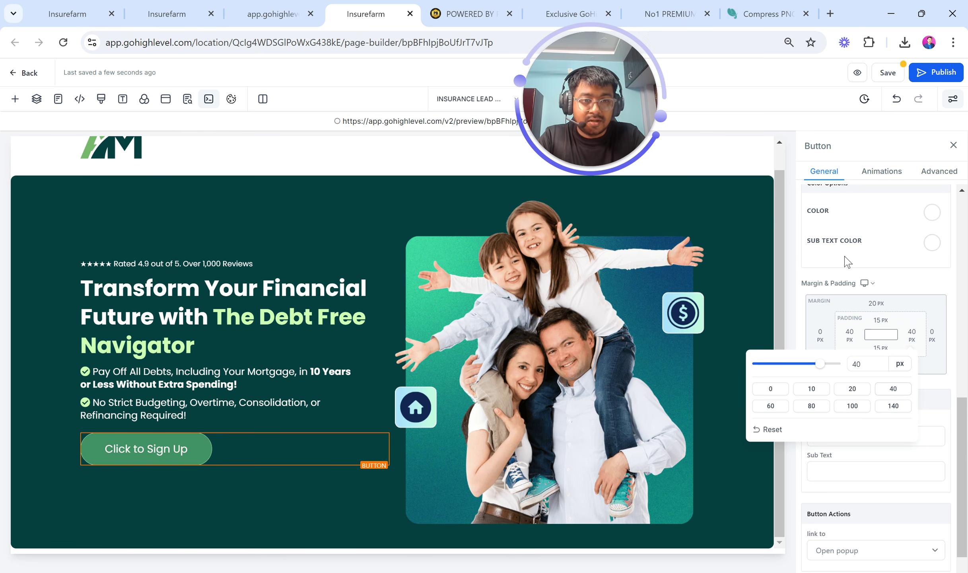
# Search the icons for "corr" and place the circled check mark before the hero button's text
pyautogui.click(865, 237)
pyautogui.scroll(-3, 866, 243)
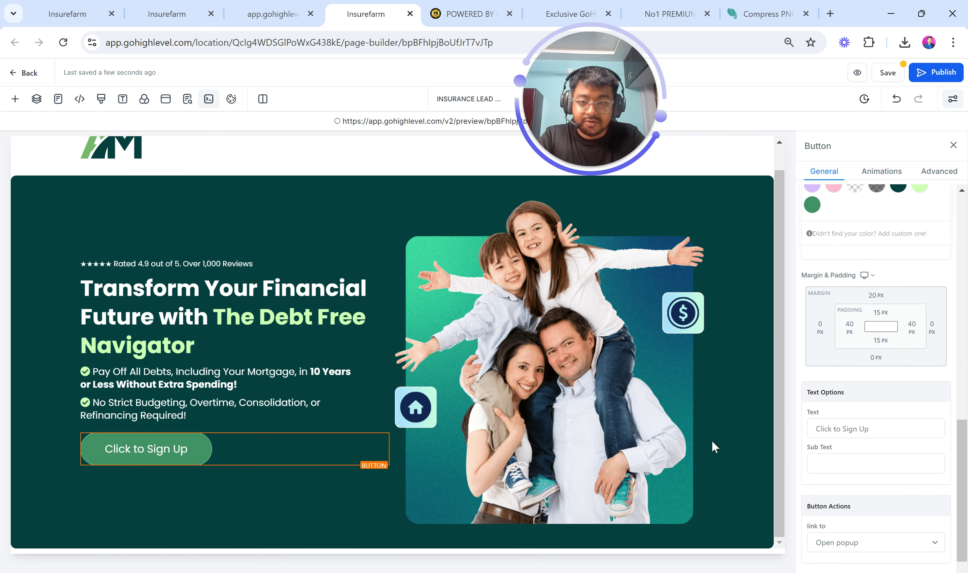
pyautogui.scroll(-5, 875, 422)
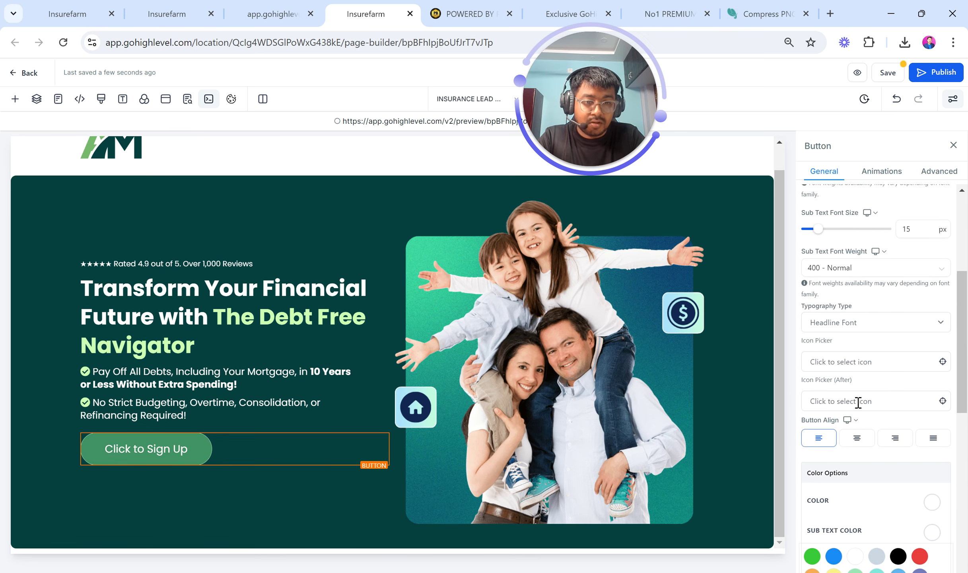
pyautogui.click(846, 361)
pyautogui.write('corr')
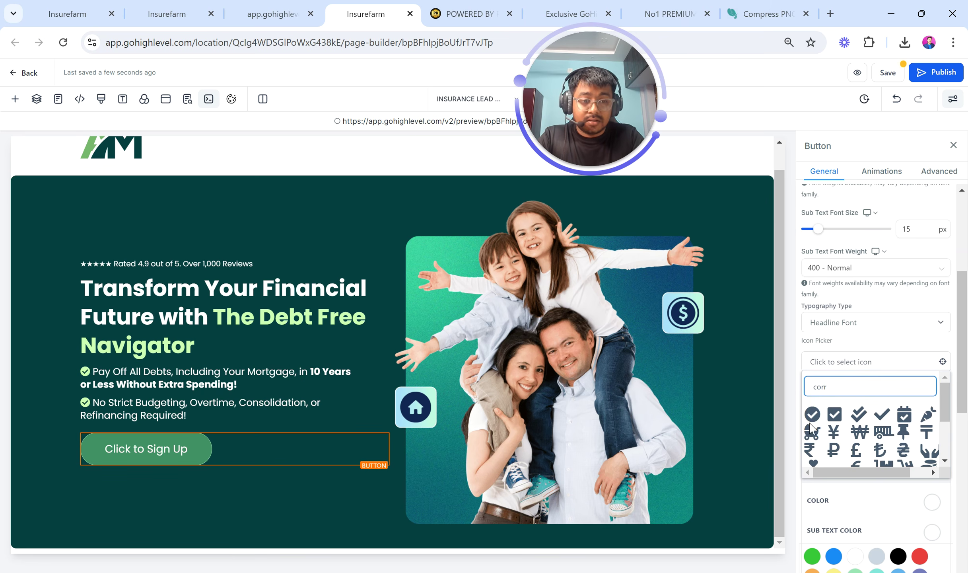
pyautogui.click(810, 423)
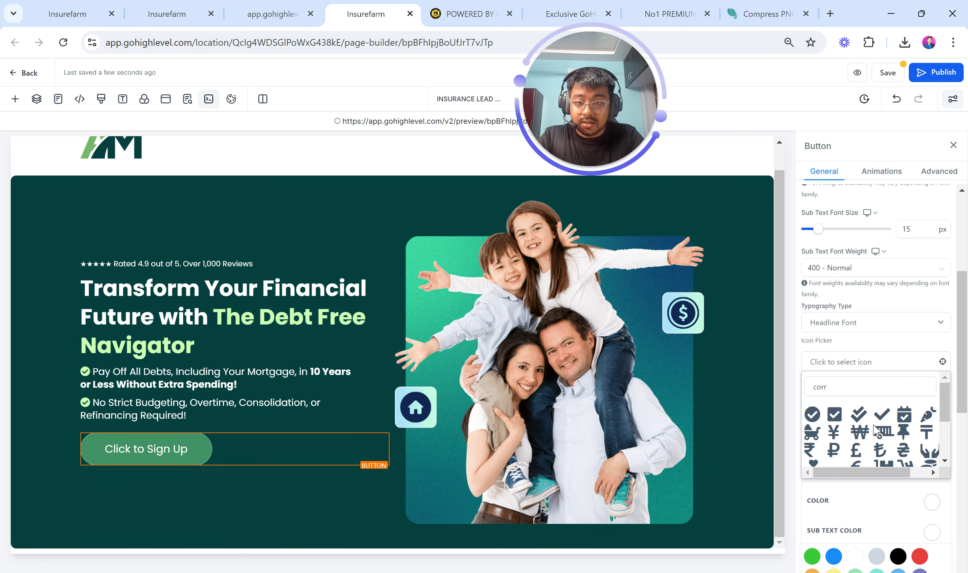
pyautogui.click(813, 414)
# Change the hero button's text to "Secure My Spot Now!", matching the label on the preview page
pyautogui.scroll(5, 854, 414)
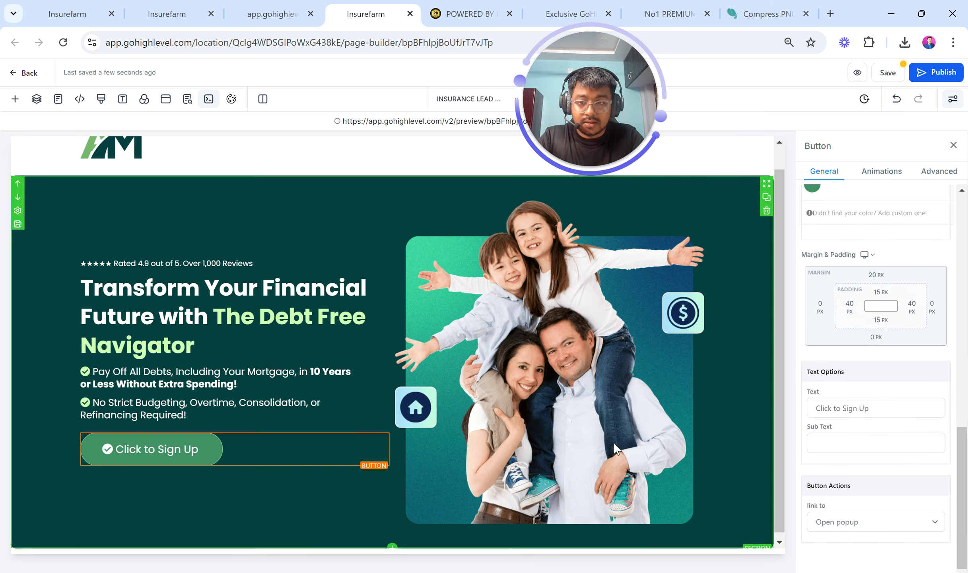
pyautogui.click(270, 6)
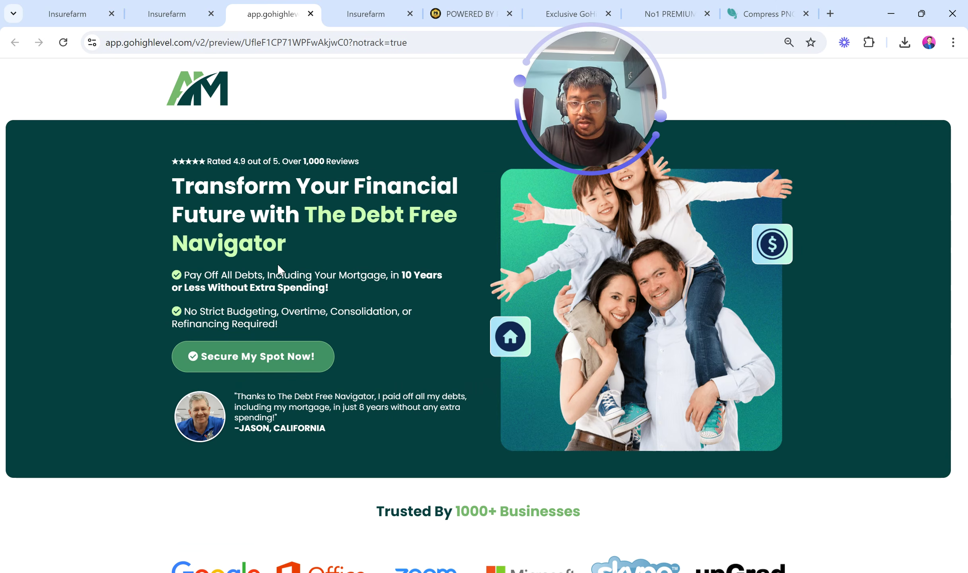
pyautogui.click(366, 14)
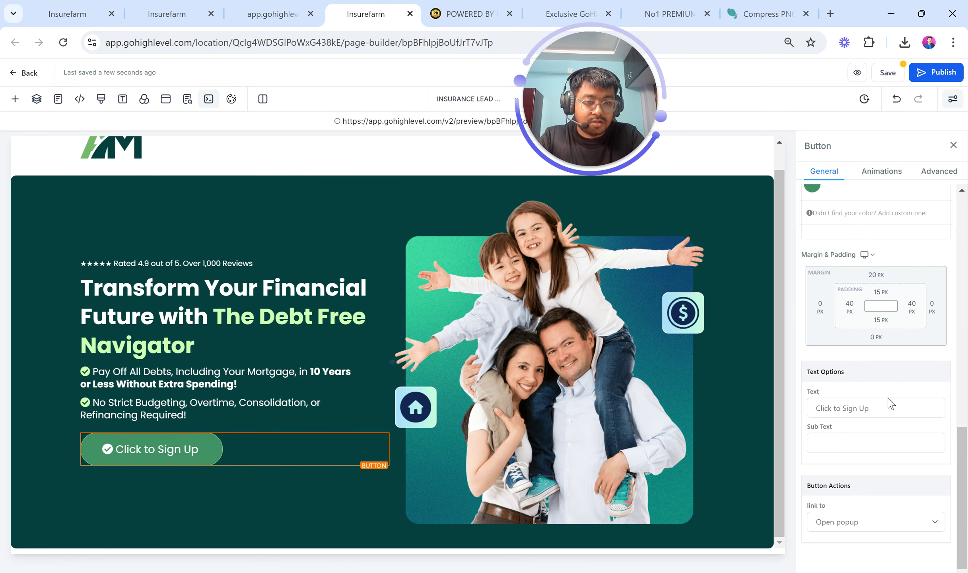
pyautogui.tripleClick(893, 410)
pyautogui.write('Sec')
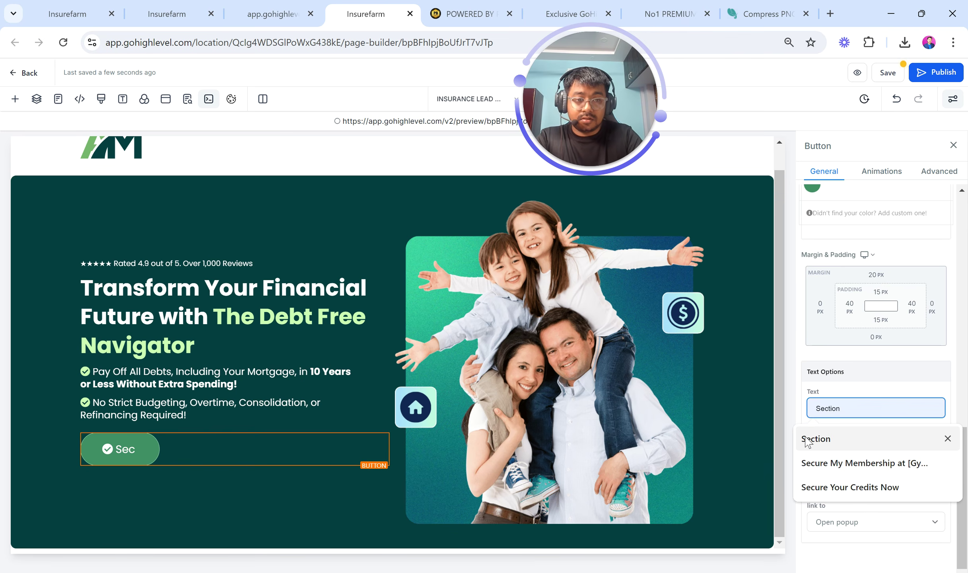
pyautogui.write('u')
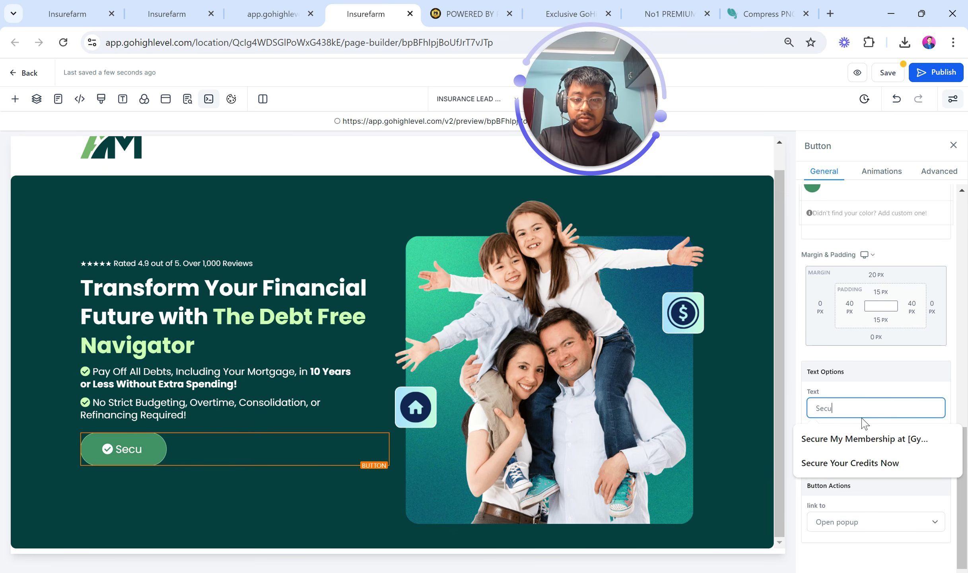
pyautogui.write('re My ')
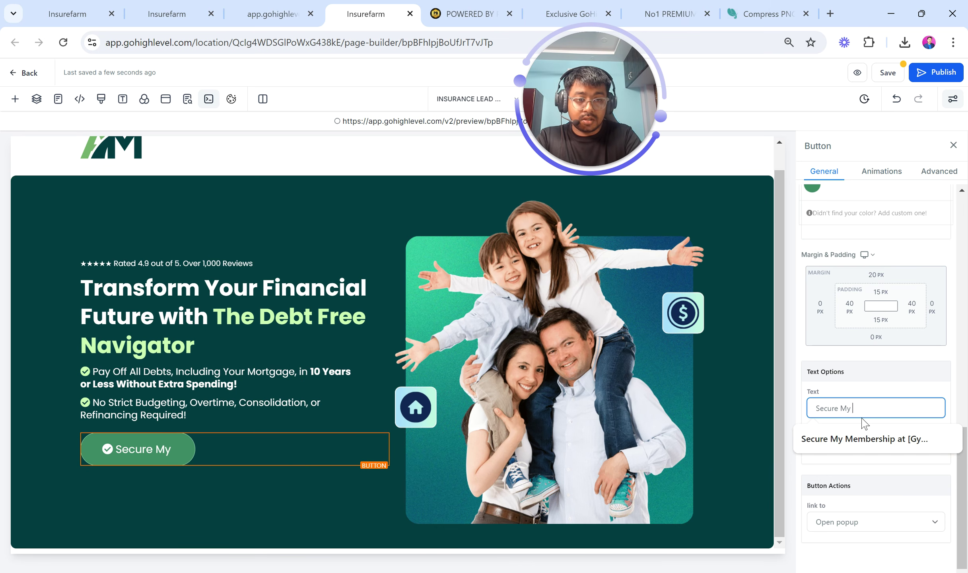
pyautogui.write('Spot Now!')
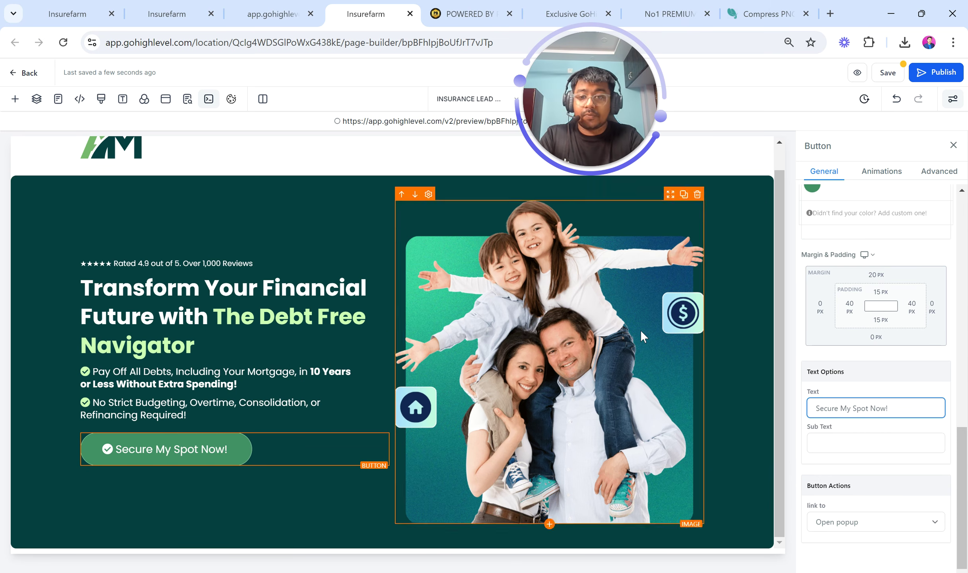
pyautogui.click(17, 417)
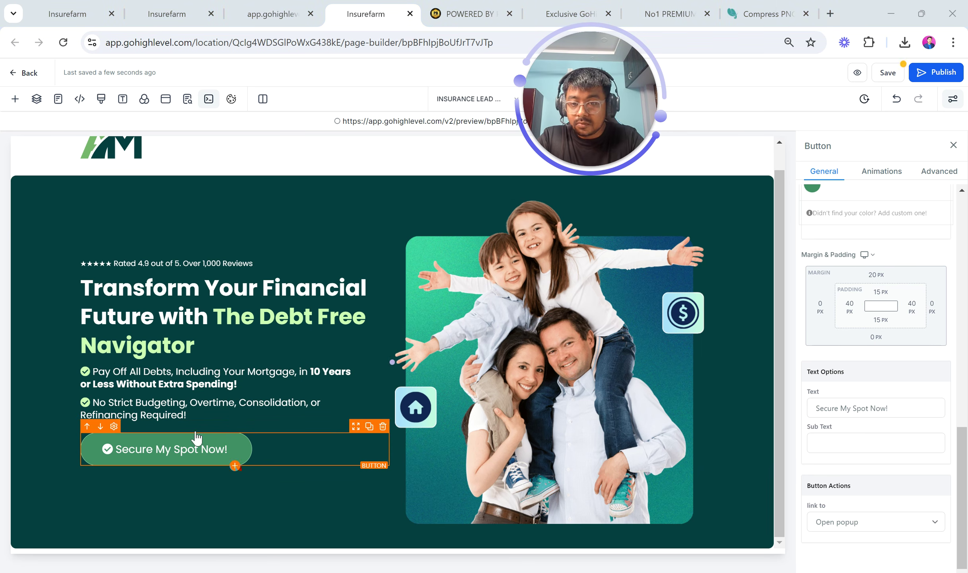
# Set the hero button's font size to 18 px
pyautogui.scroll(10, 908, 334)
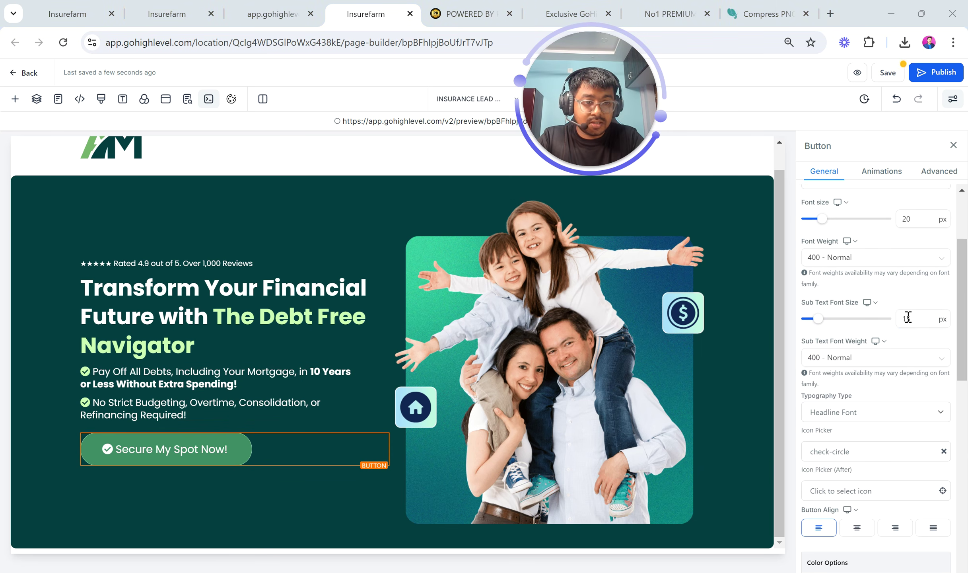
pyautogui.scroll(2, 916, 314)
pyautogui.doubleClick(920, 279)
pyautogui.write('18')
# Set the hero button's left and right padding to 30 px each
pyautogui.scroll(-8, 858, 458)
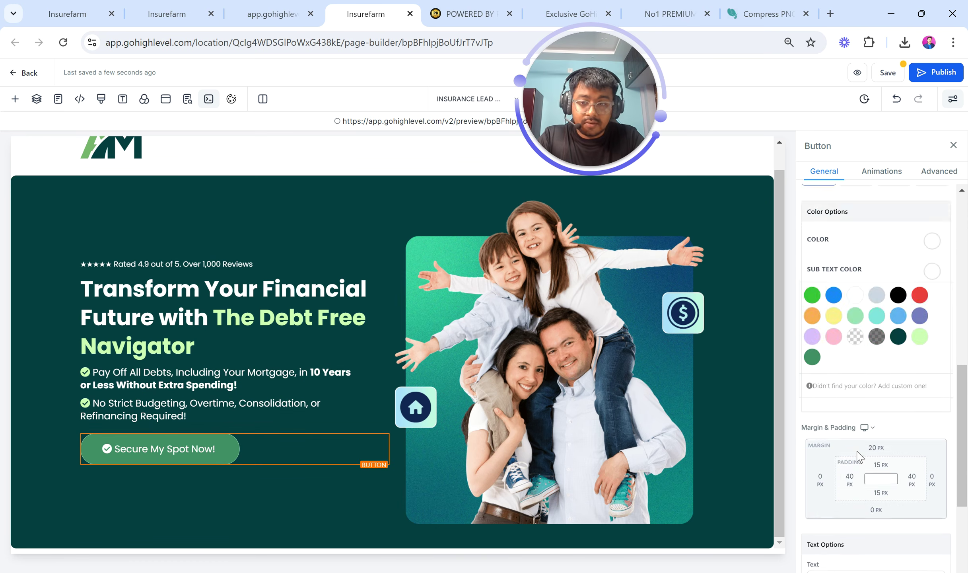
pyautogui.click(849, 308)
pyautogui.doubleClick(883, 339)
pyautogui.write('30')
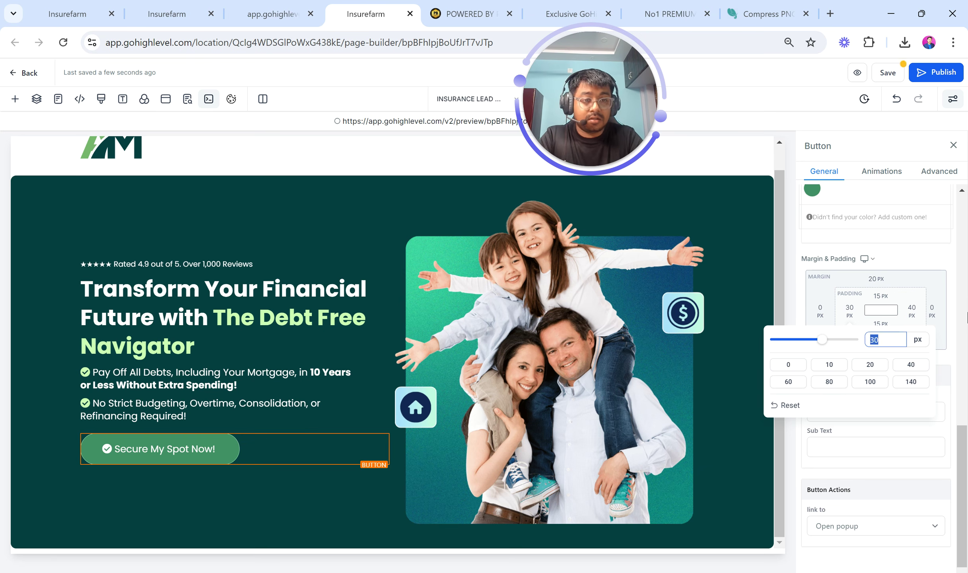
pyautogui.click(910, 308)
pyautogui.click(910, 309)
pyautogui.click(865, 338)
pyautogui.write('30')
pyautogui.click(182, 449)
# Set both the sub text and main text font weights of the hero button to 700 - Bold and compare with the preview page
pyautogui.scroll(10, 835, 386)
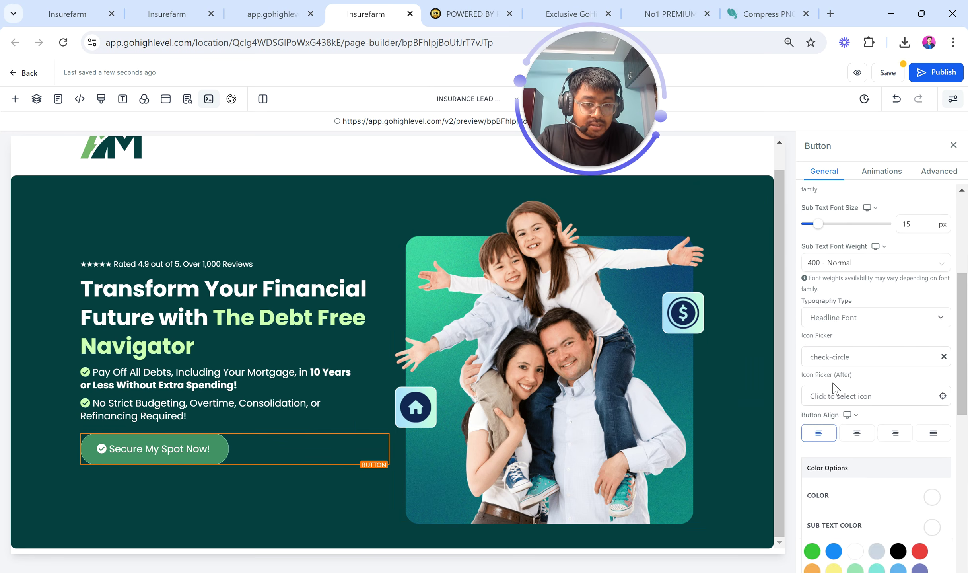
pyautogui.click(833, 405)
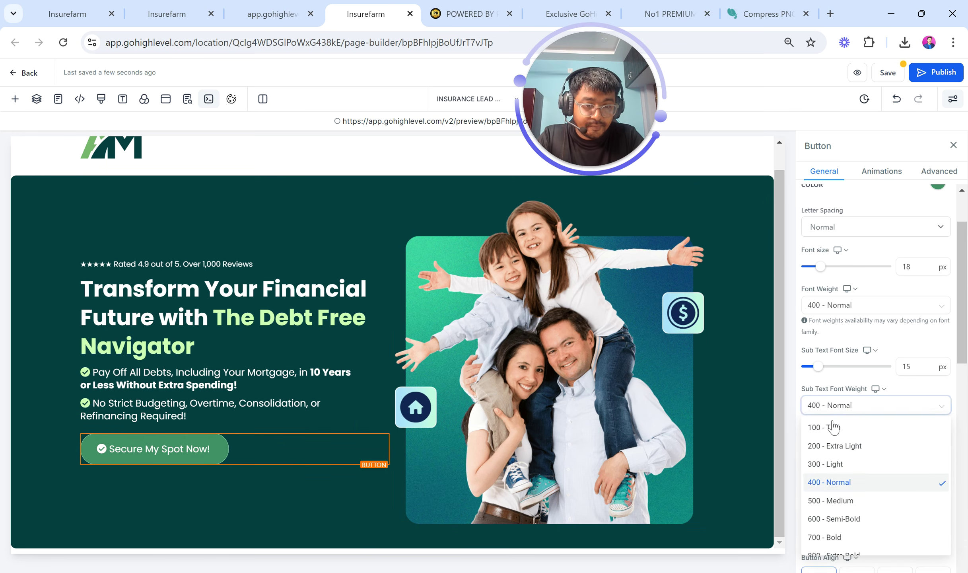
pyautogui.click(834, 538)
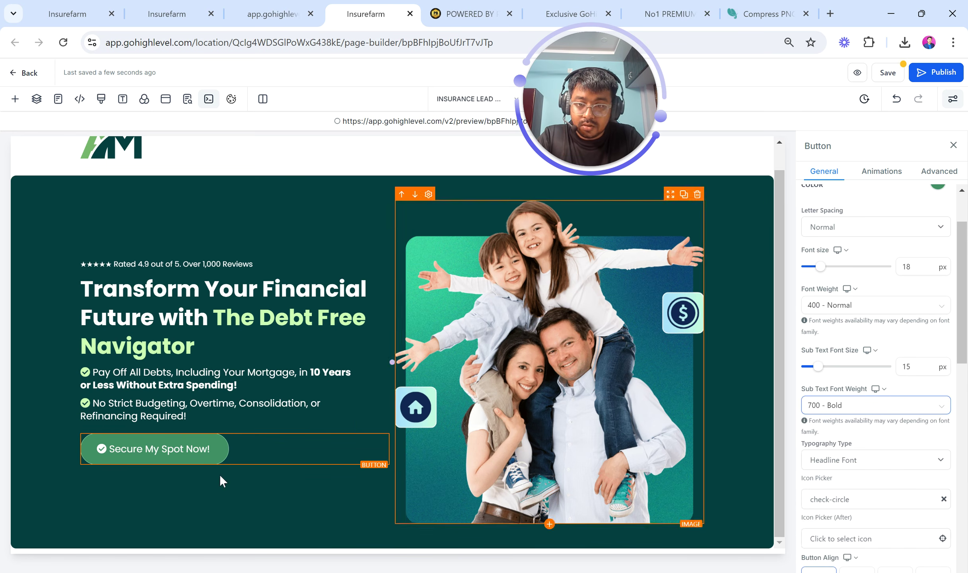
pyautogui.click(831, 306)
pyautogui.click(839, 438)
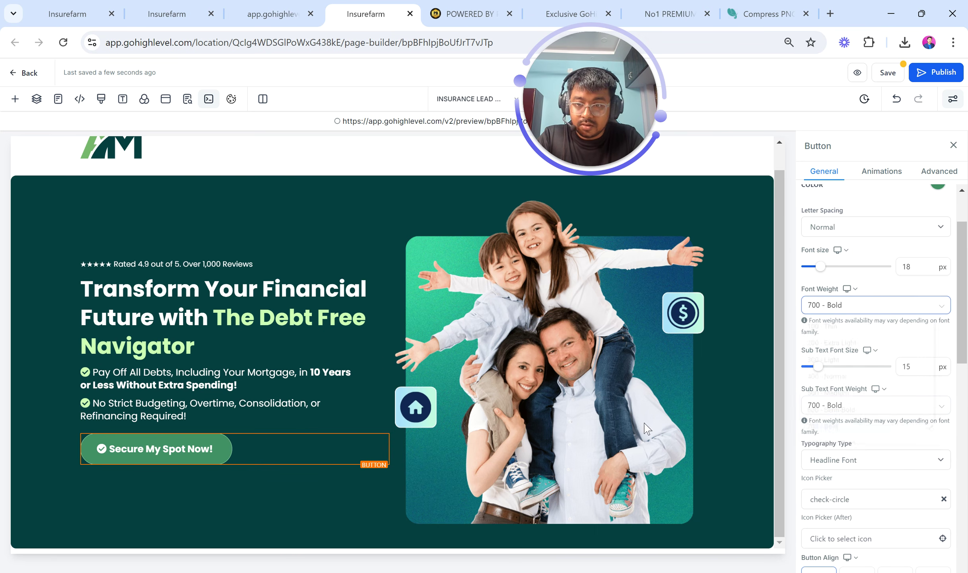
pyautogui.click(276, 4)
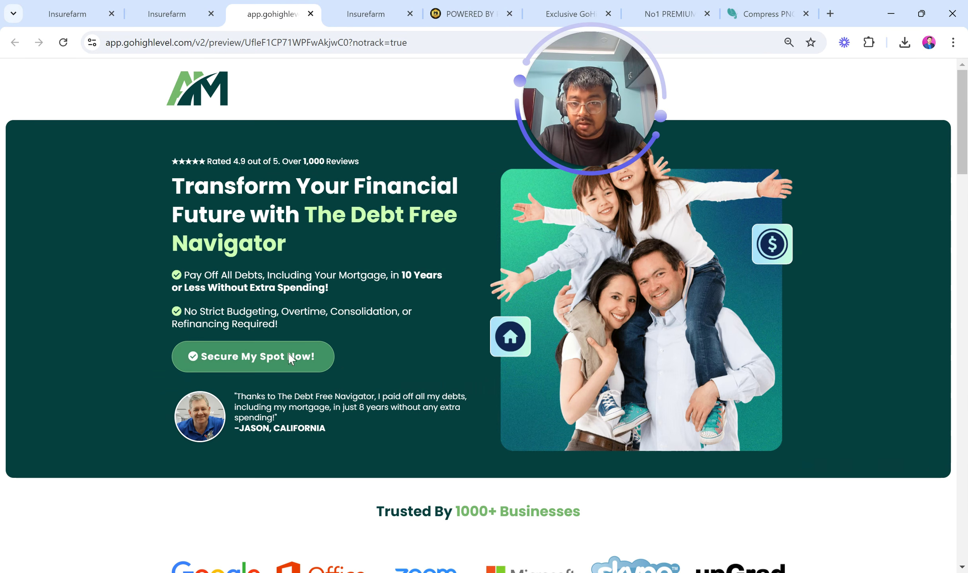
pyautogui.click(366, 13)
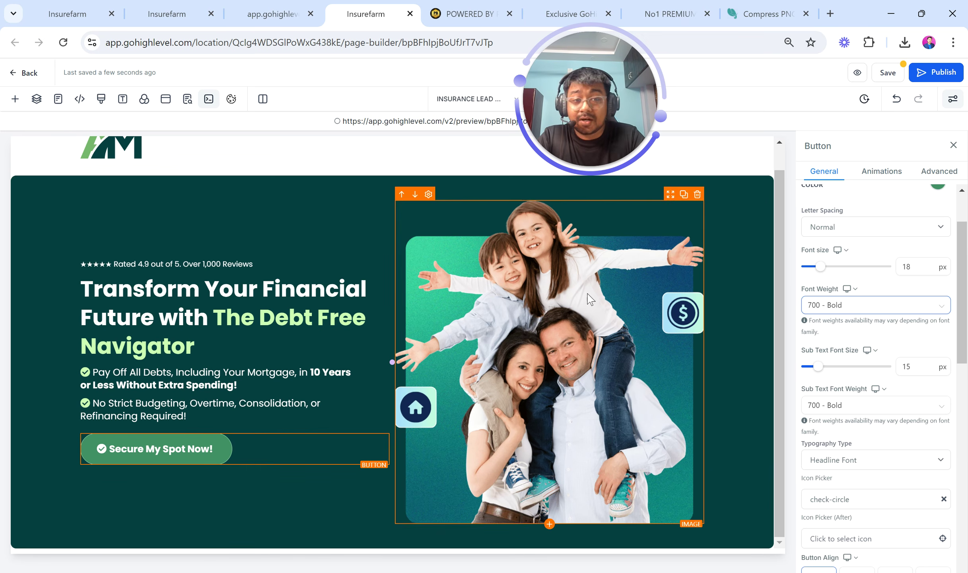
# Apply the Elevate hover animation to the hero button
pyautogui.click(882, 175)
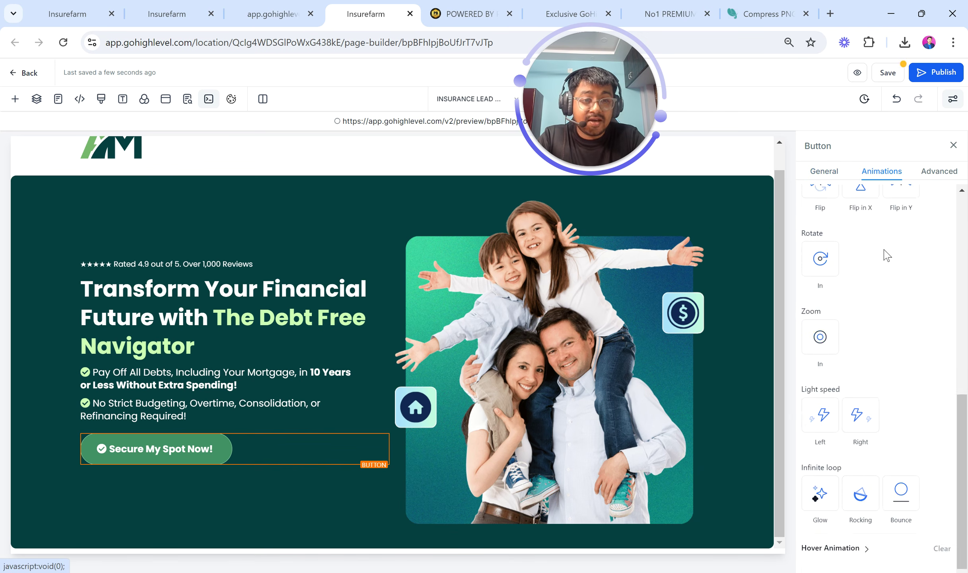
pyautogui.scroll(10, 839, 389)
pyautogui.scroll(-10, 838, 437)
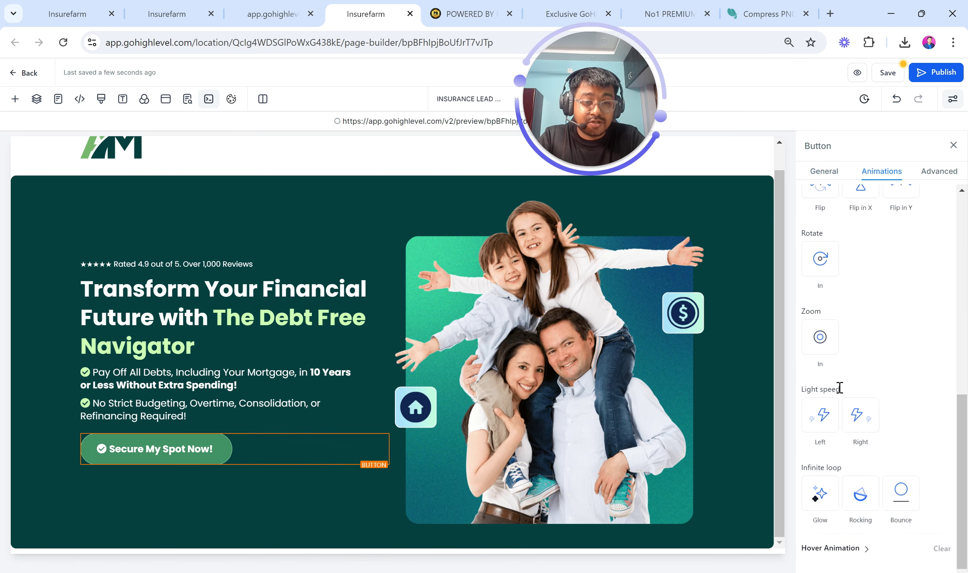
pyautogui.click(834, 549)
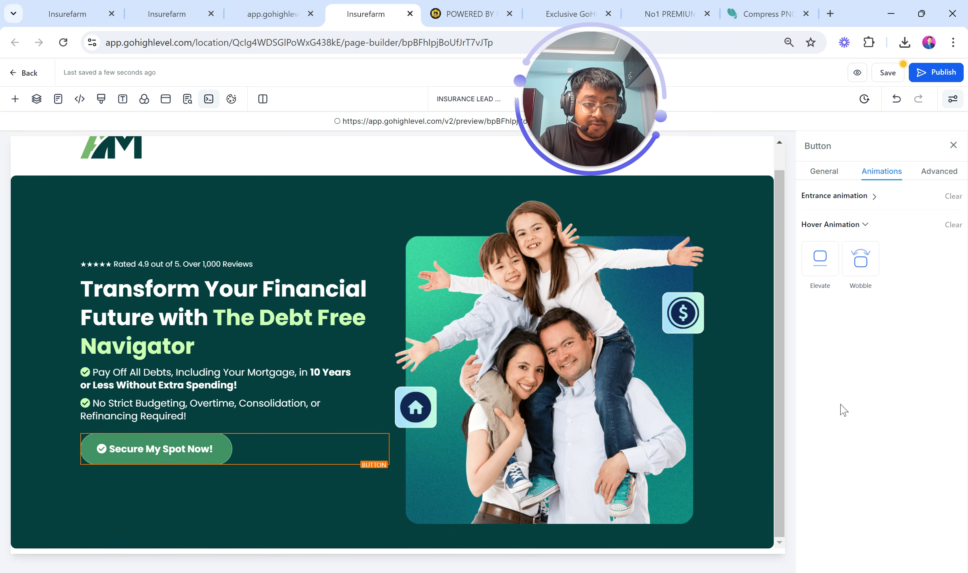
pyautogui.click(820, 262)
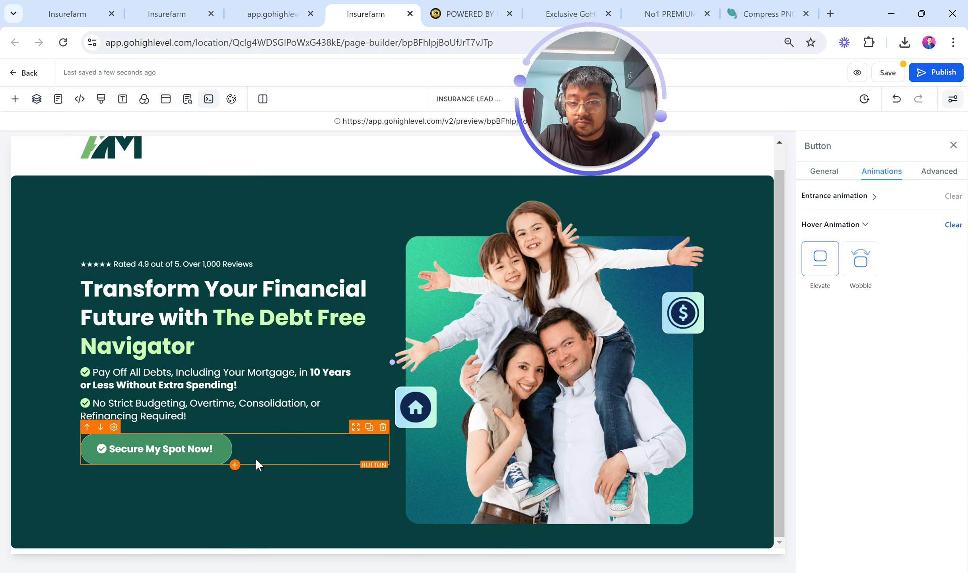
# Add an Image Feature element directly below the hero button and turn off its Optimize Image Load option
pyautogui.click(235, 465)
pyautogui.click(184, 181)
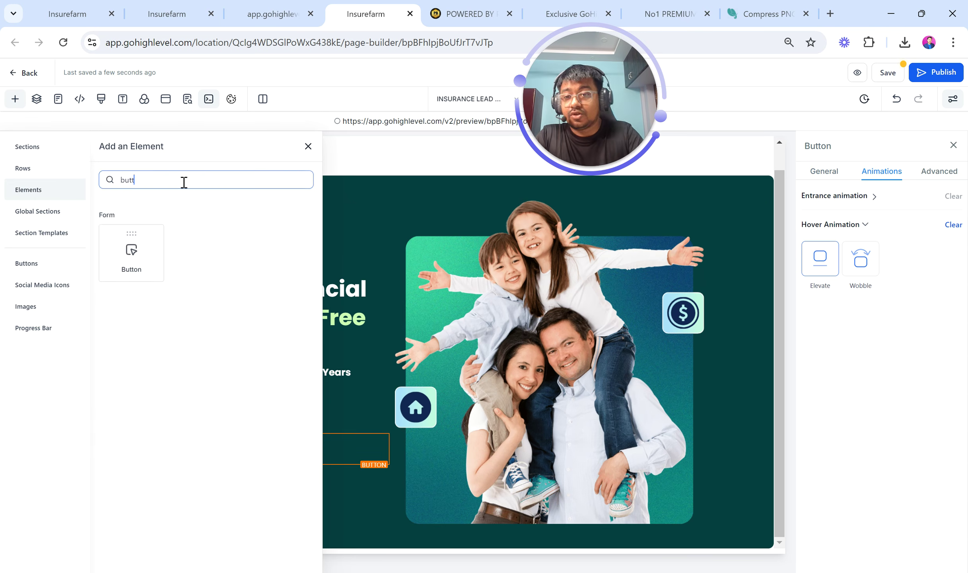
pyautogui.scroll(-10, 215, 352)
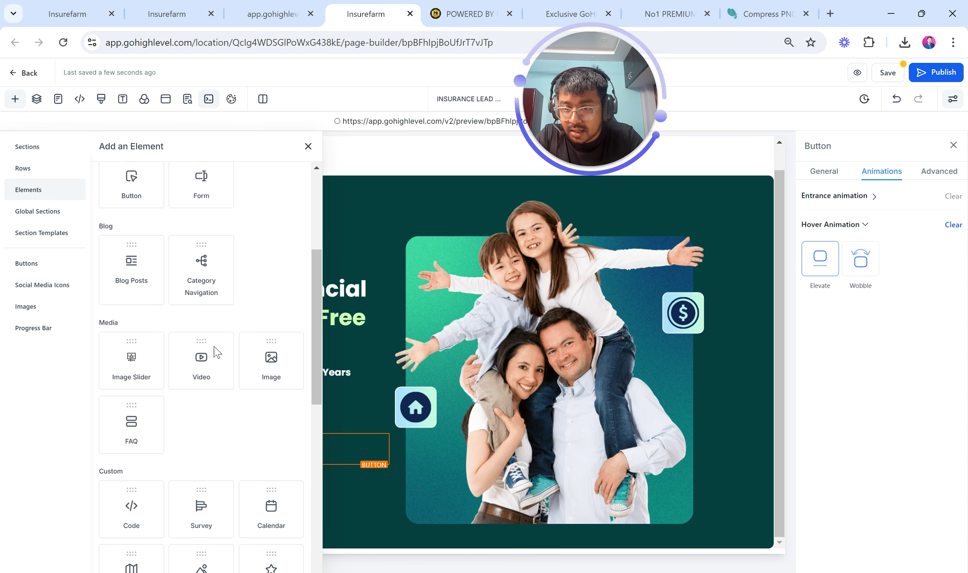
pyautogui.scroll(-6, 171, 280)
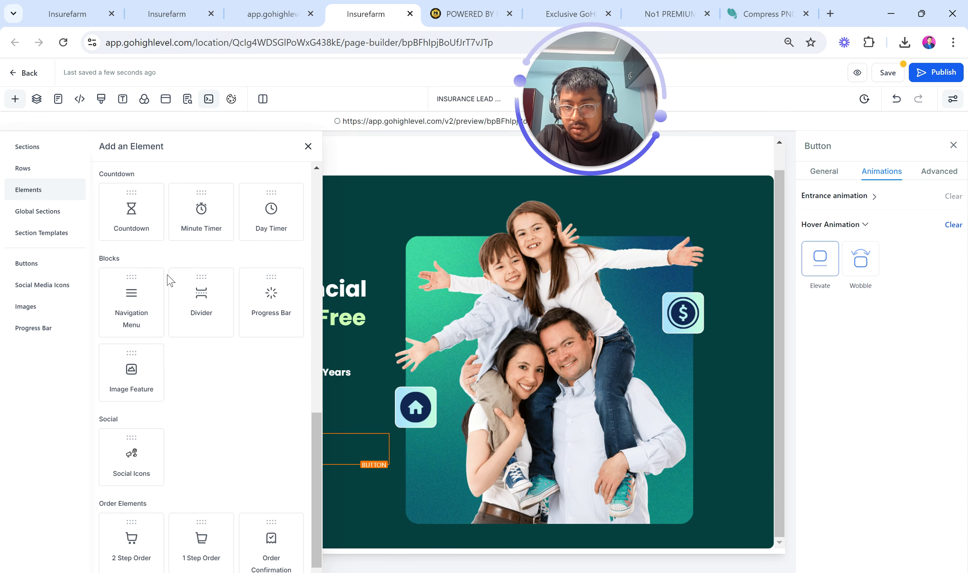
pyautogui.moveTo(132, 368); pyautogui.dragTo(228, 414)
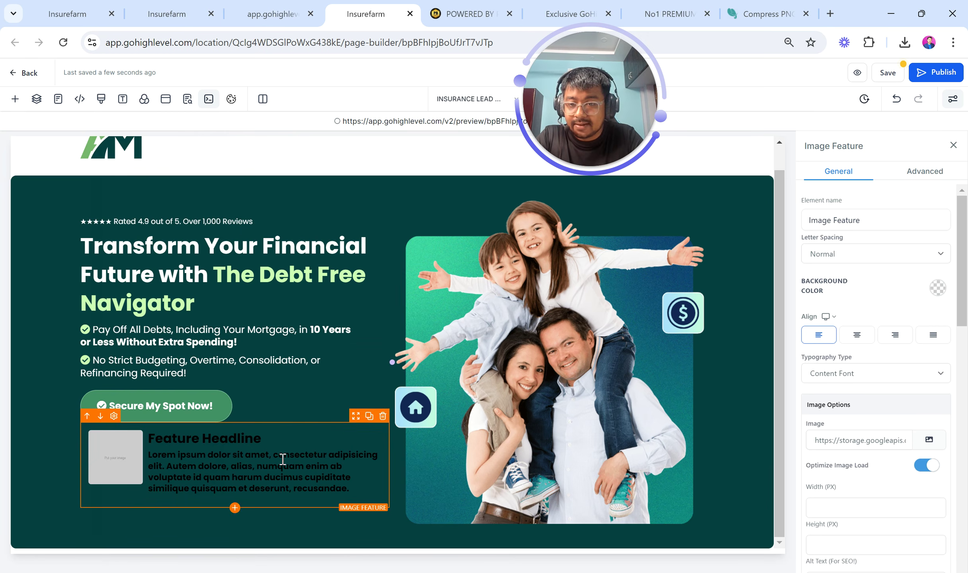
pyautogui.scroll(-5, 875, 394)
pyautogui.click(928, 291)
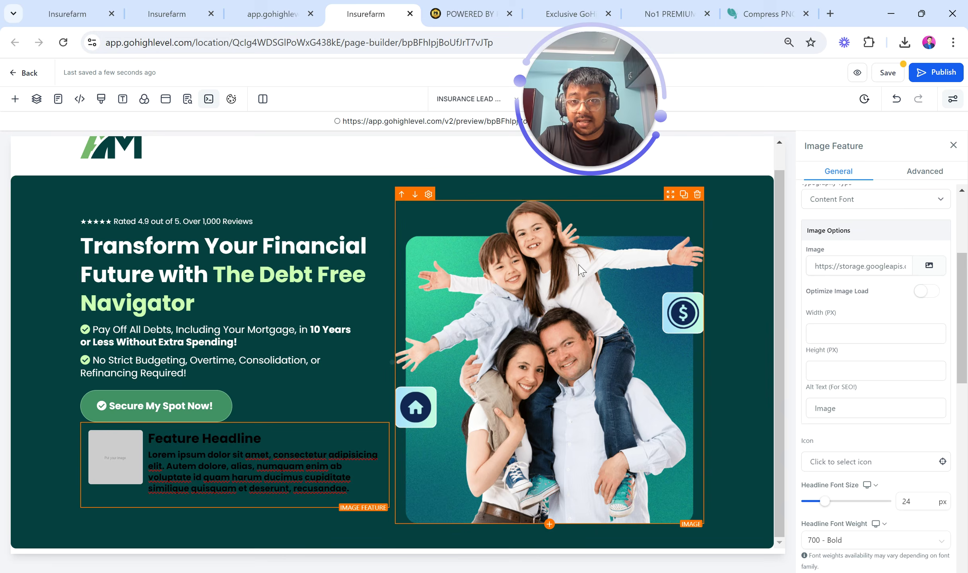
# Replace the image feature's headline with the testimonial quote beginning "Thanks to The Debt Free Navigator" from the preview page, without the extra blank lines above it
pyautogui.click(287, 7)
pyautogui.moveTo(229, 393)
pyautogui.mouseDown()
pyautogui.moveTo(284, 405)
pyautogui.moveTo(290, 416)
pyautogui.moveTo(238, 398)
pyautogui.mouseUp()
pyautogui.hotkey('ctrl', 'c')
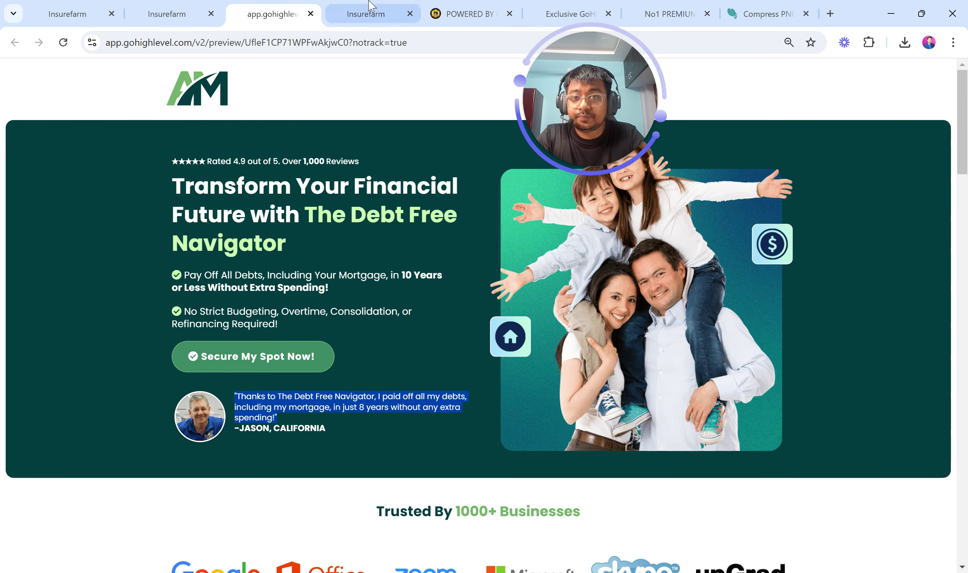
pyautogui.click(366, 14)
pyautogui.tripleClick(205, 433)
pyautogui.hotkey('ctrl', 'v')
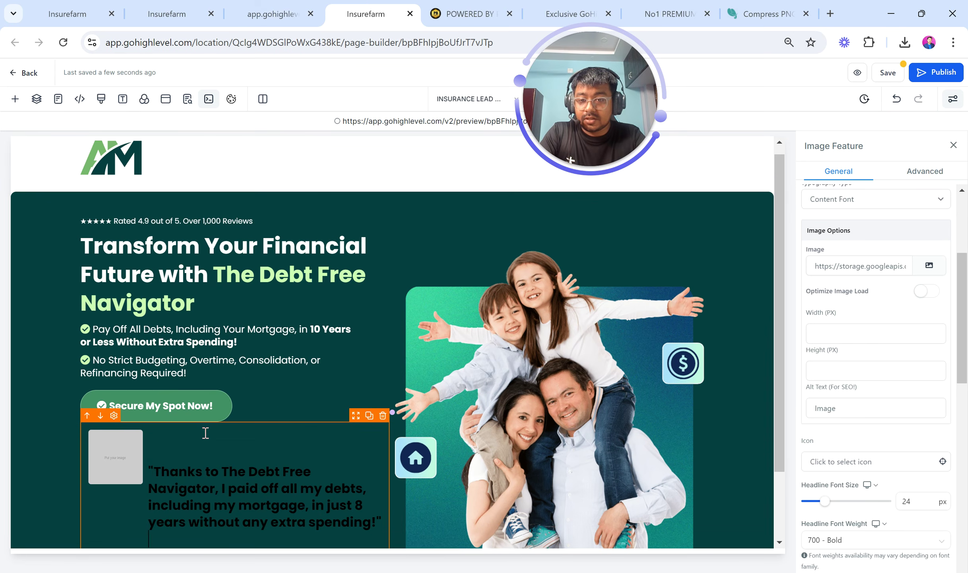
pyautogui.press('BackSpace')
pyautogui.press('BackSpace')
pyautogui.press('BackSpace')
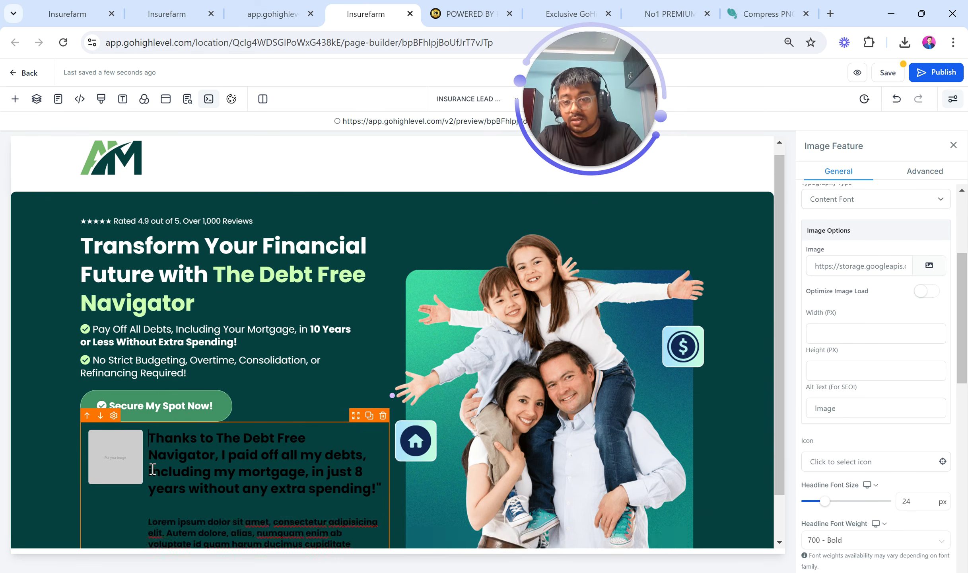
pyautogui.write('"')
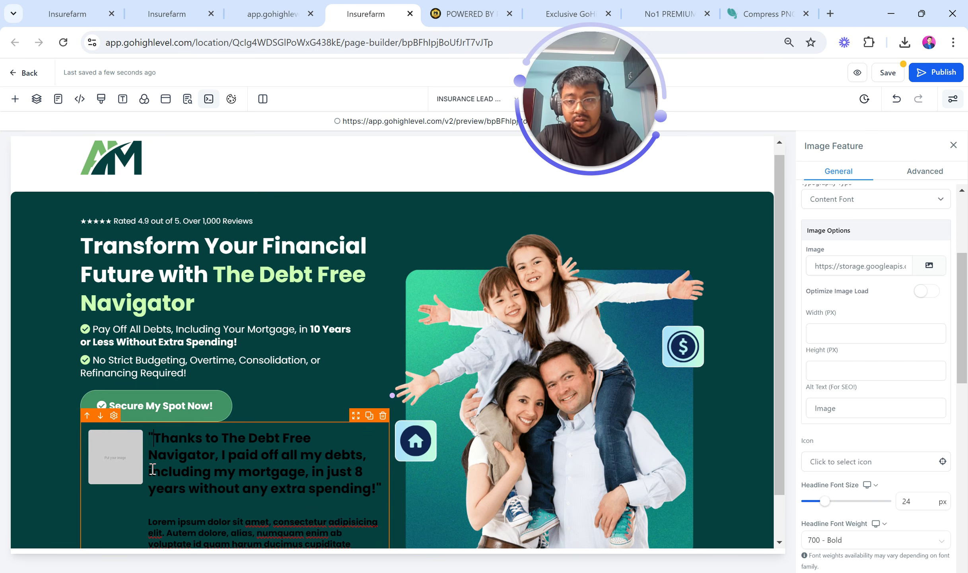
# Replace the image feature's placeholder description with the customer's name and state from the preview's testimonial, and remove the blank line beneath the quote
pyautogui.click(268, 12)
pyautogui.moveTo(329, 439); pyautogui.dragTo(250, 438)
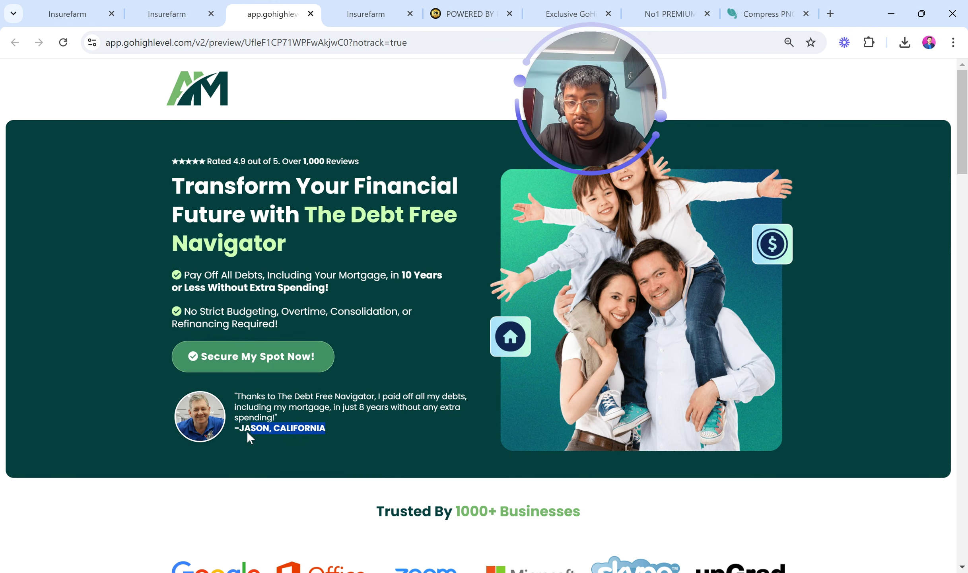
pyautogui.click(334, 12)
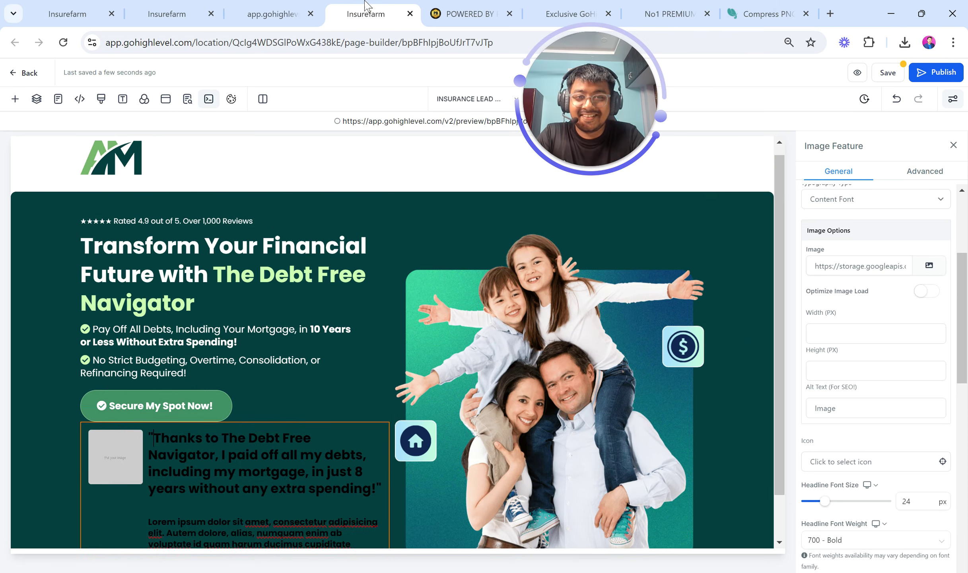
pyautogui.scroll(-1, 276, 486)
pyautogui.tripleClick(275, 486)
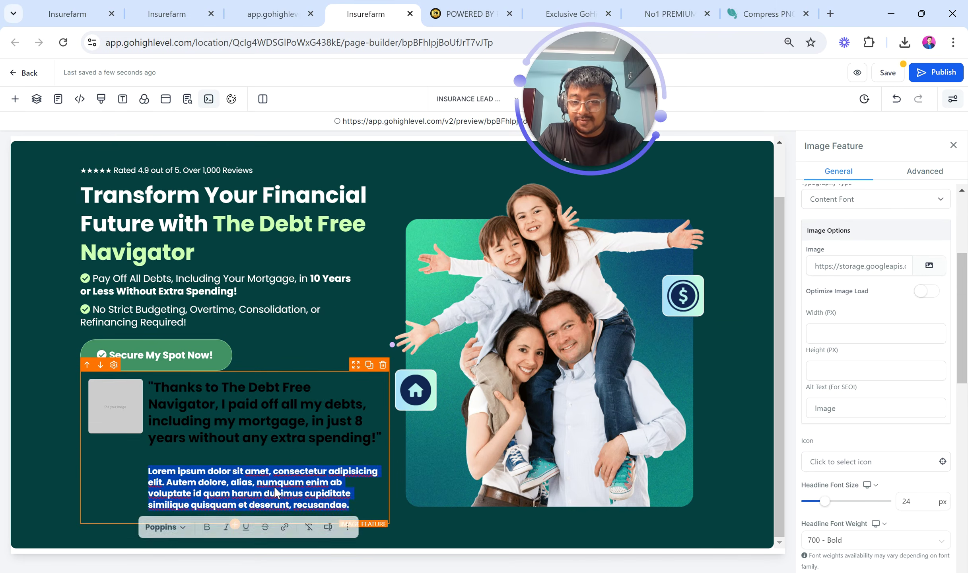
pyautogui.write('-JASON, CALIFORNIA')
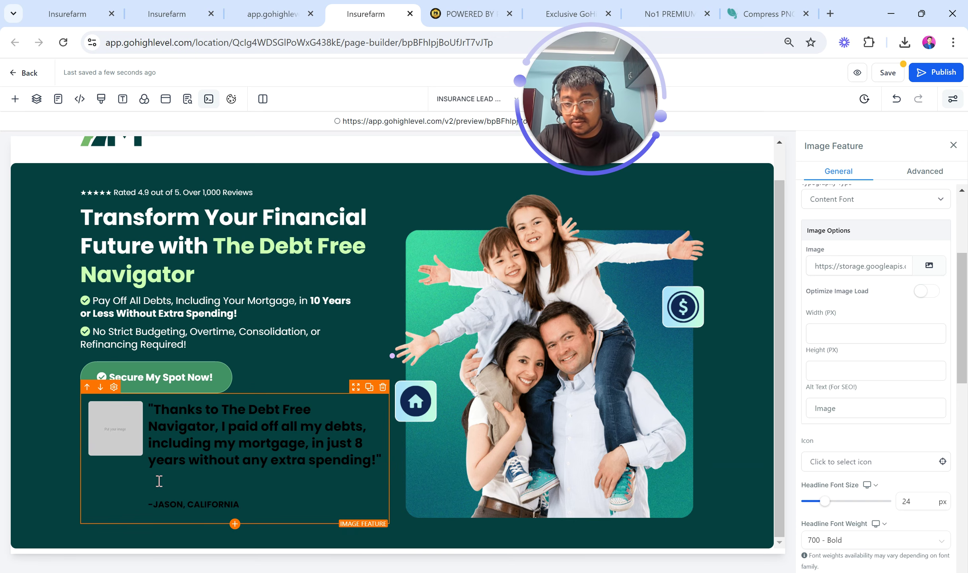
pyautogui.press('BackSpace')
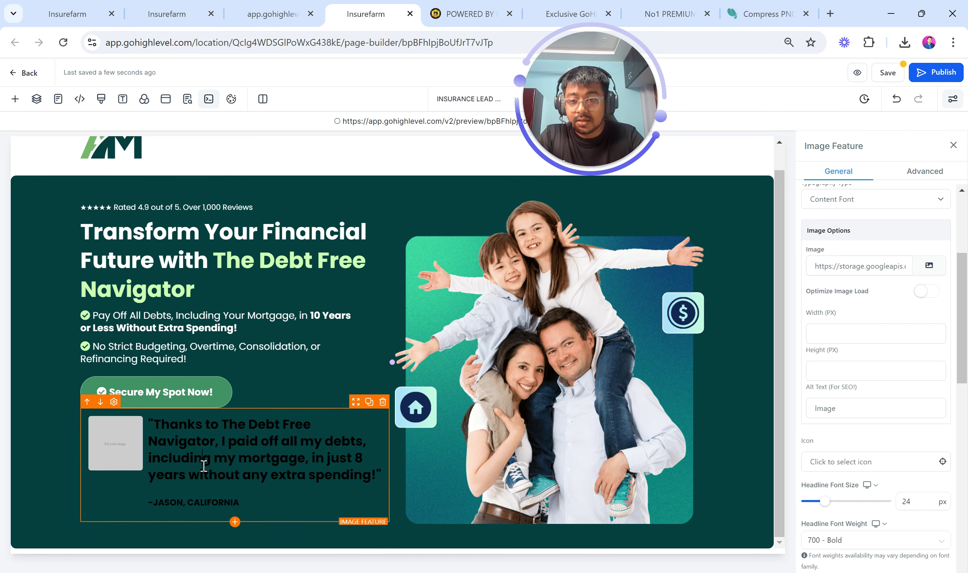
# Set both the headline color and the text color of the testimonial image feature to white
pyautogui.scroll(-5, 916, 306)
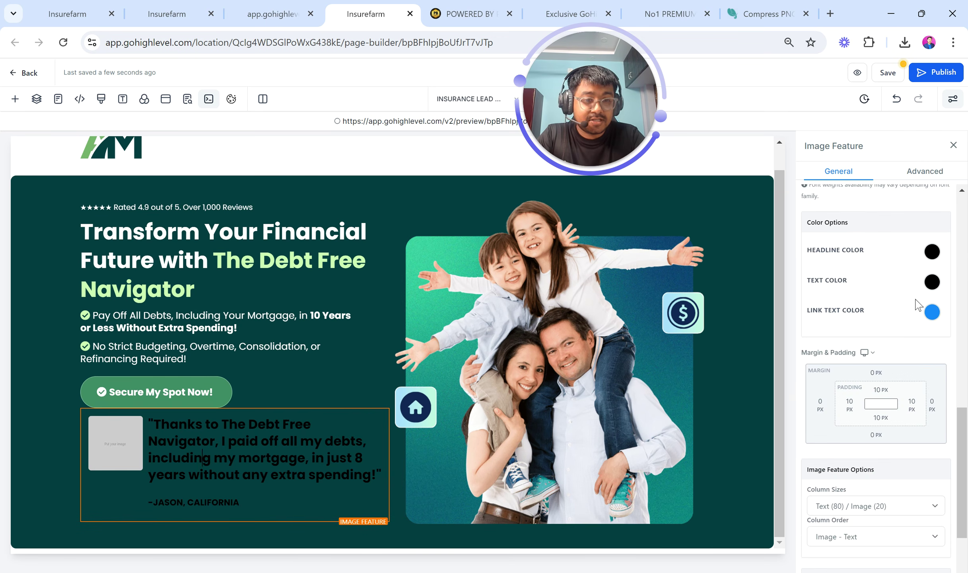
pyautogui.click(932, 251)
pyautogui.click(855, 276)
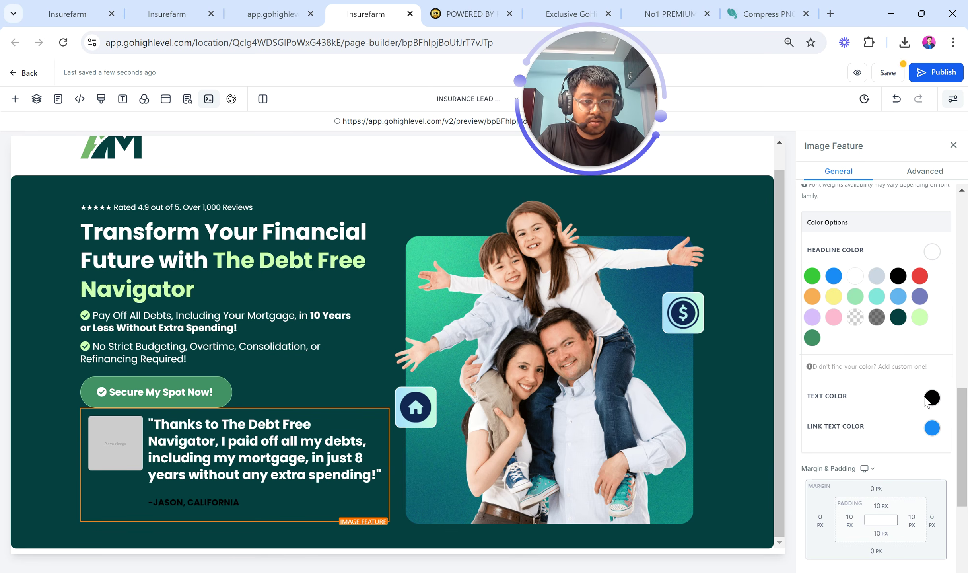
pyautogui.click(932, 398)
pyautogui.click(856, 430)
# Set the testimonial's headline font weight to 100 - Thin
pyautogui.scroll(-8, 856, 431)
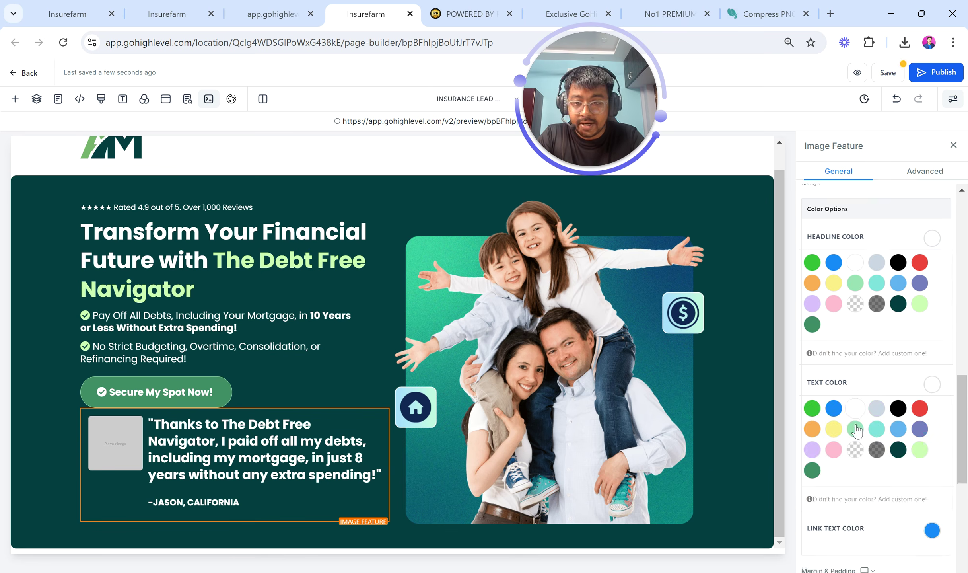
pyautogui.scroll(9, 857, 431)
pyautogui.scroll(6, 857, 431)
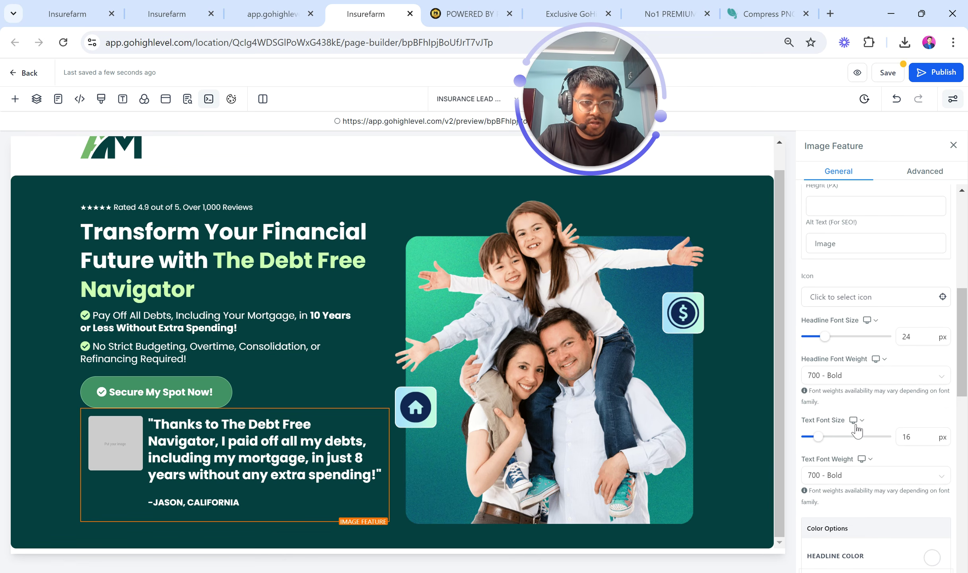
pyautogui.click(843, 381)
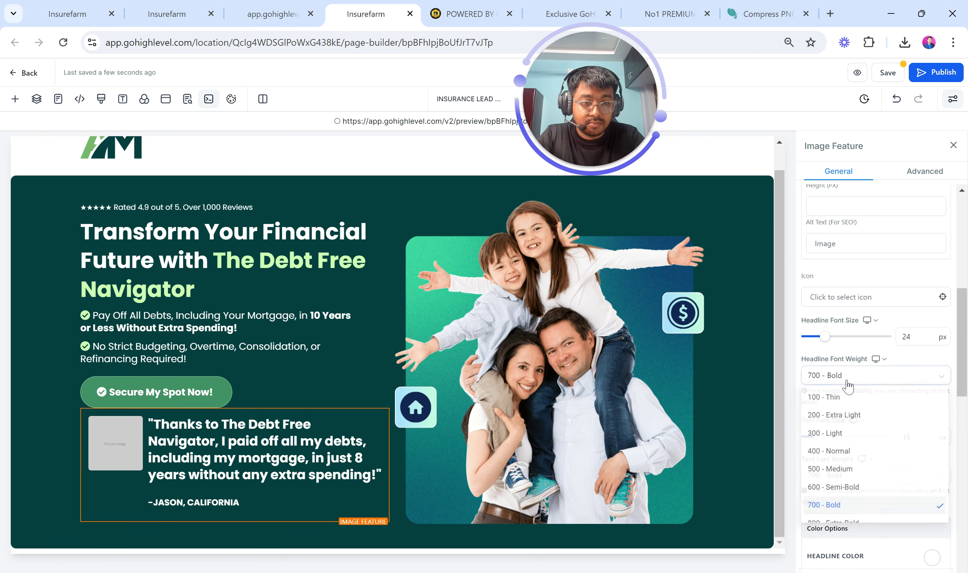
pyautogui.click(836, 397)
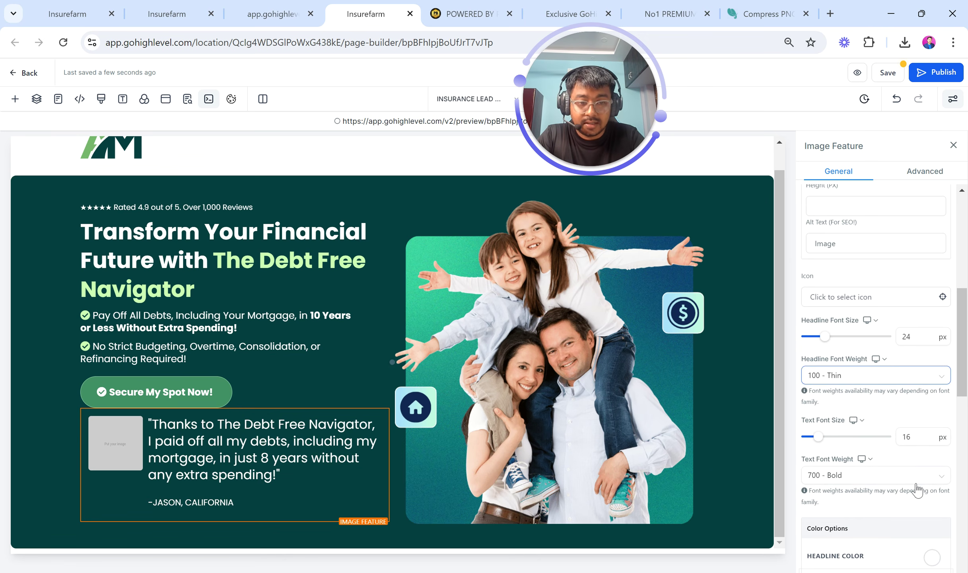
# Make the customer's name and state line beneath the testimonial quote bold, keeping the text font weight at 700 - Bold
pyautogui.scroll(-1, 862, 443)
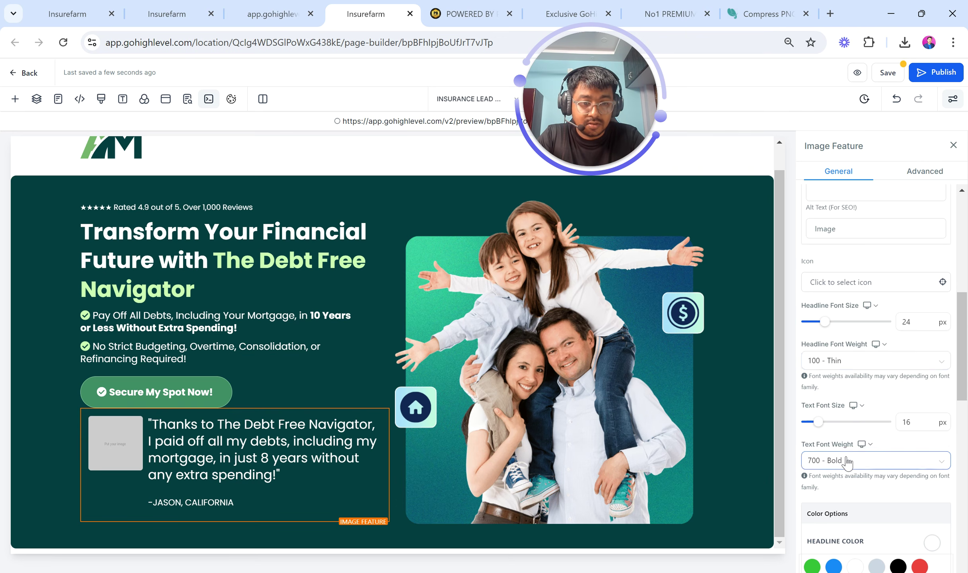
pyautogui.click(845, 460)
pyautogui.click(829, 431)
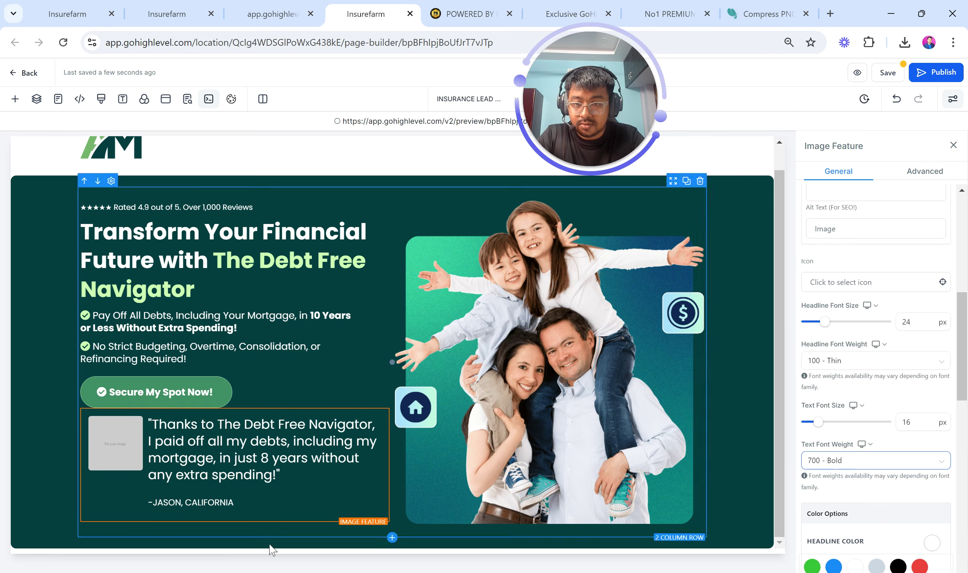
pyautogui.tripleClick(214, 503)
pyautogui.click(150, 526)
# Set the testimonial quote's headline font size to 16 px
pyautogui.doubleClick(254, 472)
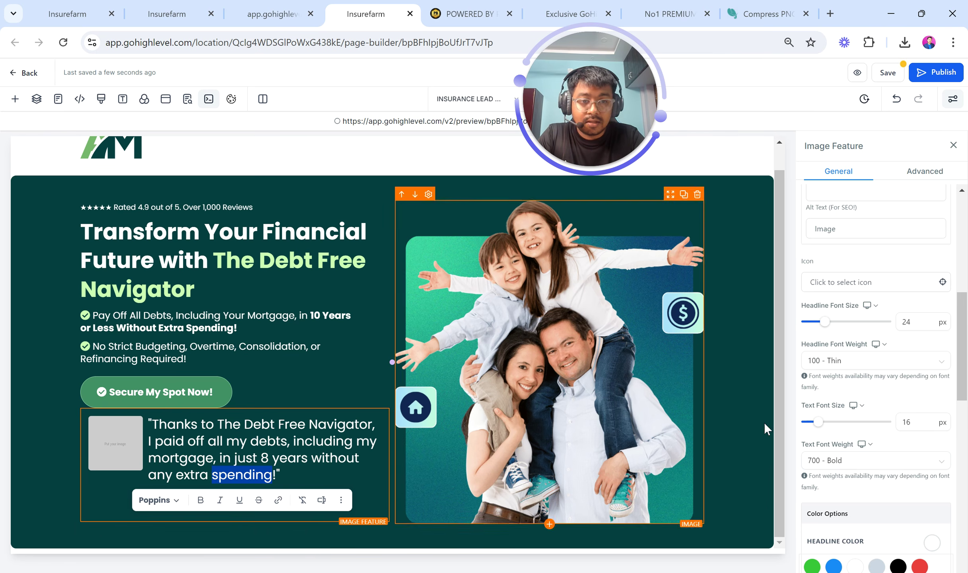
pyautogui.doubleClick(914, 320)
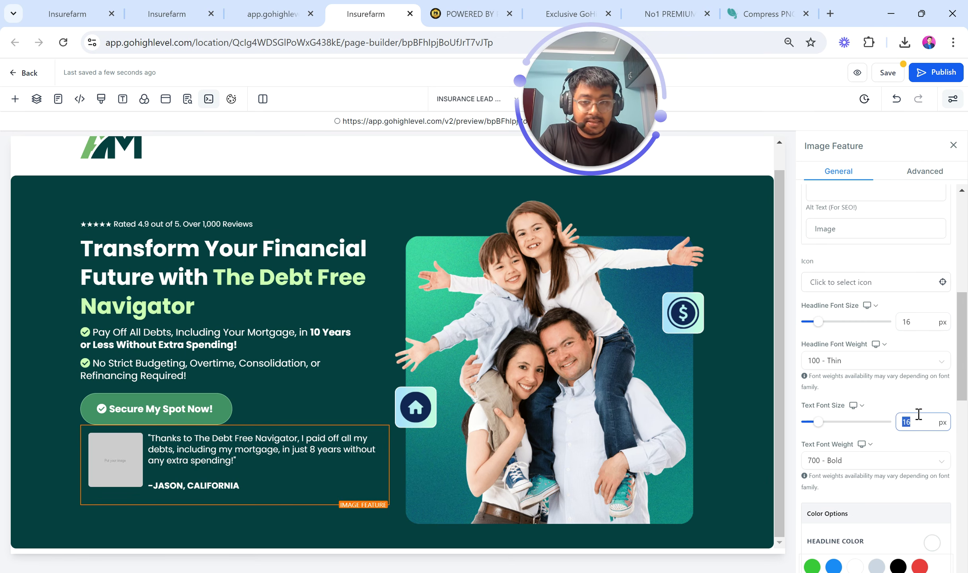
pyautogui.click(252, 8)
pyautogui.click(337, 5)
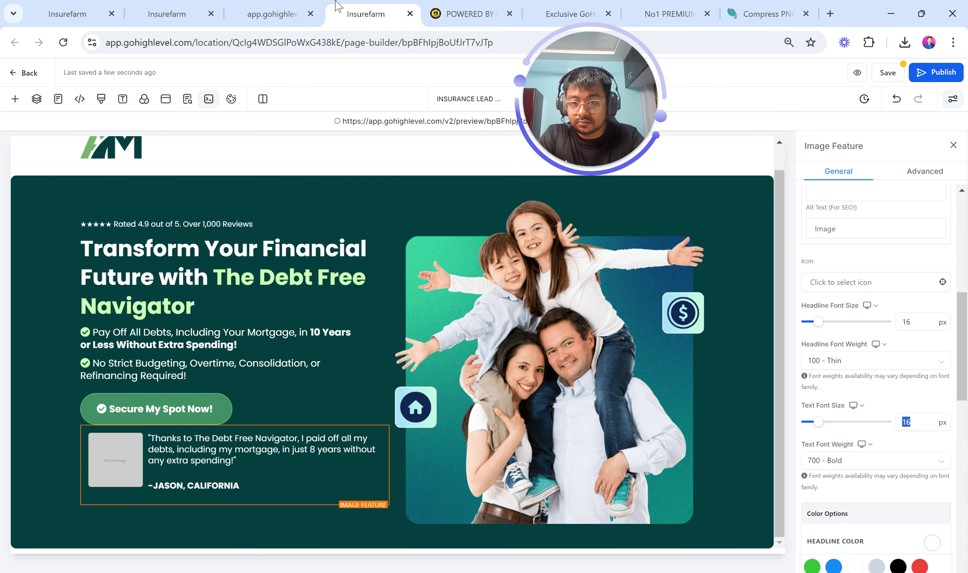
# Remove the blank line above the testimonial attribution and replace its placeholder image with the blue-shirted man's photo from the Lead Gen Page Ebook folder
pyautogui.click(149, 485)
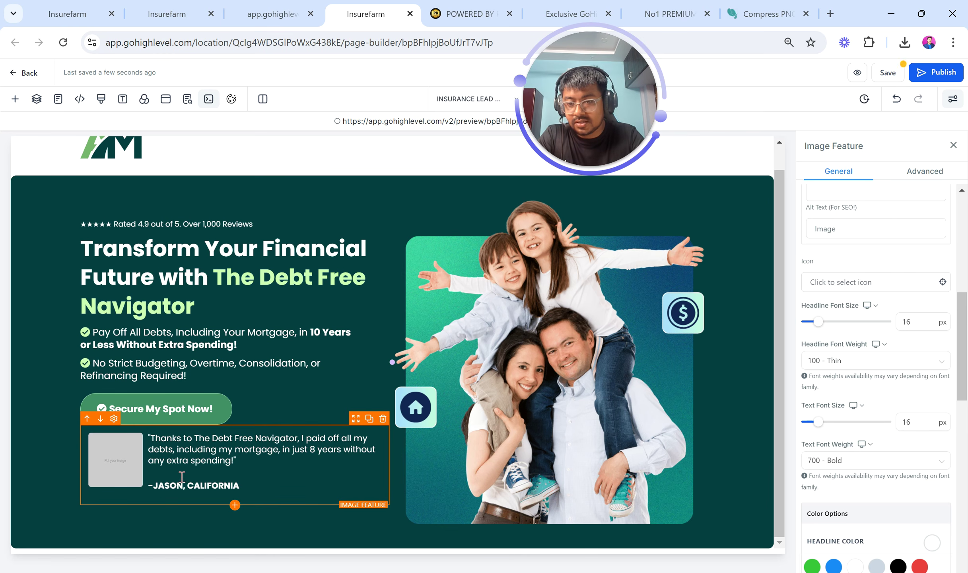
pyautogui.press('BackSpace')
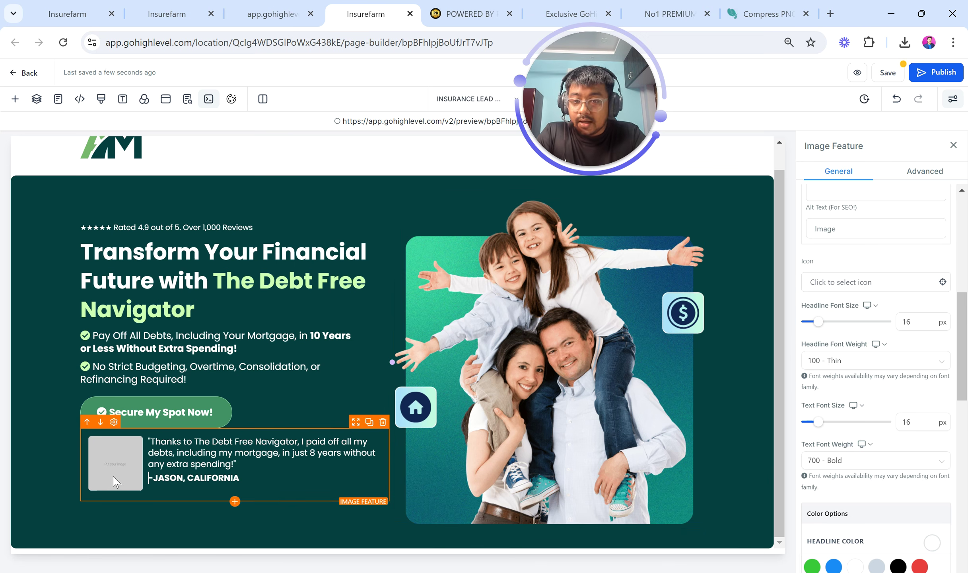
pyautogui.scroll(-6, 901, 386)
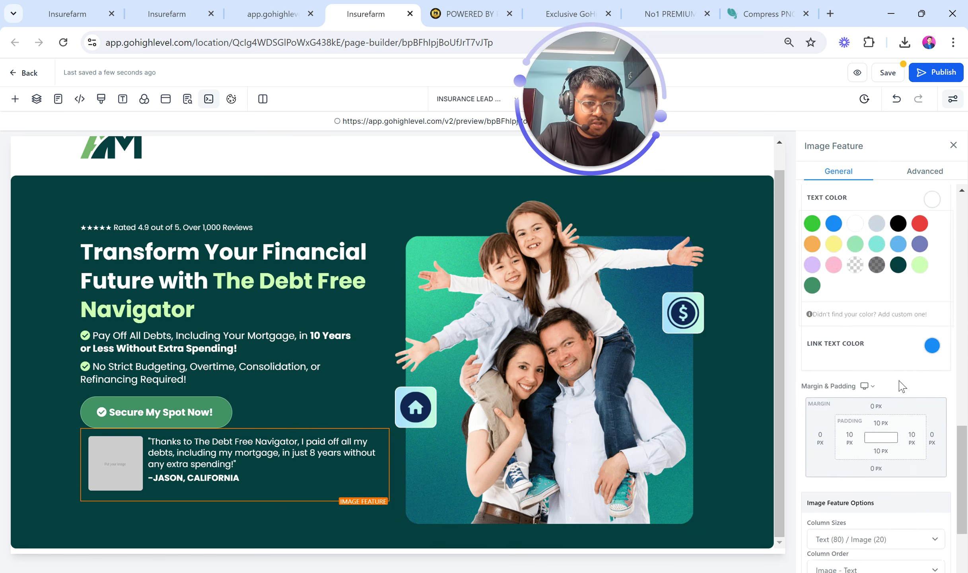
pyautogui.scroll(10, 901, 385)
pyautogui.scroll(1, 901, 386)
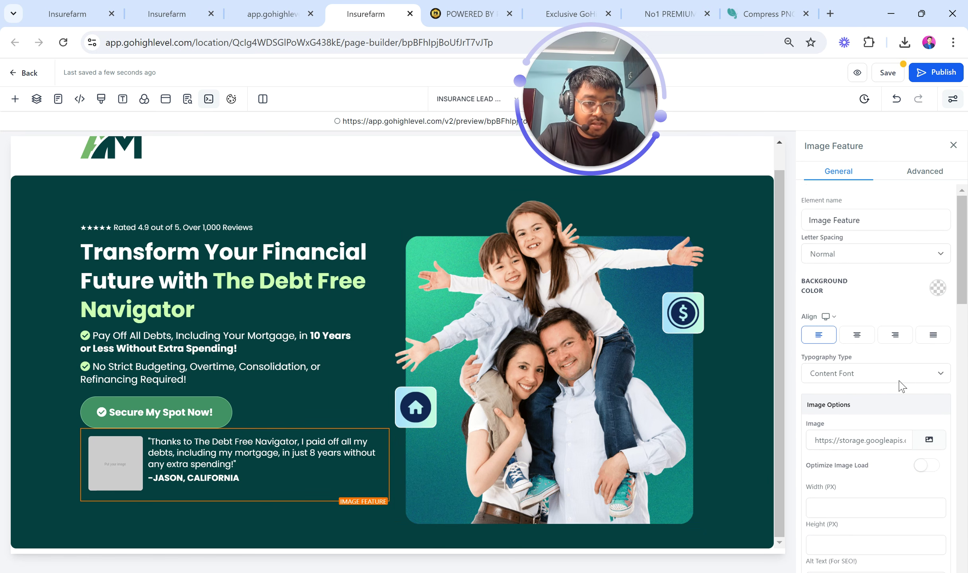
pyautogui.click(929, 440)
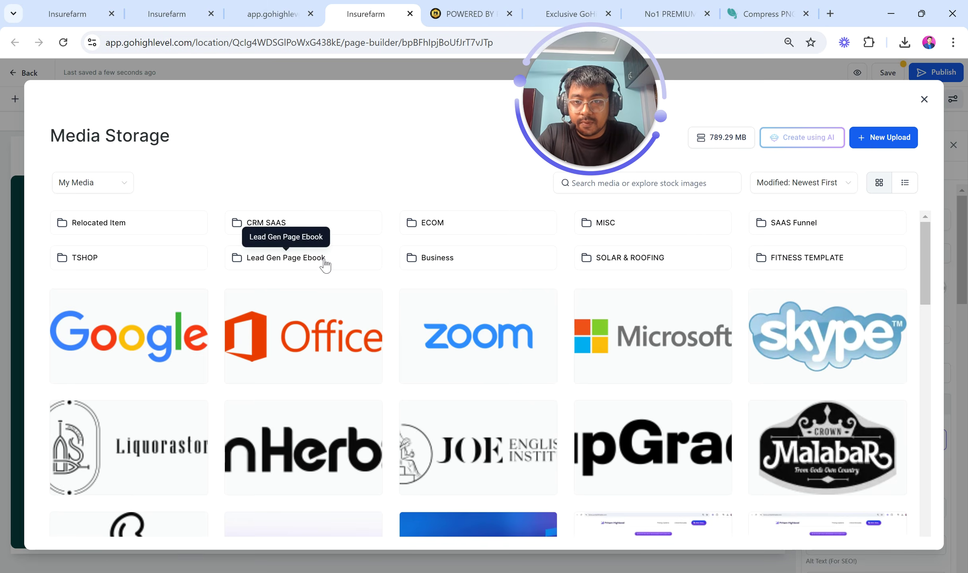
pyautogui.click(325, 259)
pyautogui.scroll(-5, 411, 429)
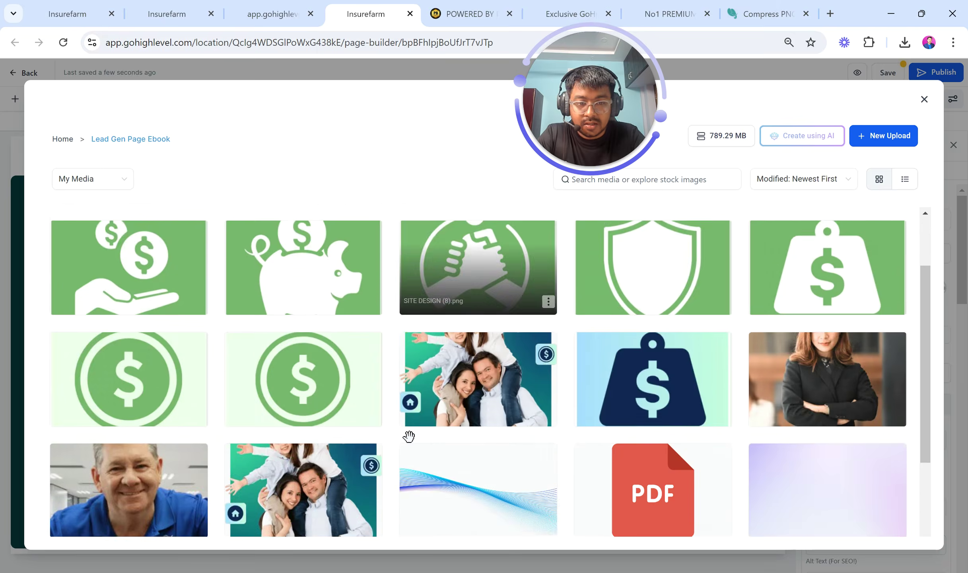
pyautogui.click(151, 389)
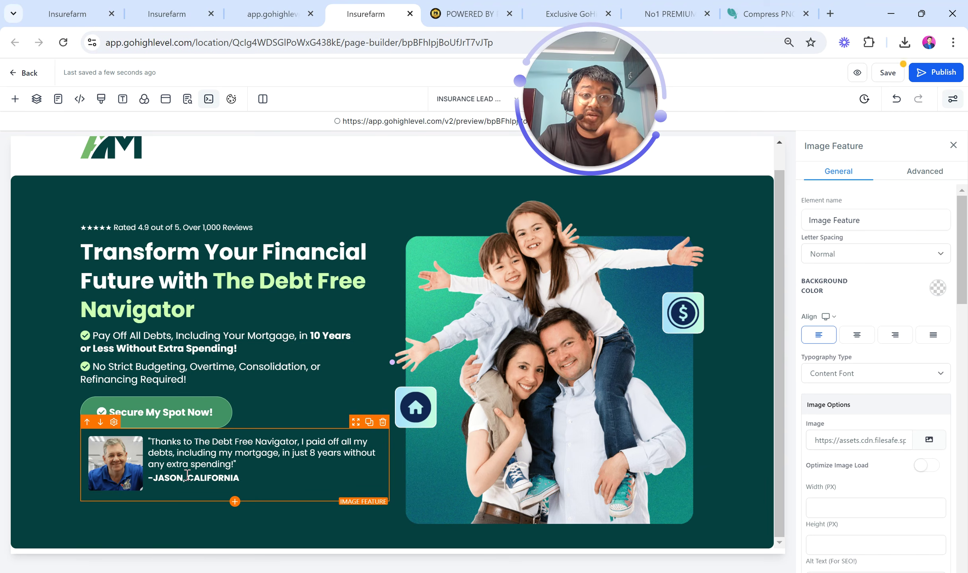
# Check the testimonial photo on the reference page and style the matching photo with a White Thumbnail Border and Circle radius
pyautogui.click(261, 5)
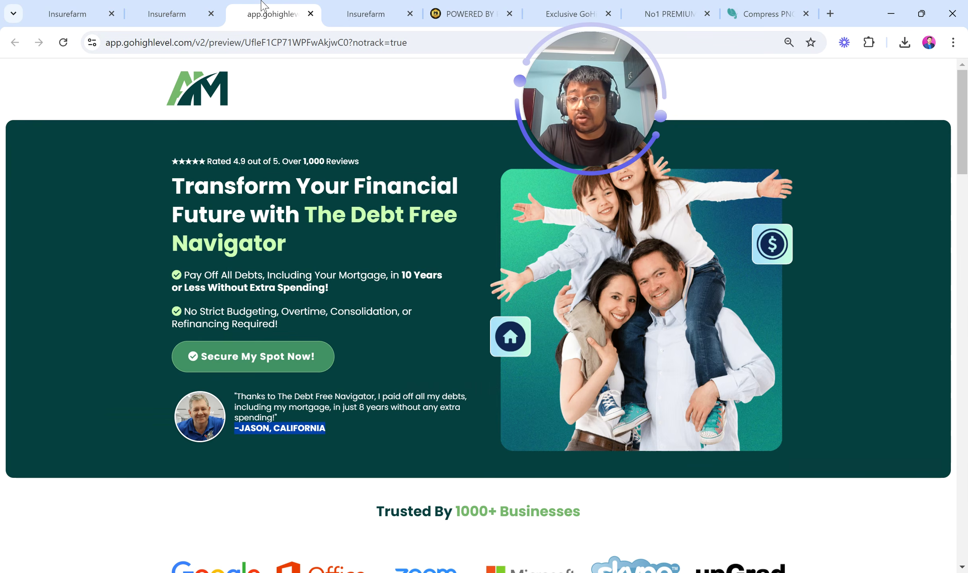
pyautogui.scroll(3, 189, 453)
pyautogui.scroll(3, 189, 451)
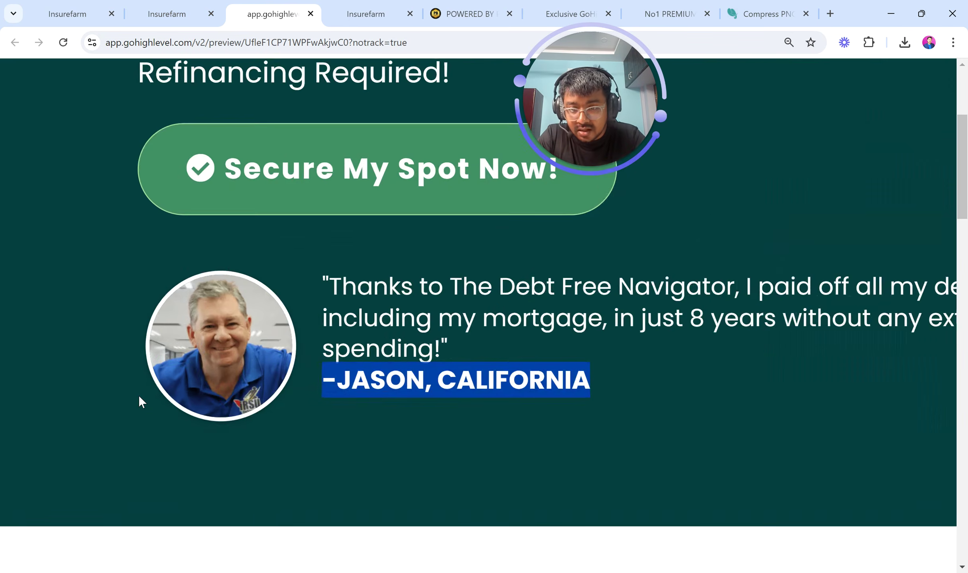
pyautogui.scroll(-5, 138, 395)
pyautogui.click(181, 440)
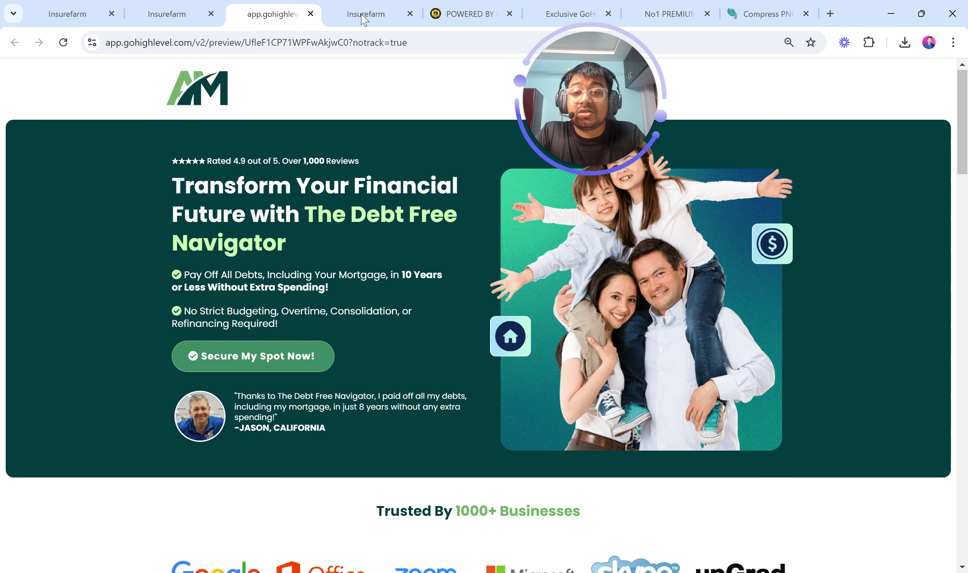
pyautogui.hotkey('ctrl', 'Tab')
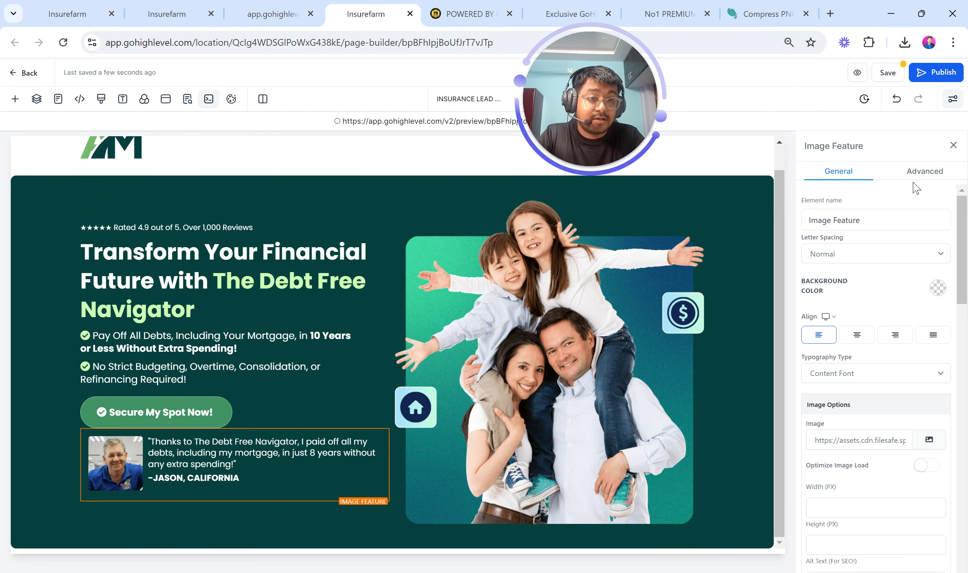
pyautogui.click(922, 174)
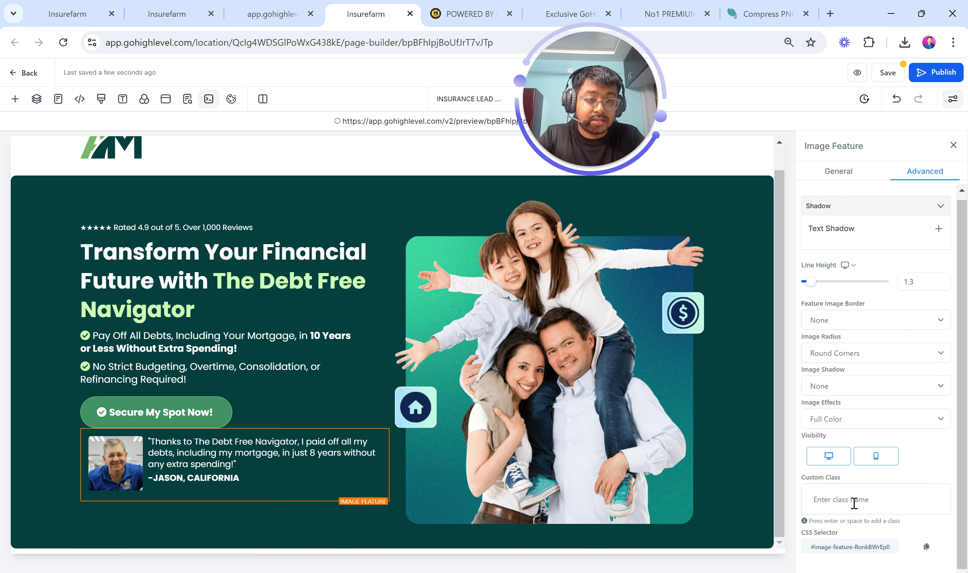
pyautogui.click(836, 330)
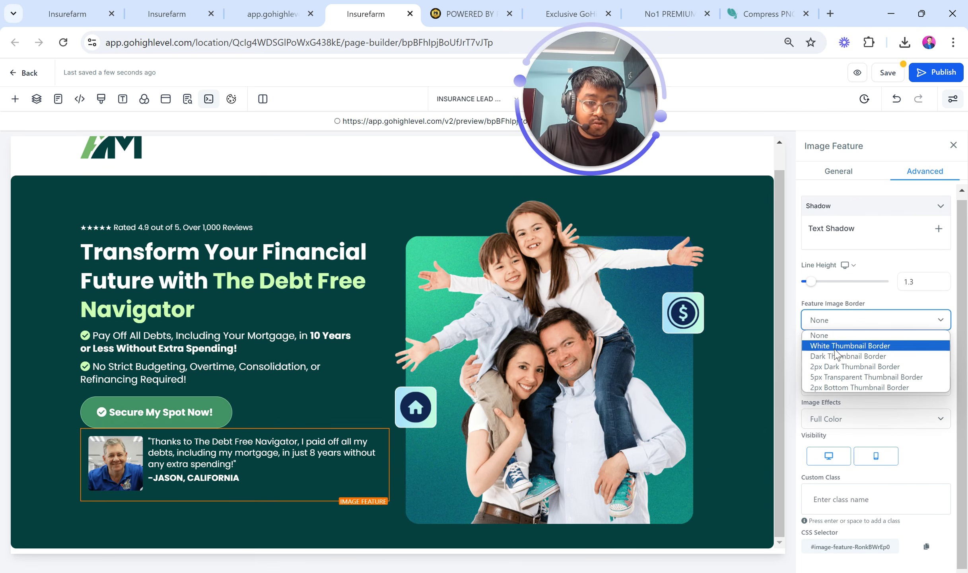
pyautogui.click(837, 346)
pyautogui.click(842, 360)
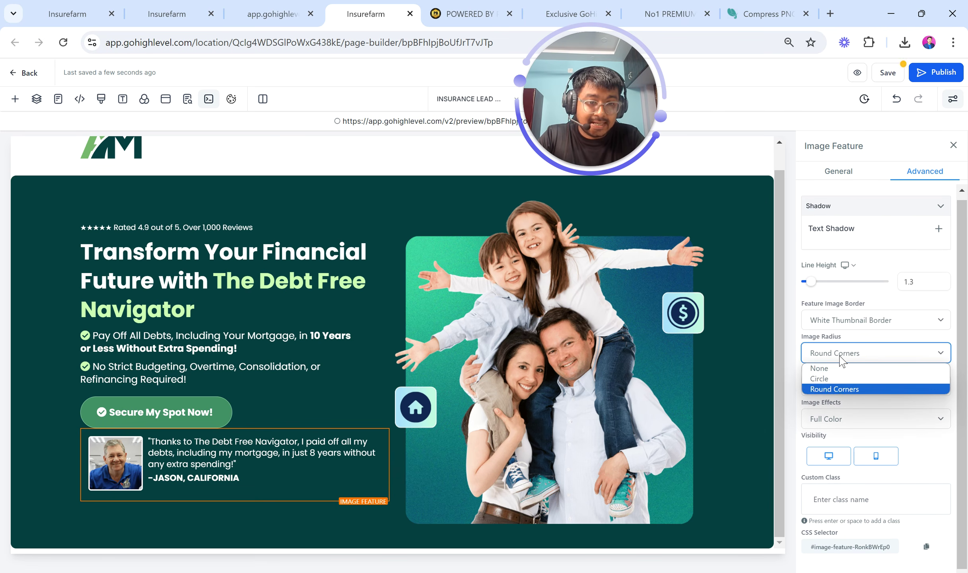
pyautogui.click(824, 379)
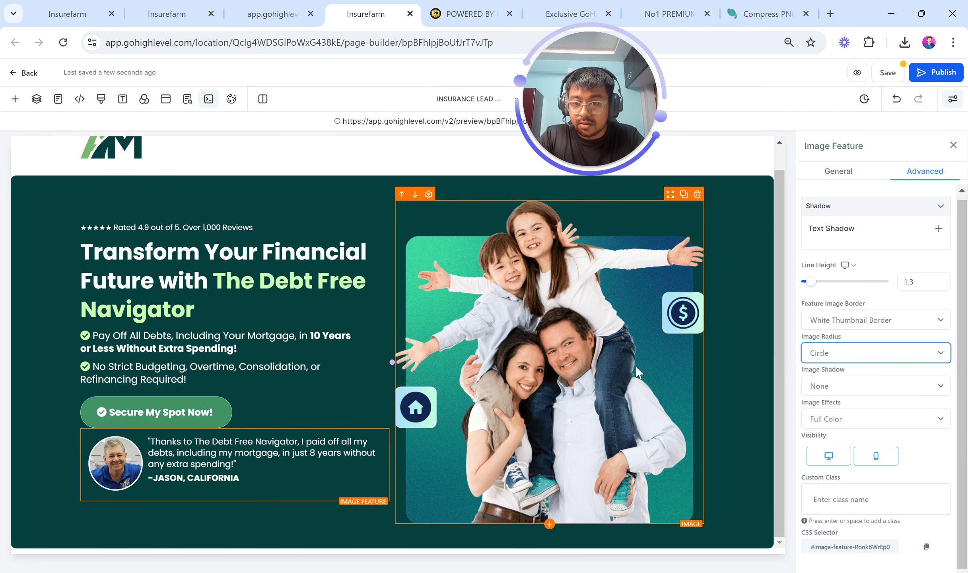
# Set the testimonial block's top margin to 20 px and compare its spacing with the reference page
pyautogui.click(596, 379)
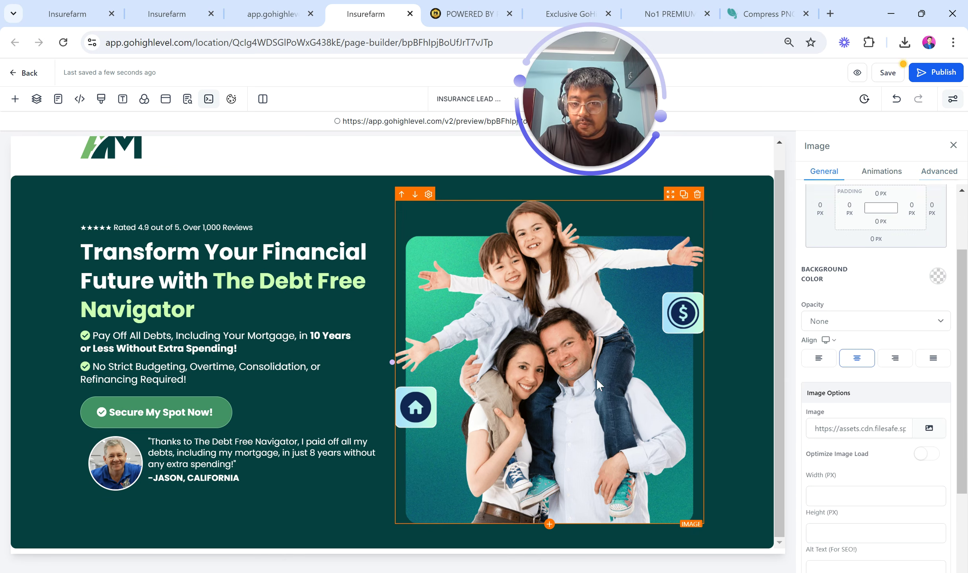
pyautogui.click(289, 478)
pyautogui.click(874, 283)
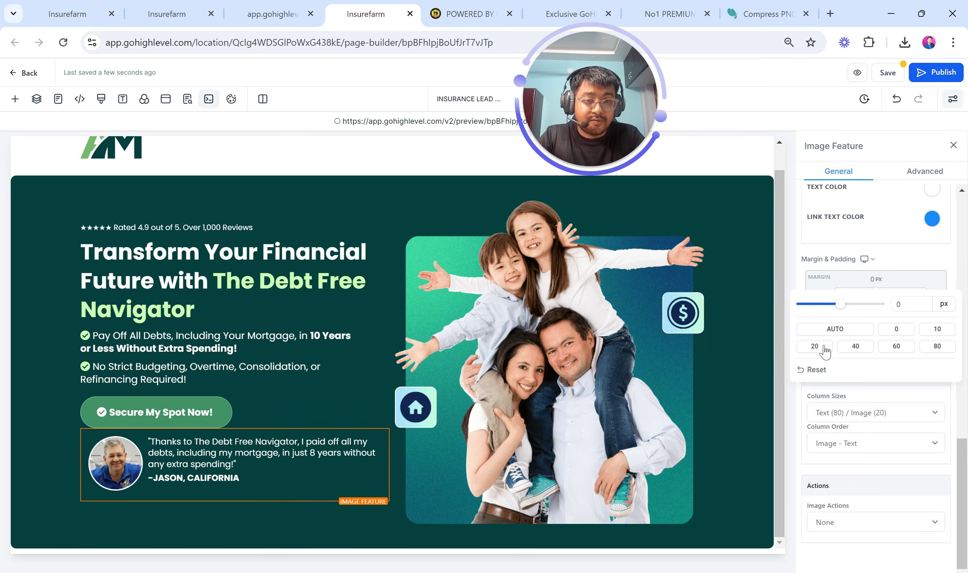
pyautogui.click(813, 346)
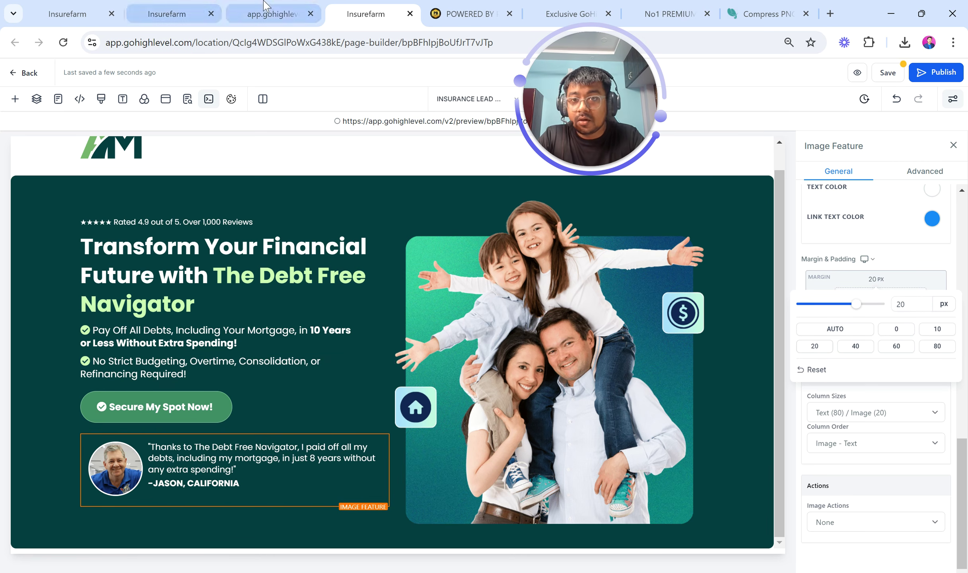
pyautogui.click(267, 11)
pyautogui.click(339, 7)
# Set the top margin of the "Pay Off All Debts" sub headline to 20 px and compare it with the reference page
pyautogui.click(208, 331)
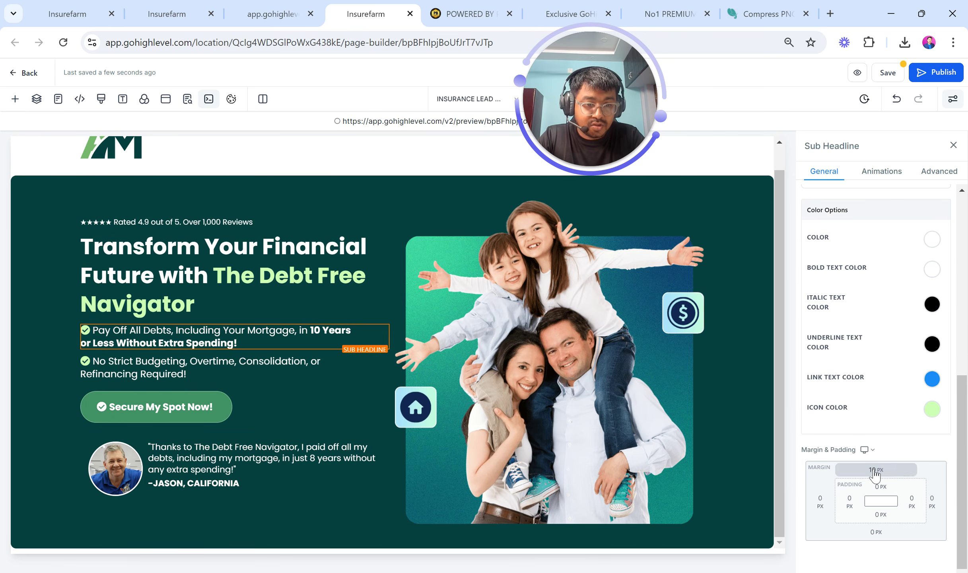
pyautogui.click(876, 471)
pyautogui.click(814, 536)
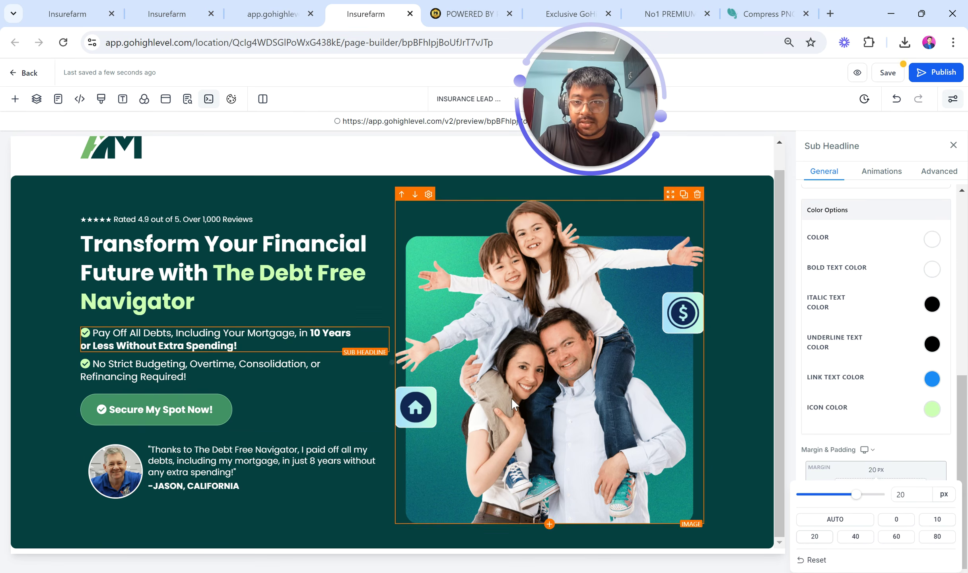
pyautogui.click(280, 6)
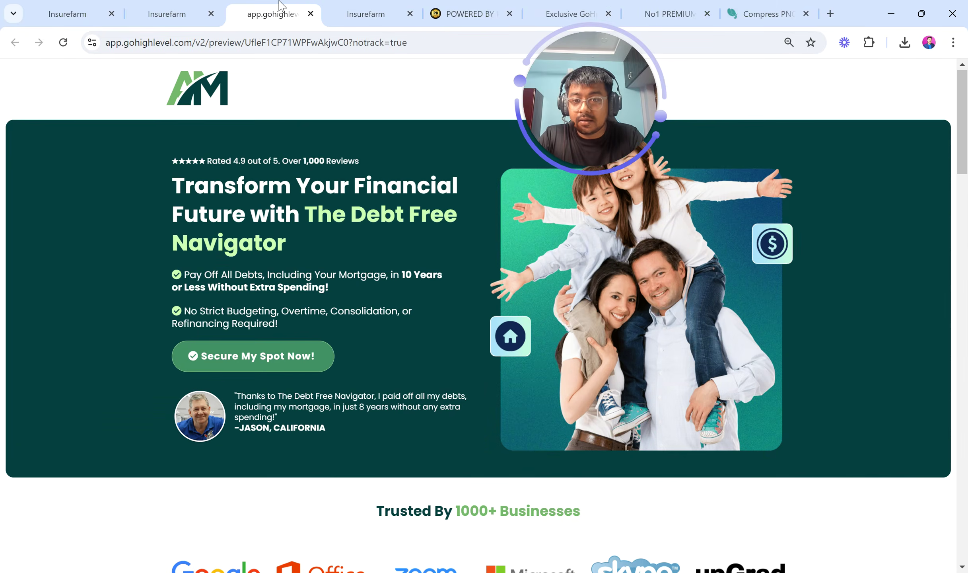
pyautogui.click(338, 8)
pyautogui.click(266, 7)
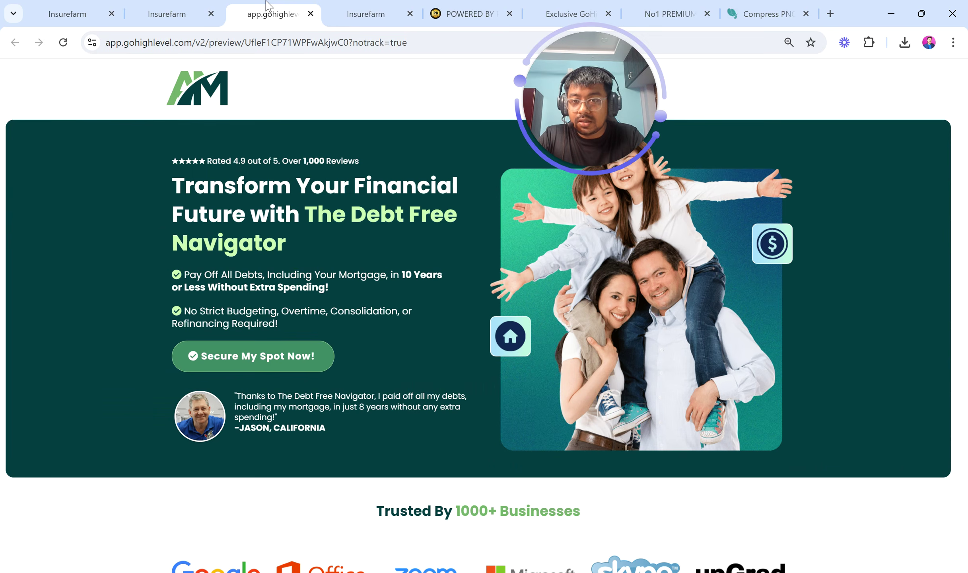
pyautogui.click(358, 12)
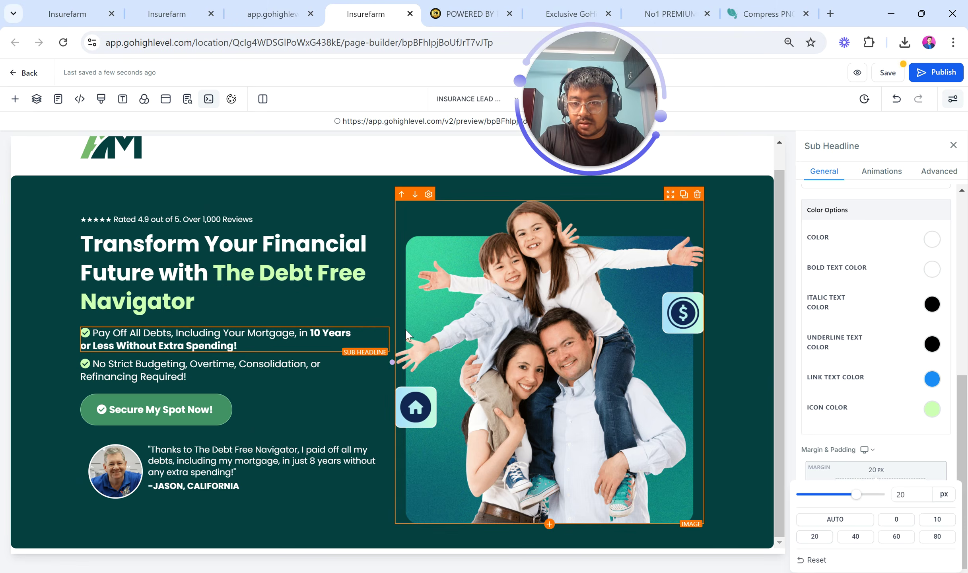
# Set the top margin of the hero family image to -25 px
pyautogui.click(410, 425)
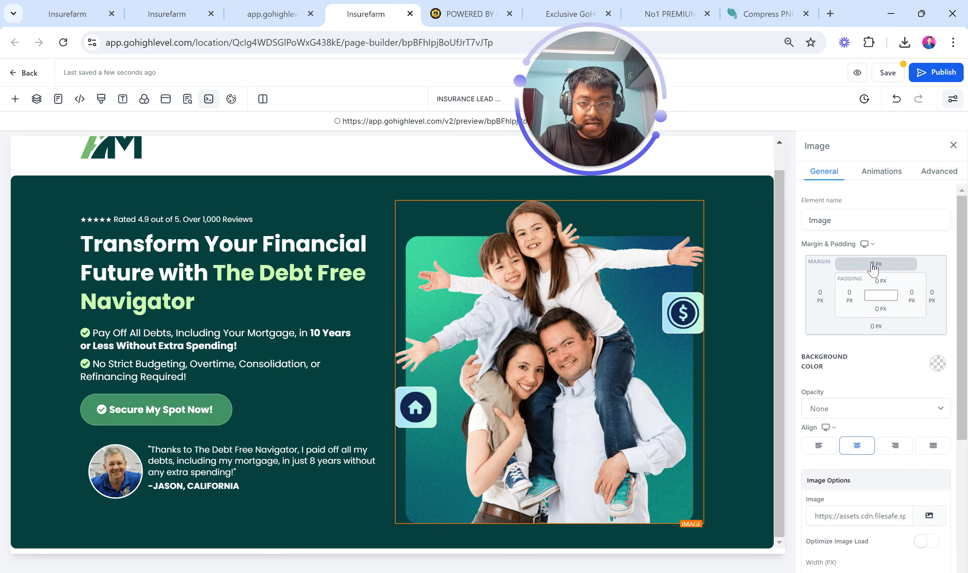
pyautogui.click(859, 276)
pyautogui.moveTo(838, 292); pyautogui.dragTo(815, 294)
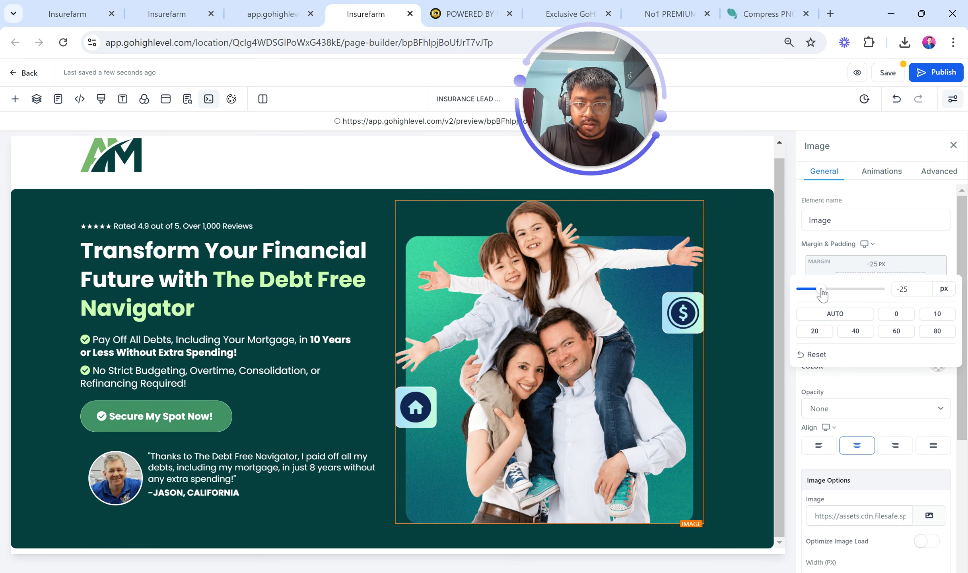
# Set the hero section's top padding to 30 px and review the text column's layout settings
pyautogui.click(724, 265)
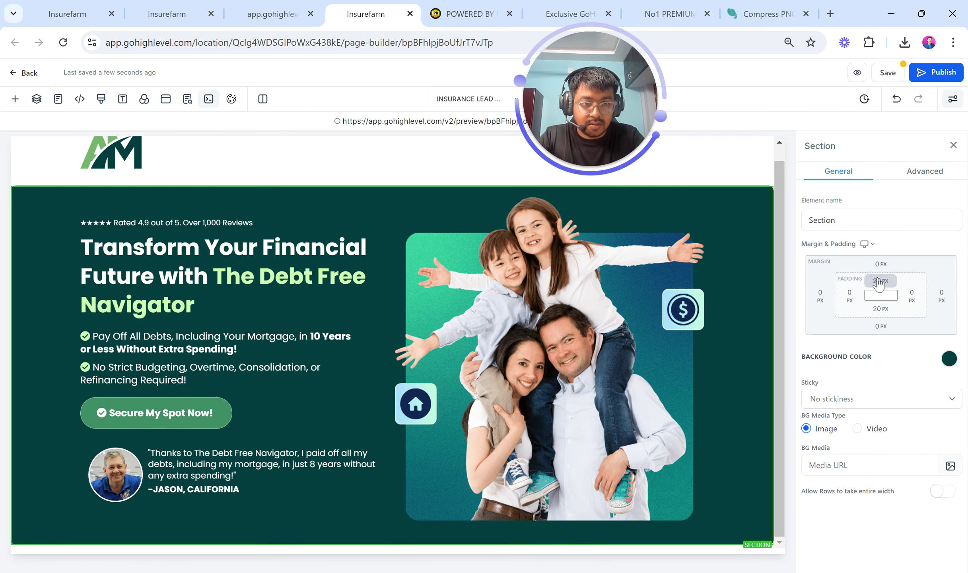
pyautogui.click(880, 280)
pyautogui.moveTo(854, 310); pyautogui.dragTo(854, 309)
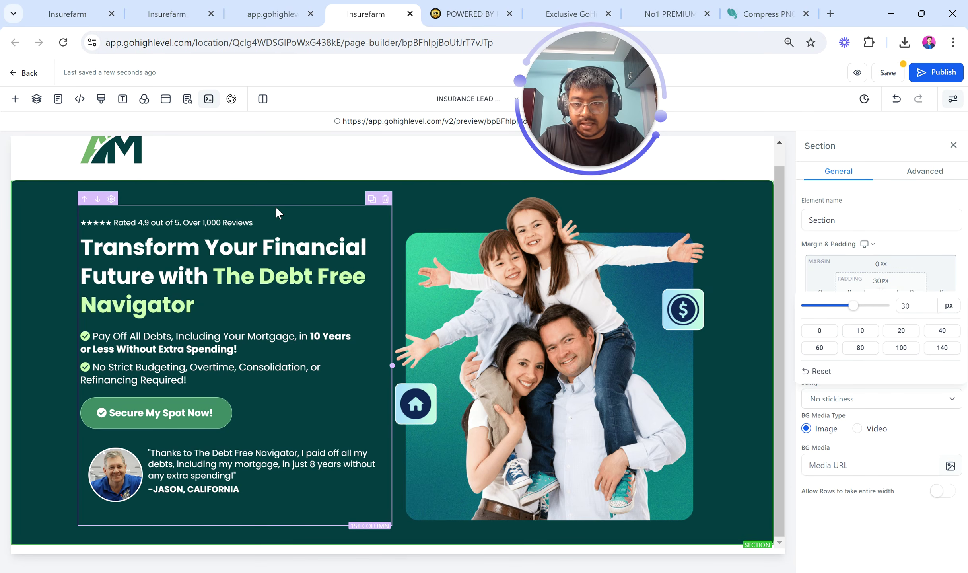
pyautogui.click(275, 206)
pyautogui.scroll(-2, 931, 482)
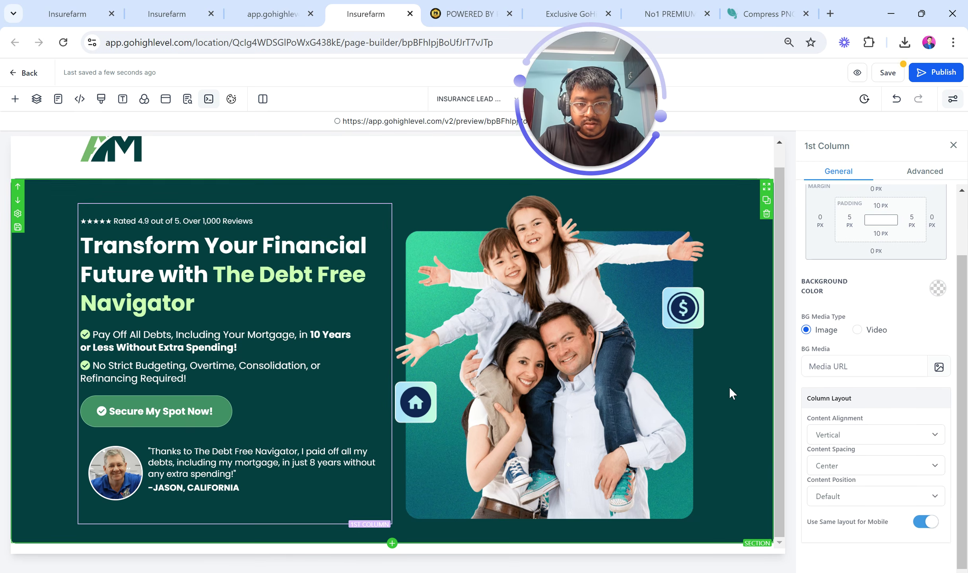
pyautogui.click(729, 387)
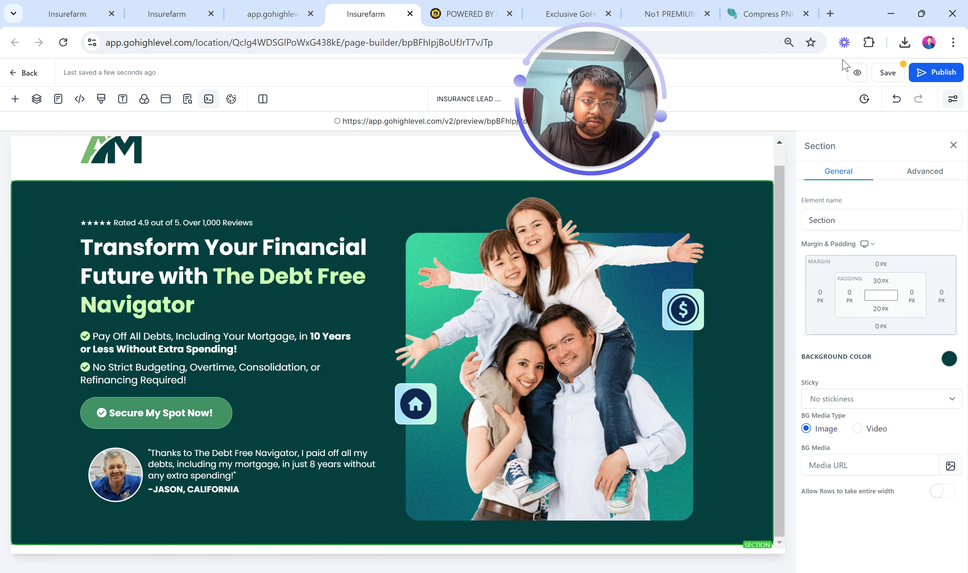
# Save the page, open its preview and compare the hero section with the reference page
pyautogui.click(887, 72)
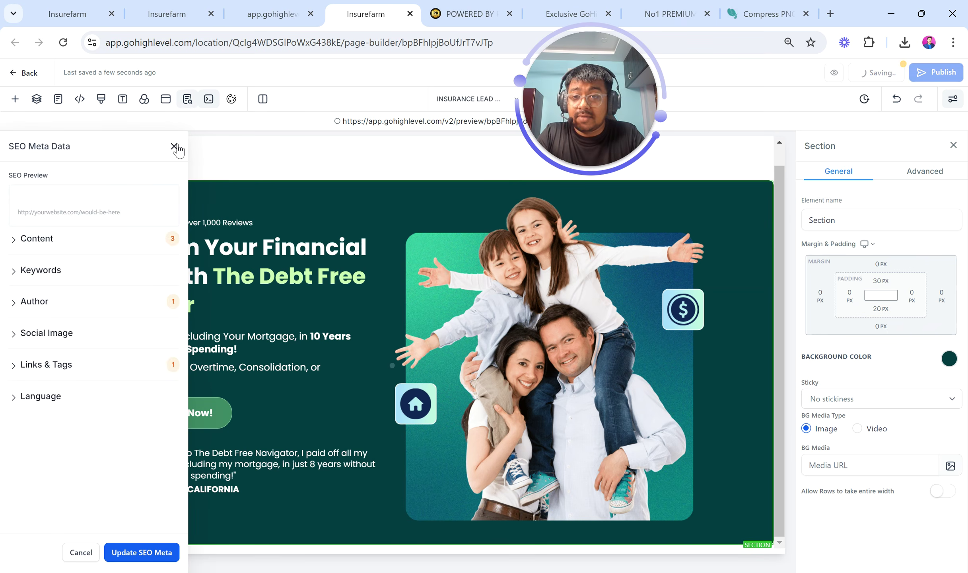
pyautogui.click(172, 146)
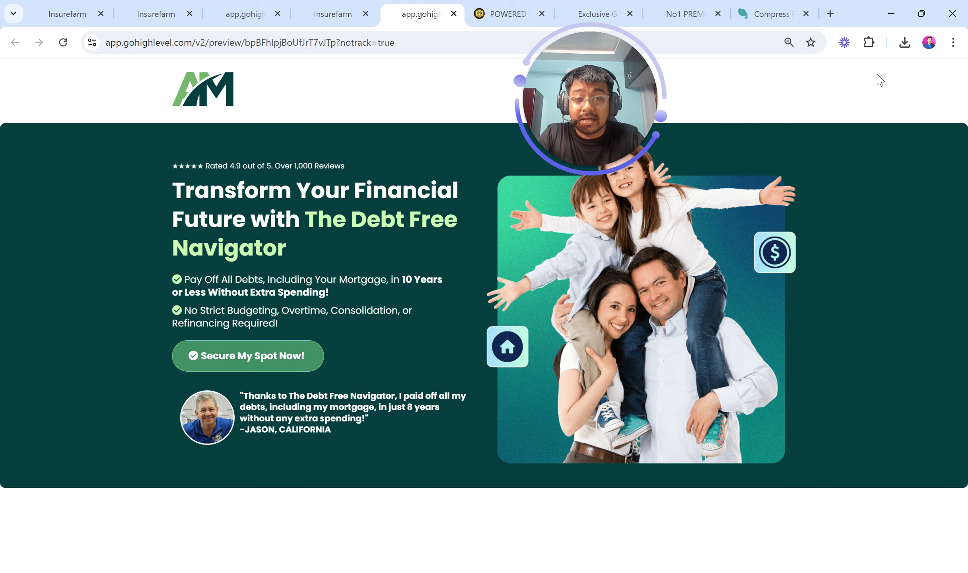
pyautogui.click(256, 6)
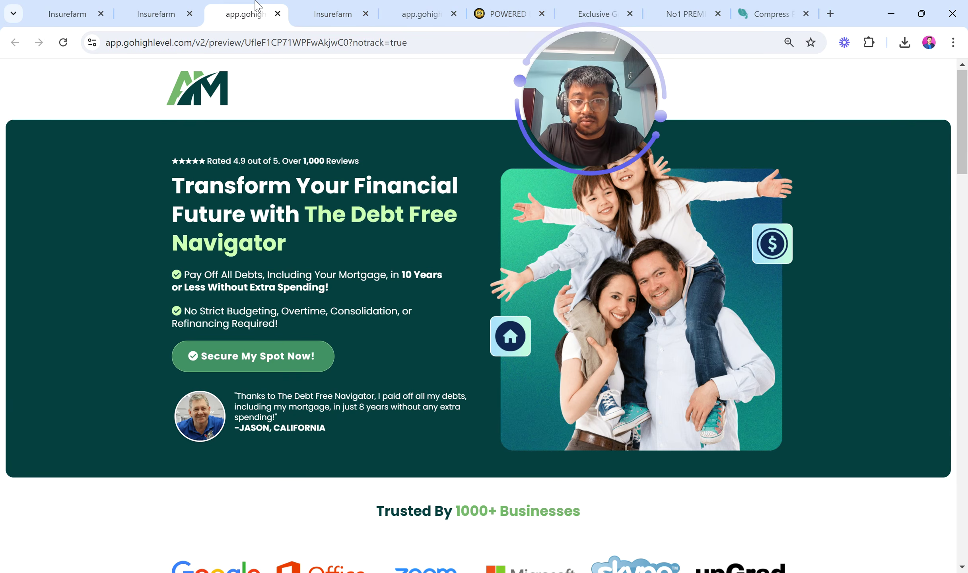
pyautogui.click(422, 12)
pyautogui.click(251, 5)
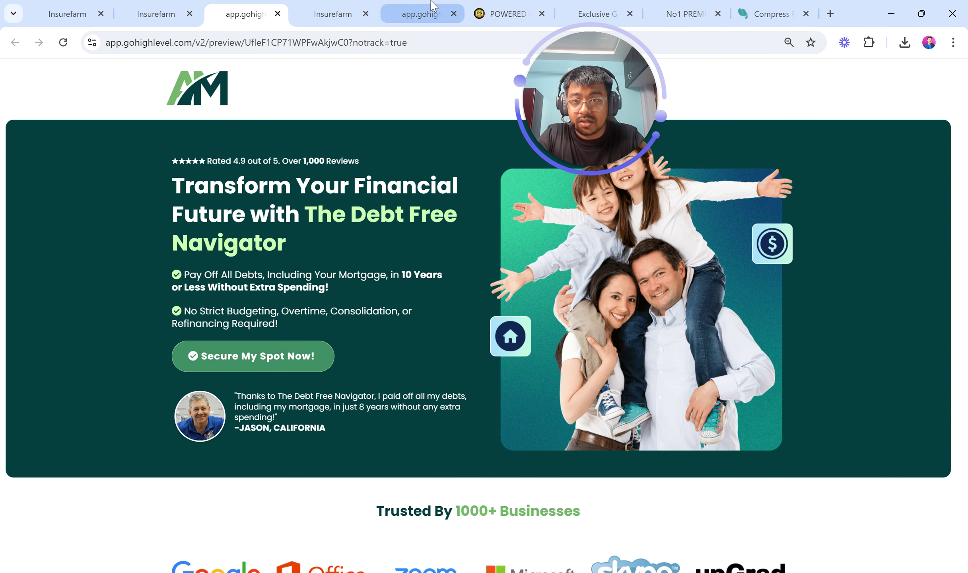
pyautogui.click(415, 7)
pyautogui.click(237, 6)
pyautogui.click(414, 5)
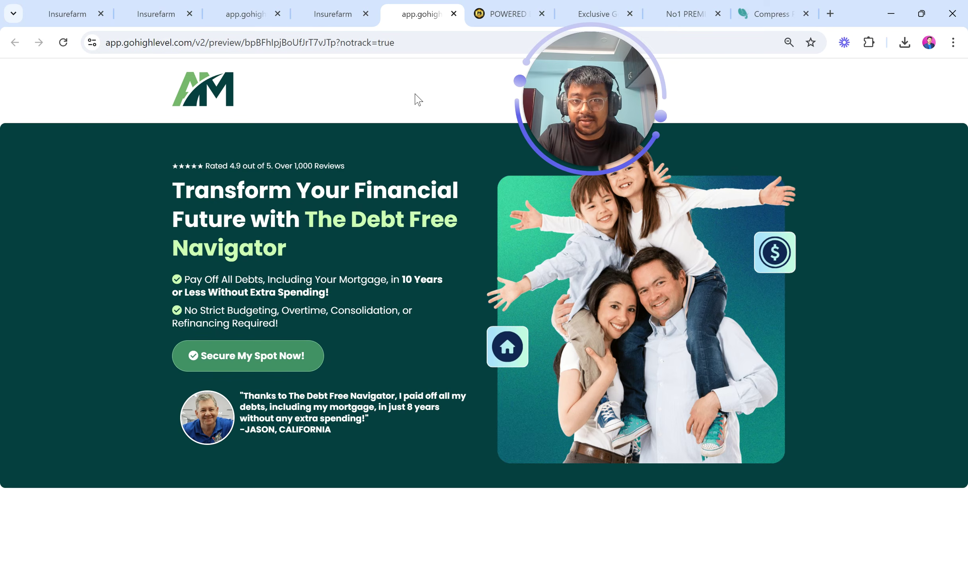
# Review the hero section preview at 100% browser zoom and zoom back out
pyautogui.click(953, 42)
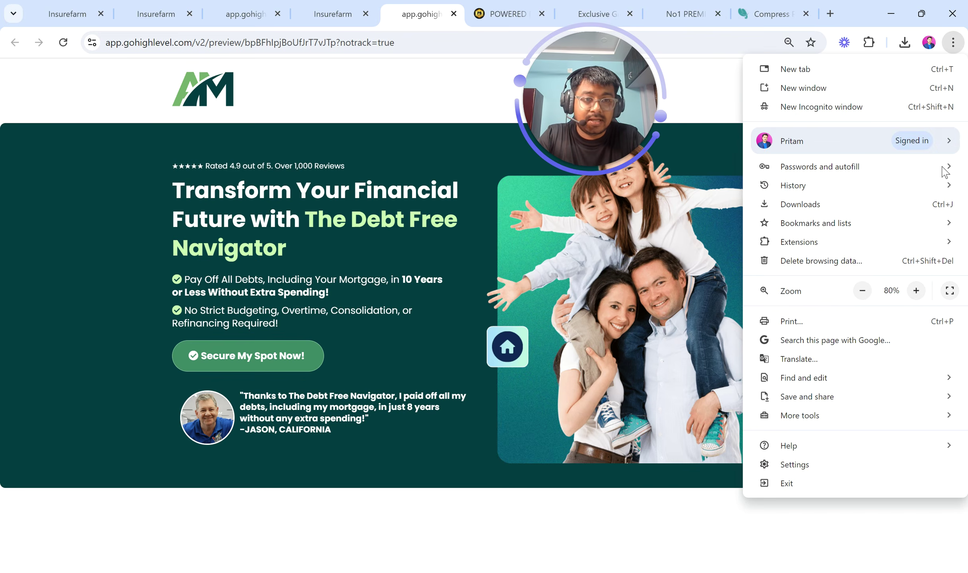
pyautogui.click(920, 290)
pyautogui.click(560, 444)
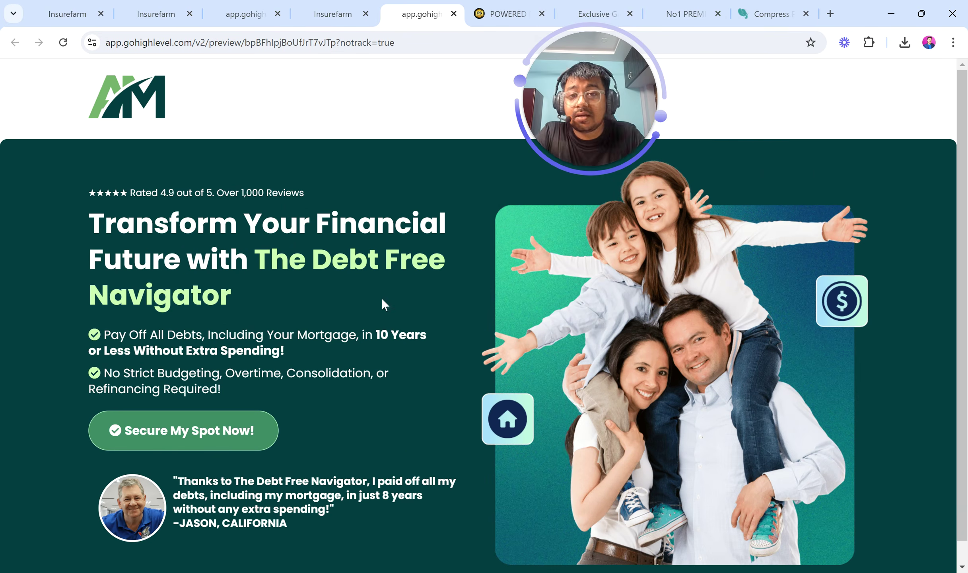
pyautogui.click(953, 42)
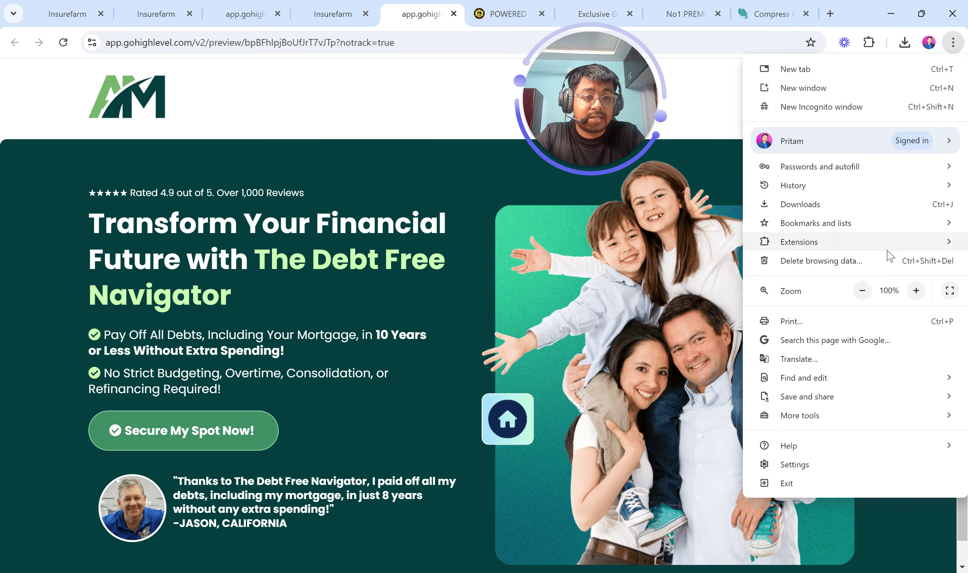
pyautogui.click(862, 287)
pyautogui.click(461, 189)
pyautogui.click(332, 14)
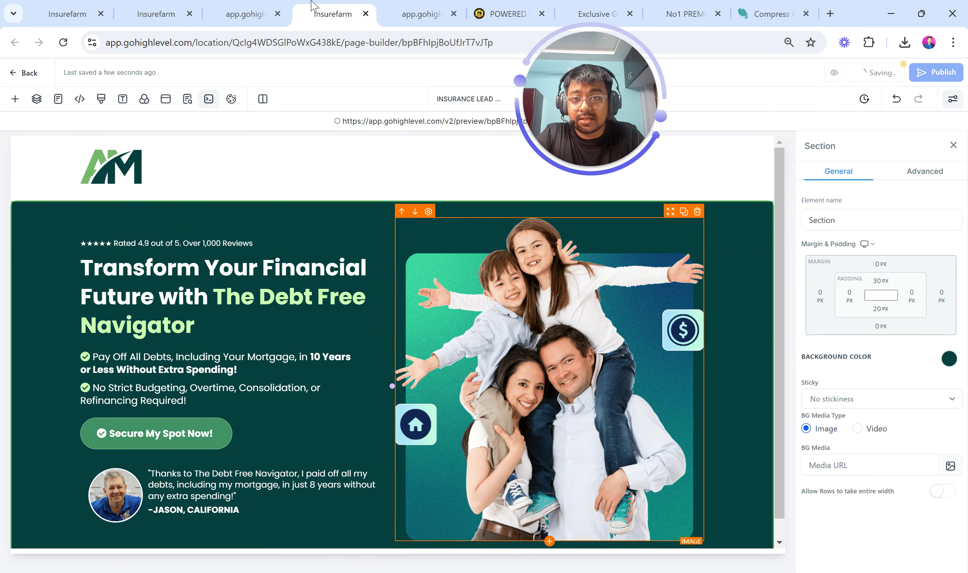
pyautogui.doubleClick(194, 243)
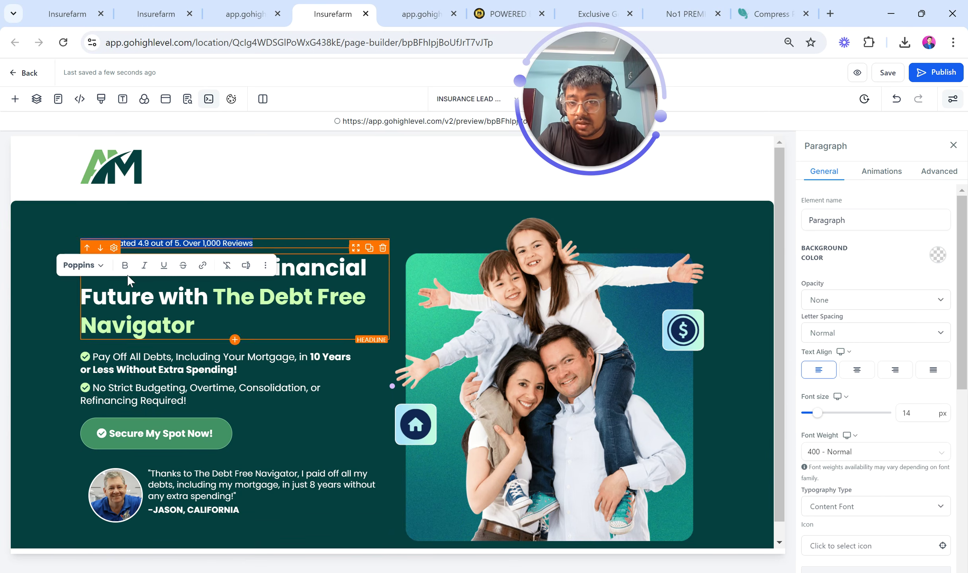
pyautogui.hotkey('ctrl', 'a')
pyautogui.click(125, 265)
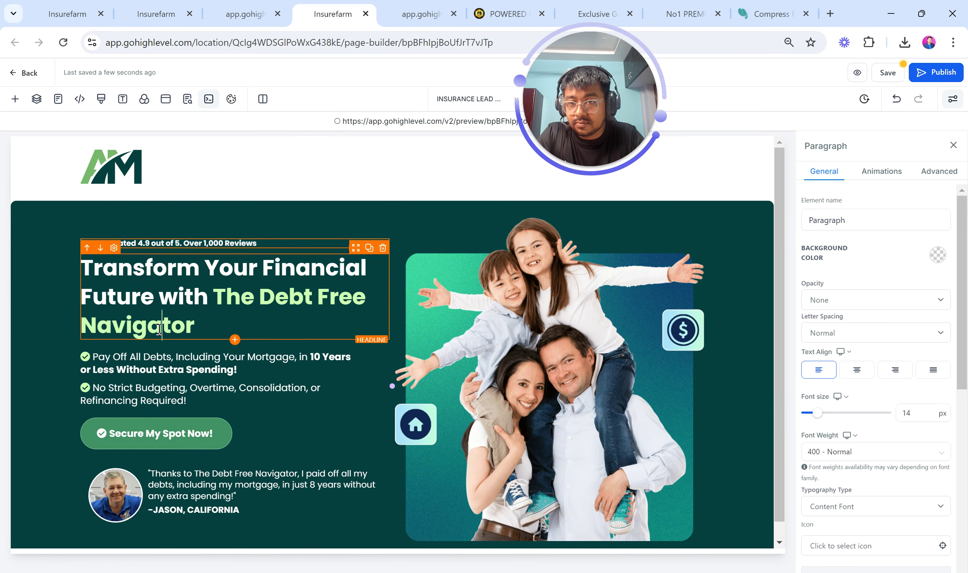
pyautogui.doubleClick(186, 326)
pyautogui.click(474, 386)
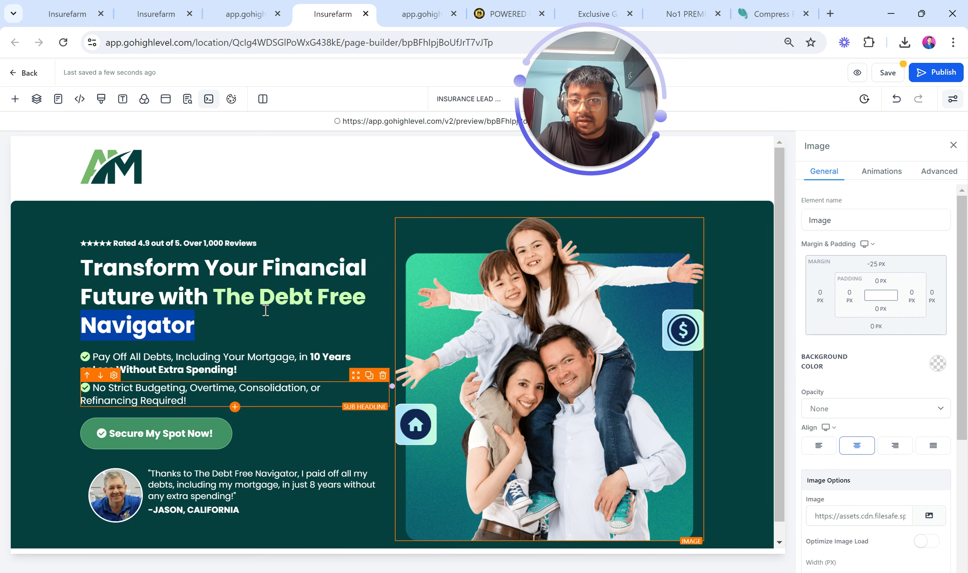
pyautogui.click(265, 244)
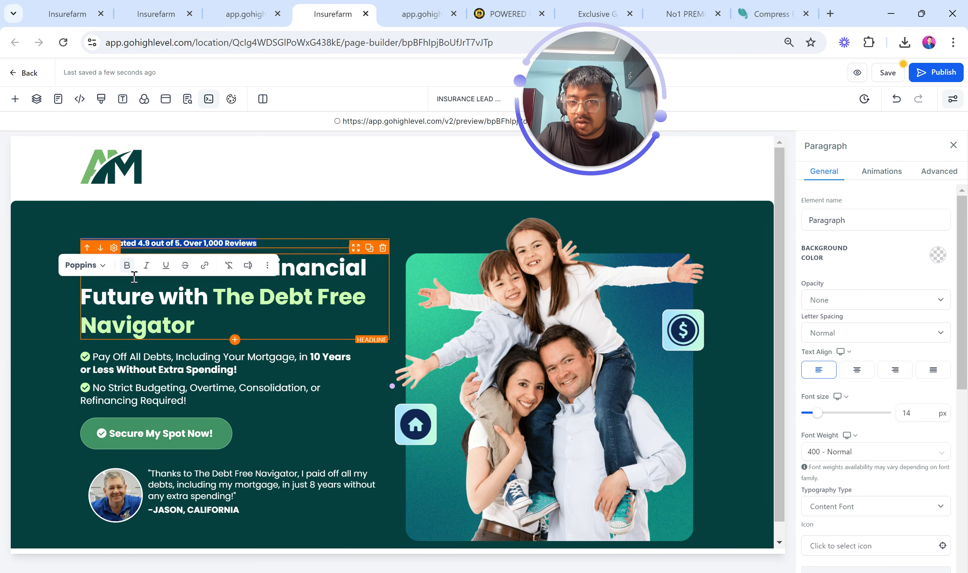
pyautogui.hotkey('ctrl', 'b')
pyautogui.click(493, 350)
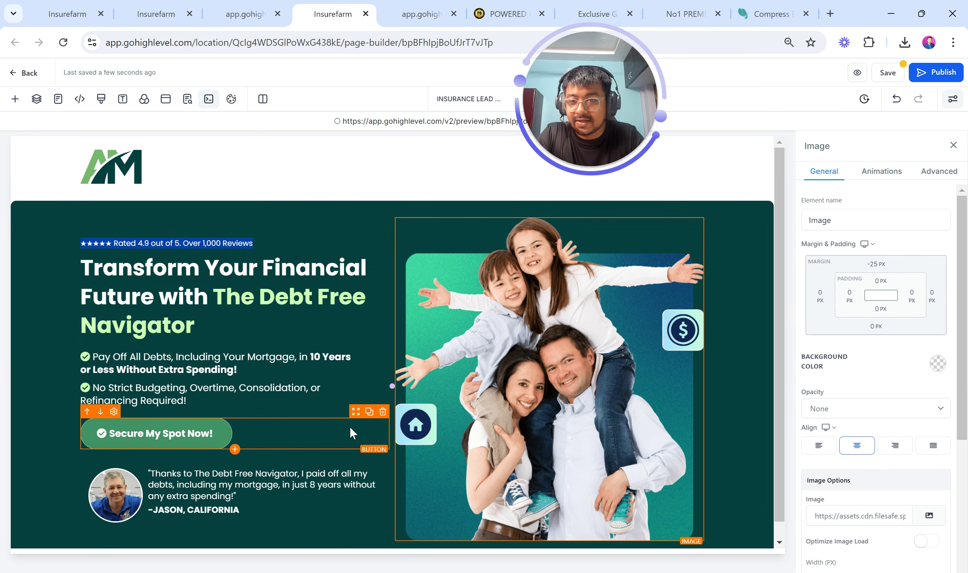
pyautogui.click(350, 426)
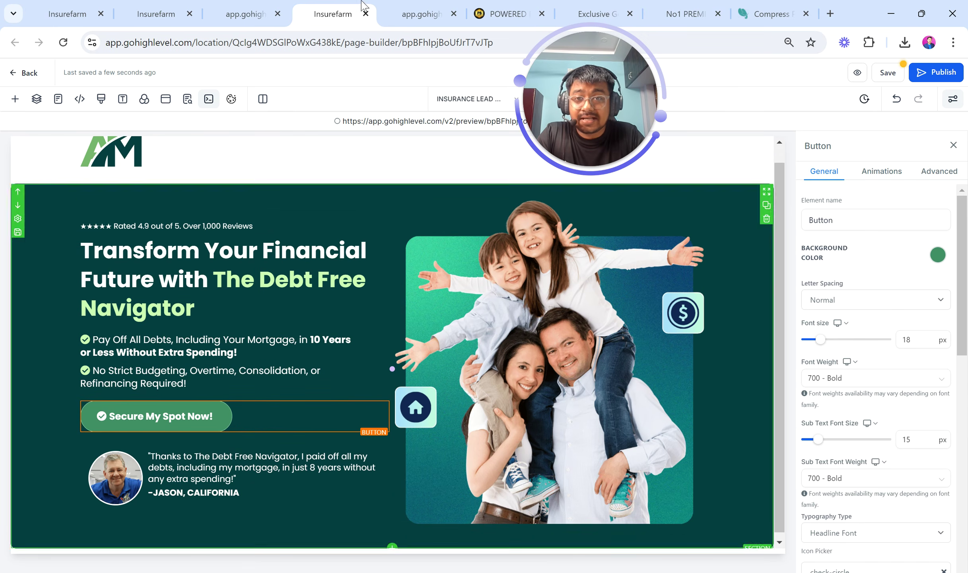
# Copy the "Trusted By 1000+ Businesses" heading from below the hero section of the reference page
pyautogui.click(246, 14)
pyautogui.scroll(-5, 355, 295)
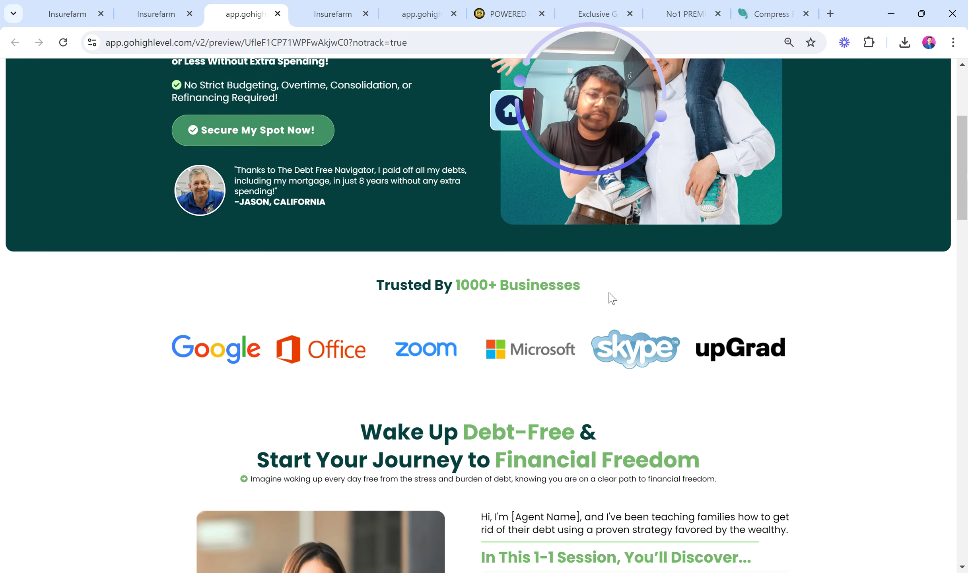
pyautogui.scroll(5, 611, 298)
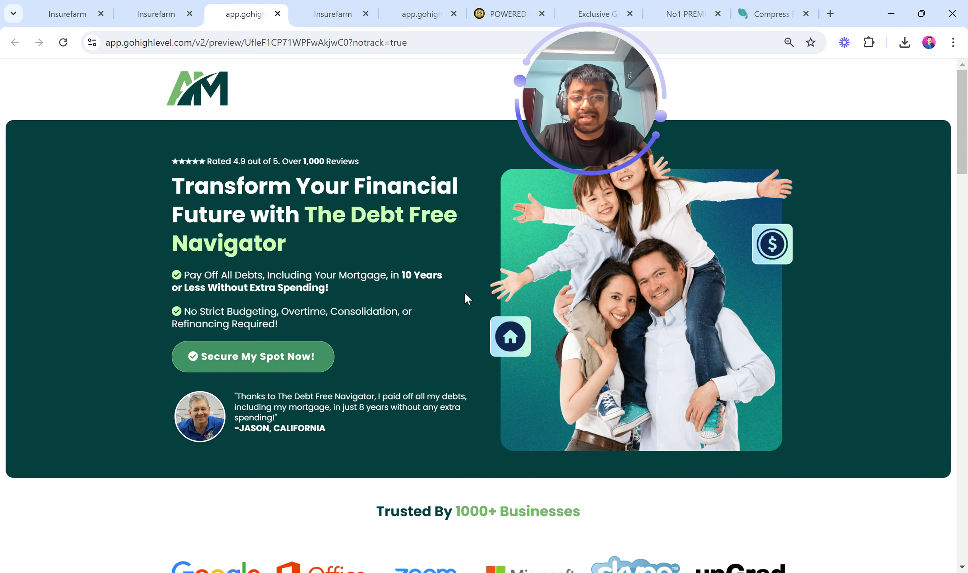
pyautogui.scroll(-5, 465, 295)
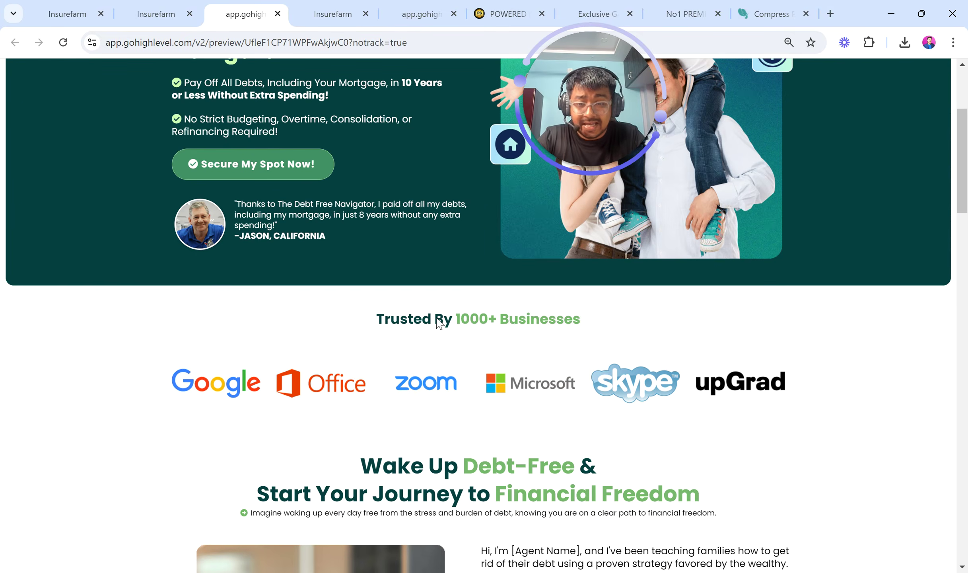
pyautogui.tripleClick(599, 324)
pyautogui.hotkey('ctrl', 'c')
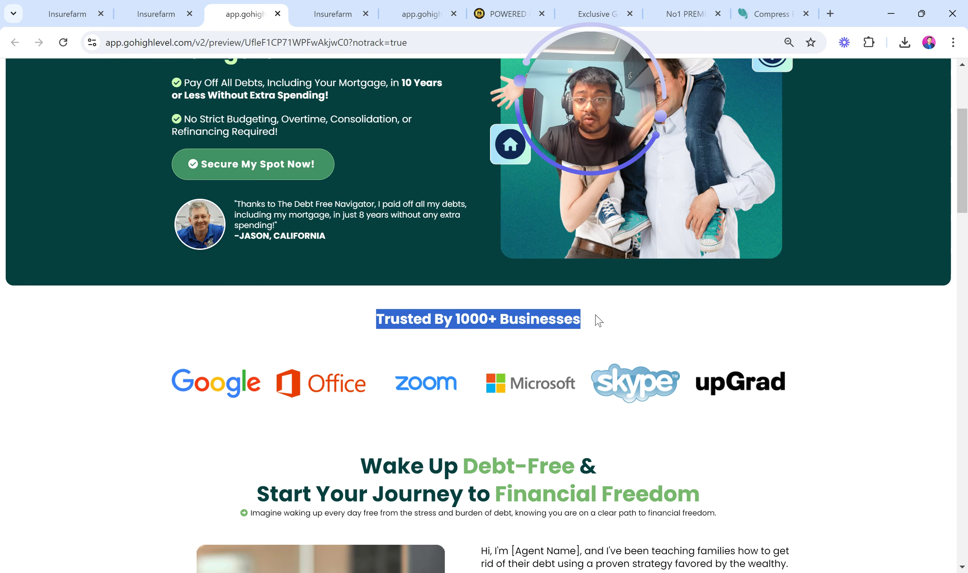
# Back in the page builder, add a full-width section with a 1-column row below the hero section
pyautogui.click(333, 14)
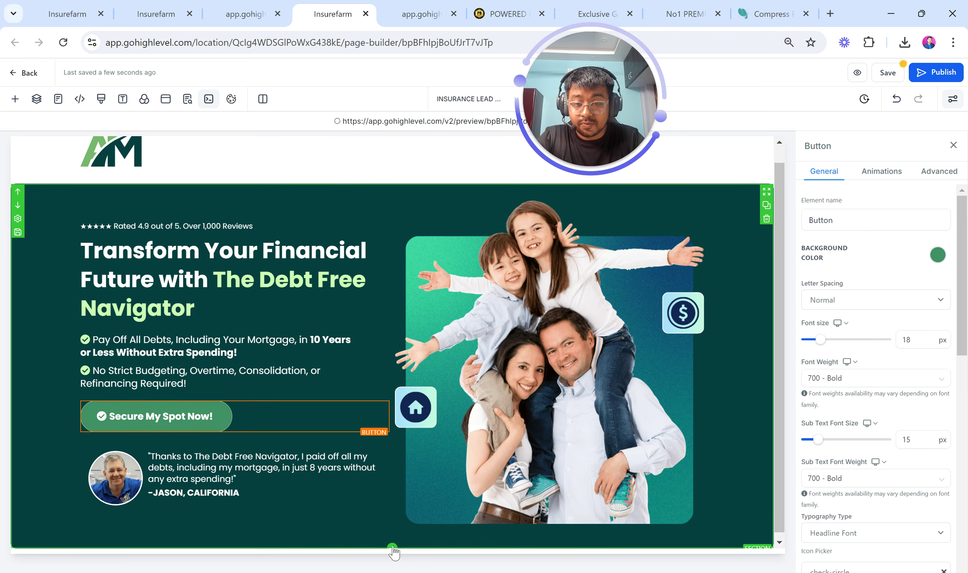
pyautogui.click(393, 549)
pyautogui.click(392, 546)
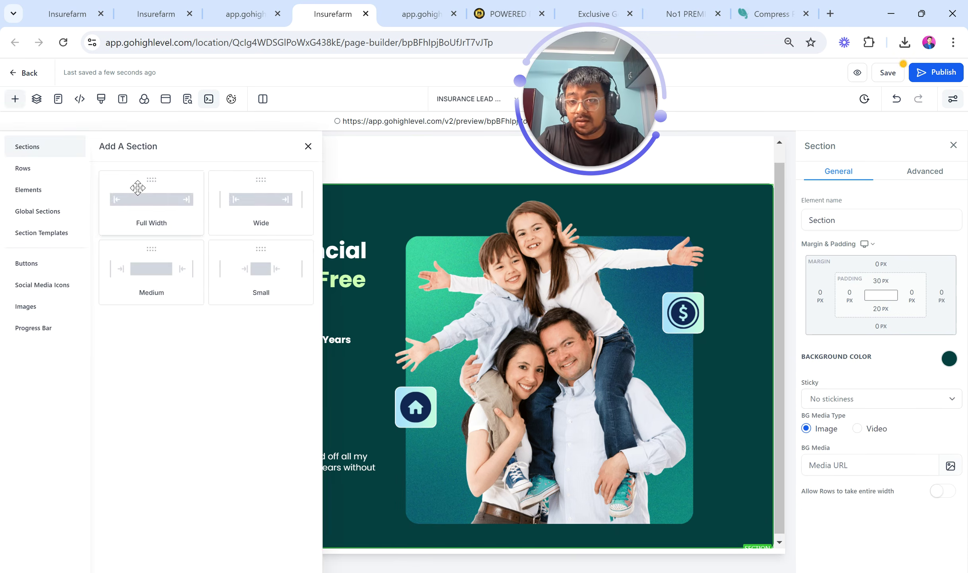
pyautogui.click(148, 205)
pyautogui.click(400, 508)
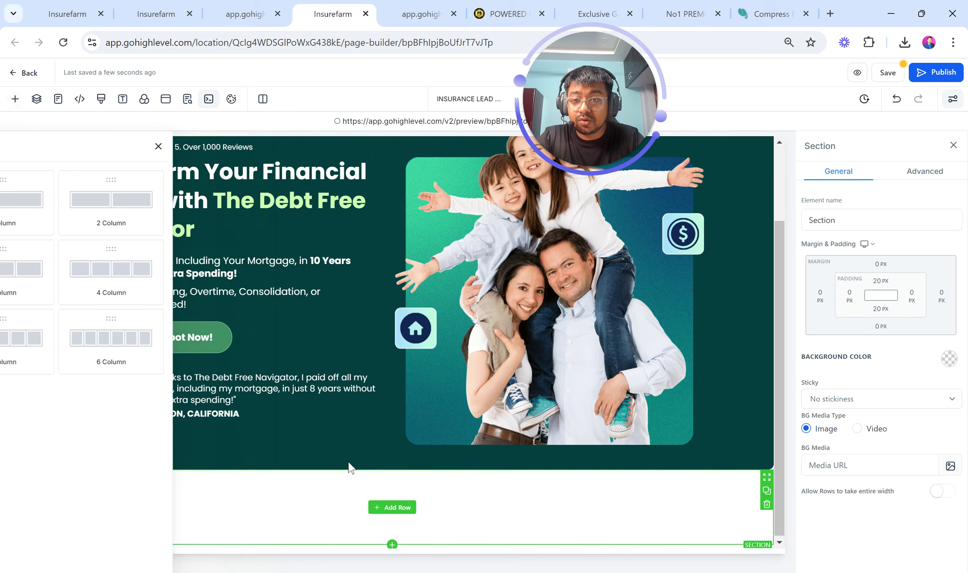
pyautogui.click(155, 195)
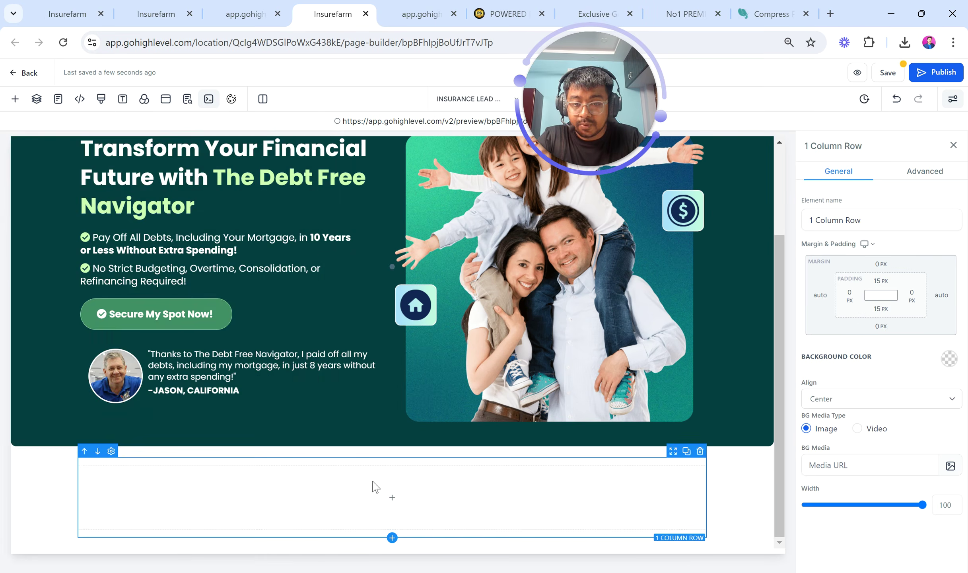
# Add a sub-headline to the new row and replace its text with the copied "Trusted By 1000+ Businesses"
pyautogui.click(385, 497)
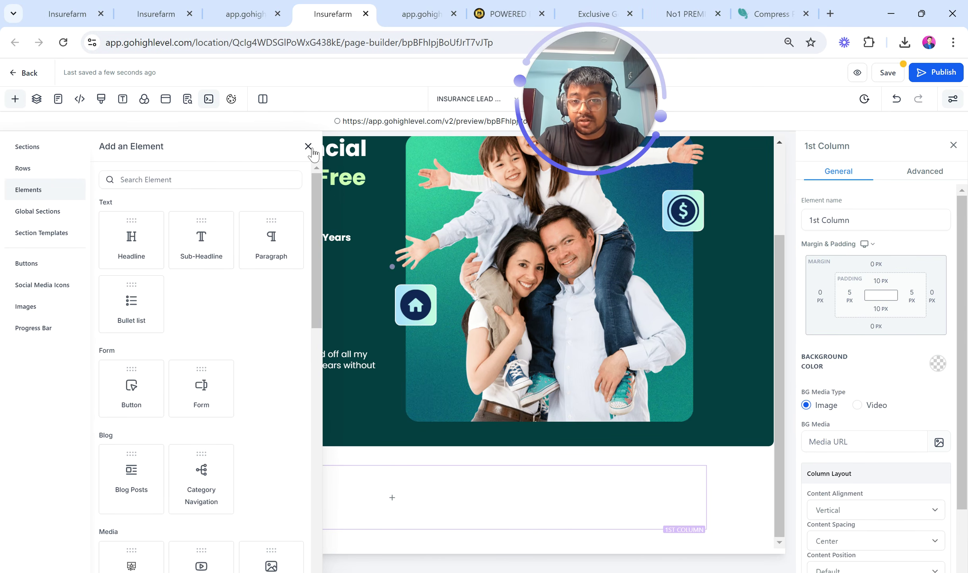
pyautogui.click(203, 238)
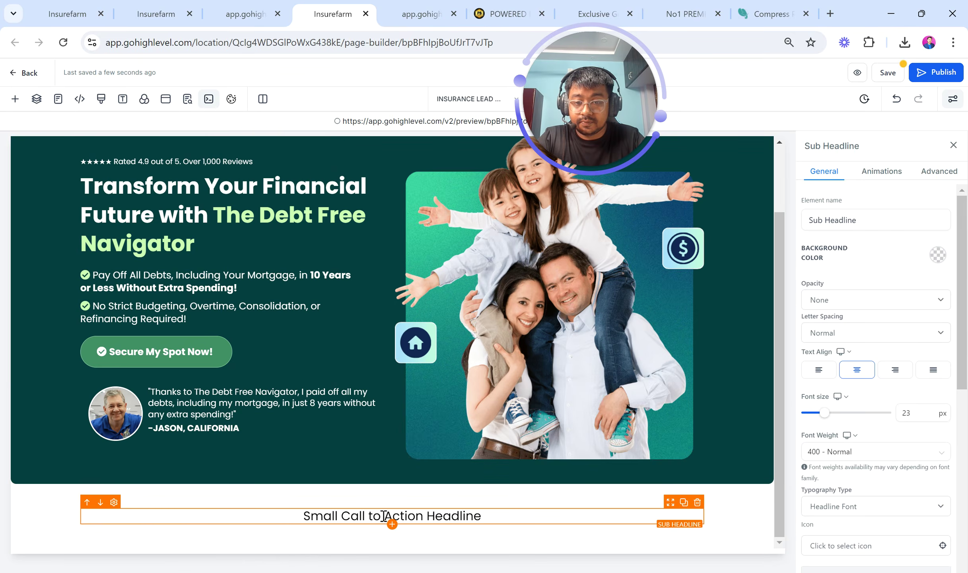
pyautogui.doubleClick(382, 516)
pyautogui.hotkey('ctrl', 'v')
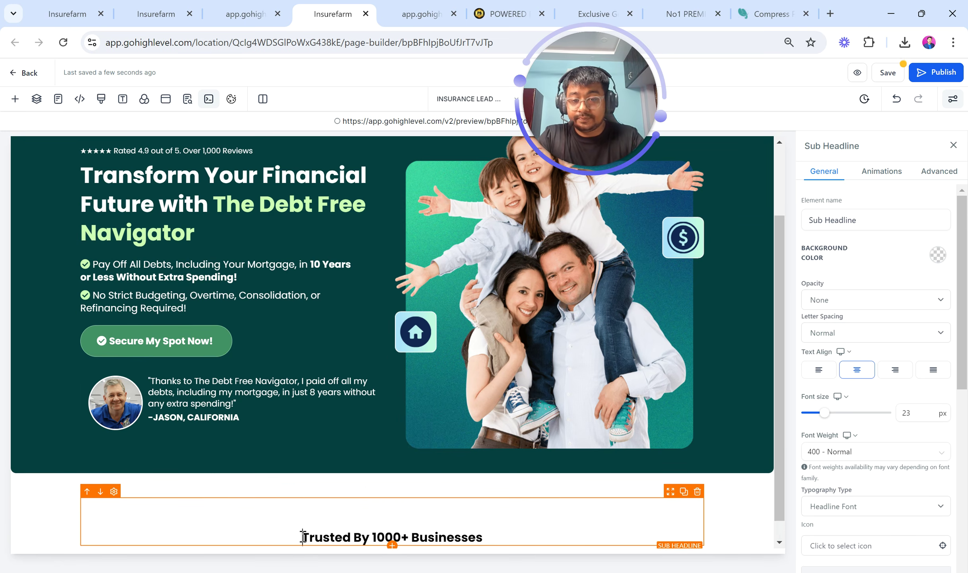
# Set the new sub-headline's bold text color to the dark green swatch and its regular text color to the medium green swatch
pyautogui.scroll(-5, 913, 450)
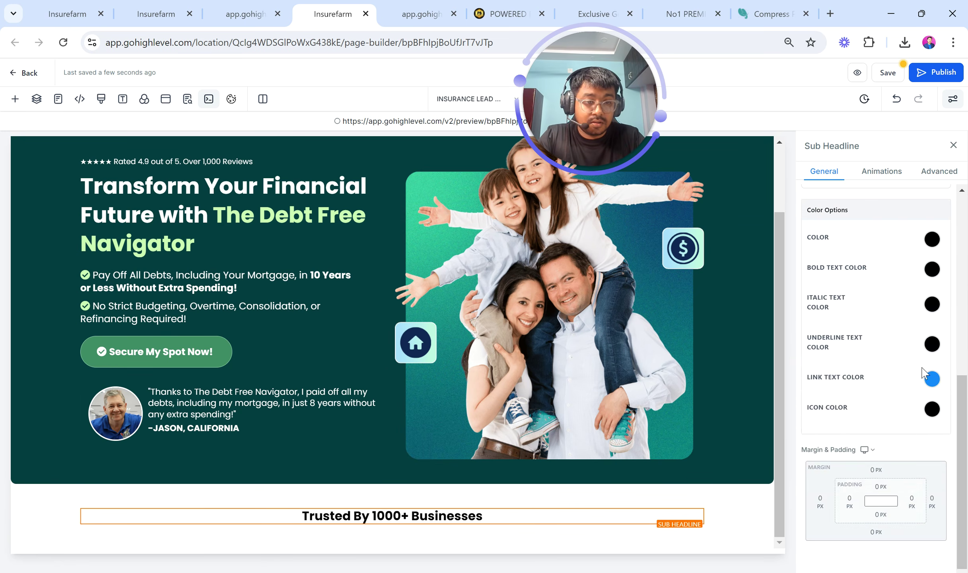
pyautogui.click(931, 280)
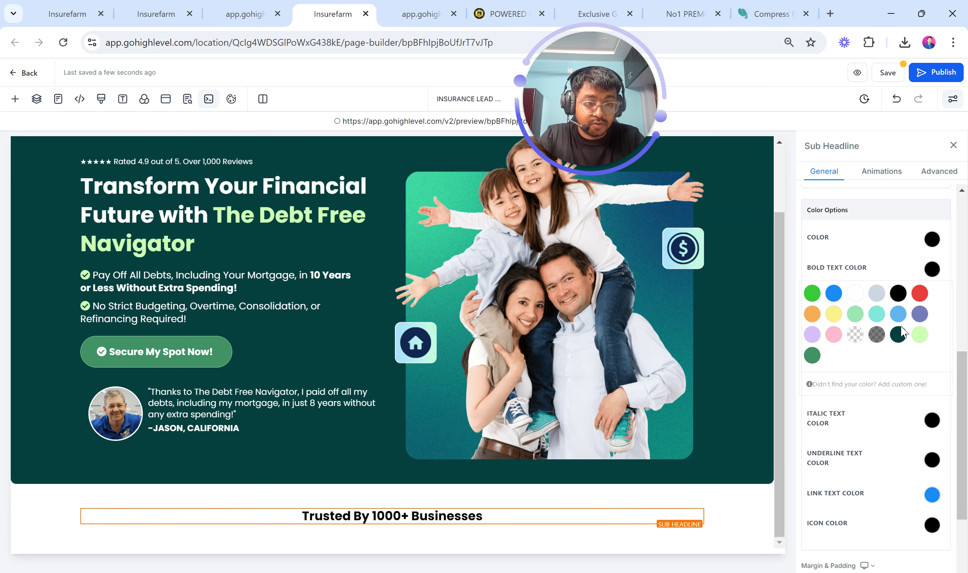
pyautogui.click(897, 334)
pyautogui.click(934, 246)
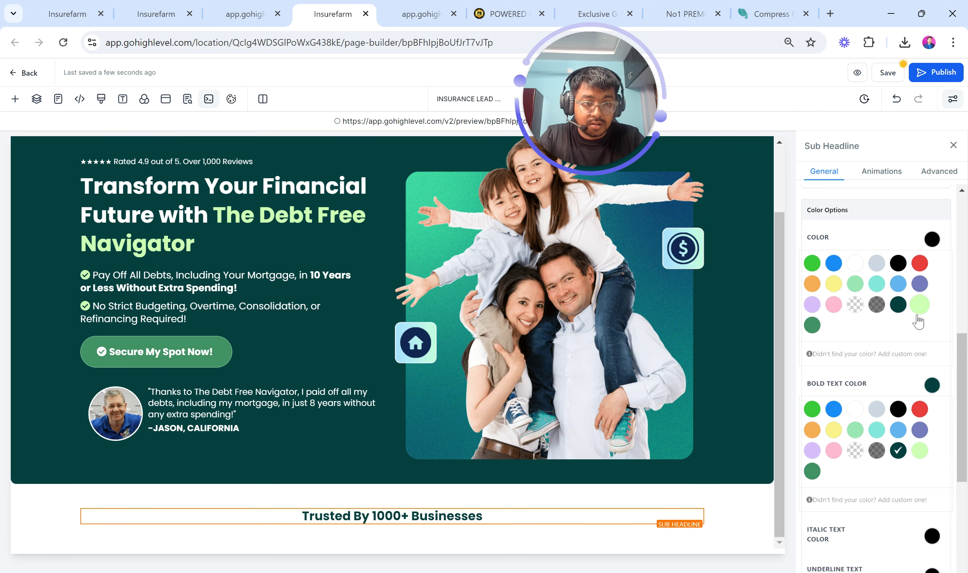
pyautogui.click(812, 325)
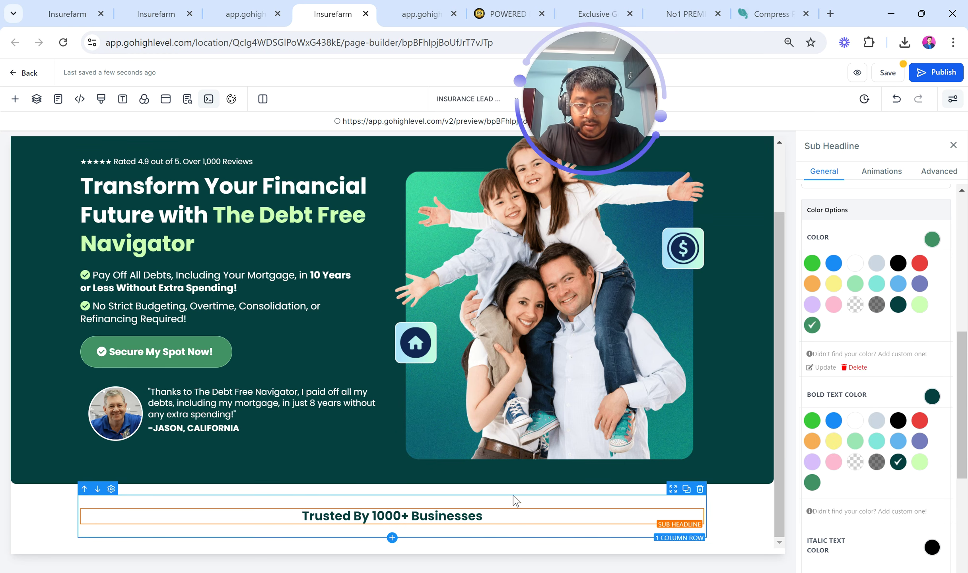
# Remove the bold formatting from "1000+ Businesses" so that part of the sub-headline takes the medium green color
pyautogui.moveTo(493, 515); pyautogui.dragTo(372, 514)
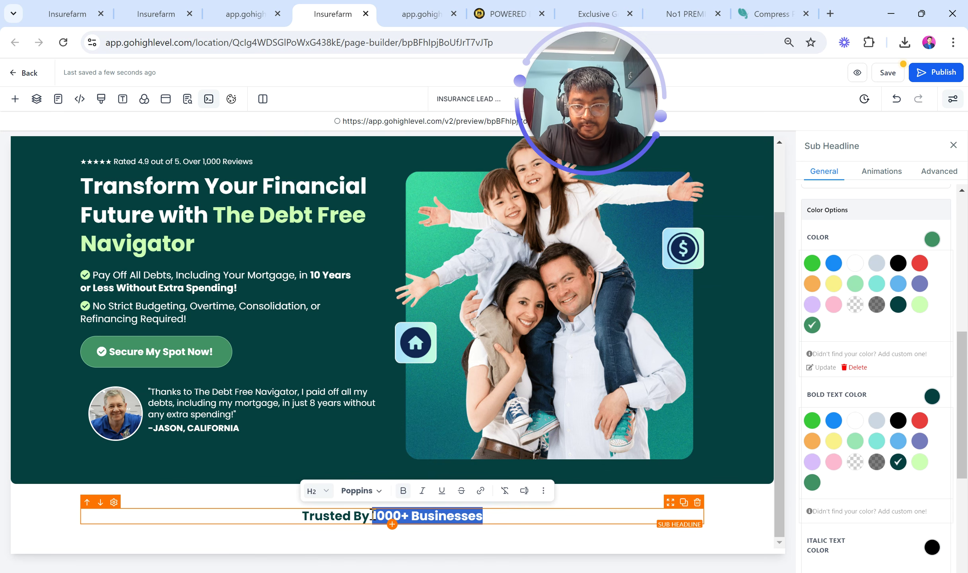
pyautogui.click(403, 491)
pyautogui.click(468, 397)
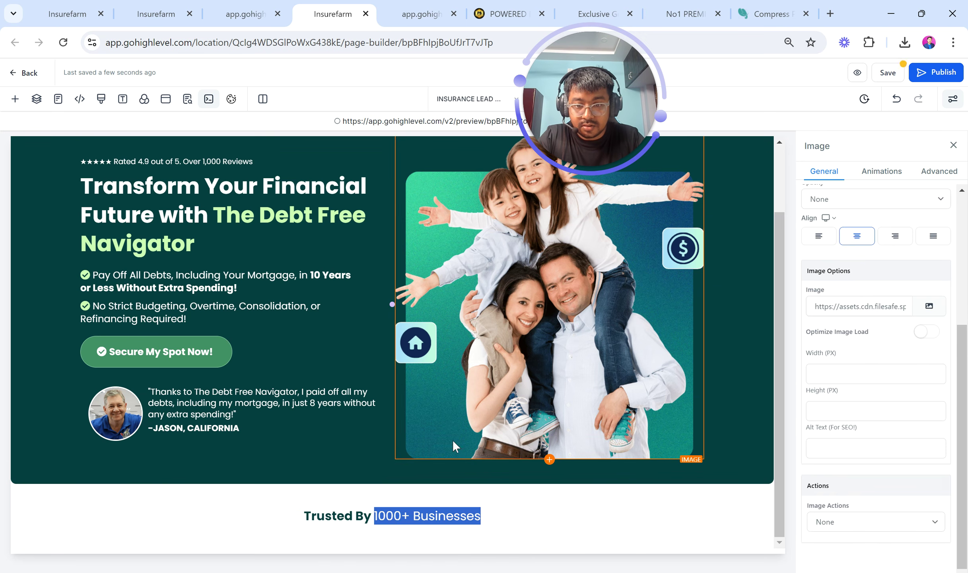
pyautogui.click(427, 515)
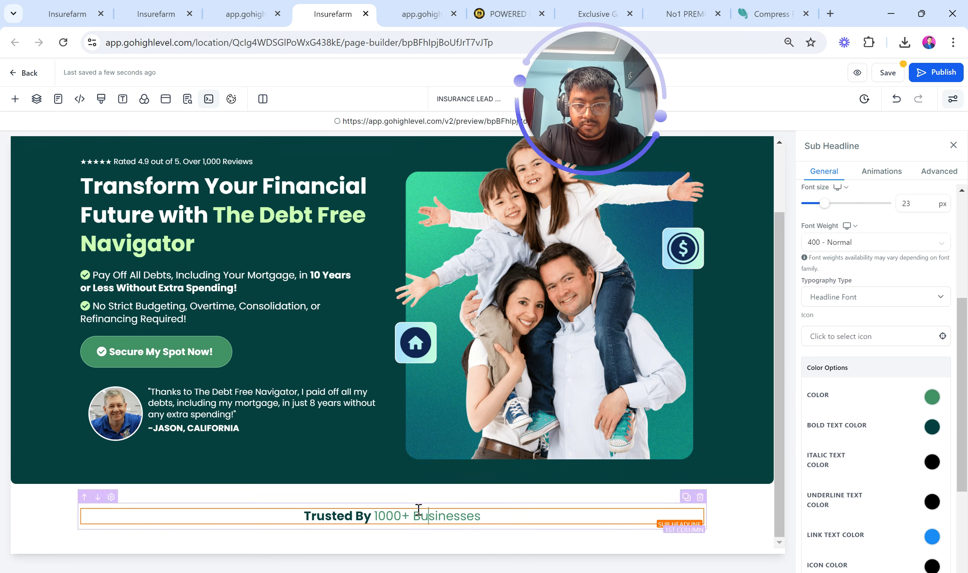
pyautogui.scroll(2, 357, 436)
pyautogui.scroll(-2, 478, 508)
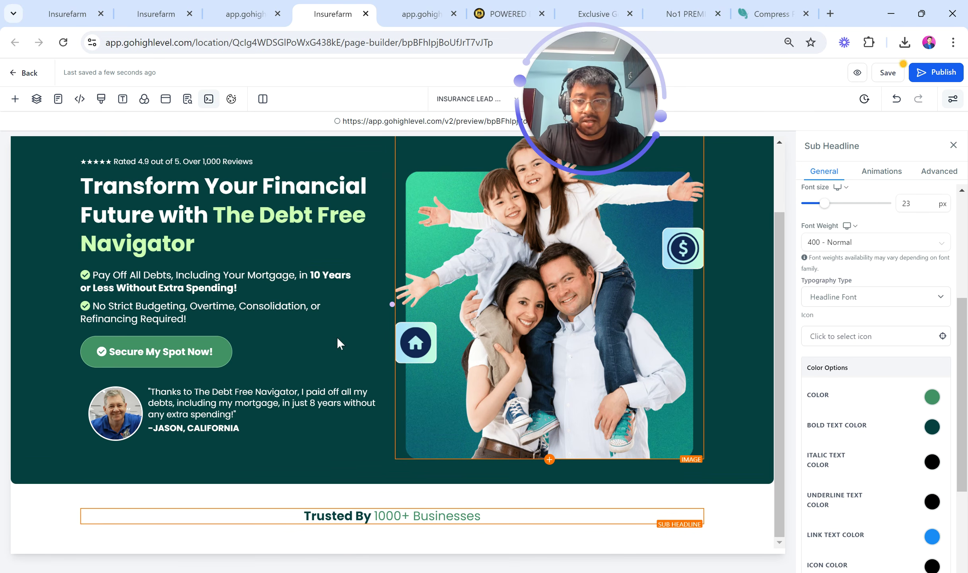
# Extend the custom CSS rule "font-weight: 700 !important" from h1 to the H2 sub-headlines and save it
pyautogui.click(353, 515)
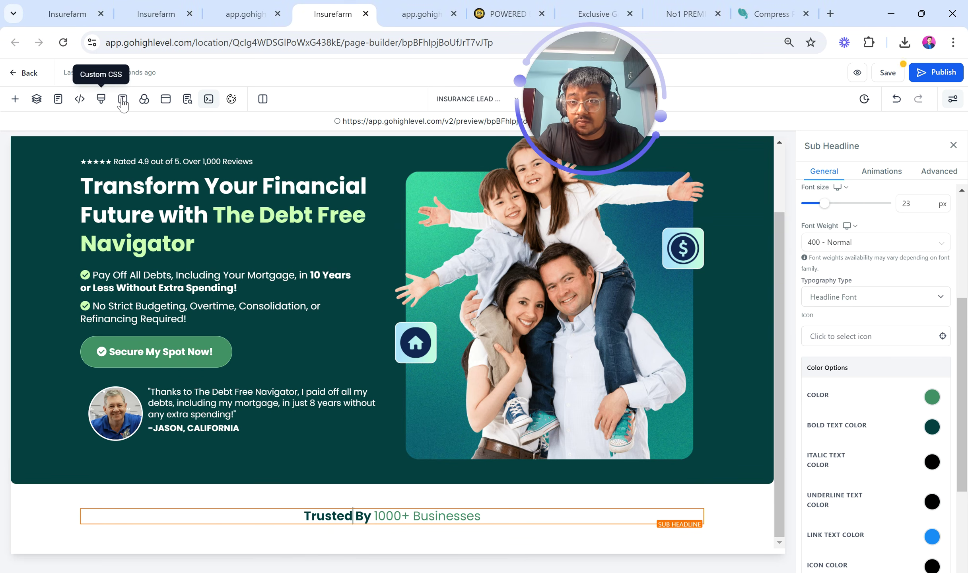
pyautogui.click(101, 99)
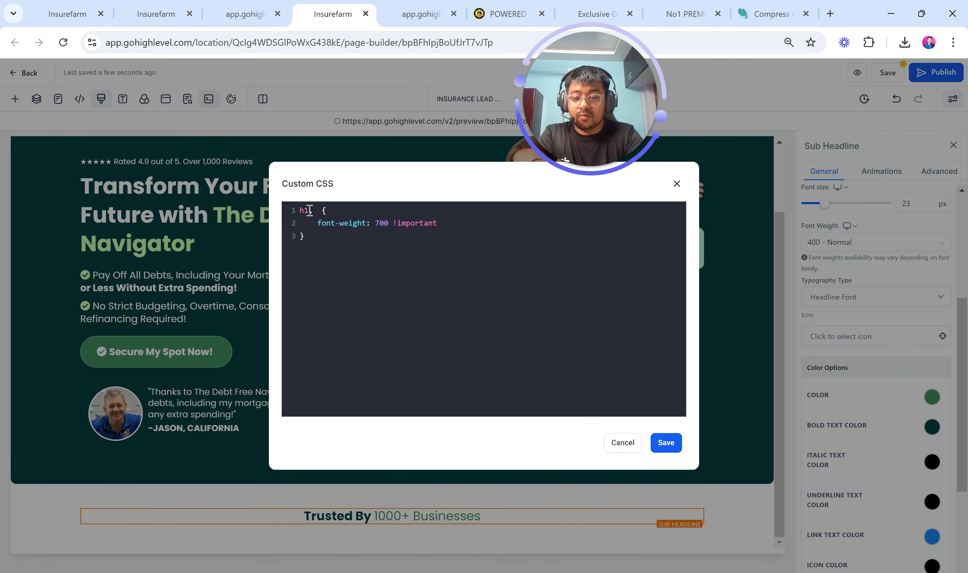
pyautogui.click(666, 443)
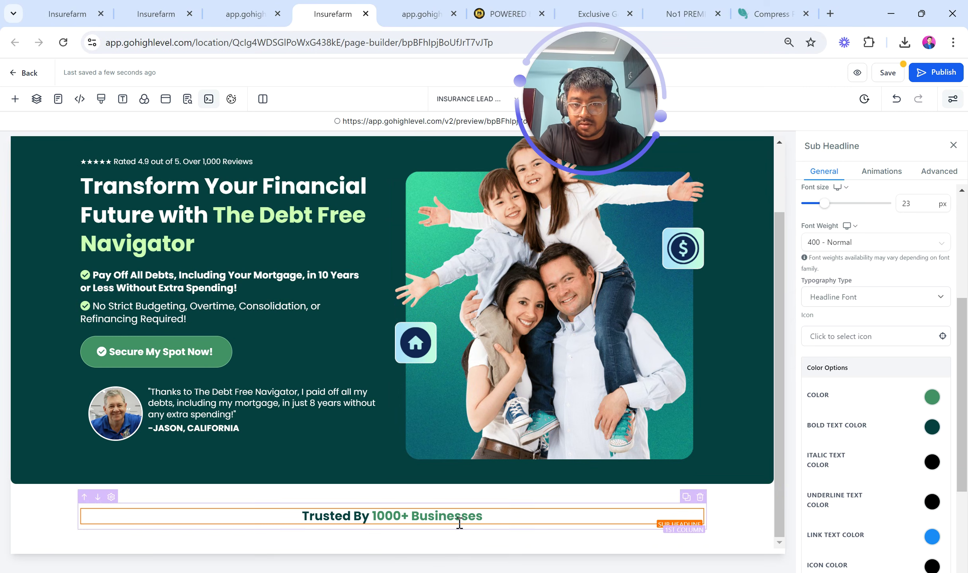
# Return the entire "Pay Off All Debts" sub-headline in the hero section to non-bold text
pyautogui.click(166, 280)
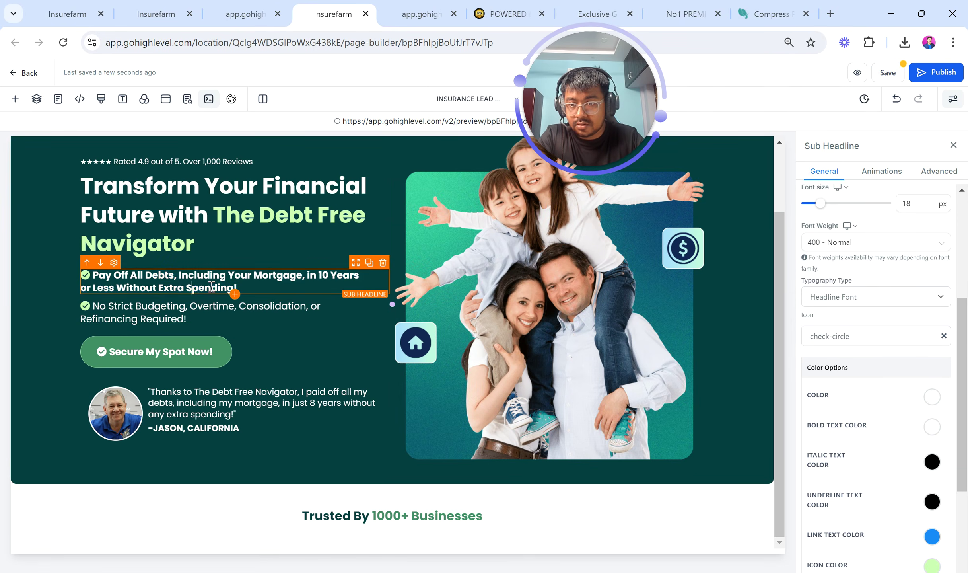
pyautogui.tripleClick(268, 282)
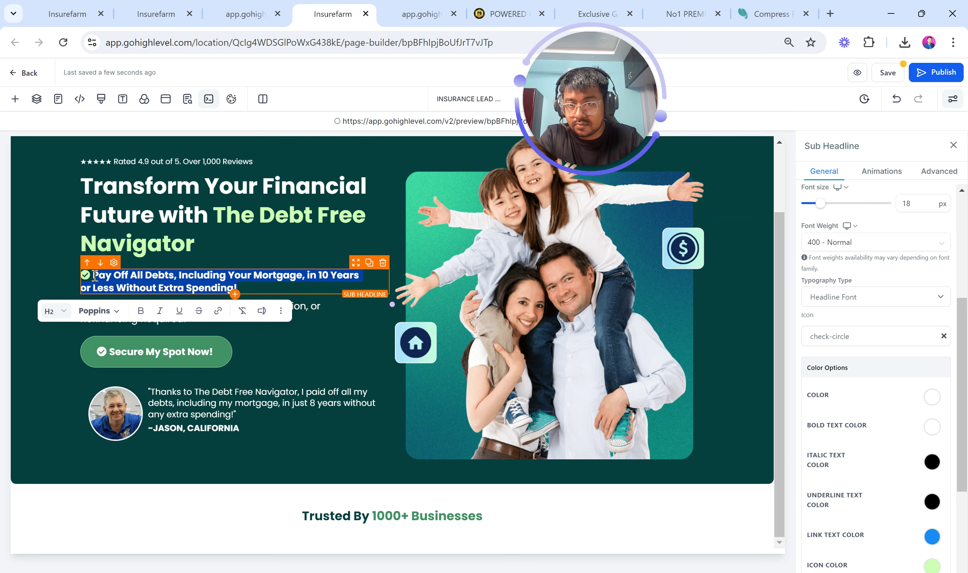
pyautogui.click(140, 313)
pyautogui.click(230, 268)
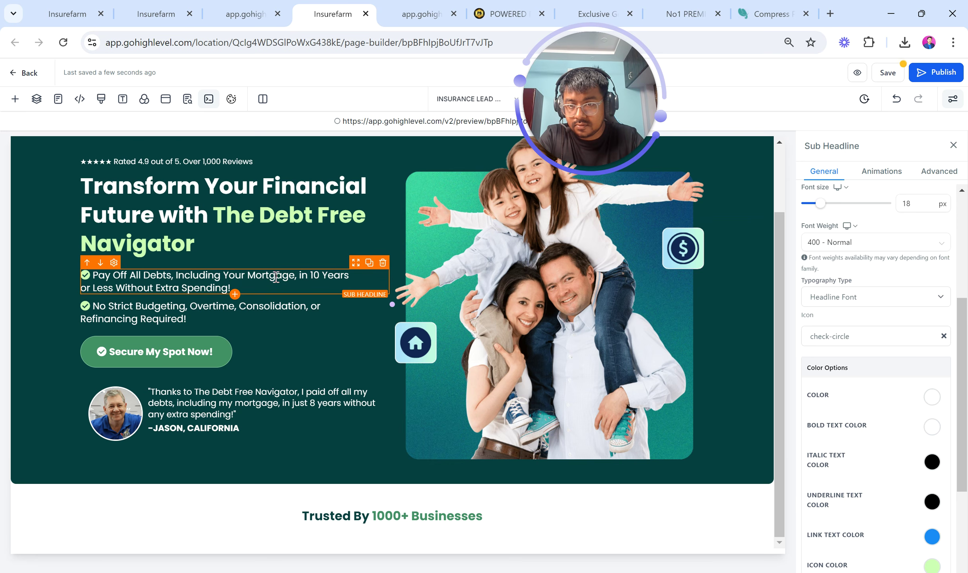
# Try to bold only "10 Years or Less Without Extra Spending!" in the hero sub-headline, and undo it
pyautogui.moveTo(311, 276); pyautogui.dragTo(237, 287)
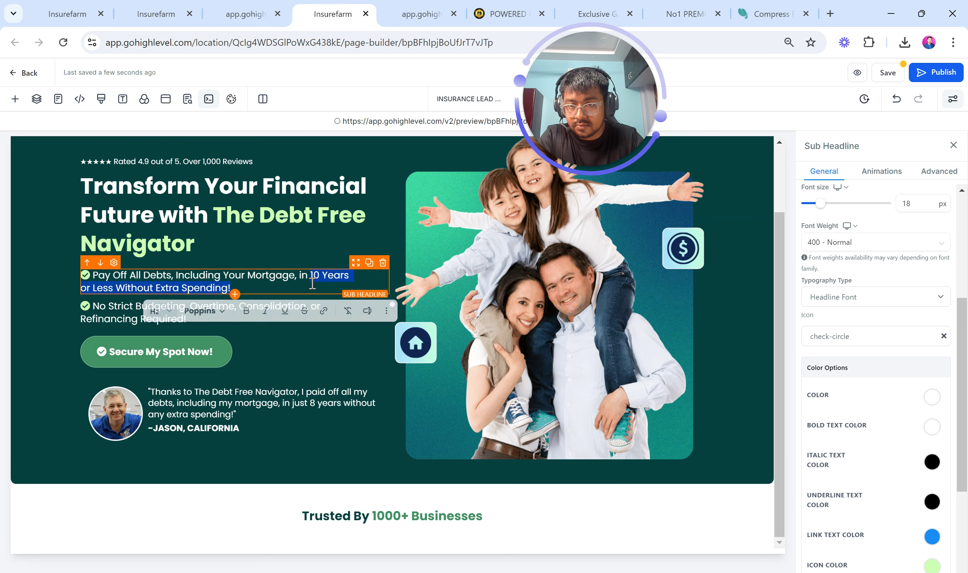
pyautogui.click(247, 311)
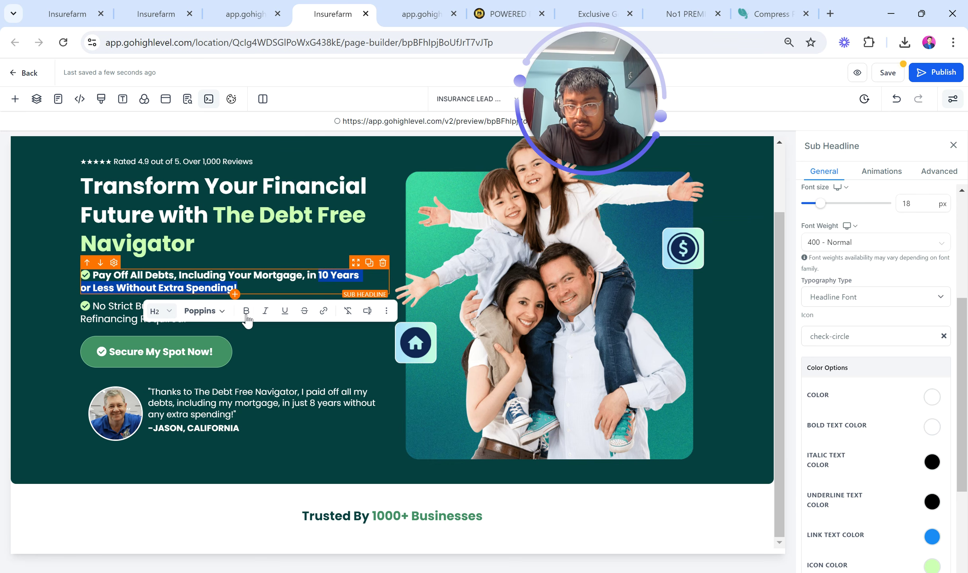
pyautogui.click(265, 287)
pyautogui.hotkey('ctrl', 'z')
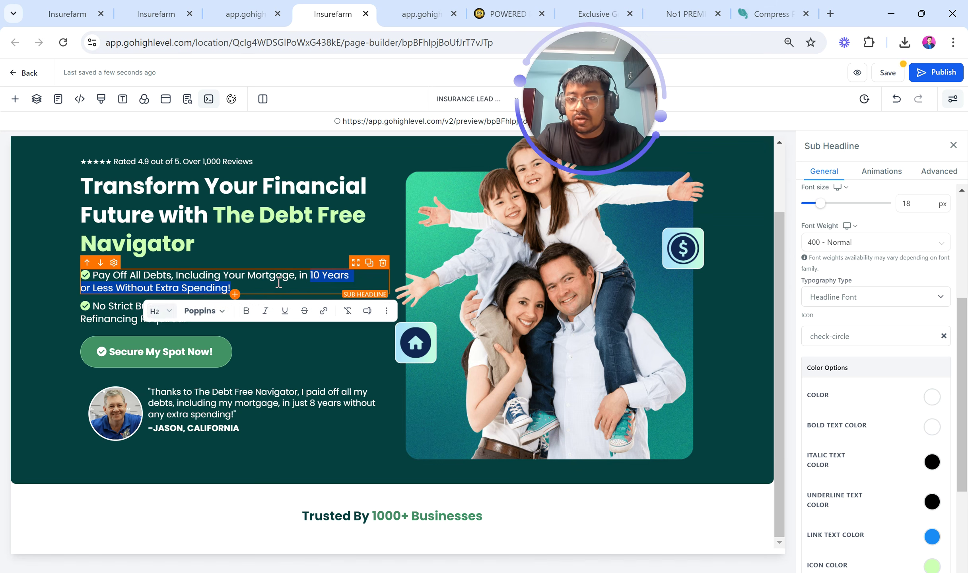
pyautogui.click(278, 281)
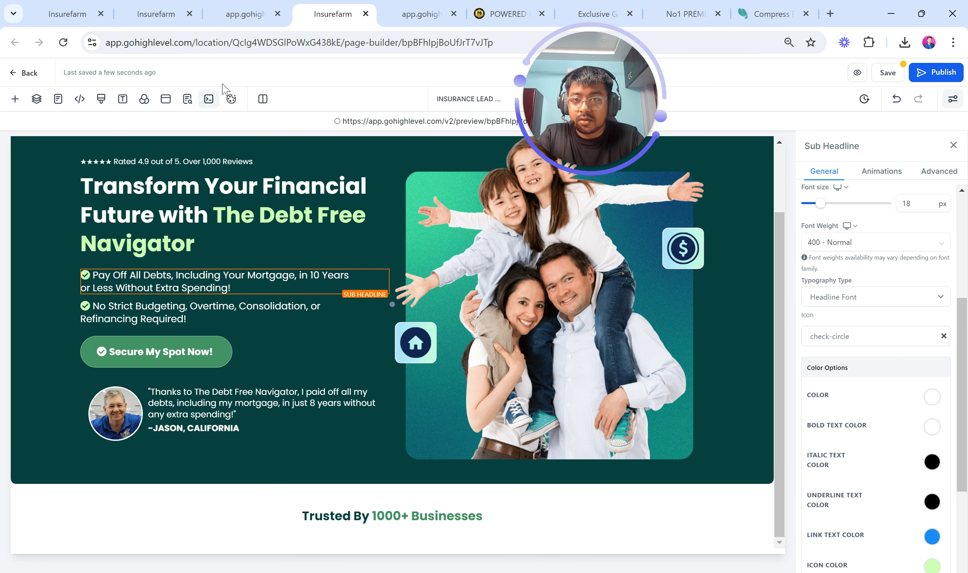
# Remove h2 from the custom CSS "font-weight: 700 !important" rule so it targets only h1, and save it
pyautogui.click(101, 99)
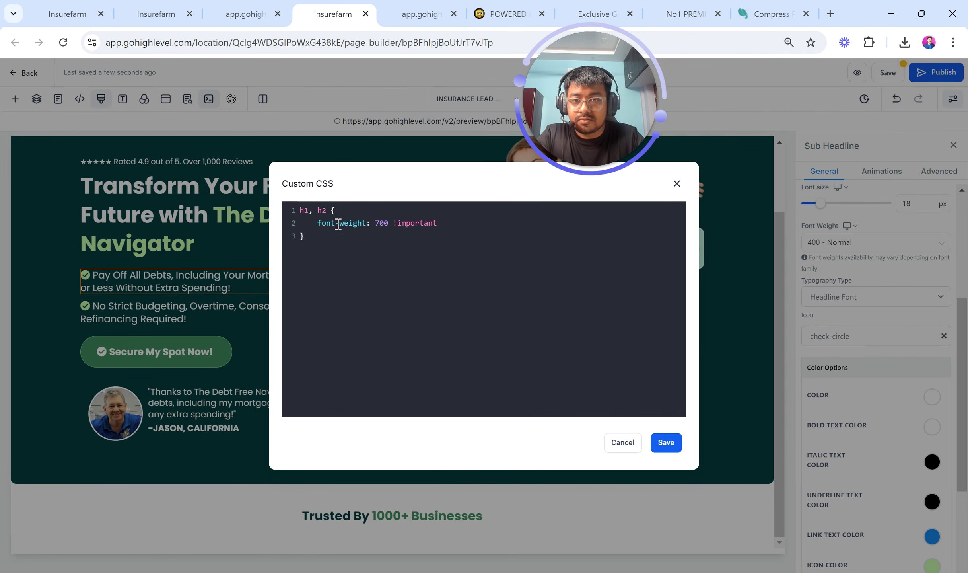
pyautogui.moveTo(331, 210); pyautogui.dragTo(314, 211)
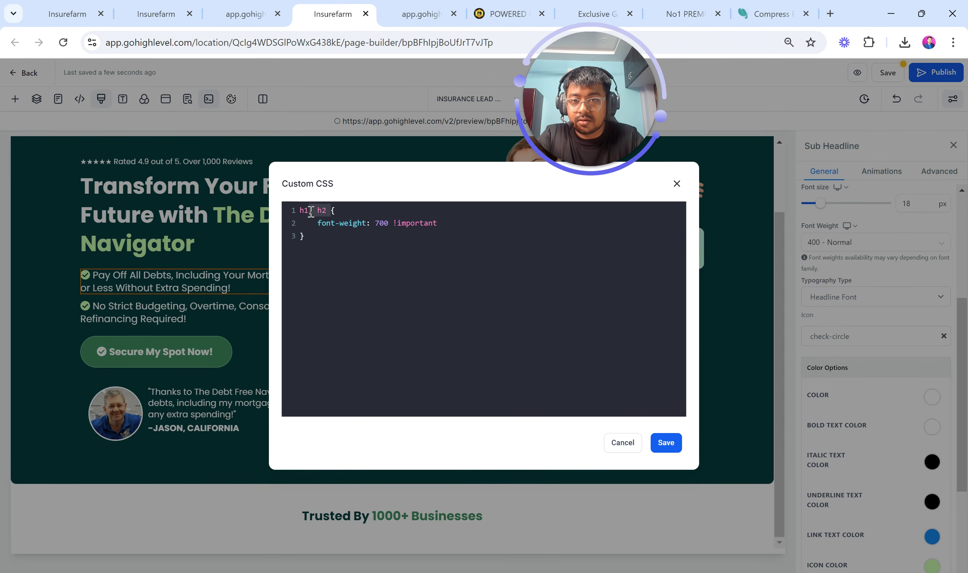
pyautogui.press('BackSpace')
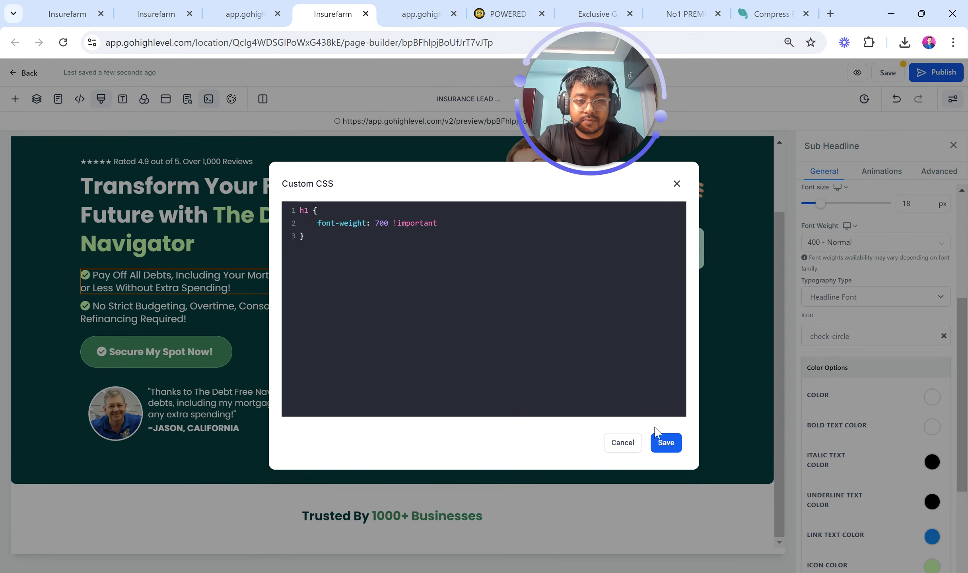
pyautogui.click(655, 446)
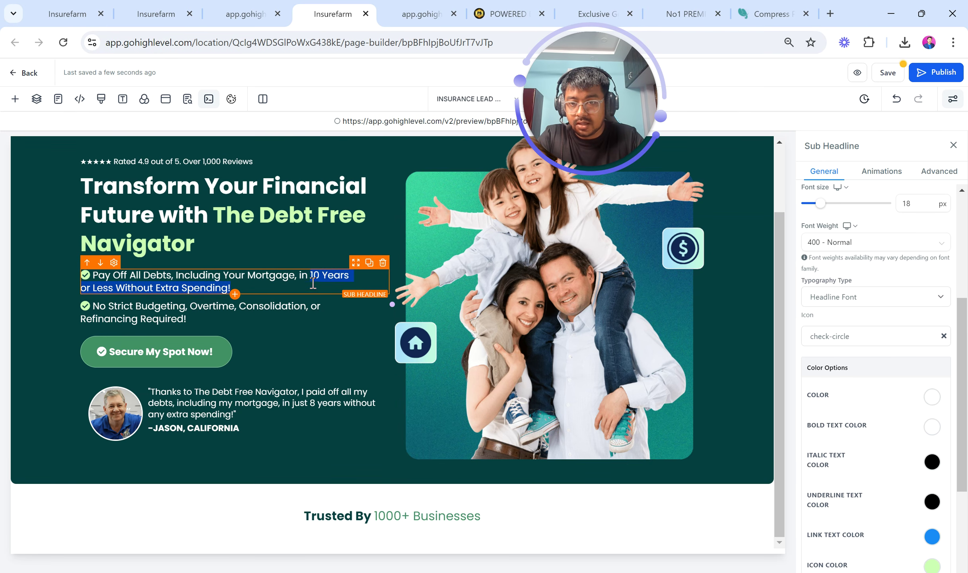
# Bold "10 Years or Less Without Extra Spending!" in the first hero sub-headline
pyautogui.moveTo(313, 282); pyautogui.dragTo(237, 288)
pyautogui.click(246, 311)
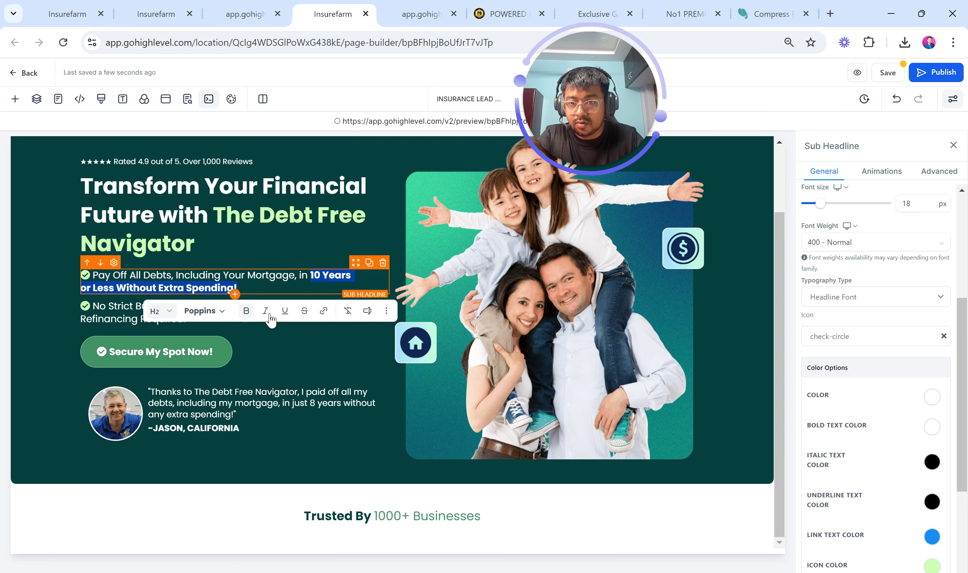
pyautogui.click(396, 305)
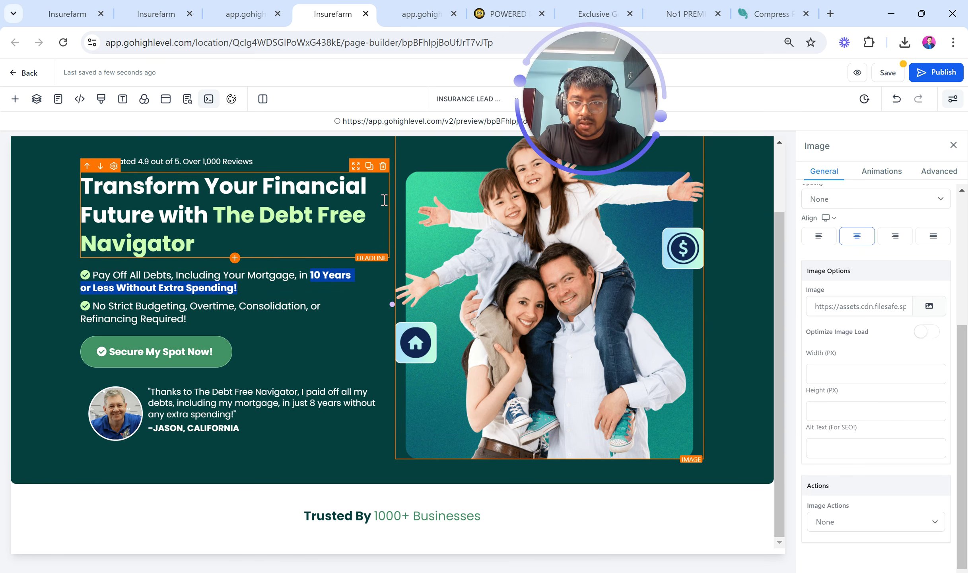
# Duplicate the hero headline below the "Trusted By" sub-headline, with medium green regular text and dark green bold text
pyautogui.click(369, 166)
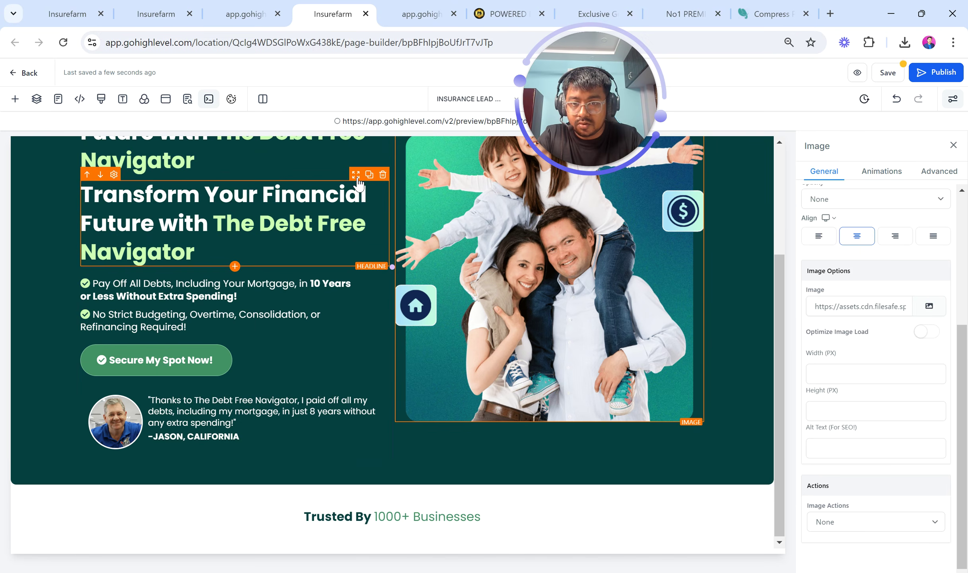
pyautogui.moveTo(358, 183); pyautogui.dragTo(457, 506)
pyautogui.click(932, 398)
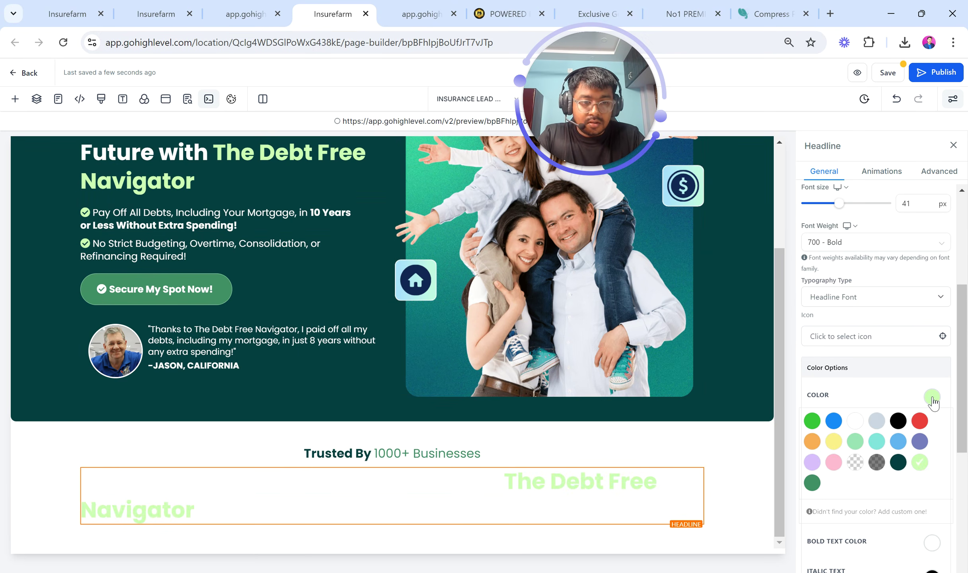
pyautogui.click(898, 471)
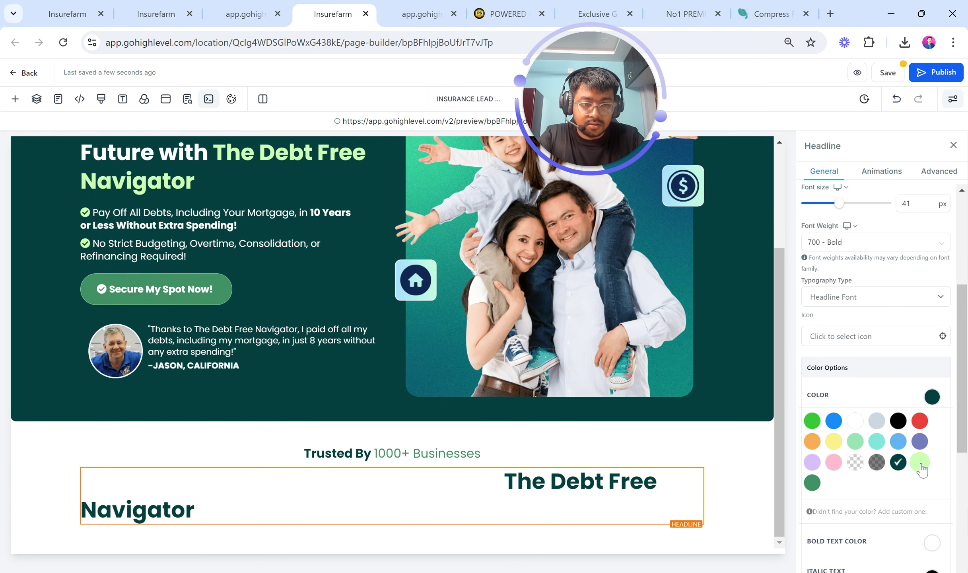
pyautogui.click(812, 482)
pyautogui.scroll(-3, 843, 473)
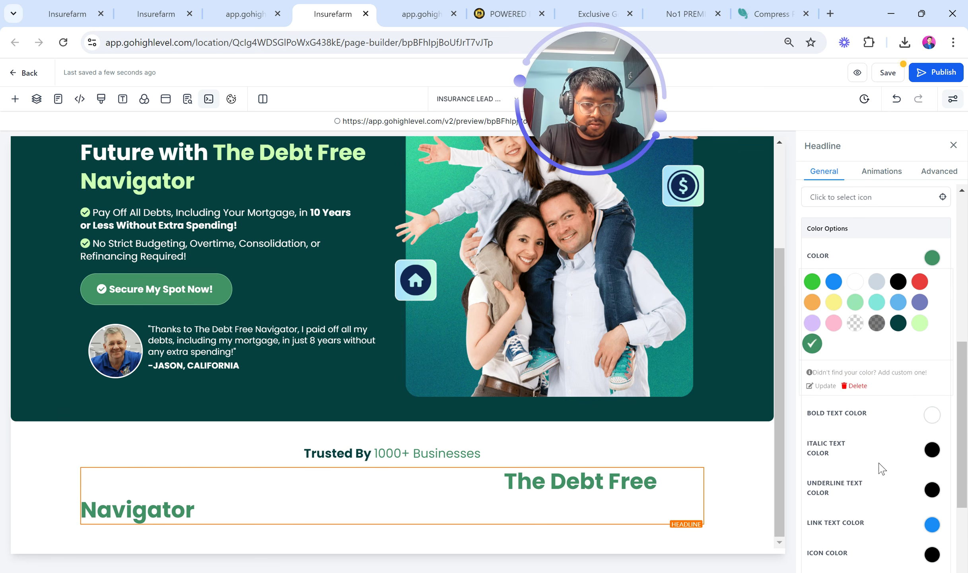
pyautogui.click(932, 414)
pyautogui.click(899, 481)
# Replace the duplicated headline's text with "Trusted By 1000+ Businesses" copied from the sub-headline above it
pyautogui.click(517, 452)
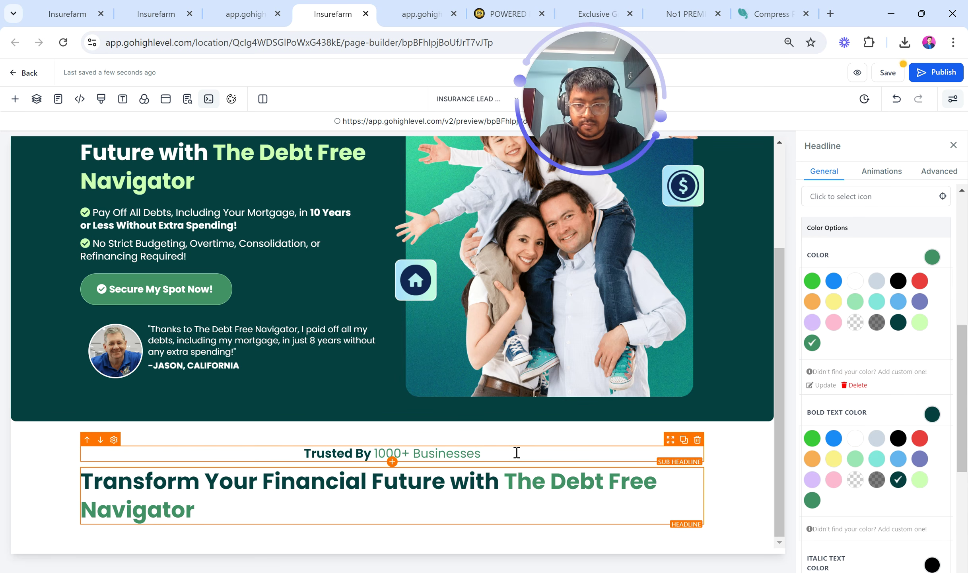
pyautogui.tripleClick(516, 451)
pyautogui.hotkey('ctrl', 'c')
pyautogui.click(567, 480)
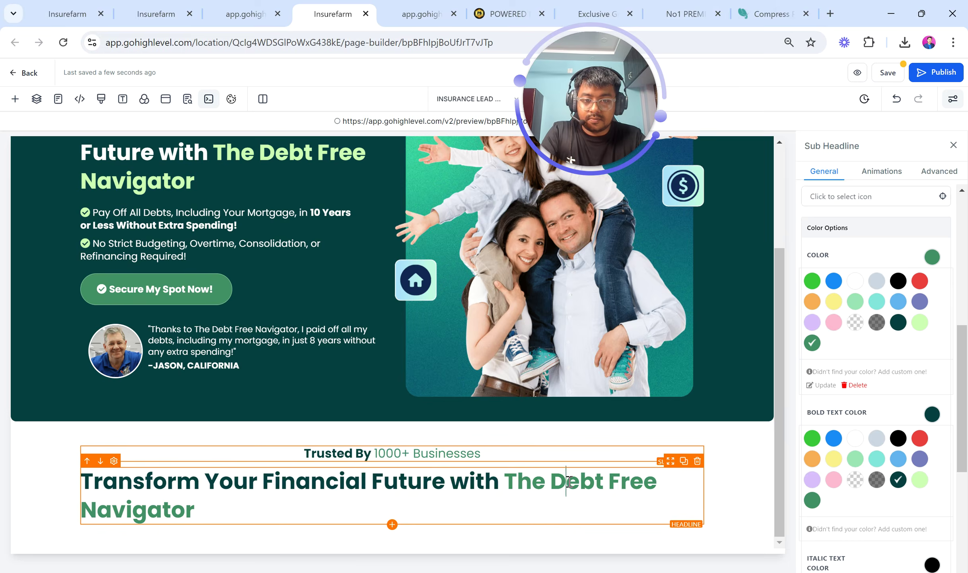
pyautogui.hotkey('ctrl', 'a')
pyautogui.hotkey('ctrl', 'v')
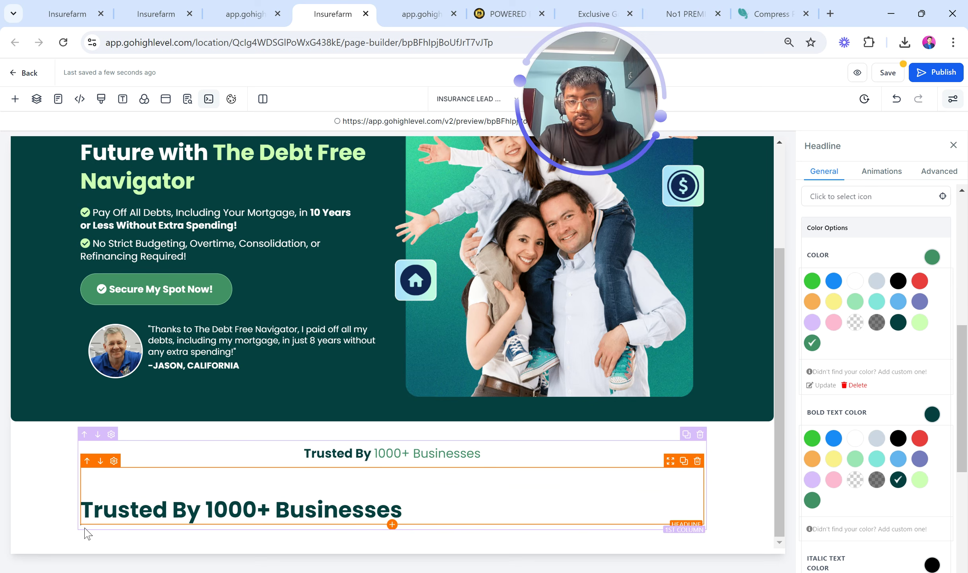
# Match the new "Trusted By" headline to the sub-headline with a 23 px font size and centered alignment
pyautogui.scroll(1, 84, 529)
pyautogui.click(602, 480)
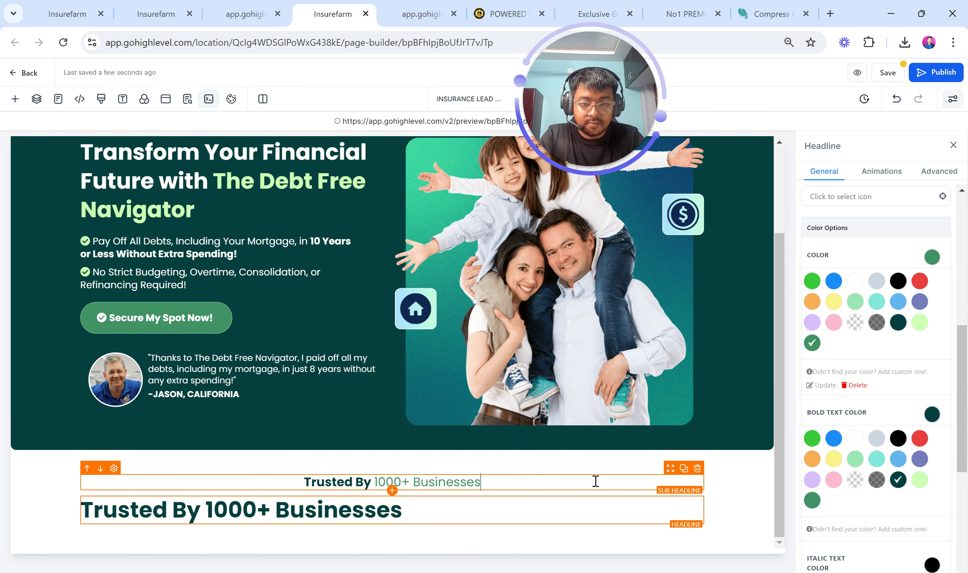
pyautogui.scroll(-5, 929, 454)
pyautogui.scroll(3, 930, 455)
pyautogui.scroll(3, 929, 454)
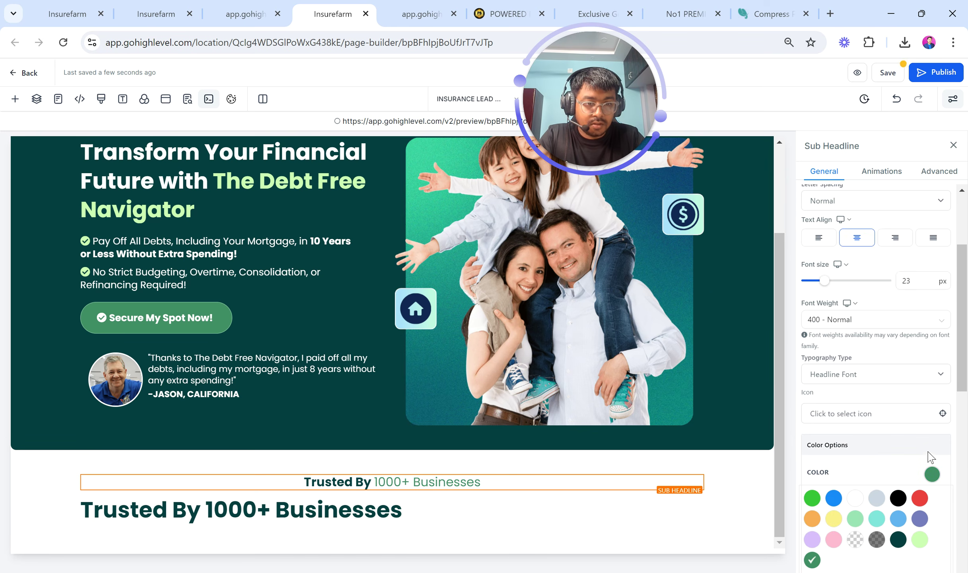
pyautogui.click(492, 518)
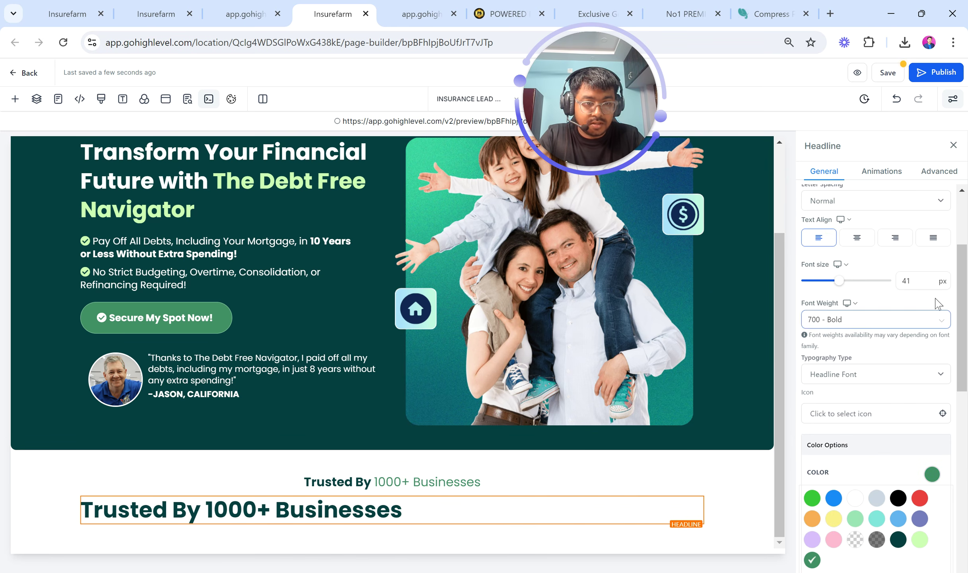
pyautogui.click(919, 283)
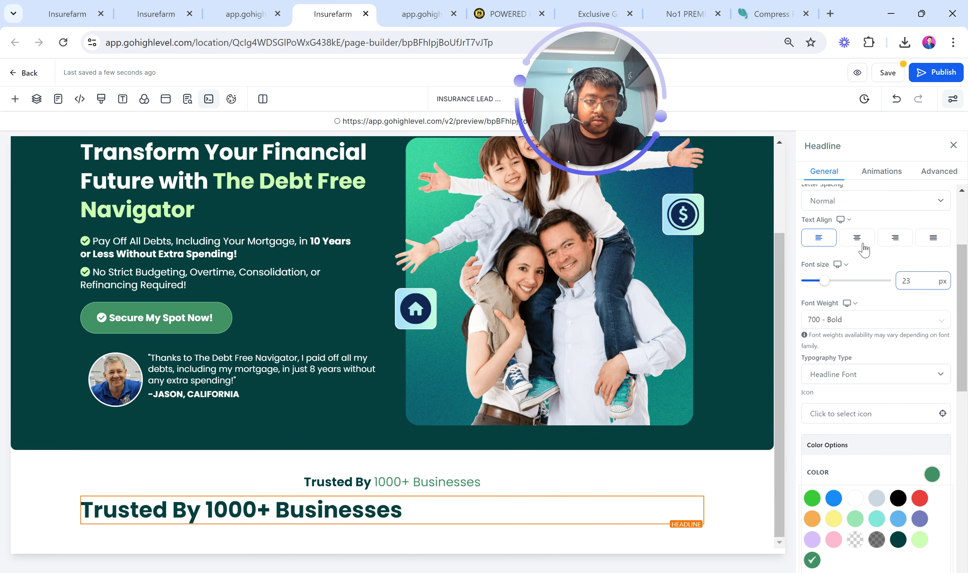
pyautogui.click(857, 238)
# Remove the bold formatting from "1000+ Businesses" in the new headline and delete the old "Trusted By" sub-headline
pyautogui.moveTo(512, 516); pyautogui.dragTo(369, 516)
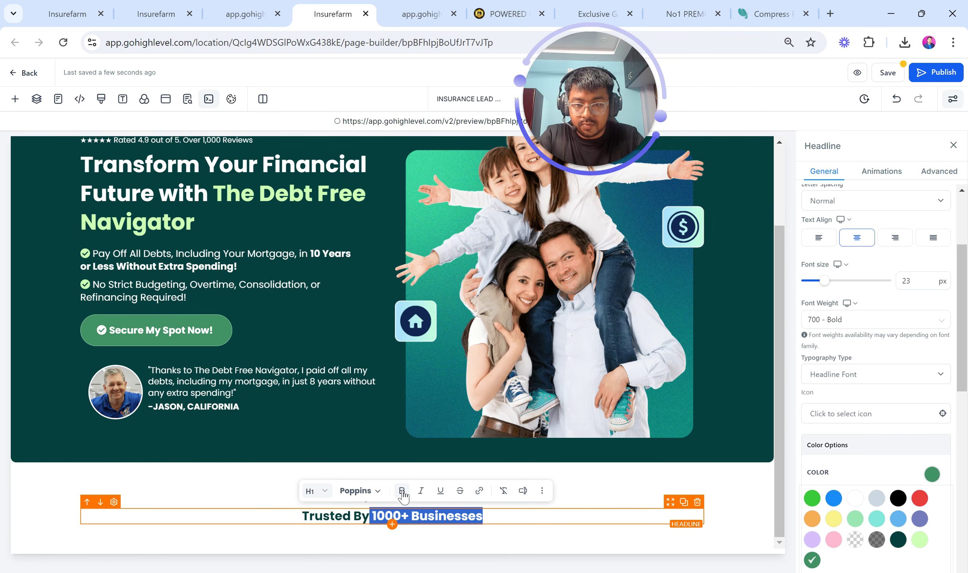
pyautogui.click(379, 429)
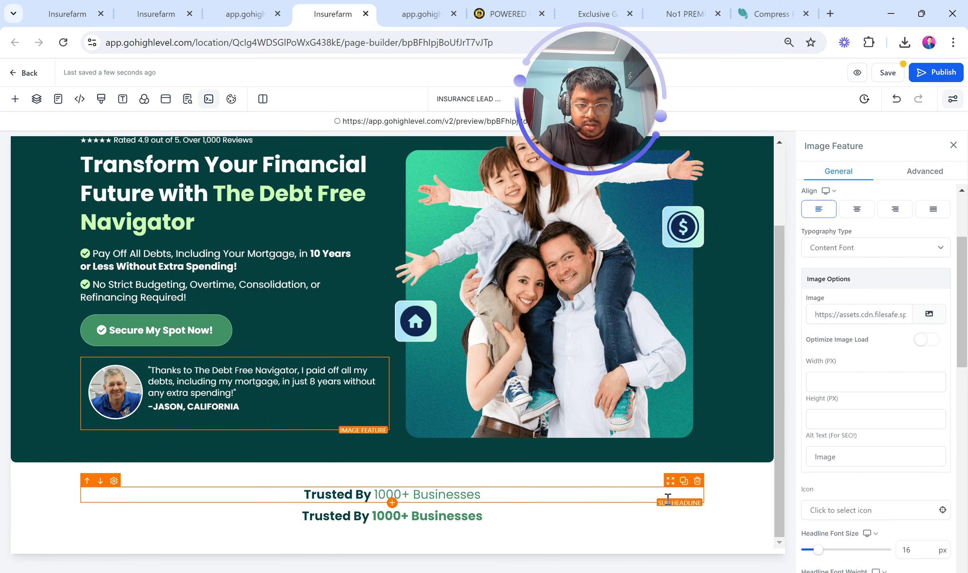
pyautogui.click(696, 482)
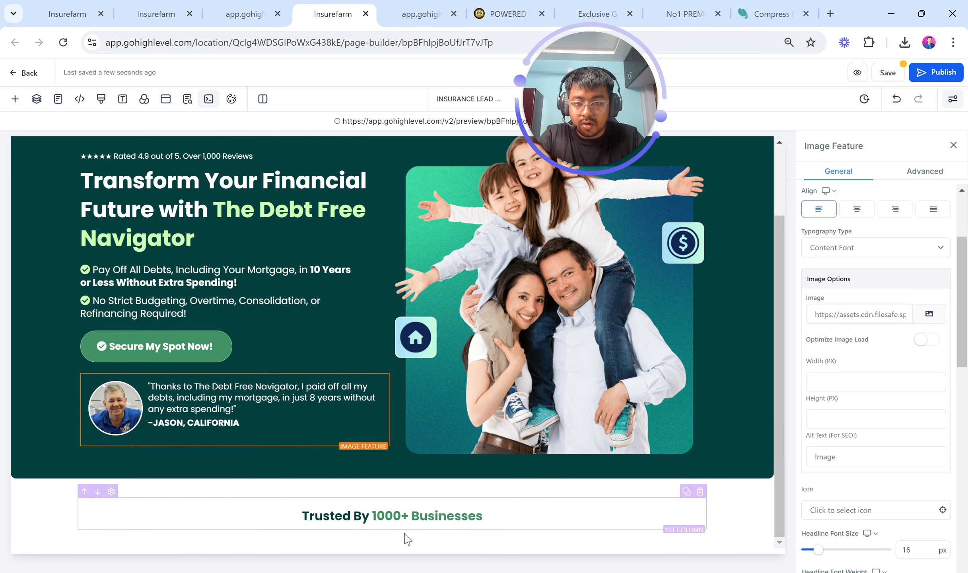
# Add a 6 Column row below the "Trusted By" headline and place an Image element in its first column
pyautogui.click(391, 537)
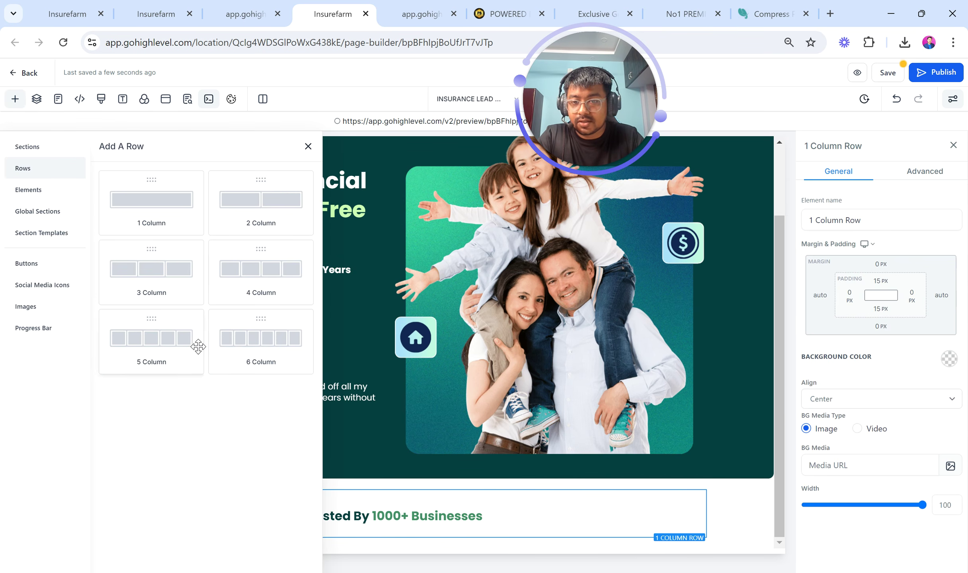
pyautogui.click(250, 346)
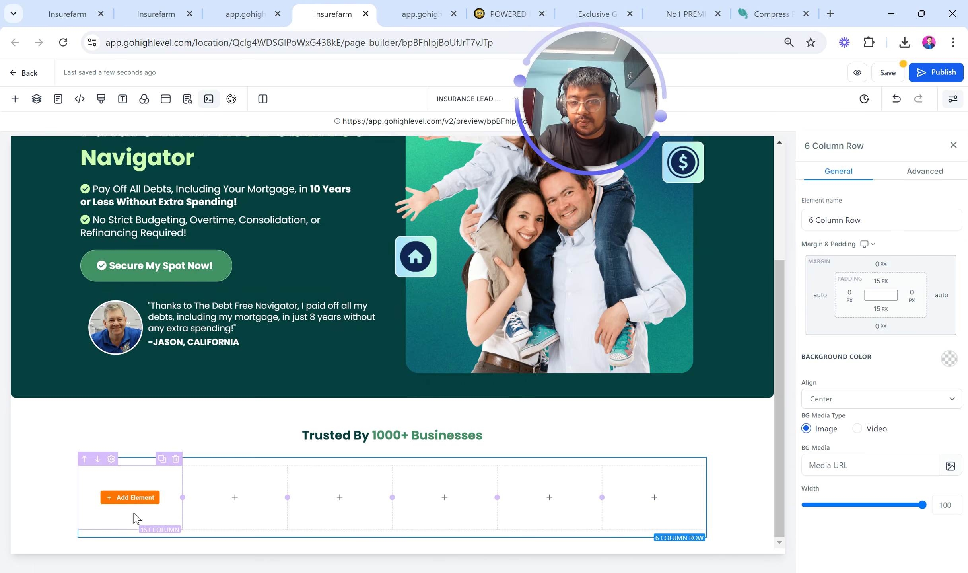
pyautogui.click(133, 498)
pyautogui.click(153, 177)
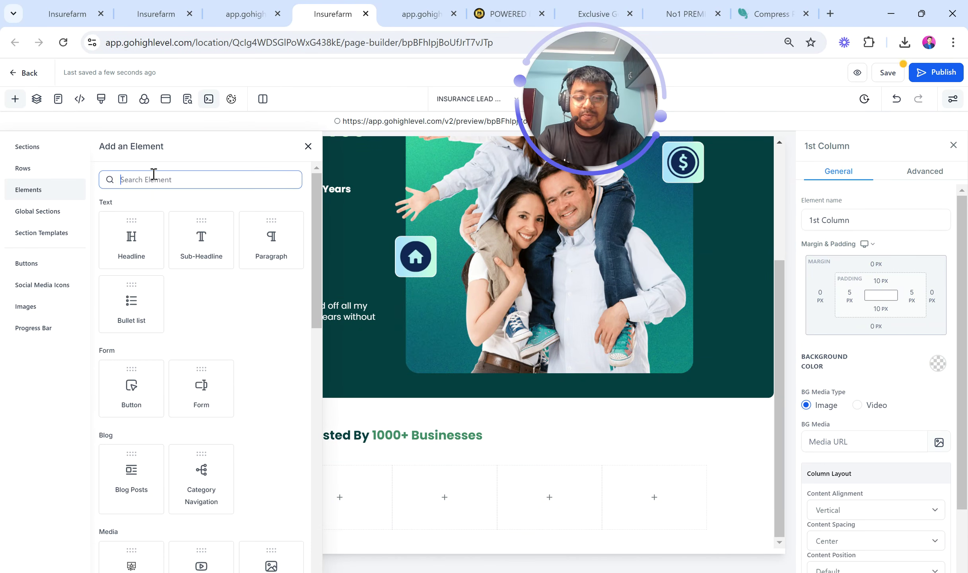
pyautogui.write('image')
pyautogui.click(205, 254)
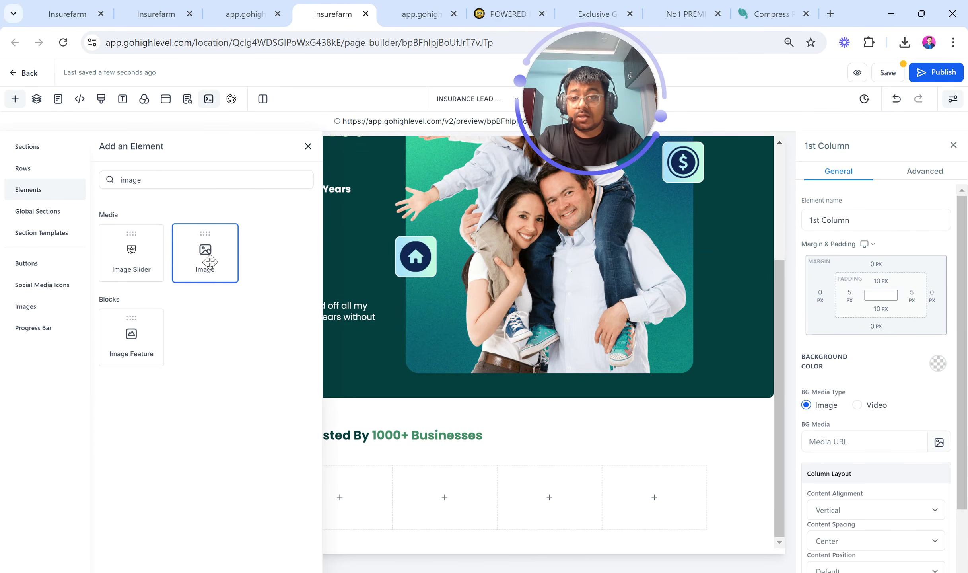
# Following the reference page's logo row, turn off Optimize Image Load and set the first column's image to the Google logo
pyautogui.click(246, 14)
pyautogui.moveTo(149, 374); pyautogui.dragTo(786, 386)
pyautogui.click(812, 394)
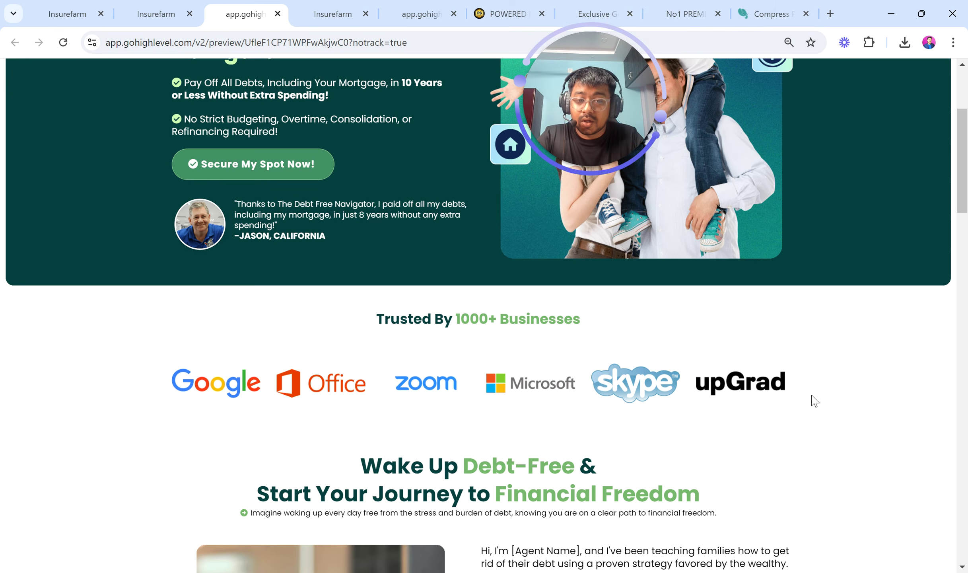
pyautogui.scroll(5, 393, 365)
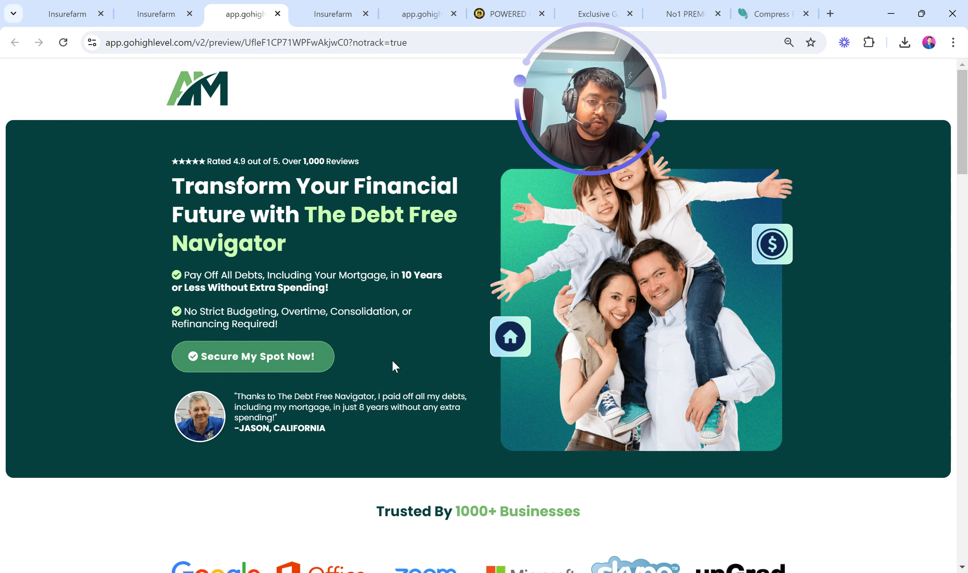
pyautogui.click(360, 5)
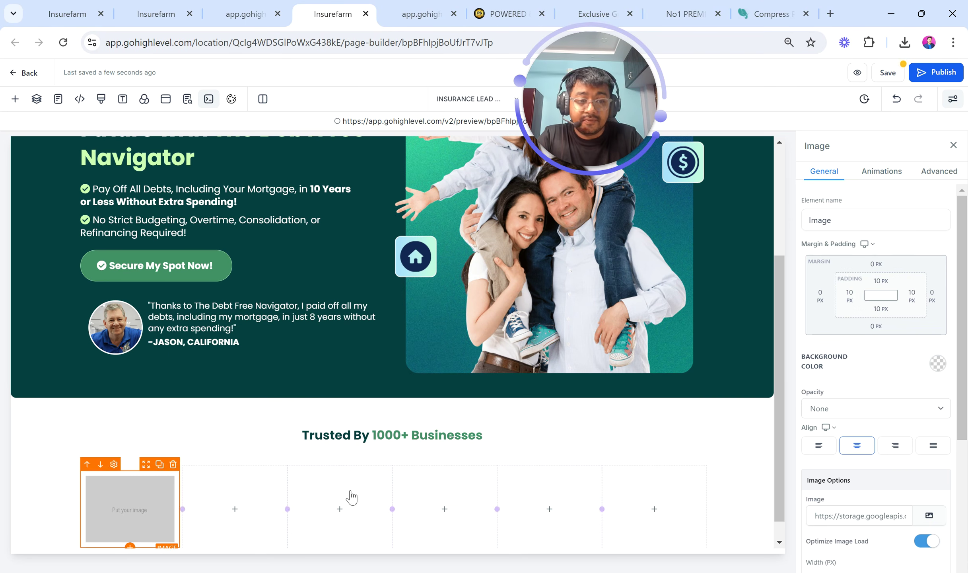
pyautogui.click(936, 540)
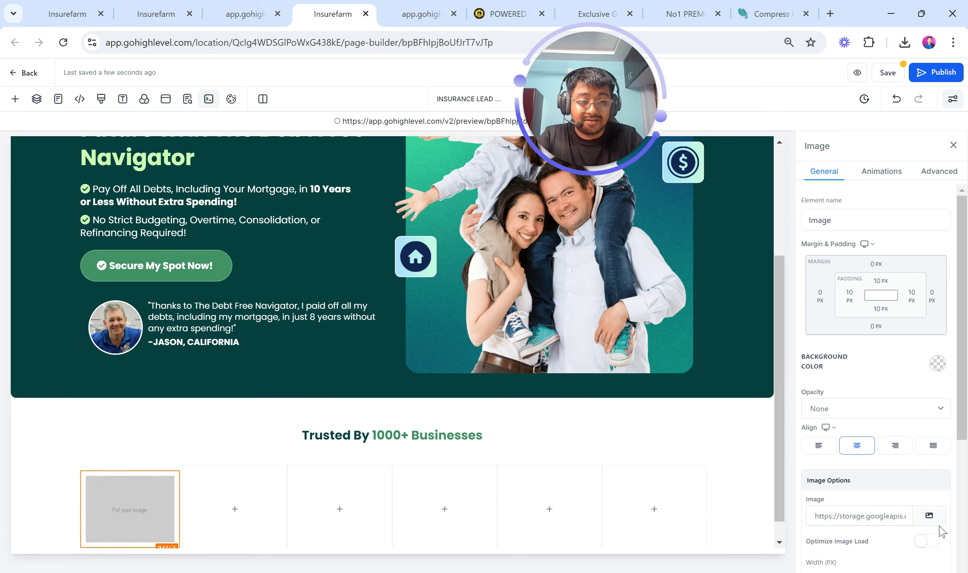
pyautogui.click(929, 516)
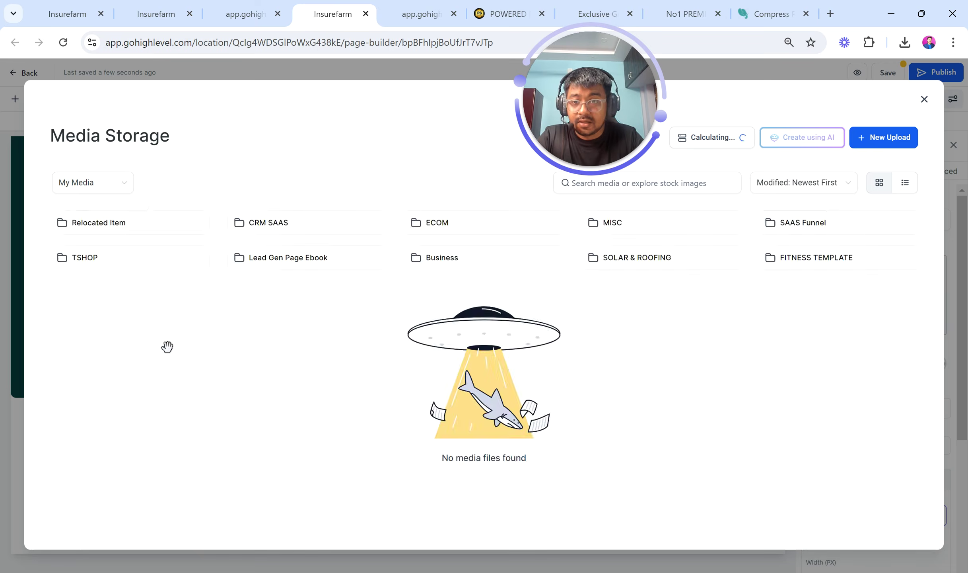
pyautogui.click(159, 340)
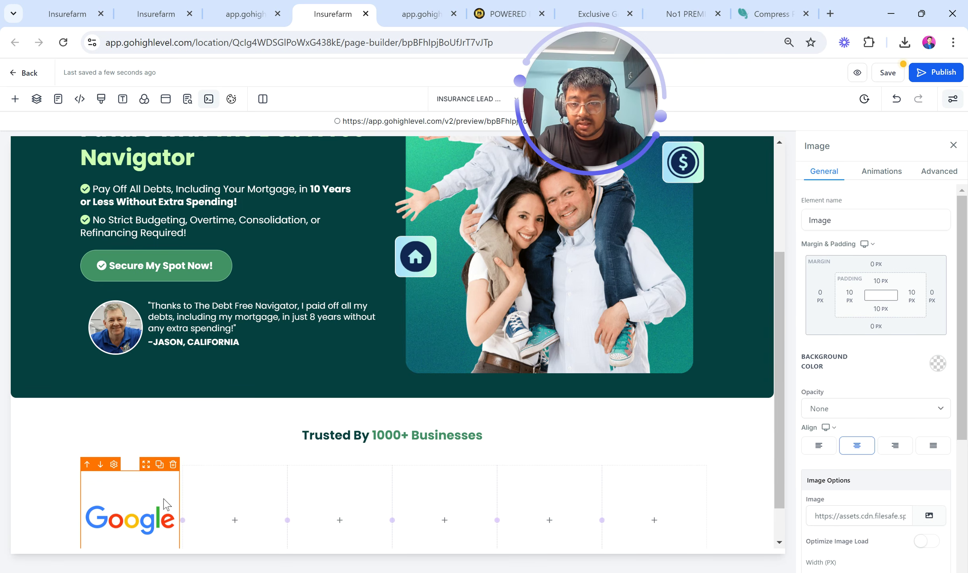
# Duplicate the Google logo image into the second column of the row
pyautogui.click(159, 464)
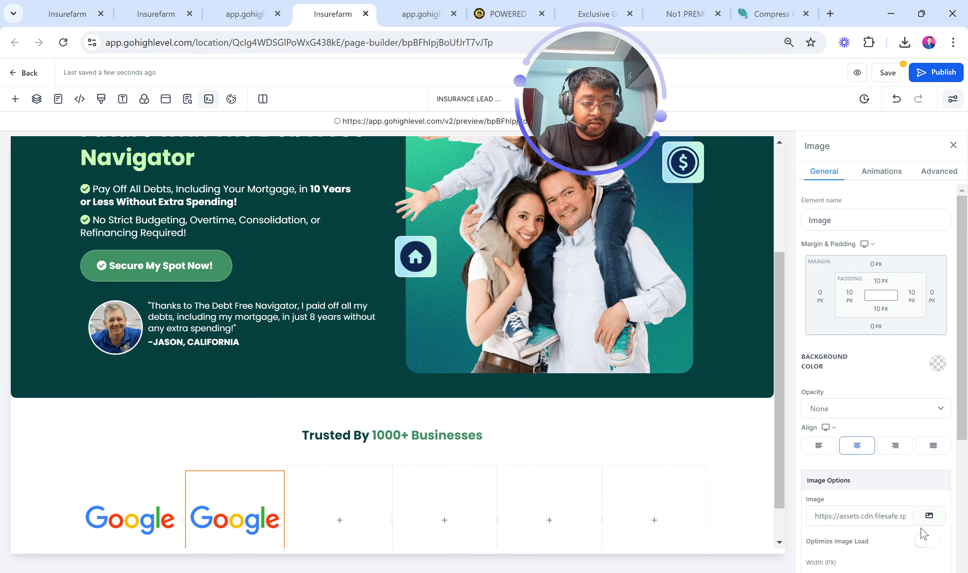
# Set the second column's image to the Office logo, and duplicate it into the third column as the Zoom logo
pyautogui.click(929, 515)
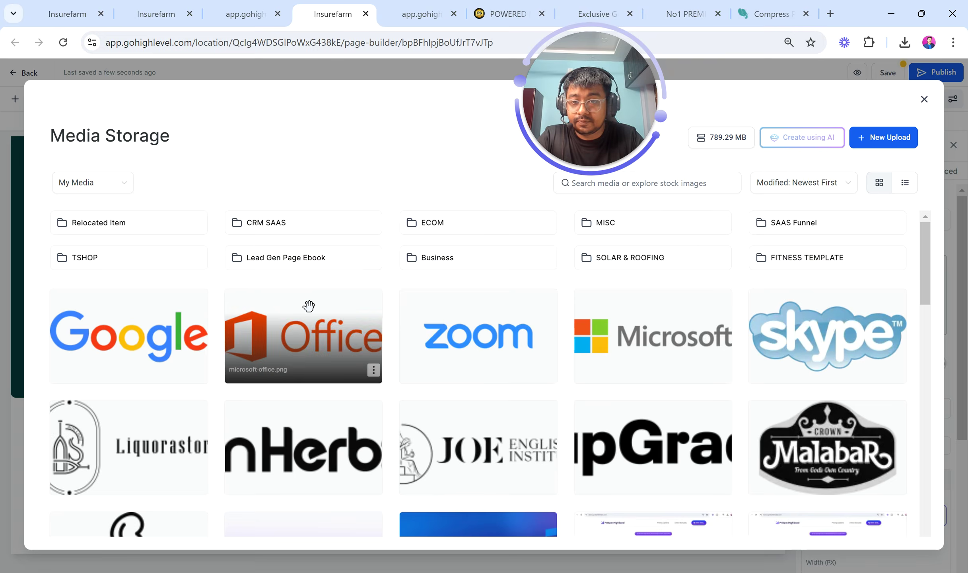
pyautogui.click(308, 318)
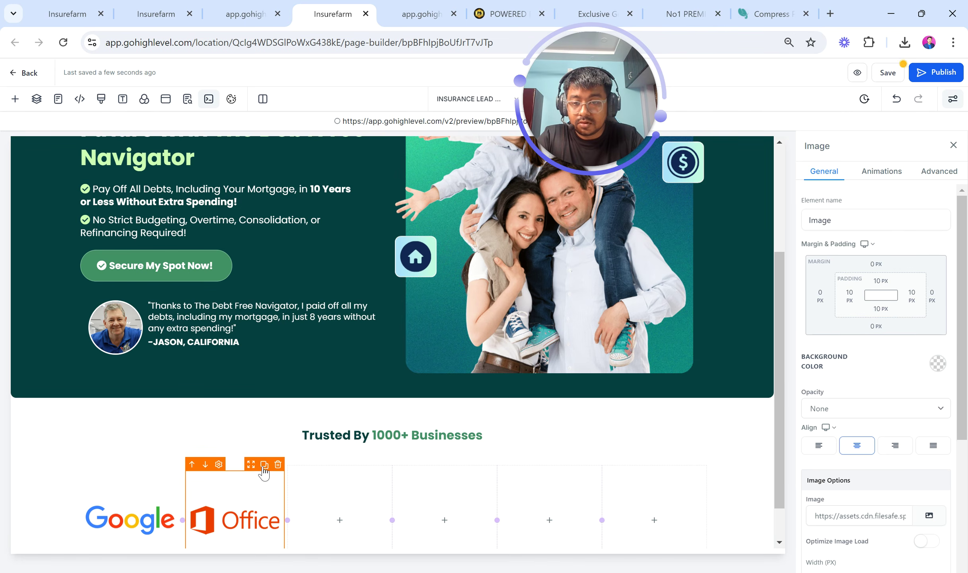
pyautogui.click(263, 468)
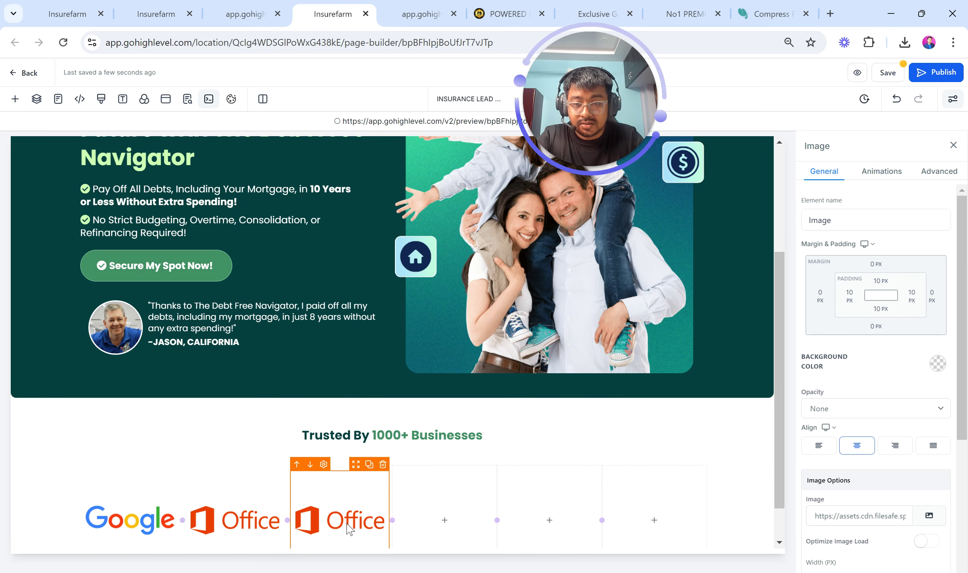
pyautogui.click(929, 516)
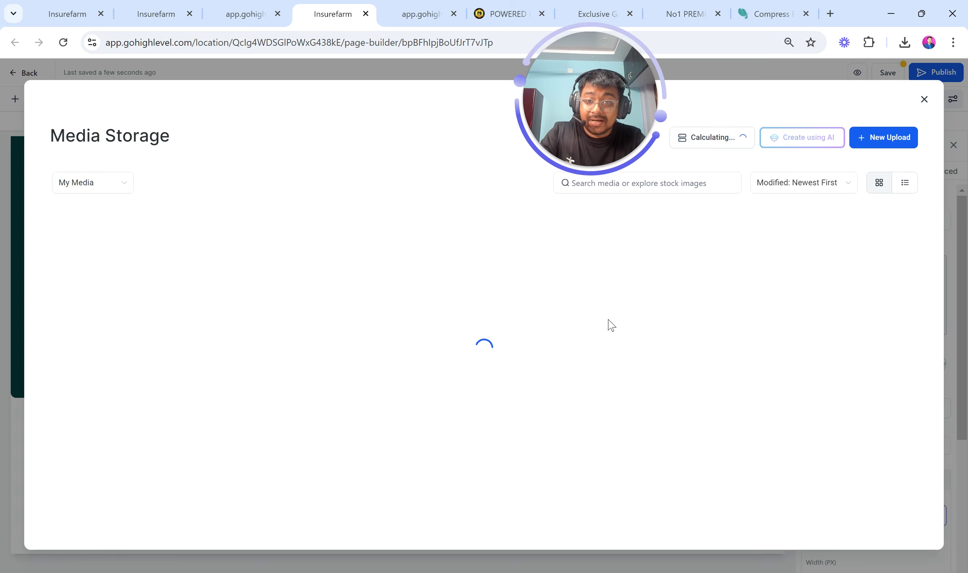
pyautogui.click(471, 338)
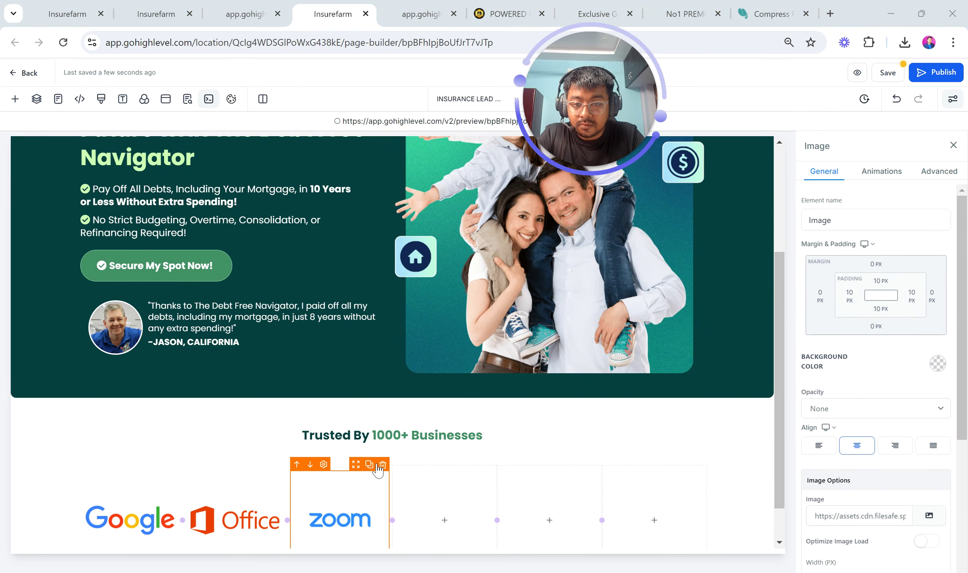
# Place a copy of the Zoom image in the fourth column and change that column's image to the Microsoft logo
pyautogui.moveTo(388, 477); pyautogui.dragTo(447, 501)
pyautogui.scroll(-1, 444, 517)
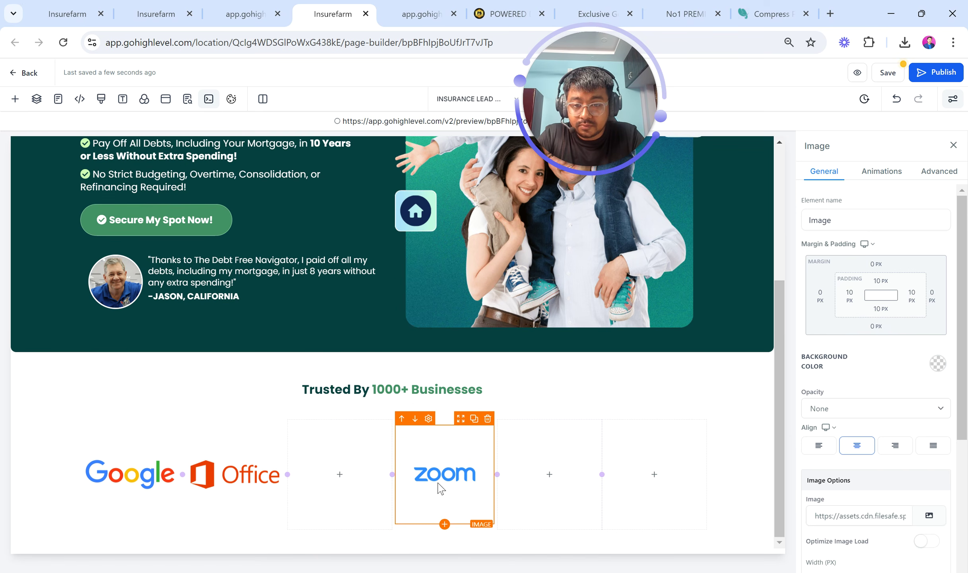
pyautogui.click(475, 420)
pyautogui.moveTo(460, 420); pyautogui.dragTo(329, 469)
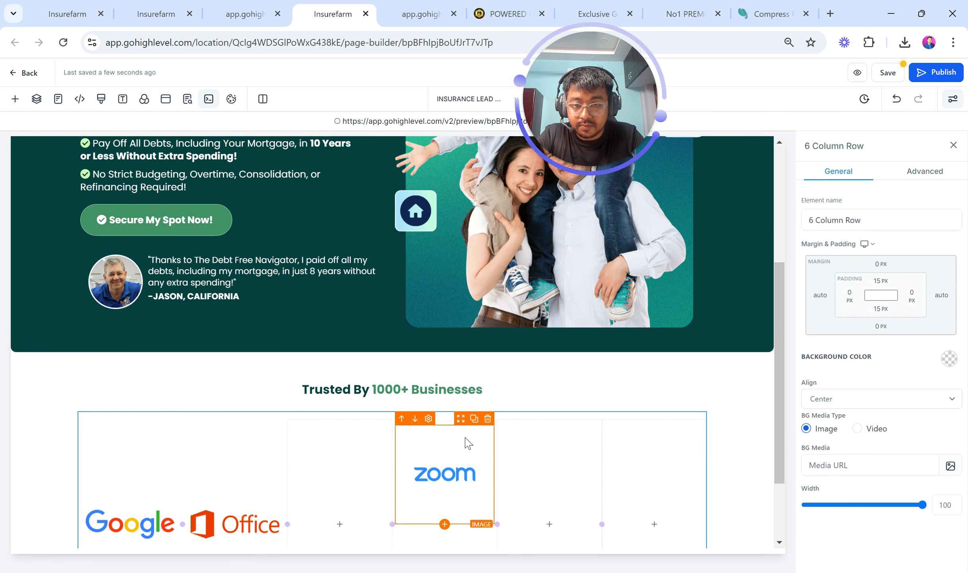
pyautogui.moveTo(460, 424); pyautogui.dragTo(350, 483)
pyautogui.click(443, 487)
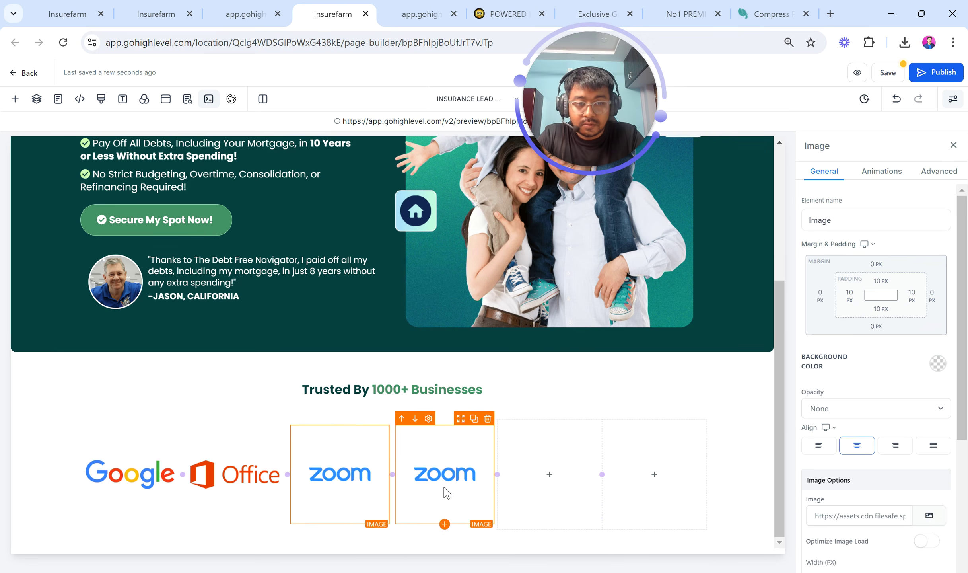
pyautogui.click(924, 517)
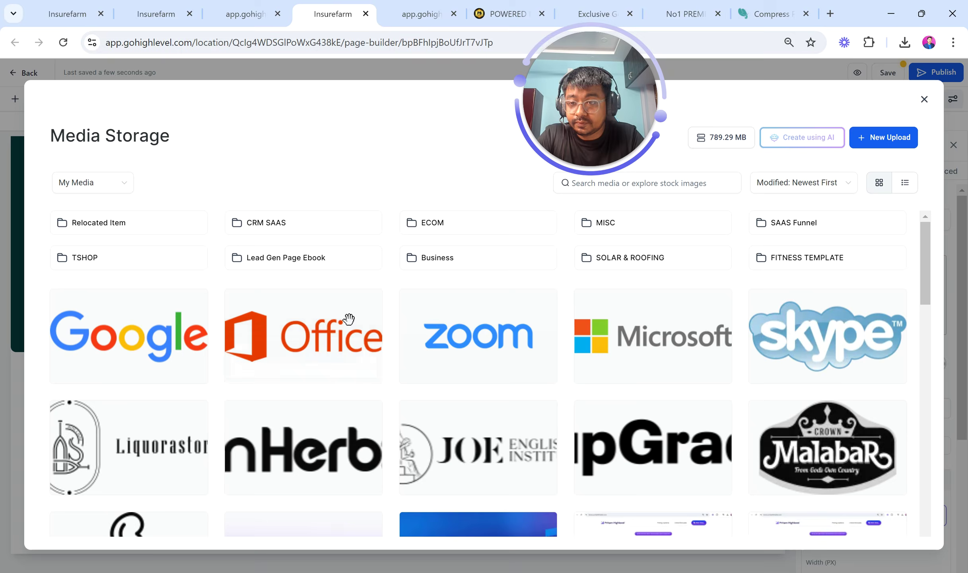
pyautogui.click(694, 345)
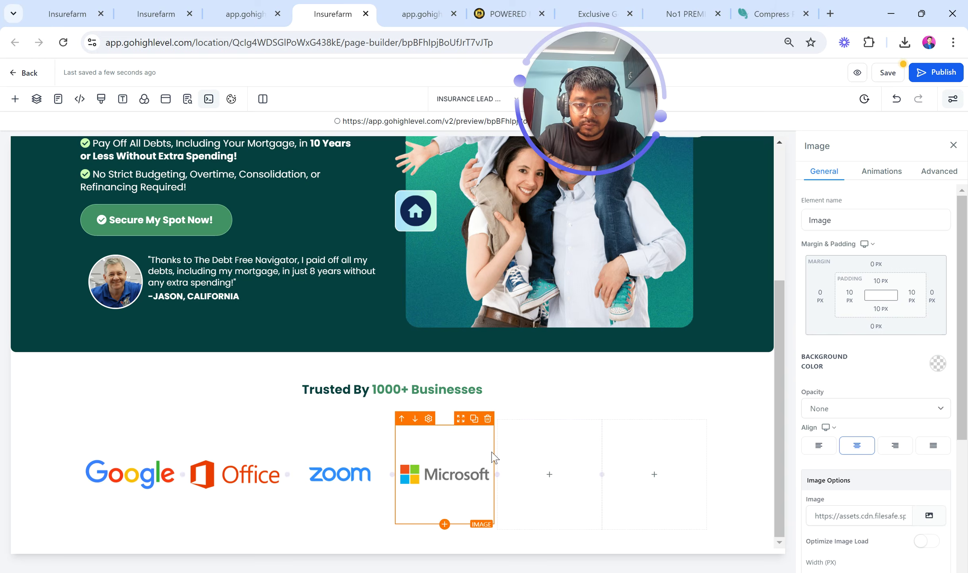
# Duplicate the Microsoft image into the fifth and sixth columns and replace the copies with the Skype and upGrad logos
pyautogui.click(478, 419)
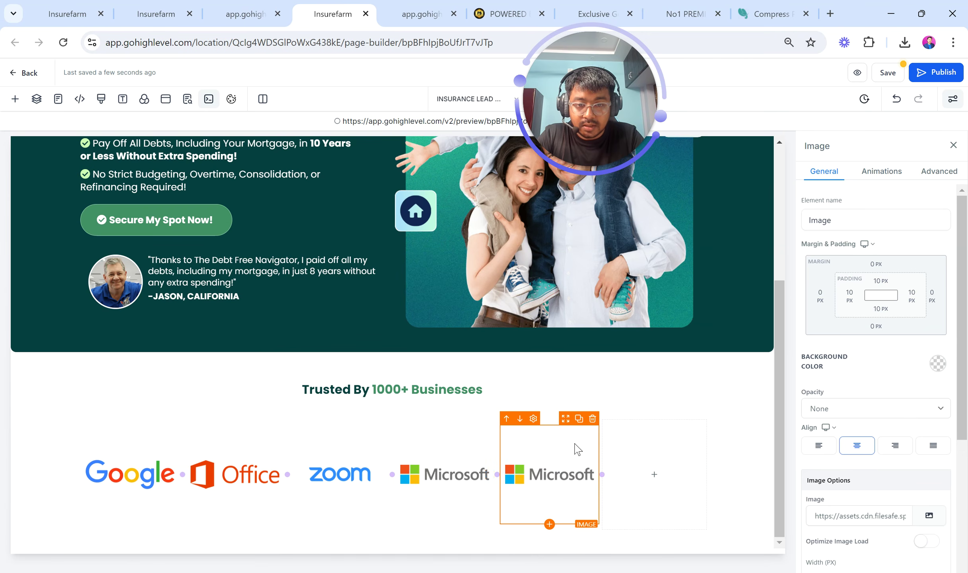
pyautogui.click(579, 419)
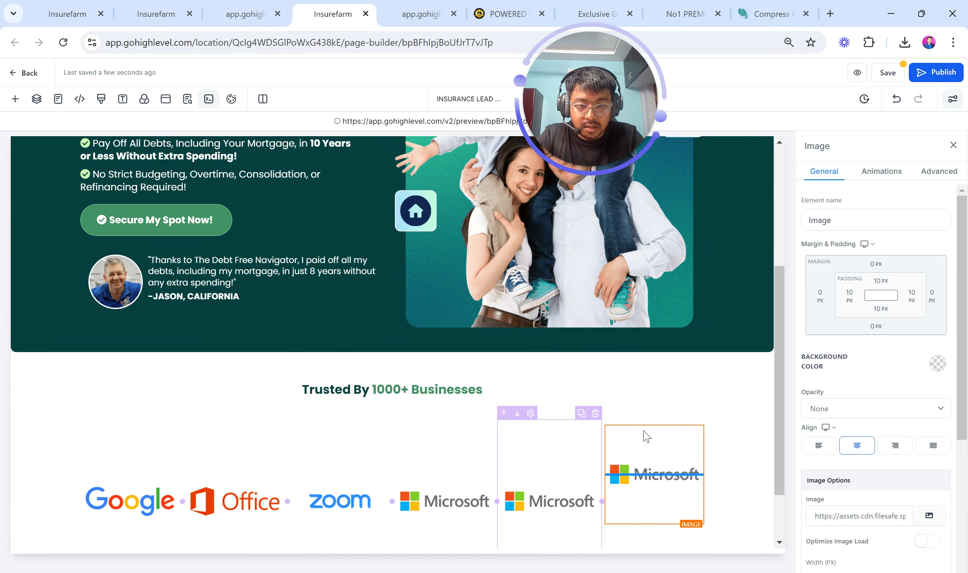
pyautogui.click(929, 515)
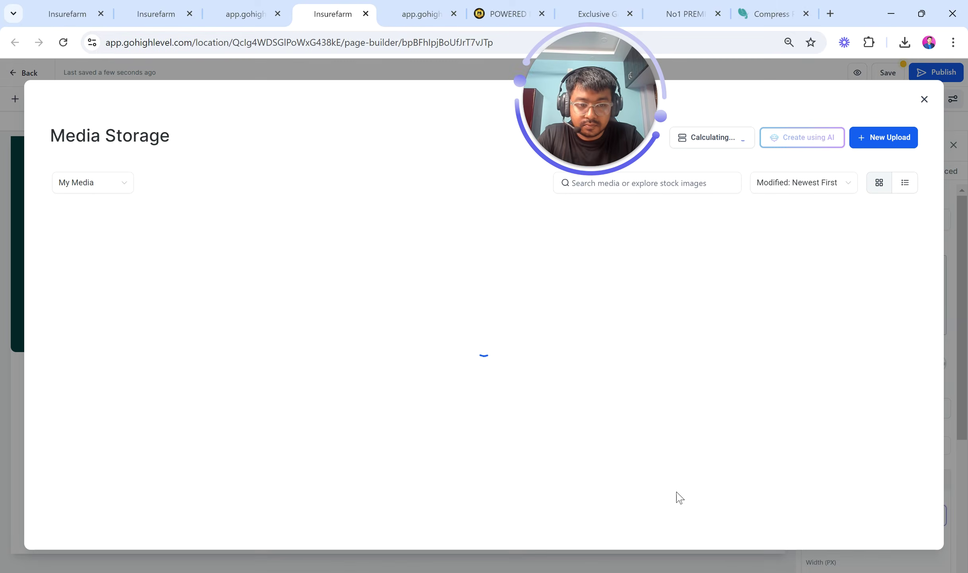
pyautogui.click(820, 338)
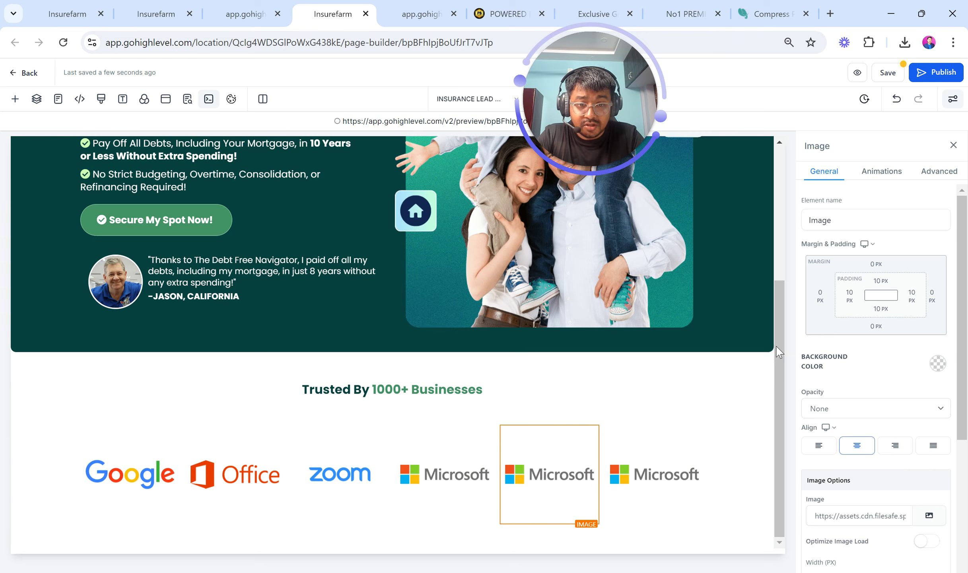
pyautogui.click(690, 461)
pyautogui.click(931, 517)
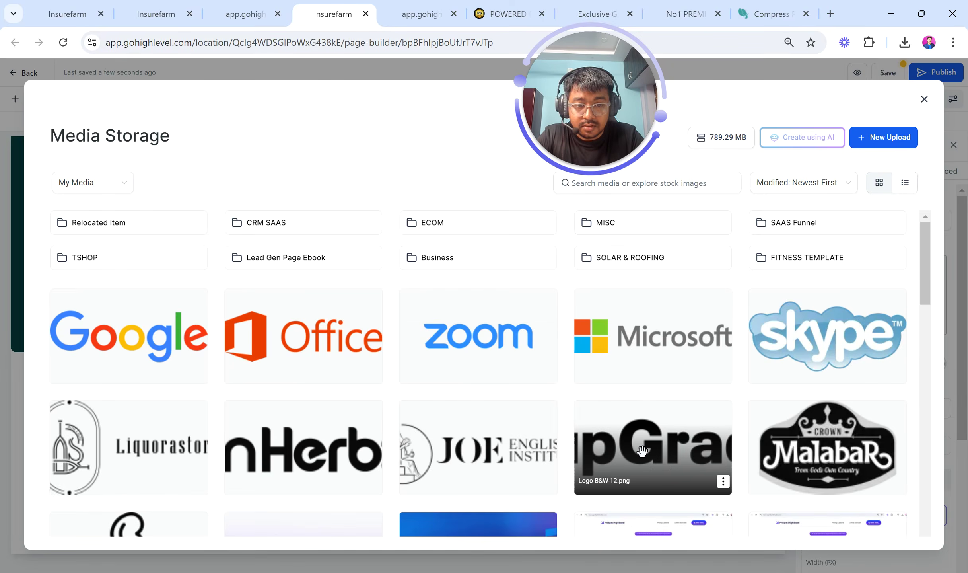
pyautogui.click(649, 410)
# Set the logo row's top padding and the "Trusted By" headline row's bottom padding to 0 px
pyautogui.click(454, 422)
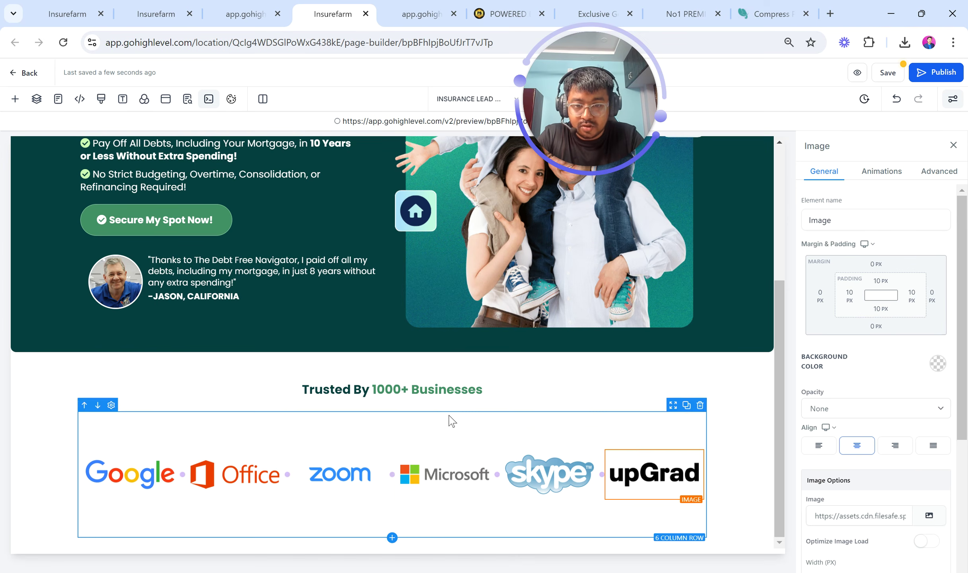
pyautogui.click(881, 281)
pyautogui.click(819, 330)
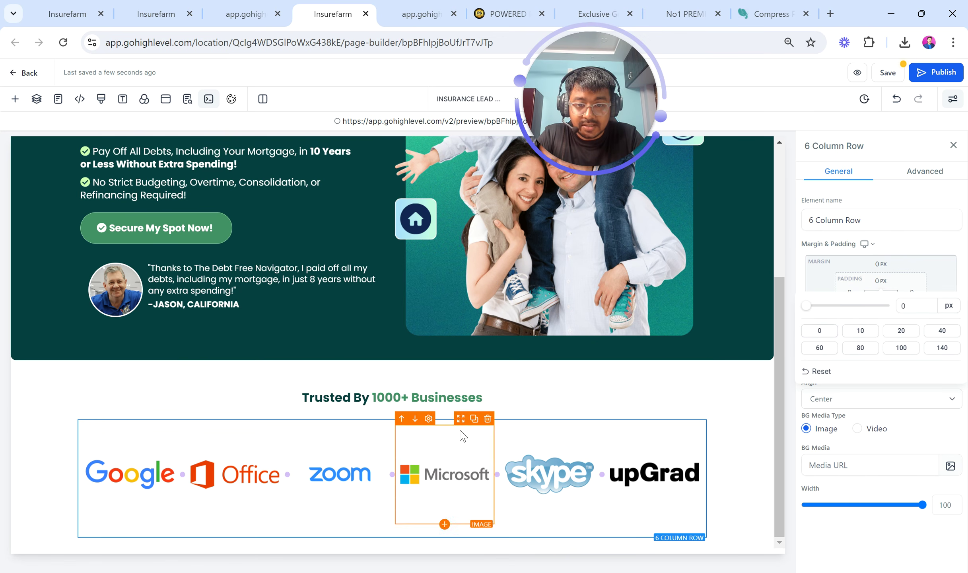
pyautogui.click(433, 418)
pyautogui.click(880, 308)
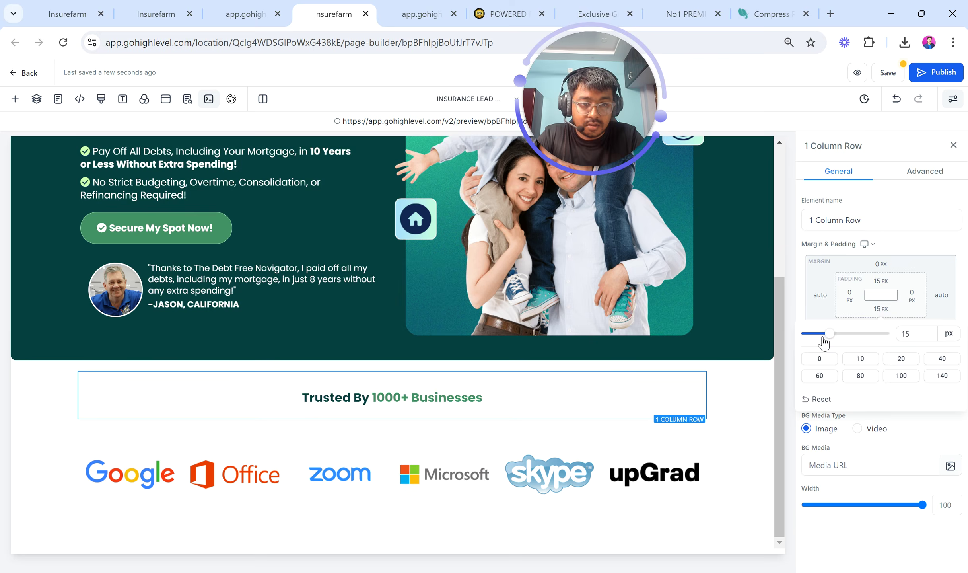
pyautogui.moveTo(824, 339); pyautogui.dragTo(725, 340)
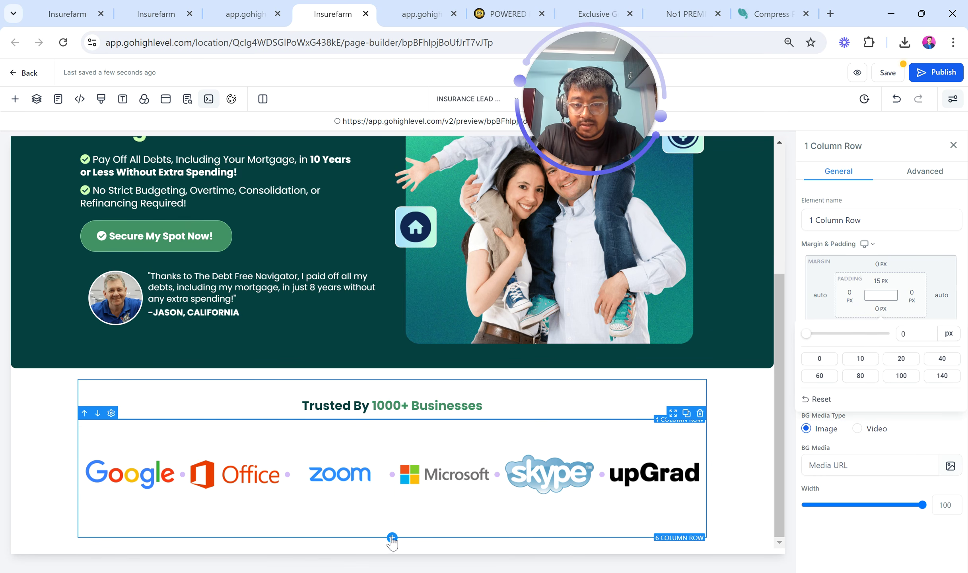
# Add an empty section below the "Trusted By 1000+ Businesses" section
pyautogui.scroll(-1, 392, 549)
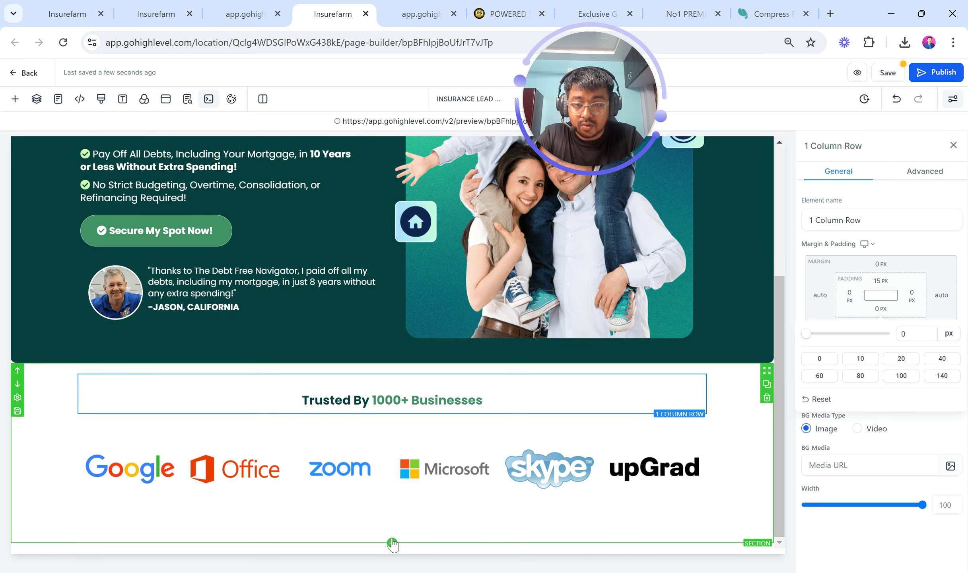
pyautogui.click(392, 543)
pyautogui.click(177, 197)
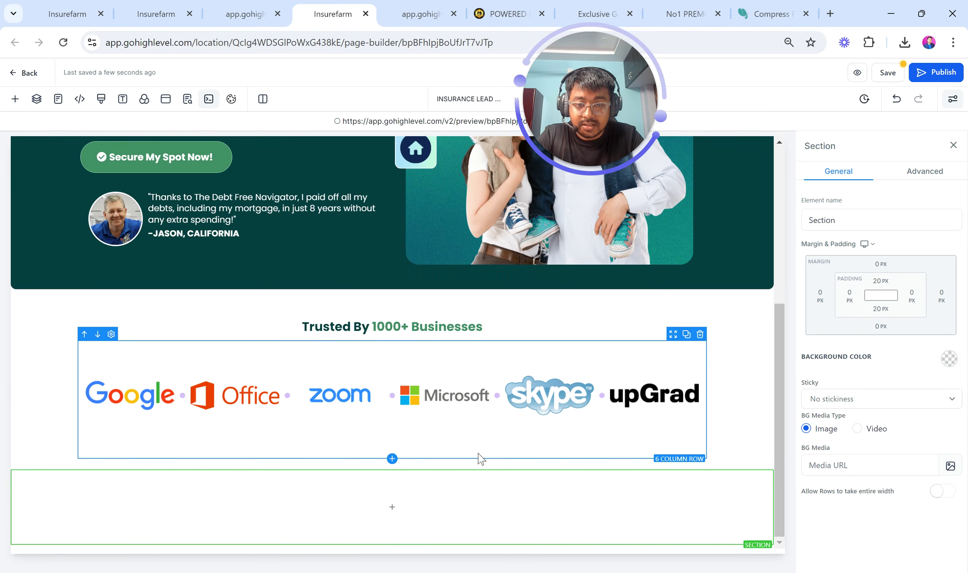
# Set the bottom padding of both the 6 Column logo row and its "Trusted By" section to 0 px
pyautogui.click(480, 457)
pyautogui.click(880, 308)
pyautogui.moveTo(831, 333); pyautogui.dragTo(809, 334)
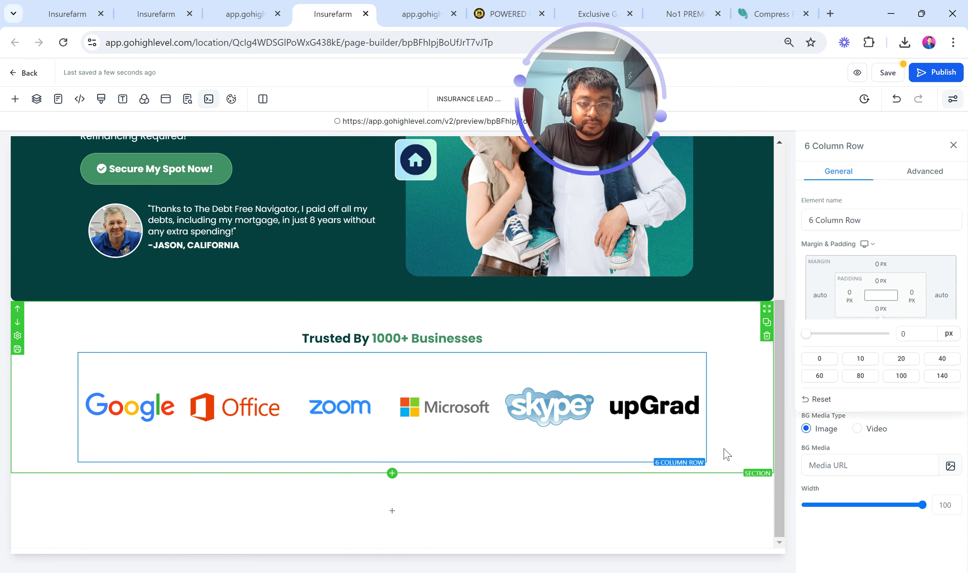
pyautogui.click(724, 454)
pyautogui.click(879, 309)
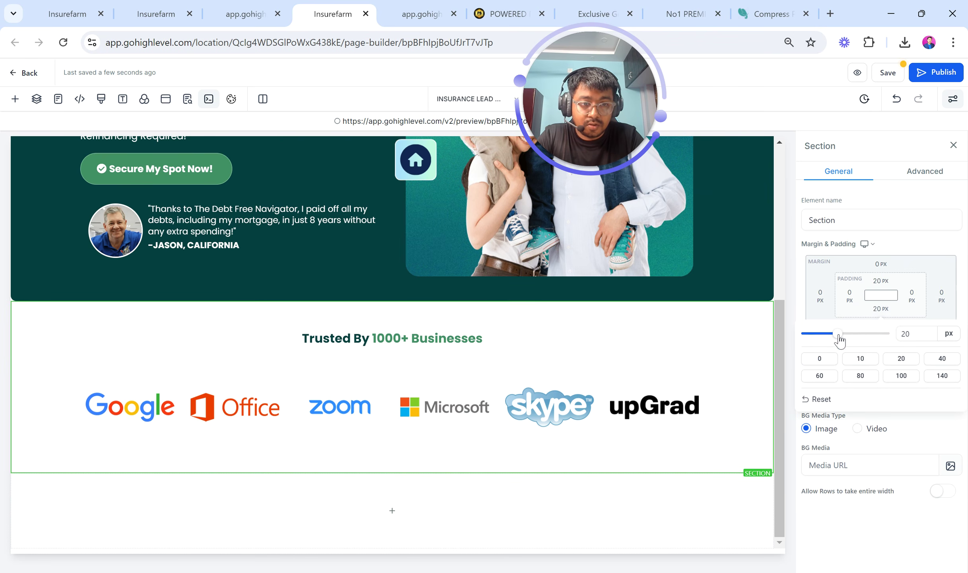
pyautogui.moveTo(838, 333); pyautogui.dragTo(772, 346)
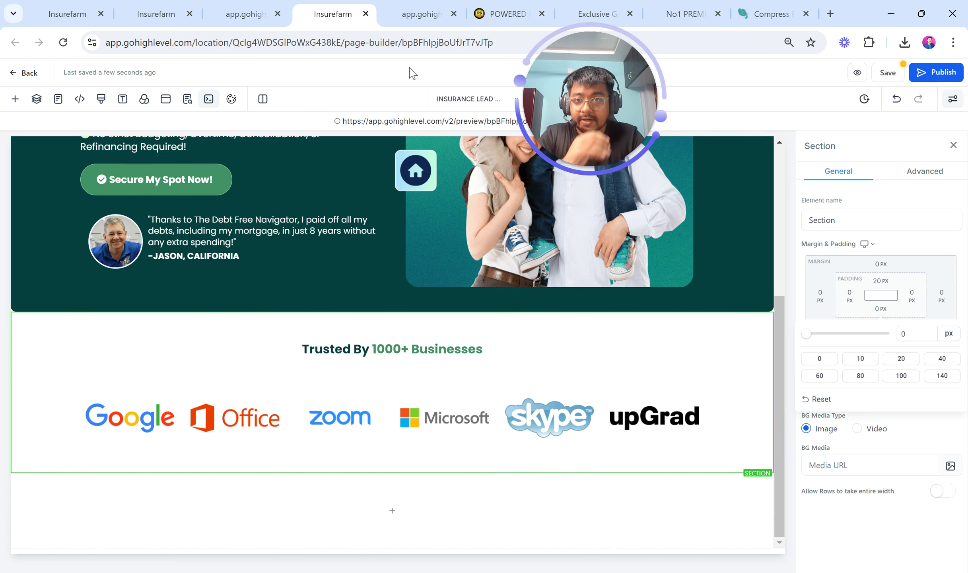
# Examine the layout and text of the reference page's "Wake Up Debt-Free & Start Your Journey to Financial Freedom" section
pyautogui.click(248, 5)
pyautogui.scroll(-8, 411, 278)
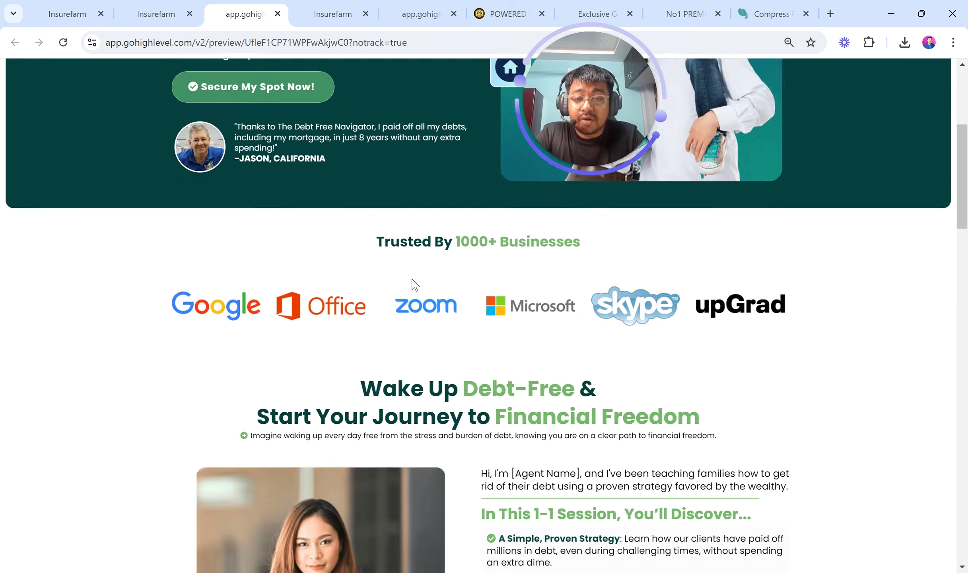
pyautogui.scroll(-2, 412, 280)
pyautogui.scroll(1, 412, 280)
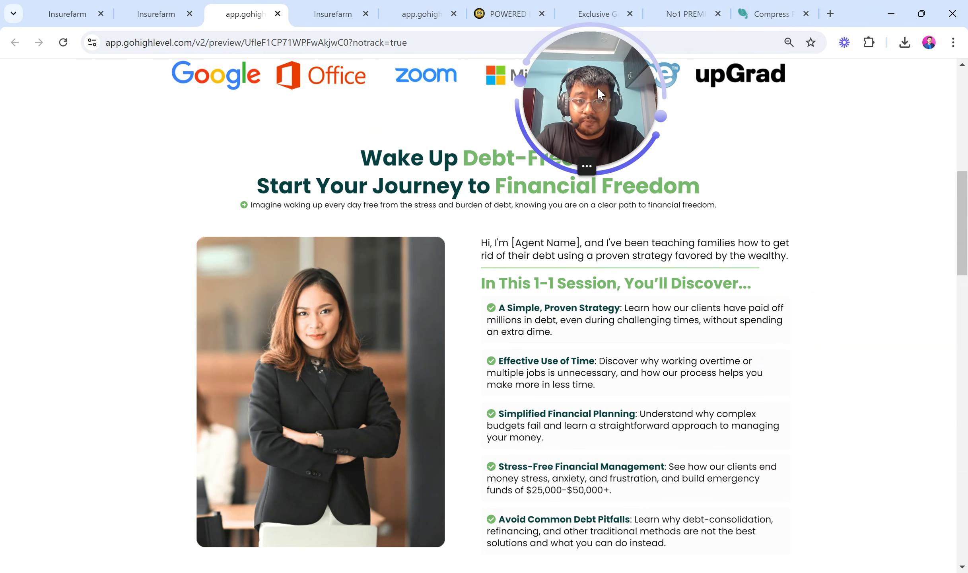
pyautogui.moveTo(610, 119); pyautogui.dragTo(154, 488)
pyautogui.scroll(-2, 458, 404)
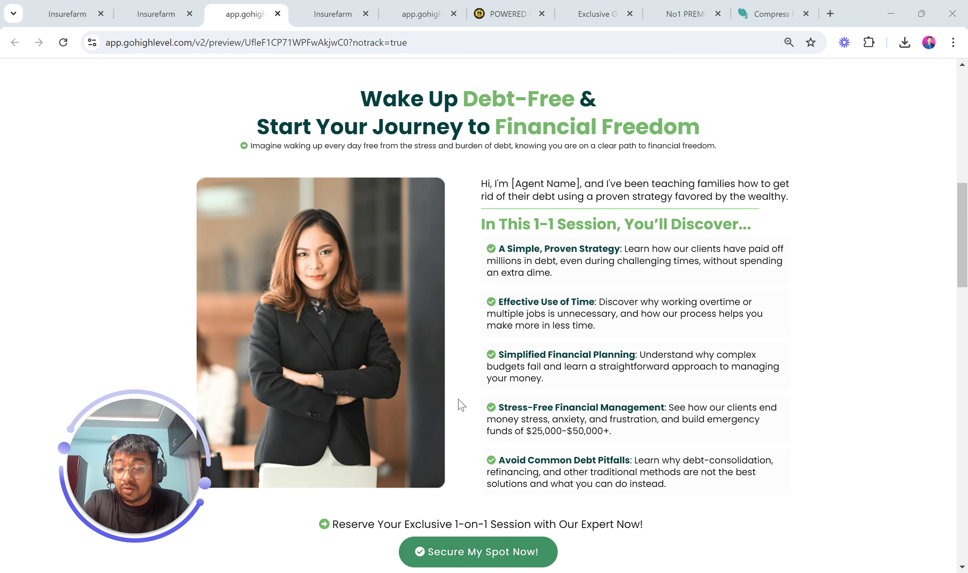
pyautogui.scroll(1, 457, 292)
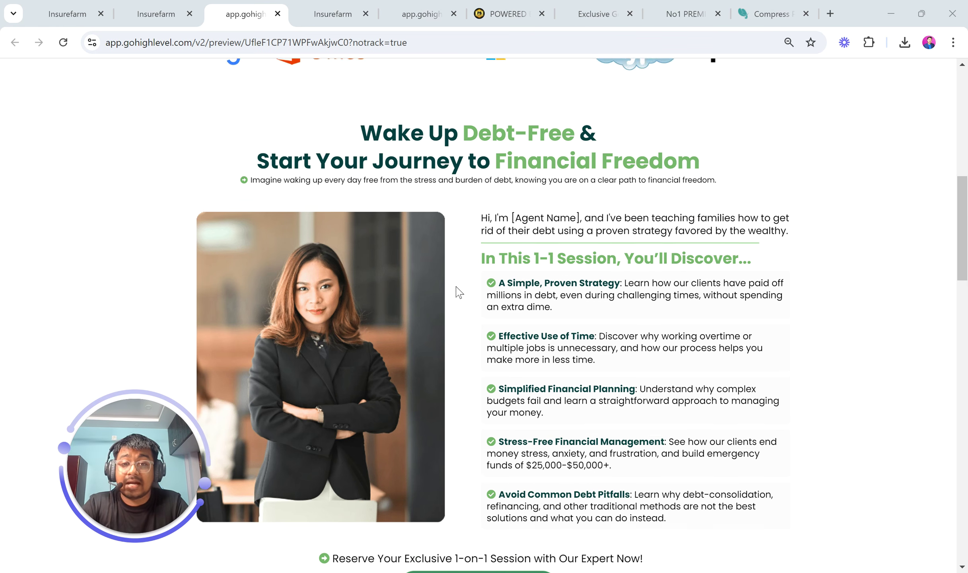
pyautogui.scroll(-1, 457, 292)
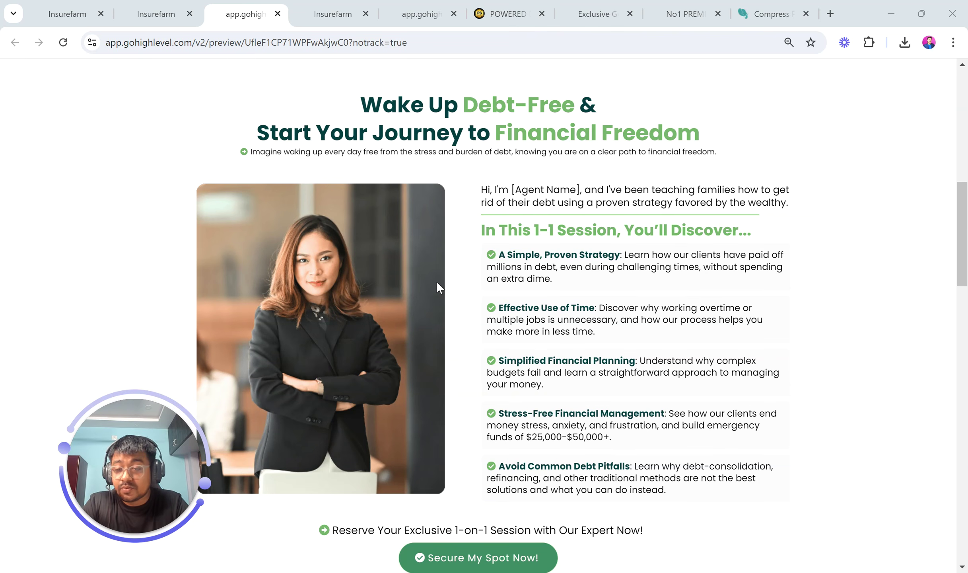
pyautogui.moveTo(350, 104); pyautogui.dragTo(734, 140)
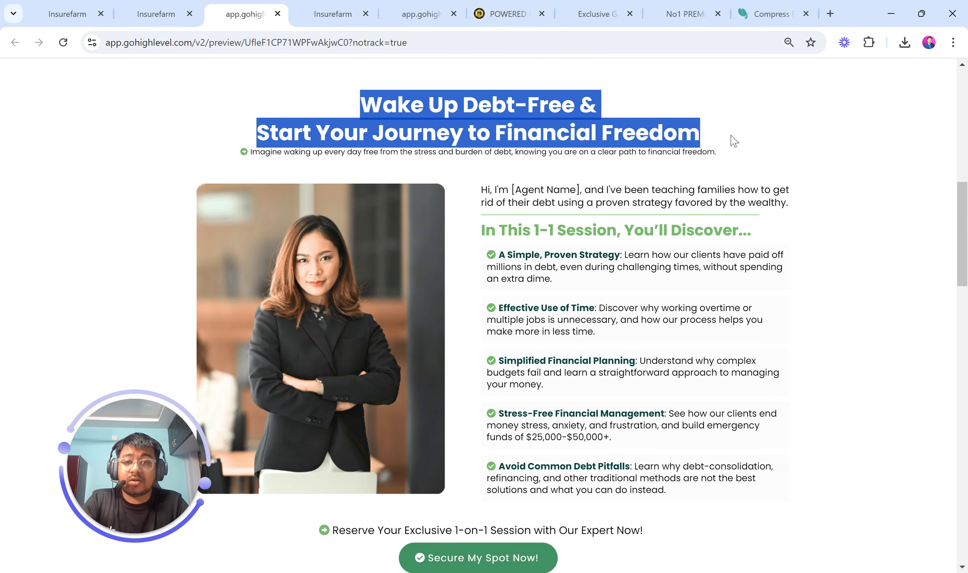
pyautogui.click(397, 141)
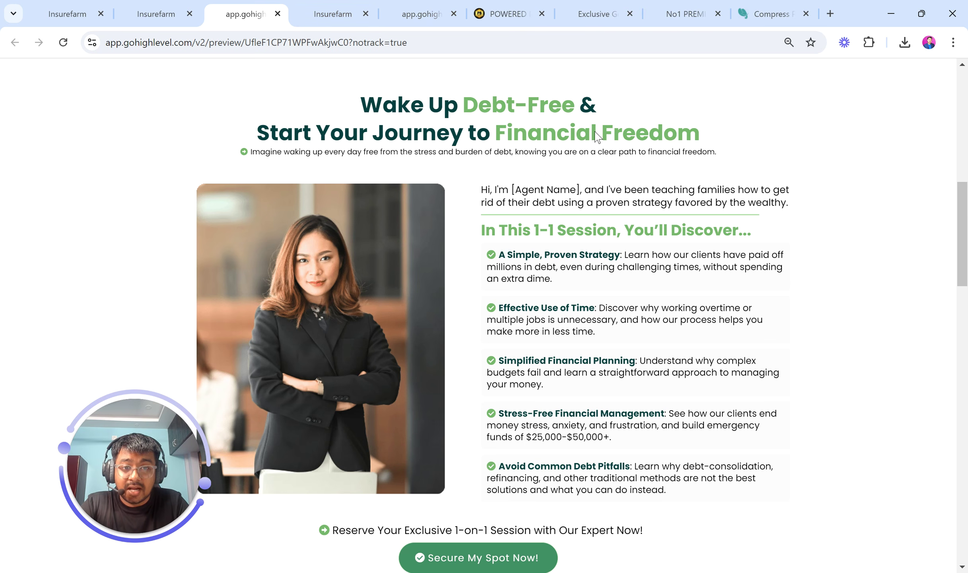
pyautogui.scroll(-1, 518, 216)
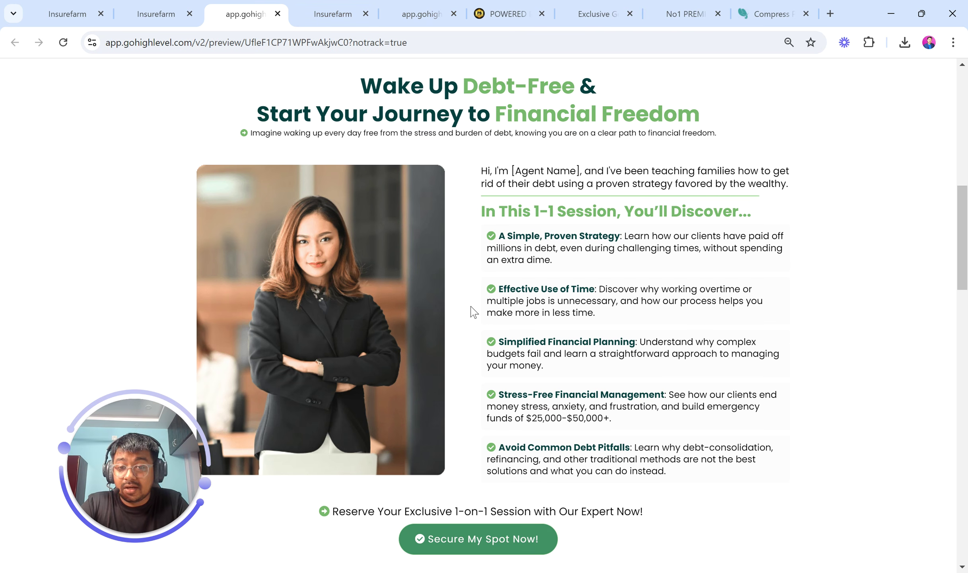
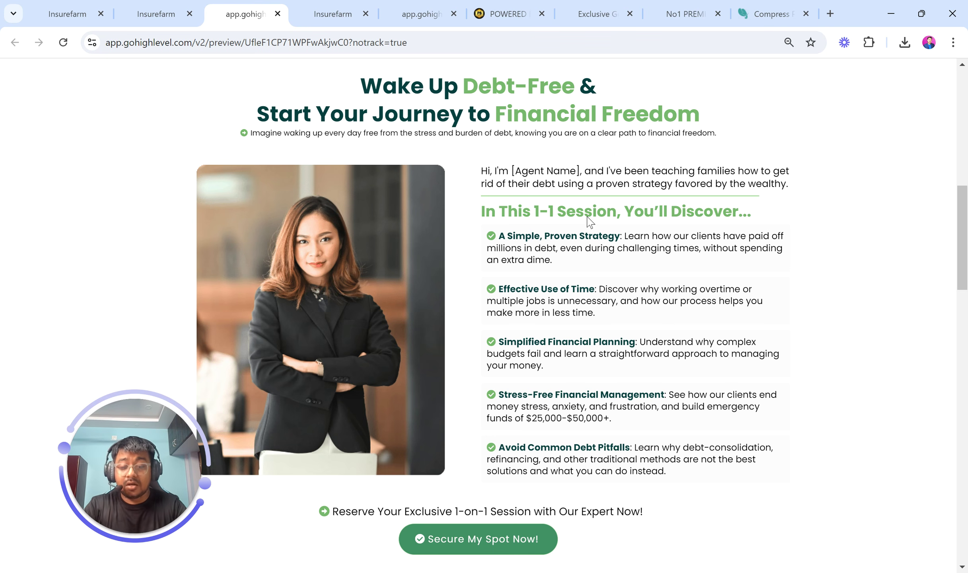
# Return to the page builder and add a 1 Column row to the empty section below the logo row
pyautogui.click(333, 13)
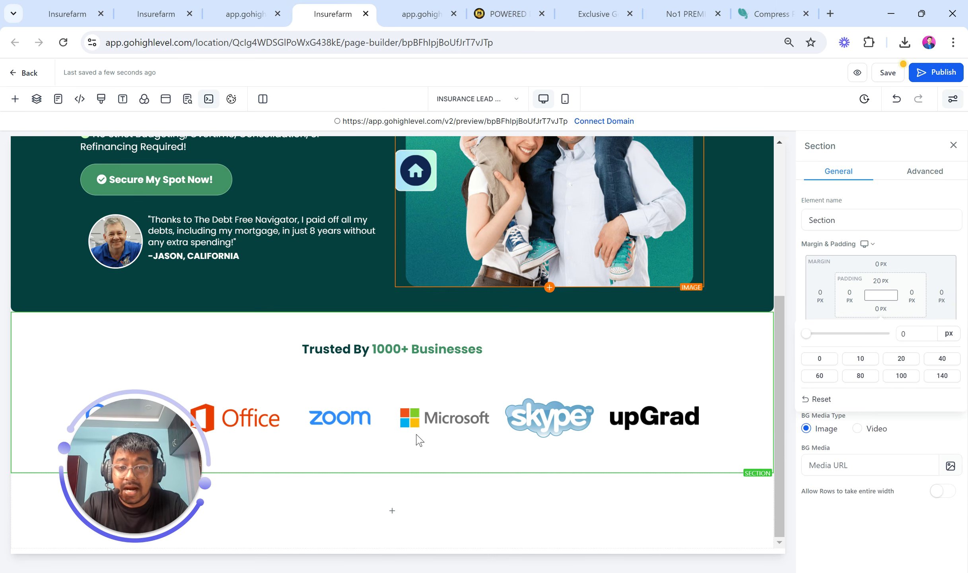
pyautogui.click(395, 506)
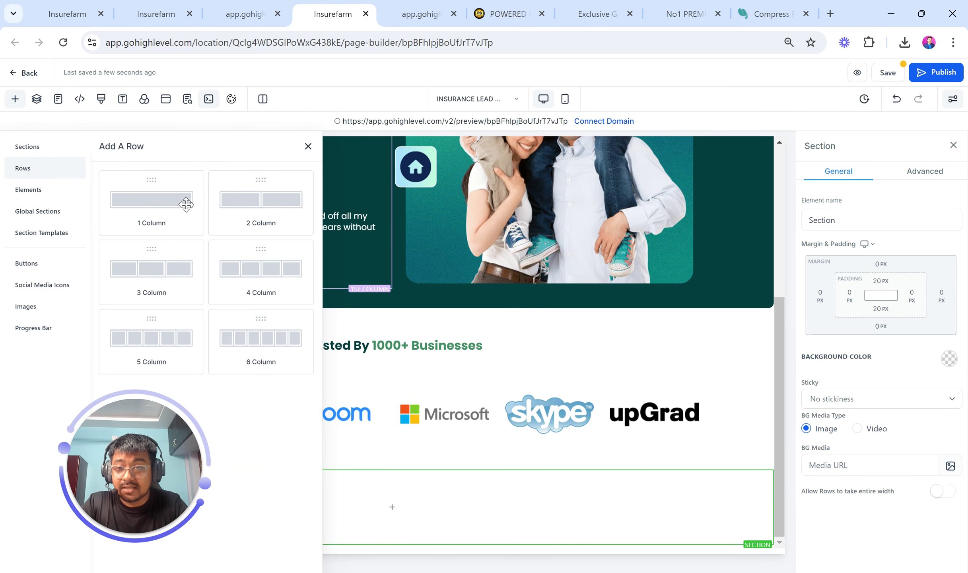
pyautogui.click(144, 205)
pyautogui.moveTo(143, 466); pyautogui.dragTo(87, 525)
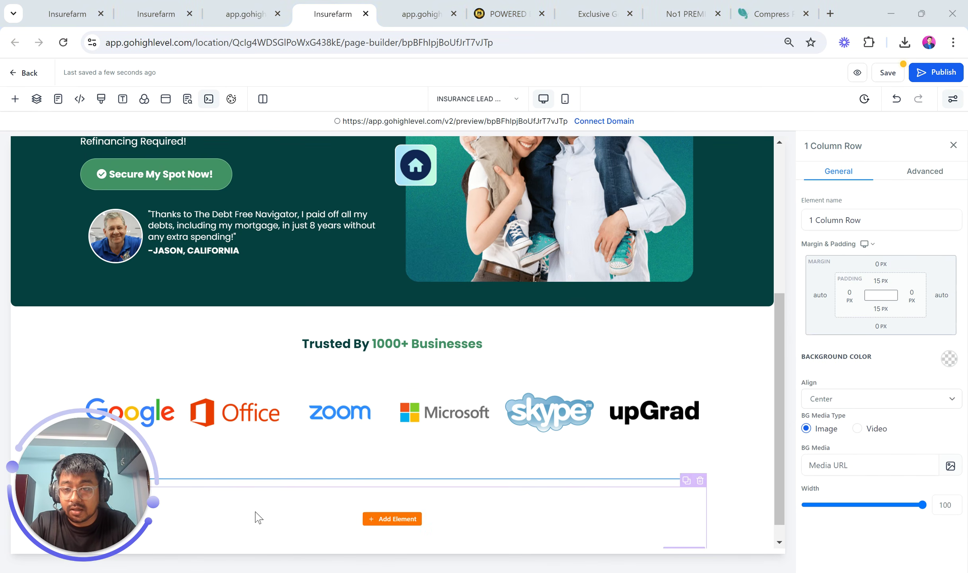
# Add a headline to the new row reading "Wake Up Debt-Free & Start Your Journey to Financial Freedom", broken into two lines after "&"
pyautogui.scroll(-1, 338, 516)
pyautogui.click(391, 497)
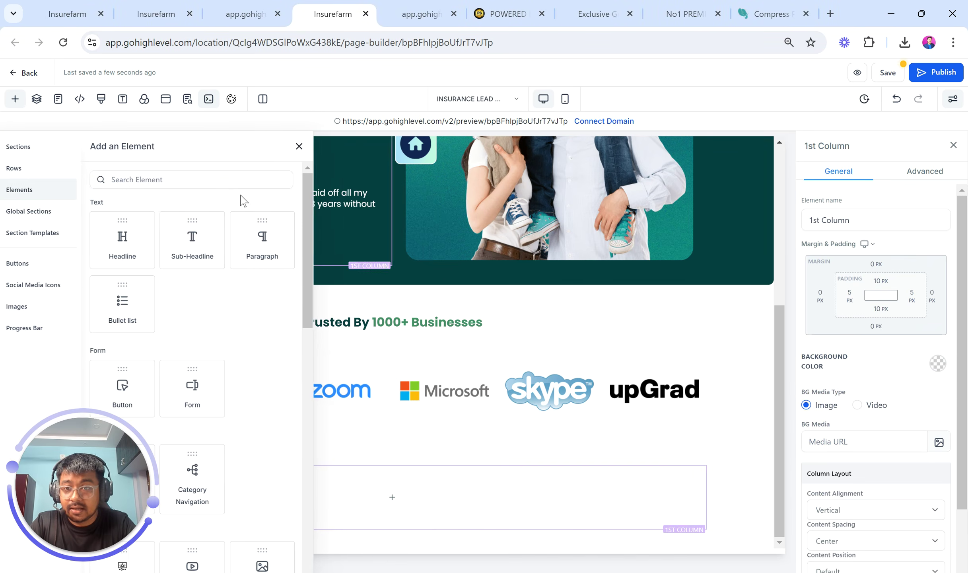
pyautogui.click(144, 252)
pyautogui.doubleClick(367, 512)
pyautogui.write('Wake Up Debt-Free & Start Your Journey to Financial Freedom')
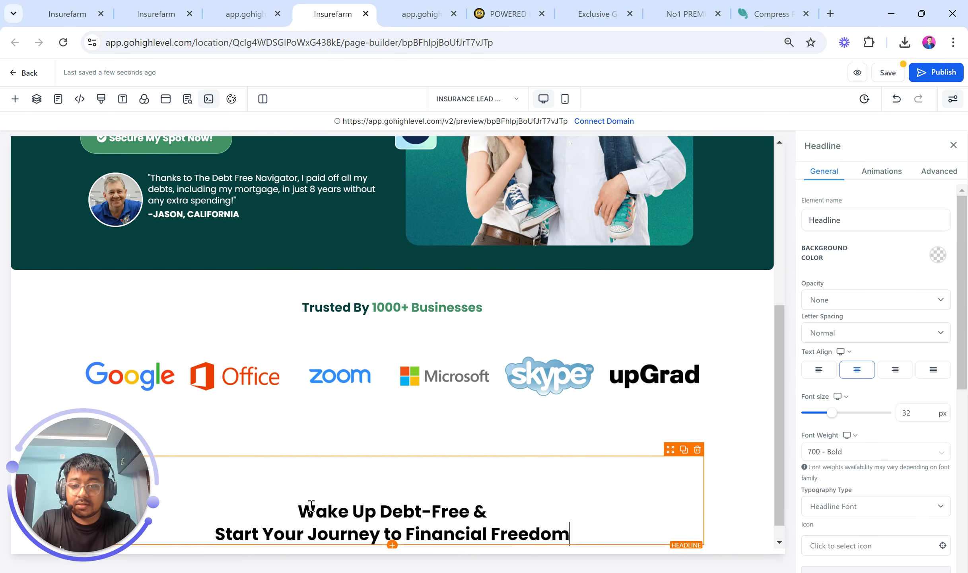
pyautogui.click(298, 490)
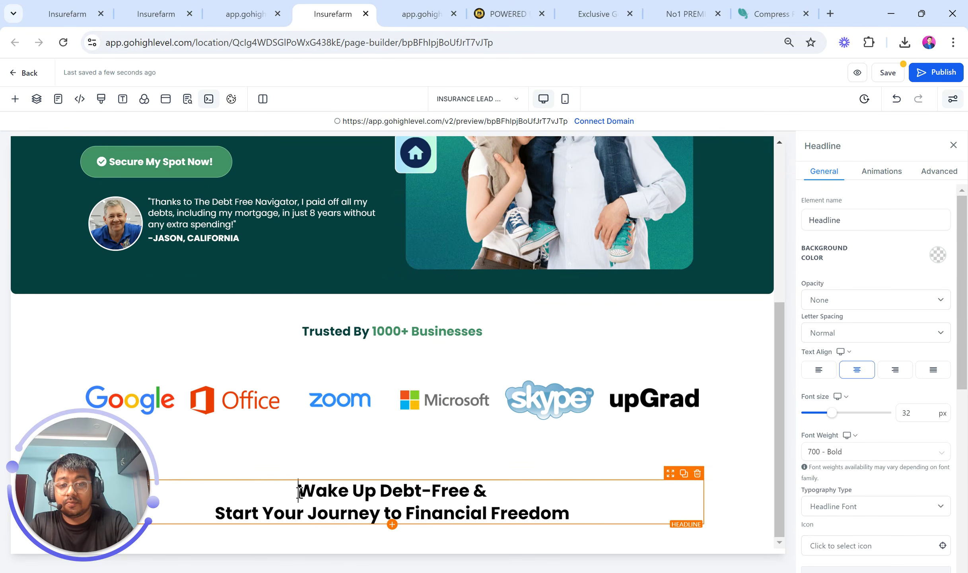
# Check the reference headline's font details with Font Picker and set the new headline's font size to 40 px
pyautogui.click(266, 10)
pyautogui.rightClick(497, 91)
pyautogui.click(527, 355)
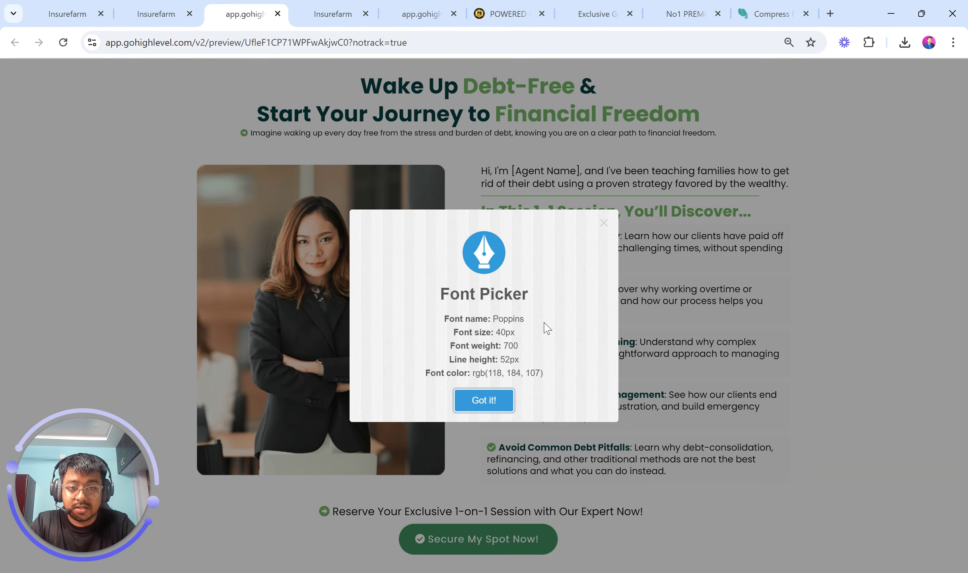
pyautogui.click(333, 13)
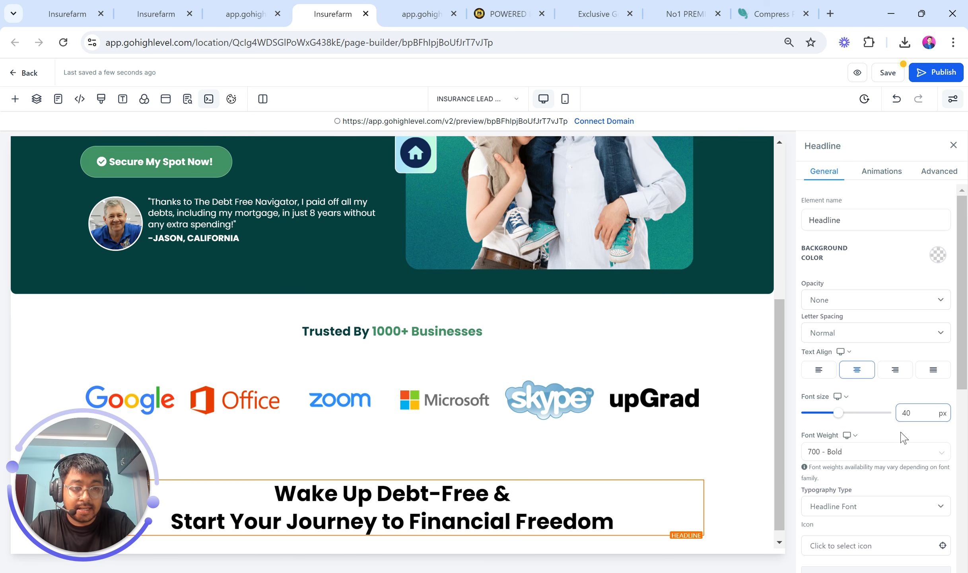
# Set the page's default typography text color to the saved dark green
pyautogui.scroll(-5, 932, 401)
pyautogui.click(932, 383)
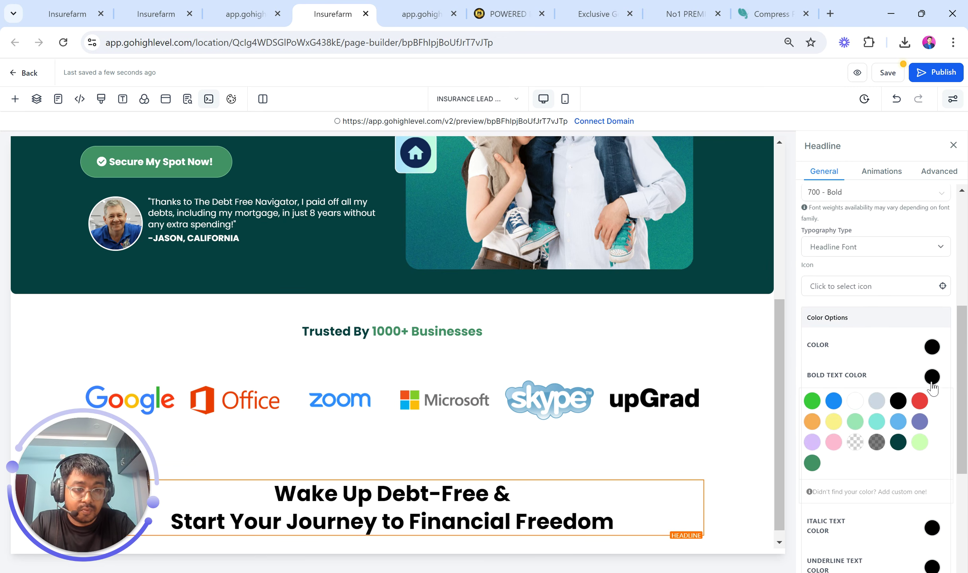
pyautogui.scroll(5, 478, 354)
pyautogui.scroll(-3, 478, 354)
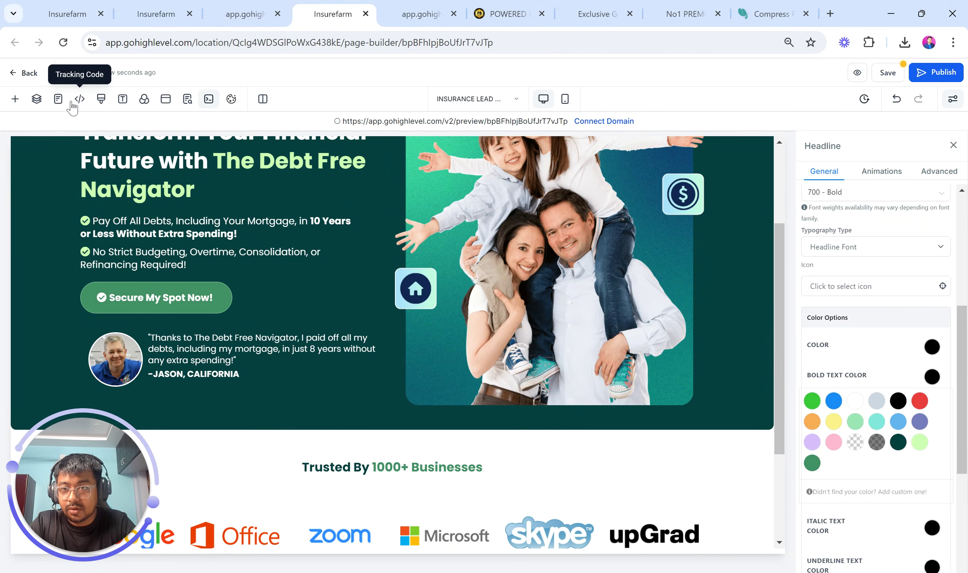
pyautogui.click(144, 99)
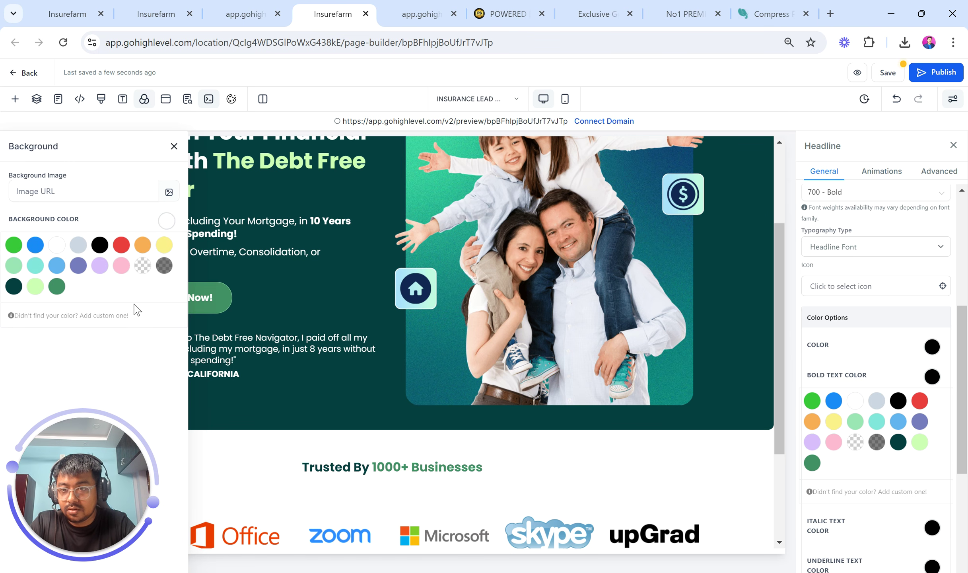
pyautogui.click(123, 99)
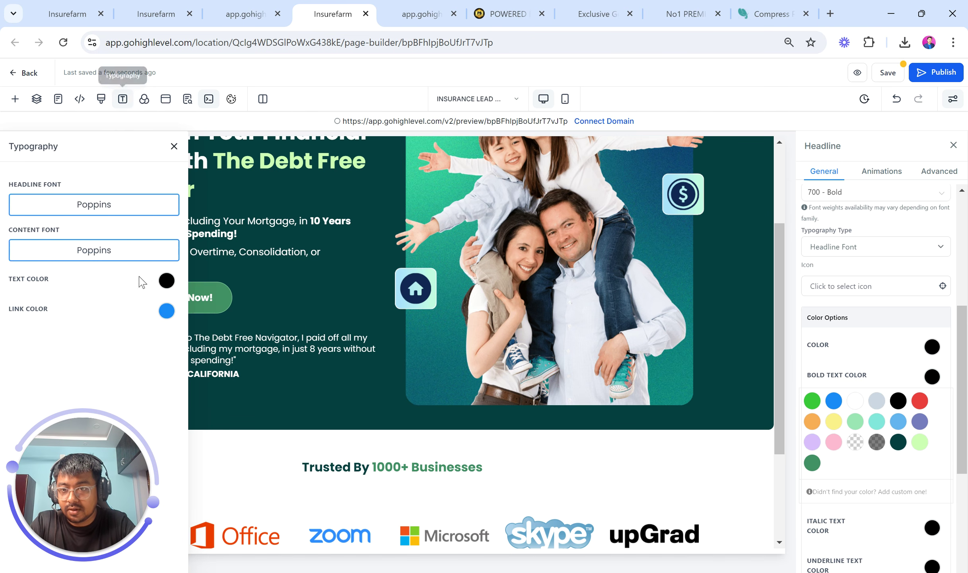
pyautogui.click(166, 281)
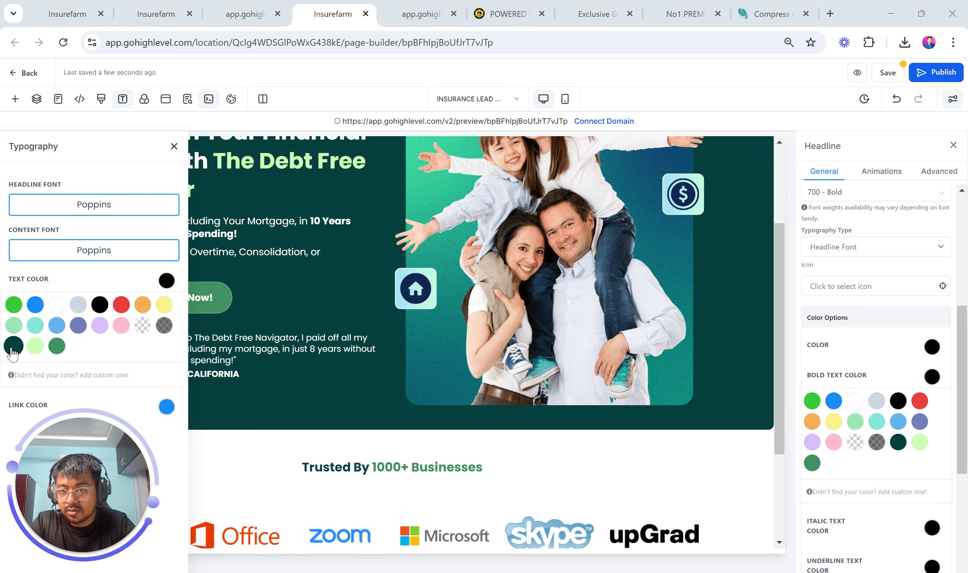
pyautogui.scroll(3, 374, 303)
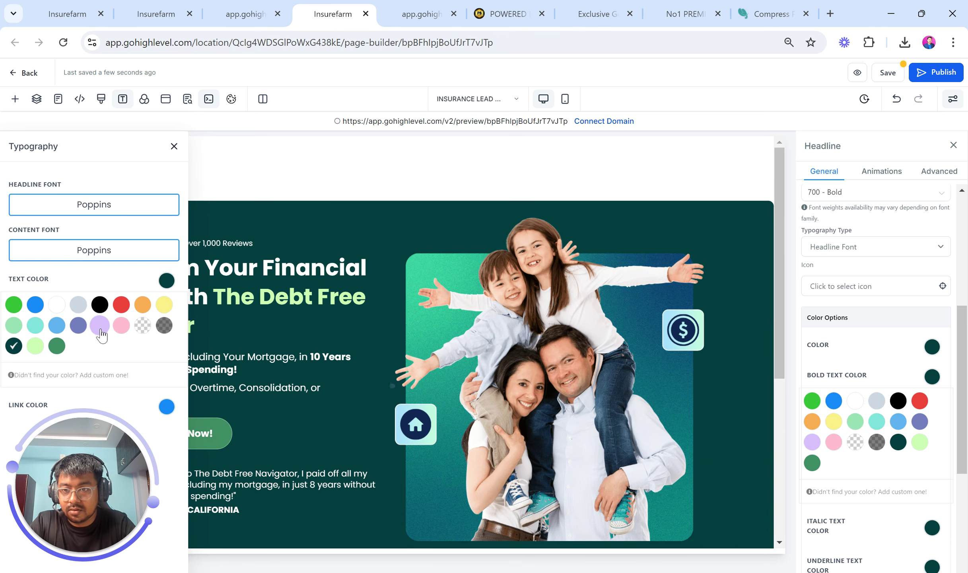
pyautogui.click(175, 147)
pyautogui.scroll(-6, 371, 332)
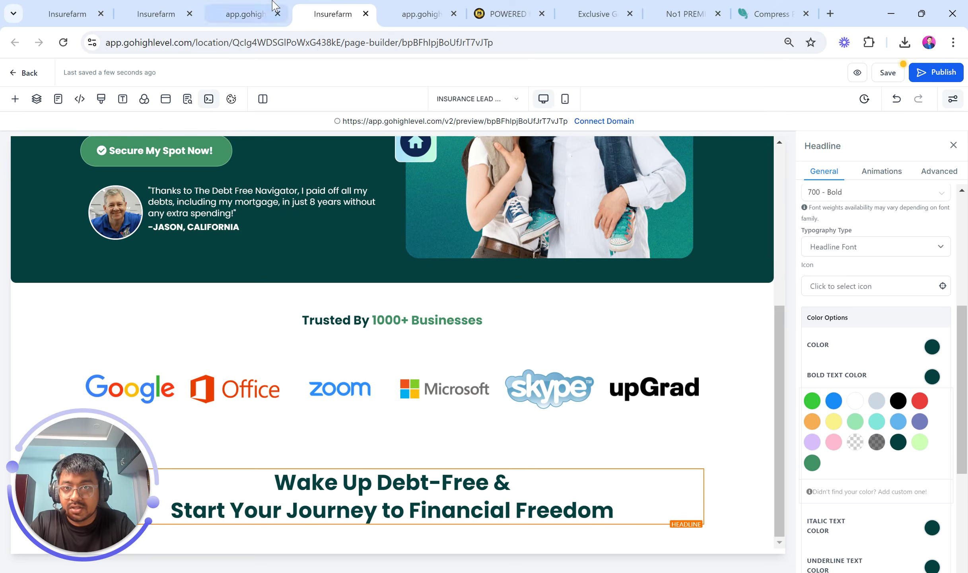
# Color the words "Debt-Free" and "Financial Freedom" in the new headline with the saved medium green
pyautogui.click(247, 14)
pyautogui.click(368, 7)
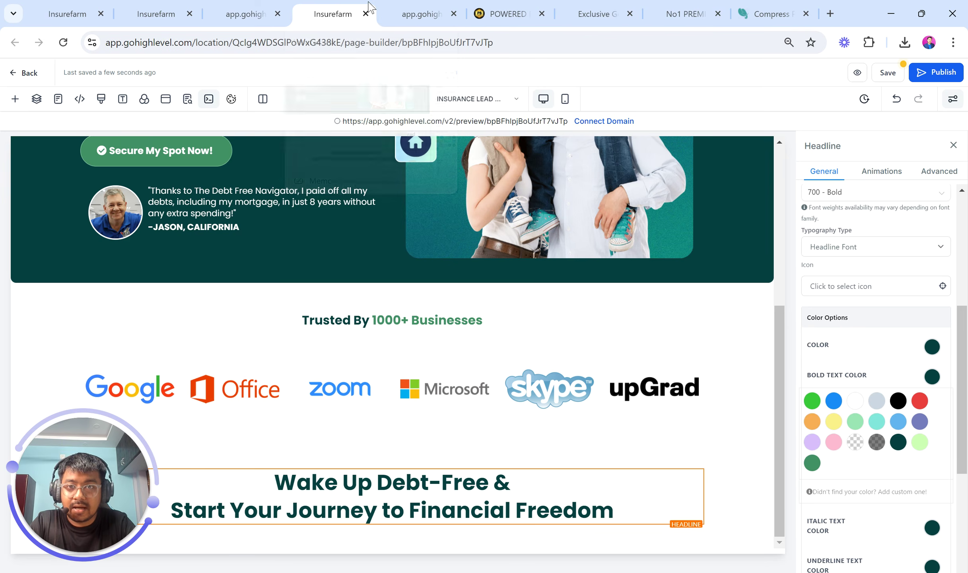
pyautogui.click(268, 16)
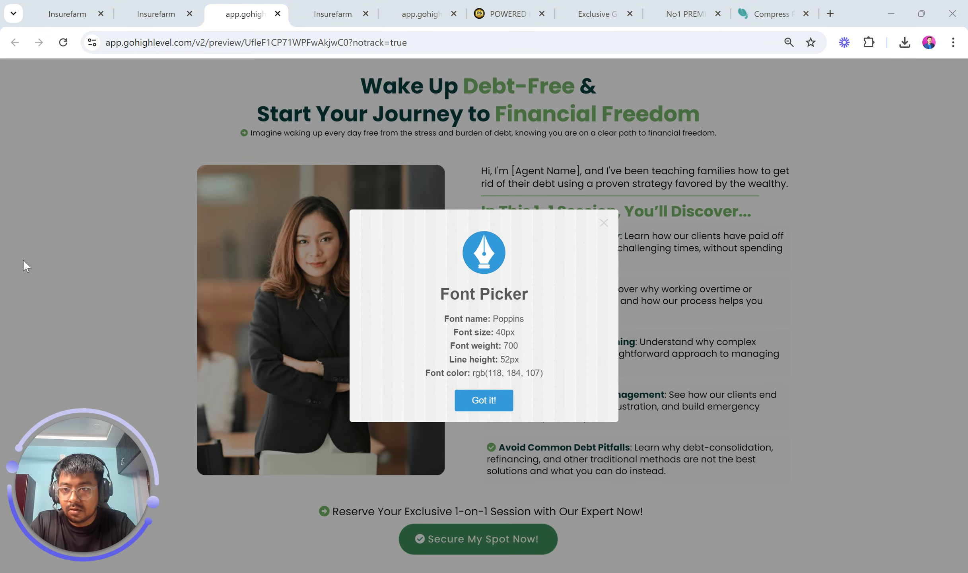
pyautogui.click(325, 7)
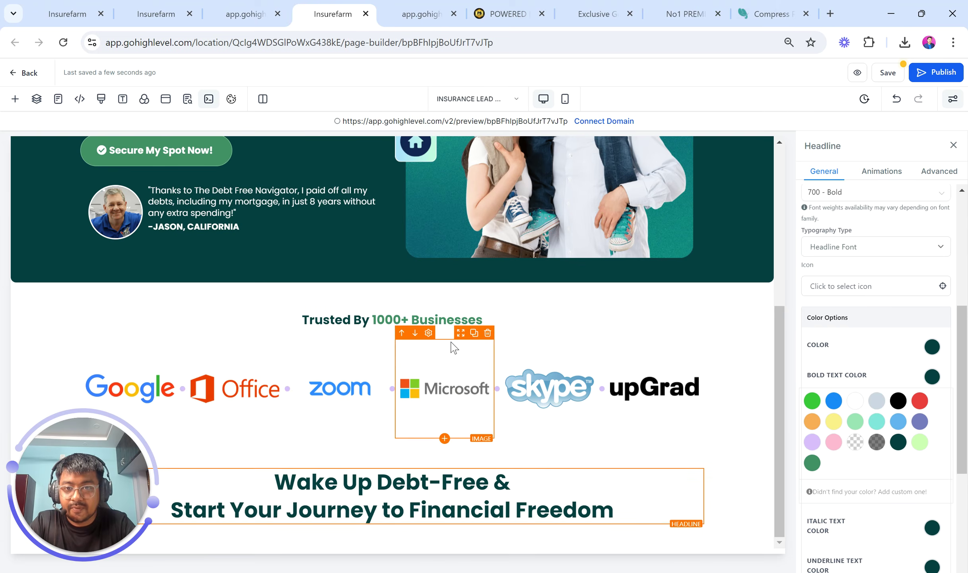
pyautogui.moveTo(376, 485); pyautogui.dragTo(487, 482)
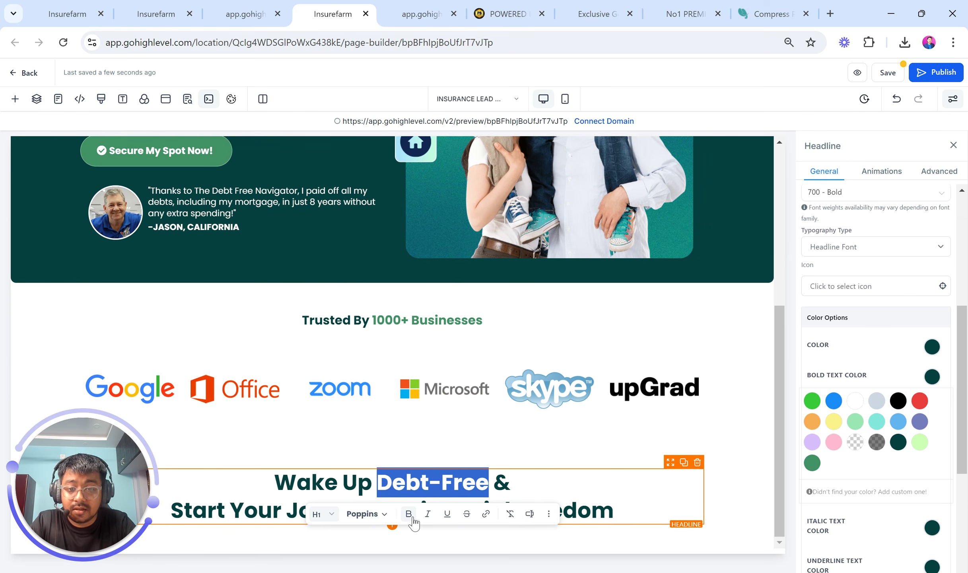
pyautogui.click(929, 350)
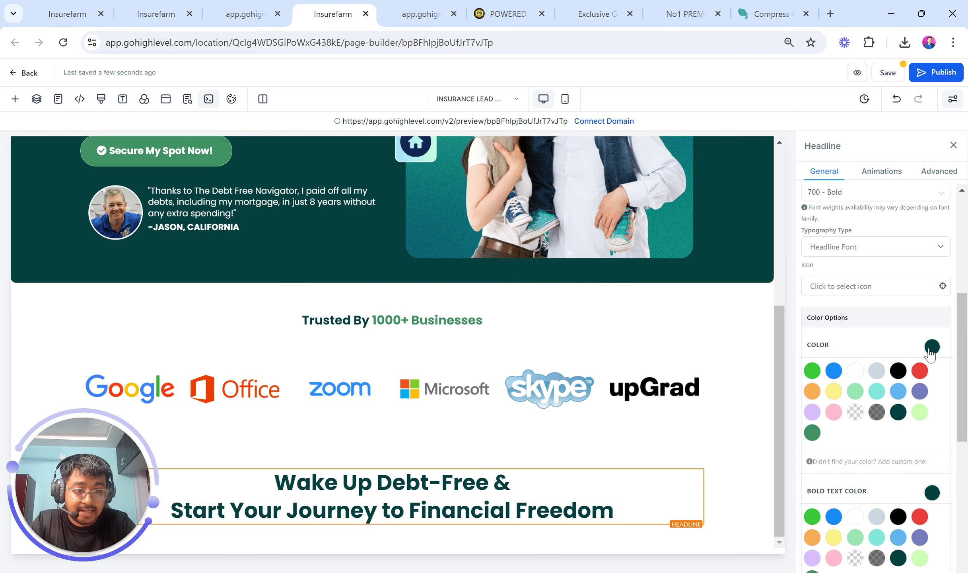
pyautogui.click(920, 414)
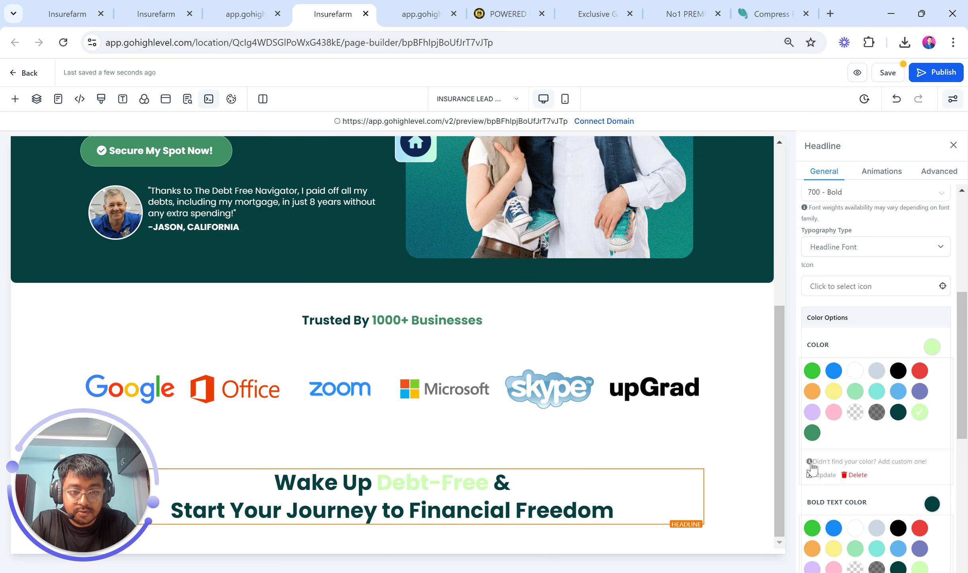
pyautogui.click(812, 434)
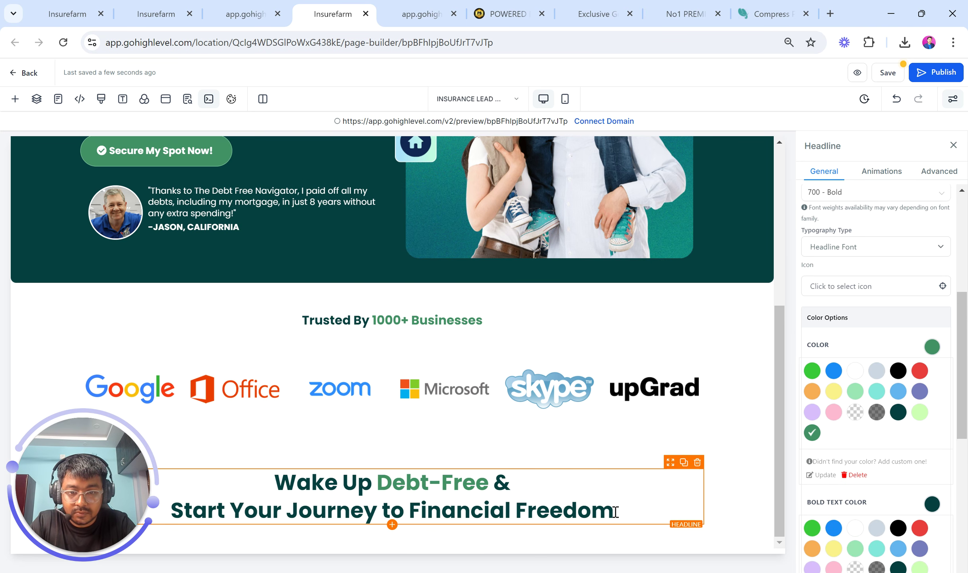
pyautogui.moveTo(622, 511); pyautogui.dragTo(412, 516)
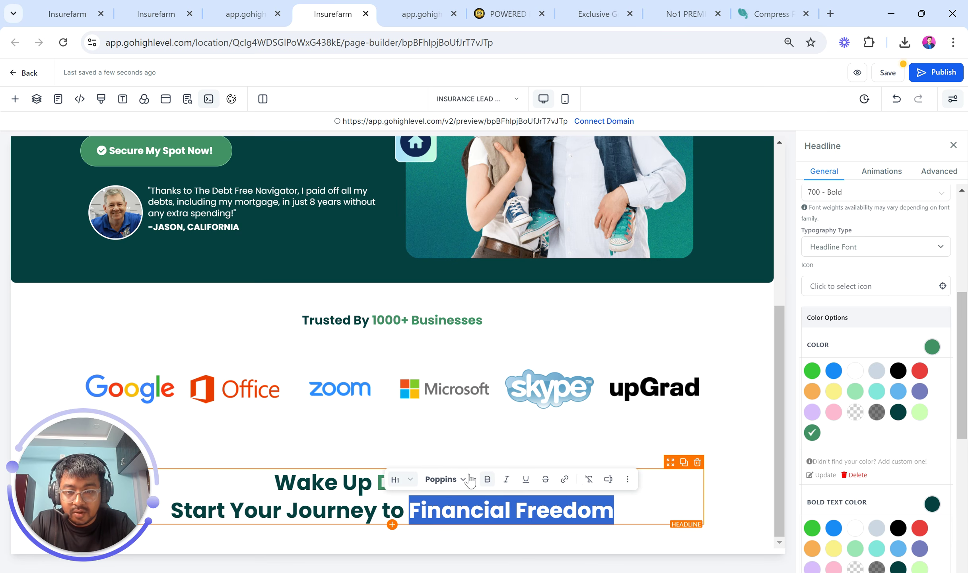
pyautogui.click(458, 389)
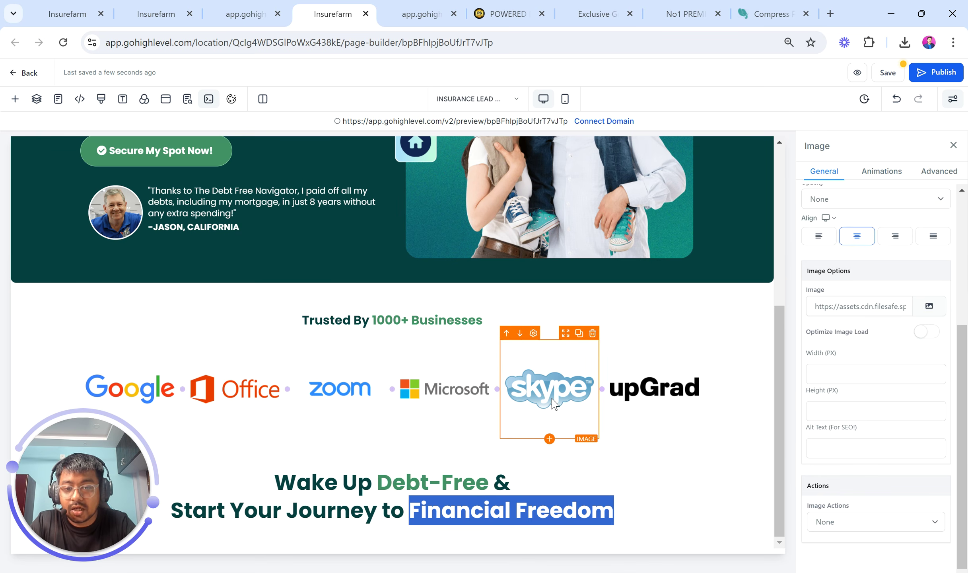
pyautogui.click(520, 506)
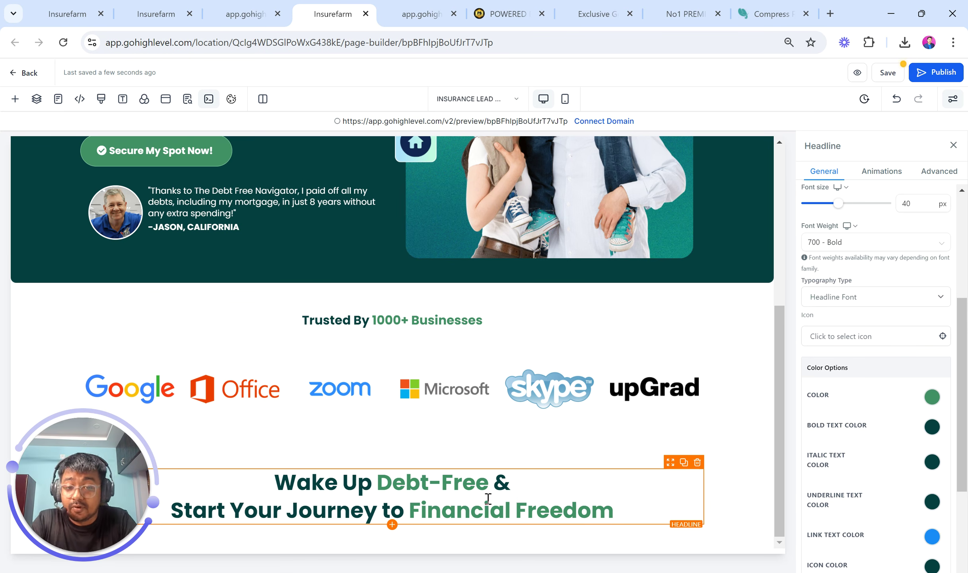
# Set the top padding of the "Wake Up Debt-Free" section to 0 px
pyautogui.click(413, 454)
pyautogui.click(885, 284)
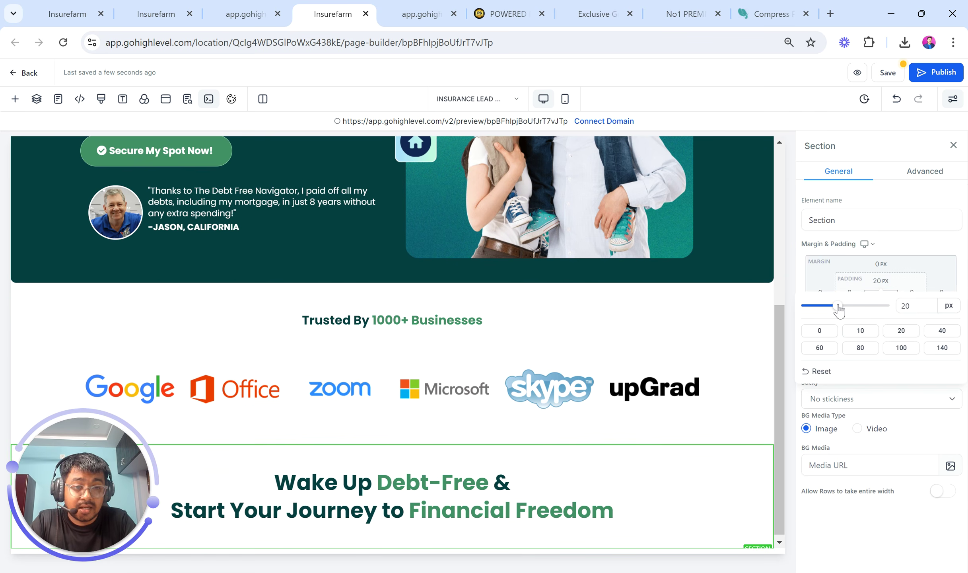
pyautogui.click(819, 331)
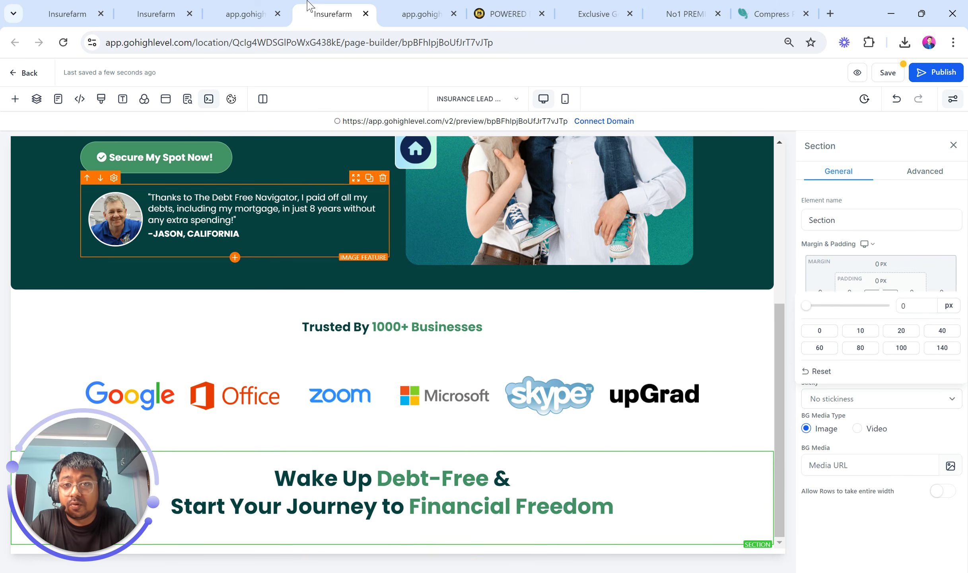
# Examine the reference section's sub-headline, agent photo, intro text and "In This 1-1 Session, You'll Discover..." list, then return to the page builder
pyautogui.click(242, 13)
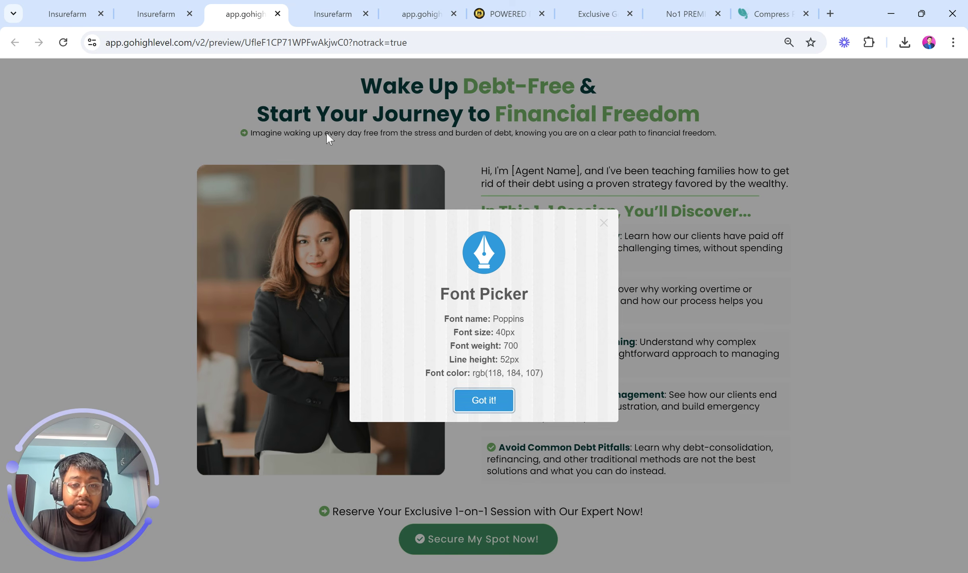
pyautogui.click(603, 224)
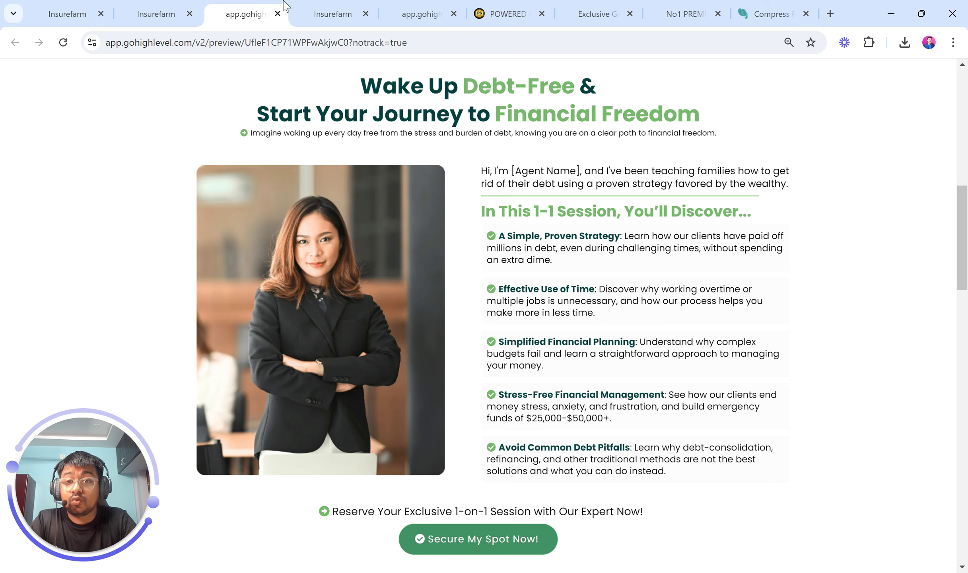
pyautogui.scroll(5, 736, 278)
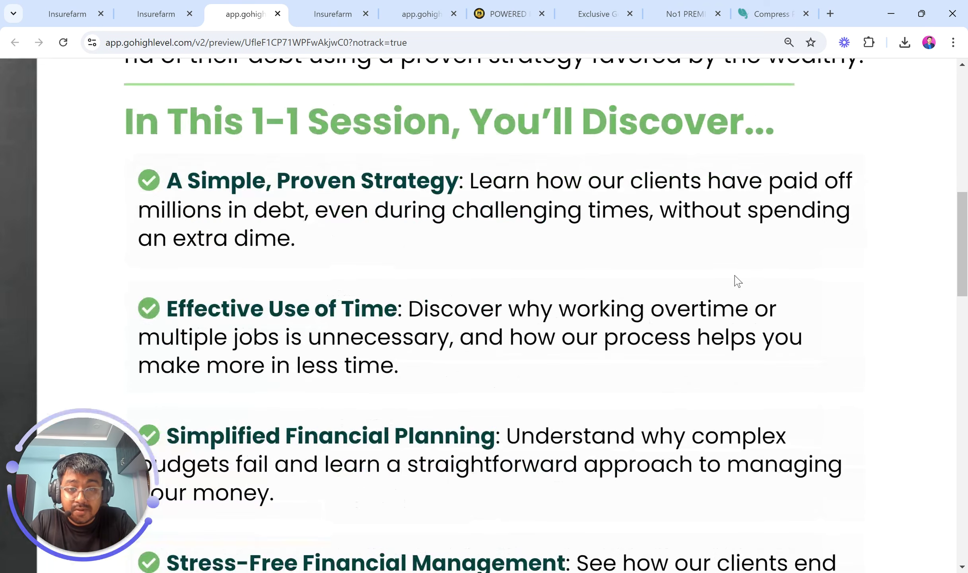
pyautogui.scroll(1, 736, 278)
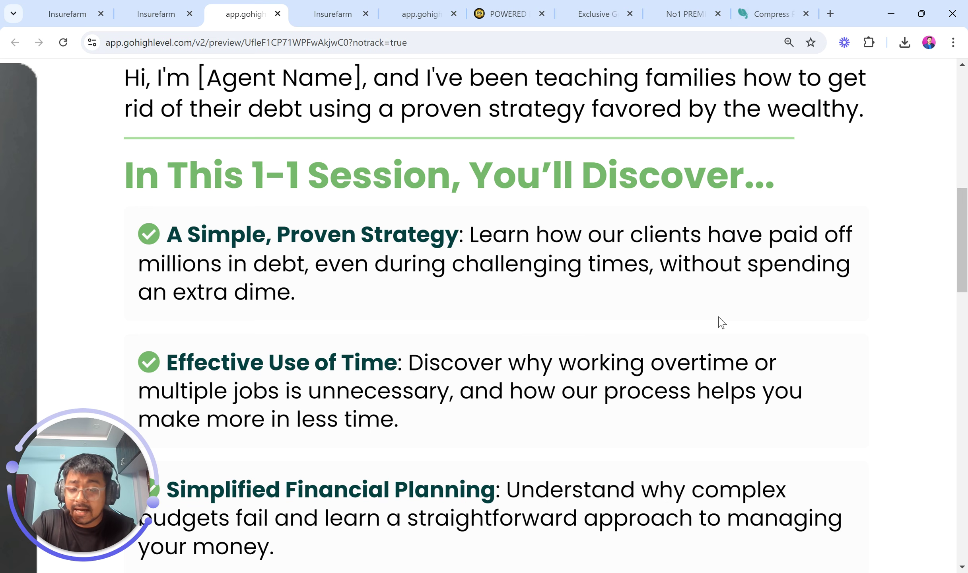
pyautogui.scroll(-5, 718, 317)
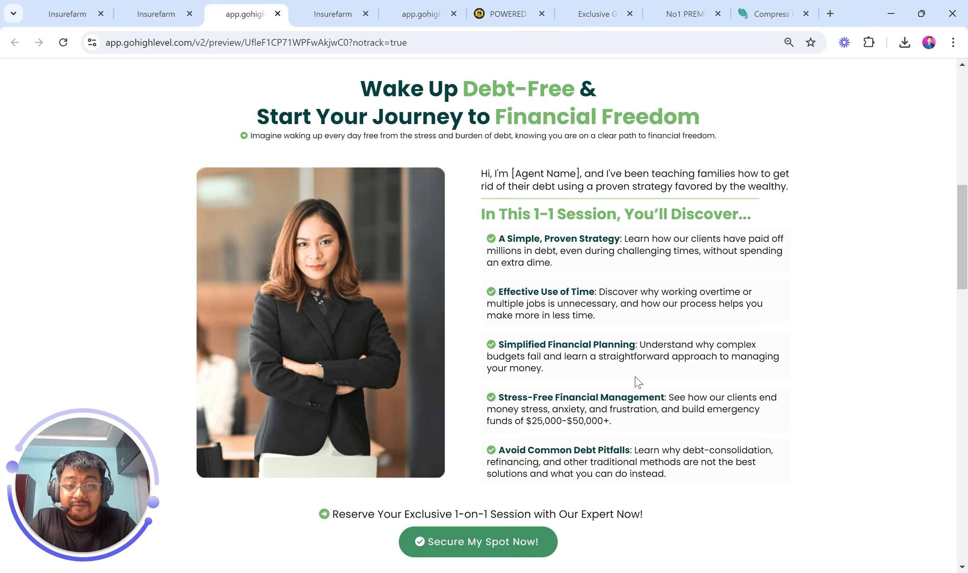
pyautogui.scroll(5, 624, 306)
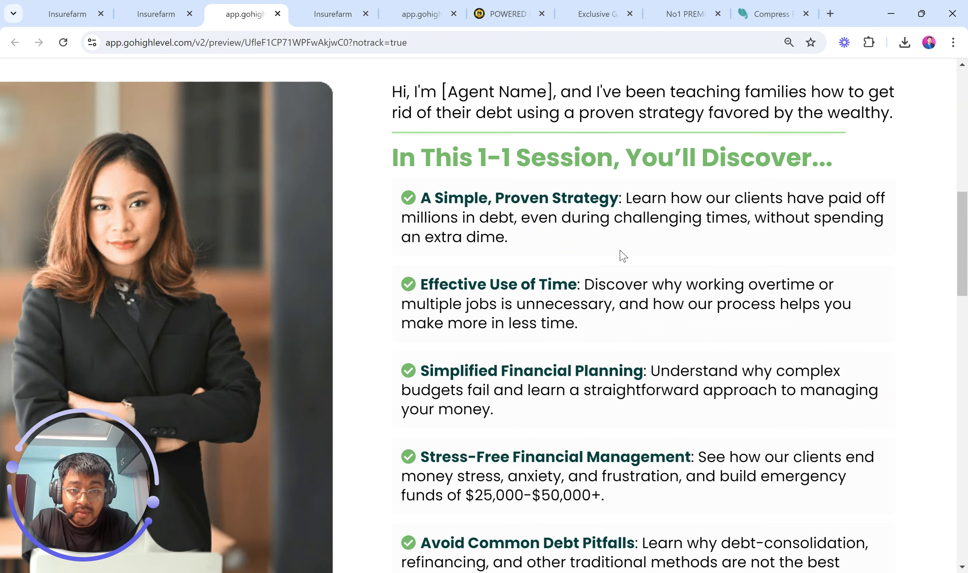
pyautogui.scroll(5, 619, 251)
pyautogui.hscroll(2, 620, 251)
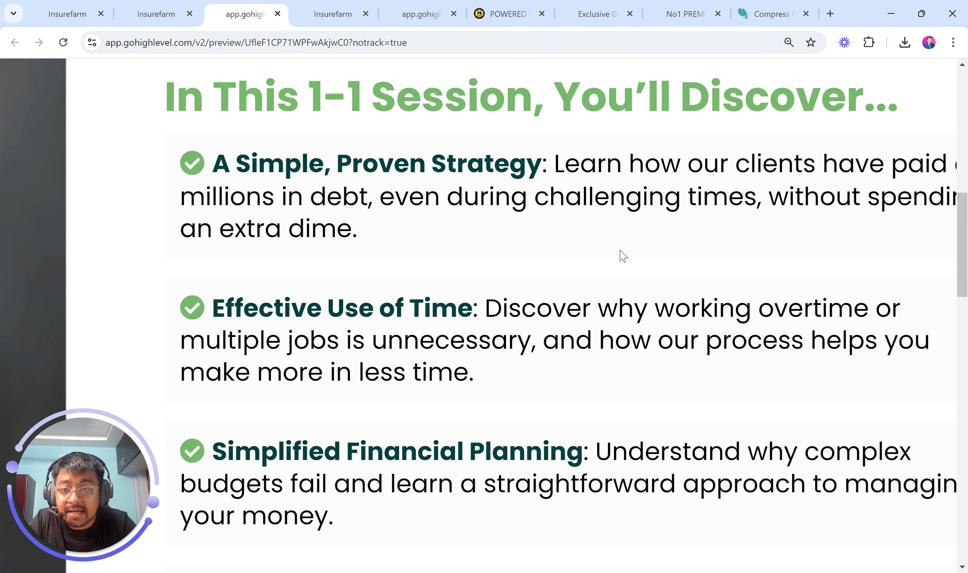
pyautogui.scroll(-10, 623, 256)
pyautogui.click(333, 14)
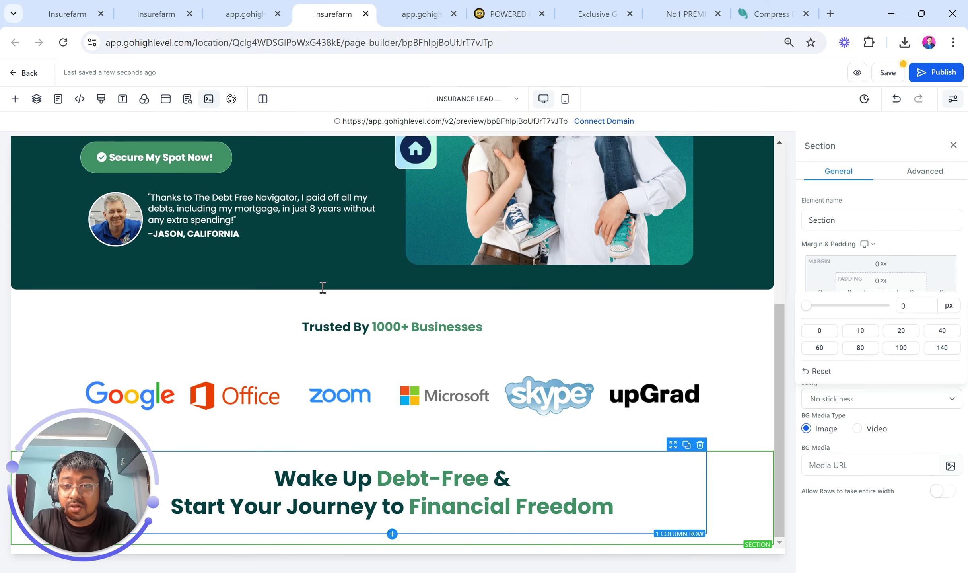
# Add a two-column row below the "Wake Up Debt-Free" headline and place an Image element in its first column
pyautogui.click(390, 533)
pyautogui.click(261, 207)
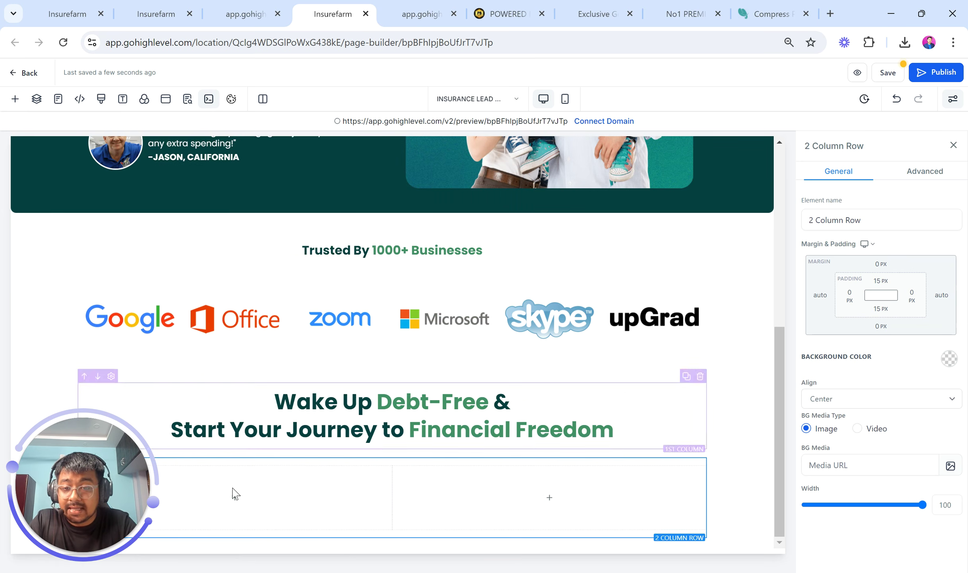
pyautogui.click(235, 496)
pyautogui.click(120, 467)
pyautogui.moveTo(80, 507)
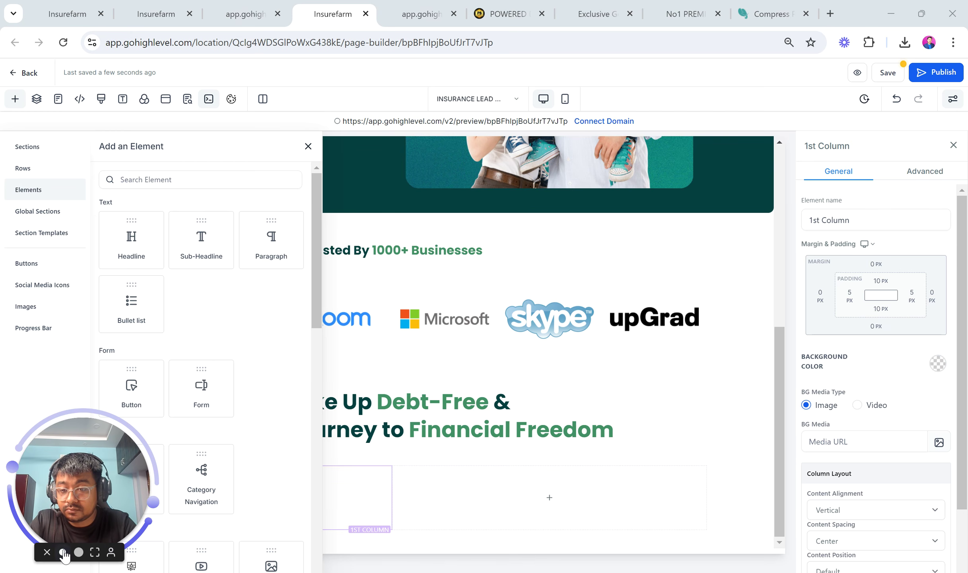
pyautogui.click(186, 186)
pyautogui.write('iamge')
pyautogui.press('BackSpace')
pyautogui.press('BackSpace')
pyautogui.press('BackSpace')
pyautogui.press('BackSpace')
pyautogui.press('BackSpace')
pyautogui.write('image')
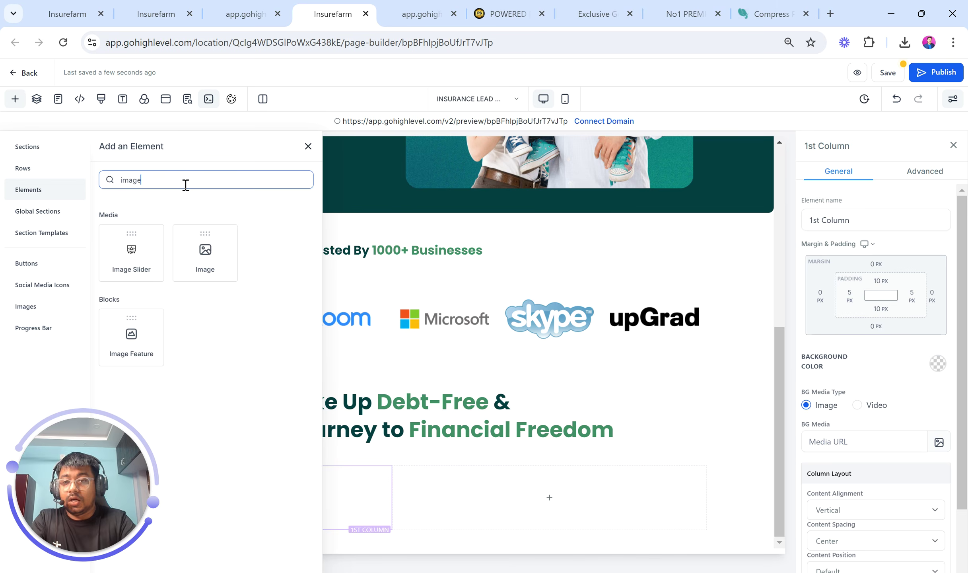
pyautogui.click(205, 260)
# Turn off optimized loading for the image and fill it with the agent portrait from the "Lead Gen Page Ebook" media folder
pyautogui.click(926, 542)
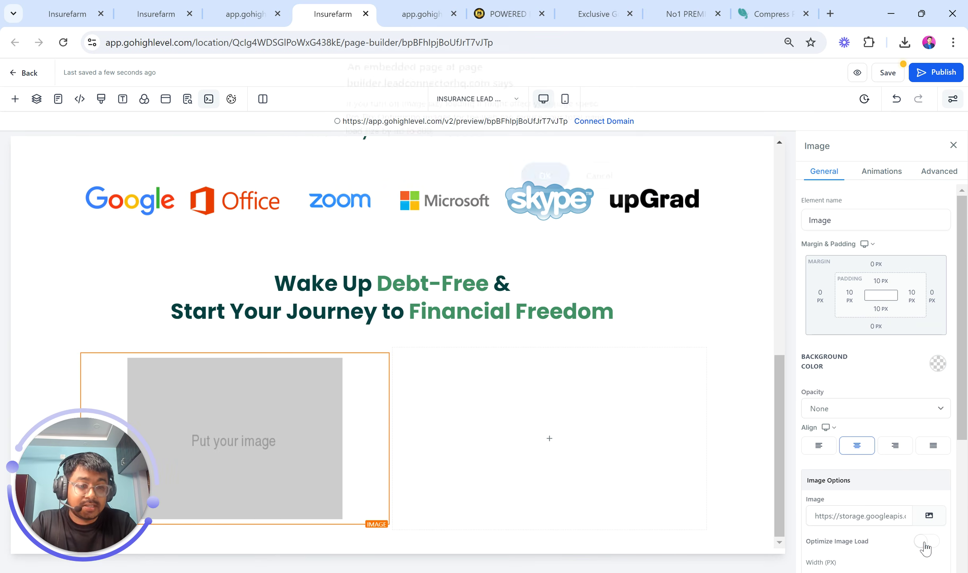
pyautogui.click(929, 516)
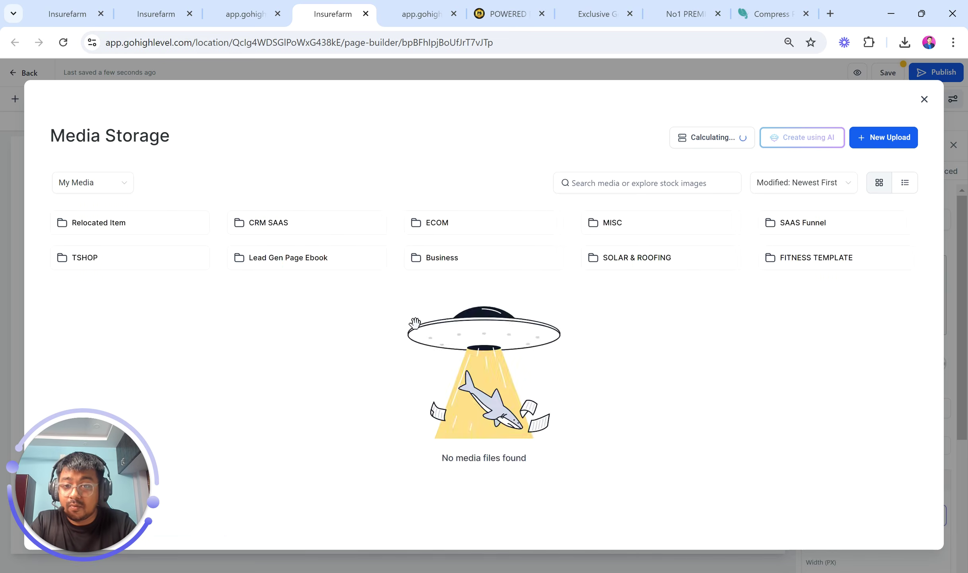
pyautogui.click(281, 259)
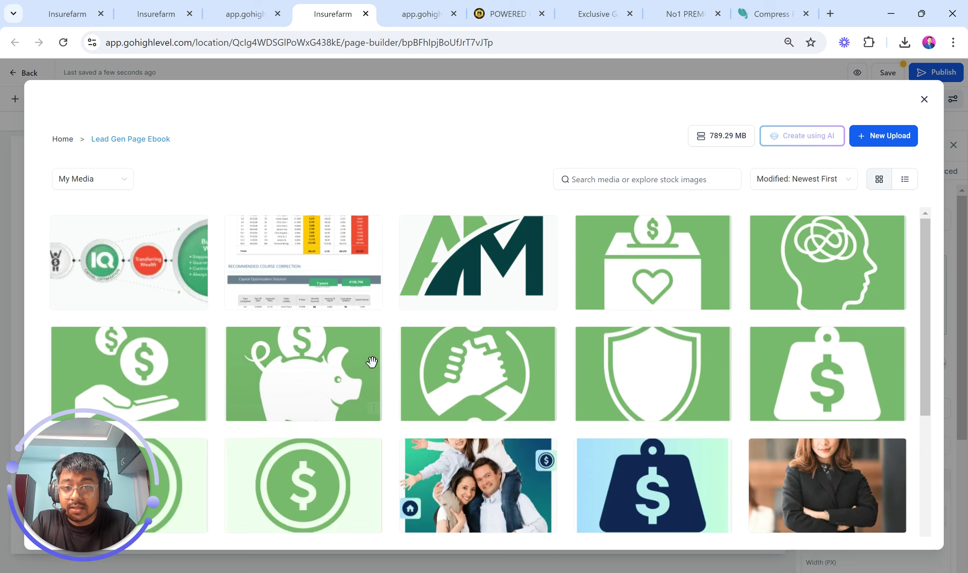
pyautogui.scroll(-4, 372, 361)
pyautogui.click(792, 342)
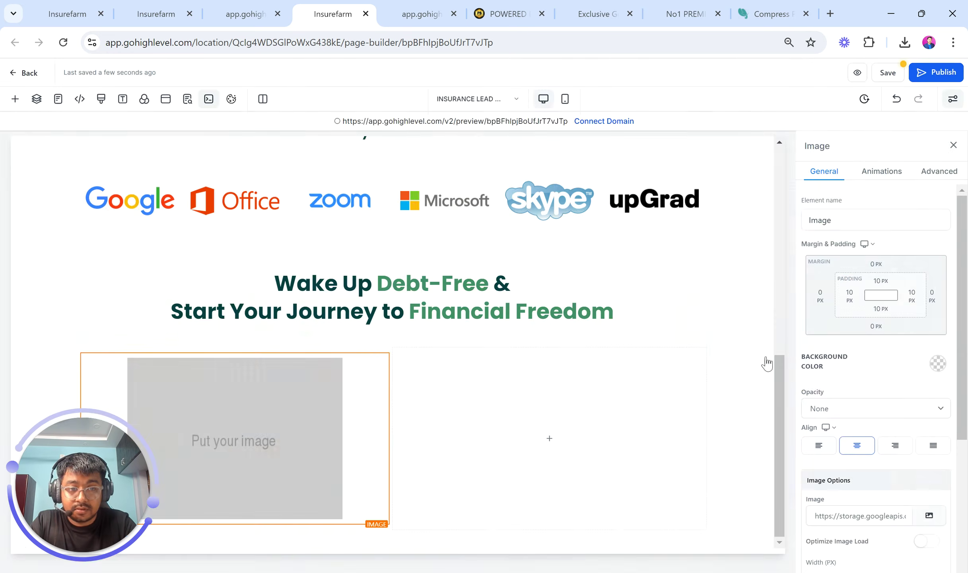
pyautogui.scroll(-4, 544, 439)
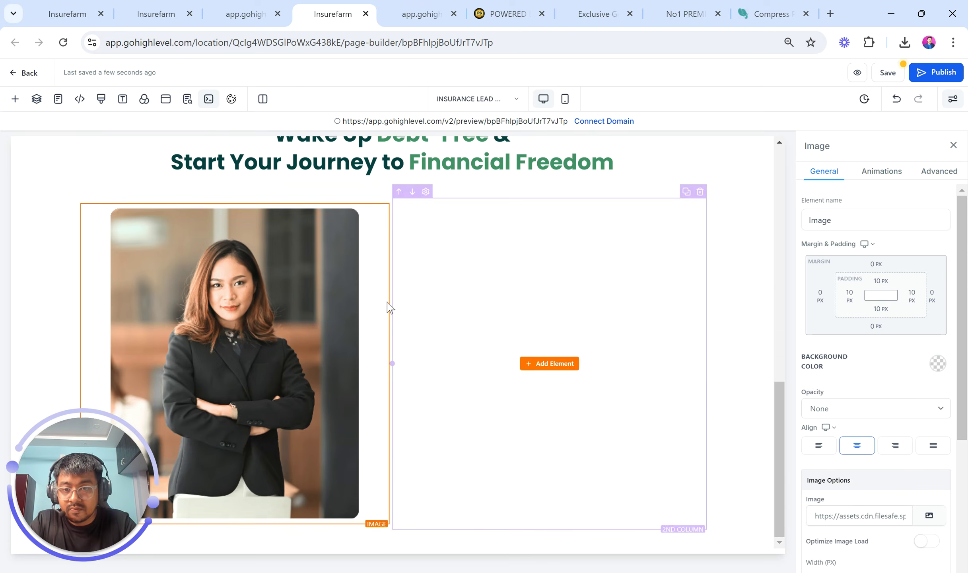
# Copy the "Hi, I'm [Agent Name]..." intro text from the reference page and return to the page builder
pyautogui.click(252, 2)
pyautogui.moveTo(474, 175); pyautogui.dragTo(802, 190)
pyautogui.hotkey('ctrl', 'c')
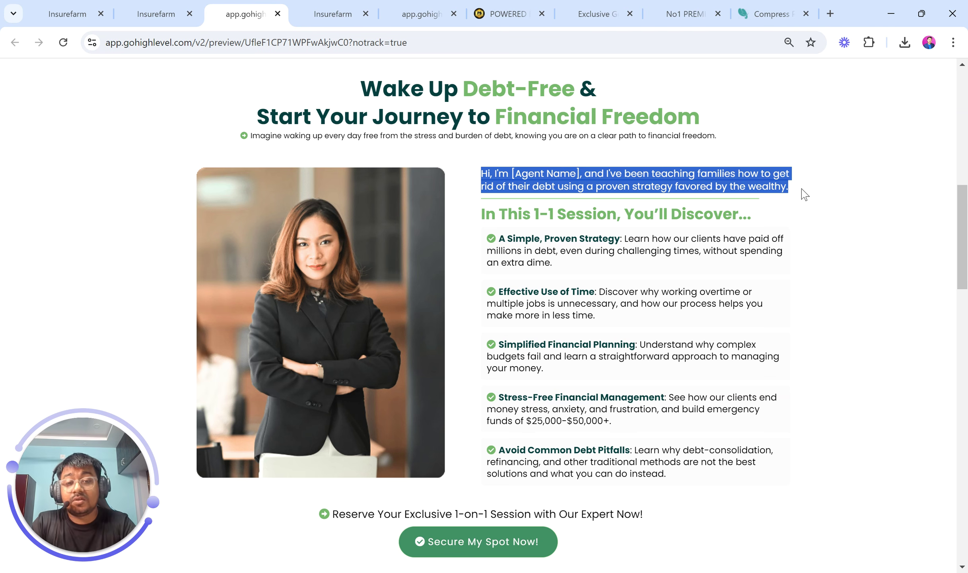
pyautogui.moveTo(492, 232); pyautogui.dragTo(671, 479)
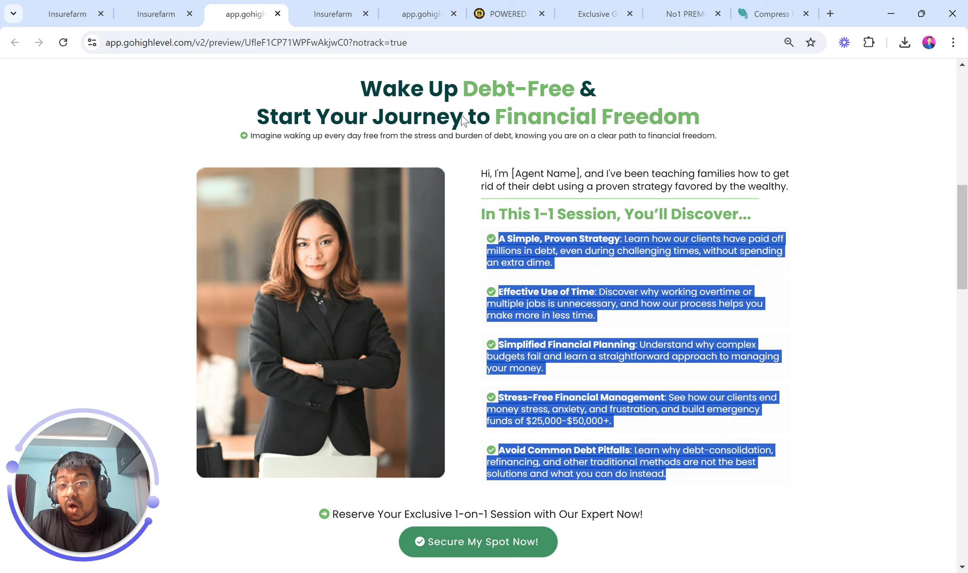
pyautogui.click(342, 12)
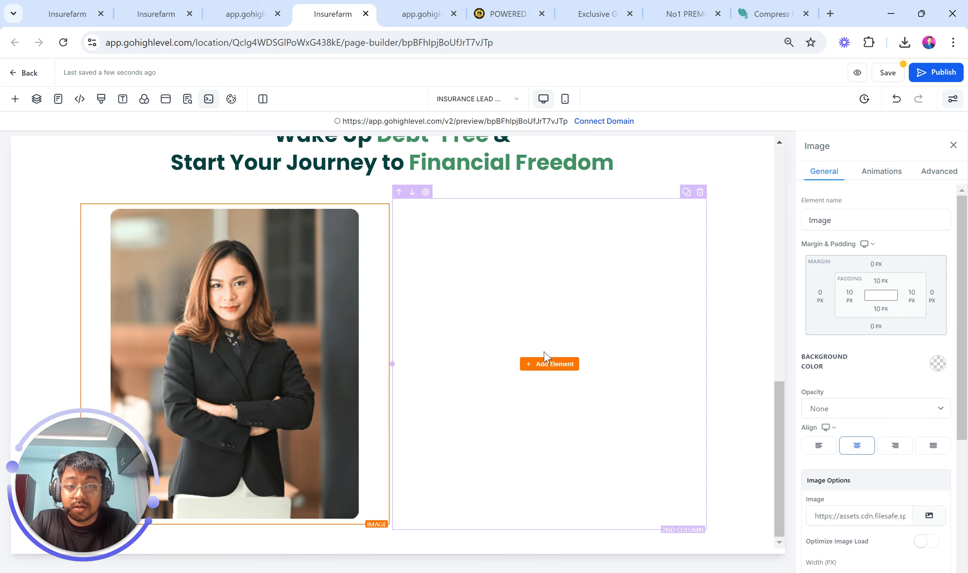
pyautogui.click(246, 14)
pyautogui.click(318, 12)
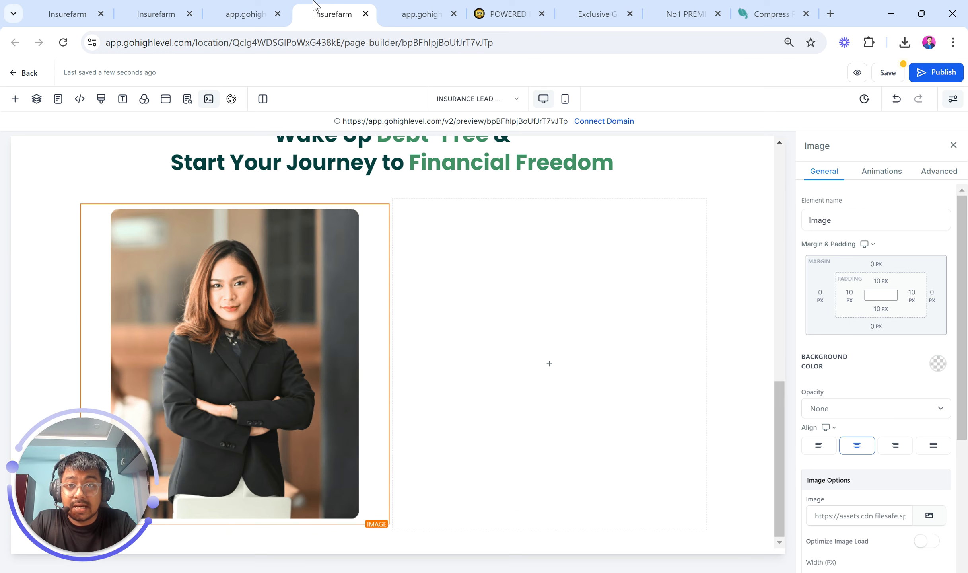
# Add a Paragraph element to the second column beside the agent photo
pyautogui.click(555, 364)
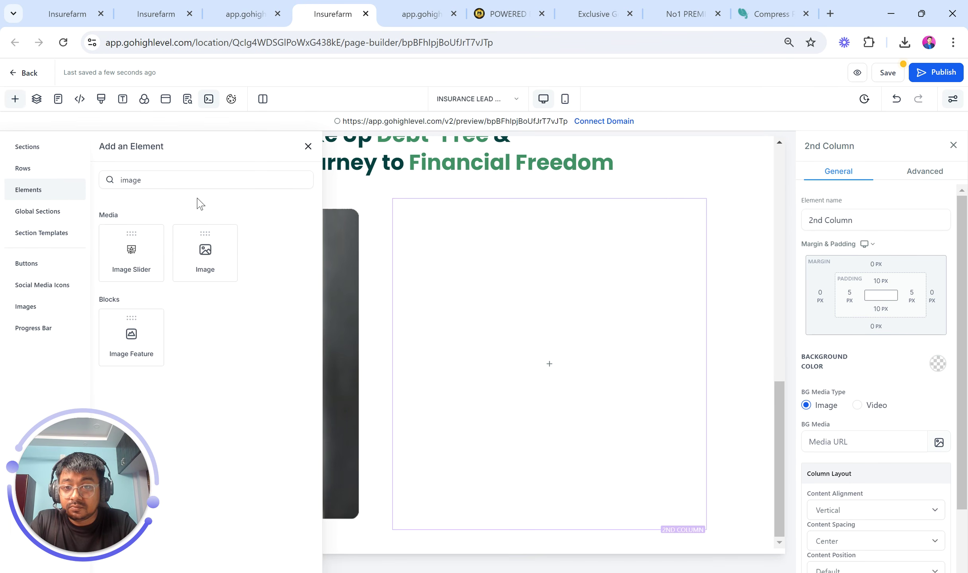
pyautogui.click(191, 173)
pyautogui.press('BackSpace')
pyautogui.press('BackSpace')
pyautogui.press('BackSpace')
pyautogui.press('BackSpace')
pyautogui.press('BackSpace')
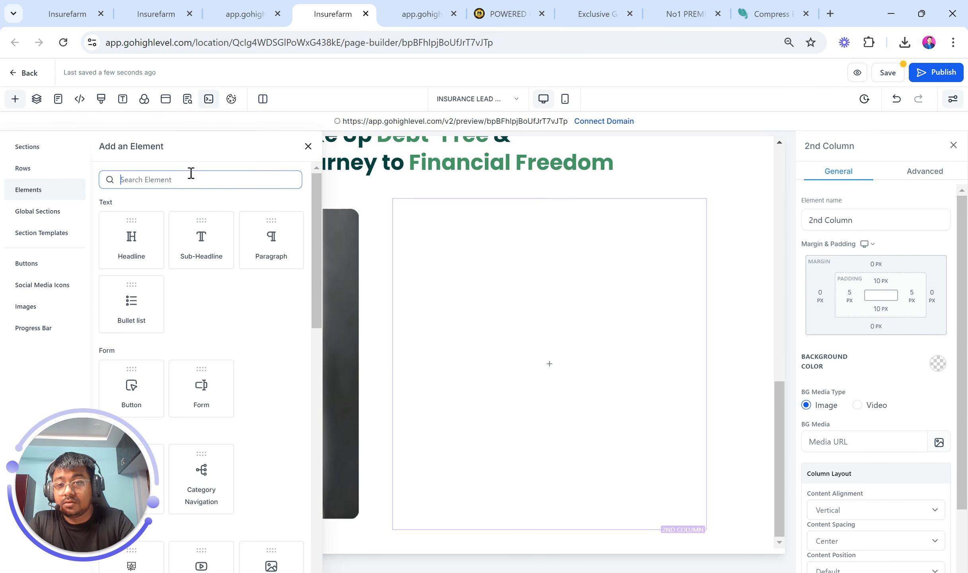
pyautogui.click(270, 247)
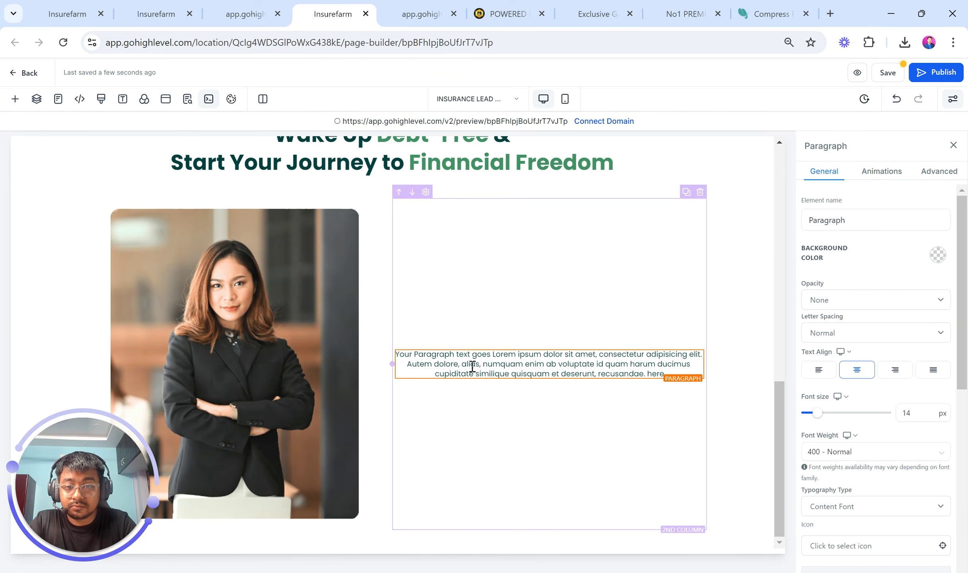
# Replace the placeholder paragraph with the copied agent intro, without blank lines above it, and align the text left
pyautogui.hotkey('ctrl', 'a')
pyautogui.hotkey('ctrl', 'v')
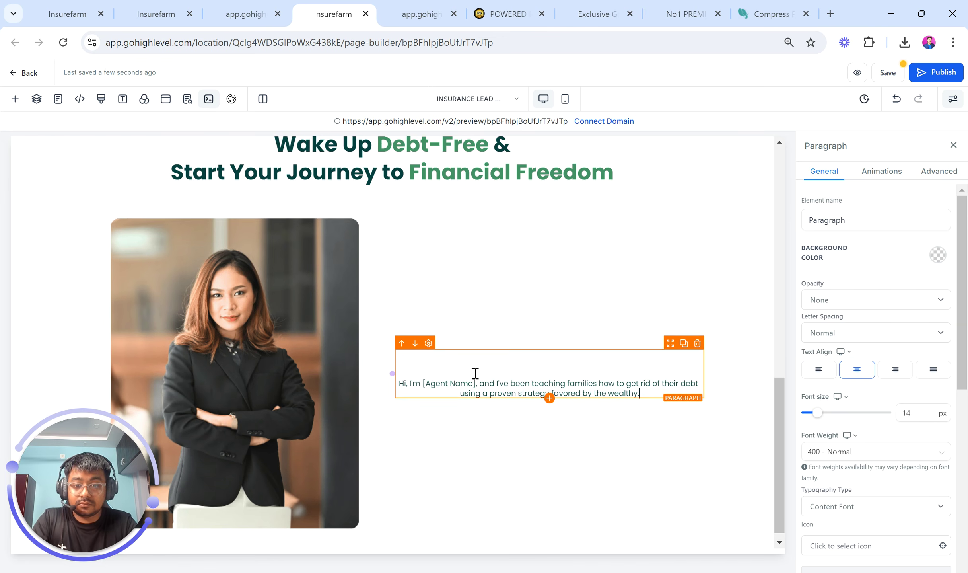
pyautogui.click(399, 383)
pyautogui.press('BackSpace')
pyautogui.press('BackSpace')
pyautogui.press('BackSpace')
pyautogui.click(810, 375)
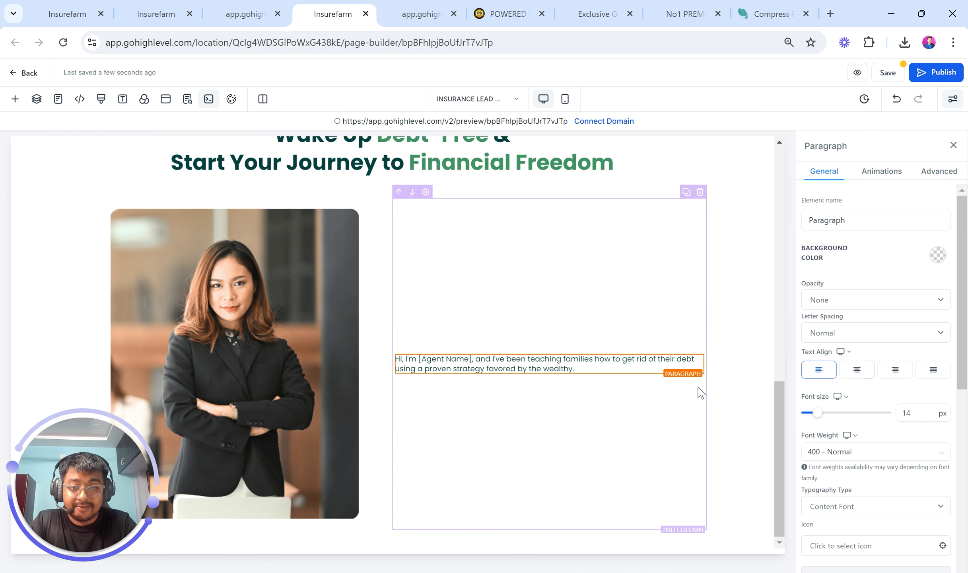
# Check the intro text's font details on the reference page and set the new paragraph's font size to 18 px
pyautogui.click(269, 4)
pyautogui.rightClick(529, 171)
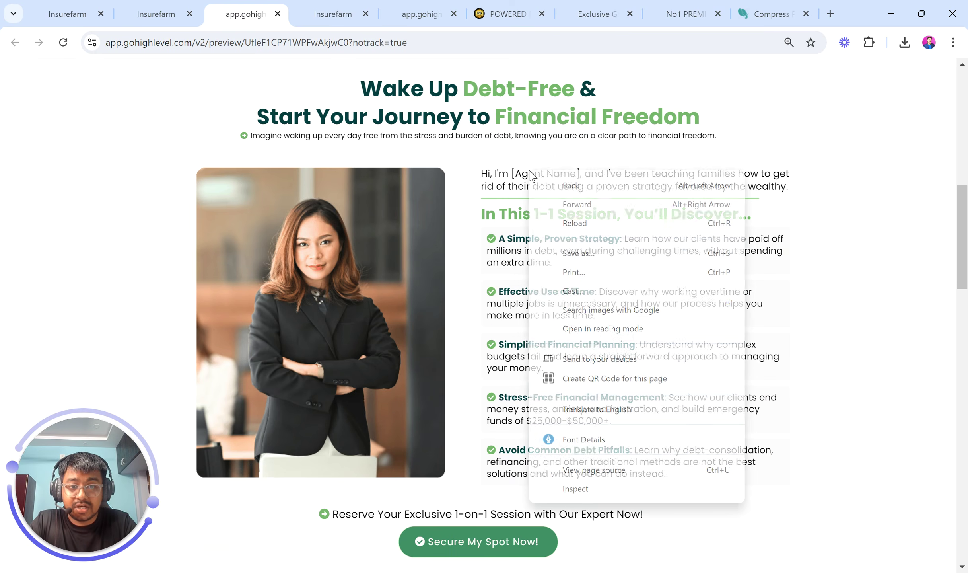
pyautogui.click(589, 439)
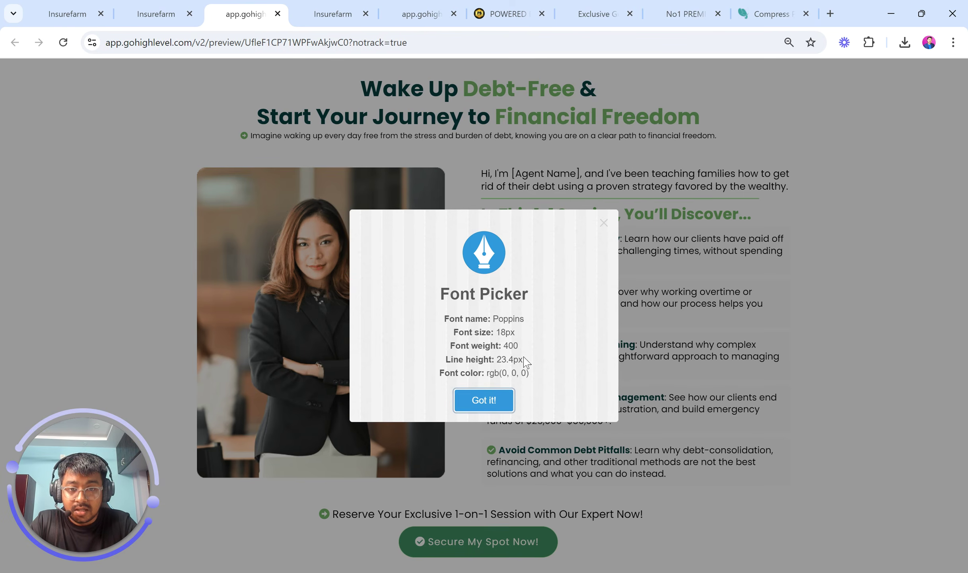
pyautogui.rightClick(475, 307)
pyautogui.click(334, 5)
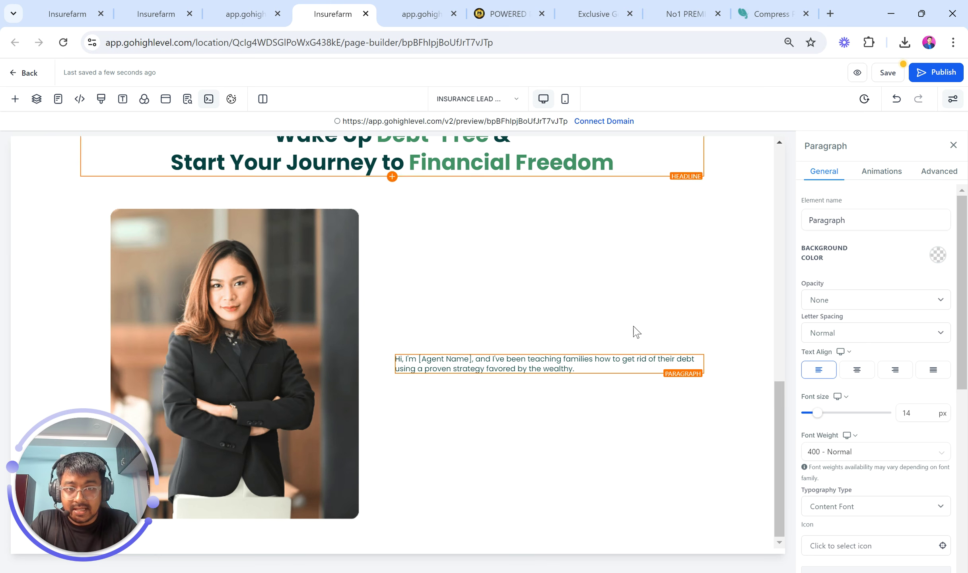
pyautogui.write('18')
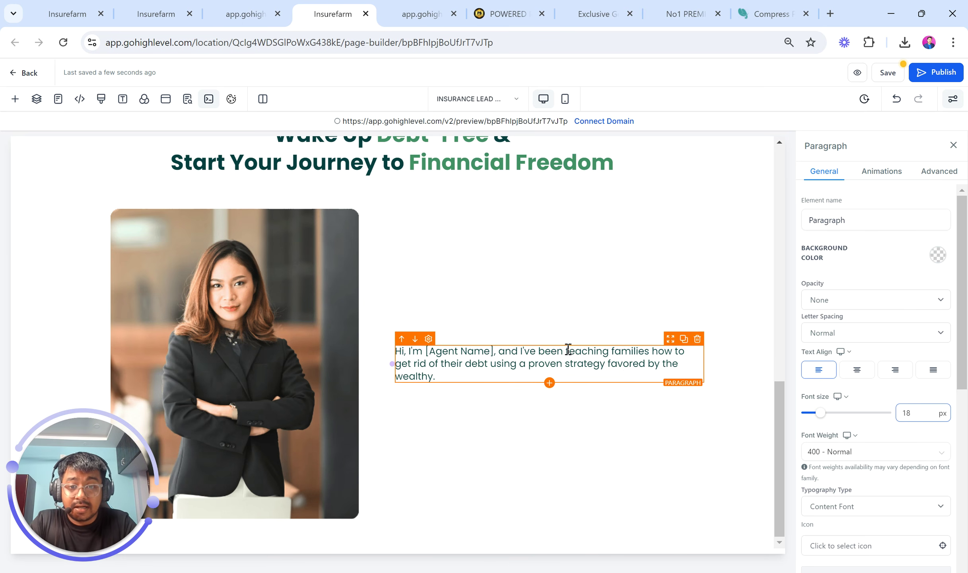
# Widen the second column slightly by shifting the column divider toward the agent photo
pyautogui.click(274, 7)
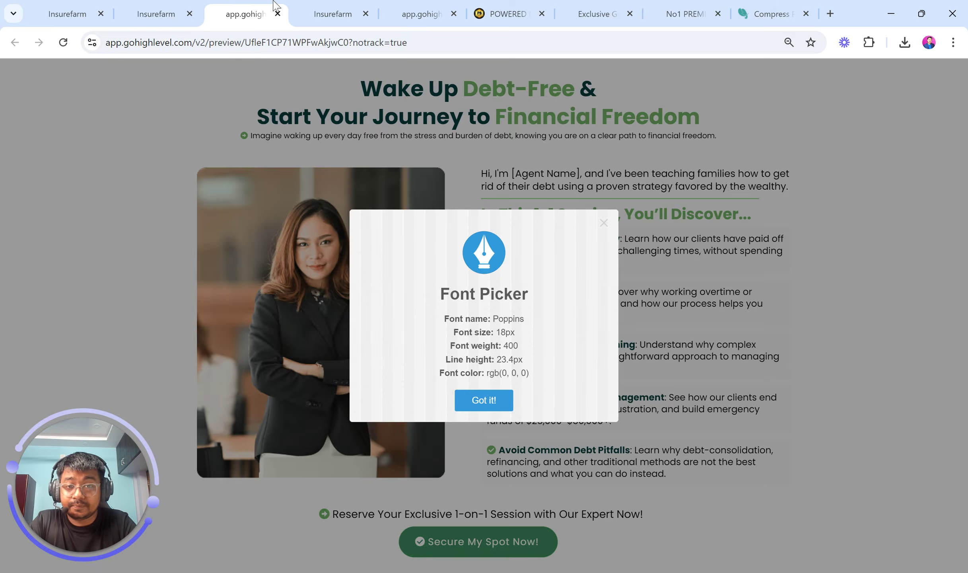
pyautogui.click(309, 5)
pyautogui.moveTo(389, 363); pyautogui.dragTo(381, 362)
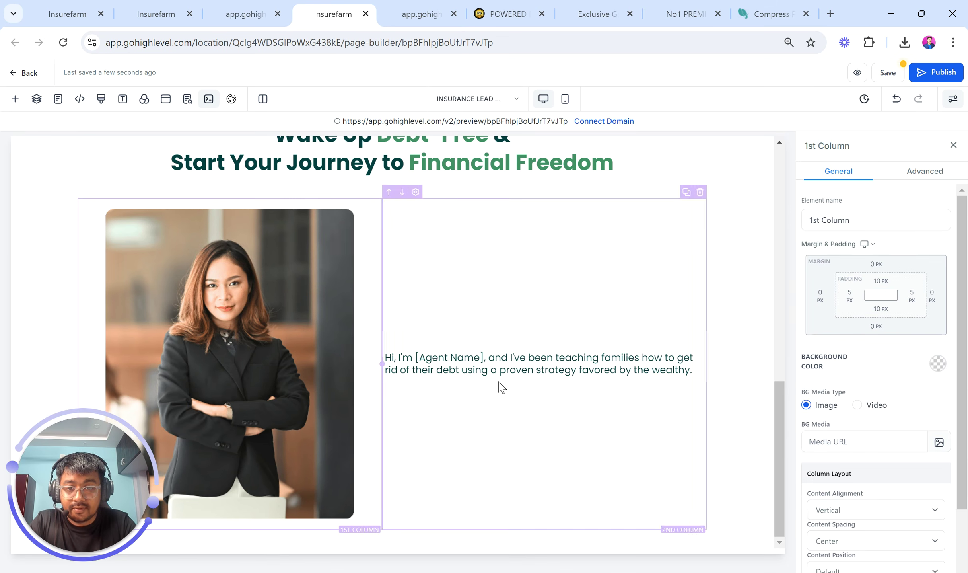
# Duplicate the intro paragraph and set the copy's font size to 28 px, matching the reference's "In This 1-1 Session, You'll Discover..." heading
pyautogui.click(216, 4)
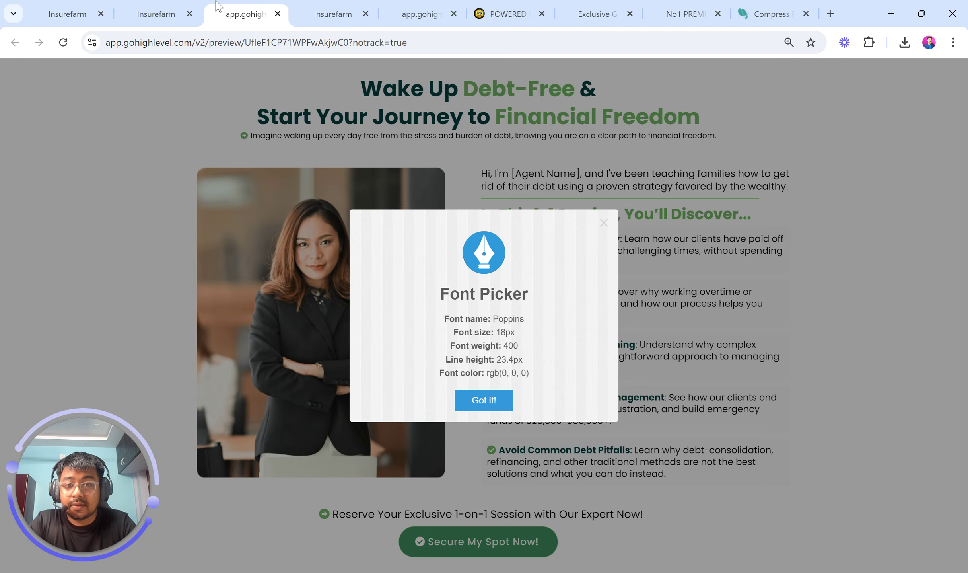
pyautogui.click(603, 224)
pyautogui.rightClick(523, 219)
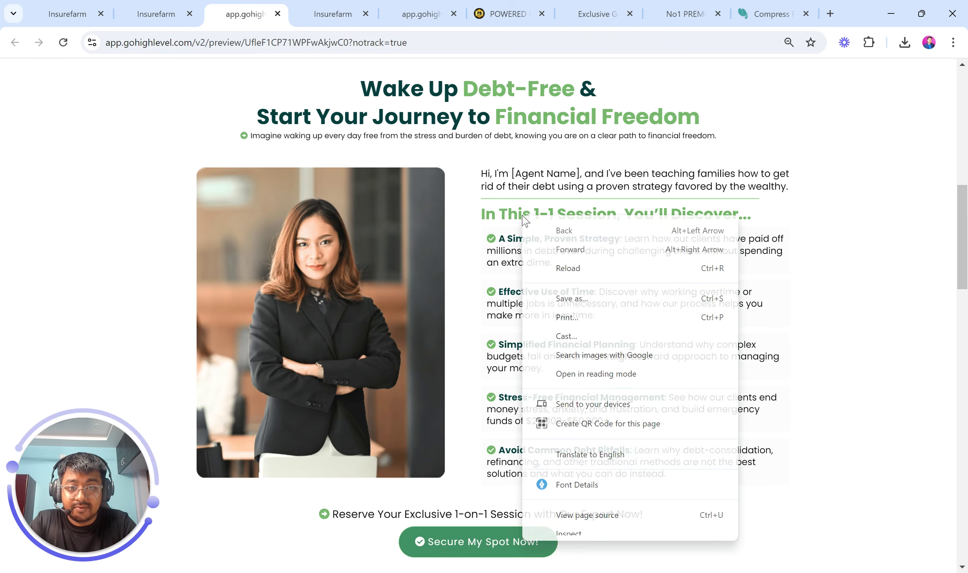
pyautogui.click(579, 484)
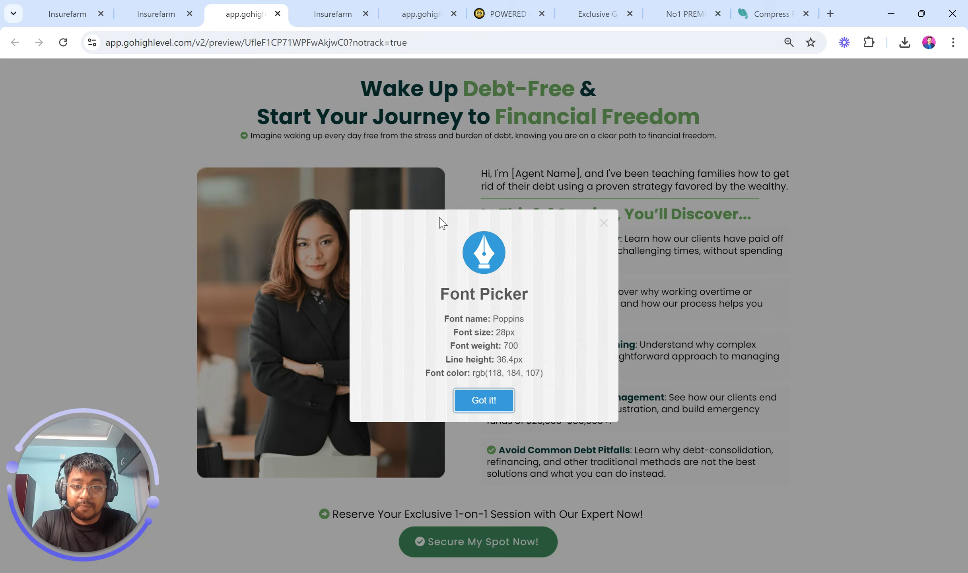
pyautogui.click(334, 11)
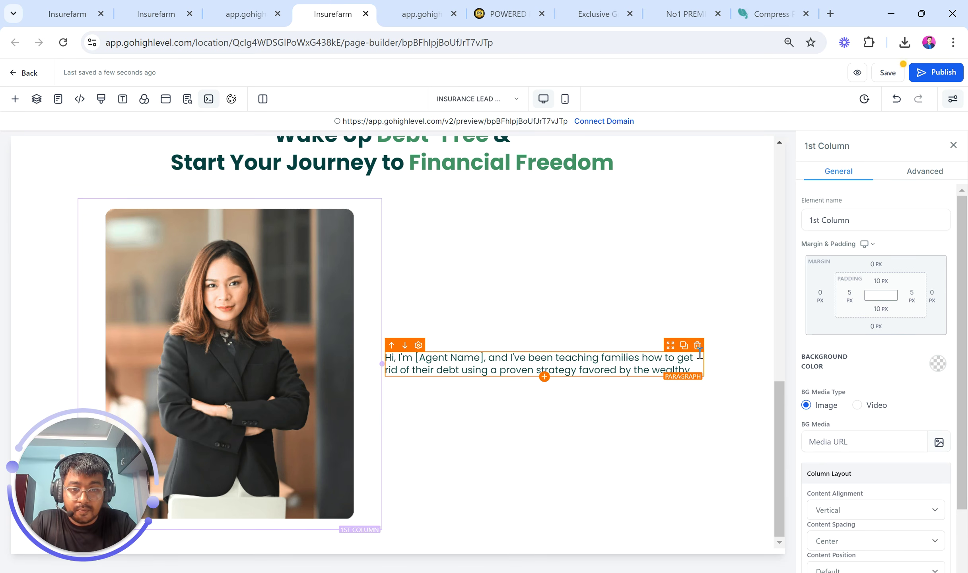
pyautogui.click(684, 346)
pyautogui.click(615, 386)
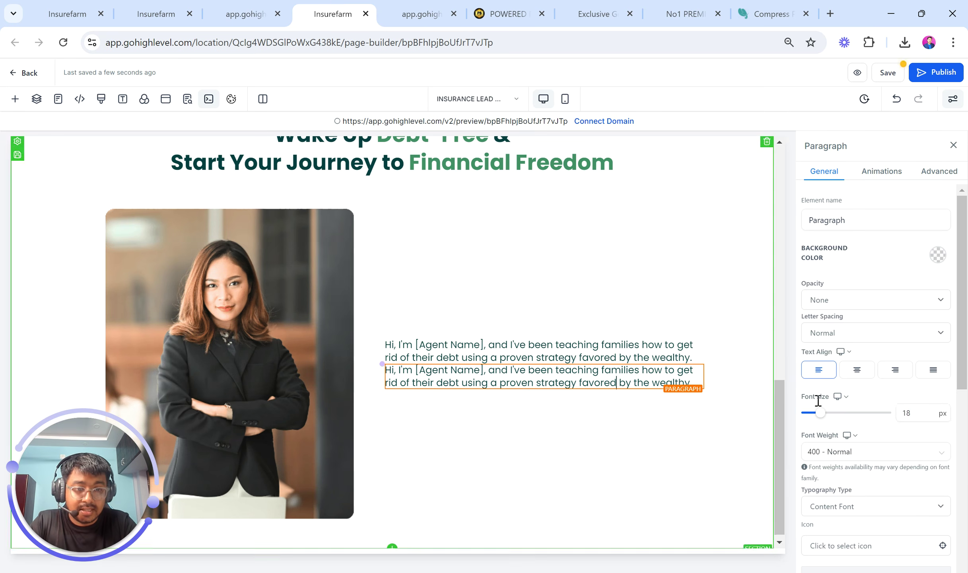
pyautogui.write('28')
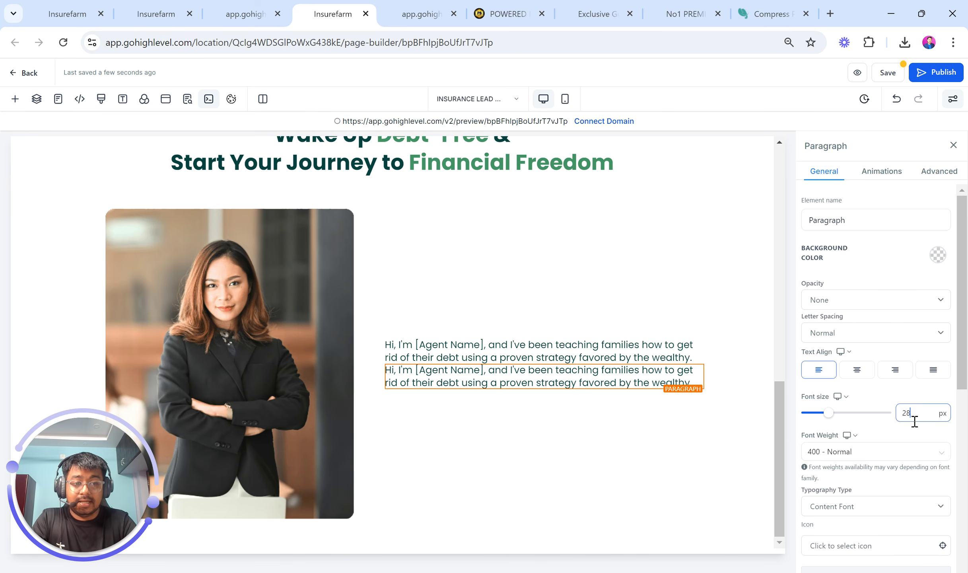
pyautogui.click(654, 384)
pyautogui.hotkey('ctrl', 'a')
pyautogui.hotkey('ctrl', 'v')
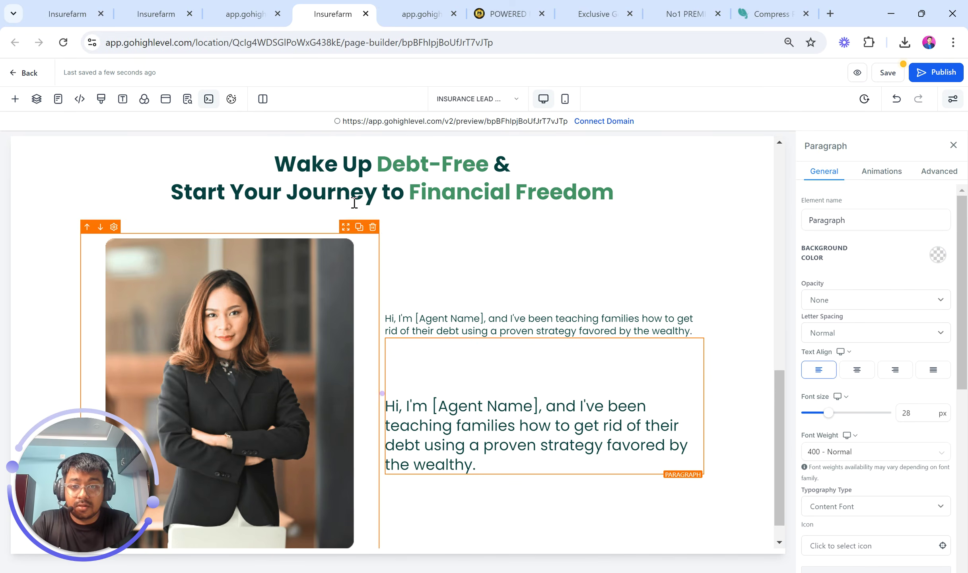
# Replace the duplicate paragraph's text with the heading "In This 1-1 Session, You'll Discover..." copied from the reference page, without blank lines above it
pyautogui.click(247, 13)
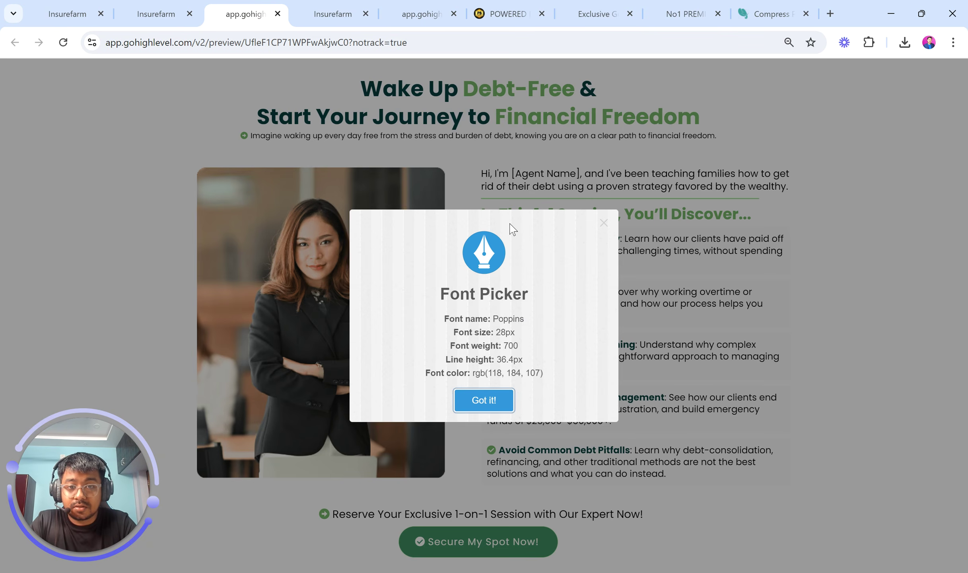
pyautogui.click(604, 223)
pyautogui.moveTo(786, 218); pyautogui.dragTo(481, 223)
pyautogui.hotkey('ctrl', 'c')
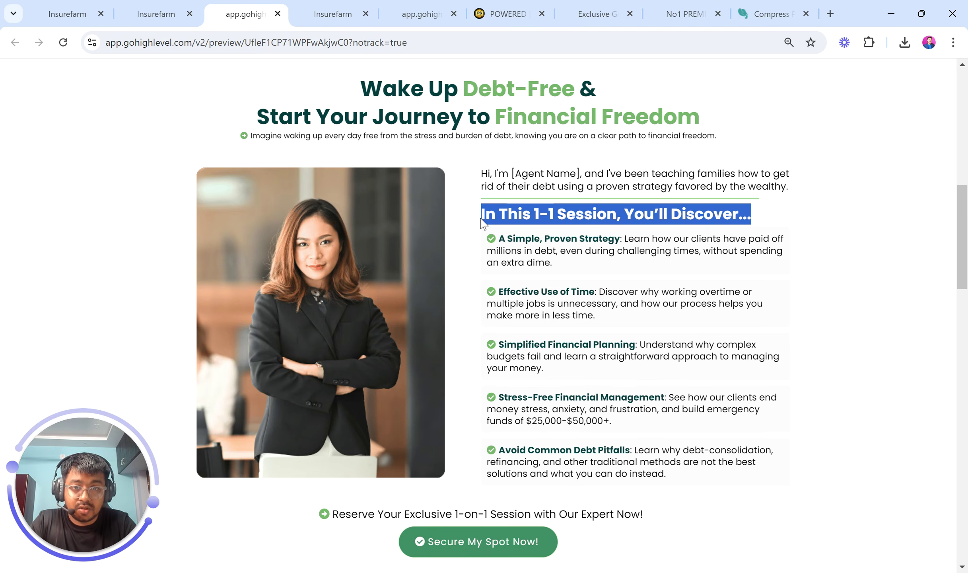
pyautogui.click(340, 4)
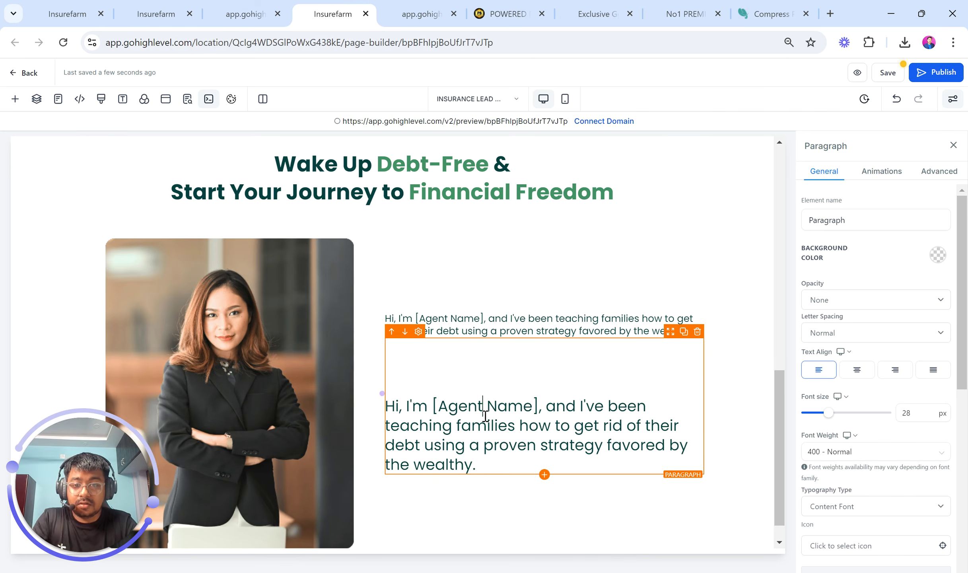
pyautogui.hotkey('ctrl', 'a')
pyautogui.hotkey('ctrl', 'v')
pyautogui.press('BackSpace')
pyautogui.press('BackSpace')
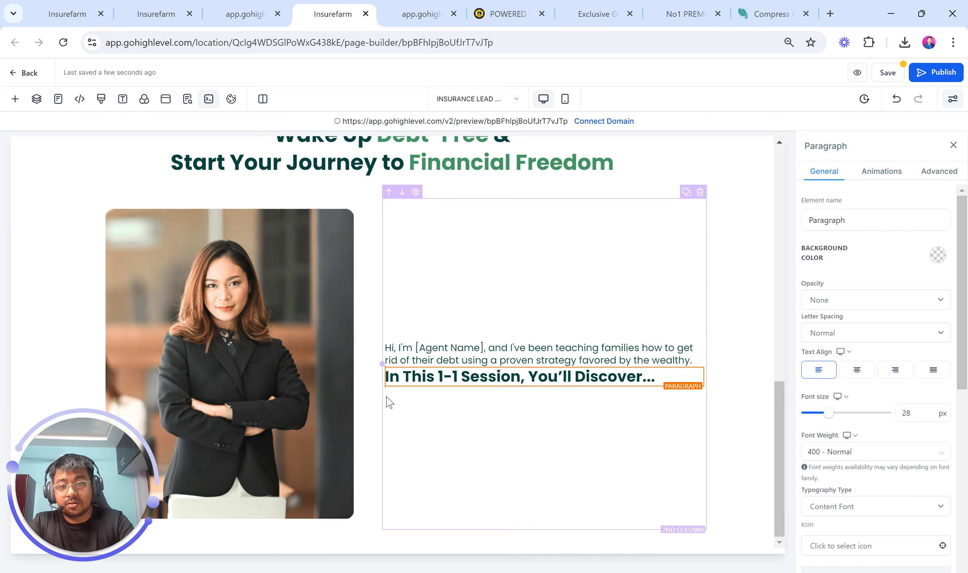
# Set the "In This 1-1 Session, You'll Discover..." heading's text color and bold text color to the saved medium green
pyautogui.scroll(-5, 919, 346)
pyautogui.scroll(-3, 919, 346)
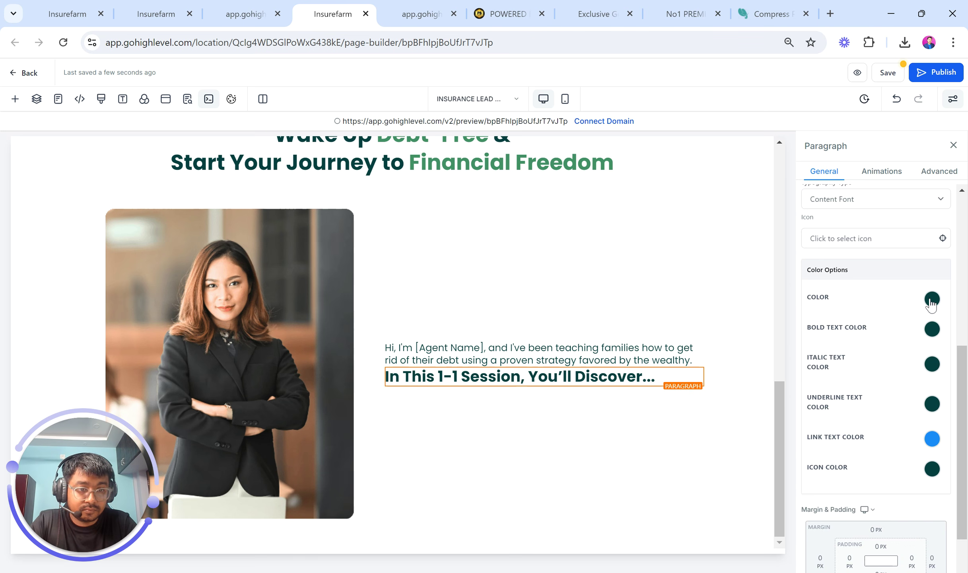
pyautogui.click(932, 299)
pyautogui.click(812, 385)
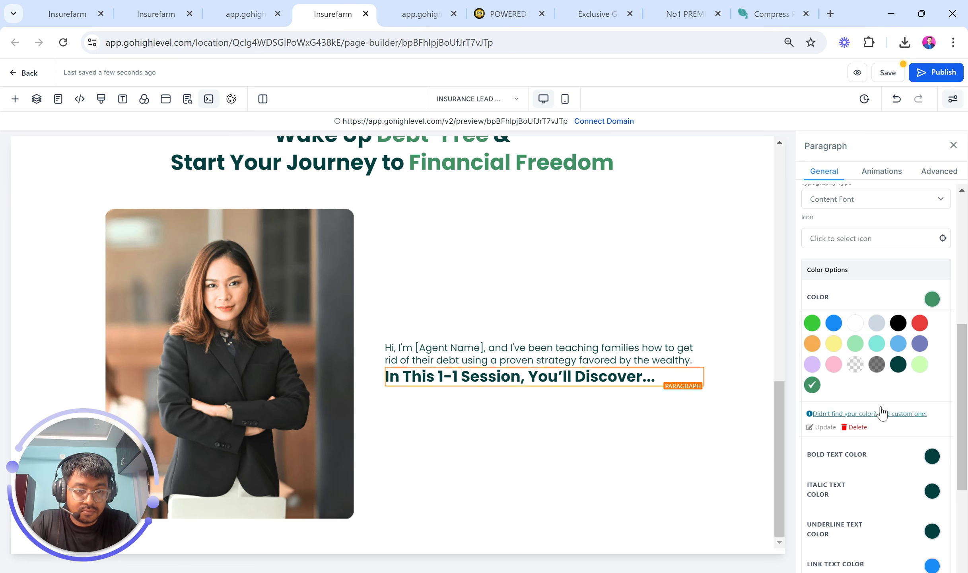
pyautogui.click(932, 456)
pyautogui.click(810, 543)
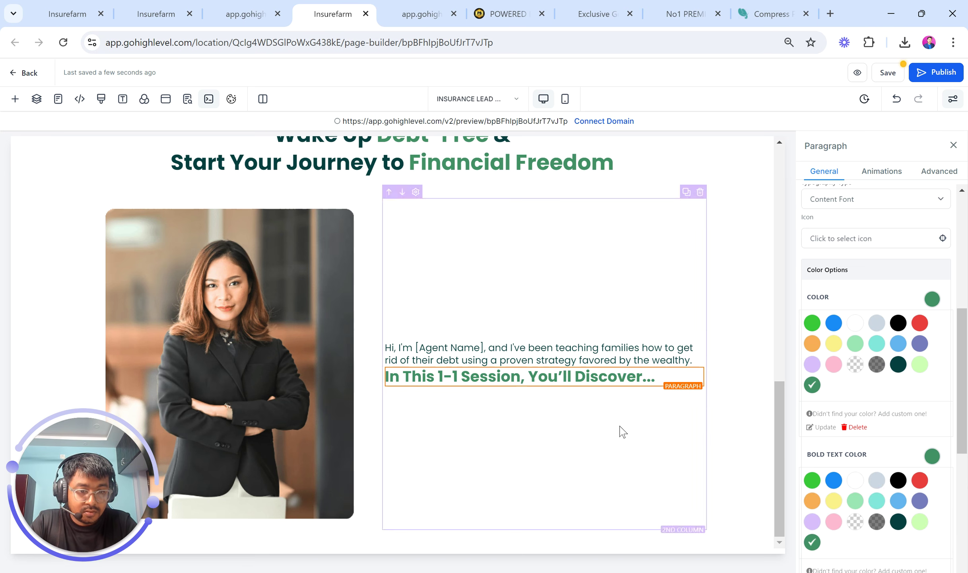
# Compare the green of the highlighted headings on the reference page with the one used in the builder
pyautogui.click(255, 6)
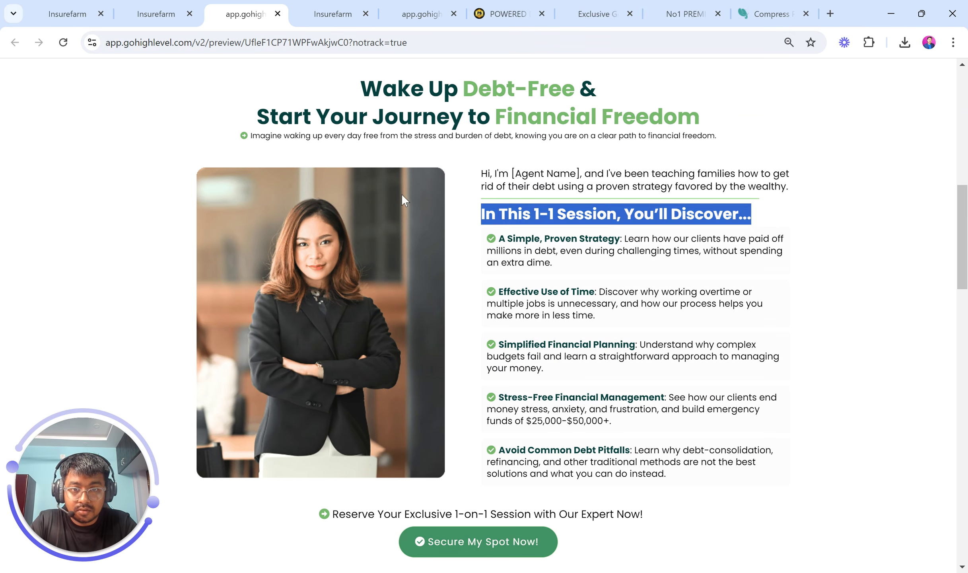
pyautogui.click(516, 234)
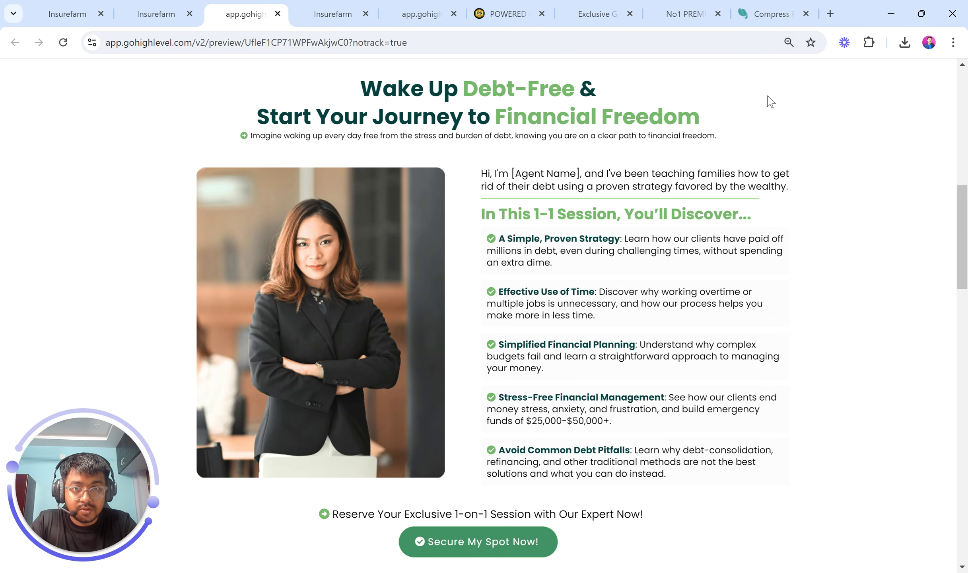
pyautogui.scroll(10, 577, 130)
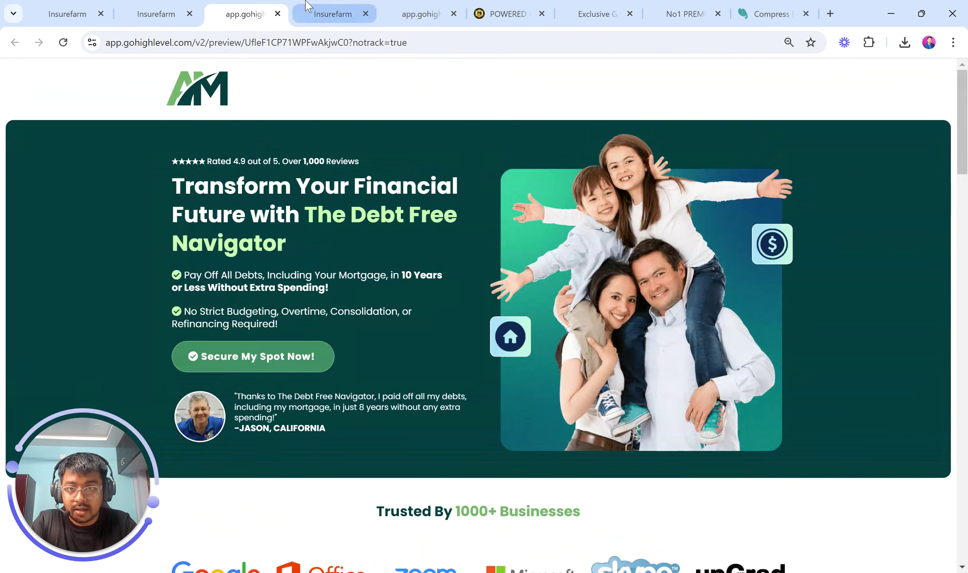
pyautogui.click(314, 5)
pyautogui.scroll(10, 384, 223)
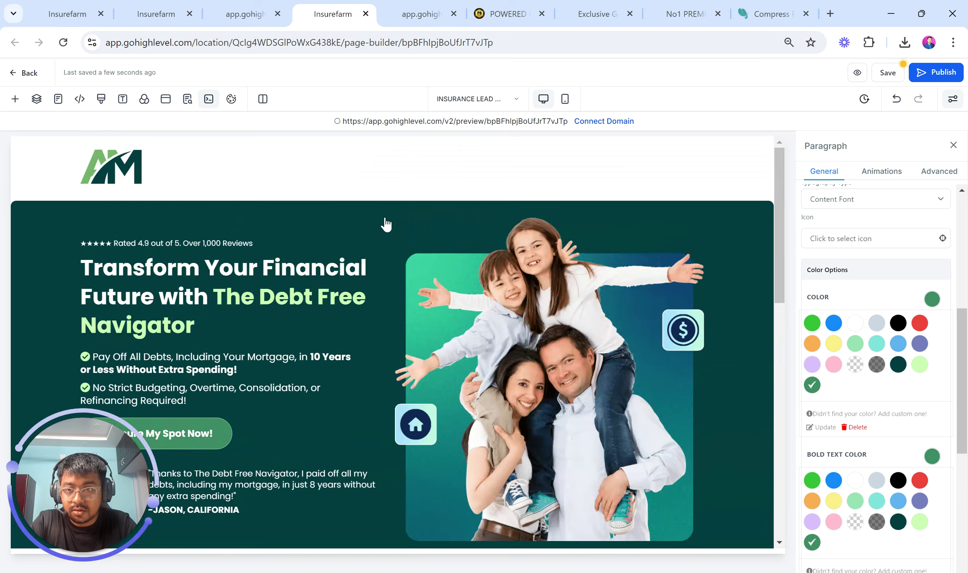
pyautogui.scroll(-5, 386, 224)
pyautogui.hotkey('ctrl', 'shift', 'Tab')
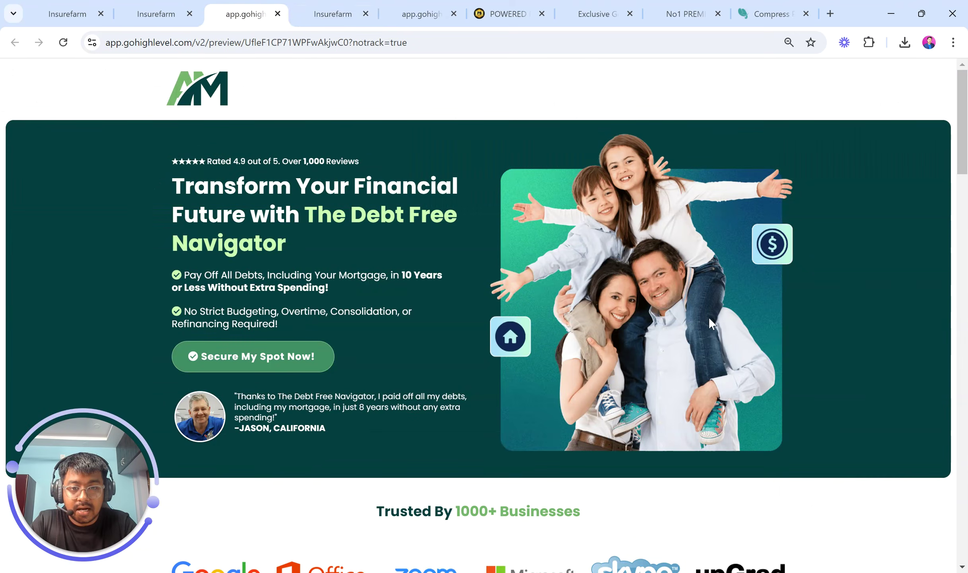
# Sample the green of "Debt-Free" on the reference page with ColorPick Eyedropper and copy its hex code 76B86B
pyautogui.scroll(-7, 752, 159)
pyautogui.click(869, 42)
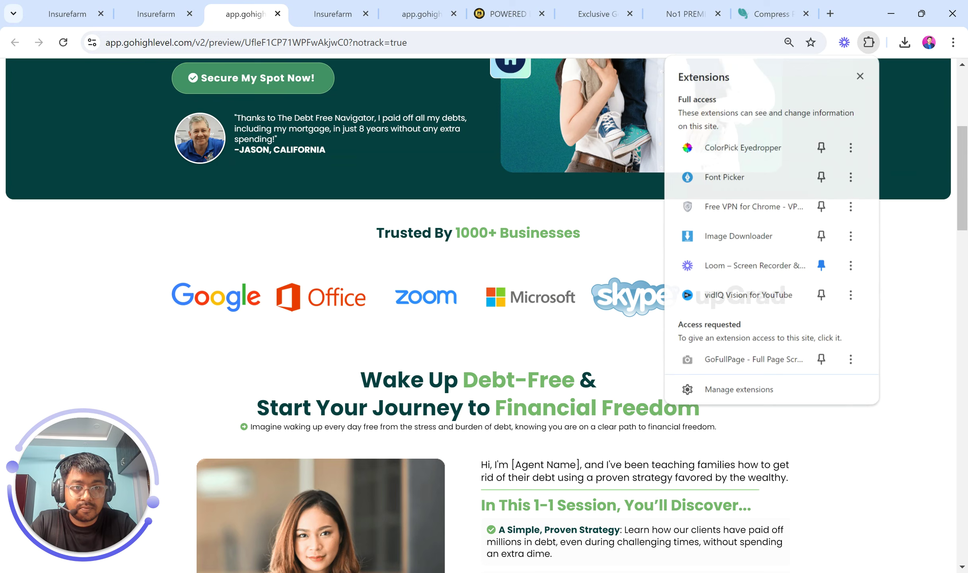
pyautogui.click(740, 147)
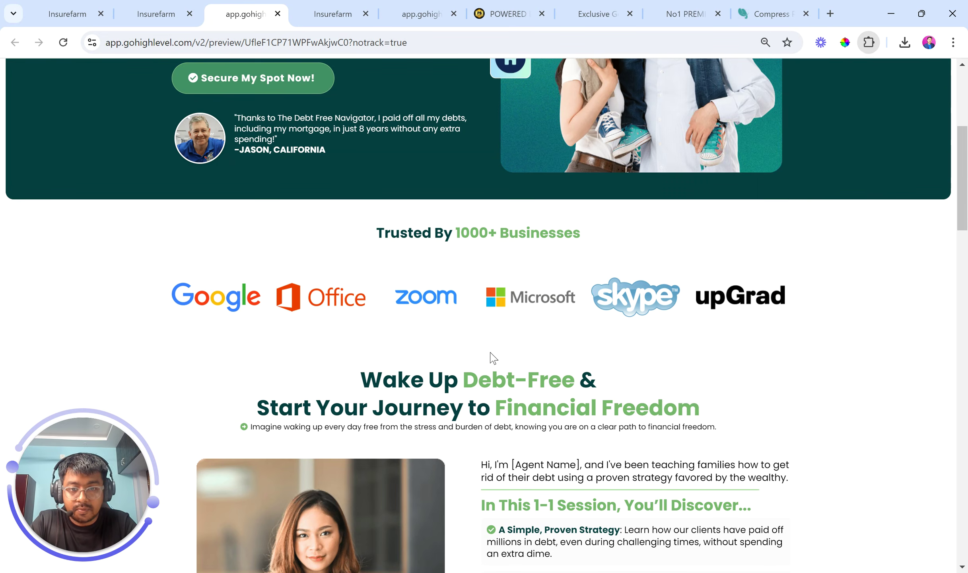
pyautogui.click(468, 384)
pyautogui.hotkey('ctrl', 'c')
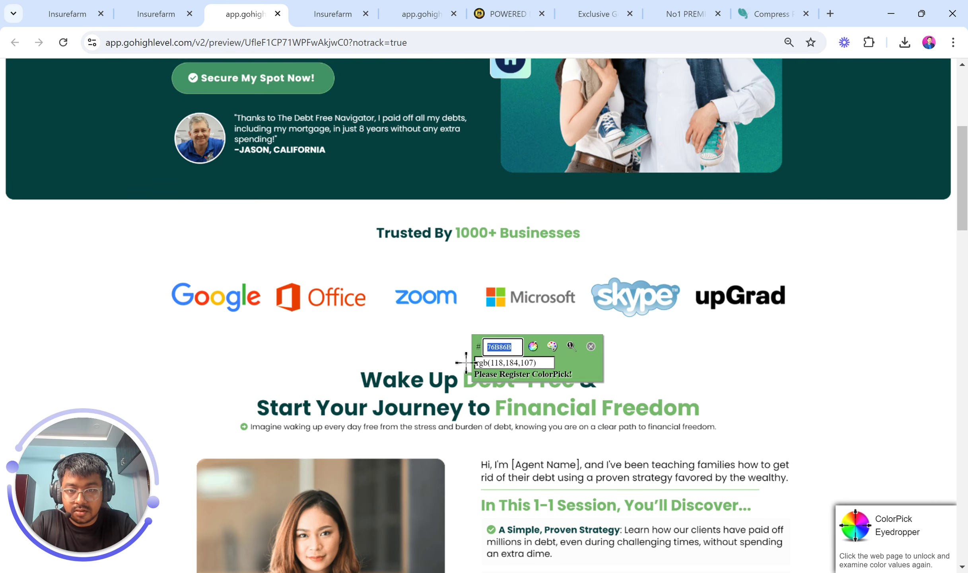
pyautogui.click(591, 347)
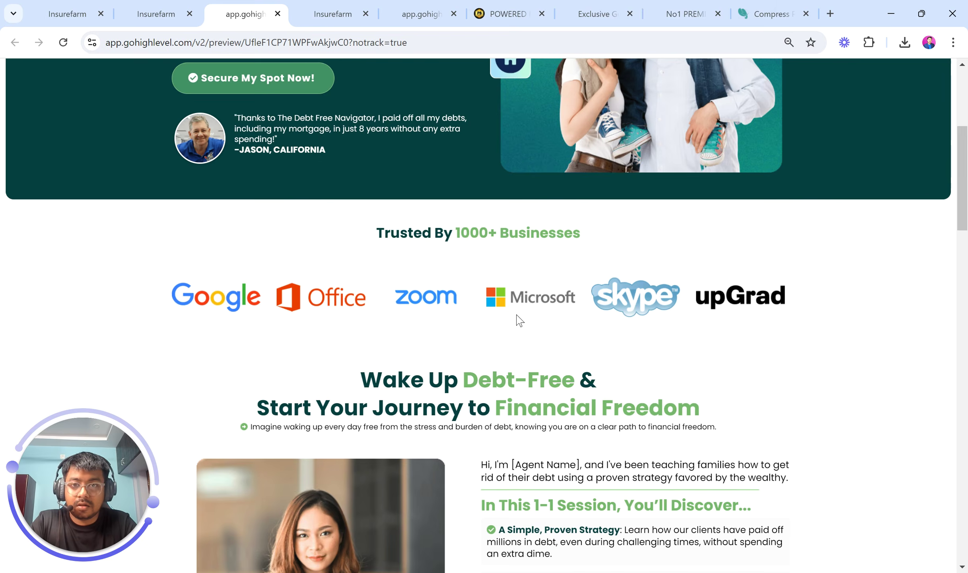
# Add the copied 76B86B green as a custom color for the builder's "Wake Up Debt-Free" headline
pyautogui.click(332, 14)
pyautogui.click(466, 390)
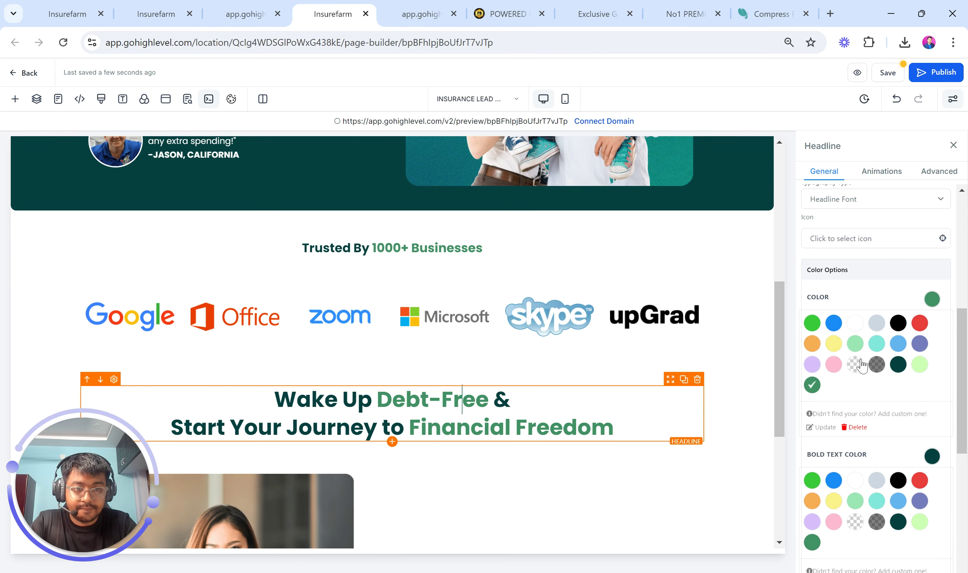
pyautogui.click(879, 414)
pyautogui.click(832, 450)
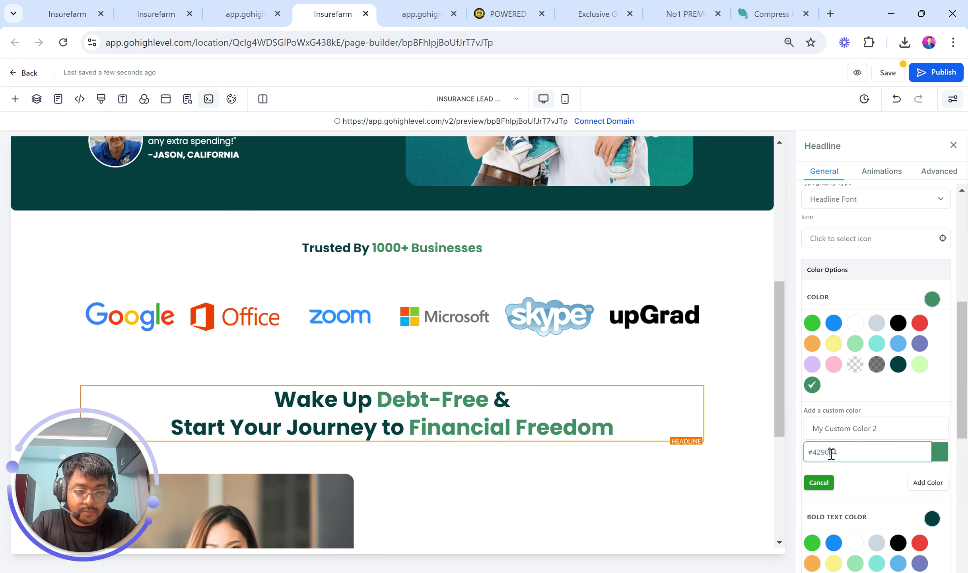
pyautogui.hotkey('ctrl', 'v')
pyautogui.click(928, 482)
pyautogui.scroll(-3, 754, 407)
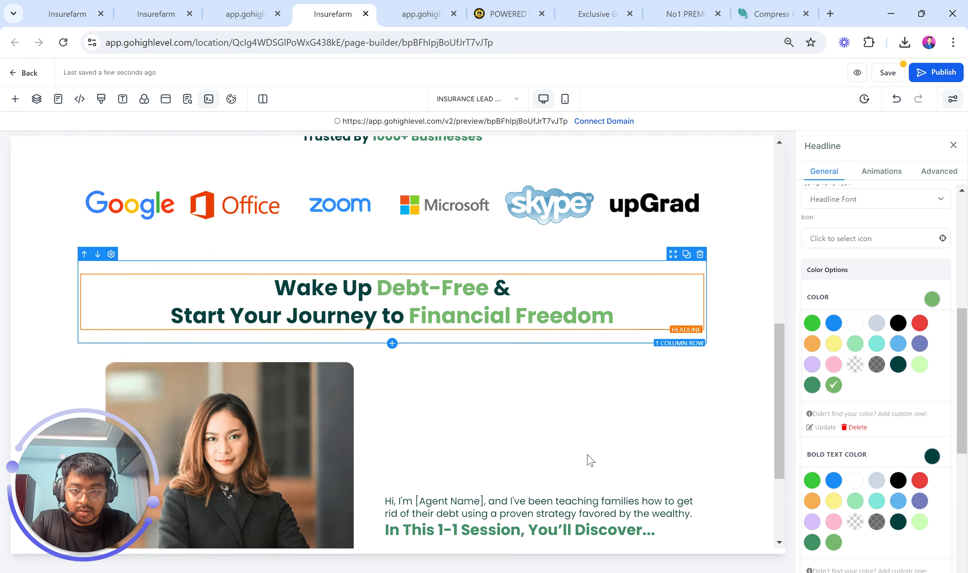
# Apply the new light green to the text and bold text of the "In This 1-1 Session, You'll Discover..." heading
pyautogui.scroll(5, 596, 358)
pyautogui.click(495, 320)
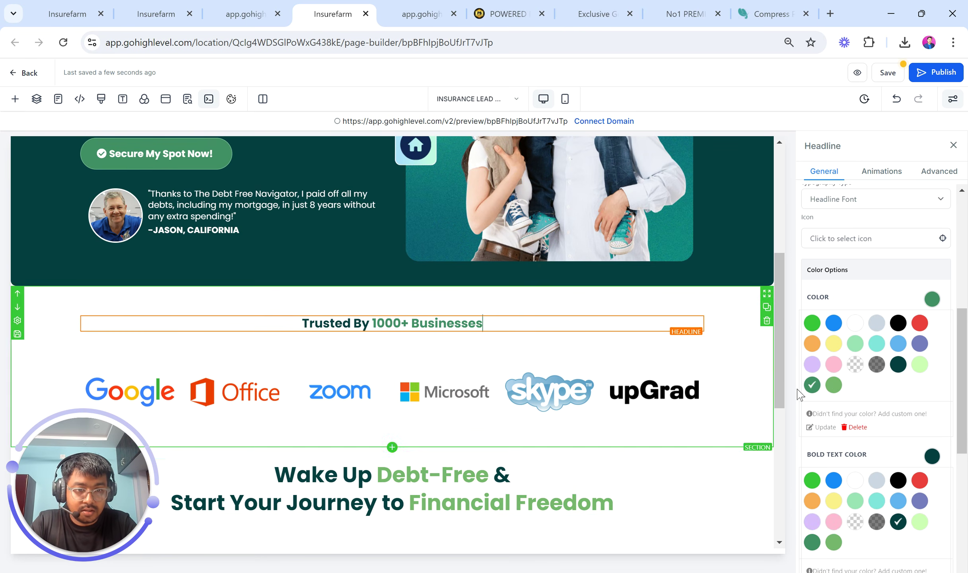
pyautogui.click(594, 500)
pyautogui.scroll(-2, 594, 500)
pyautogui.scroll(-6, 594, 500)
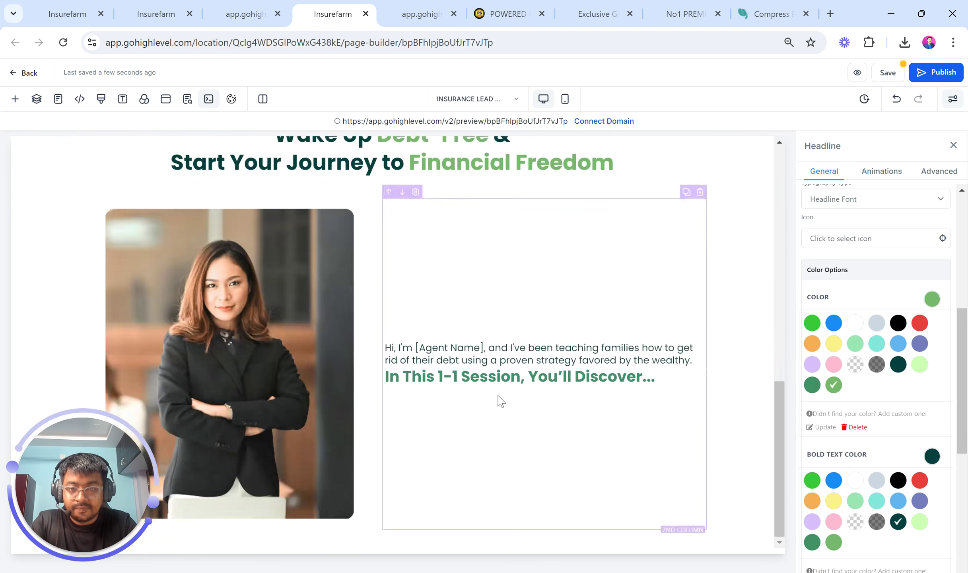
pyautogui.click(537, 378)
pyautogui.click(831, 388)
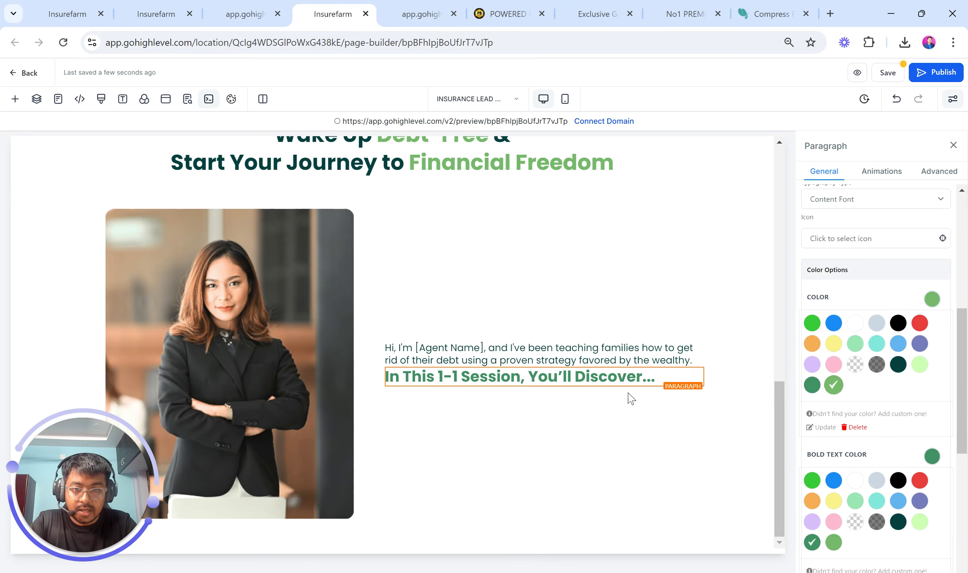
pyautogui.click(833, 542)
# Set the session heading's top margin to 10 px
pyautogui.scroll(-7, 835, 541)
pyautogui.click(876, 469)
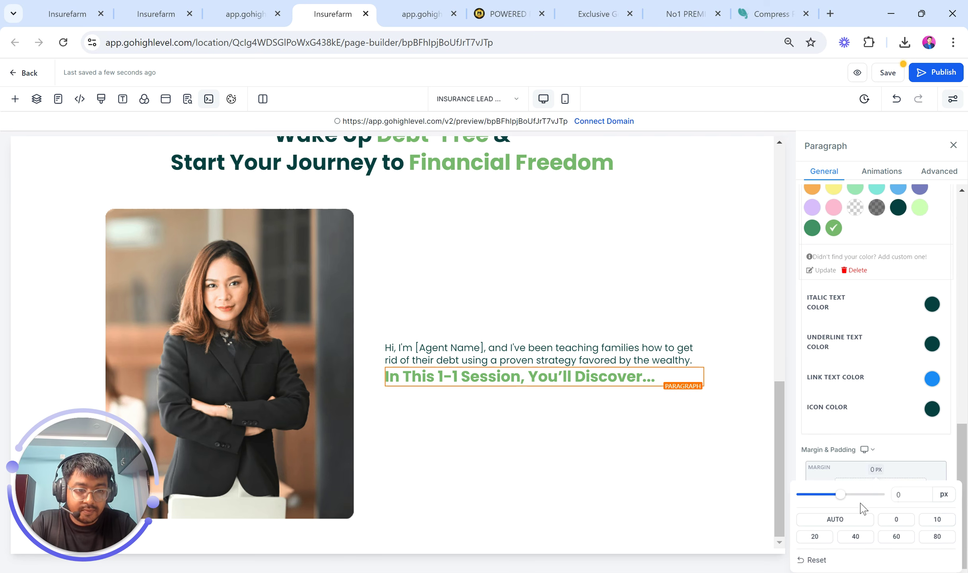
pyautogui.click(935, 519)
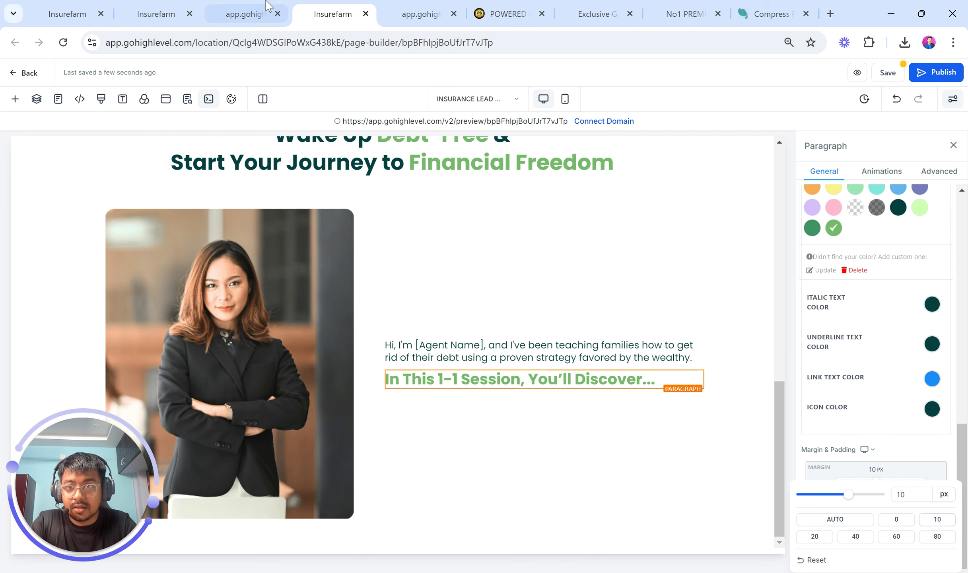
# Examine the line and spacing between the intro text and the session heading on the reference page
pyautogui.click(246, 13)
pyautogui.click(322, 5)
pyautogui.click(229, 10)
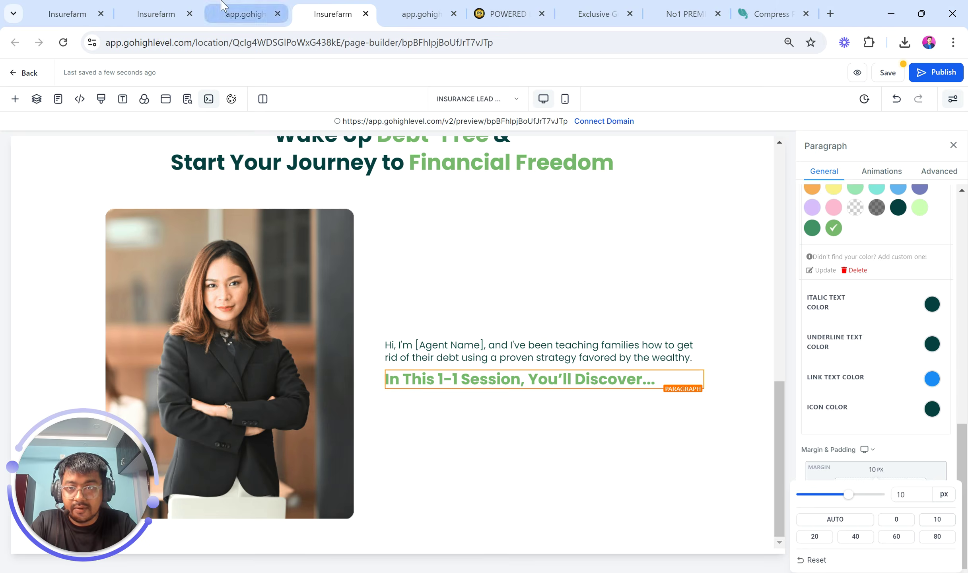
pyautogui.scroll(-4, 604, 235)
pyautogui.scroll(5, 527, 247)
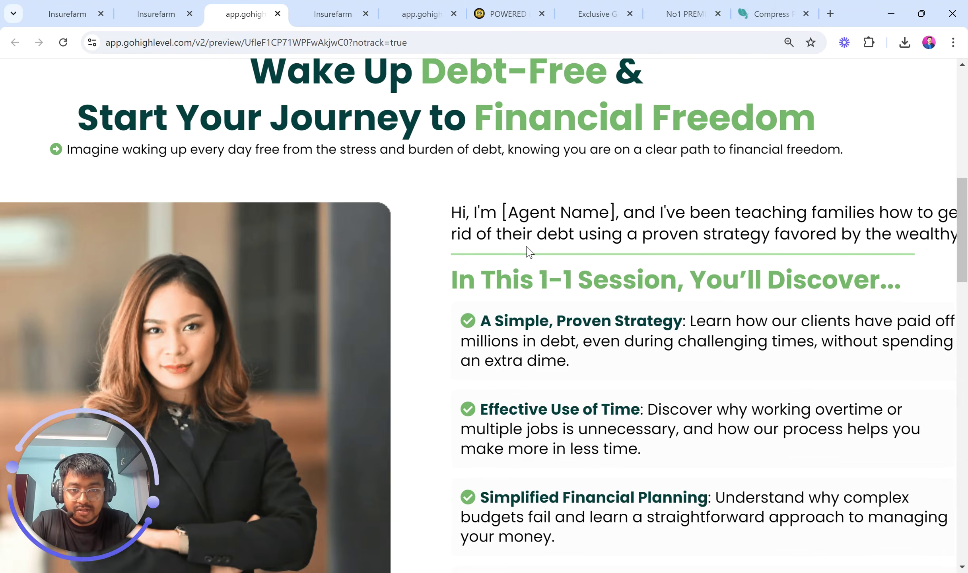
pyautogui.hscroll(3, 527, 246)
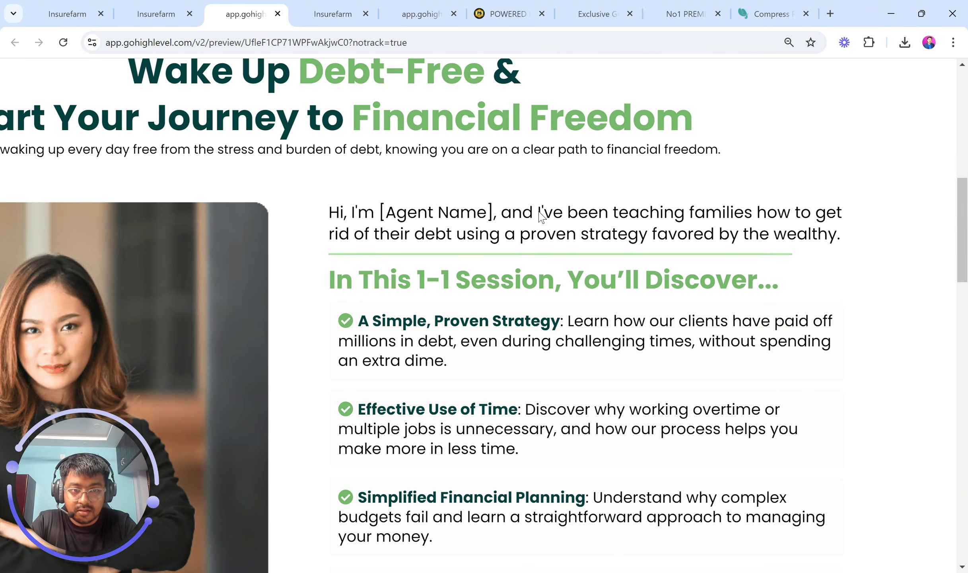
pyautogui.scroll(-5, 541, 217)
pyautogui.click(330, 12)
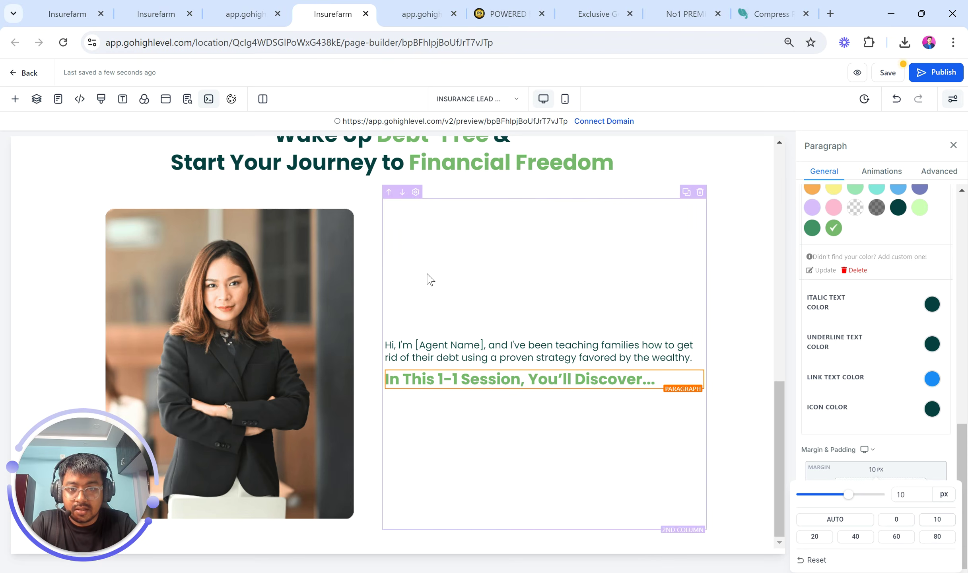
# Insert a Divider element between the intro paragraph and the session heading
pyautogui.click(545, 364)
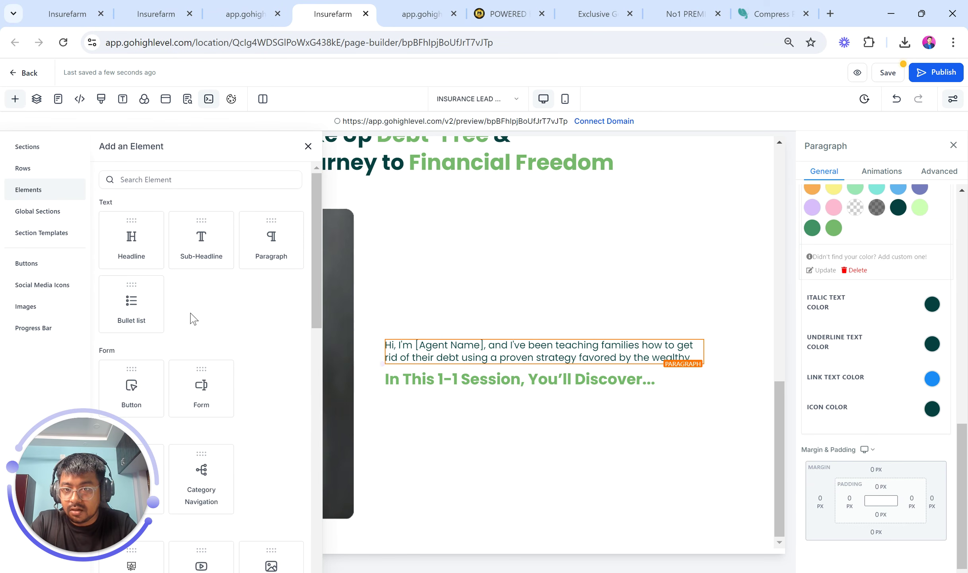
pyautogui.click(166, 179)
pyautogui.write('divi')
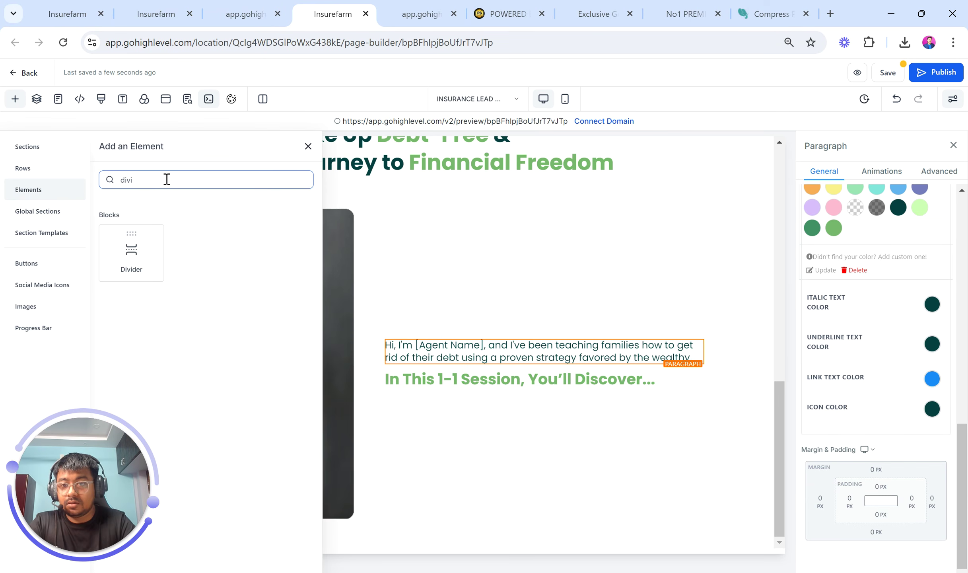
pyautogui.click(132, 250)
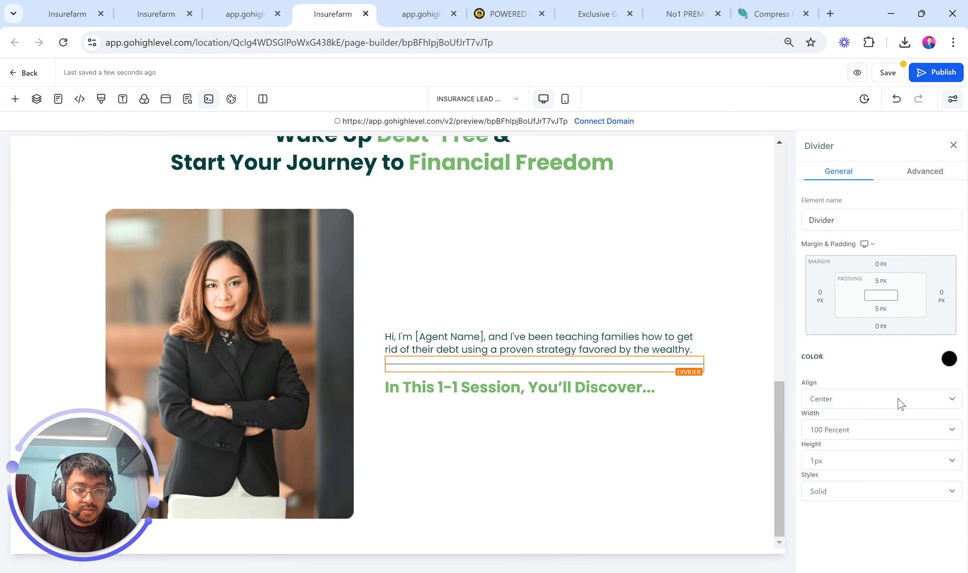
# Style the divider 2px high in the custom light green, with its top and bottom padding set to 0 px
pyautogui.click(841, 462)
pyautogui.click(821, 346)
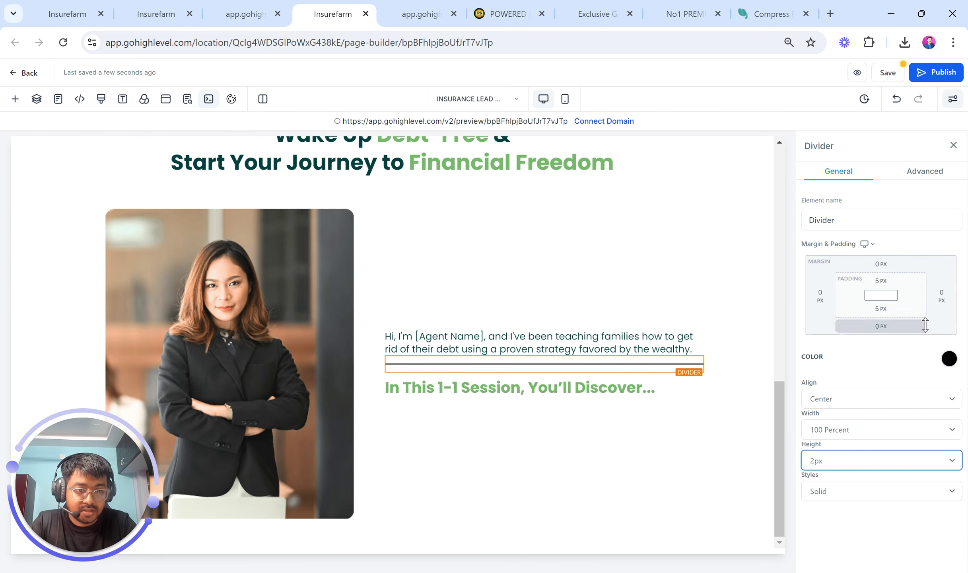
pyautogui.click(948, 359)
pyautogui.click(917, 430)
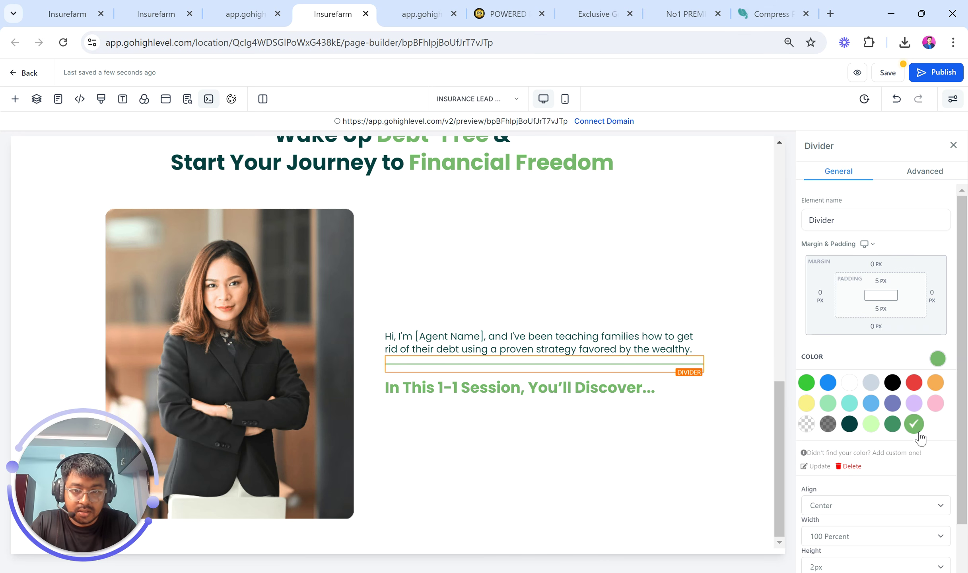
pyautogui.click(877, 285)
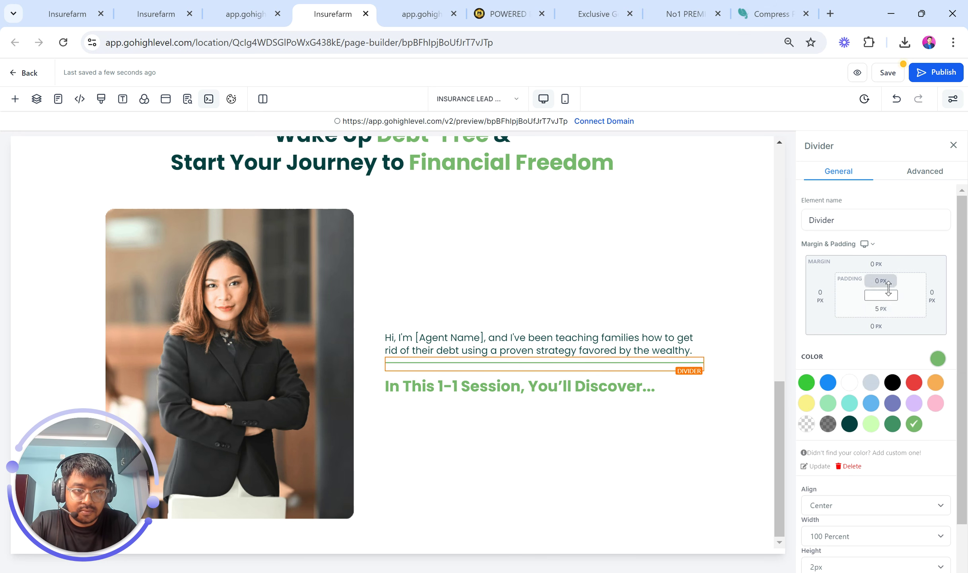
pyautogui.click(881, 309)
pyautogui.click(819, 360)
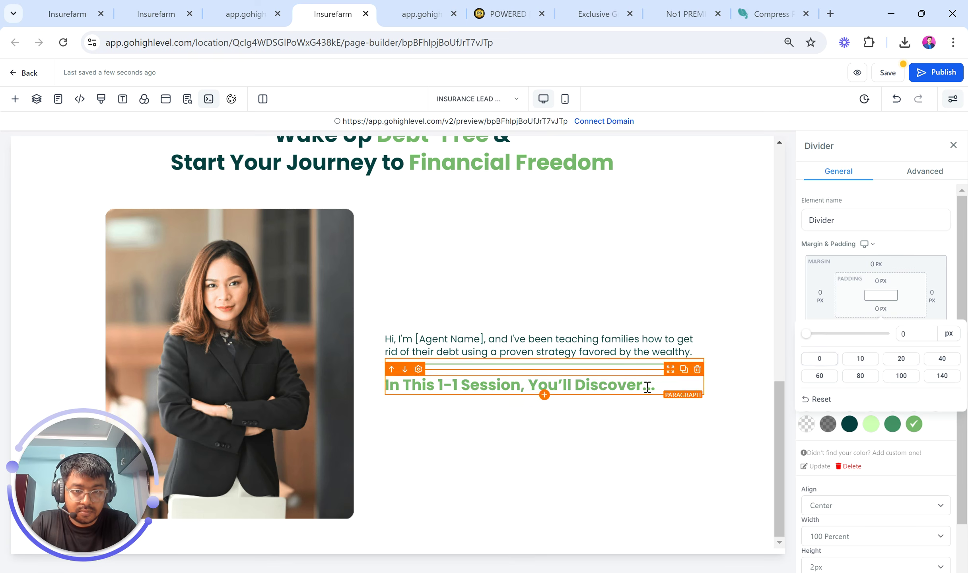
# Compare the section with the reference page, and duplicate the intro paragraph and move the copy below the session heading
pyautogui.click(273, 18)
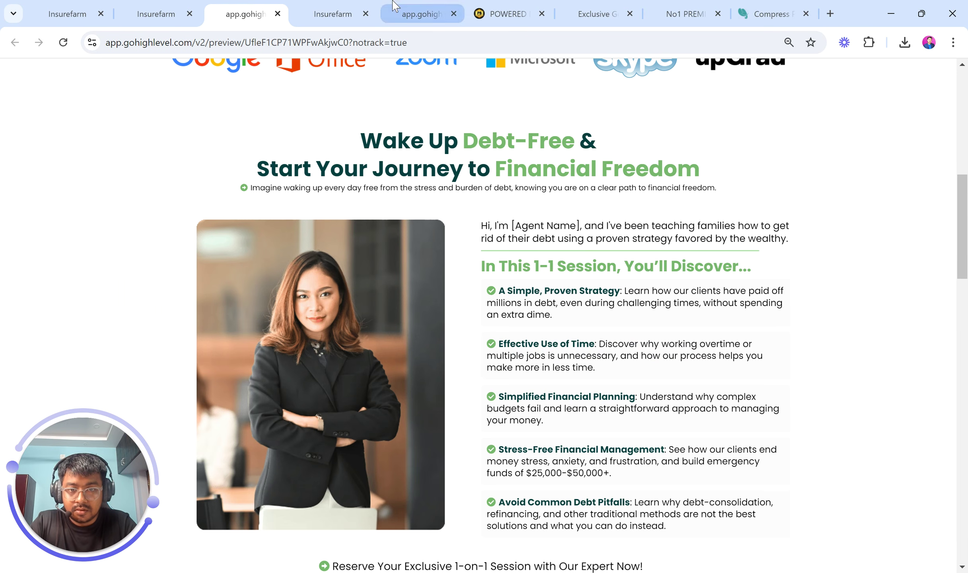
pyautogui.click(332, 8)
pyautogui.click(263, 7)
pyautogui.click(354, 6)
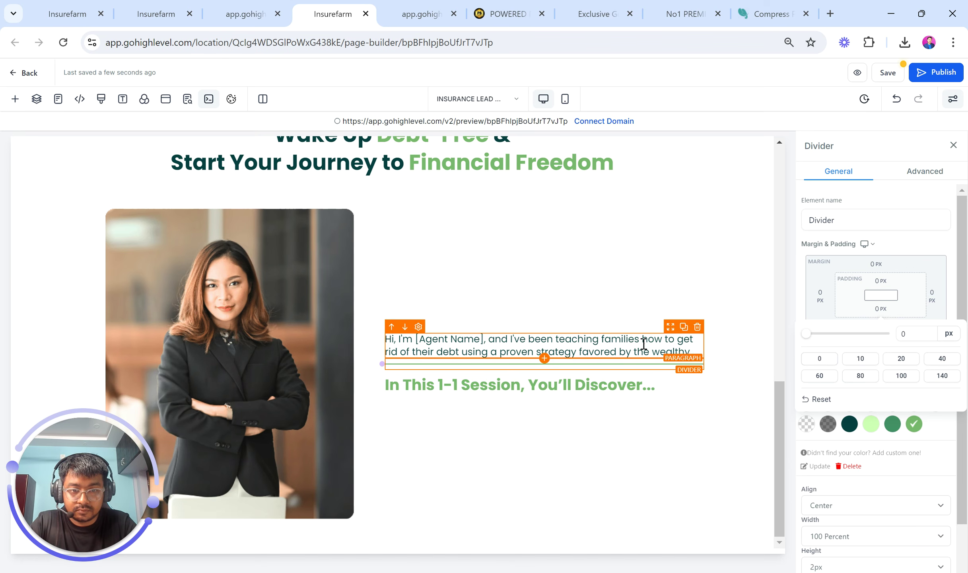
pyautogui.click(684, 326)
pyautogui.moveTo(671, 322); pyautogui.dragTo(672, 398)
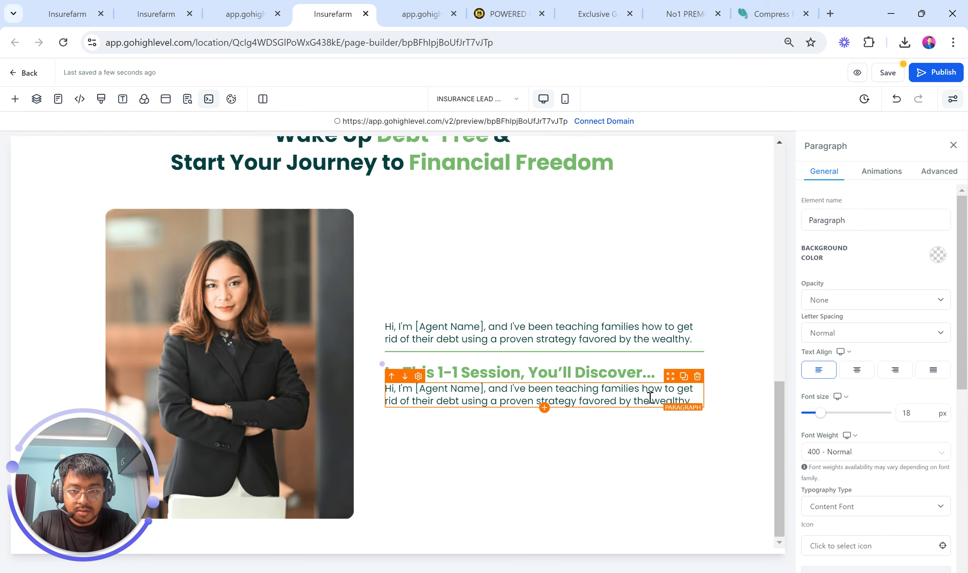
pyautogui.hotkey('ctrl', 'shift', 'Tab')
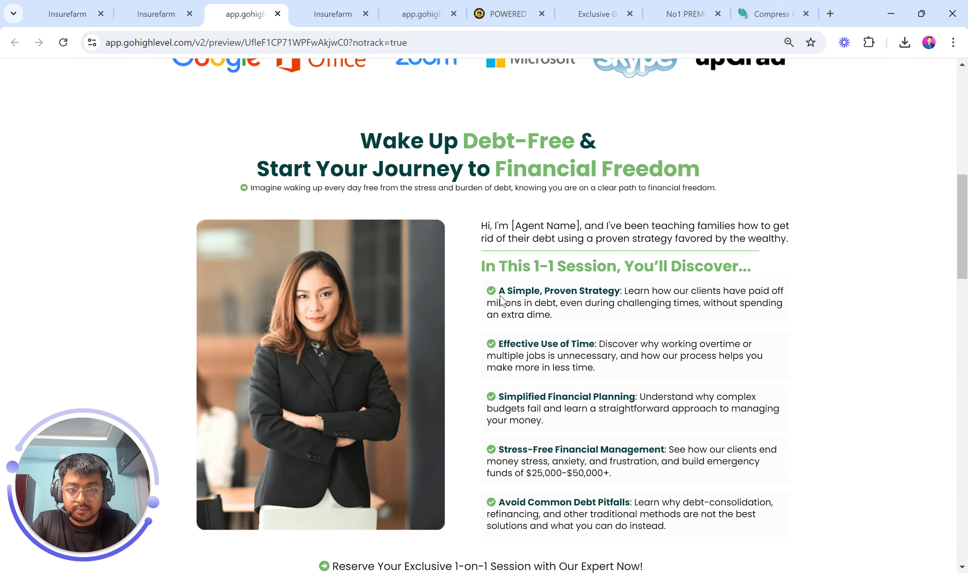
# Replace the duplicated paragraph's text with the "A Simple, Proven Strategy" benefit text copied from the reference page
pyautogui.moveTo(497, 293); pyautogui.dragTo(562, 321)
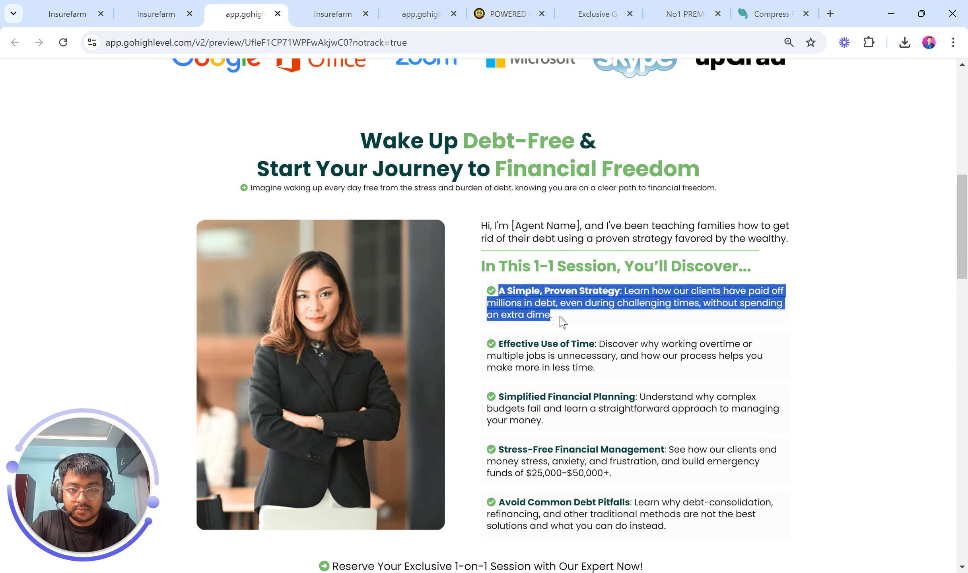
pyautogui.click(360, 8)
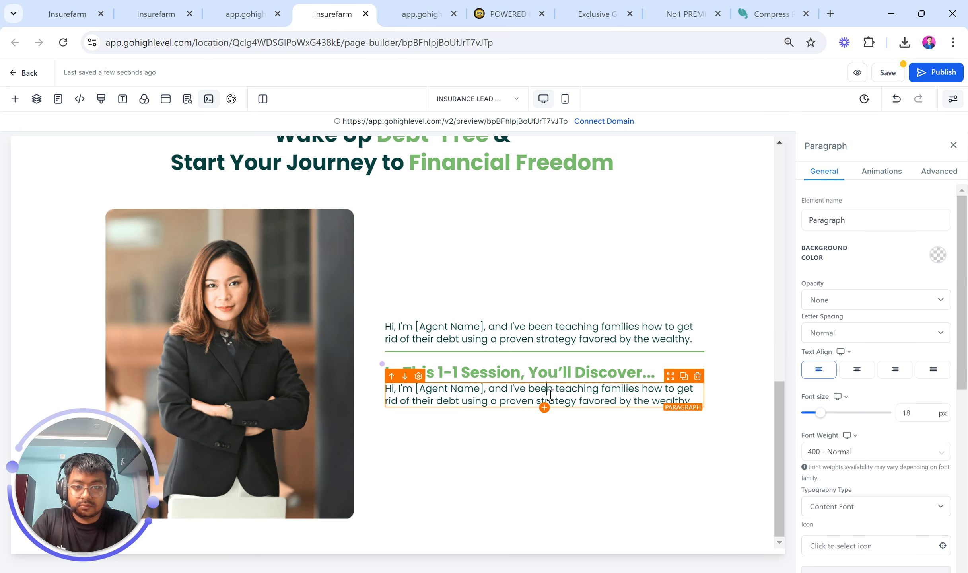
pyautogui.hotkey('ctrl', 'a')
pyautogui.write('A Simple, Proven Strategy: Learn how our clients have paid off millions in debt, even during challenging times, without spending an extra dime.')
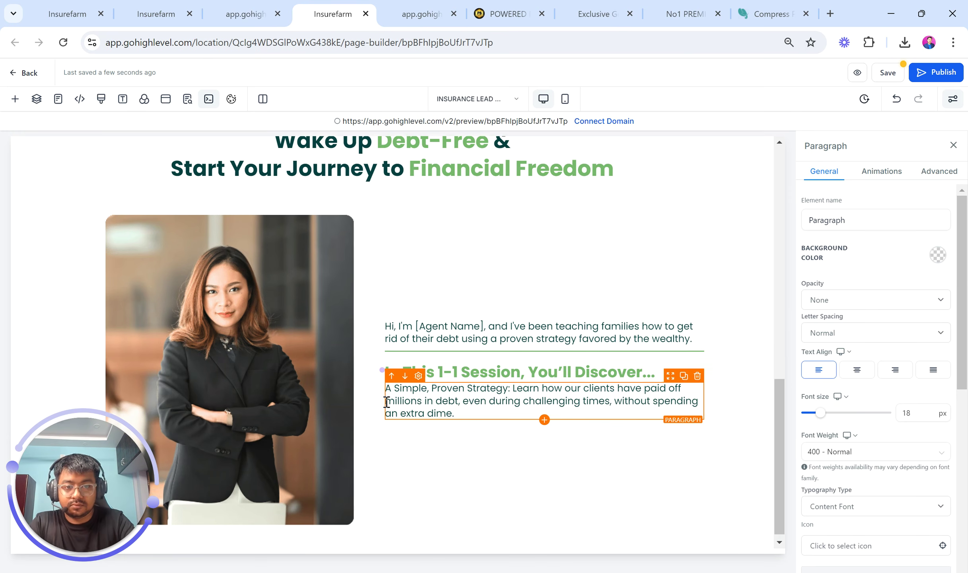
# Add the check-circle icon to the benefit paragraph, searching the icon list for "corr"
pyautogui.scroll(-7, 858, 411)
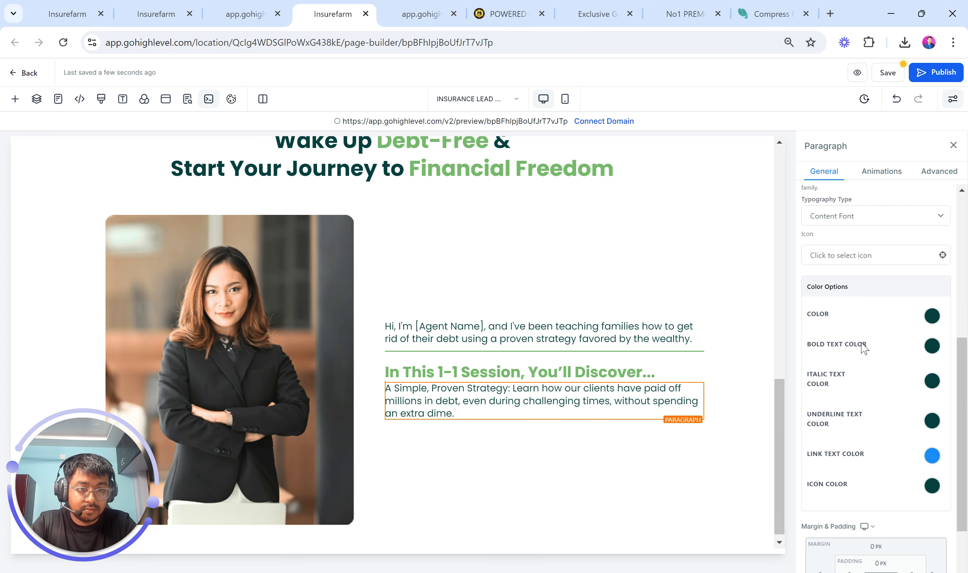
pyautogui.click(842, 255)
pyautogui.click(839, 281)
pyautogui.write('corr')
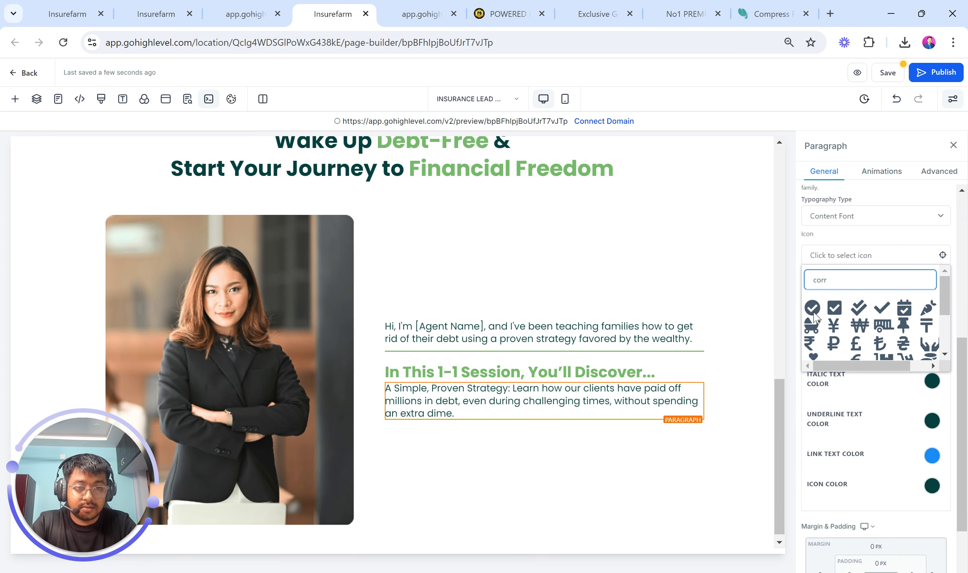
pyautogui.click(813, 309)
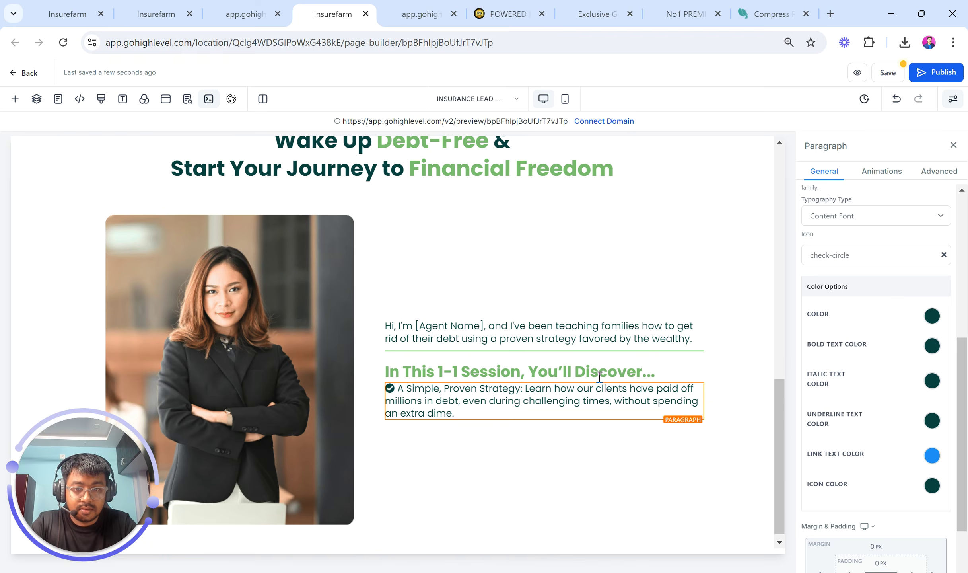
# Check the benefit text's font details on the reference page and set the new paragraph's font size to 17 px
pyautogui.click(271, 5)
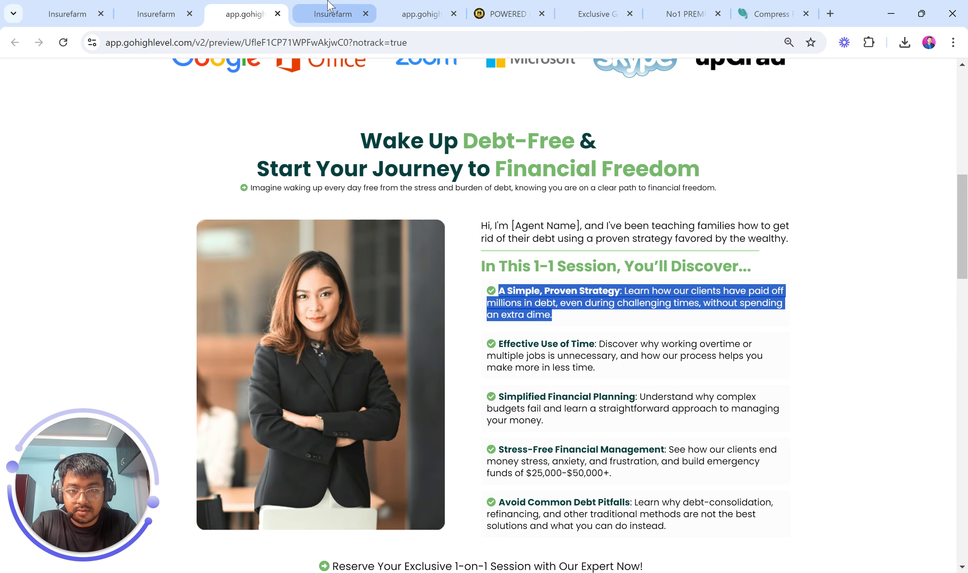
pyautogui.click(331, 9)
pyautogui.scroll(-2, 873, 436)
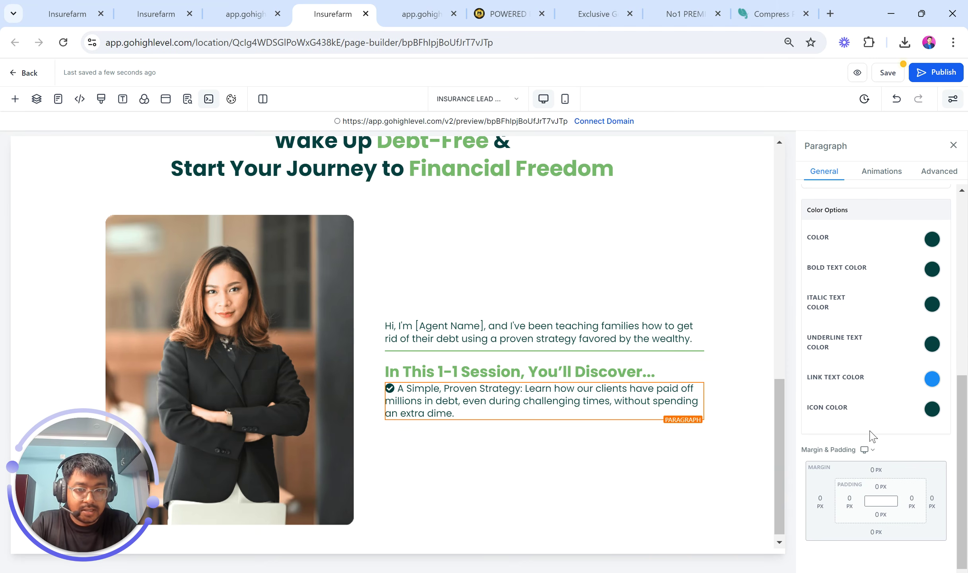
pyautogui.click(258, 4)
pyautogui.rightClick(541, 297)
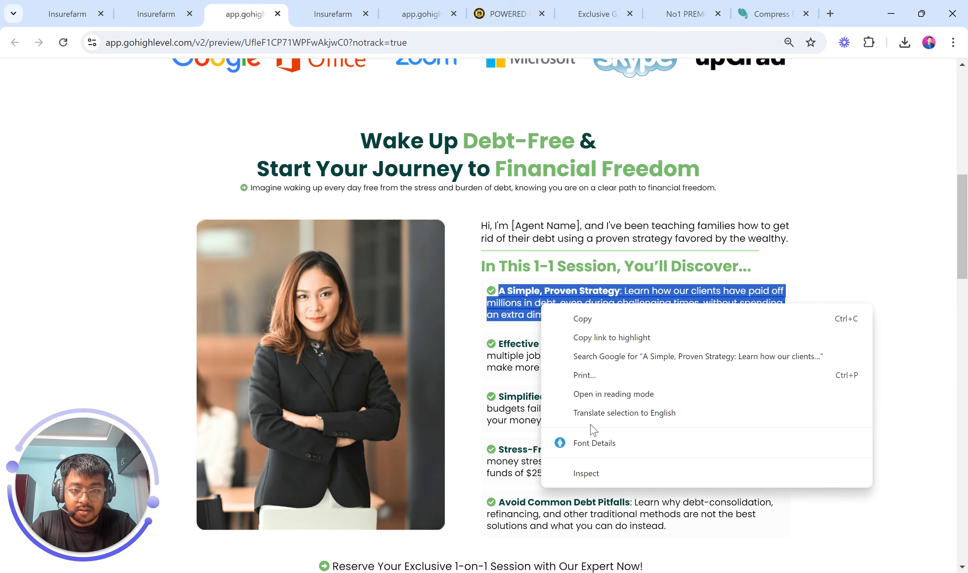
pyautogui.click(582, 444)
pyautogui.click(316, 4)
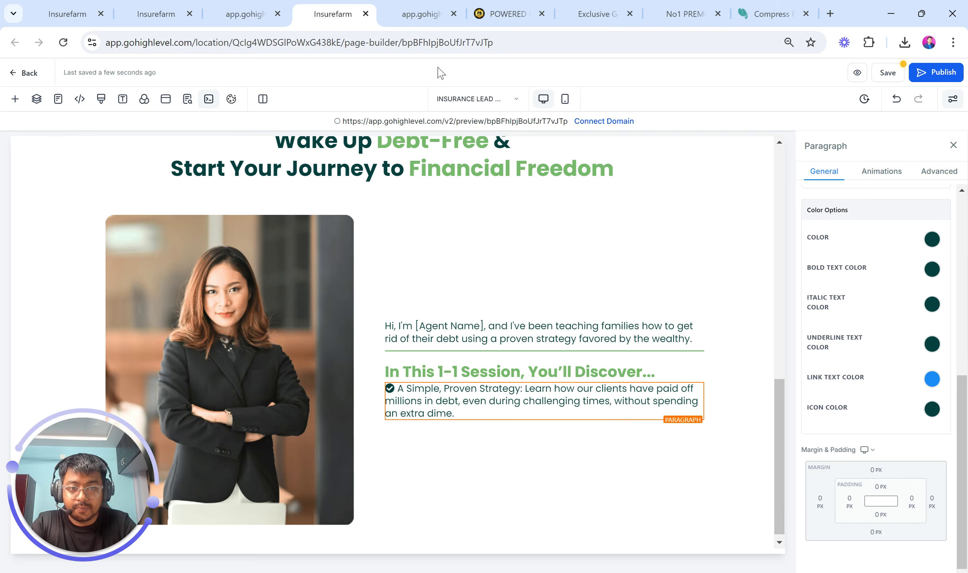
pyautogui.scroll(10, 931, 345)
pyautogui.write('17')
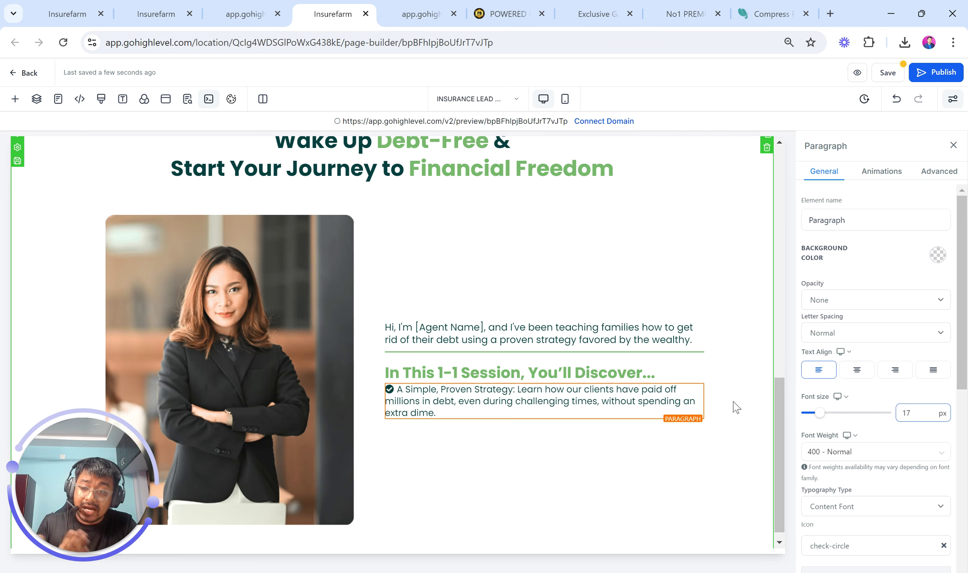
# Compare the spacing with the reference page and set the benefit paragraph's top margin to 10 px
pyautogui.scroll(-5, 880, 476)
pyautogui.click(878, 471)
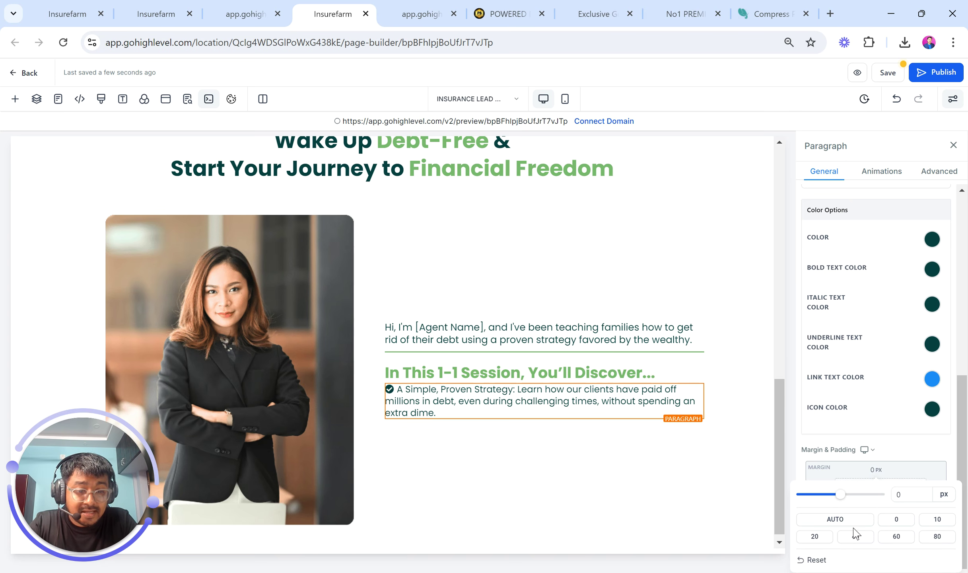
pyautogui.click(814, 537)
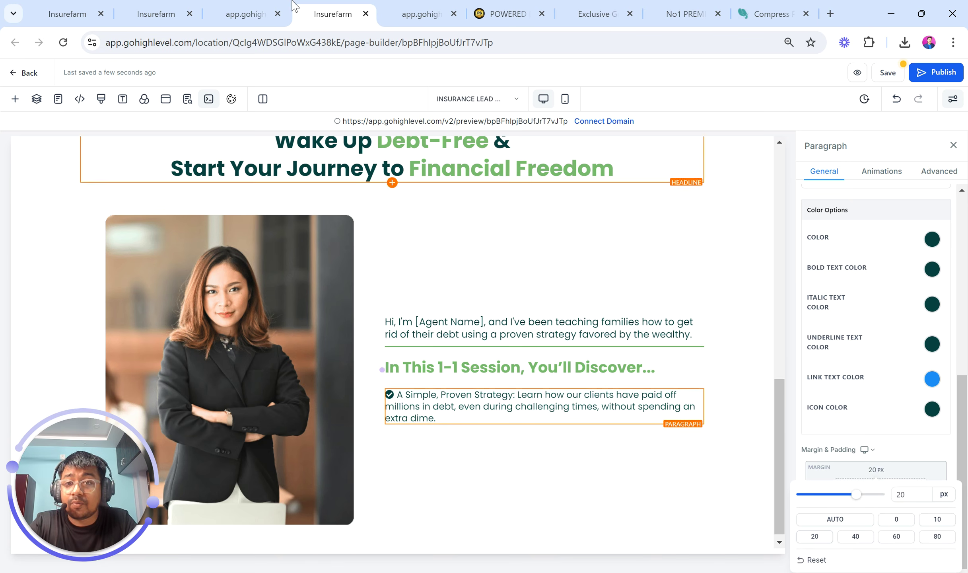
pyautogui.click(254, 14)
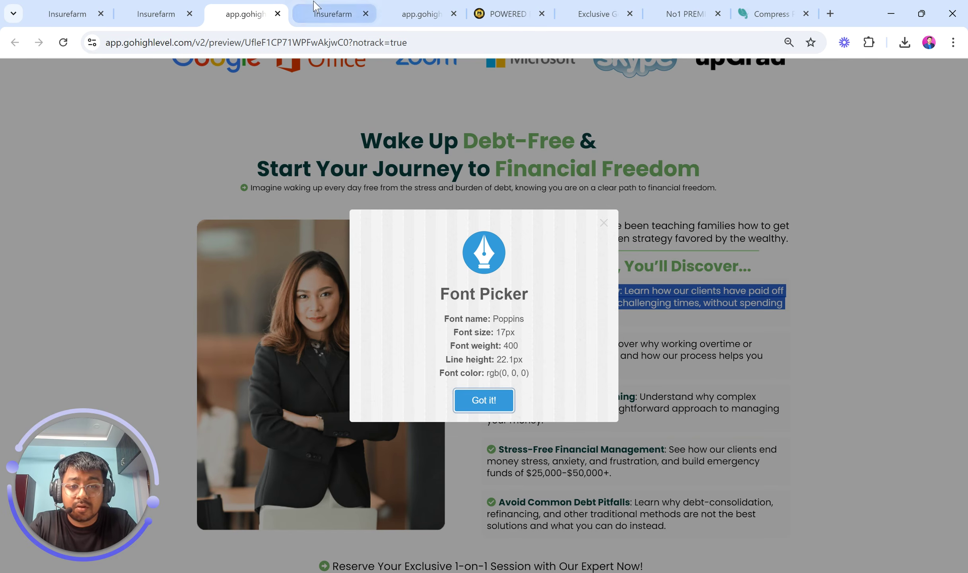
pyautogui.click(604, 223)
pyautogui.click(348, 14)
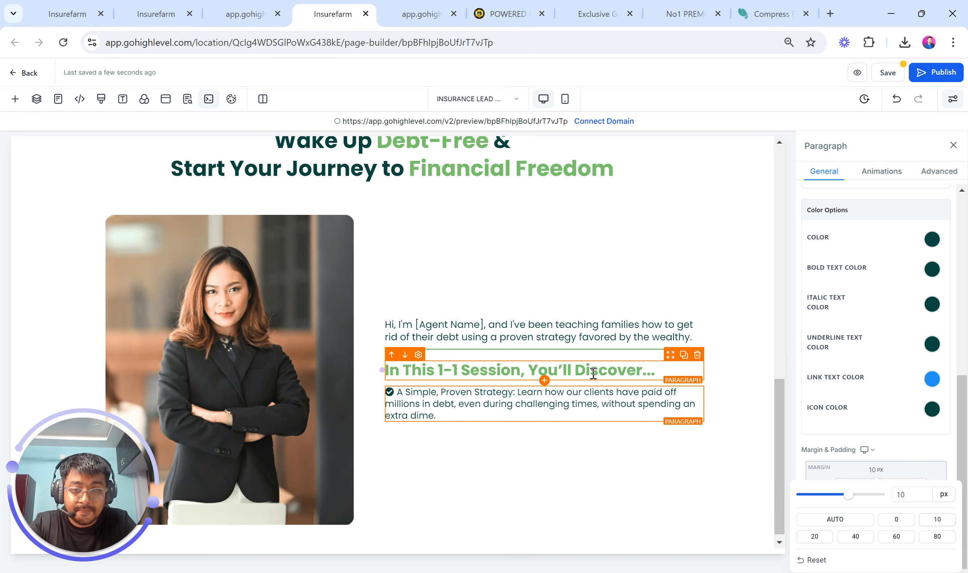
# Set the benefit paragraph's padding to 10 px on all four sides
pyautogui.click(431, 391)
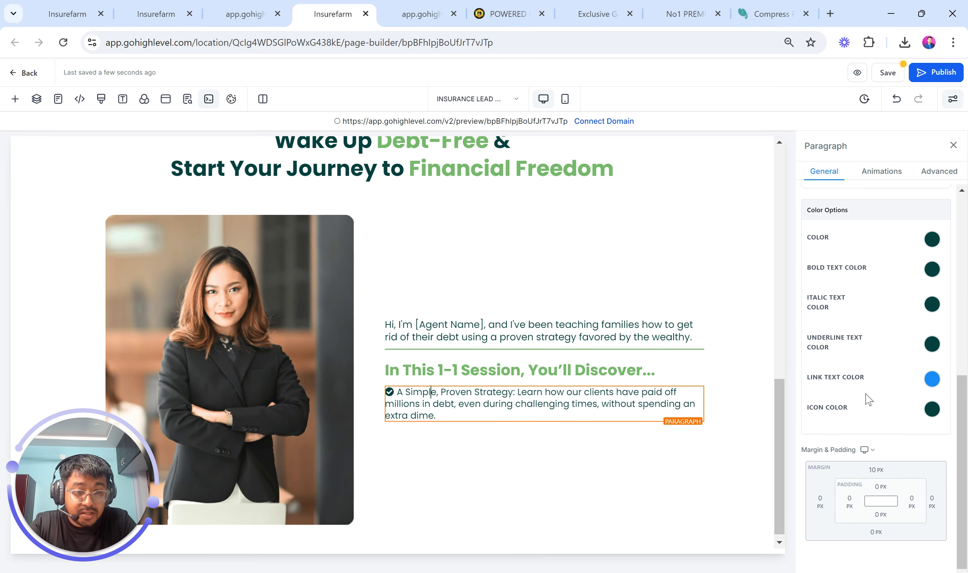
pyautogui.click(850, 501)
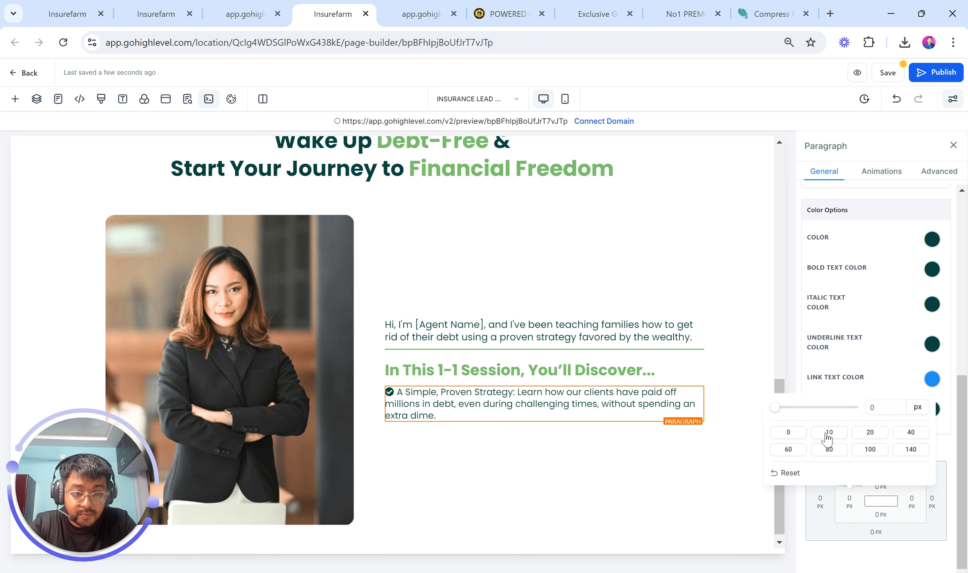
pyautogui.click(829, 432)
pyautogui.click(880, 515)
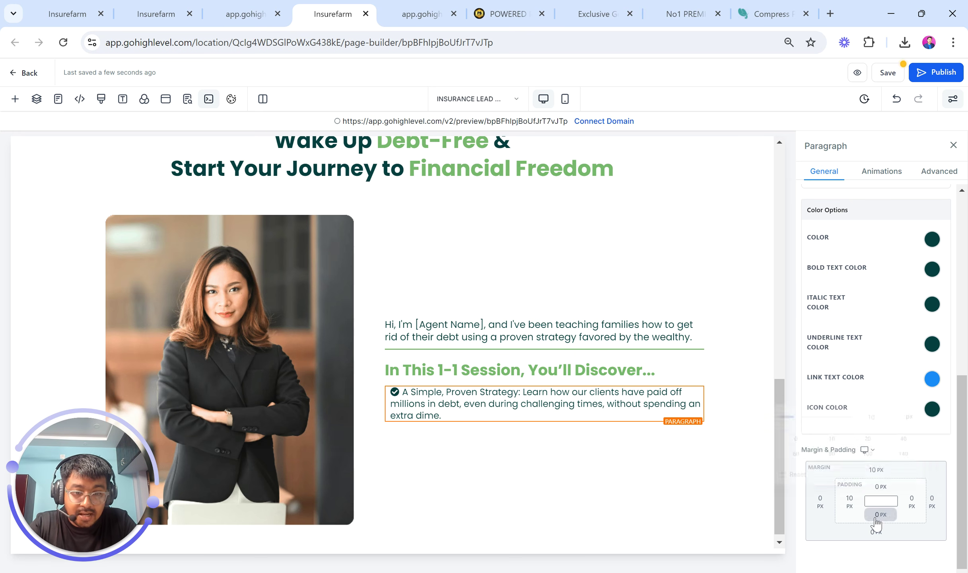
pyautogui.click(863, 452)
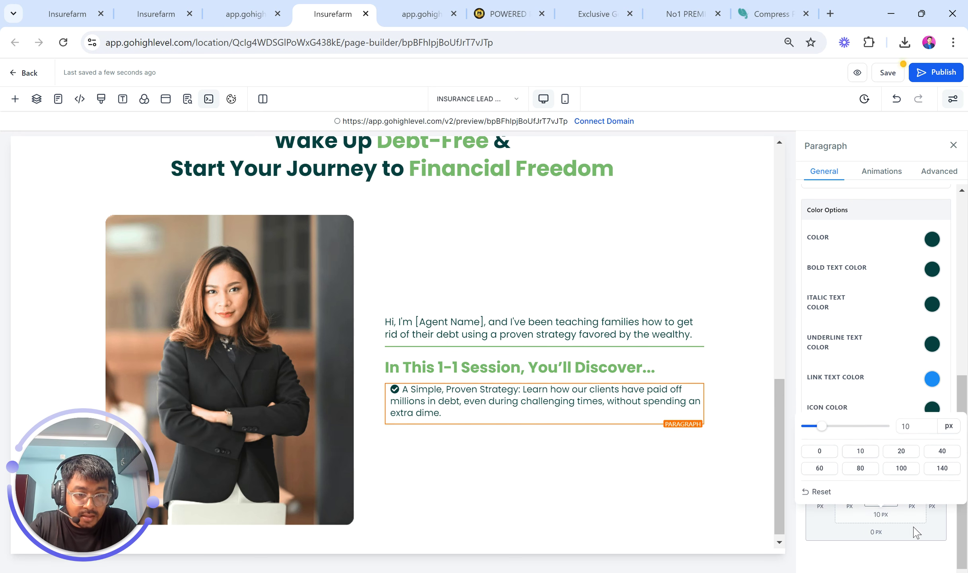
pyautogui.click(911, 500)
pyautogui.click(807, 434)
pyautogui.click(897, 541)
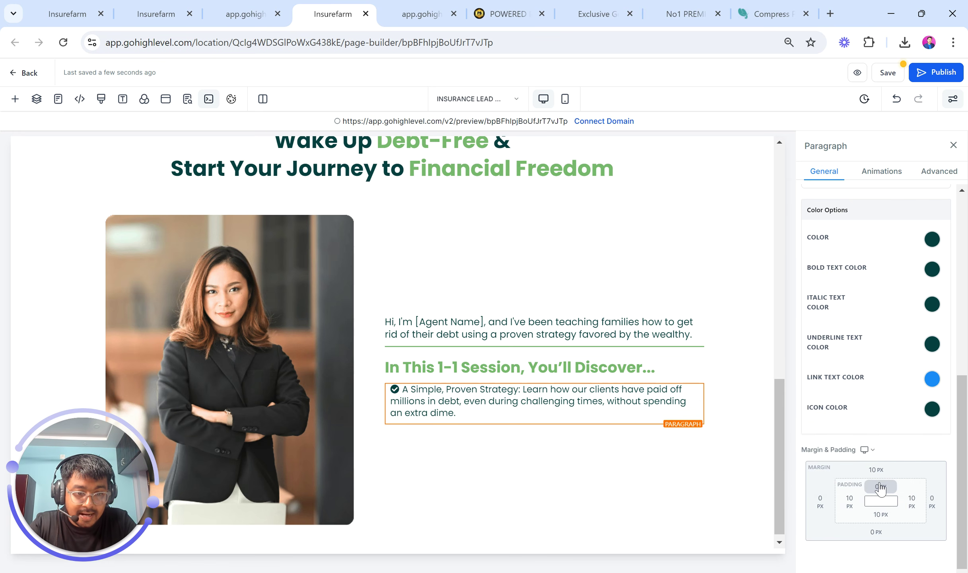
pyautogui.click(880, 486)
pyautogui.click(860, 424)
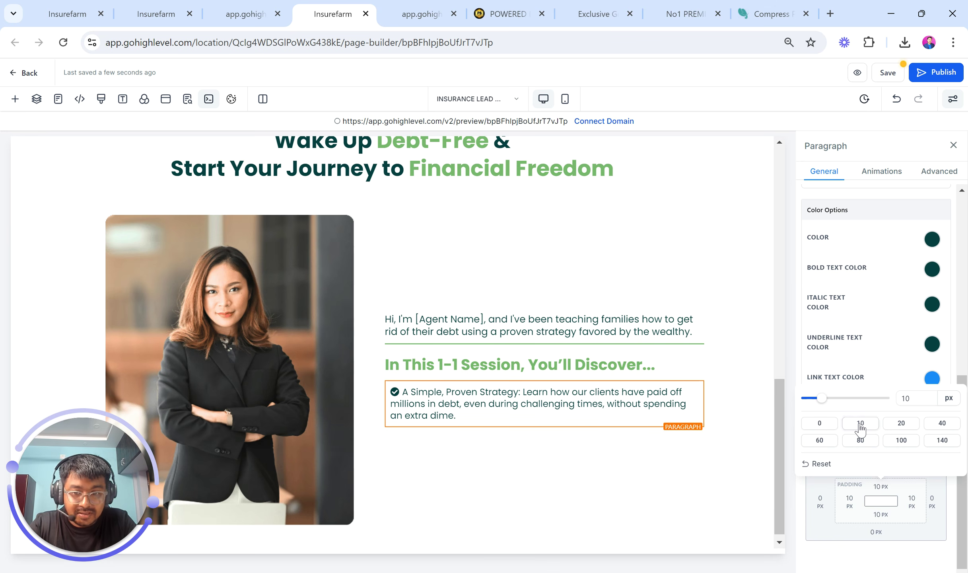
pyautogui.click(839, 564)
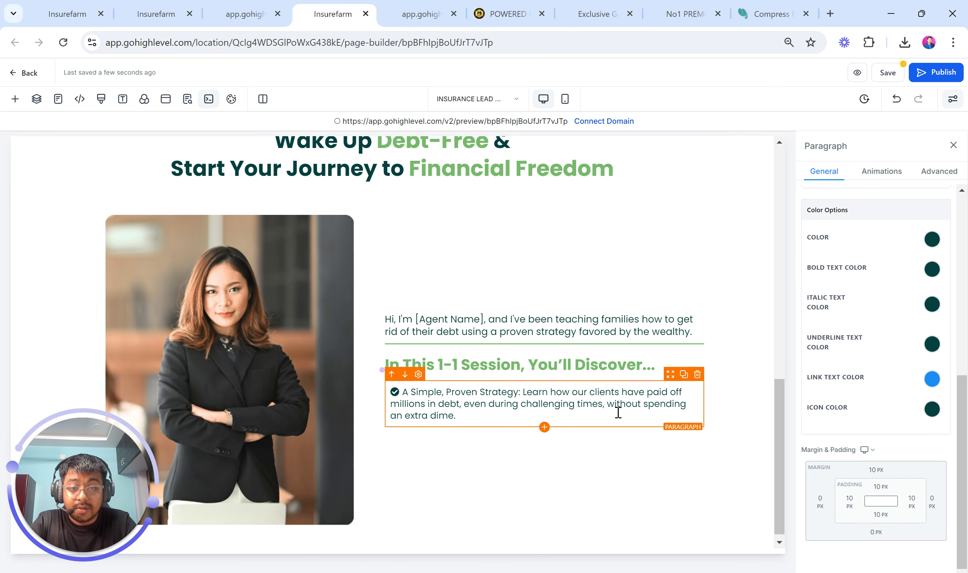
# Make the phrase "A Simple, Proven Strategy" bold in the benefit paragraph, as on the reference page
pyautogui.click(277, 4)
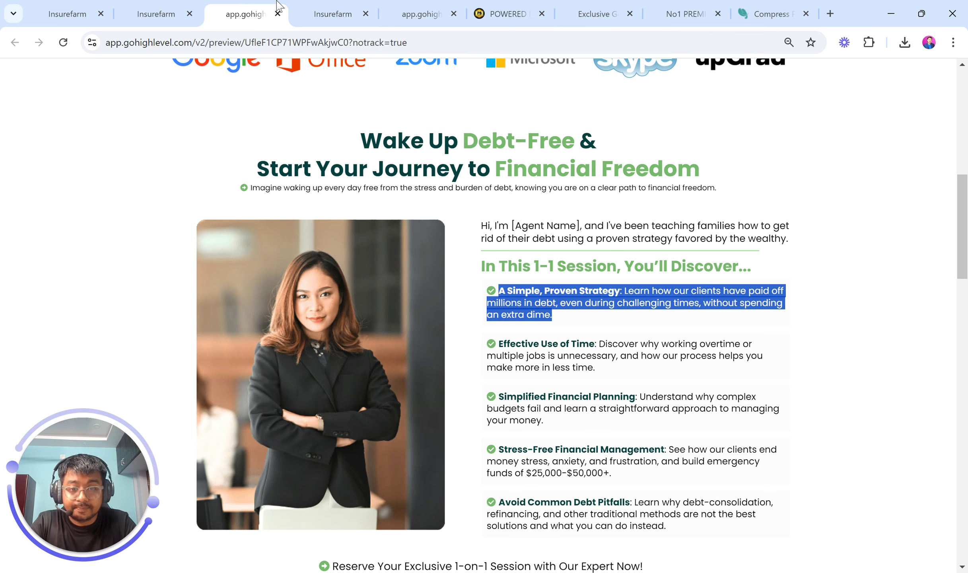
pyautogui.click(573, 332)
pyautogui.click(321, 9)
pyautogui.click(521, 392)
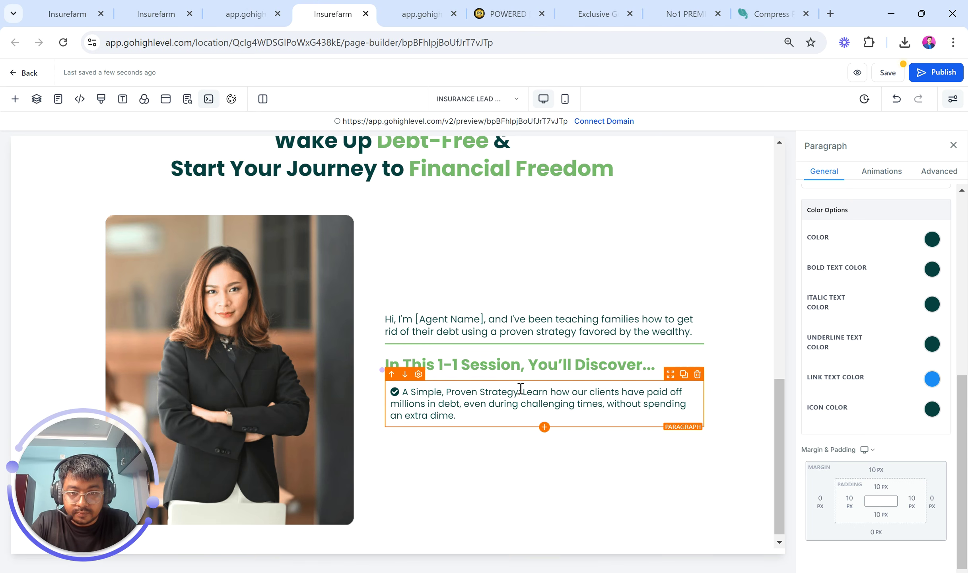
pyautogui.doubleClick(502, 391)
pyautogui.press('Left')
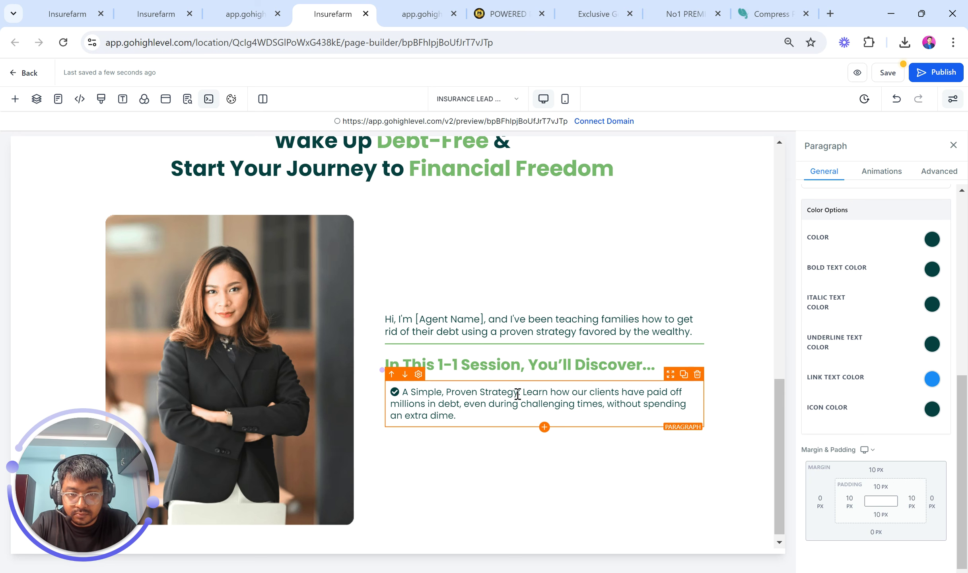
pyautogui.moveTo(519, 394); pyautogui.dragTo(403, 394)
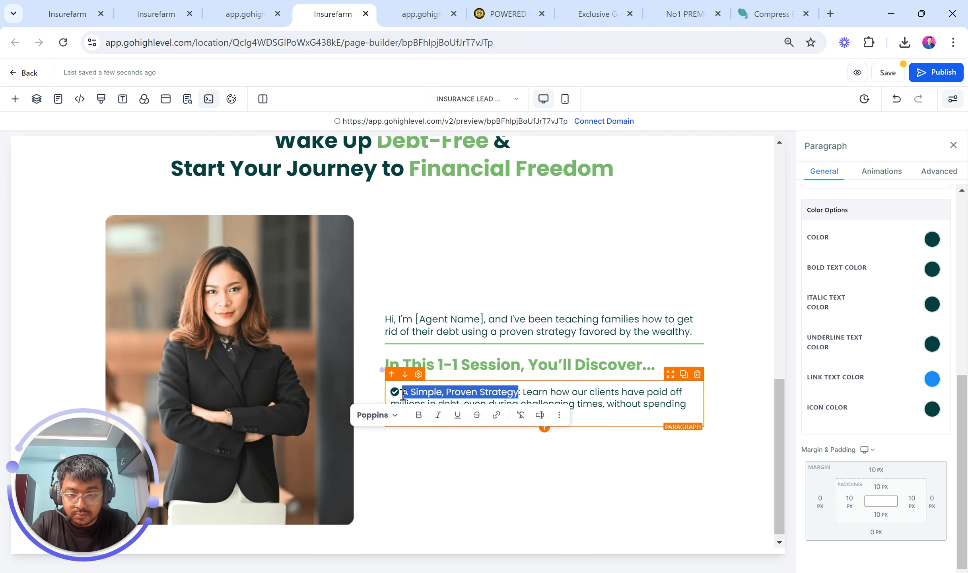
pyautogui.click(418, 416)
pyautogui.click(520, 394)
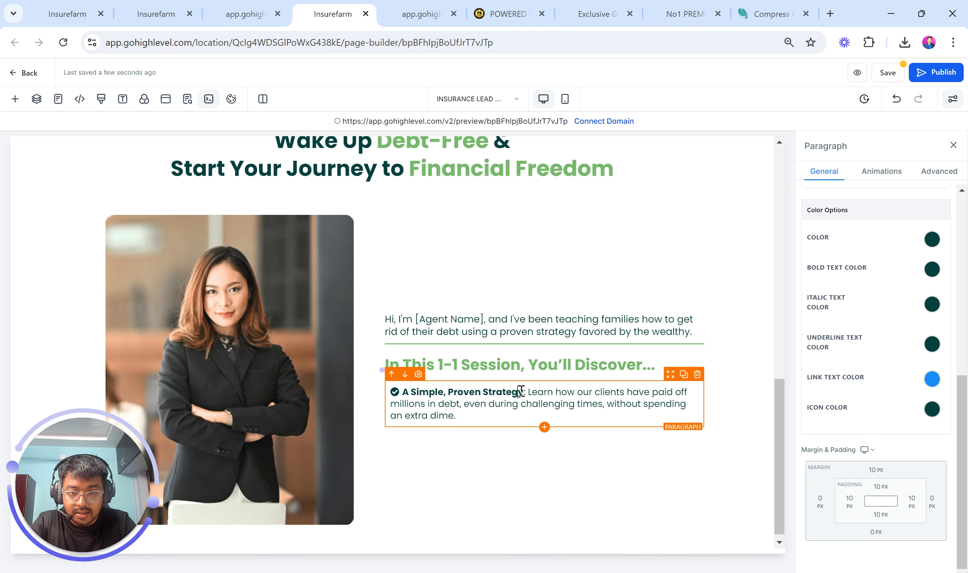
# Set the benefit paragraph's icon color to the custom light green
pyautogui.scroll(1, 938, 301)
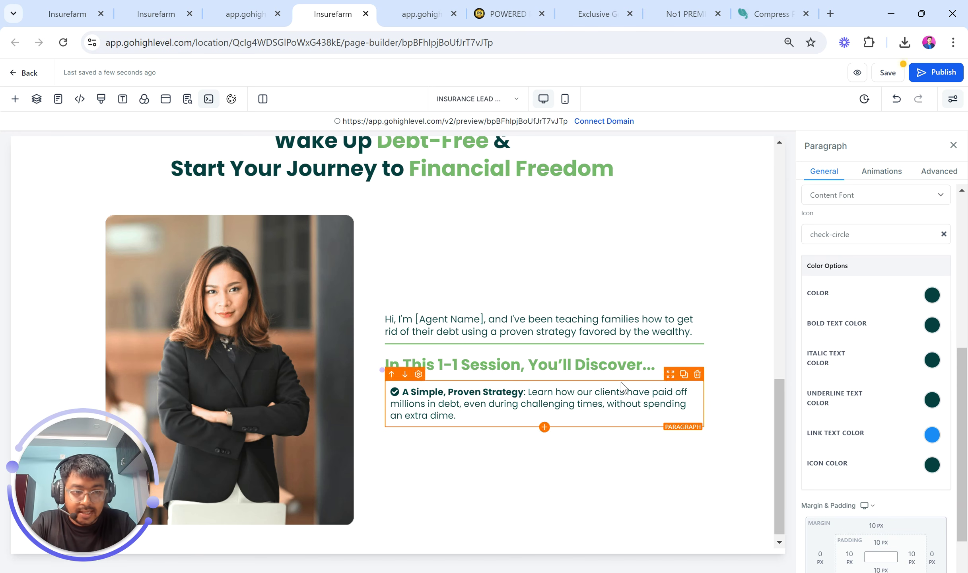
pyautogui.click(932, 465)
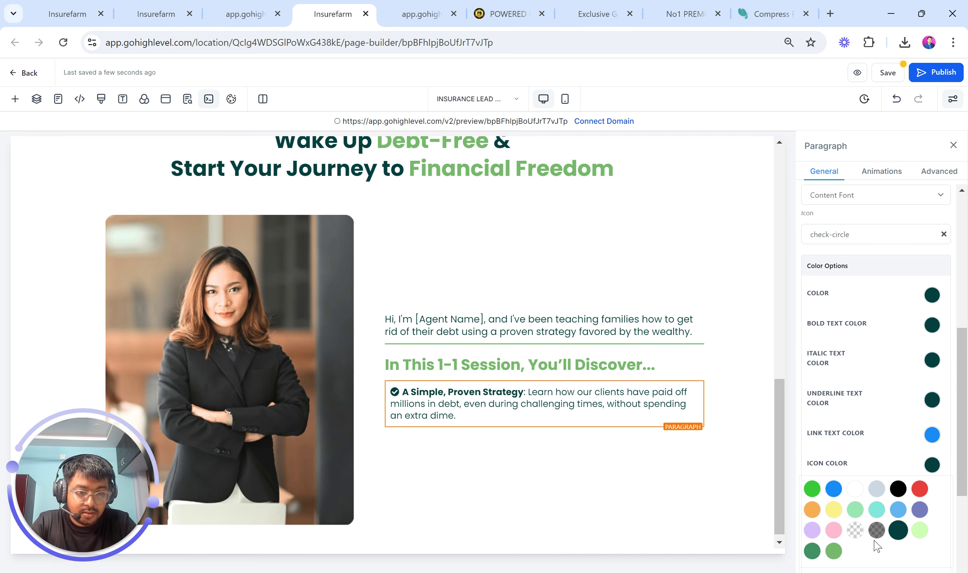
pyautogui.click(834, 551)
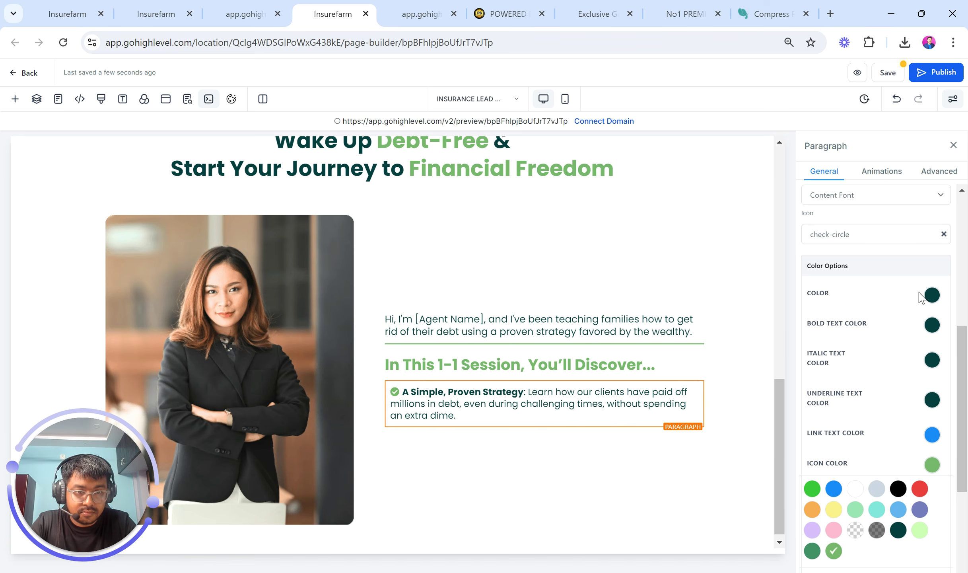
# Open the benefit paragraph's background color choices and sample the benefit card's background on the reference page with ColorPick Eyedropper
pyautogui.scroll(-4, 920, 343)
pyautogui.scroll(9, 867, 375)
pyautogui.scroll(-4, 868, 375)
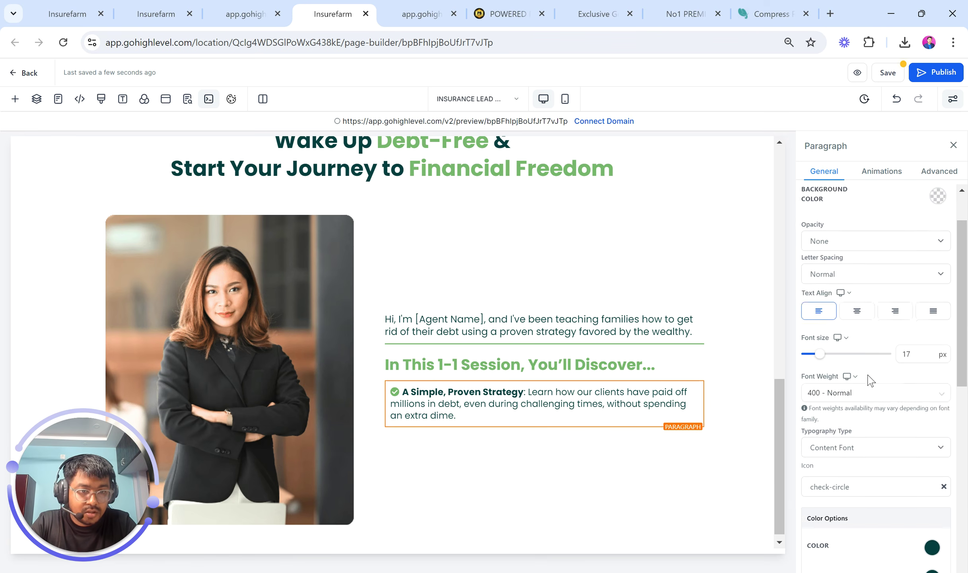
pyautogui.scroll(5, 870, 370)
pyautogui.click(938, 255)
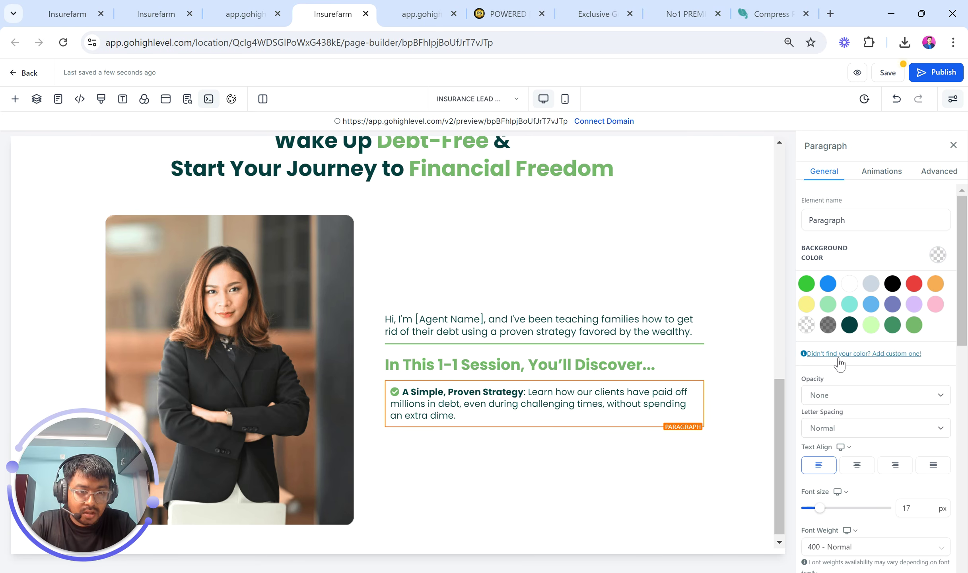
pyautogui.click(283, 23)
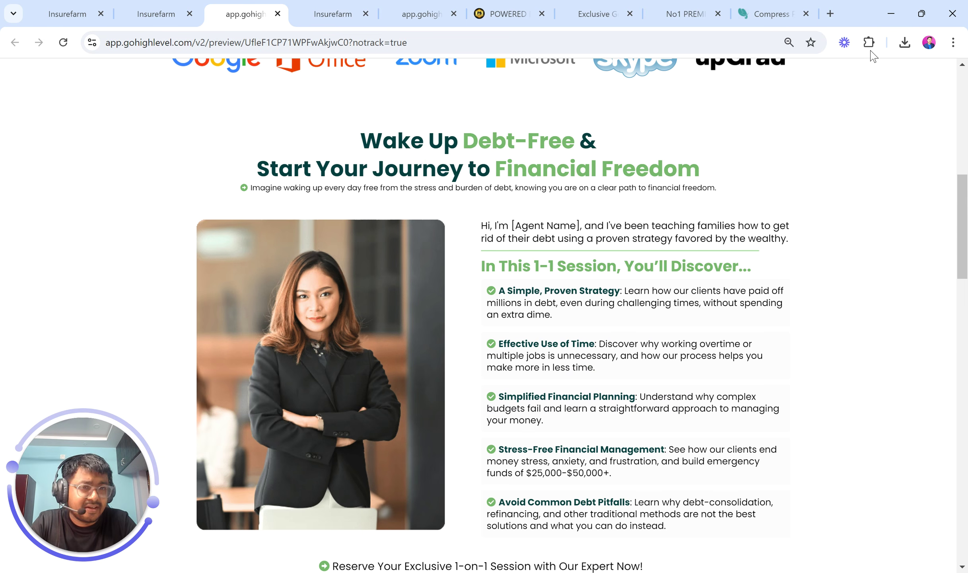
pyautogui.click(869, 41)
pyautogui.click(700, 155)
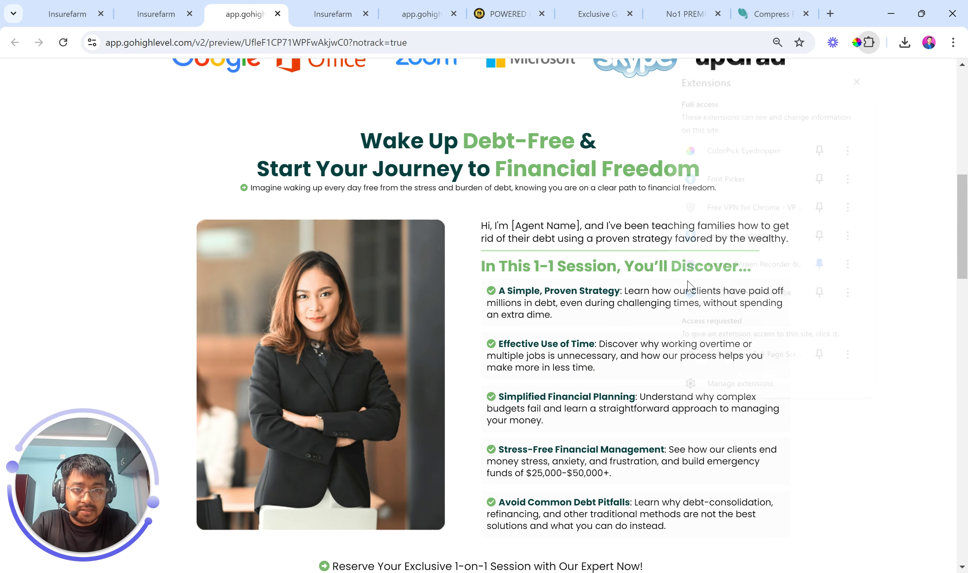
pyautogui.click(579, 317)
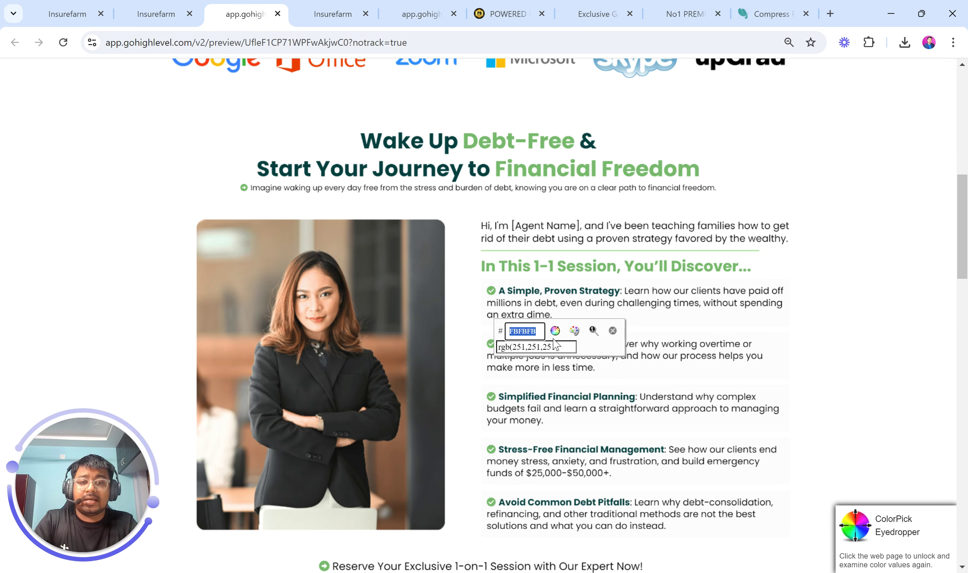
# Add the sampled #fbfbfb as a custom color and use it as the benefit paragraph's background color
pyautogui.click(515, 346)
pyautogui.click(612, 330)
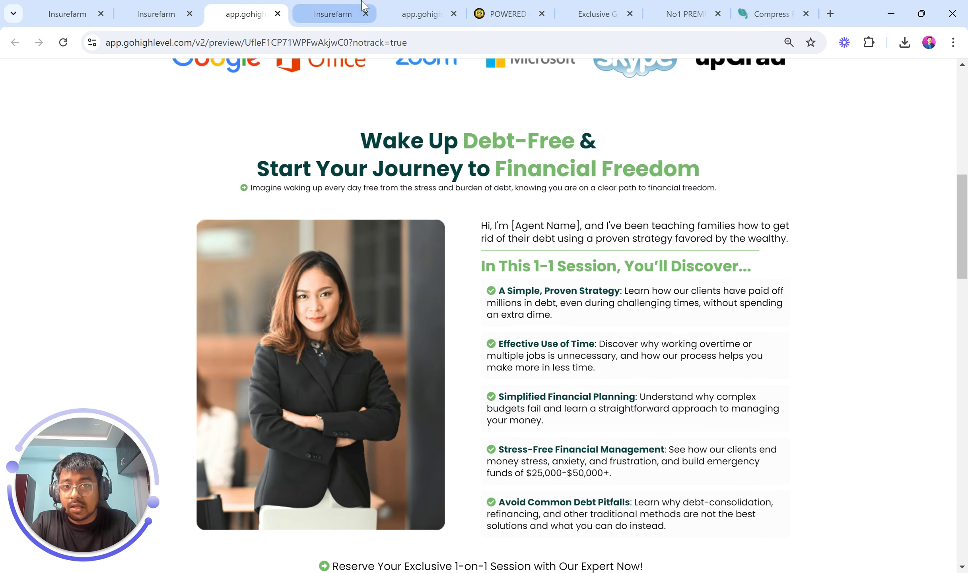
pyautogui.click(333, 13)
pyautogui.click(881, 354)
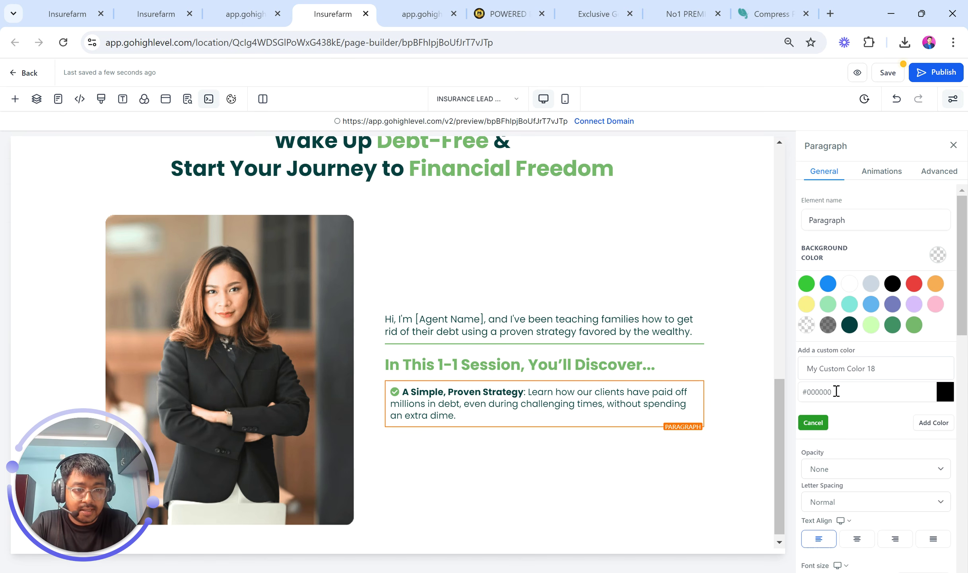
pyautogui.tripleClick(828, 392)
pyautogui.write('#fbfbfb')
pyautogui.click(934, 423)
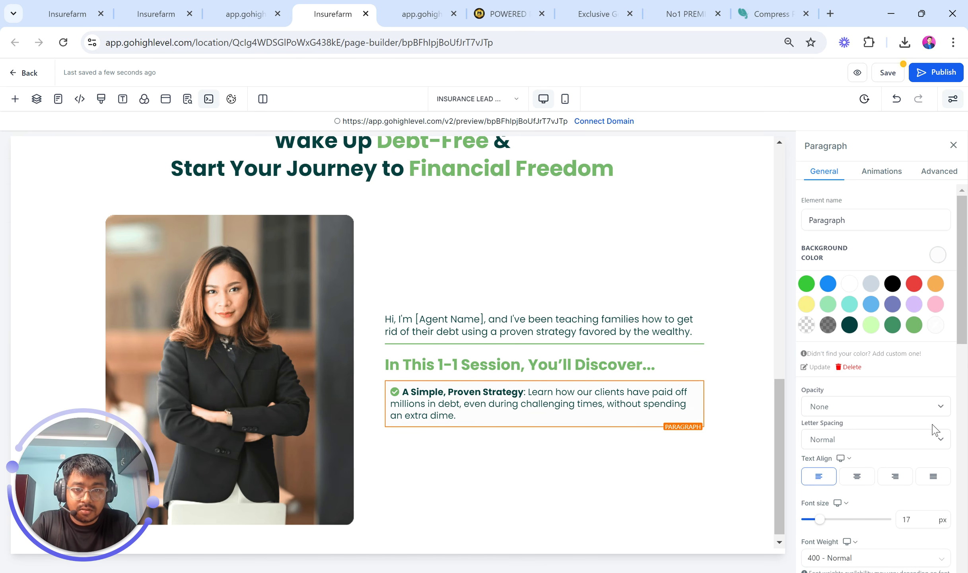
pyautogui.click(660, 475)
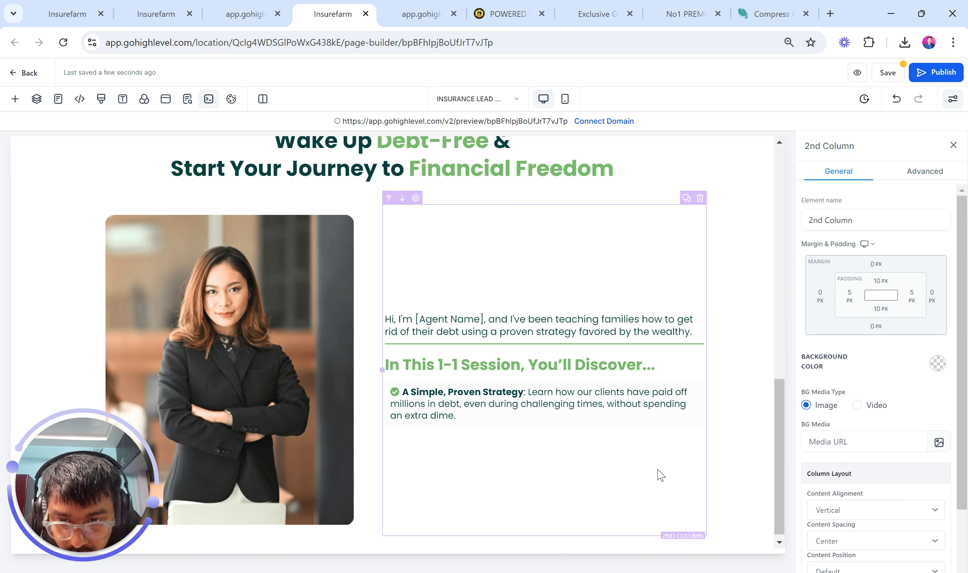
# Give the "A Simple, Proven Strategy" benefit paragraph a full border with a width of 1px
pyautogui.click(686, 417)
pyautogui.click(931, 174)
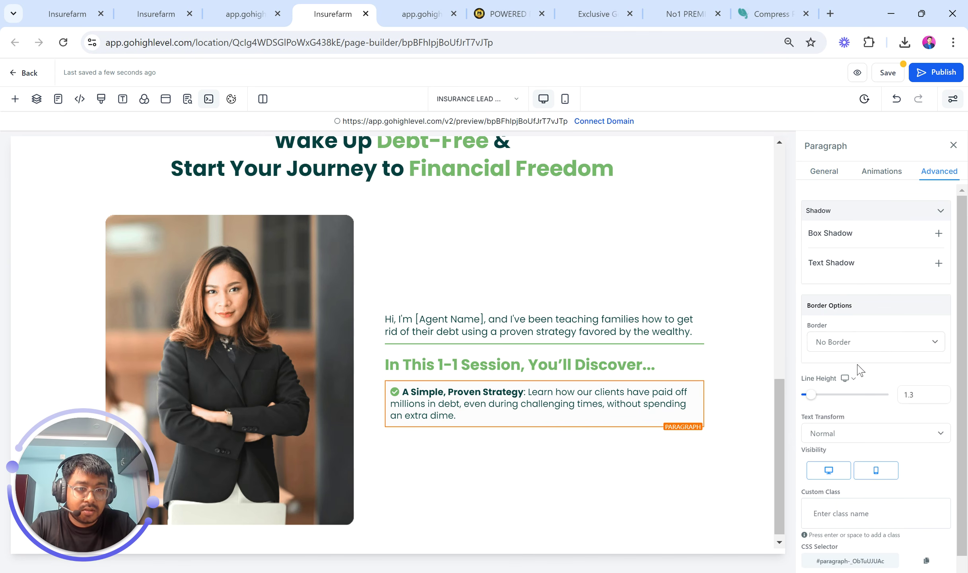
pyautogui.click(846, 346)
pyautogui.click(846, 368)
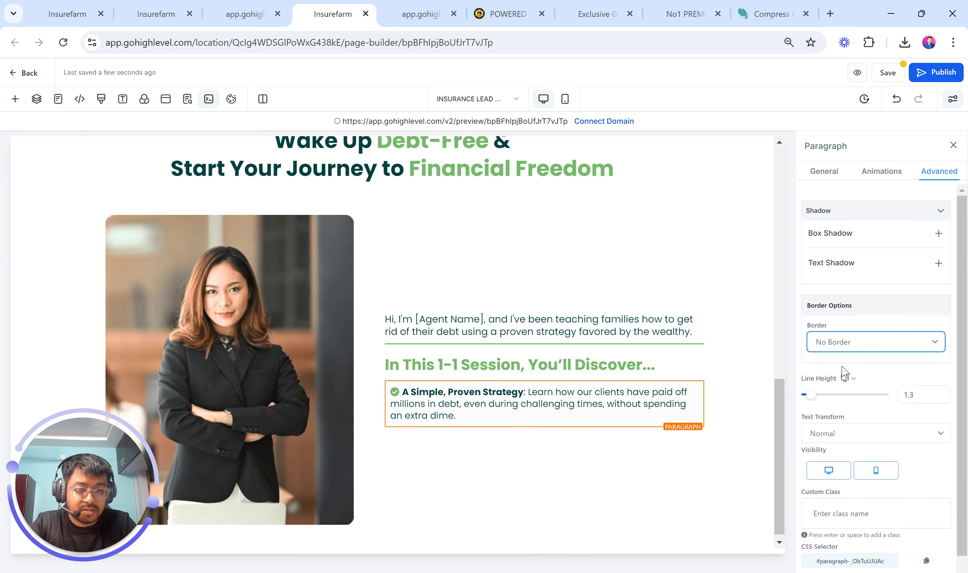
pyautogui.click(843, 404)
pyautogui.click(834, 421)
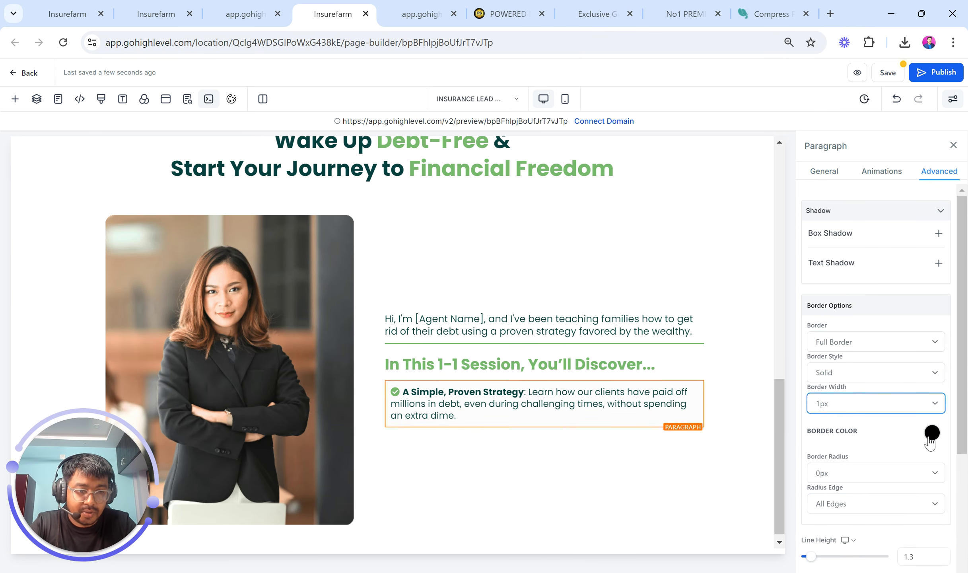
# Set the benefit paragraph's border color to light gray and its border radius to 5px on all edges
pyautogui.click(932, 433)
pyautogui.click(876, 459)
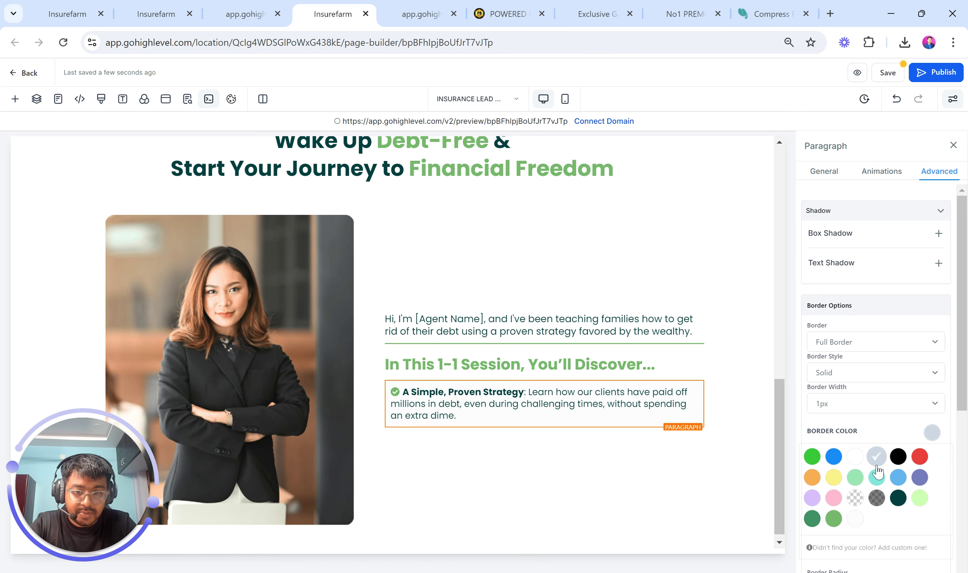
pyautogui.scroll(-3, 849, 497)
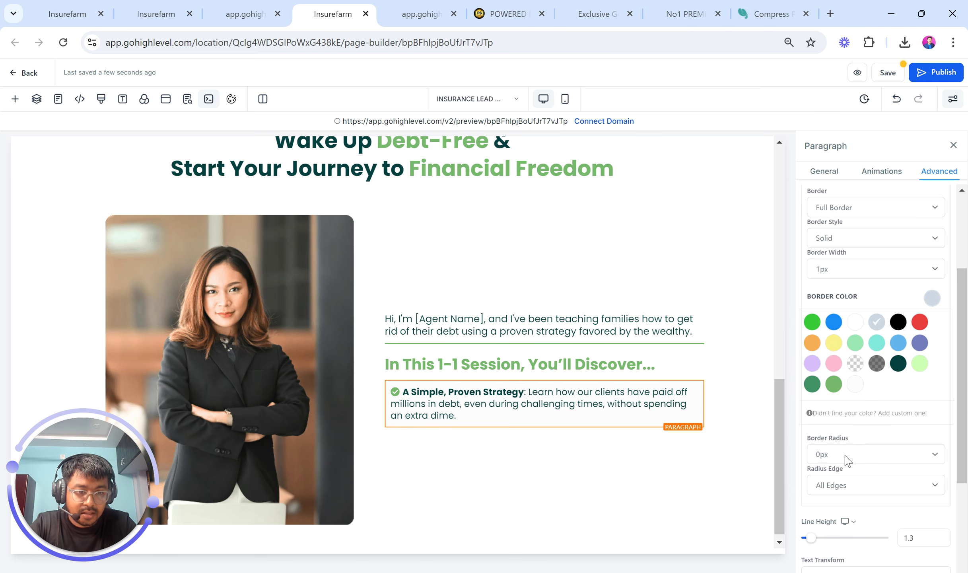
pyautogui.click(846, 457)
pyautogui.click(822, 347)
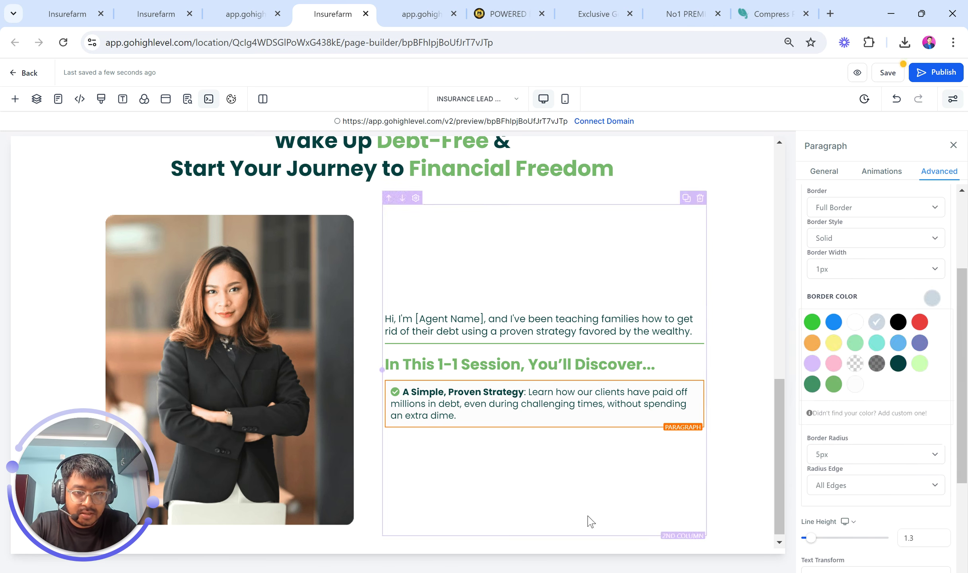
# Duplicate the styled benefit paragraph four times so that the column holds five identical benefit cards
pyautogui.click(590, 520)
pyautogui.click(275, 522)
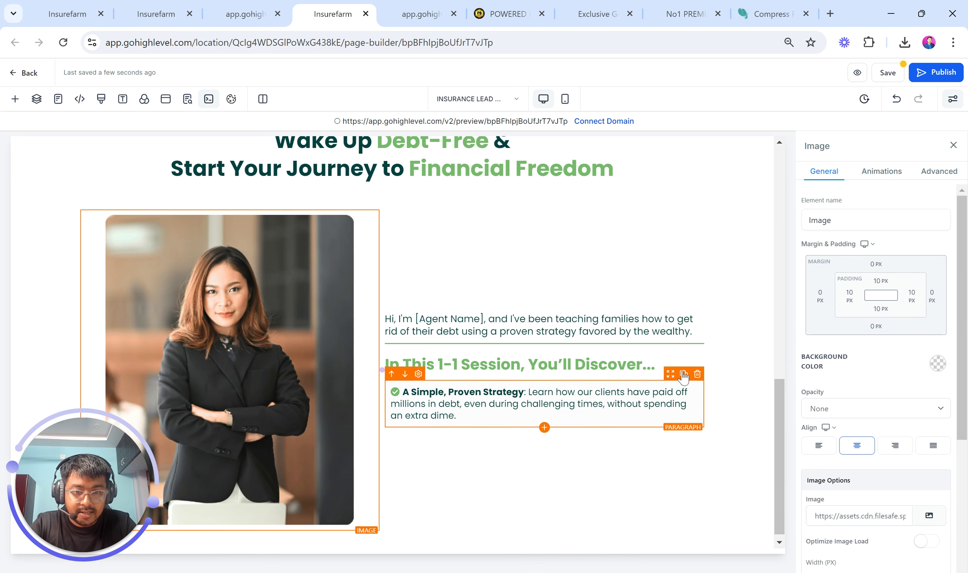
pyautogui.click(683, 374)
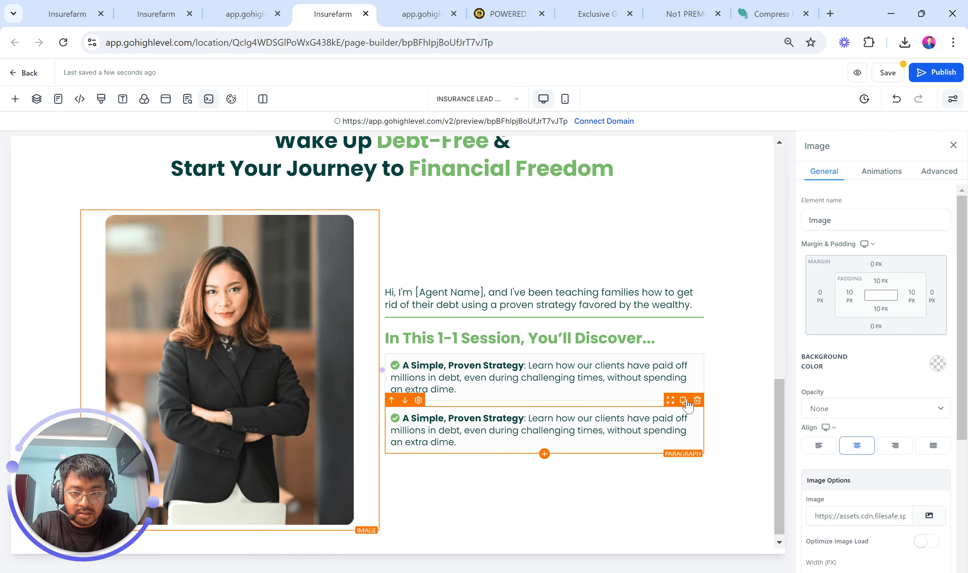
pyautogui.click(686, 400)
pyautogui.click(683, 374)
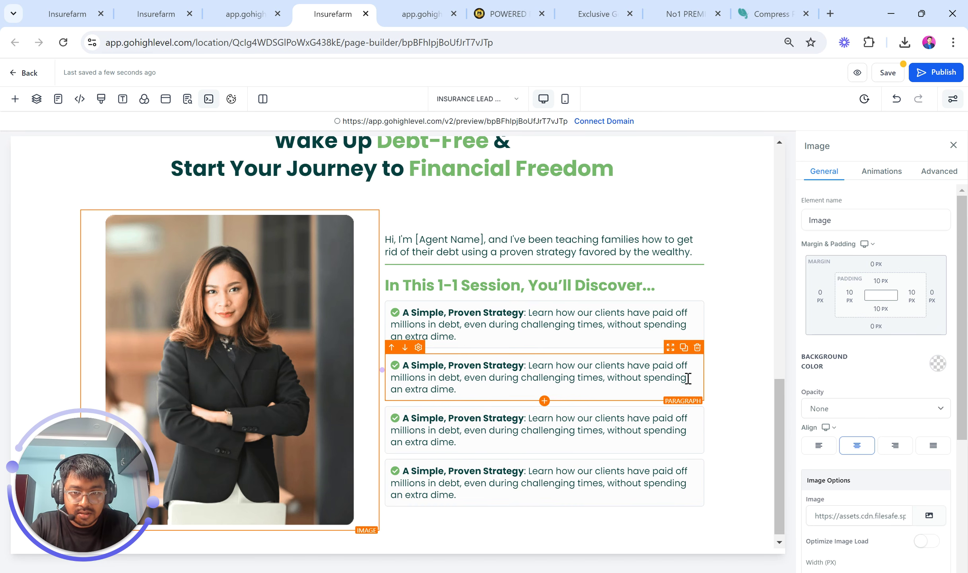
pyautogui.click(684, 346)
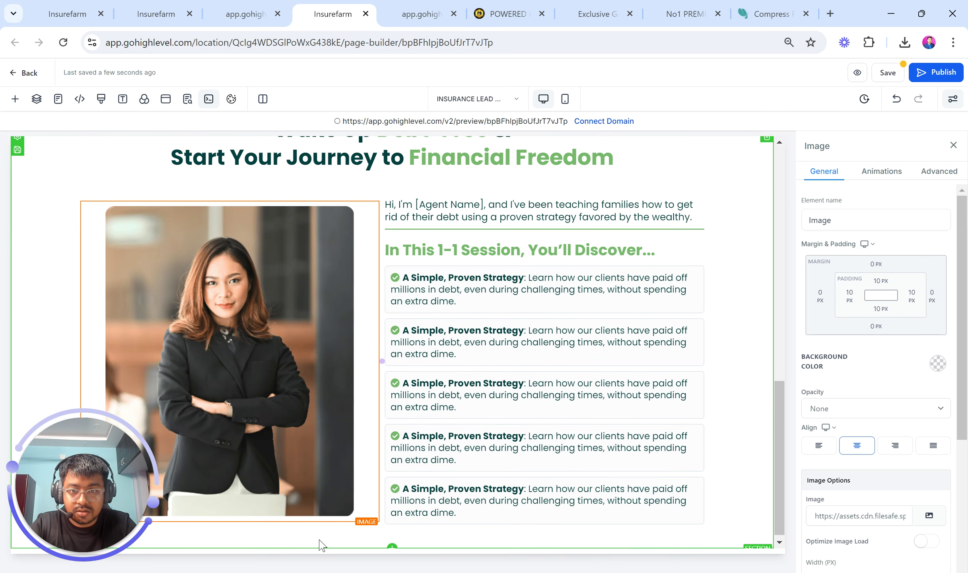
pyautogui.click(749, 441)
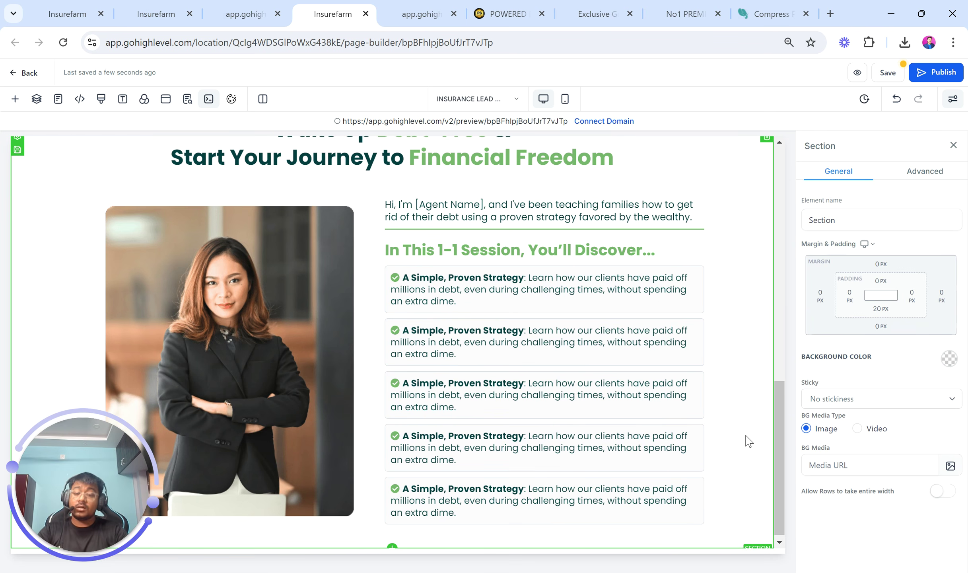
# Replace the second card's text with the reference page's "Effective Use of Time" benefit on the icon's line, and make that phrase bold
pyautogui.click(273, 5)
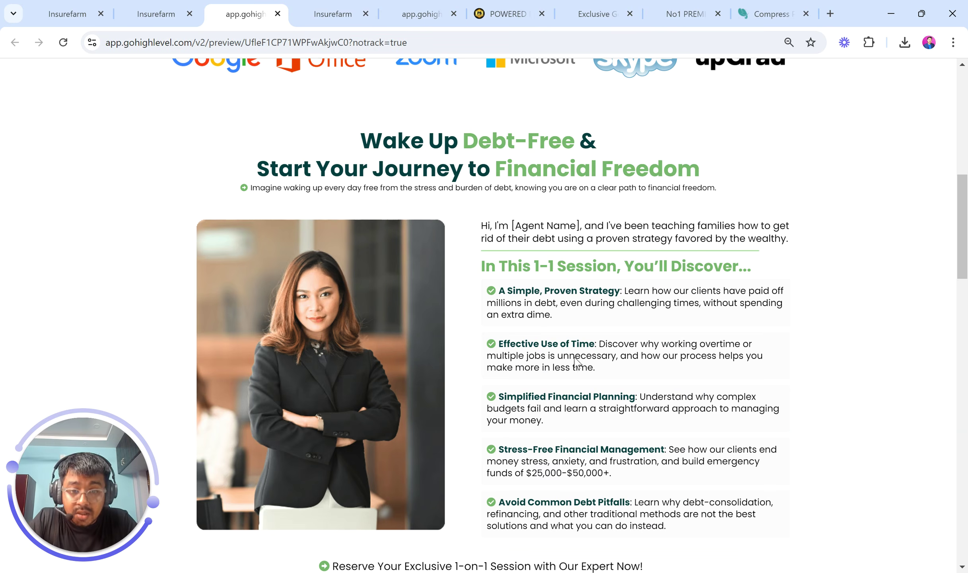
pyautogui.moveTo(601, 371); pyautogui.dragTo(497, 339)
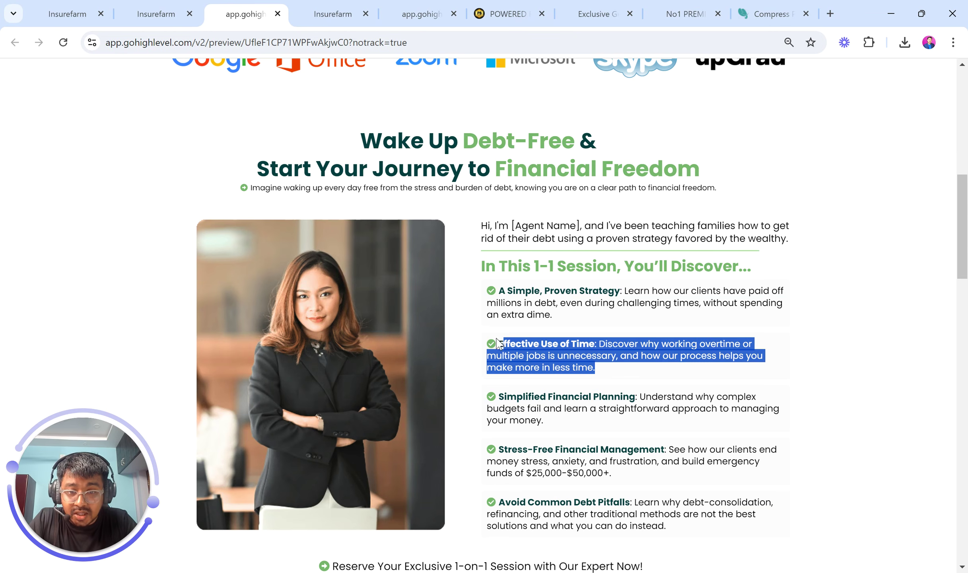
pyautogui.click(320, 5)
pyautogui.hotkey('ctrl', 'a')
pyautogui.write('Effective Use of Time: Discover why working overtime or multiple jobs is unnecessary, and how our process helps you make more in less time.')
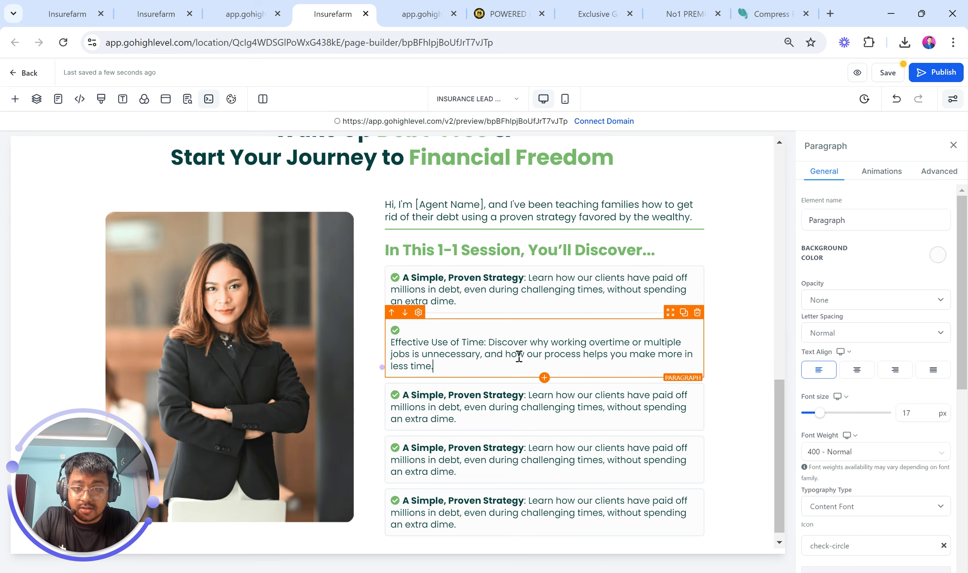
pyautogui.click(392, 343)
pyautogui.press('BackSpace')
pyautogui.moveTo(497, 330)
pyautogui.mouseDown()
pyautogui.moveTo(403, 330)
pyautogui.moveTo(496, 332)
pyautogui.mouseUp()
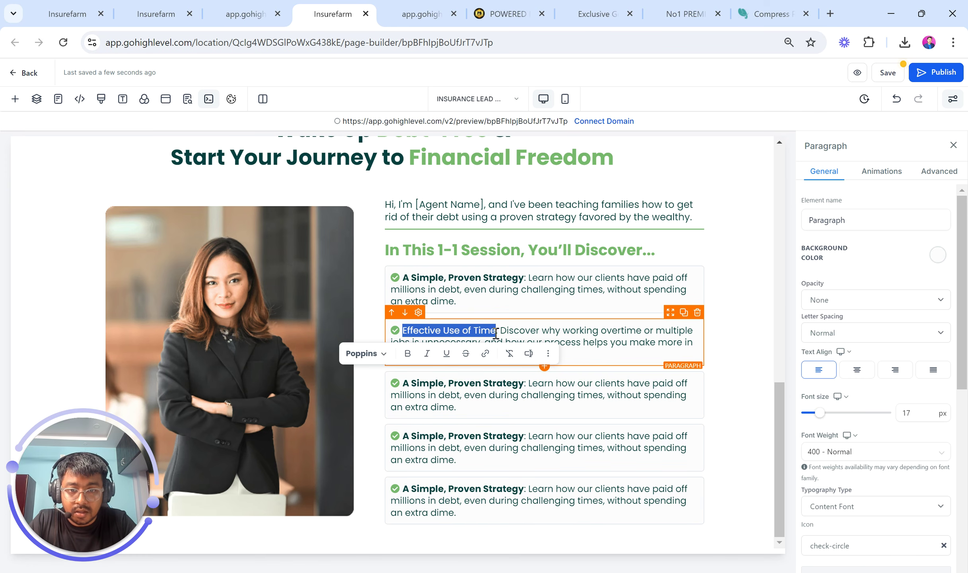
pyautogui.click(407, 352)
pyautogui.click(510, 304)
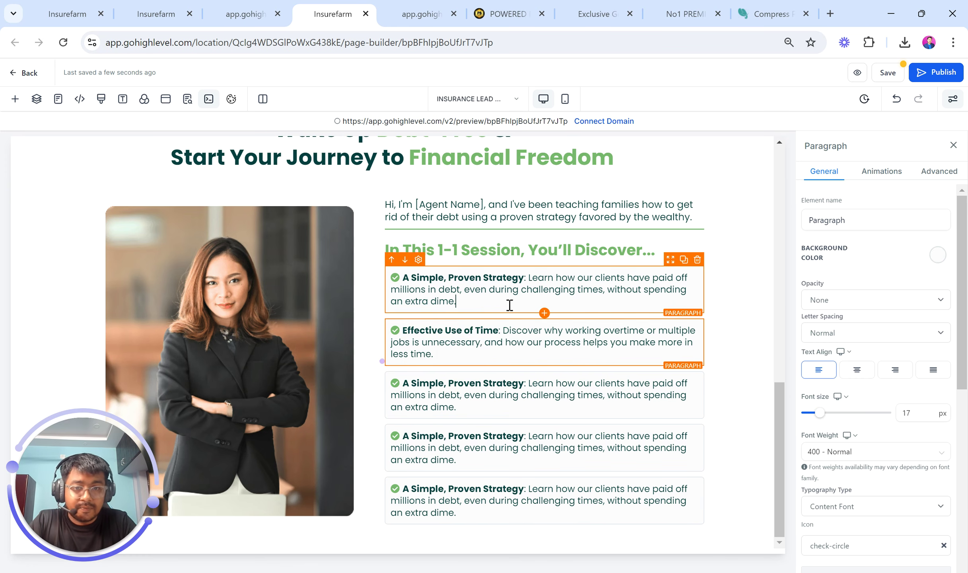
# Replace the third card's text with the reference page's "Simplified Financial Planning" benefit on the icon's line, and make that phrase bold
pyautogui.click(251, 16)
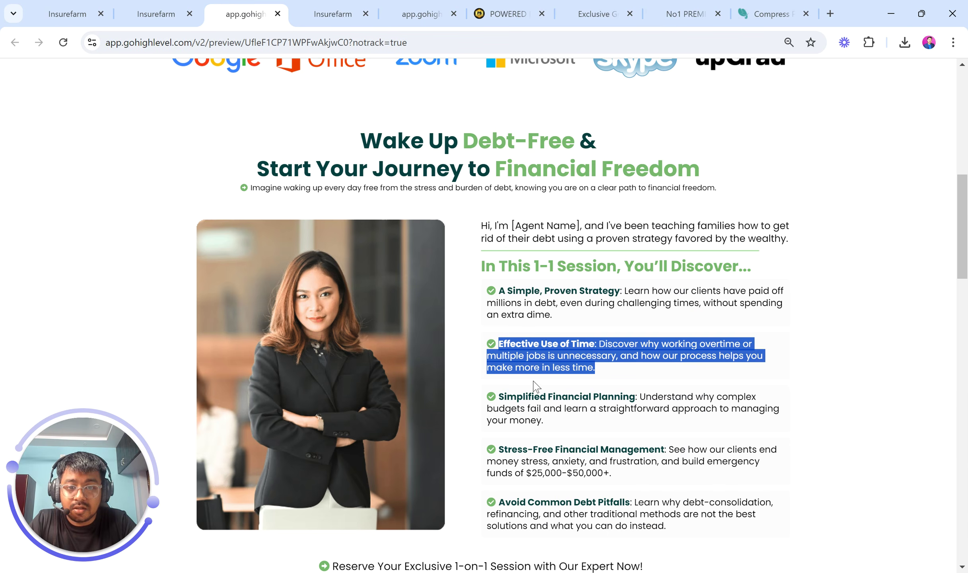
pyautogui.moveTo(500, 397); pyautogui.dragTo(544, 420)
pyautogui.hotkey('ctrl', 'c')
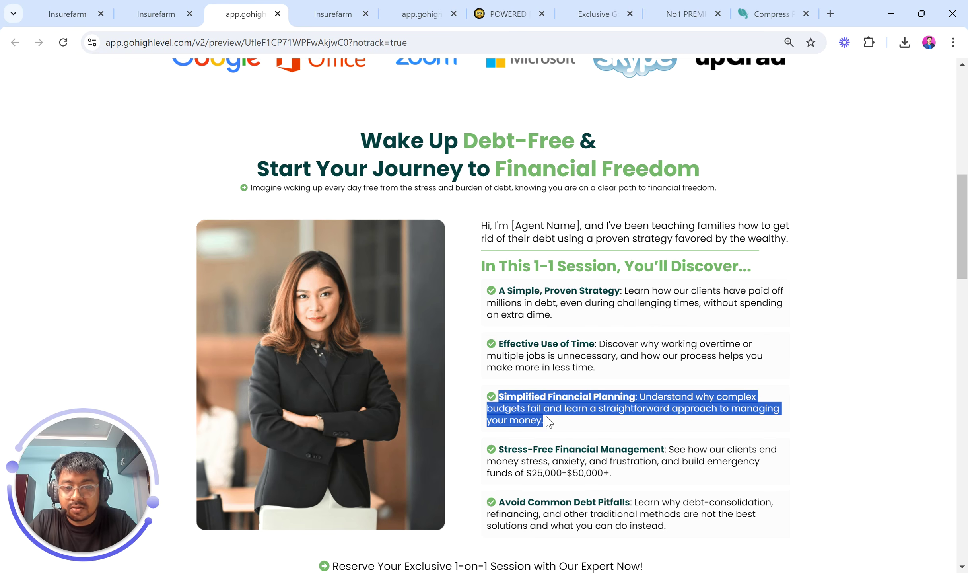
pyautogui.click(338, 13)
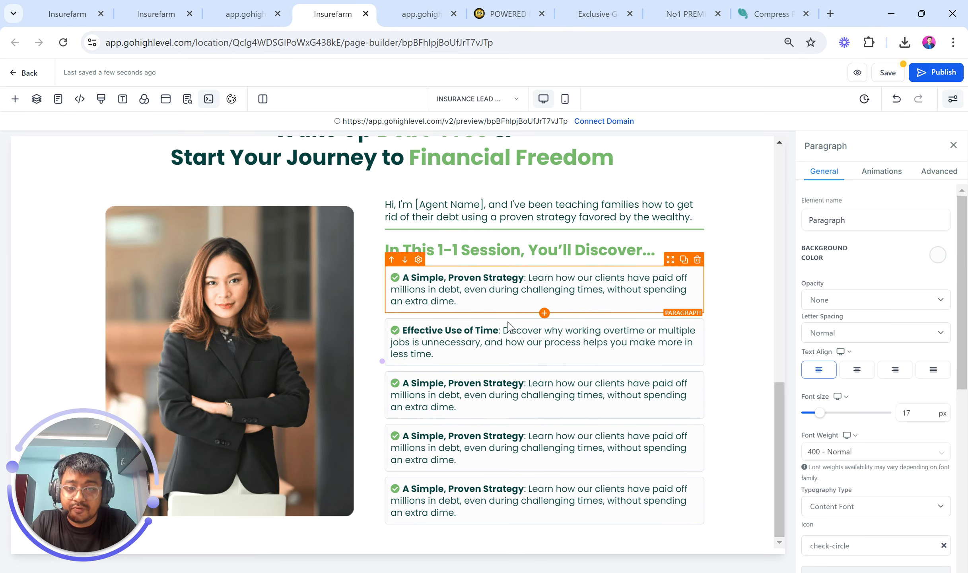
pyautogui.hotkey('ctrl', 'a')
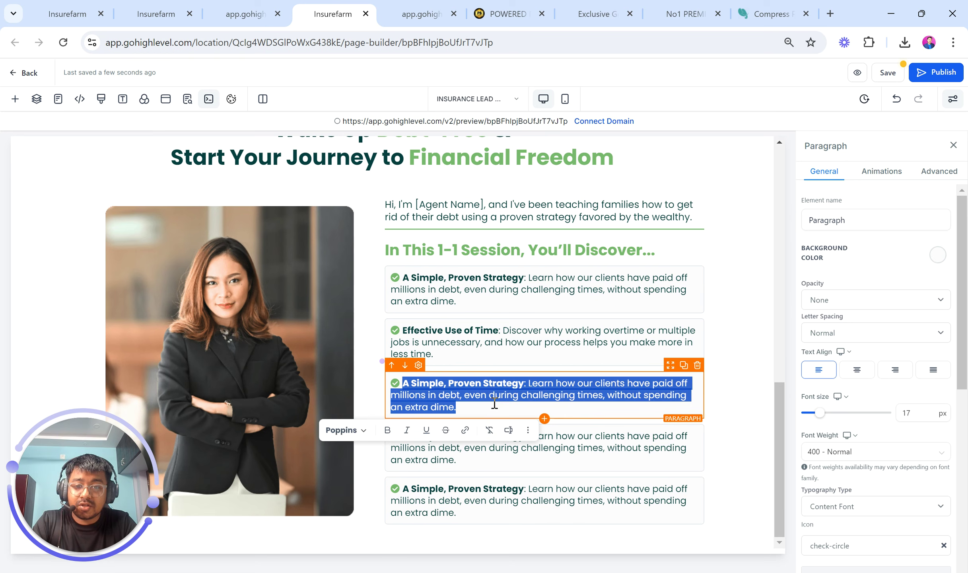
pyautogui.hotkey('ctrl', 'v')
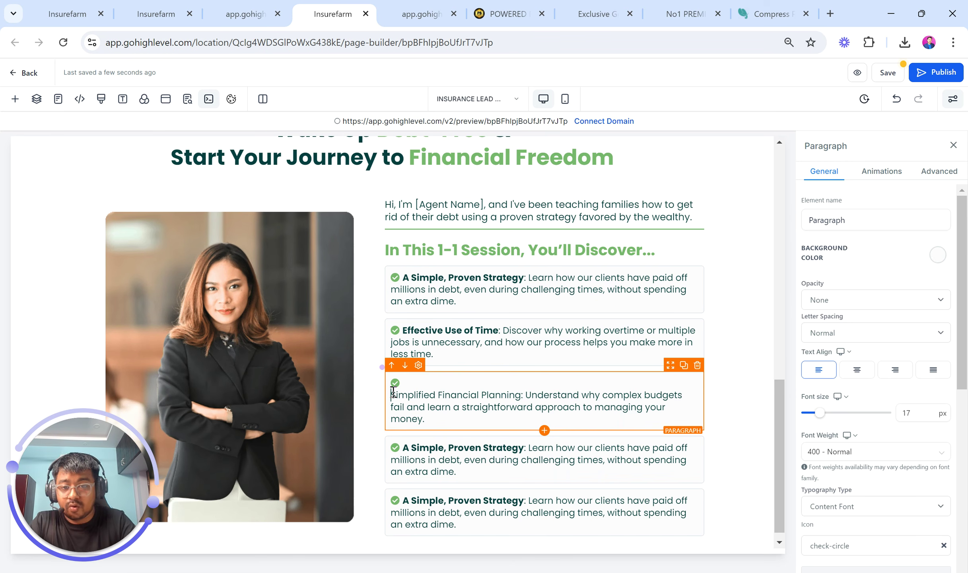
pyautogui.press('BackSpace')
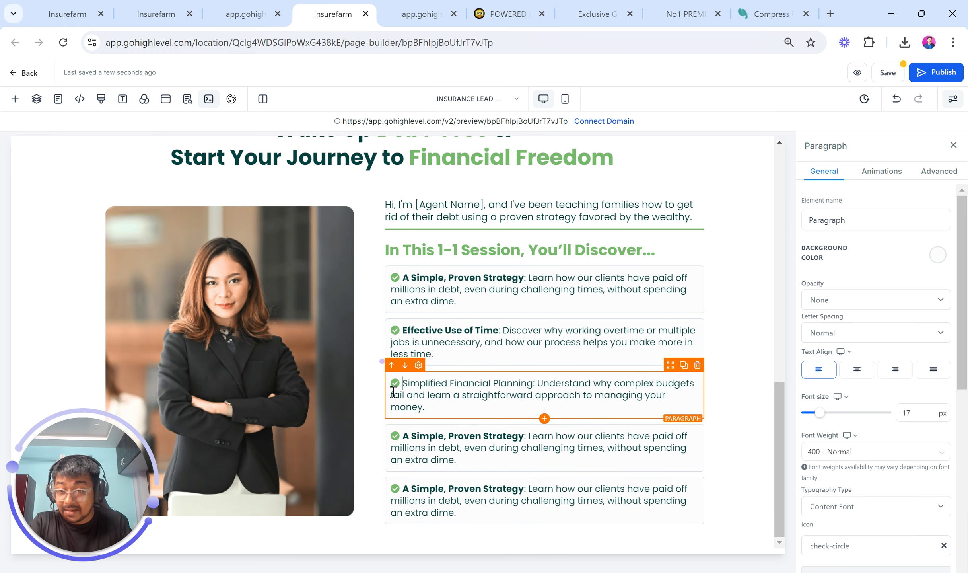
pyautogui.moveTo(534, 384); pyautogui.dragTo(402, 385)
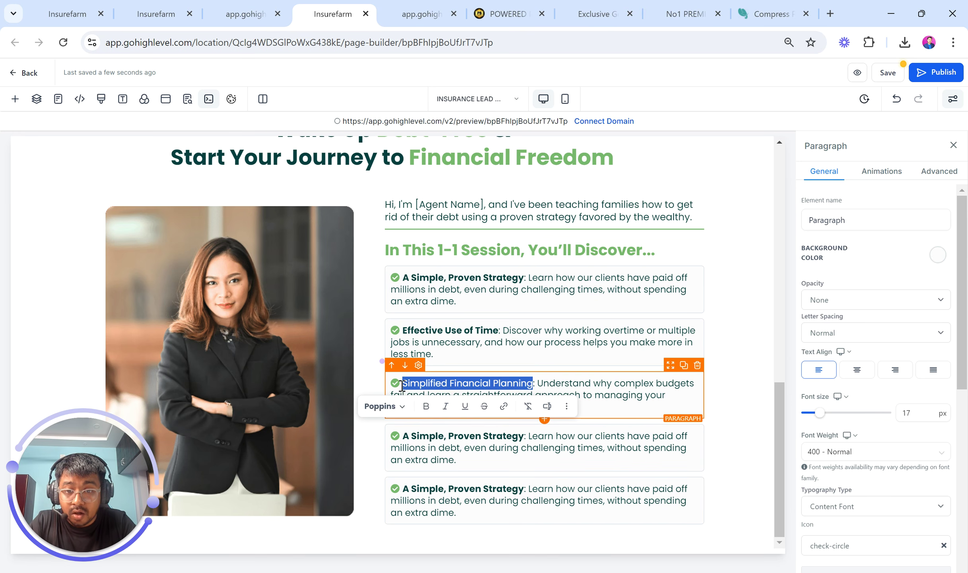
pyautogui.click(426, 406)
pyautogui.click(457, 380)
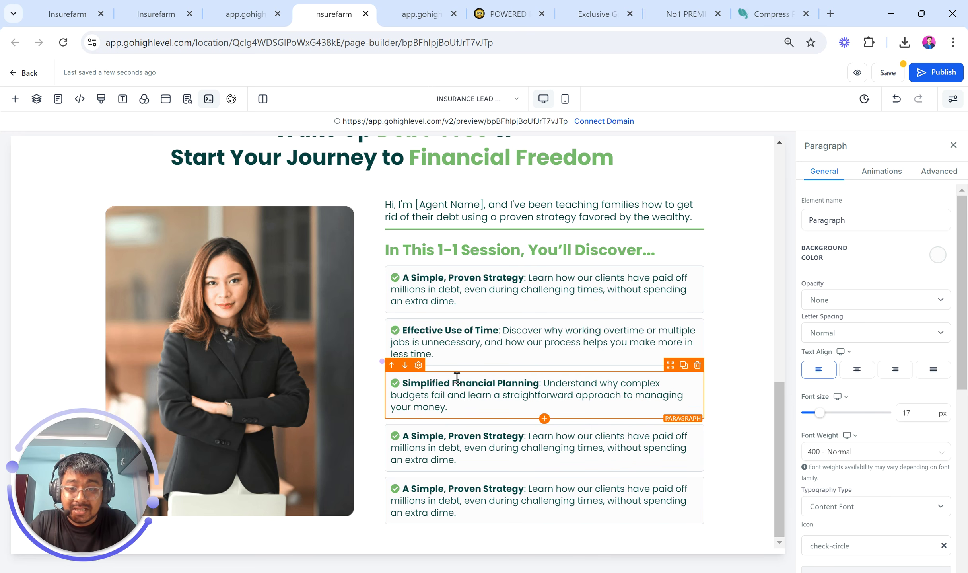
# Replace the fourth card's text with the reference page's complete "Stress-Free Financial Management" benefit on the icon's line, and make that phrase bold
pyautogui.click(246, 5)
pyautogui.moveTo(502, 448); pyautogui.dragTo(629, 475)
pyautogui.hotkey('ctrl', 'c')
pyautogui.click(320, 6)
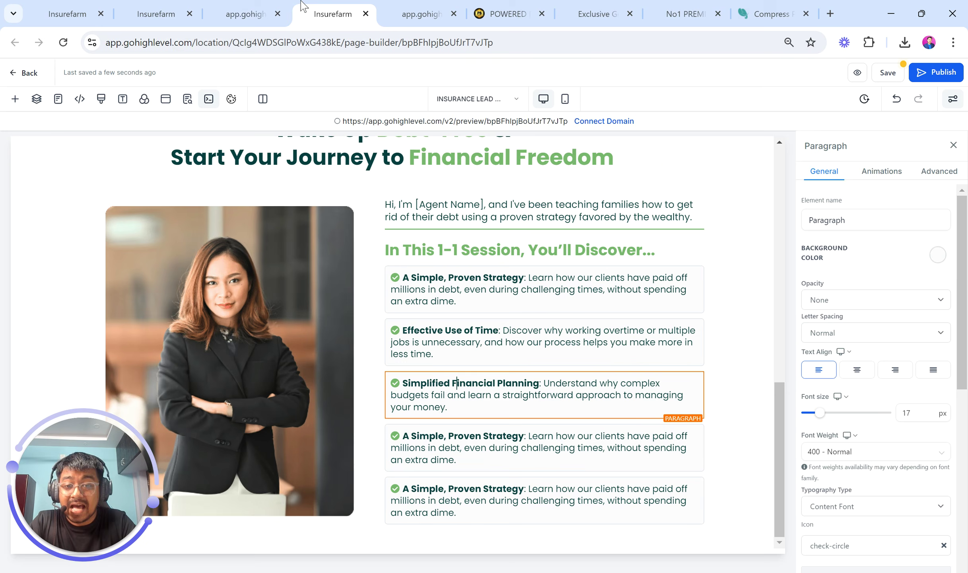
pyautogui.tripleClick(505, 460)
pyautogui.hotkey('ctrl', 'v')
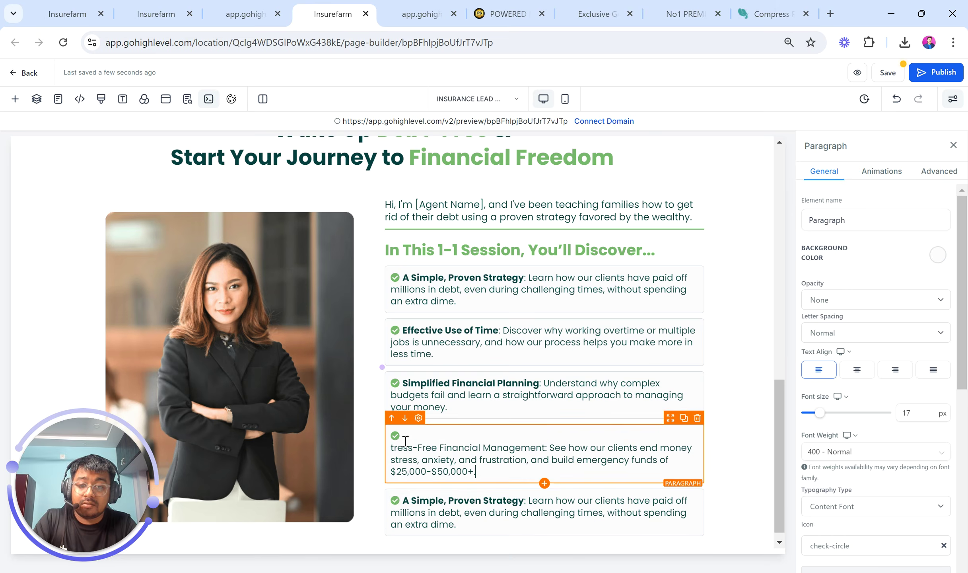
pyautogui.click(262, 5)
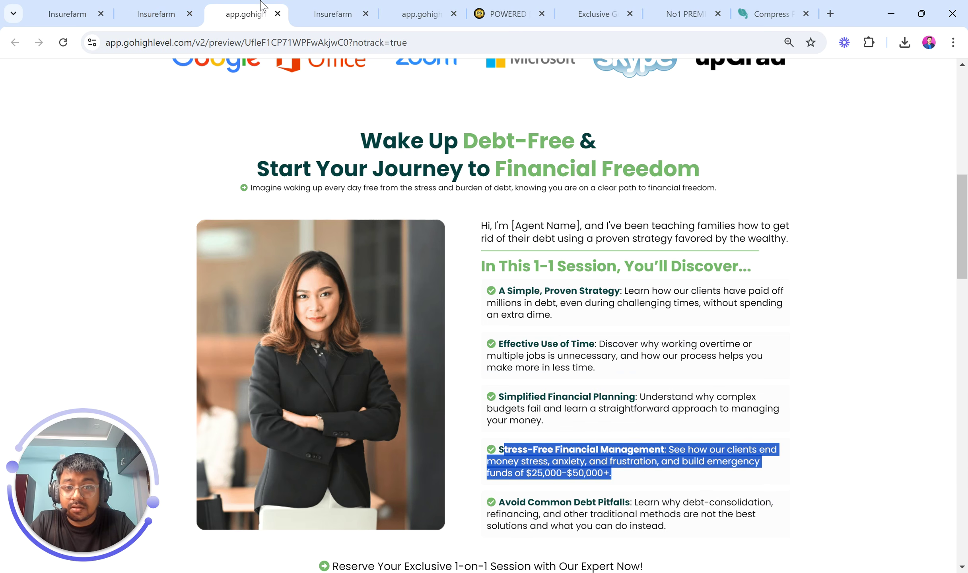
pyautogui.click(339, 14)
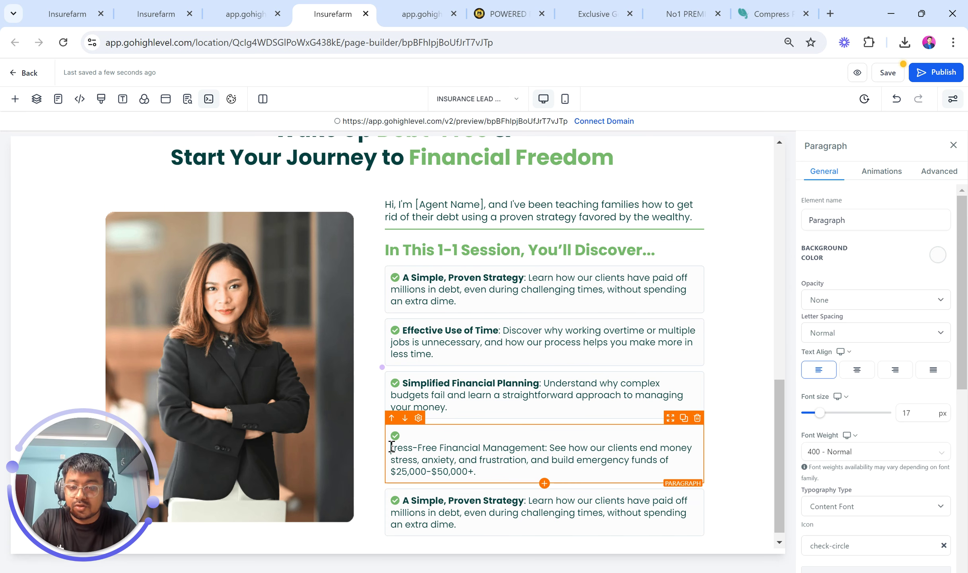
pyautogui.write('S')
pyautogui.press('BackSpace')
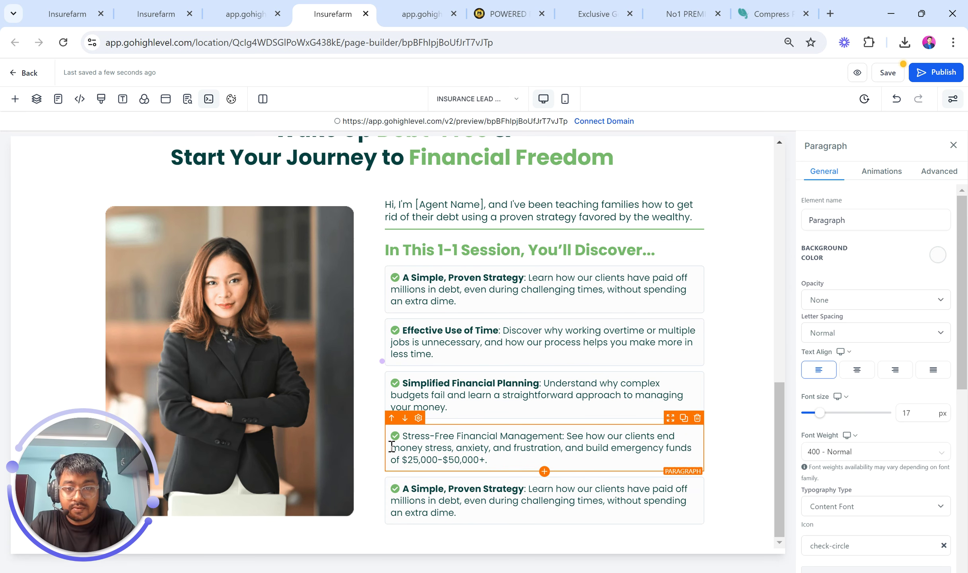
pyautogui.moveTo(564, 437); pyautogui.dragTo(404, 438)
pyautogui.click(441, 458)
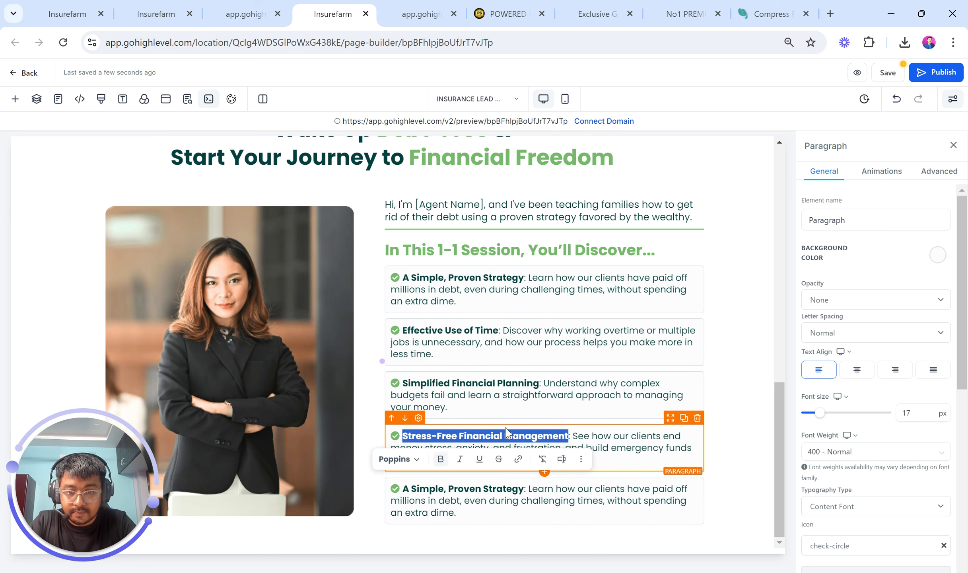
# Replace the fifth card's text with the reference page's "Avoid Common Debt Pitfalls" benefit on the icon's line, and make that phrase bold
pyautogui.click(254, 12)
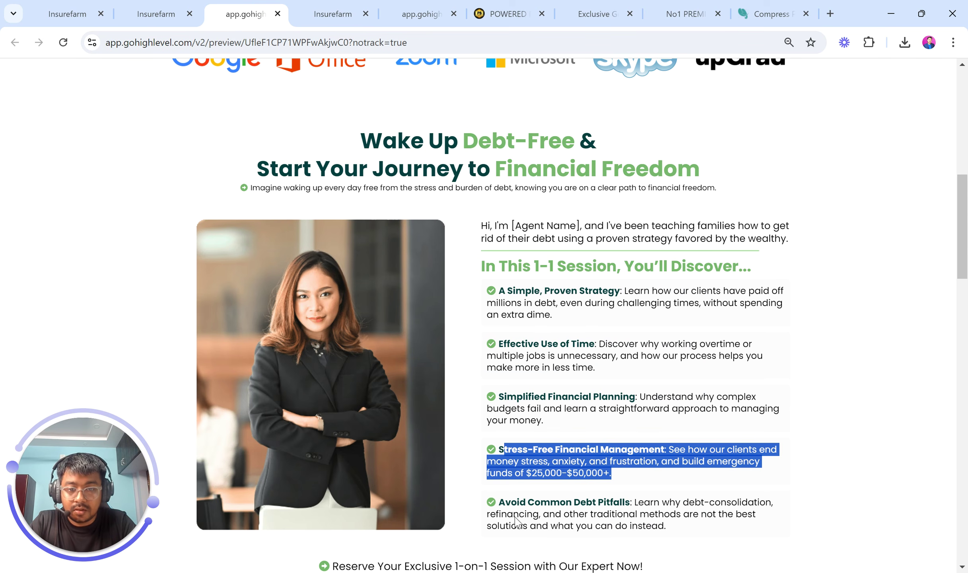
pyautogui.moveTo(498, 507); pyautogui.dragTo(671, 529)
pyautogui.hotkey('ctrl', 'c')
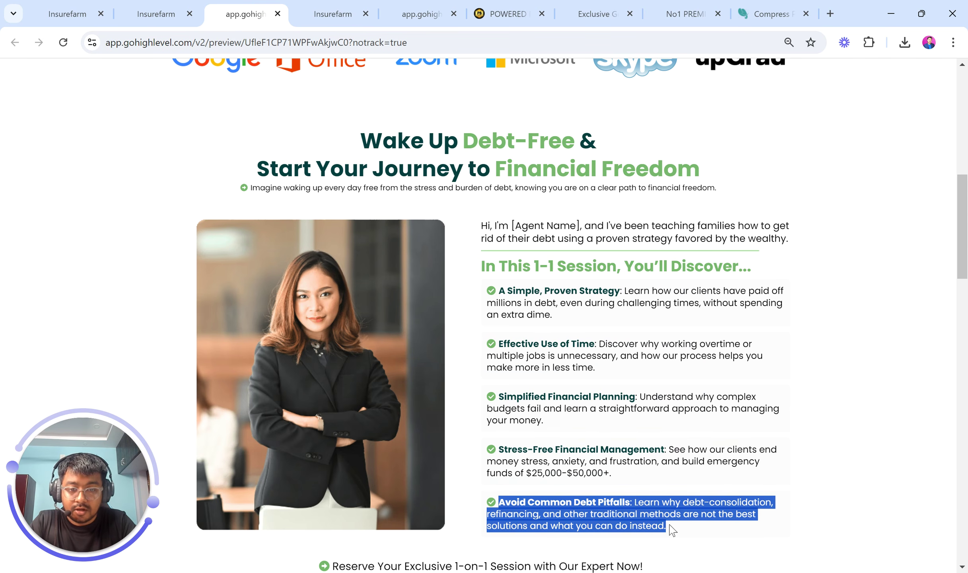
pyautogui.click(333, 14)
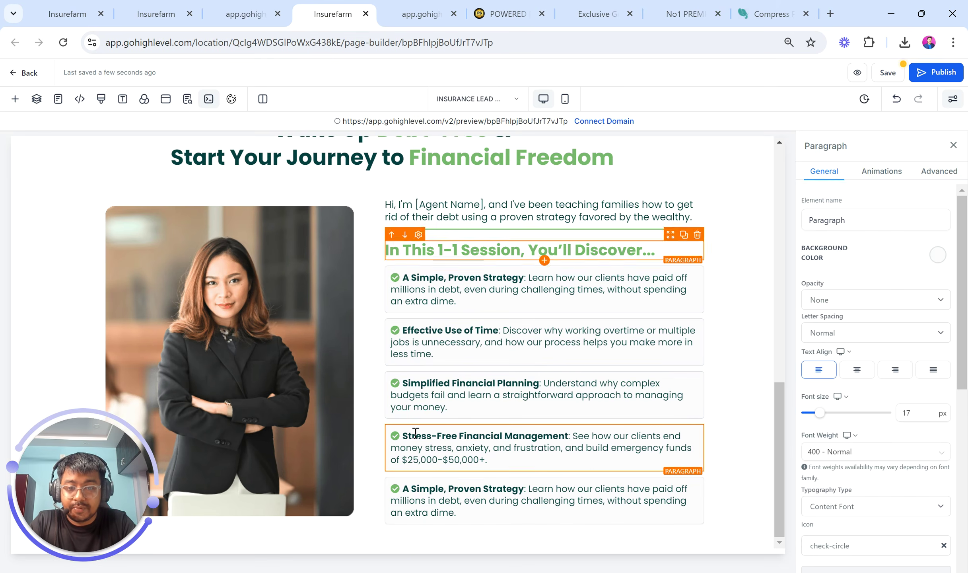
pyautogui.click(430, 503)
pyautogui.hotkey('ctrl', 'a')
pyautogui.hotkey('ctrl', 'v')
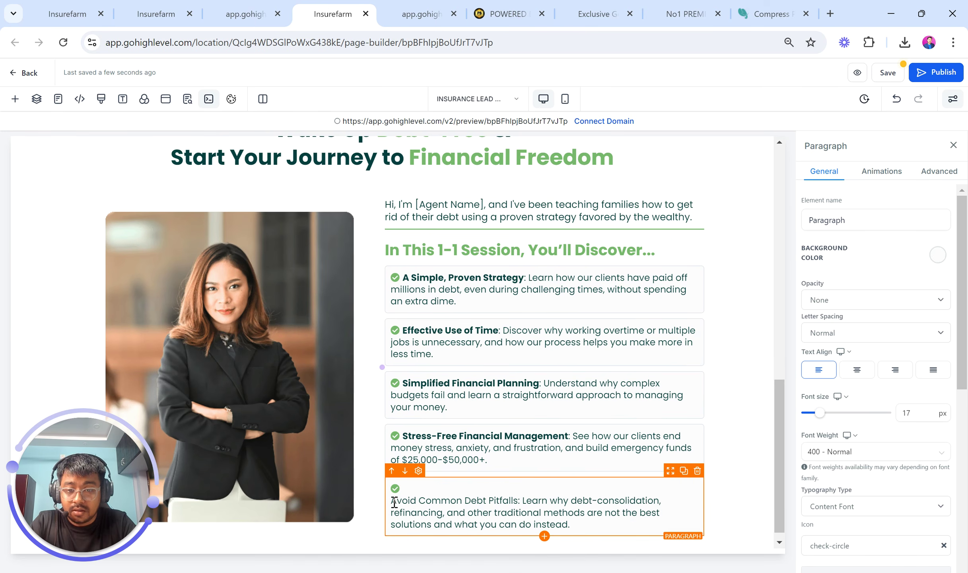
pyautogui.click(394, 502)
pyautogui.press('BackSpace')
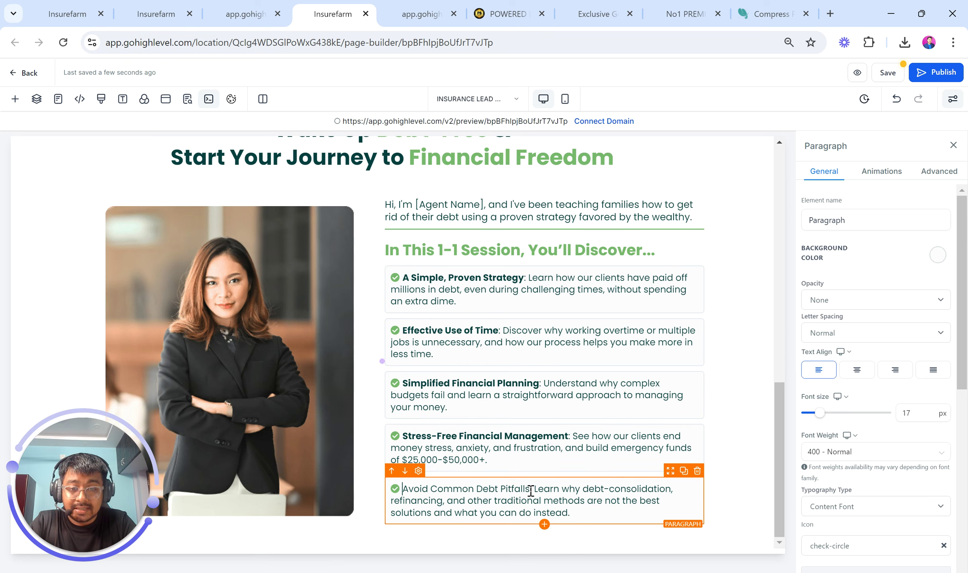
pyautogui.moveTo(530, 490); pyautogui.dragTo(401, 489)
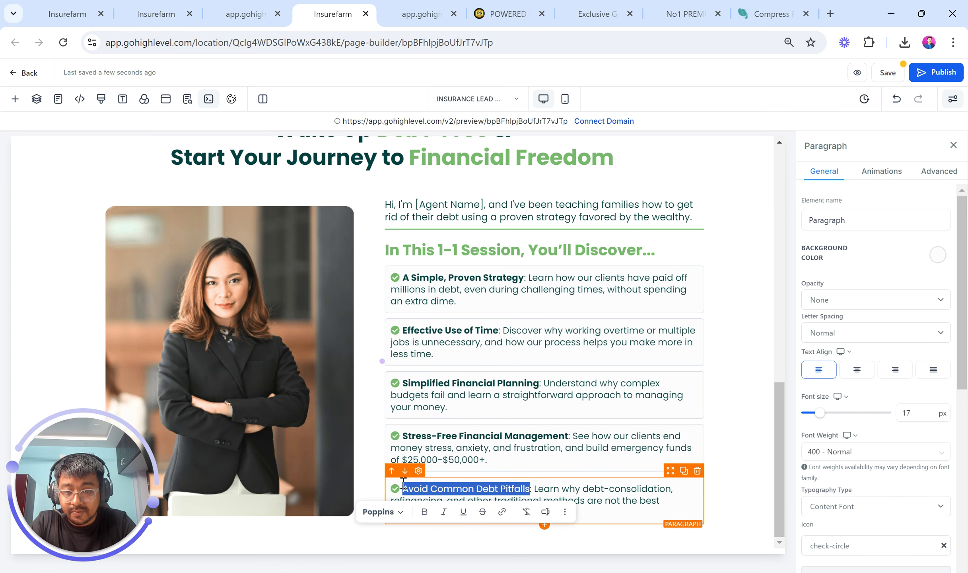
pyautogui.click(424, 512)
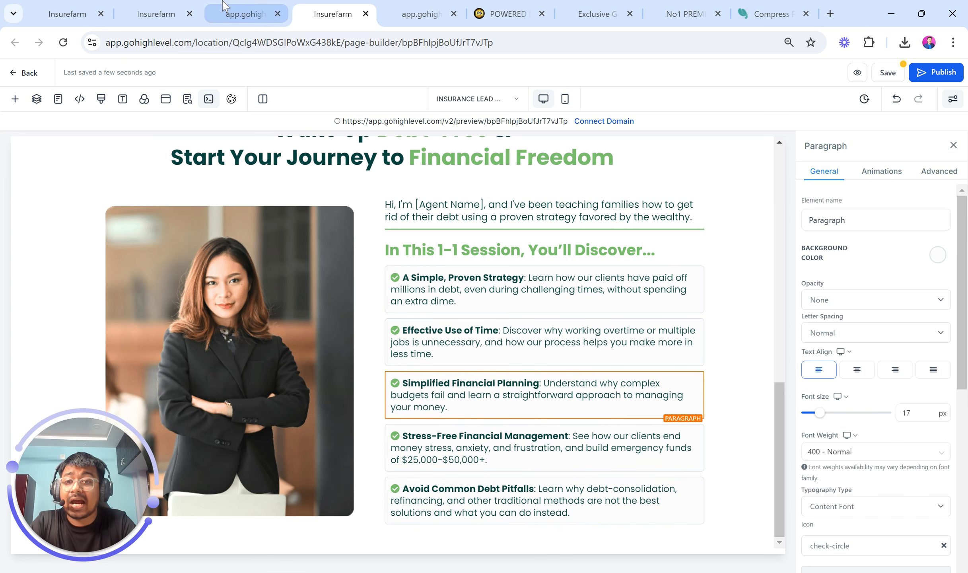
# Copy the reference page's "Reserve Your Exclusive 1-on-1 Session with Our Expert Now!" line from below the benefit cards
pyautogui.click(246, 14)
pyautogui.scroll(10, 426, 288)
pyautogui.scroll(-12, 435, 307)
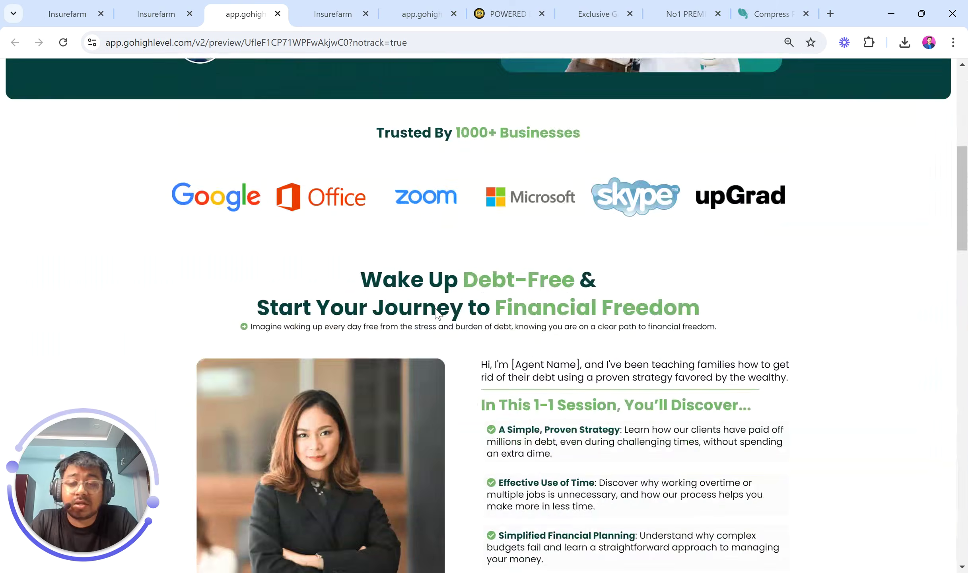
pyautogui.scroll(-20, 435, 307)
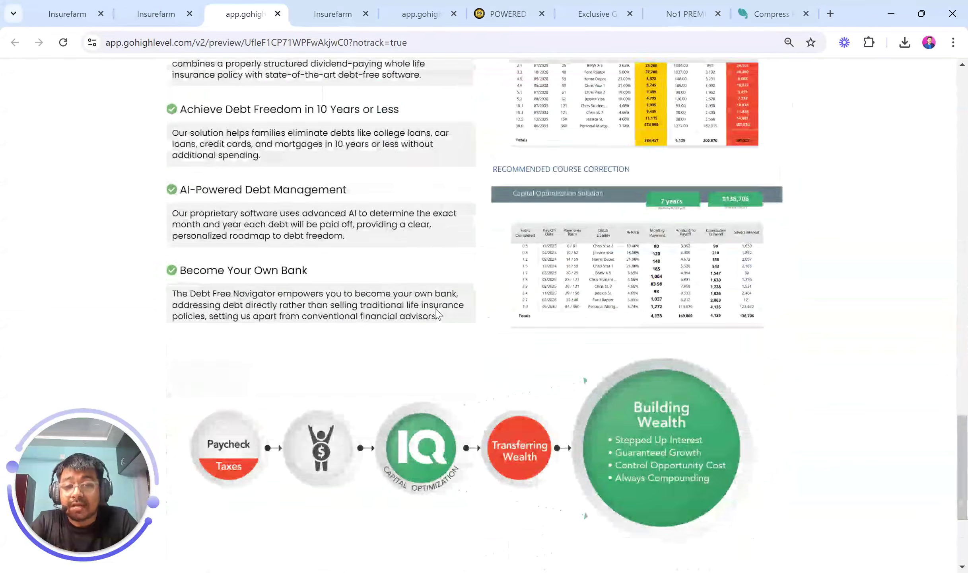
pyautogui.scroll(15, 435, 308)
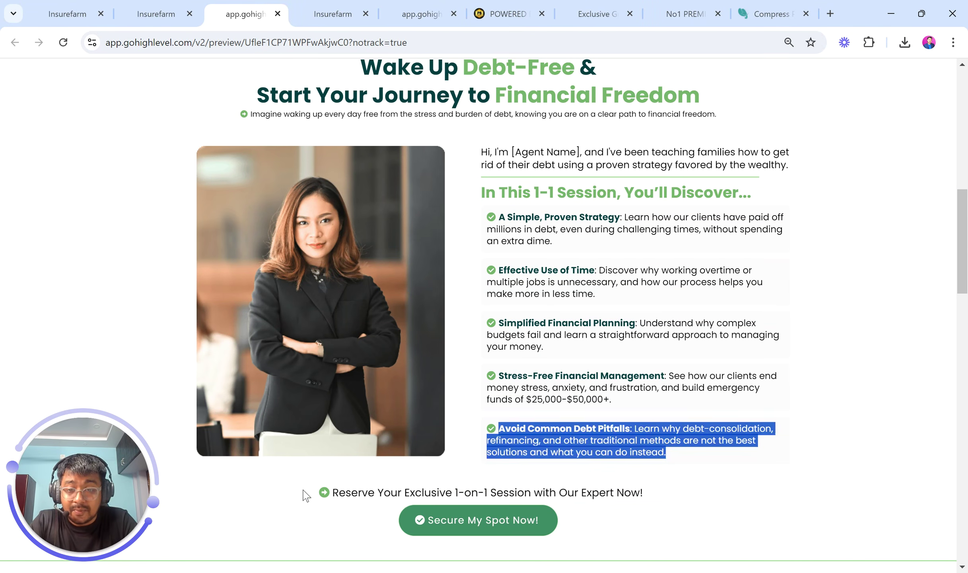
pyautogui.moveTo(305, 495); pyautogui.dragTo(671, 478)
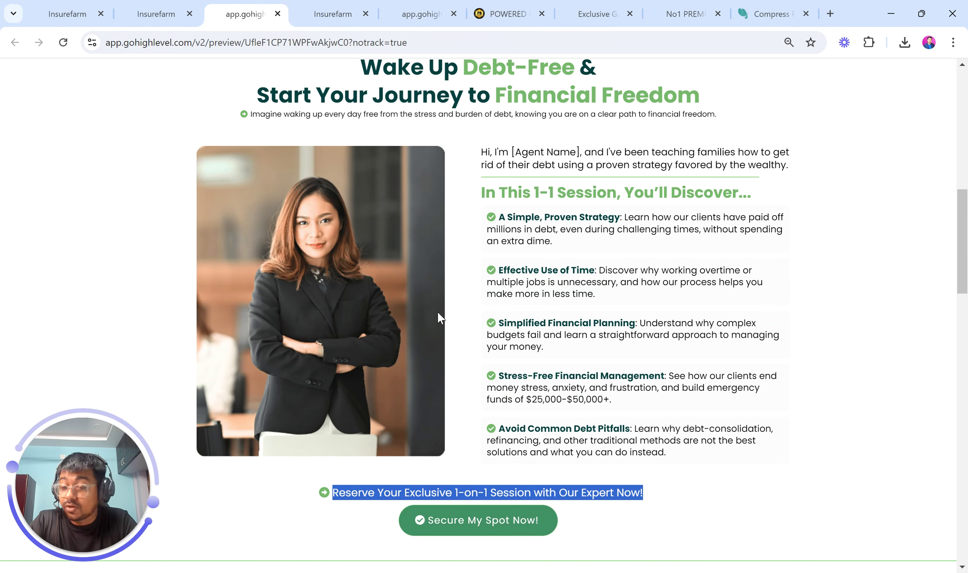
# Insert a two-column row below the photo and benefits row, and delete one column so a single full-width column remains
pyautogui.click(333, 13)
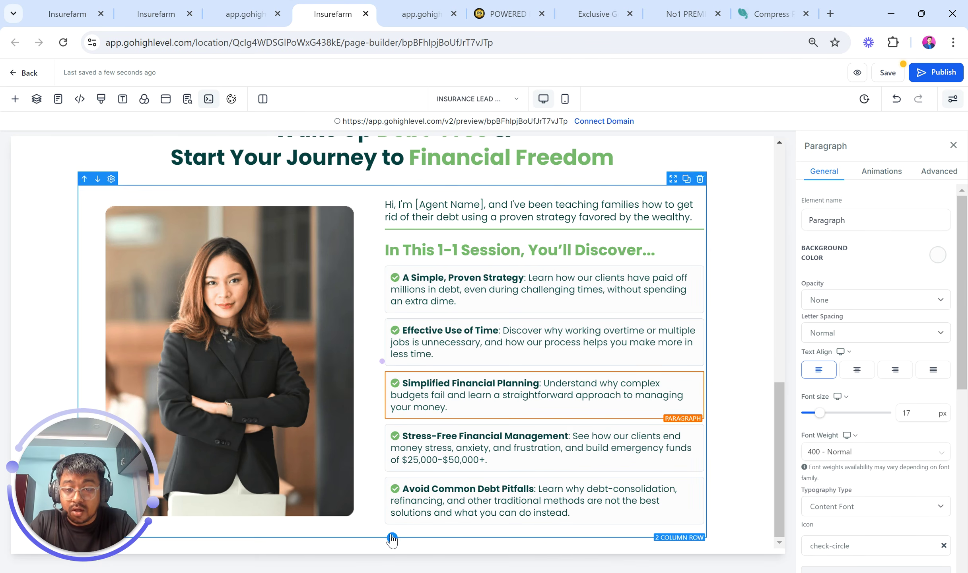
pyautogui.click(391, 537)
pyautogui.click(246, 224)
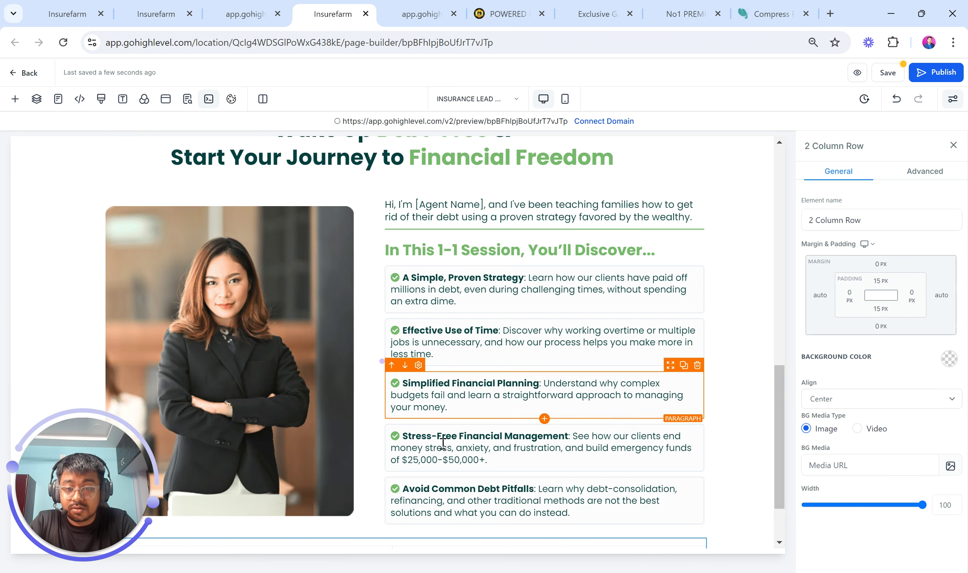
pyautogui.click(700, 460)
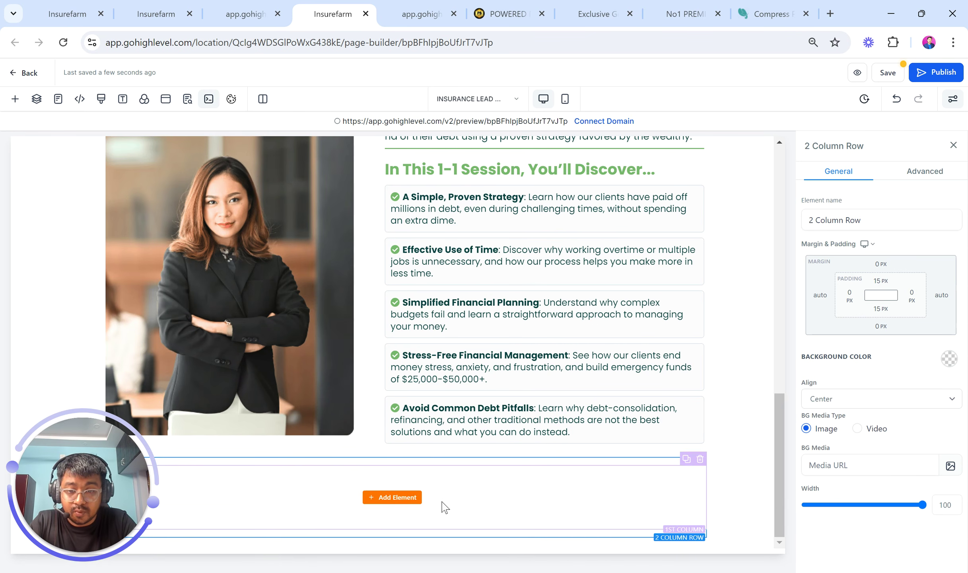
pyautogui.click(379, 503)
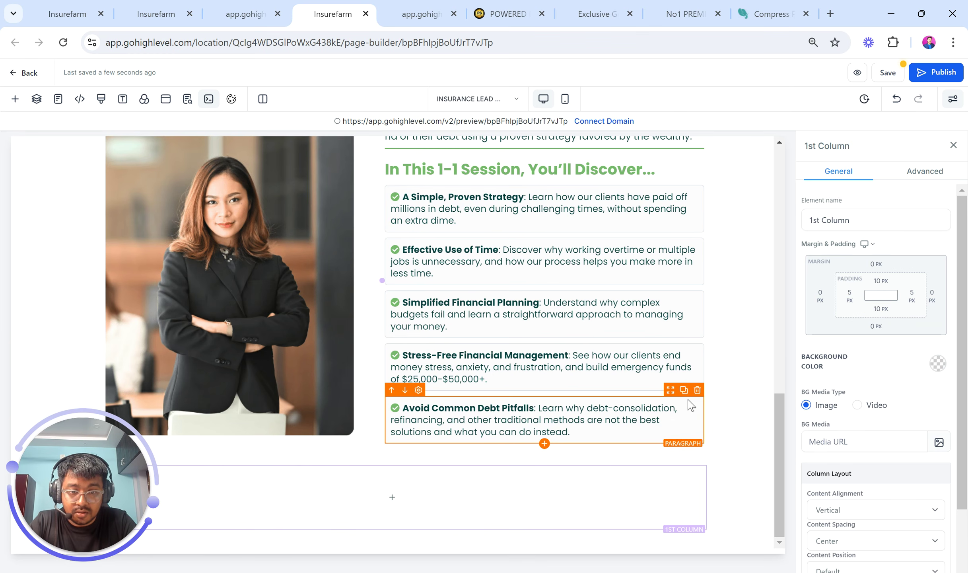
# Place a duplicate of the "Avoid Common Debt Pitfalls" card in the new row and make its background transparent
pyautogui.click(684, 390)
pyautogui.moveTo(670, 391); pyautogui.dragTo(573, 497)
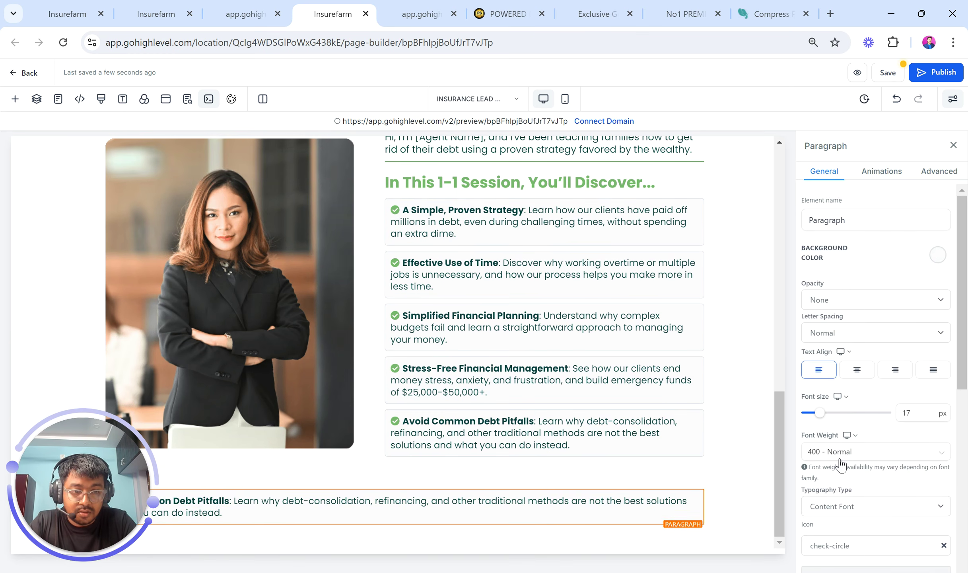
pyautogui.scroll(-6, 844, 468)
pyautogui.scroll(2, 881, 461)
pyautogui.scroll(5, 881, 461)
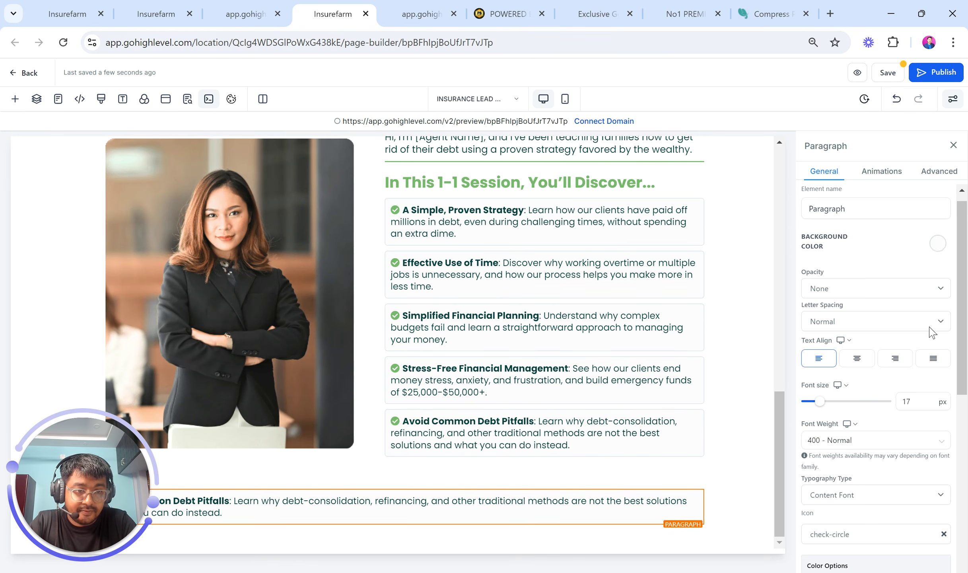
pyautogui.click(938, 243)
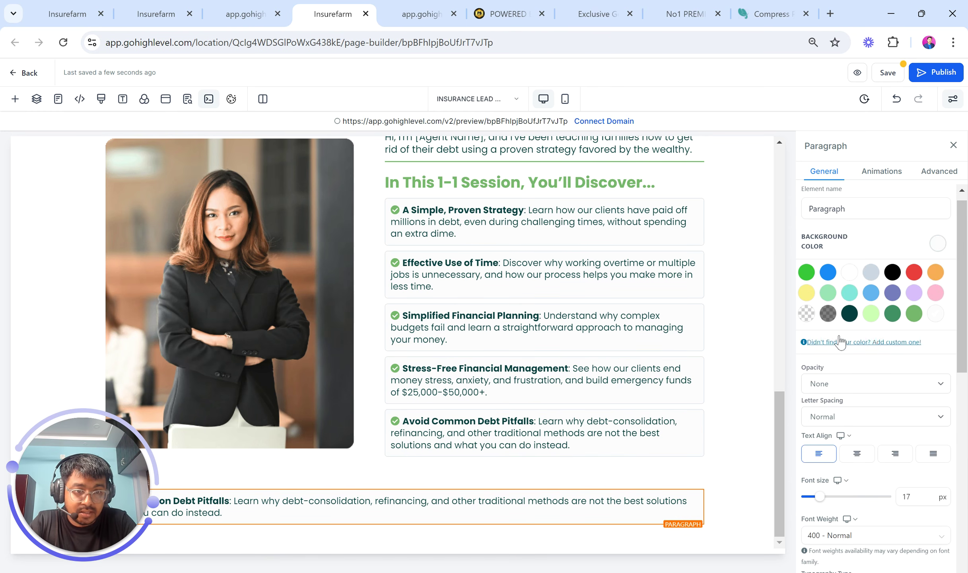
pyautogui.click(806, 313)
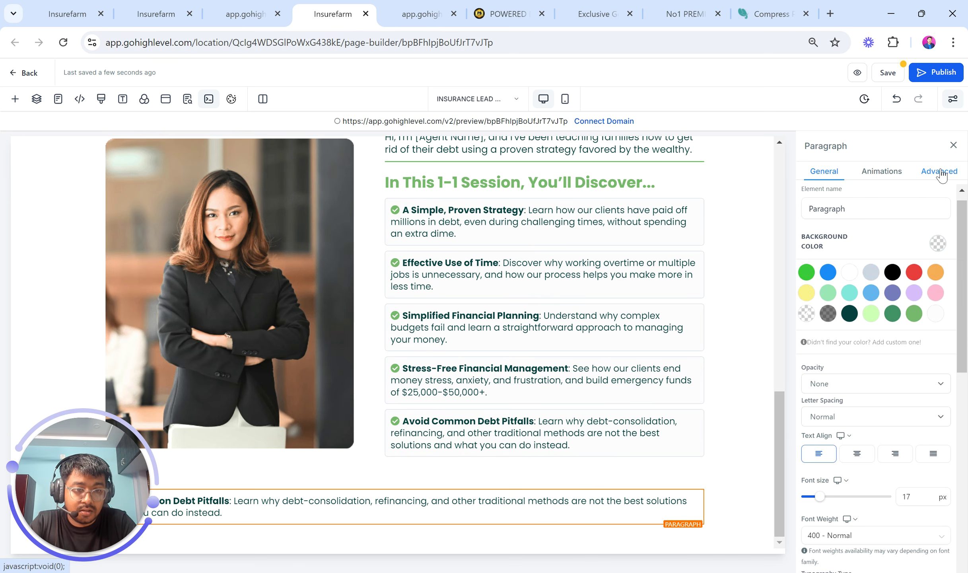
# Set the border color of the duplicated paragraph in the new row to transparent
pyautogui.click(940, 171)
pyautogui.scroll(-5, 907, 318)
pyautogui.moveTo(895, 272); pyautogui.dragTo(842, 296)
pyautogui.click(955, 252)
pyautogui.click(933, 258)
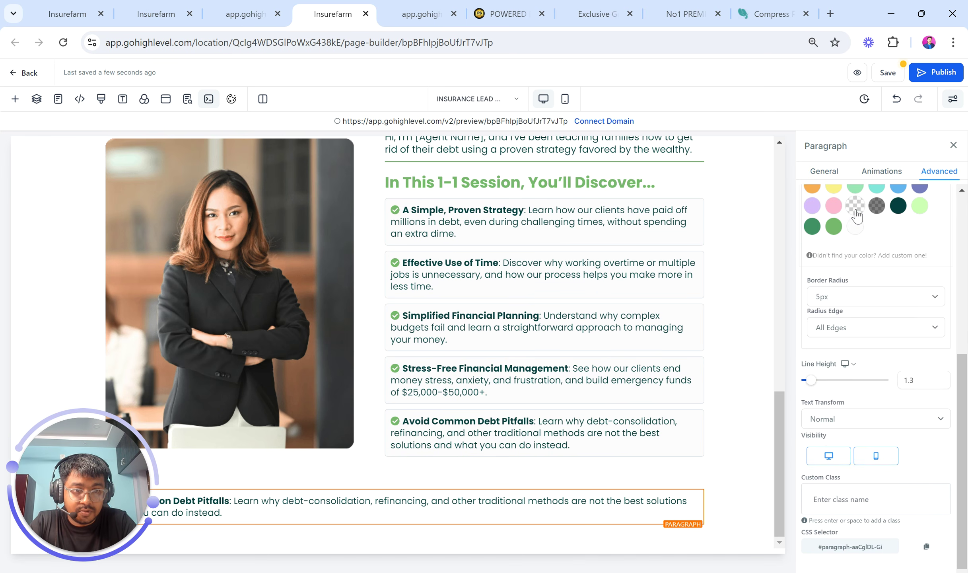
# Replace the duplicated paragraph's text with "Reserve Your Exclusive 1-on-1 Session with Our Expert Now!" and center-align it
pyautogui.hotkey('ctrl', 'a')
pyautogui.write('Exclusive 1-on-1 Session with Our Expert Now!')
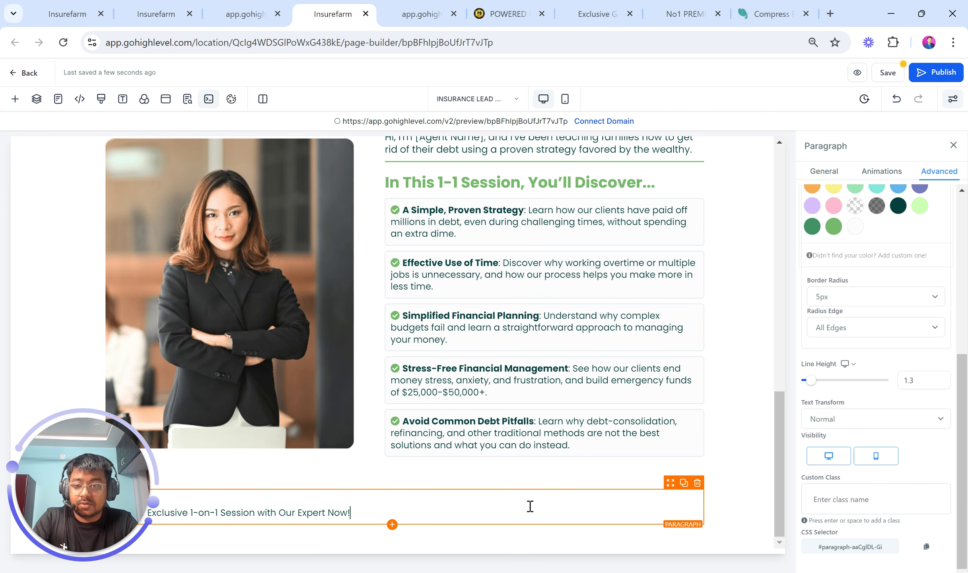
pyautogui.scroll(5, 927, 350)
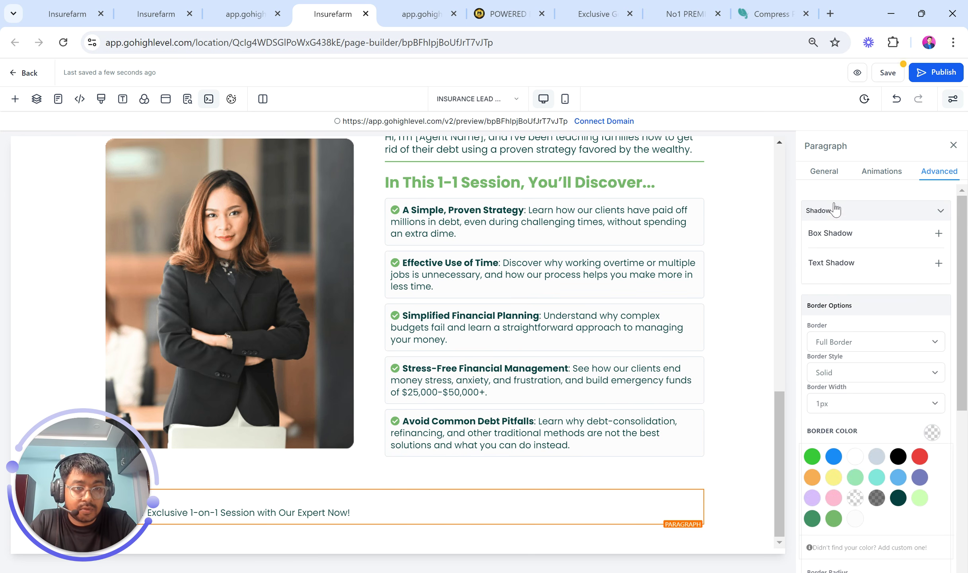
pyautogui.click(823, 182)
pyautogui.click(856, 369)
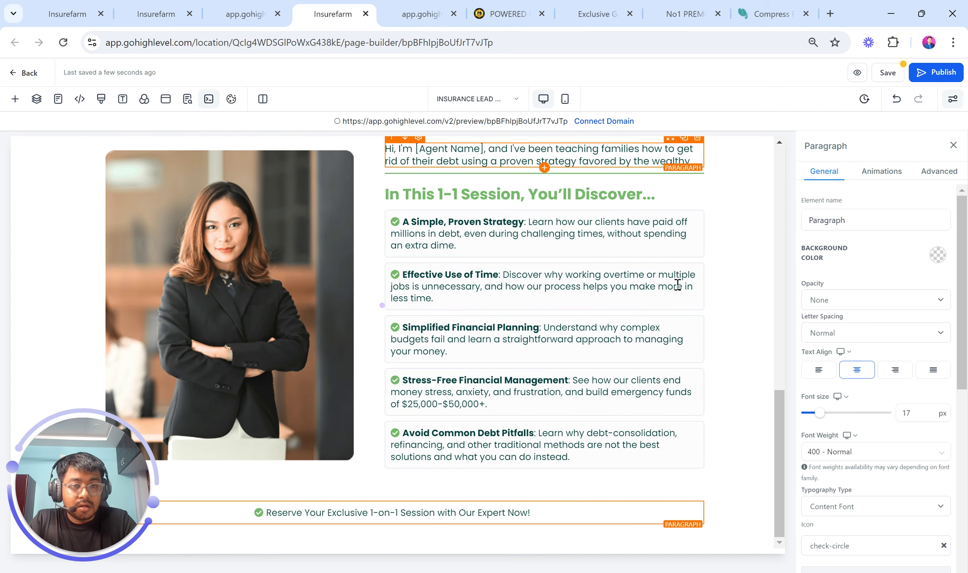
# Change the reservation line's icon to arrow-alt-circle-right
pyautogui.scroll(-5, 821, 417)
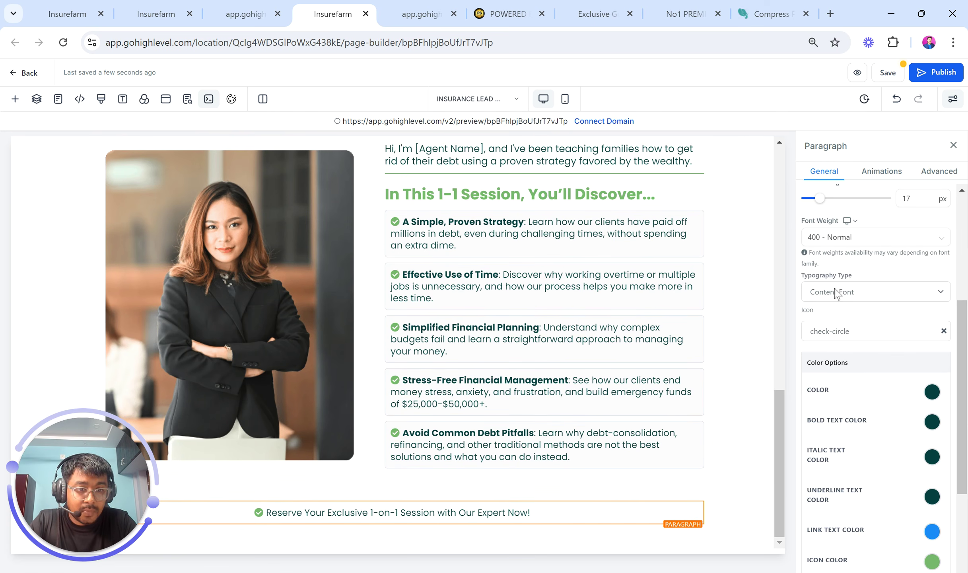
pyautogui.click(833, 330)
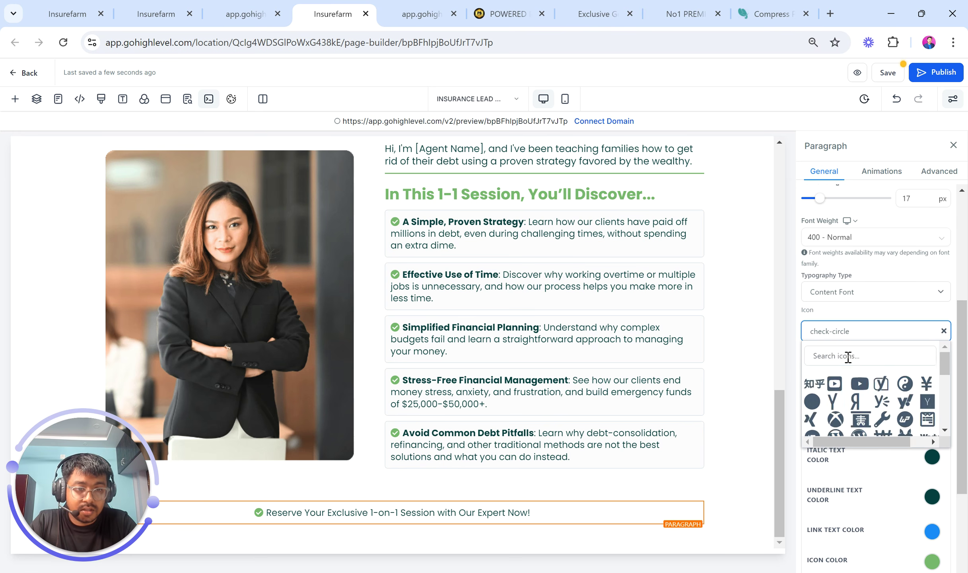
pyautogui.click(848, 355)
pyautogui.write('arrow')
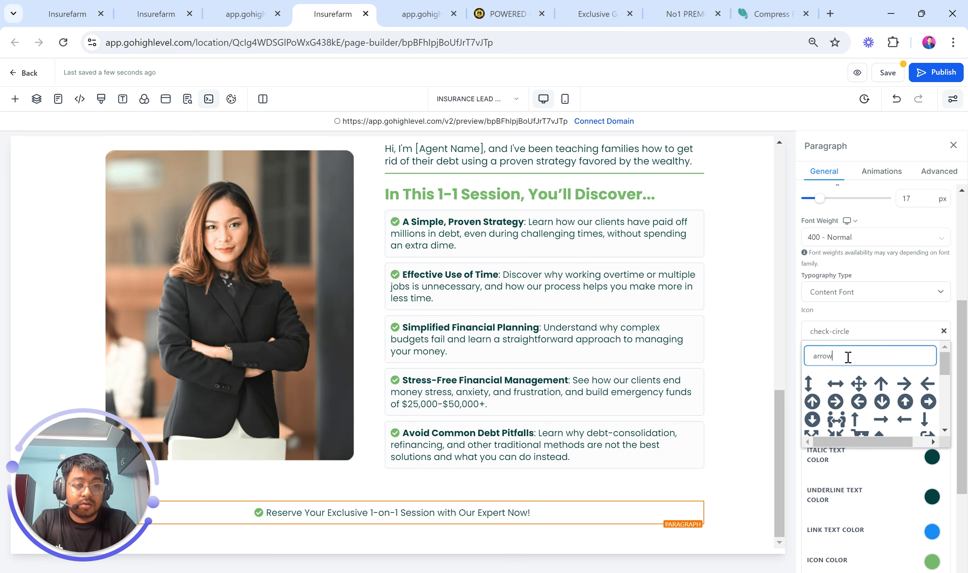
pyautogui.click(926, 400)
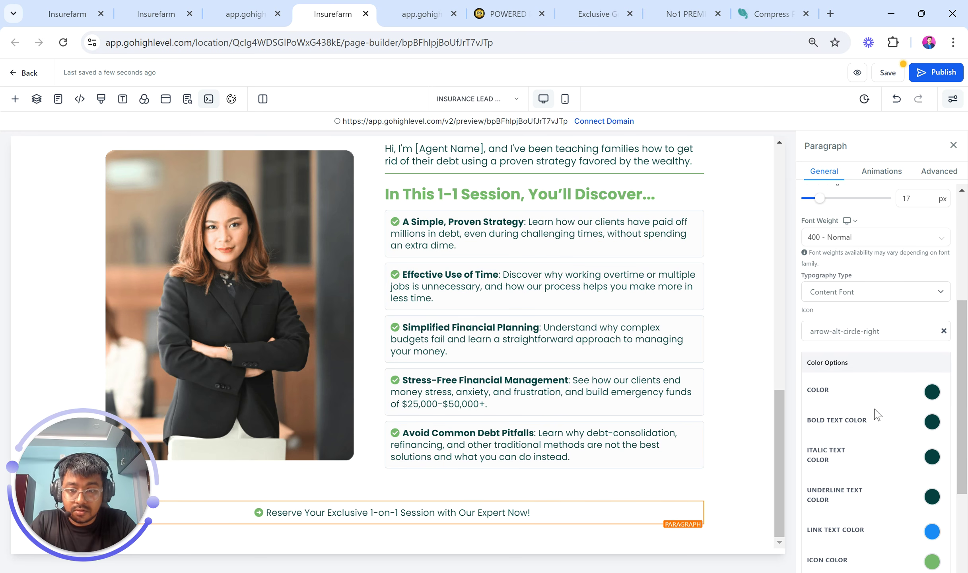
# Duplicate the hero section's "Secure My Spot Now!" button
pyautogui.click(263, 8)
pyautogui.click(333, 14)
pyautogui.scroll(5, 293, 364)
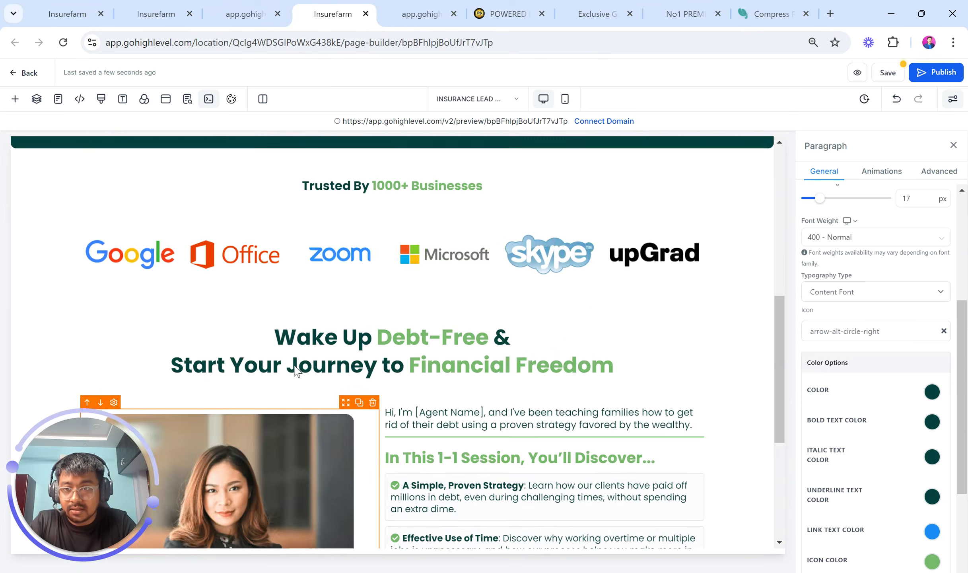
pyautogui.scroll(5, 295, 369)
pyautogui.click(369, 263)
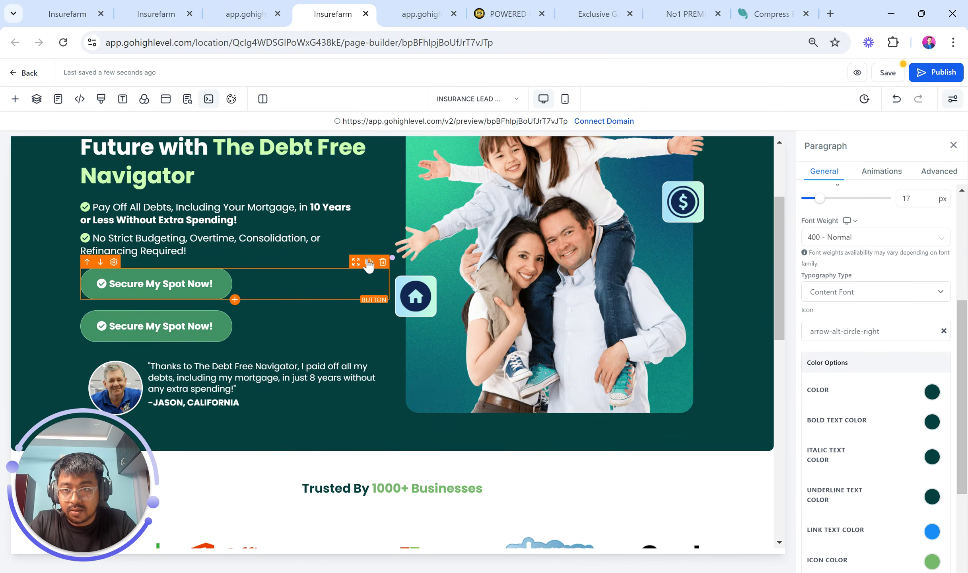
# Move the duplicated button into the new row beneath the "Reserve Your Exclusive 1-on-1 Session" line and center it
pyautogui.scroll(-2, 362, 222)
pyautogui.moveTo(356, 206); pyautogui.dragTo(457, 511)
pyautogui.scroll(-6, 454, 506)
pyautogui.moveTo(671, 183); pyautogui.dragTo(672, 535)
pyautogui.scroll(-4, 642, 498)
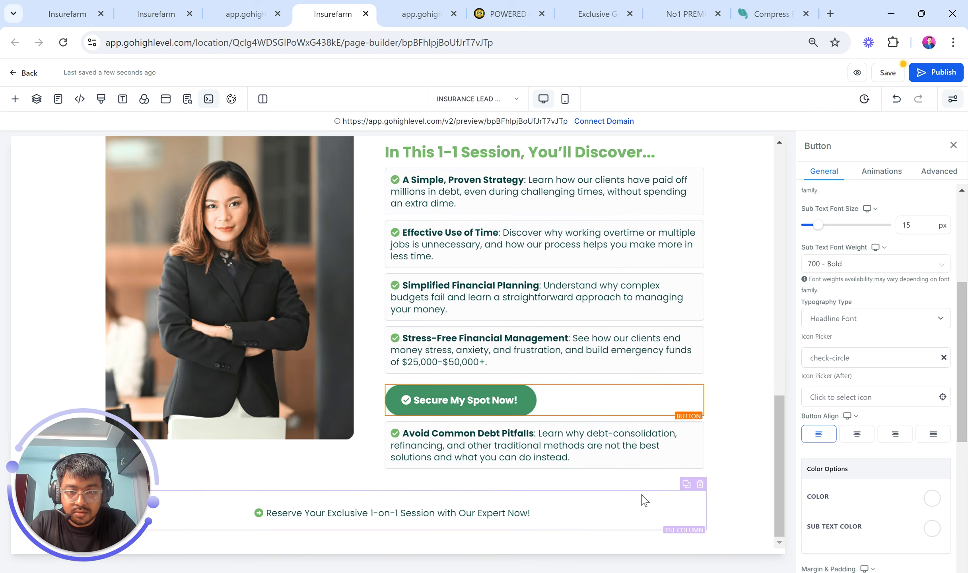
pyautogui.moveTo(669, 390); pyautogui.dragTo(584, 506)
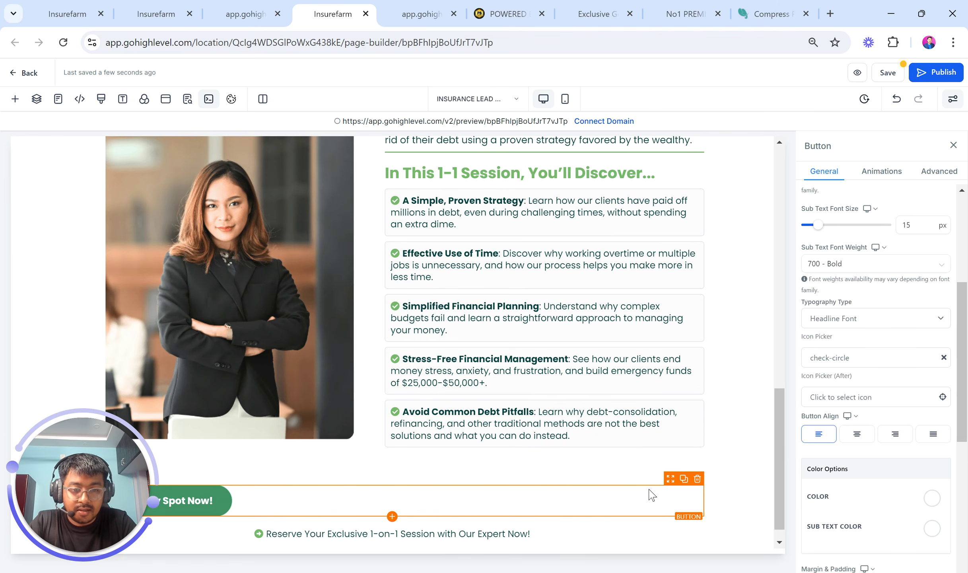
pyautogui.moveTo(669, 486); pyautogui.dragTo(668, 532)
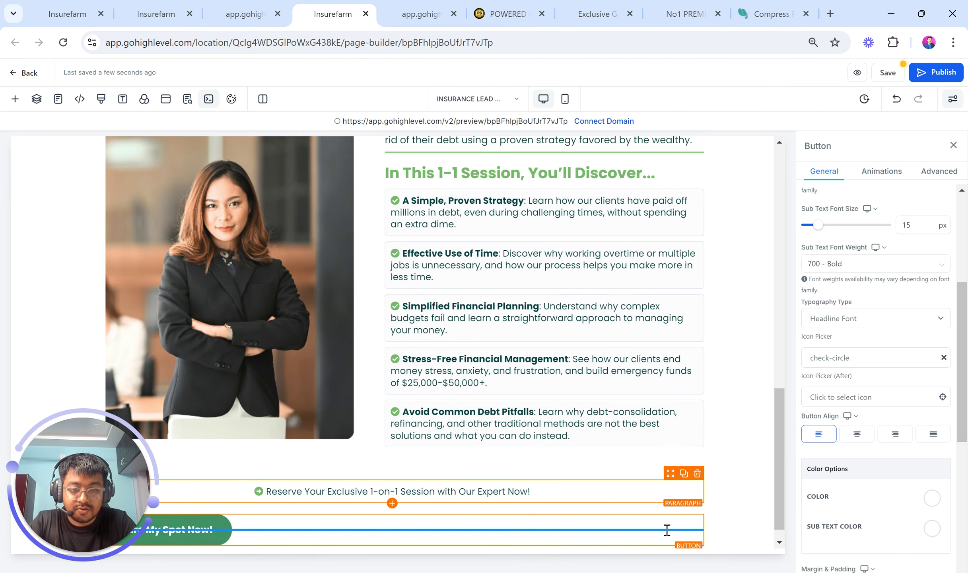
pyautogui.click(857, 433)
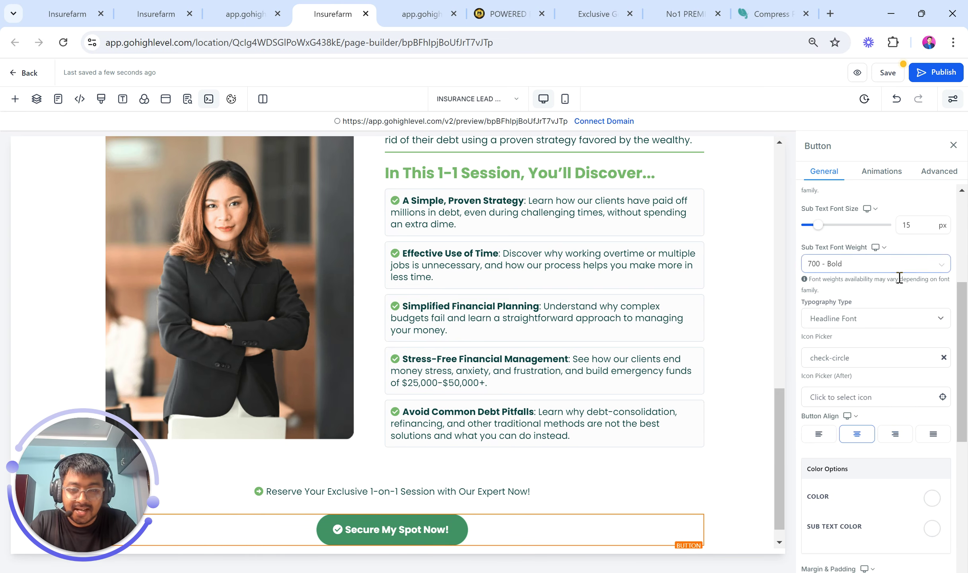
# Set the relocated button's font size to 16 px and its font weight to 100 - Thin
pyautogui.scroll(5, 898, 278)
pyautogui.scroll(1, 900, 277)
pyautogui.click(910, 332)
pyautogui.write('16')
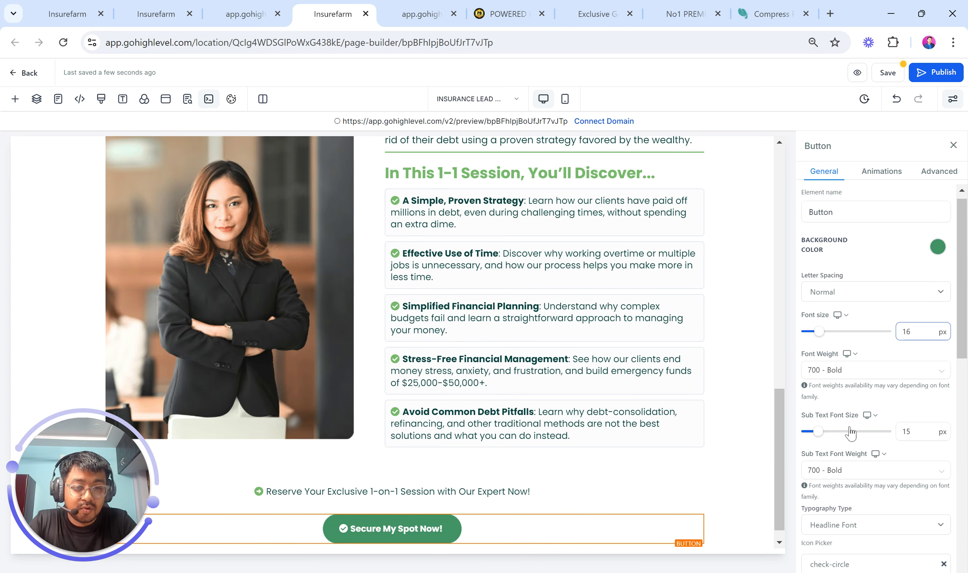
pyautogui.click(830, 369)
pyautogui.click(841, 393)
pyautogui.scroll(-1, 501, 493)
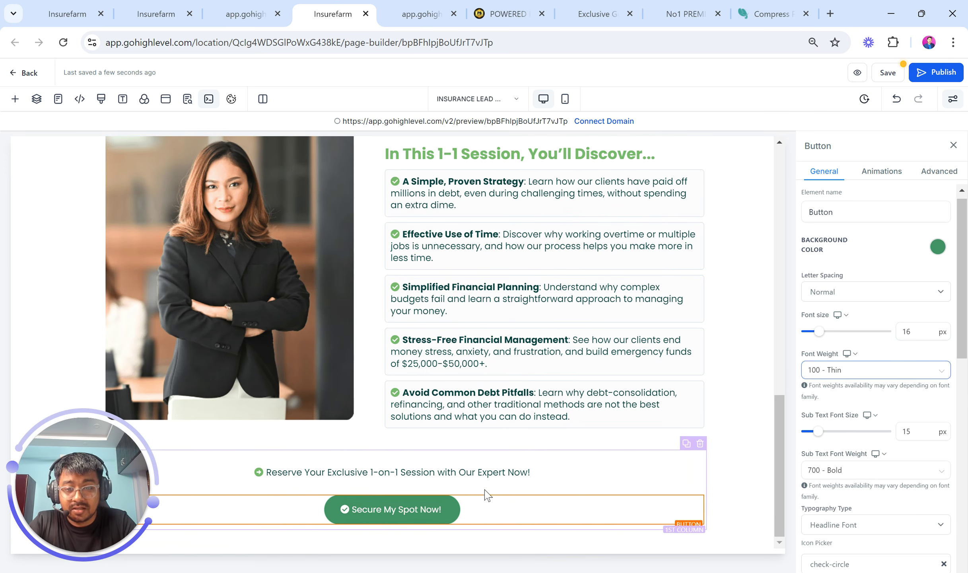
# Set the closing row's "Secure My Spot Now!" button top margin to 5 px
pyautogui.scroll(-9, 855, 449)
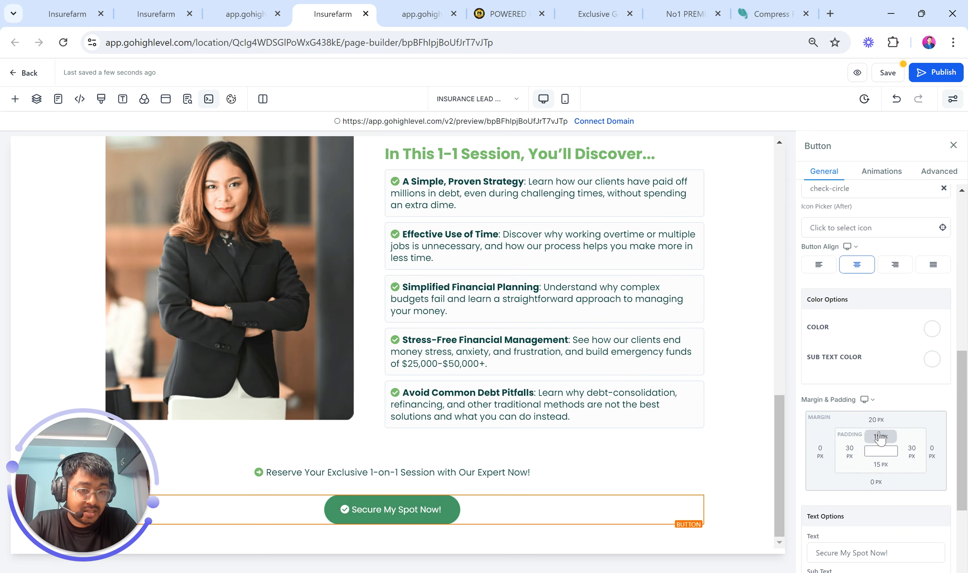
pyautogui.click(876, 420)
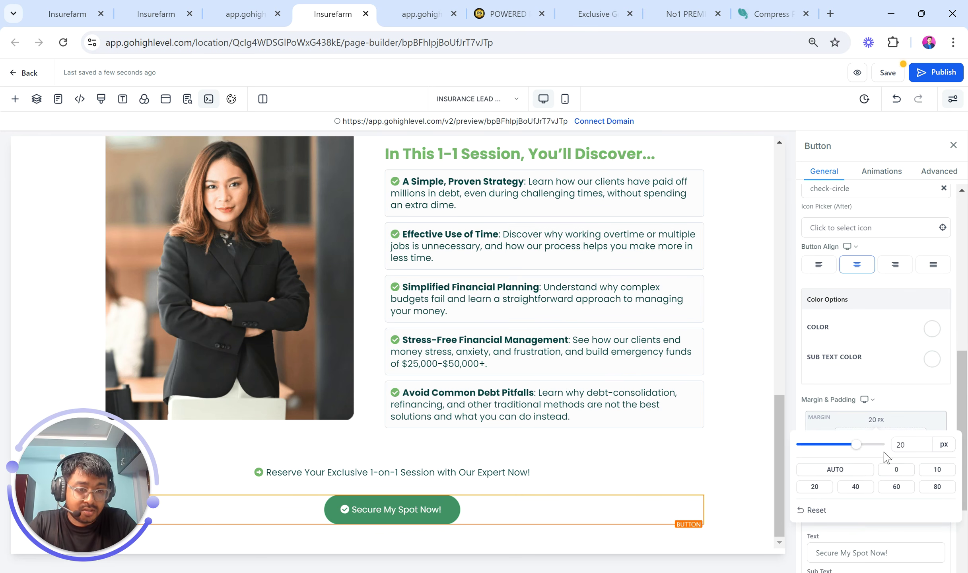
pyautogui.click(902, 442)
pyautogui.write('0')
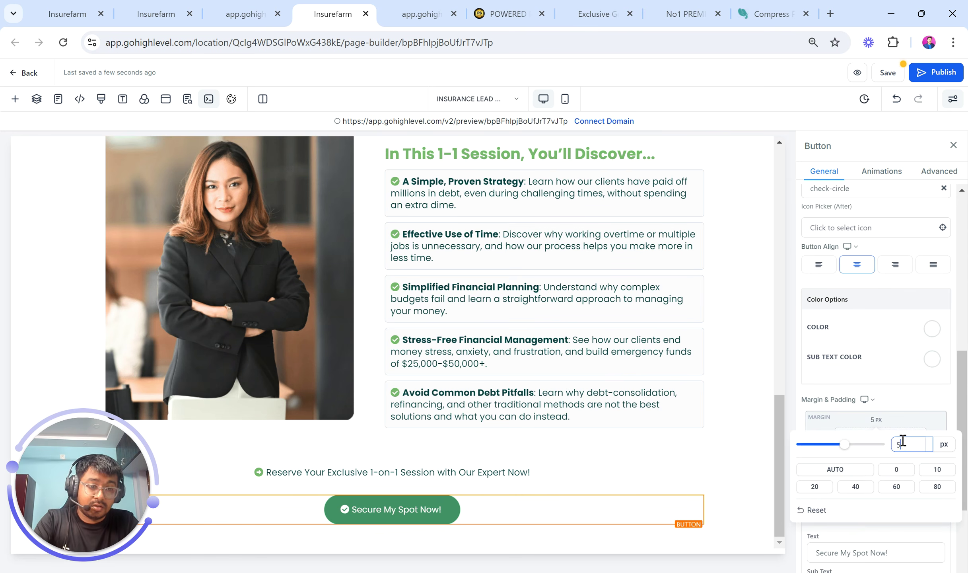
pyautogui.click(652, 393)
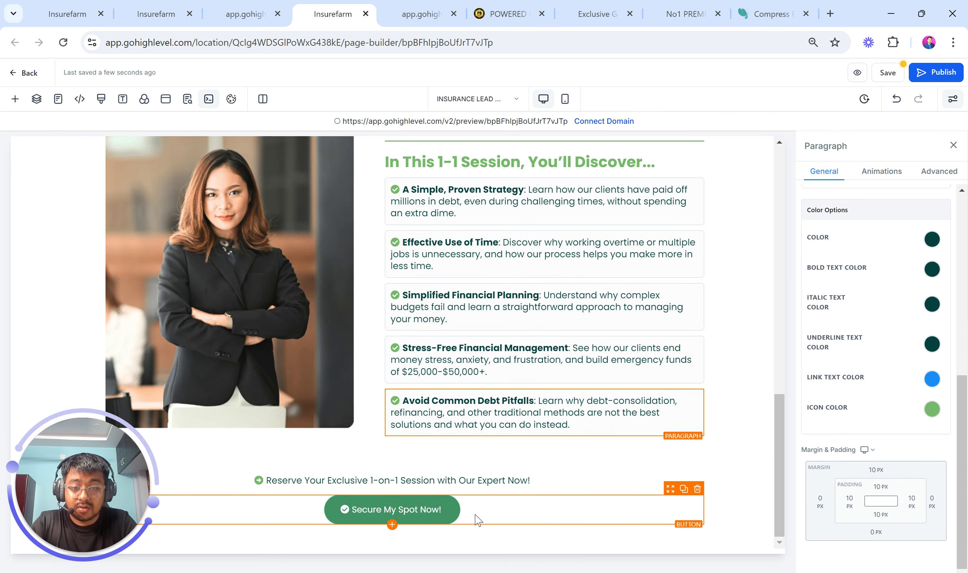
# Set the font size of the closing "Secure My Spot Now!" button to 17 px
pyautogui.click(478, 520)
pyautogui.scroll(6, 940, 368)
pyautogui.click(915, 200)
pyautogui.write('17')
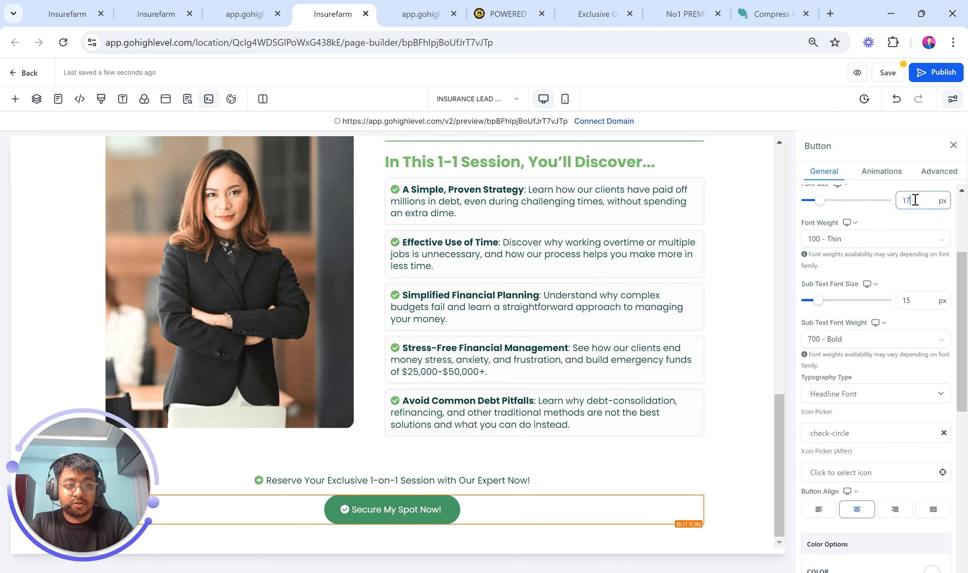
pyautogui.click(402, 411)
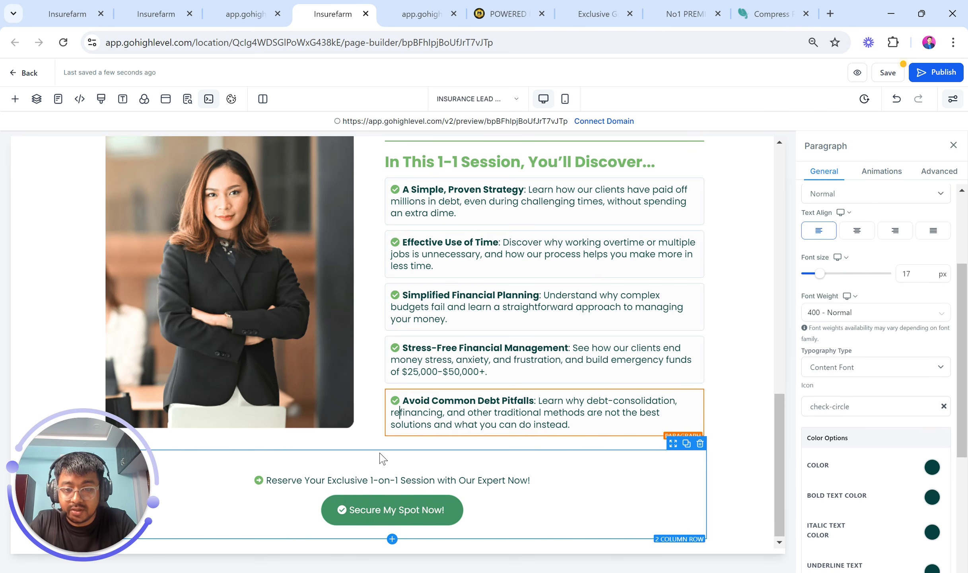
# Set the top padding of the row holding the reservation line and button to 0 px
pyautogui.click(380, 458)
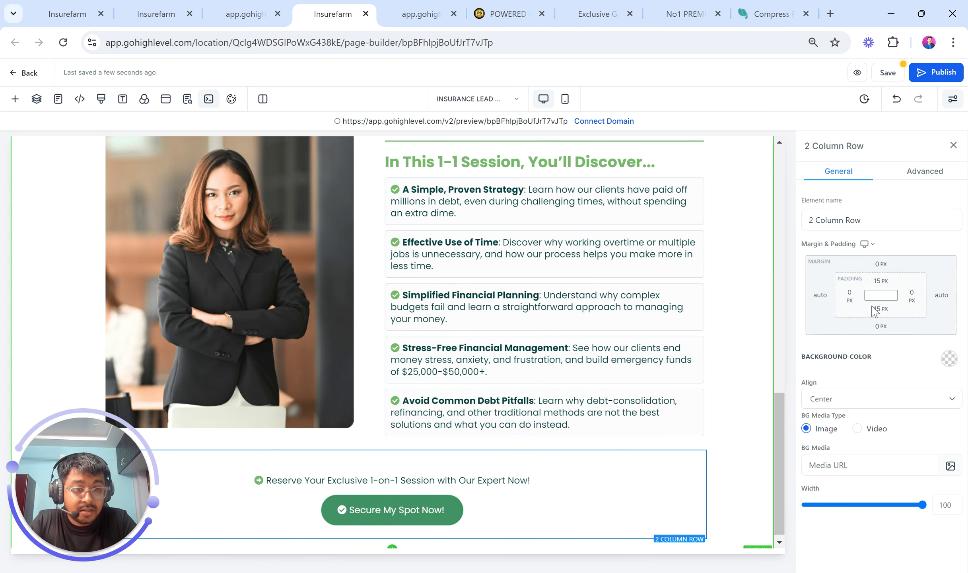
pyautogui.click(880, 280)
pyautogui.click(819, 330)
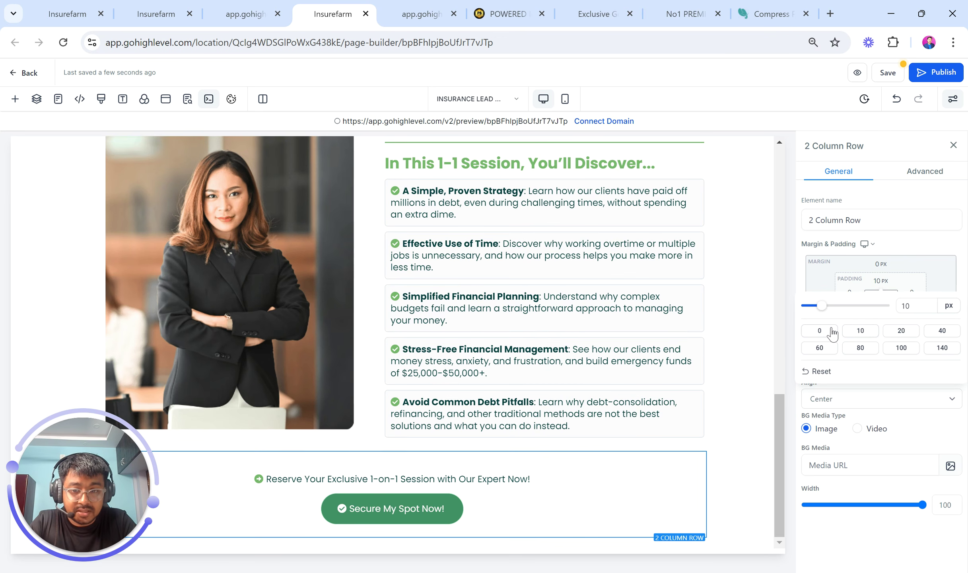
# Set the top margin of the "Reserve Your Exclusive 1-on-1 Session" line to 0 px
pyautogui.click(556, 474)
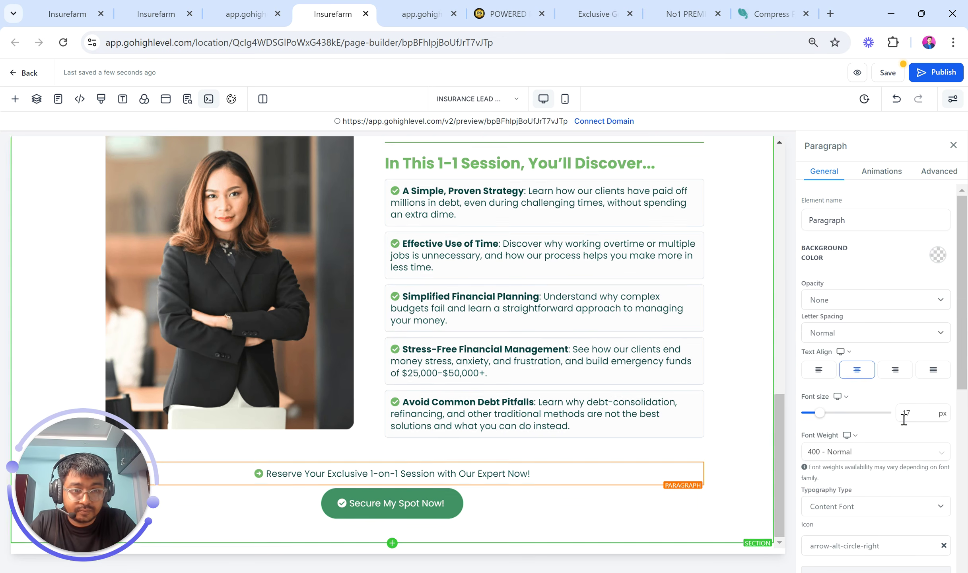
pyautogui.scroll(-5, 903, 417)
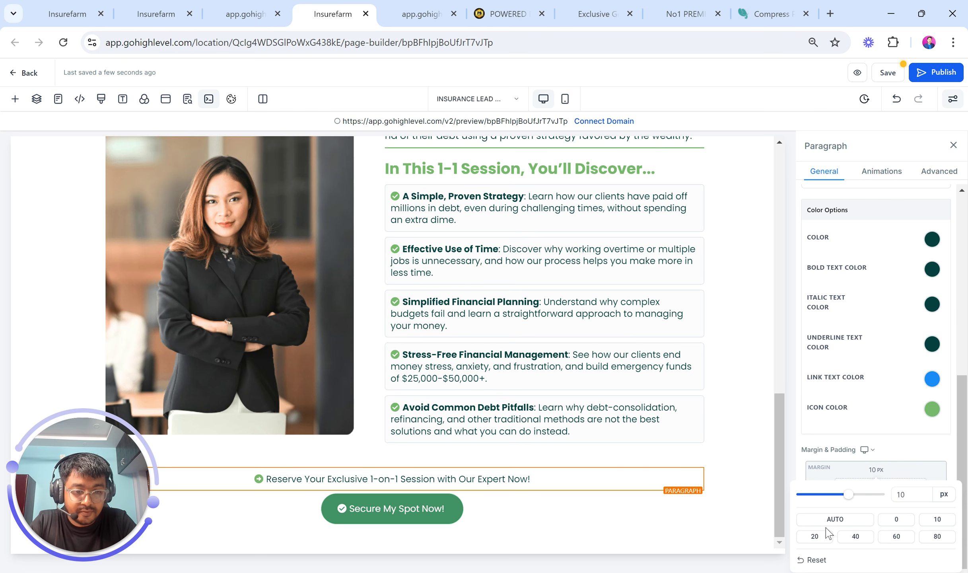
pyautogui.click(885, 522)
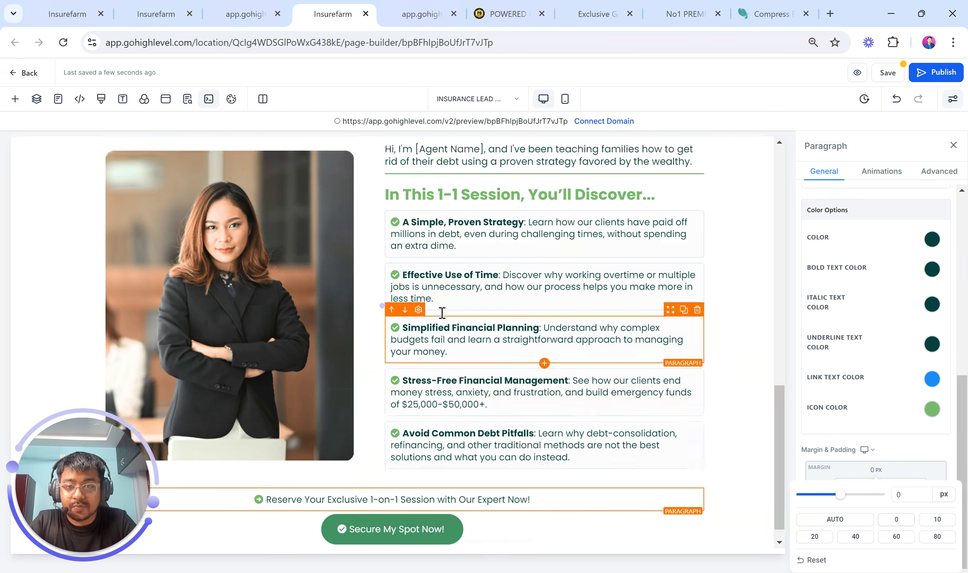
# Switch to the reference page and examine its sections from the hero down to "What's Possible with The Debt Free Navigator"
pyautogui.scroll(-1, 442, 313)
pyautogui.click(221, 5)
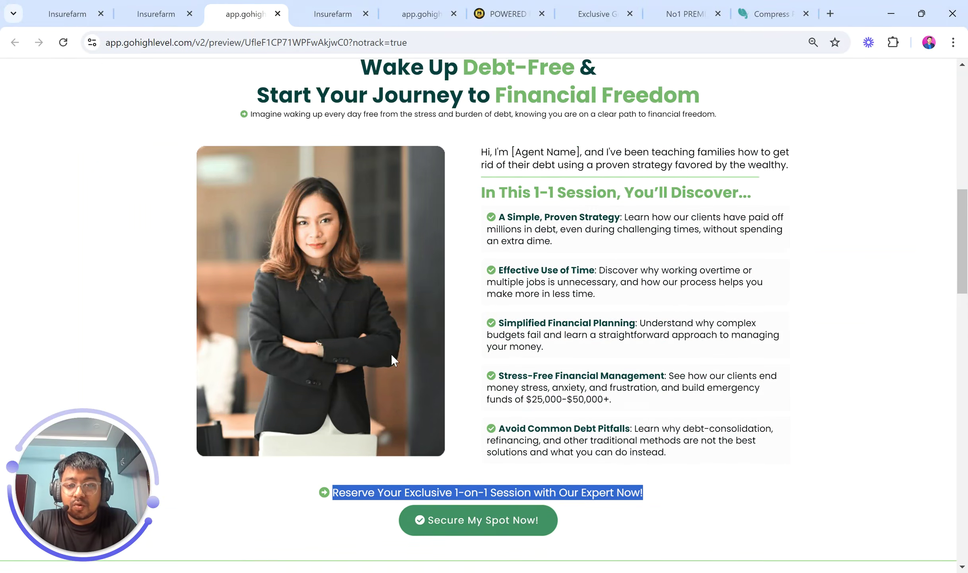
pyautogui.scroll(-5, 391, 353)
pyautogui.scroll(-5, 392, 355)
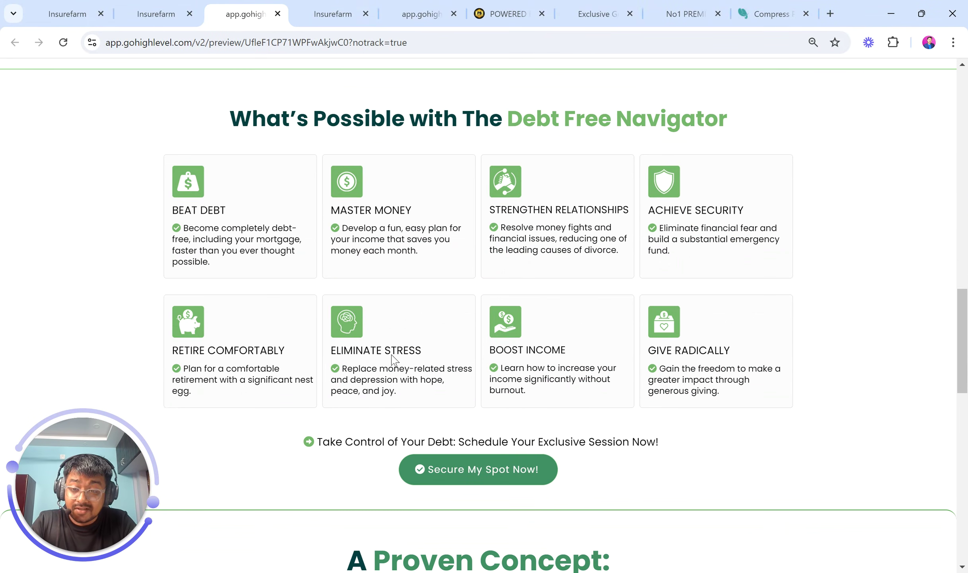
pyautogui.scroll(15, 391, 353)
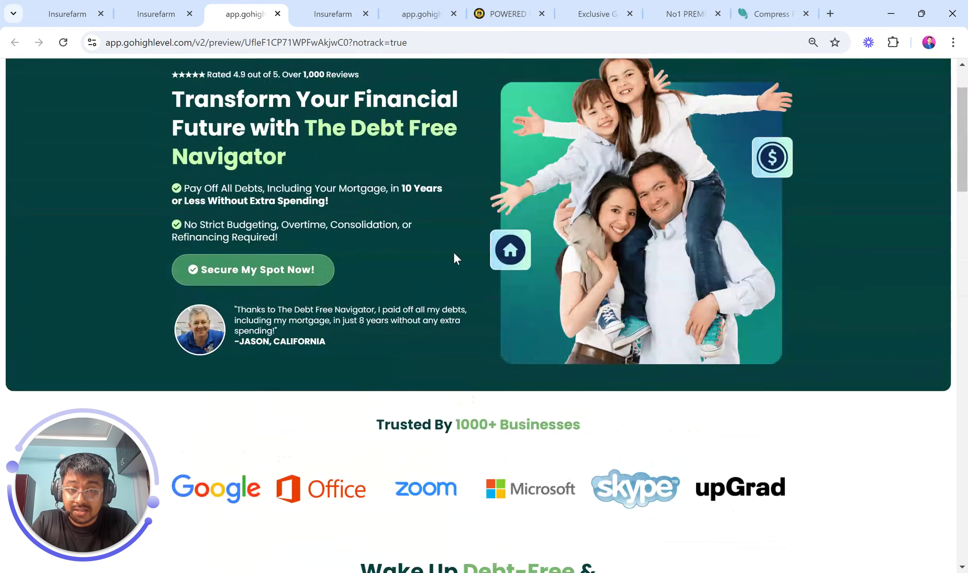
pyautogui.scroll(-4, 454, 255)
pyautogui.scroll(-15, 396, 321)
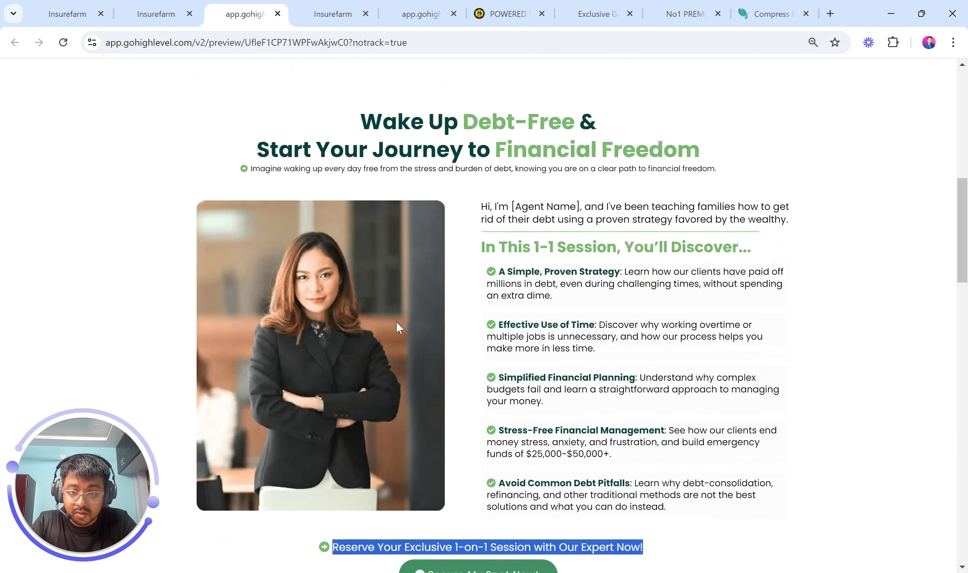
pyautogui.scroll(-6, 392, 369)
pyautogui.scroll(2, 392, 369)
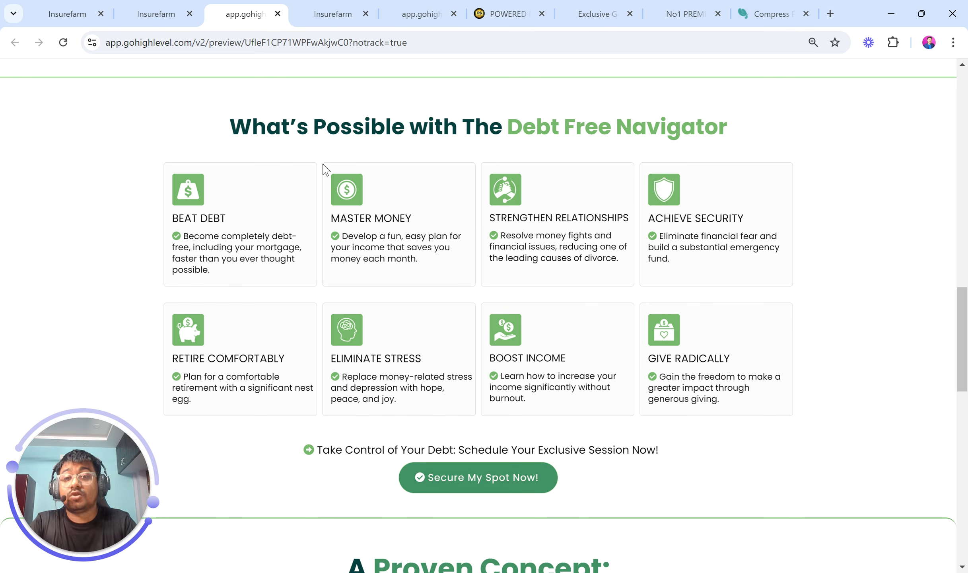
# Return to the page builder and add a full-width section beneath the "Secure My Spot Now!" row
pyautogui.click(330, 9)
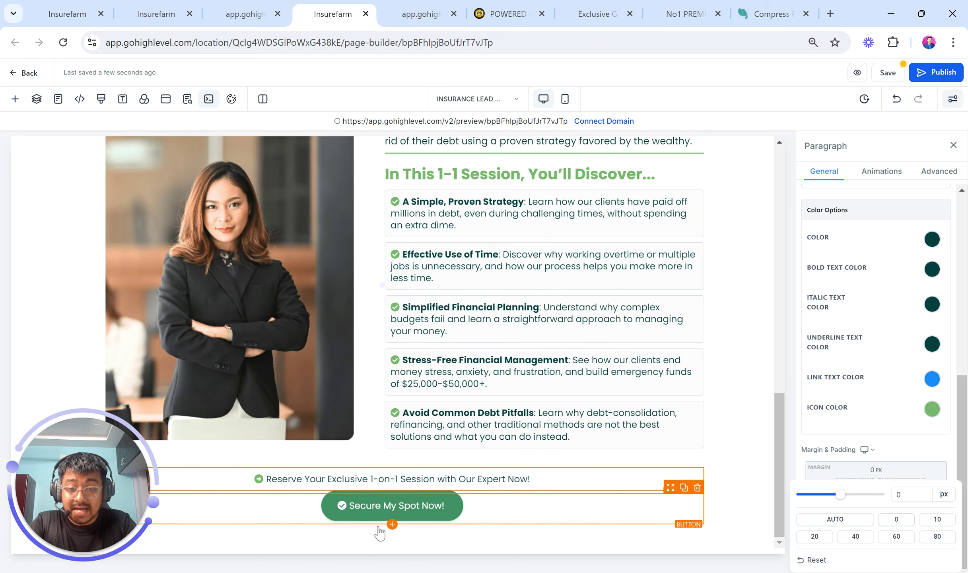
pyautogui.click(392, 549)
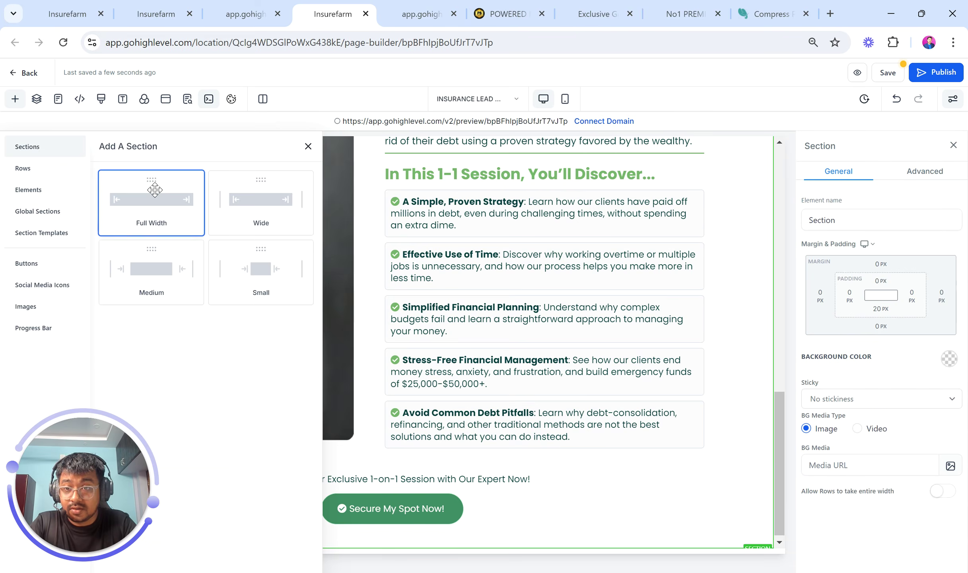
pyautogui.click(148, 195)
# Check the section divider on the reference page and give the new empty section a light green top border
pyautogui.click(247, 12)
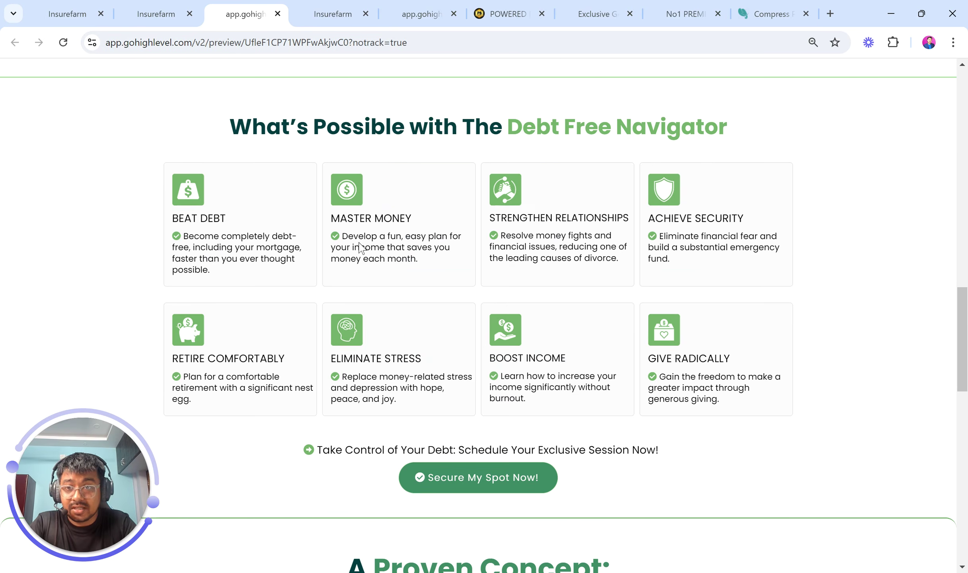
pyautogui.scroll(3, 332, 197)
pyautogui.scroll(-10, 294, 166)
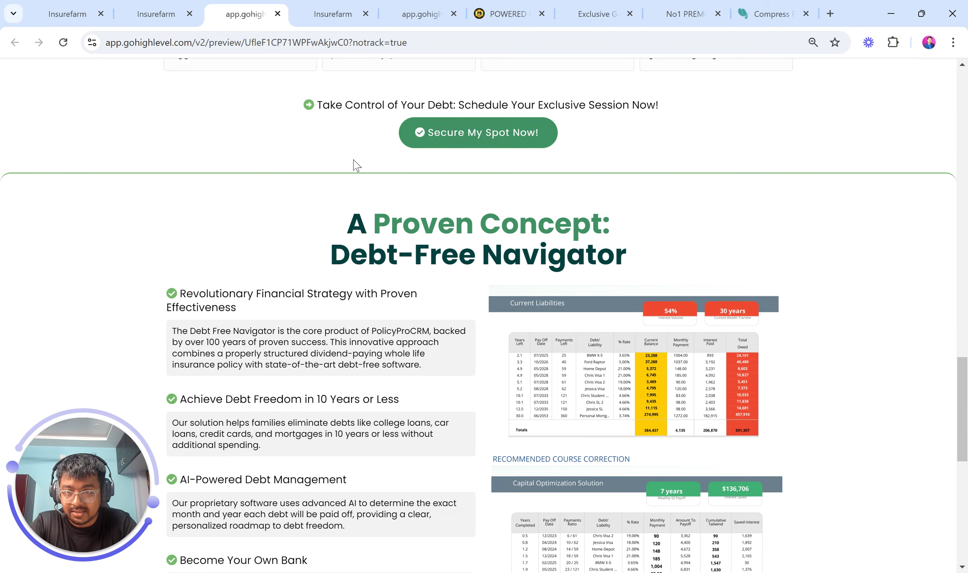
pyautogui.scroll(-6, 644, 272)
pyautogui.scroll(13, 642, 273)
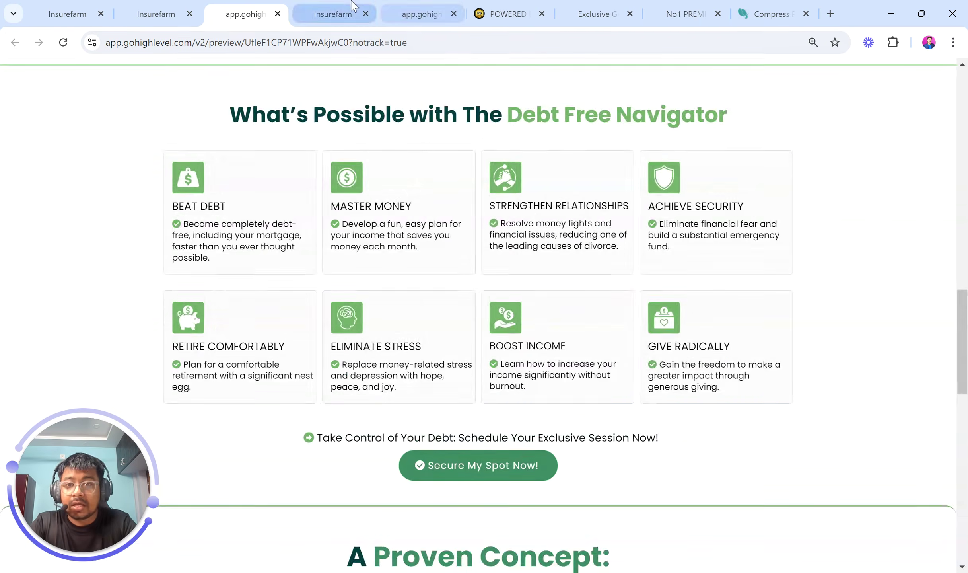
pyautogui.click(353, 12)
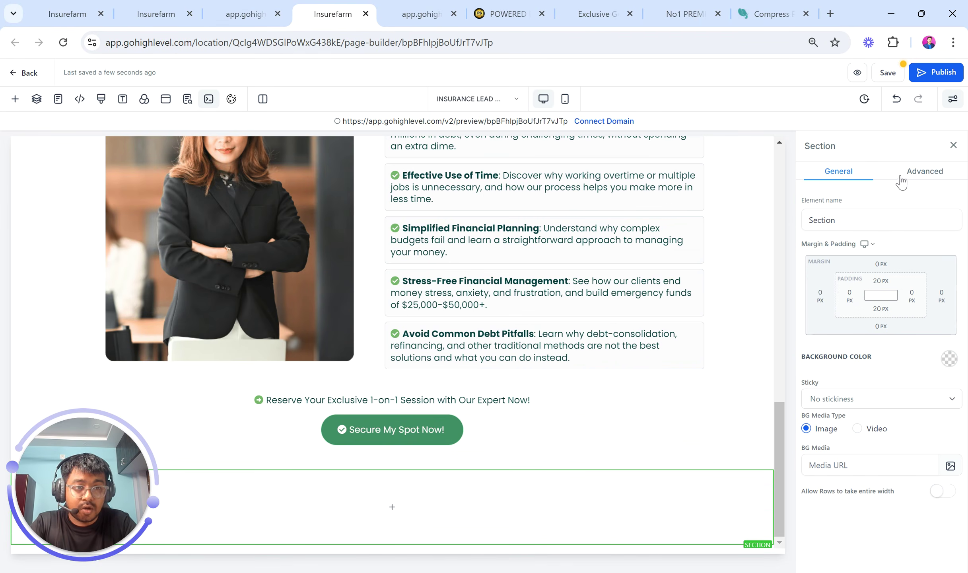
pyautogui.click(917, 175)
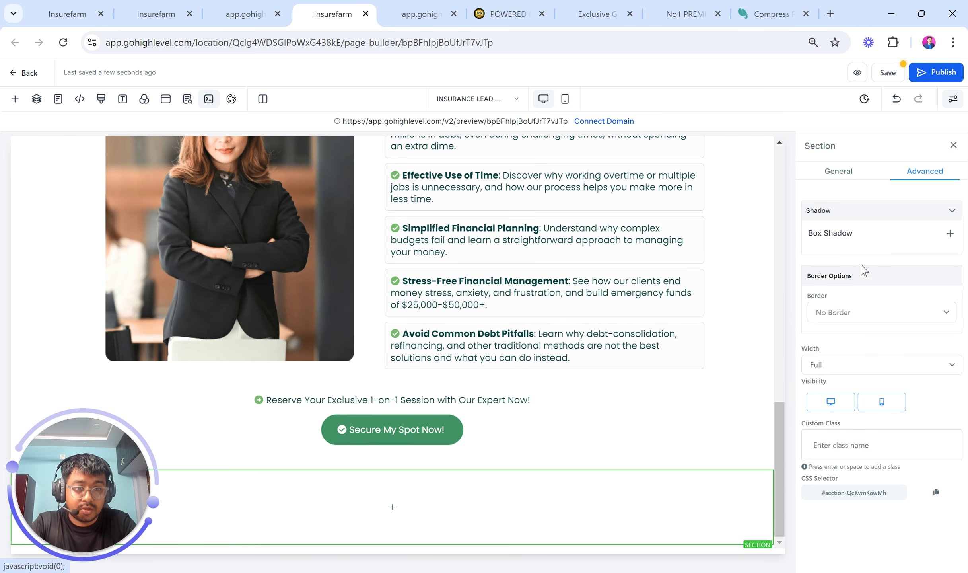
pyautogui.click(856, 314)
pyautogui.click(850, 359)
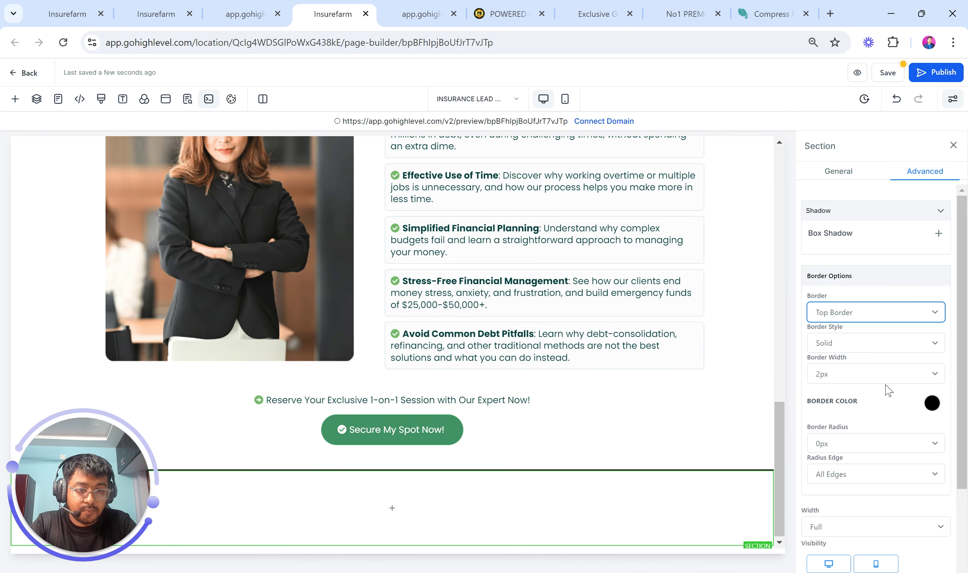
pyautogui.click(931, 404)
pyautogui.click(834, 489)
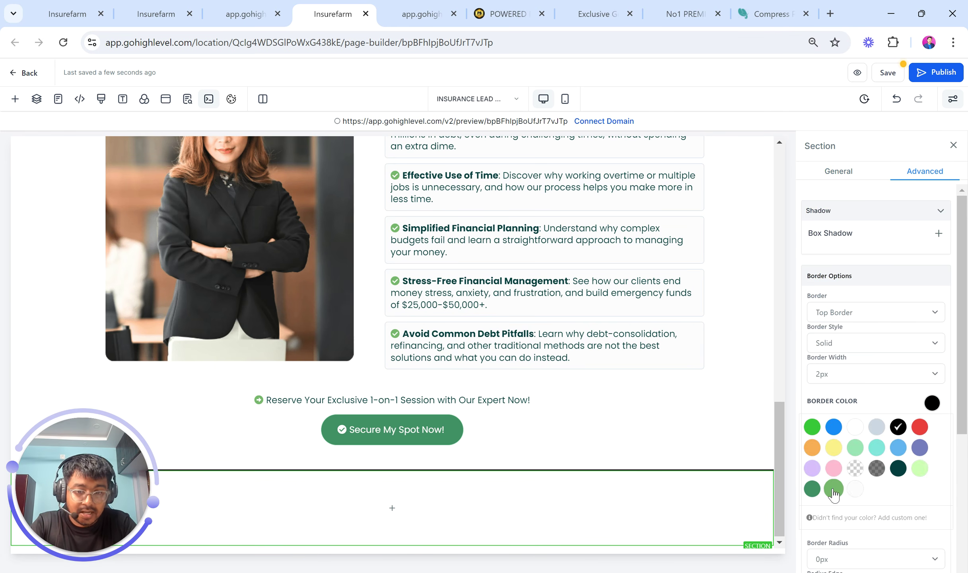
pyautogui.click(434, 358)
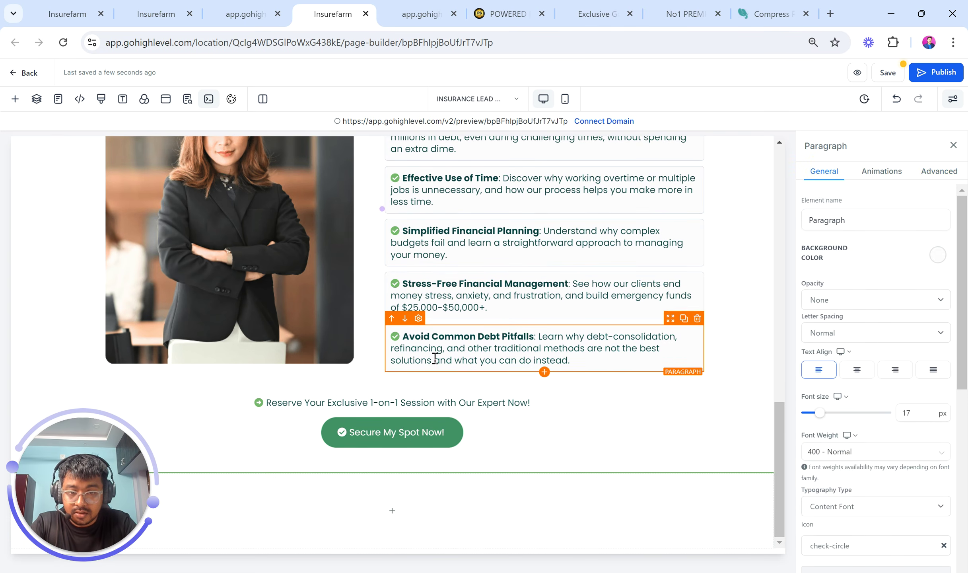
# Copy the "What's Possible with The Debt Free Navigator" headline text from the reference page
pyautogui.click(245, 12)
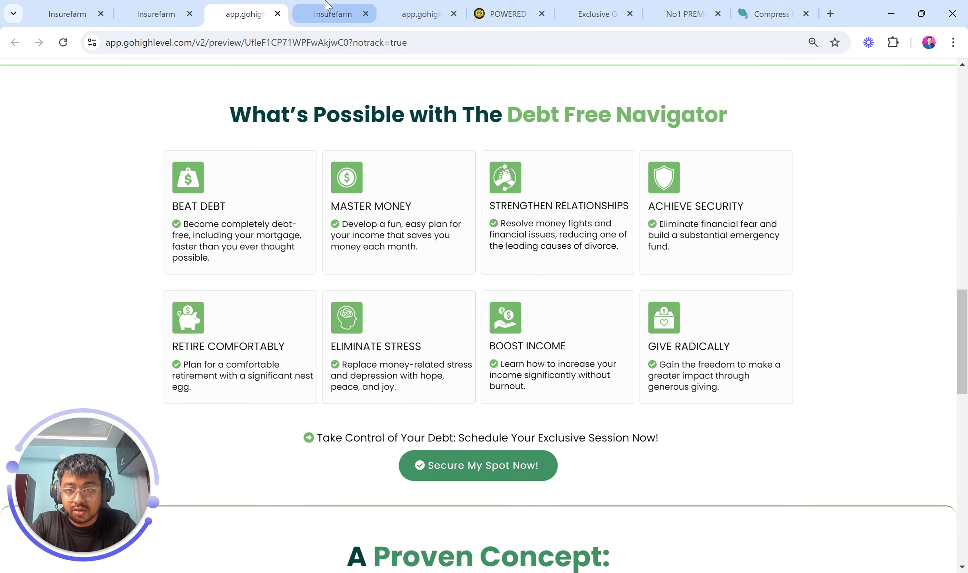
pyautogui.scroll(2, 340, 172)
pyautogui.scroll(1, 339, 172)
pyautogui.moveTo(224, 205); pyautogui.dragTo(738, 205)
pyautogui.hotkey('ctrl', 'c')
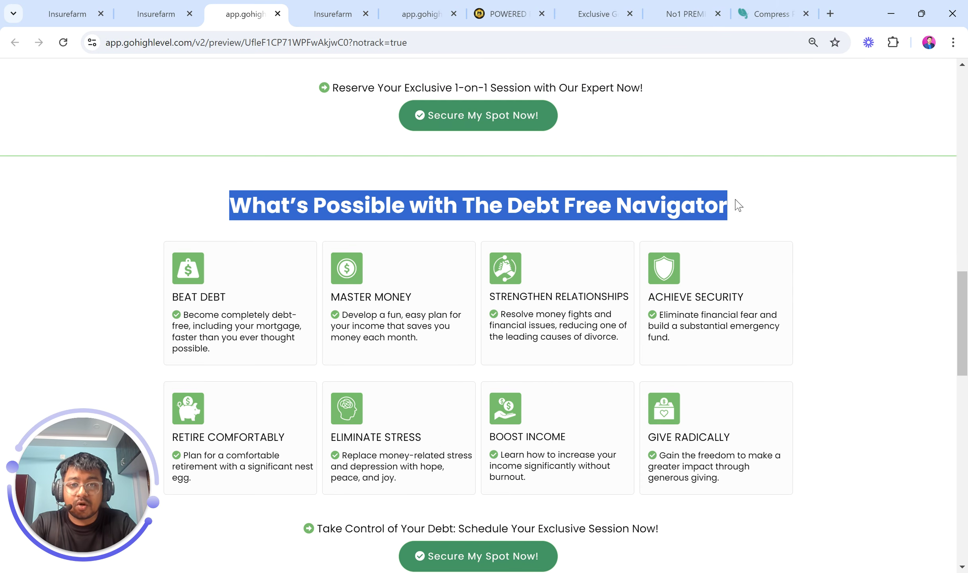
# In the page builder, try to move a duplicate of the "Wake Up Debt-Free" headline into the new section, and delete the misplaced copy
pyautogui.click(333, 13)
pyautogui.scroll(6, 613, 221)
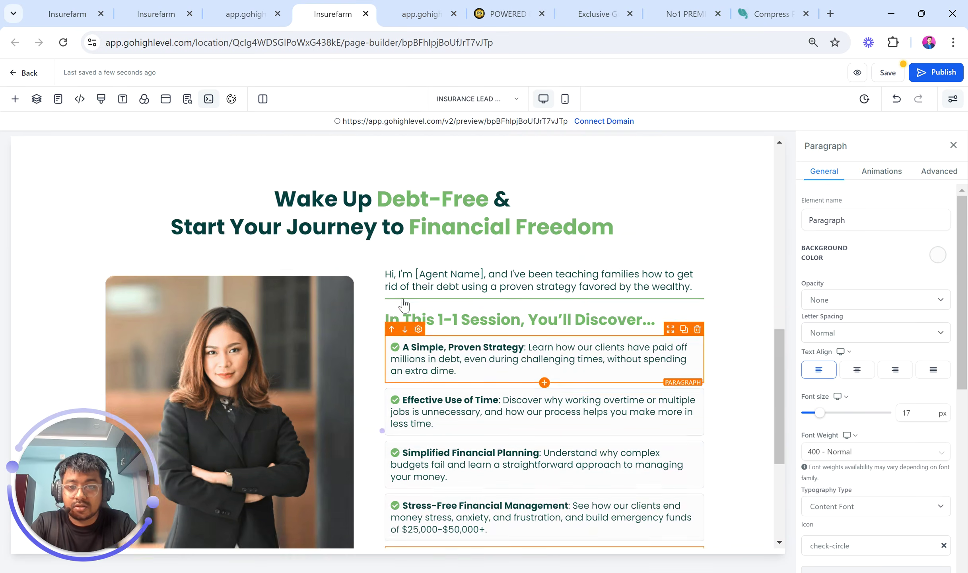
pyautogui.click(684, 195)
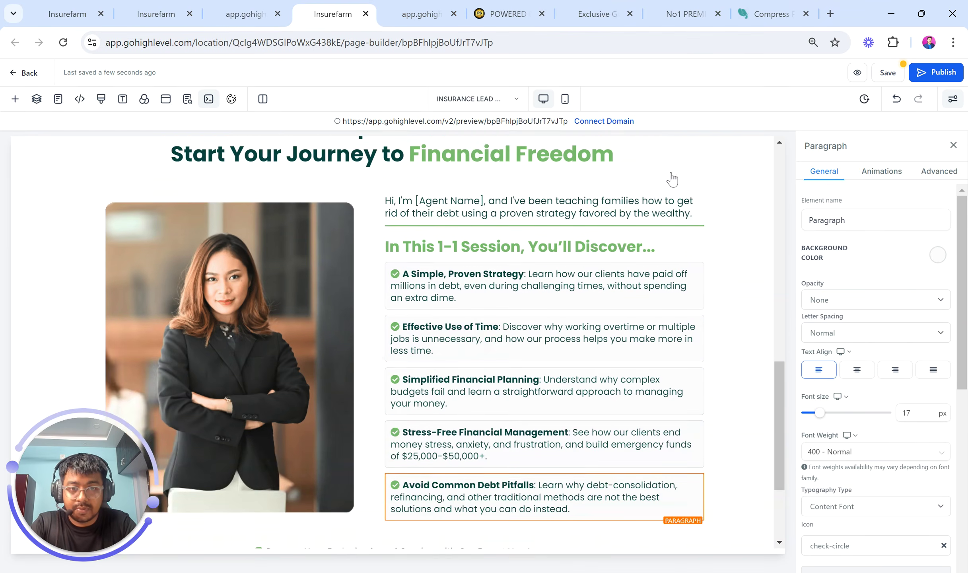
pyautogui.moveTo(672, 195); pyautogui.dragTo(594, 519)
pyautogui.scroll(-5, 595, 518)
pyautogui.moveTo(672, 234); pyautogui.dragTo(432, 519)
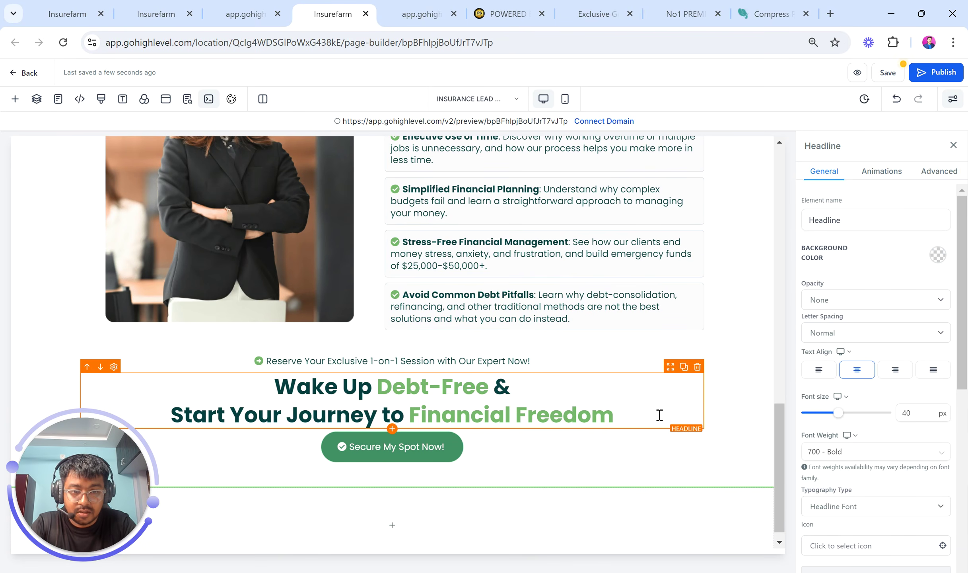
pyautogui.click(697, 367)
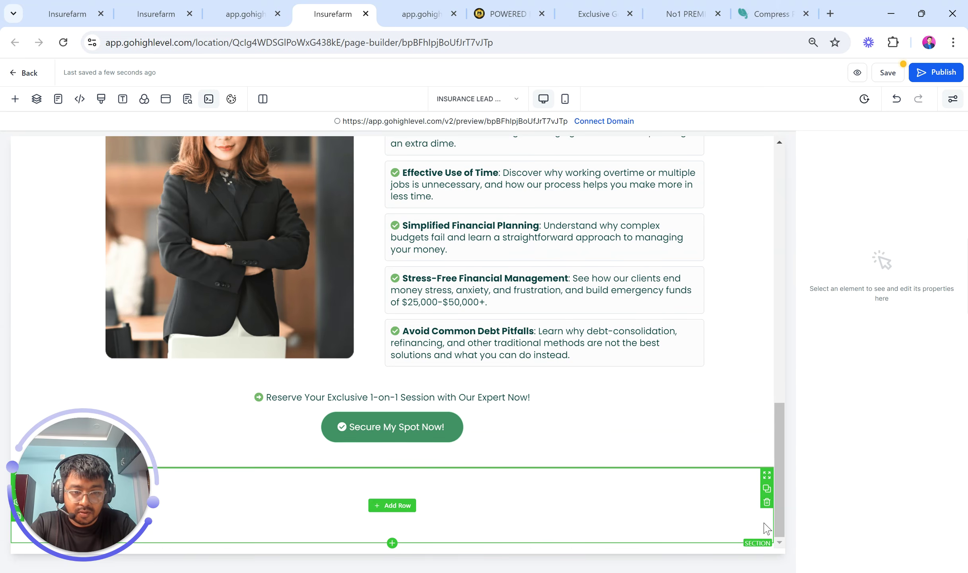
# Duplicate the whole "Wake Up Debt-Free & Start Your Journey to Financial Freedom" section
pyautogui.scroll(10, 665, 325)
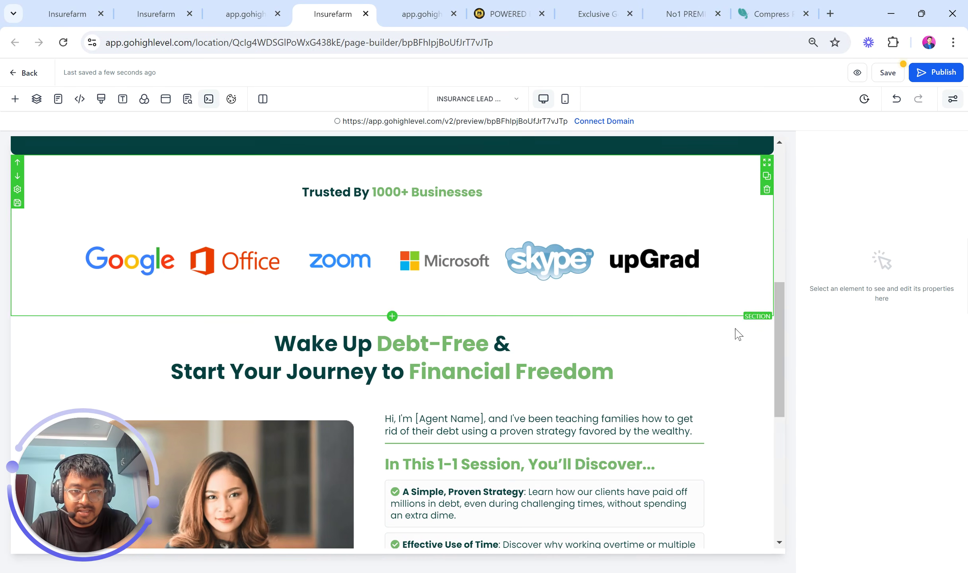
pyautogui.click(766, 338)
pyautogui.scroll(-8, 659, 471)
# Give the duplicated "Wake Up Debt-Free" section a top border in light green
pyautogui.click(738, 380)
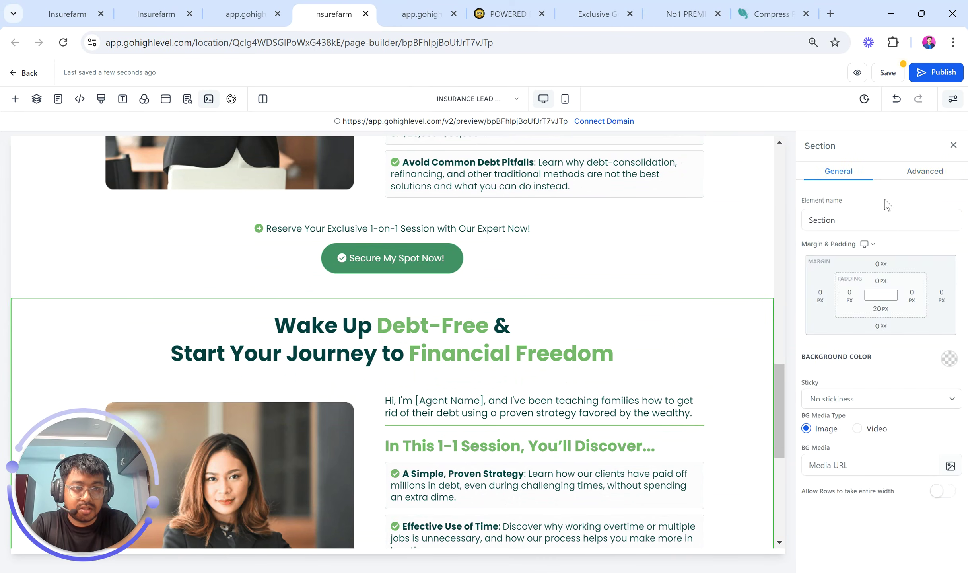
pyautogui.click(925, 171)
pyautogui.click(833, 318)
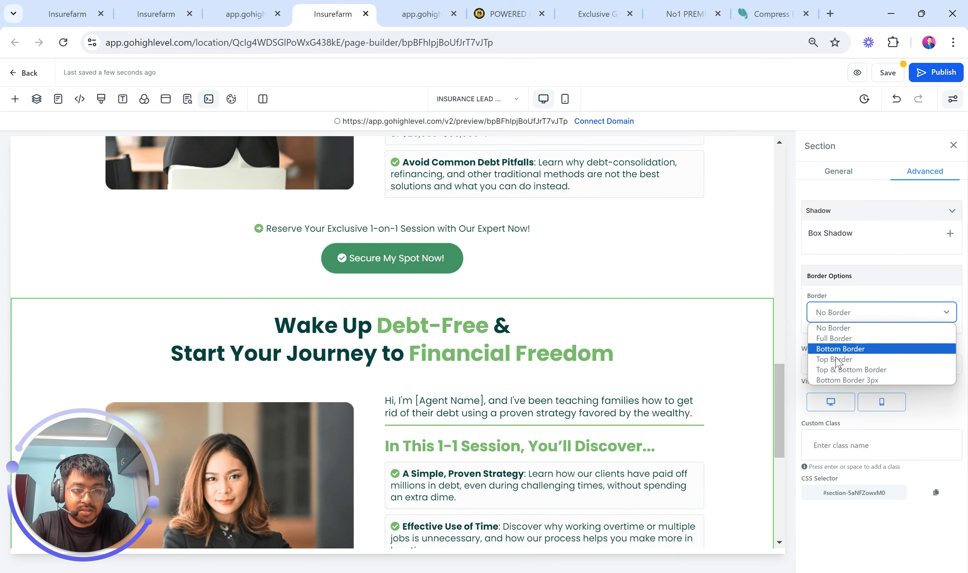
pyautogui.click(867, 359)
pyautogui.click(932, 403)
pyautogui.click(834, 488)
pyautogui.scroll(-1, 625, 425)
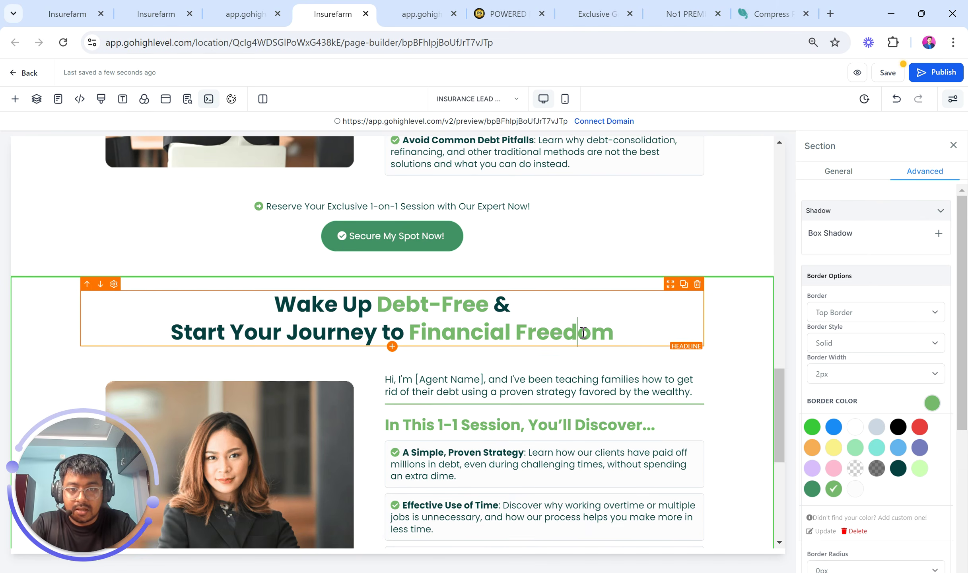
# Replace the duplicated section's headline with "What's Possible with The Debt Free Navigator" and remove the blank line above it
pyautogui.click(577, 333)
pyautogui.hotkey('ctrl', 'a')
pyautogui.hotkey('ctrl', 'v')
pyautogui.press('BackSpace')
pyautogui.press('BackSpace')
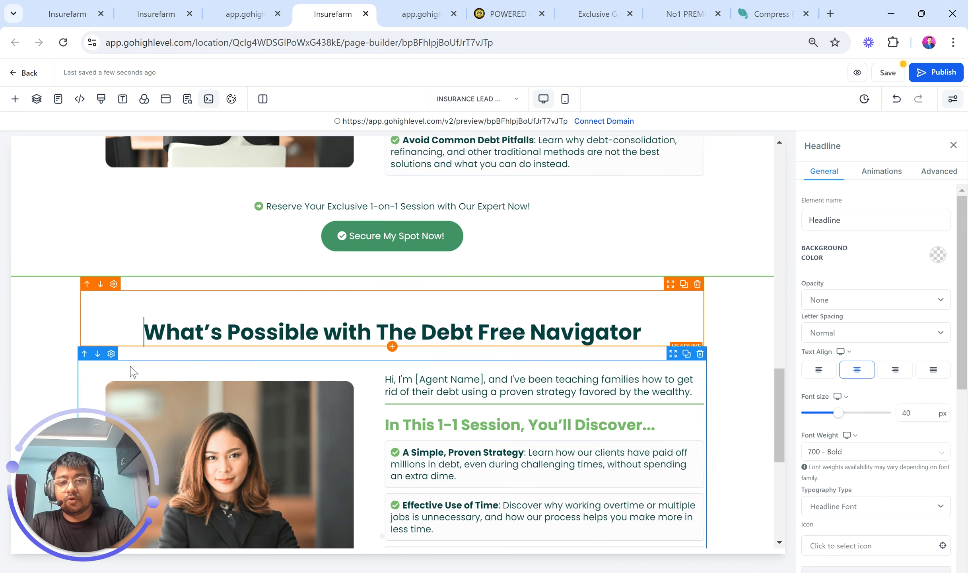
# Set the top padding of the section containing the new headline to 40 px
pyautogui.click(743, 347)
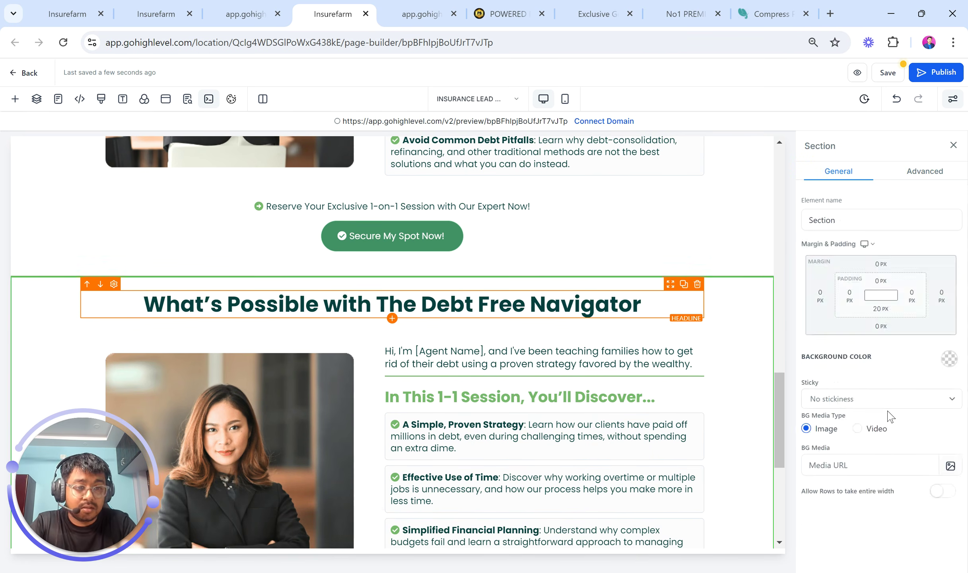
pyautogui.click(881, 296)
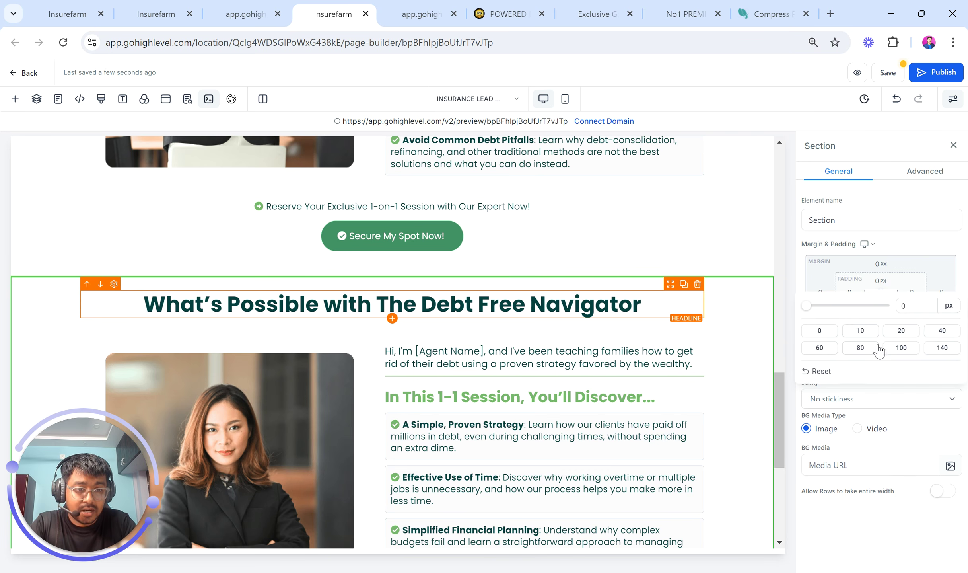
pyautogui.click(952, 331)
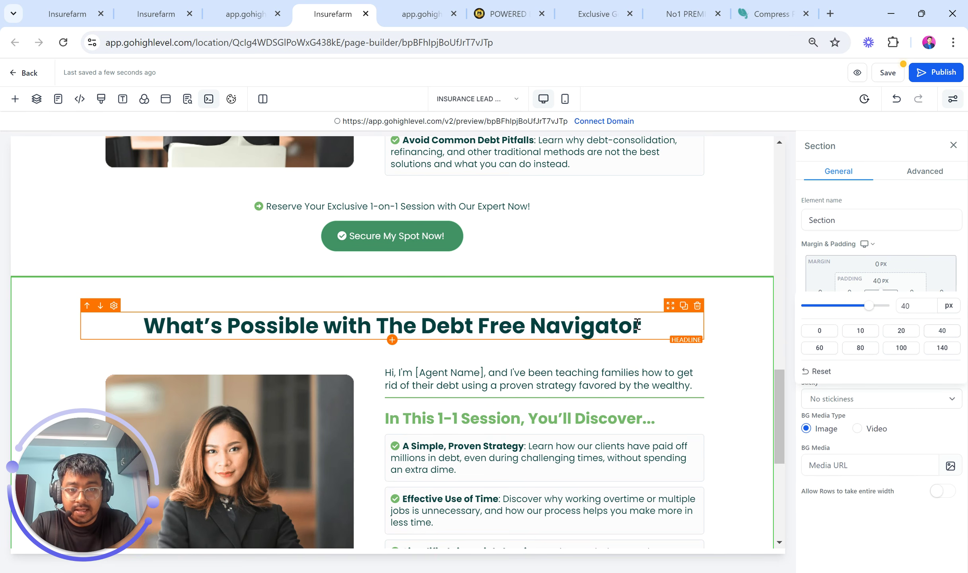
# Color the words "Debt Free Navigator" in the new headline light green
pyautogui.moveTo(666, 325); pyautogui.dragTo(421, 335)
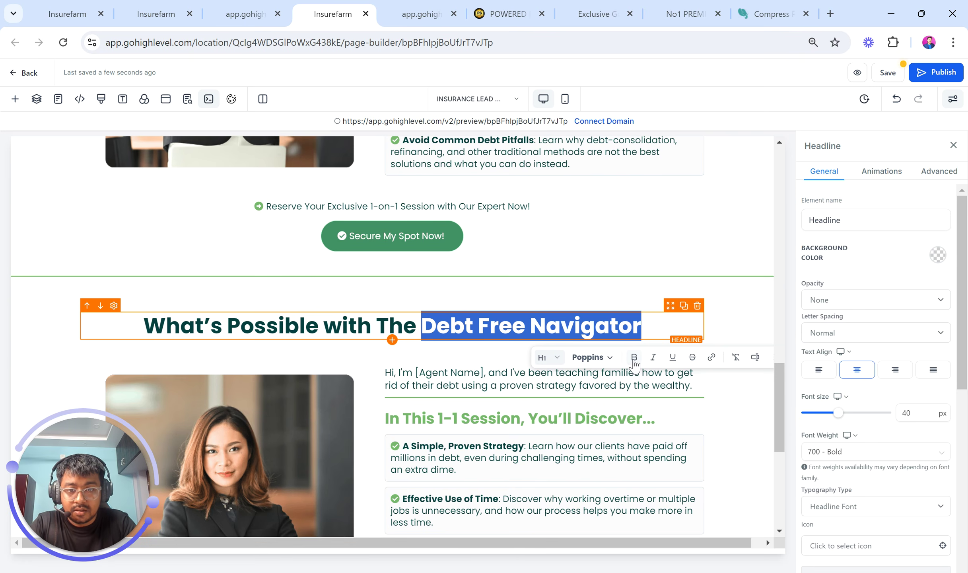
pyautogui.click(634, 359)
pyautogui.click(464, 418)
# Following the reference page's card layout, insert a four-column row between the agent photo row and the "Reserve Your Exclusive 1-on-1 Session" line
pyautogui.click(263, 8)
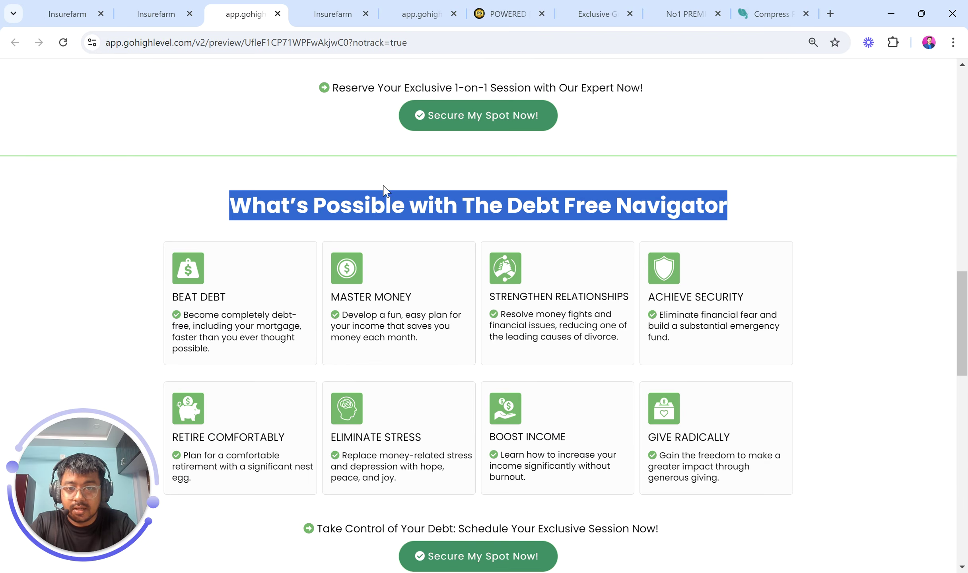
pyautogui.scroll(-1, 210, 322)
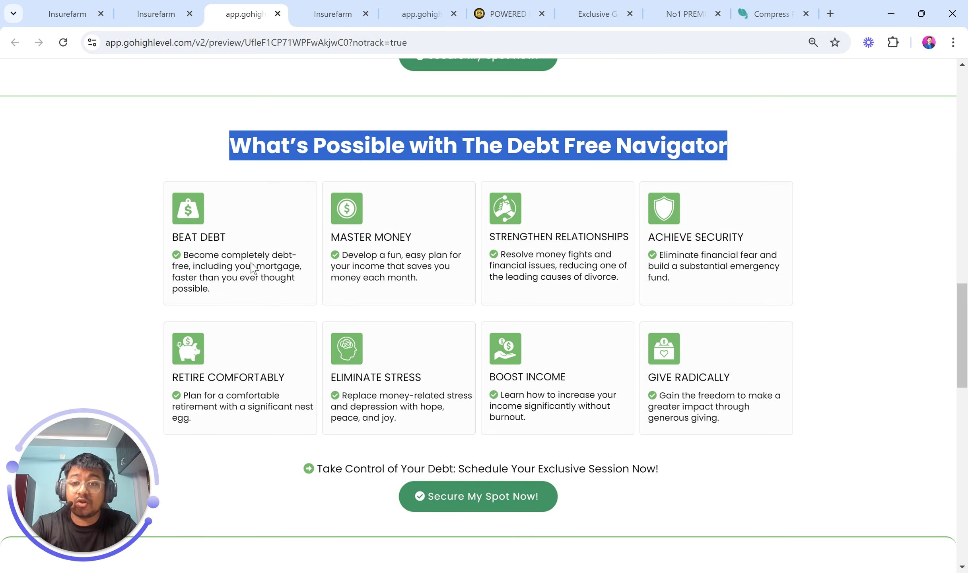
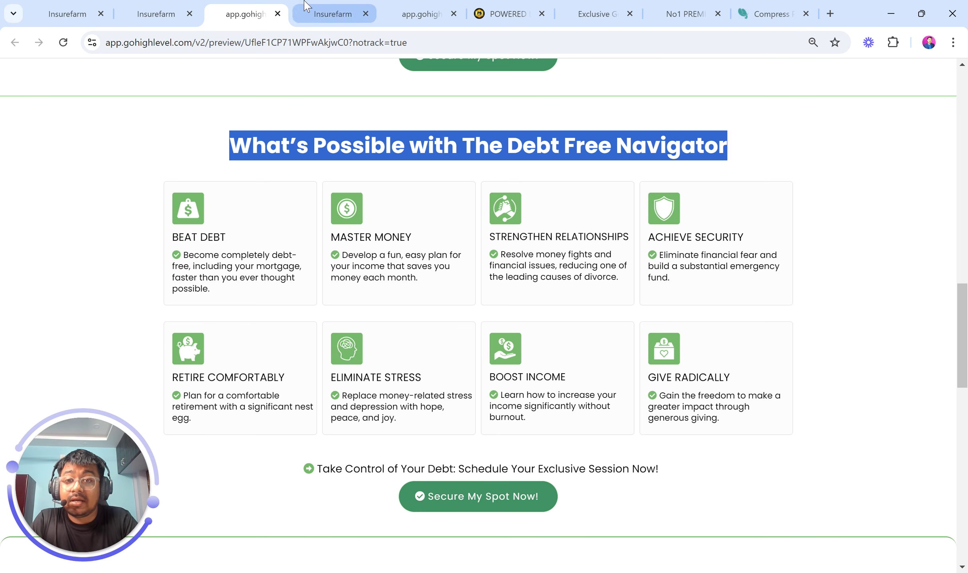
pyautogui.click(306, 13)
pyautogui.scroll(-1, 318, 319)
pyautogui.scroll(-3, 319, 318)
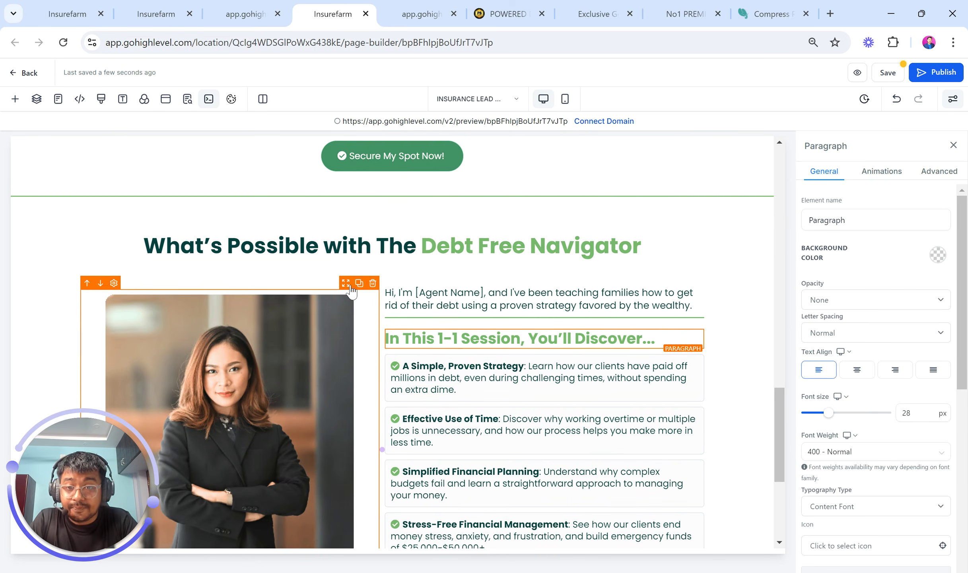
pyautogui.scroll(-3, 377, 366)
pyautogui.scroll(-1, 376, 363)
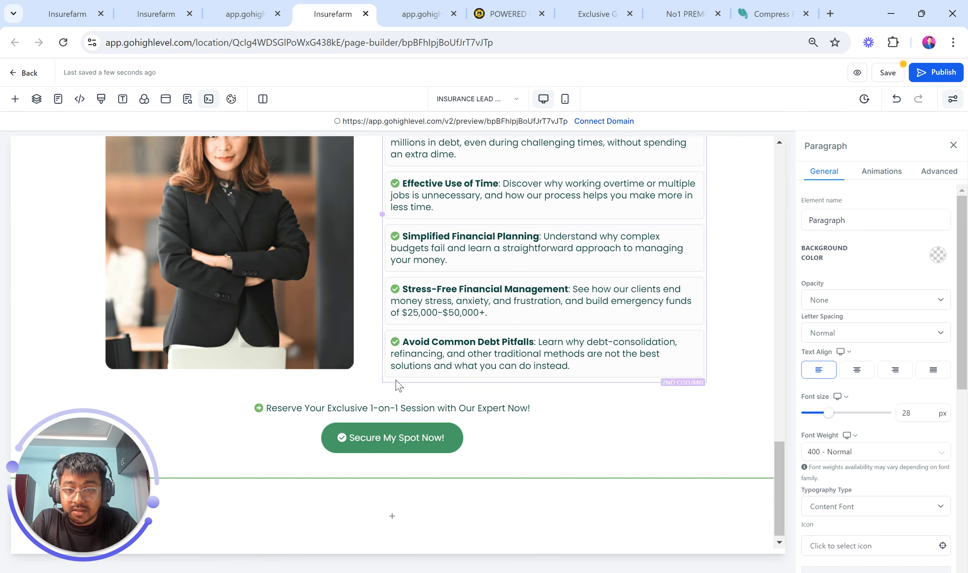
pyautogui.click(392, 390)
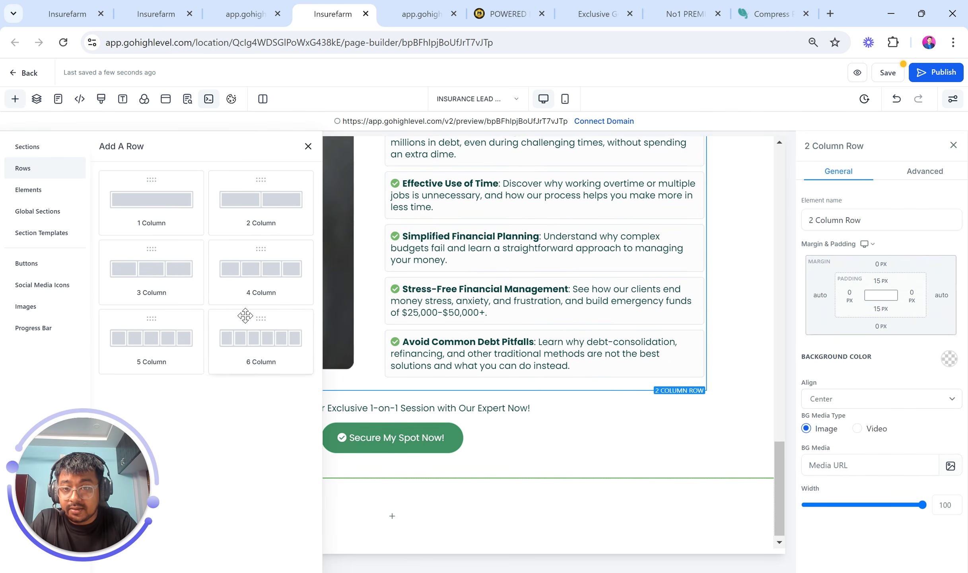
pyautogui.click(239, 15)
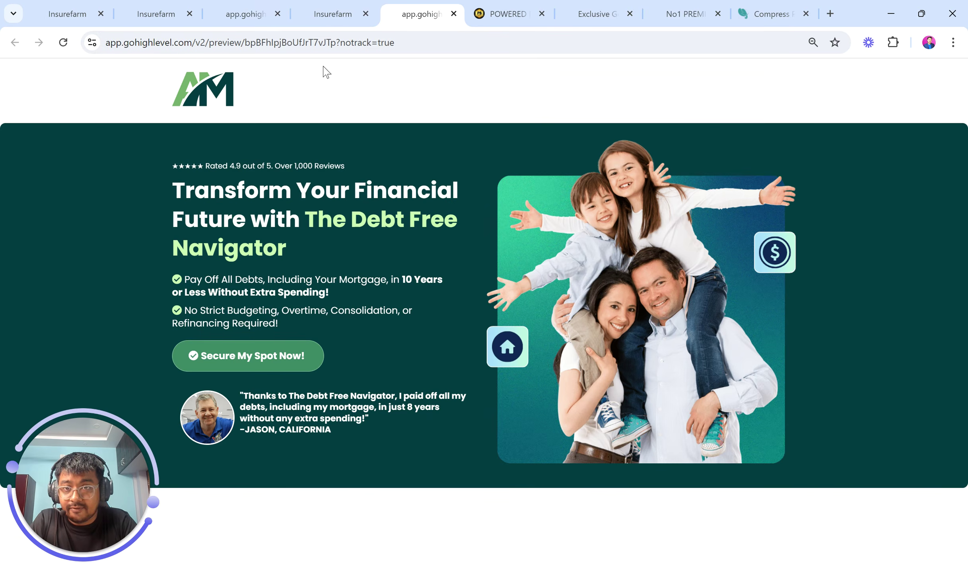
pyautogui.click(328, 13)
pyautogui.moveTo(248, 286); pyautogui.dragTo(206, 441)
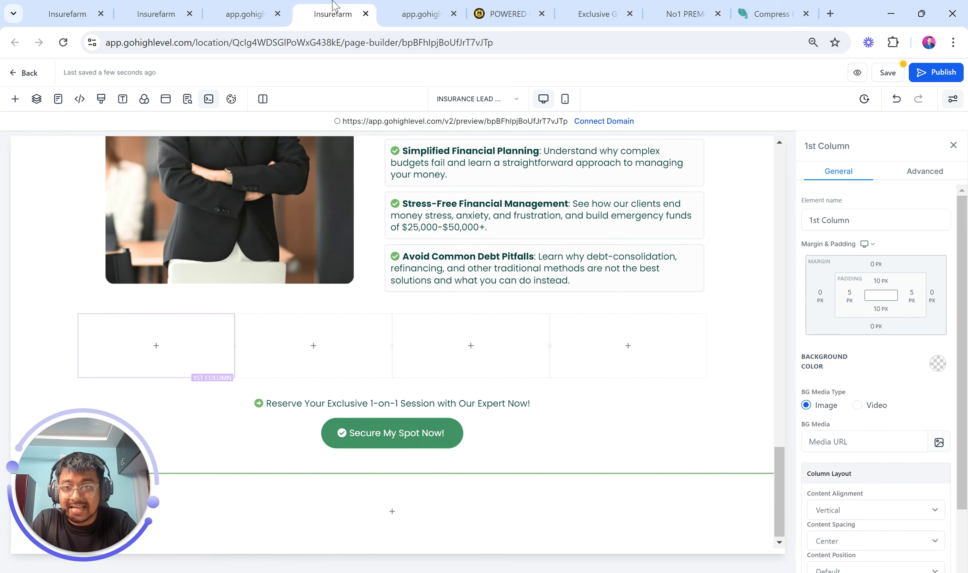
# Examine the icon, heading and description of the "BEAT DEBT" card on the reference page
pyautogui.click(245, 14)
pyautogui.scroll(1, 239, 238)
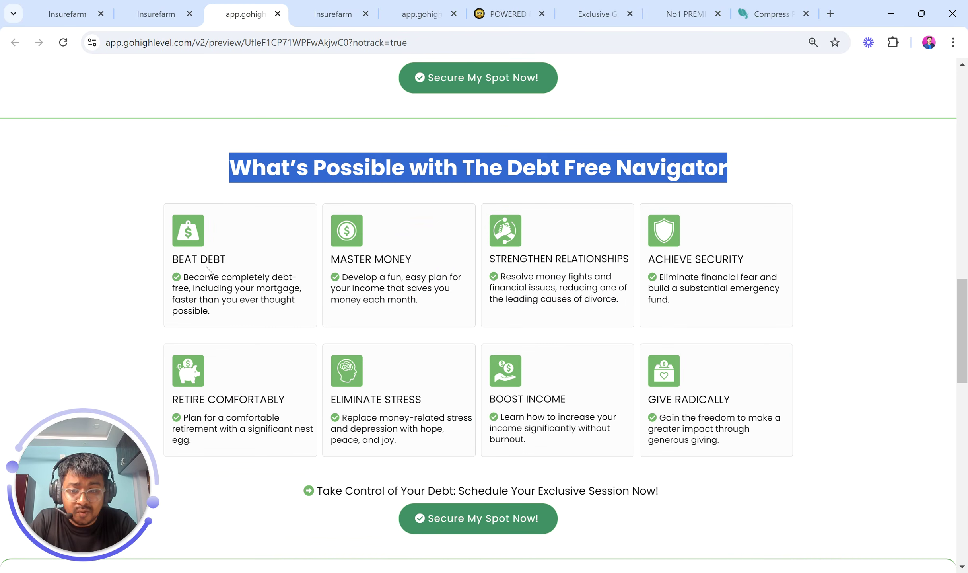
pyautogui.scroll(5, 196, 263)
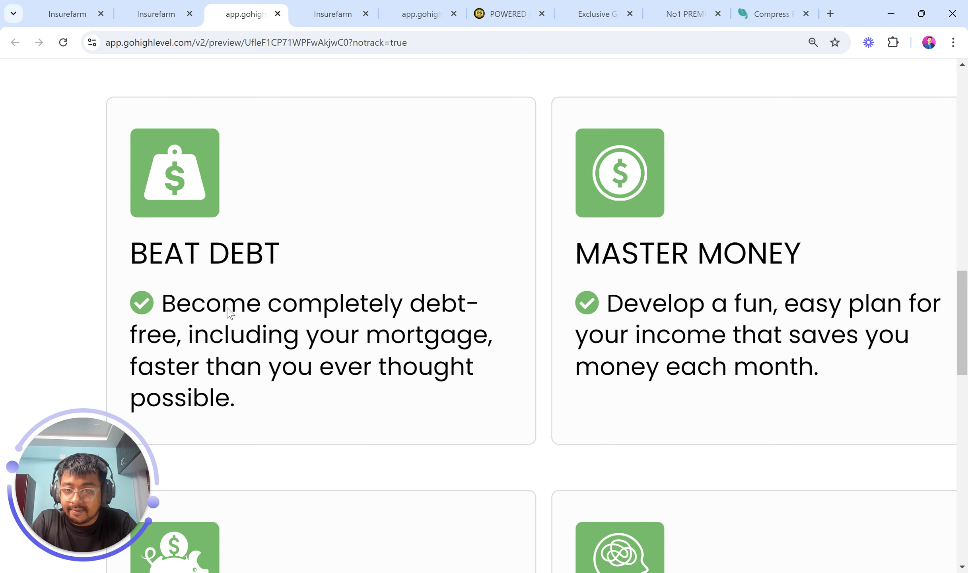
pyautogui.moveTo(128, 255); pyautogui.dragTo(310, 259)
pyautogui.moveTo(250, 407); pyautogui.dragTo(165, 304)
pyautogui.hotkey('ctrl', '-')
pyautogui.hotkey('ctrl', '-')
pyautogui.hotkey('ctrl', '-')
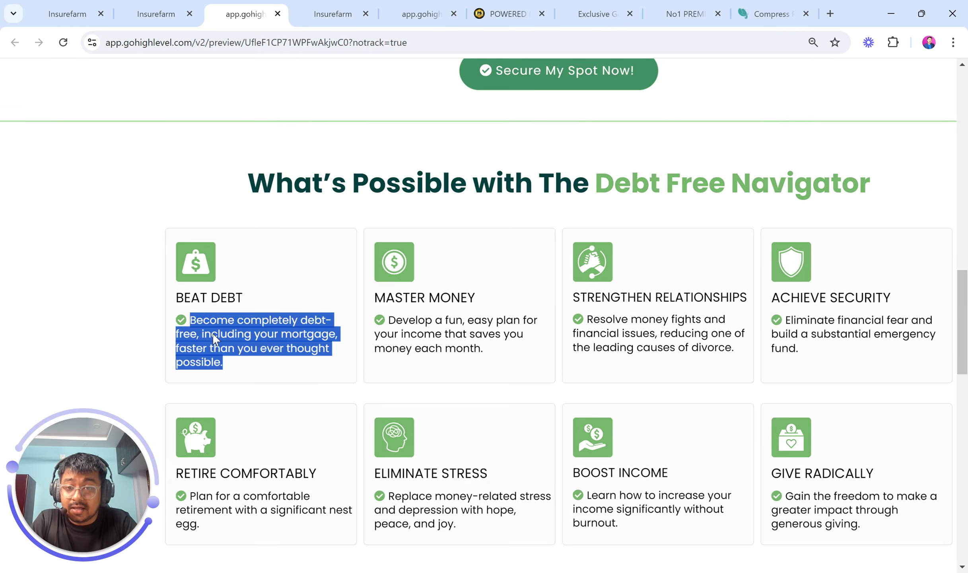
pyautogui.click(344, 8)
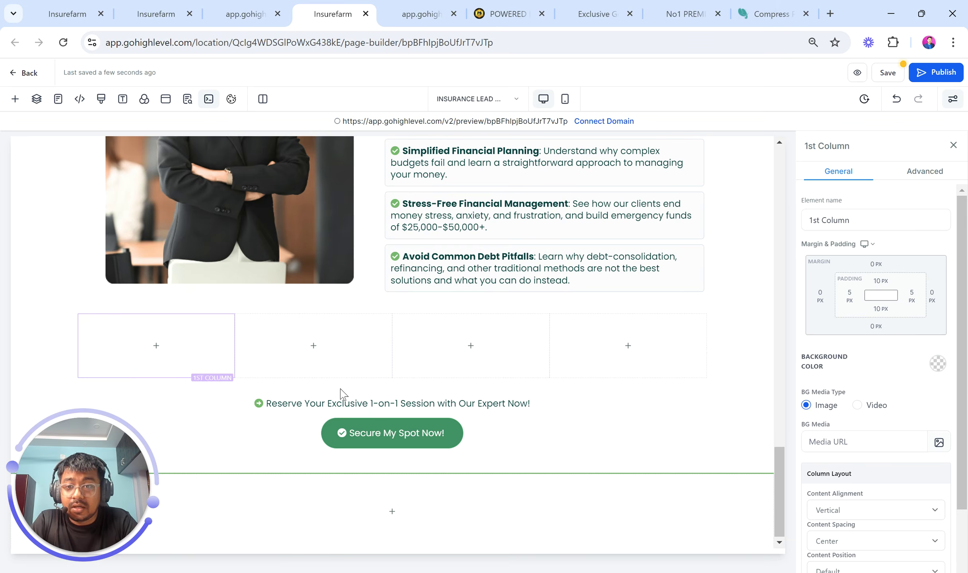
pyautogui.click(246, 14)
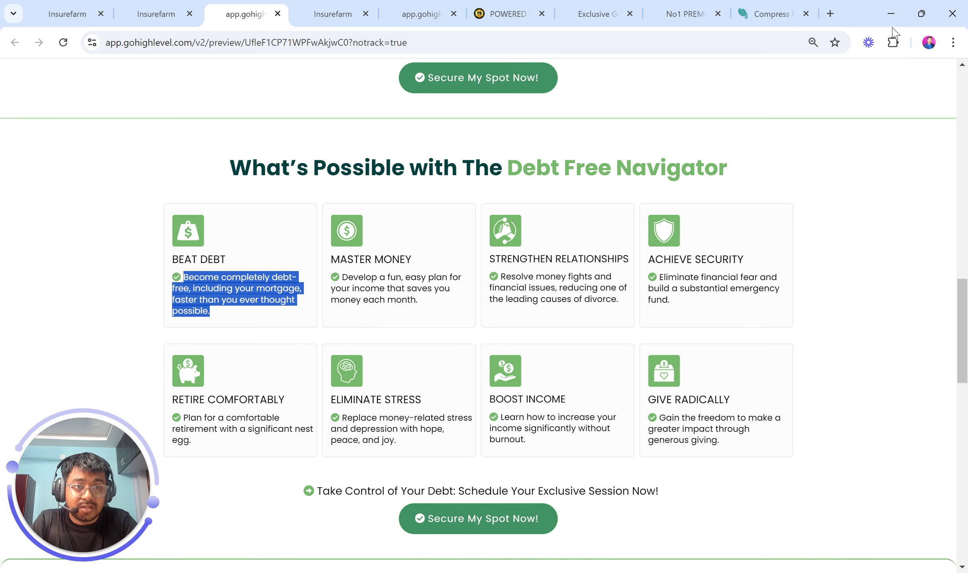
# Sample the "BEAT DEBT" card's background color on the reference page with ColorPick Eyedropper
pyautogui.click(893, 42)
pyautogui.click(756, 155)
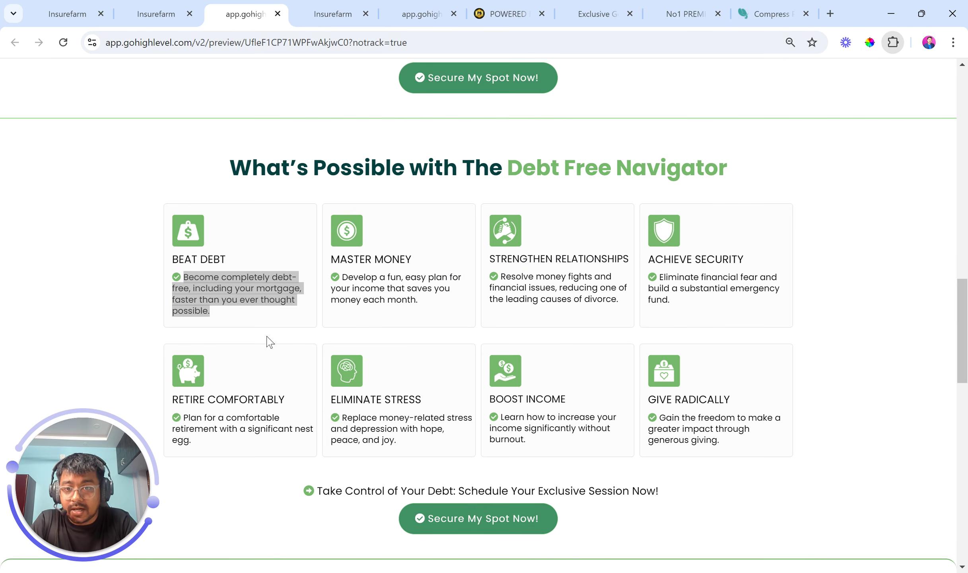
pyautogui.click(282, 231)
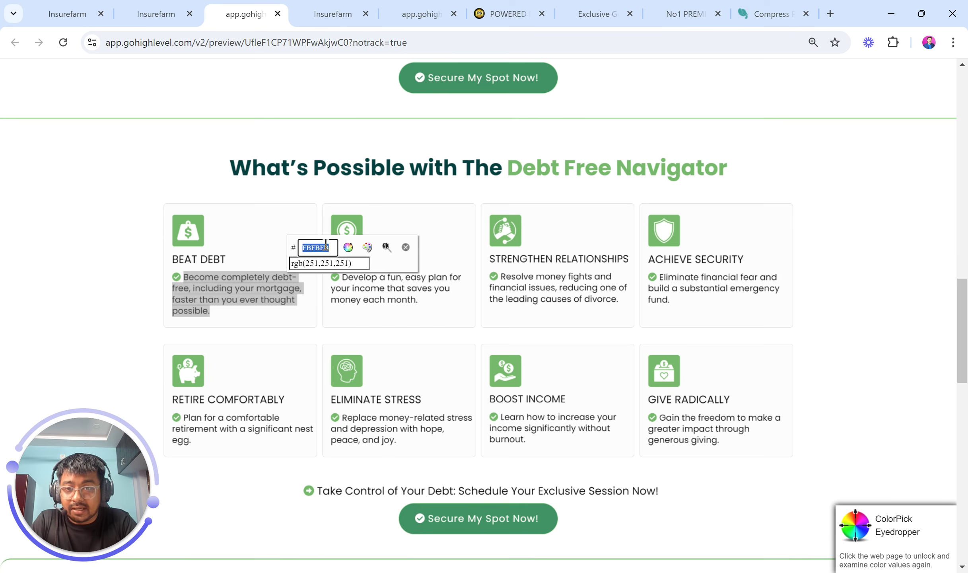
pyautogui.click(406, 247)
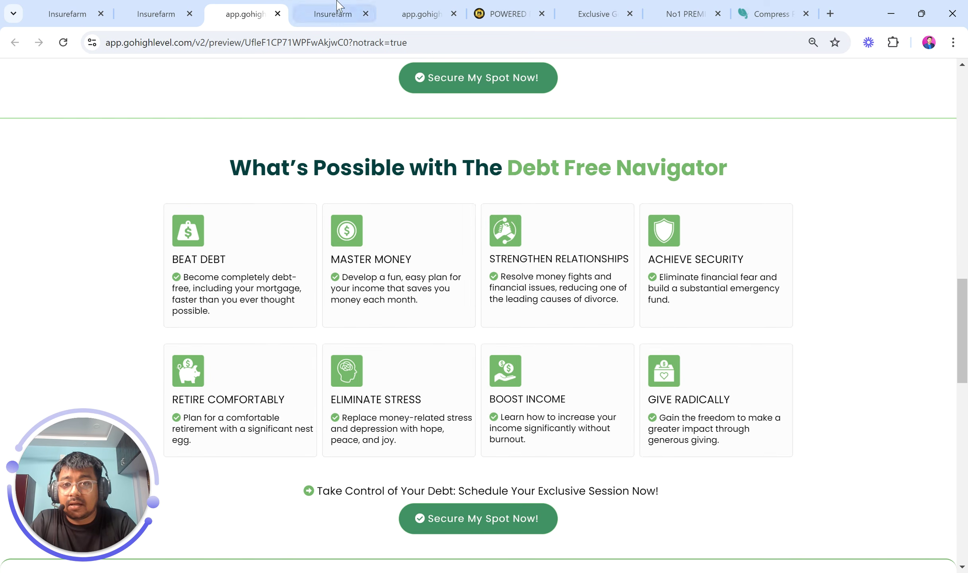
# Set the background color of the new row's first column to #FBFBFB
pyautogui.click(339, 12)
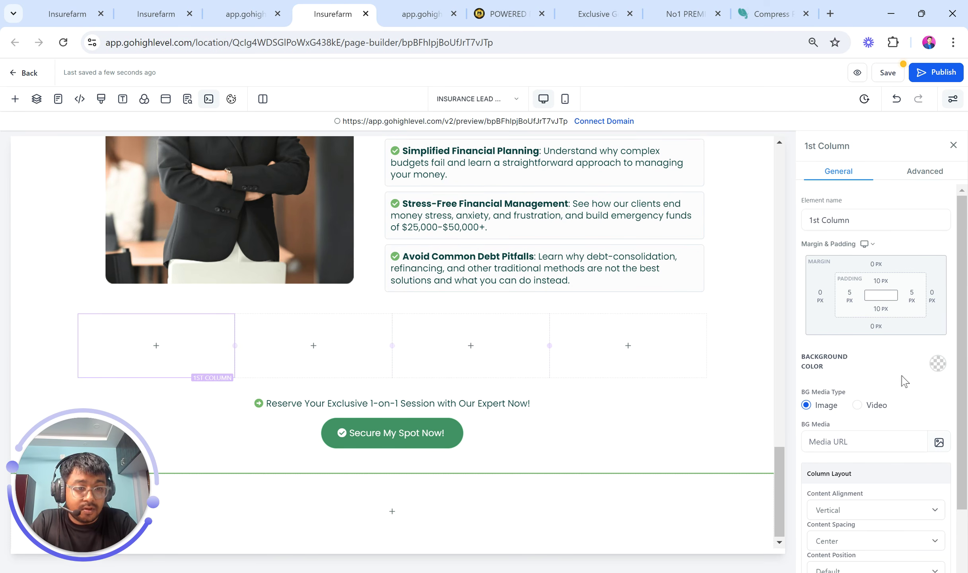
pyautogui.click(939, 363)
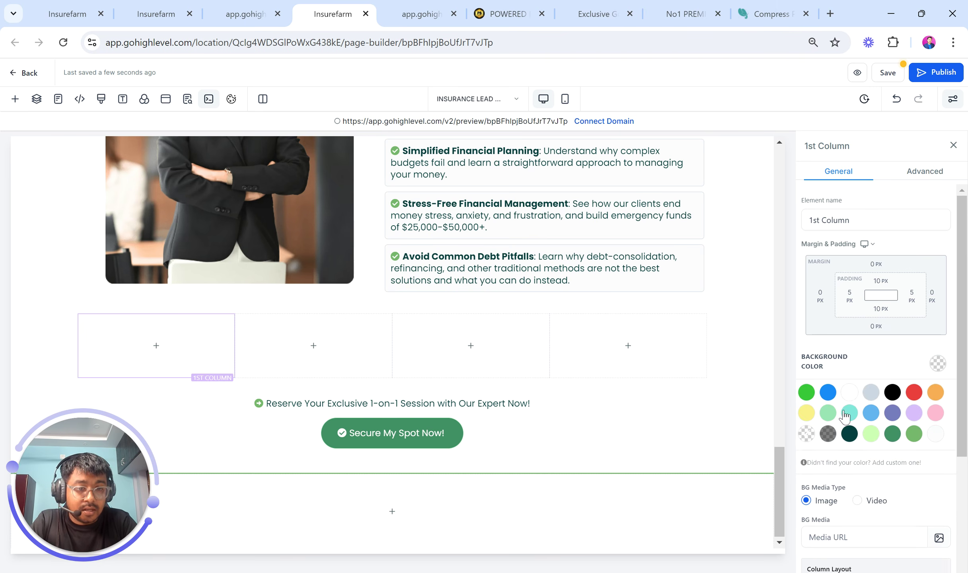
pyautogui.click(821, 462)
pyautogui.tripleClick(825, 501)
pyautogui.write('#FBFBFB')
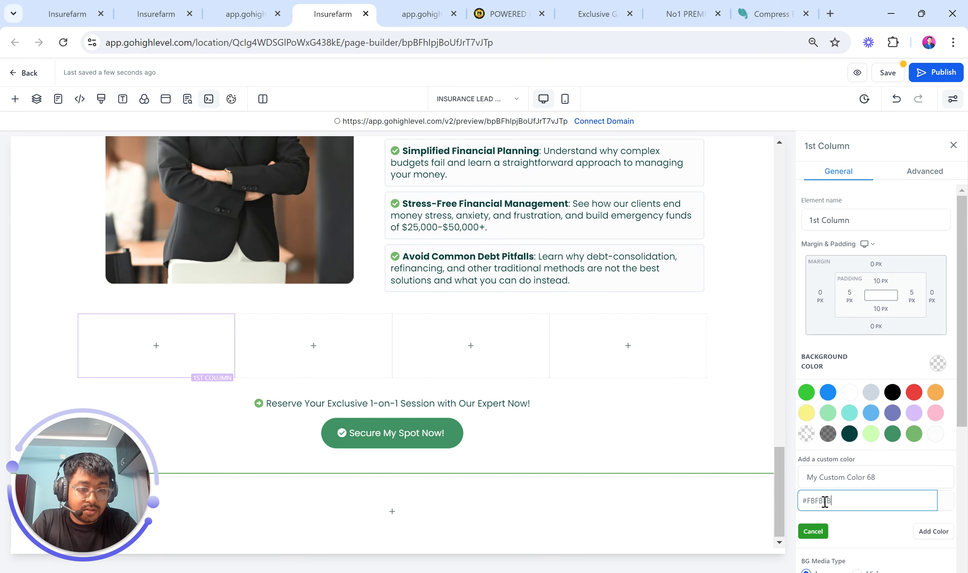
pyautogui.click(933, 530)
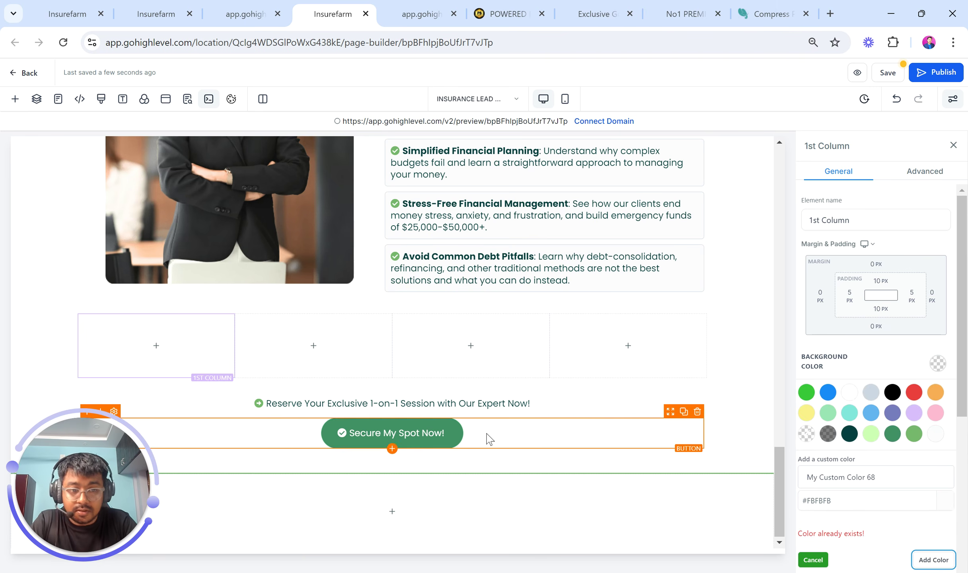
pyautogui.click(934, 435)
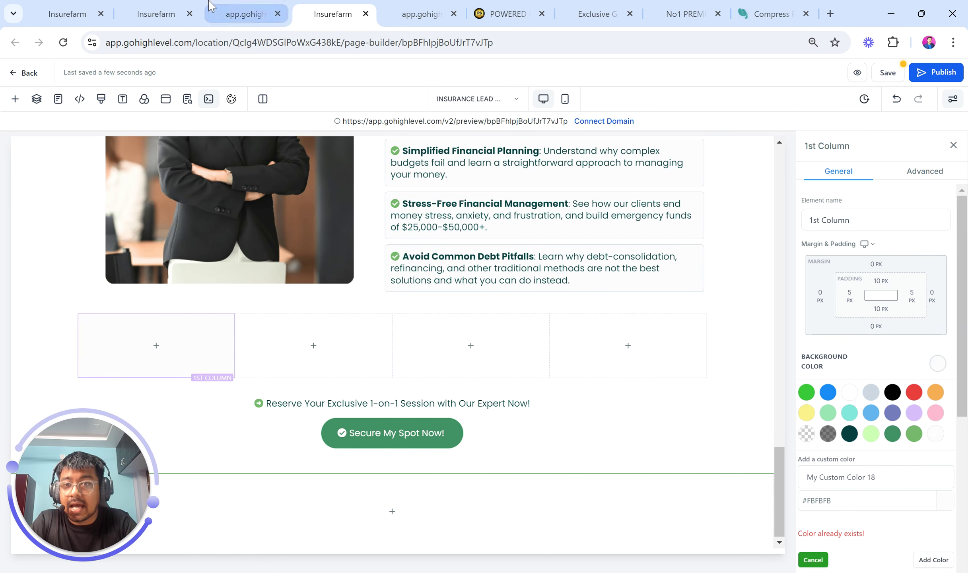
# Give the first column a full solid border in light gray, 1px wide
pyautogui.click(241, 5)
pyautogui.click(334, 9)
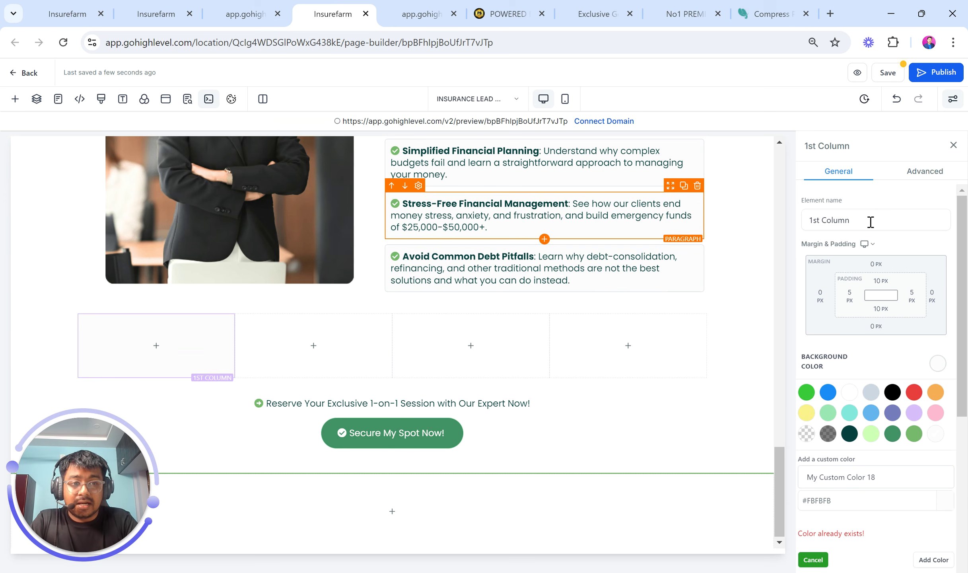
pyautogui.click(928, 179)
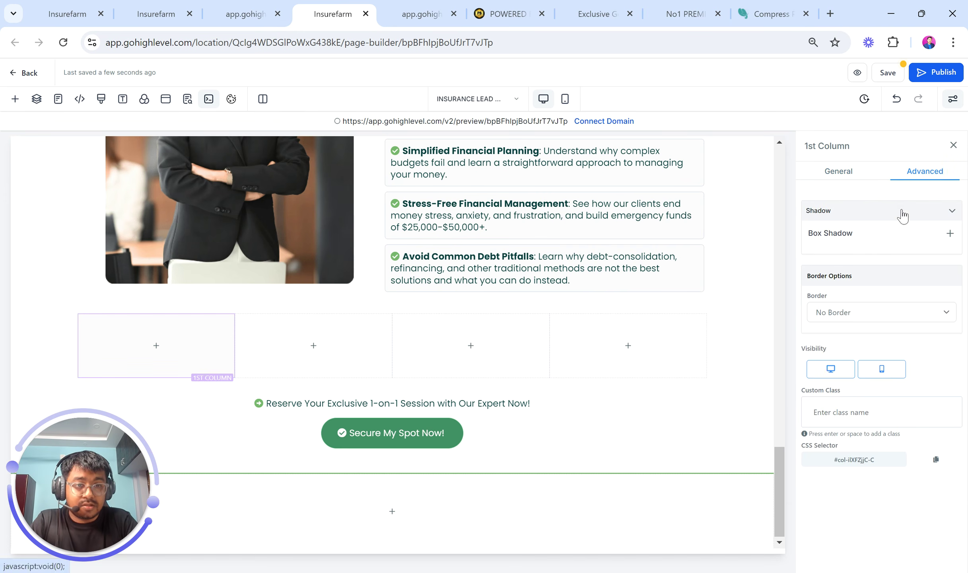
pyautogui.click(860, 314)
pyautogui.click(847, 342)
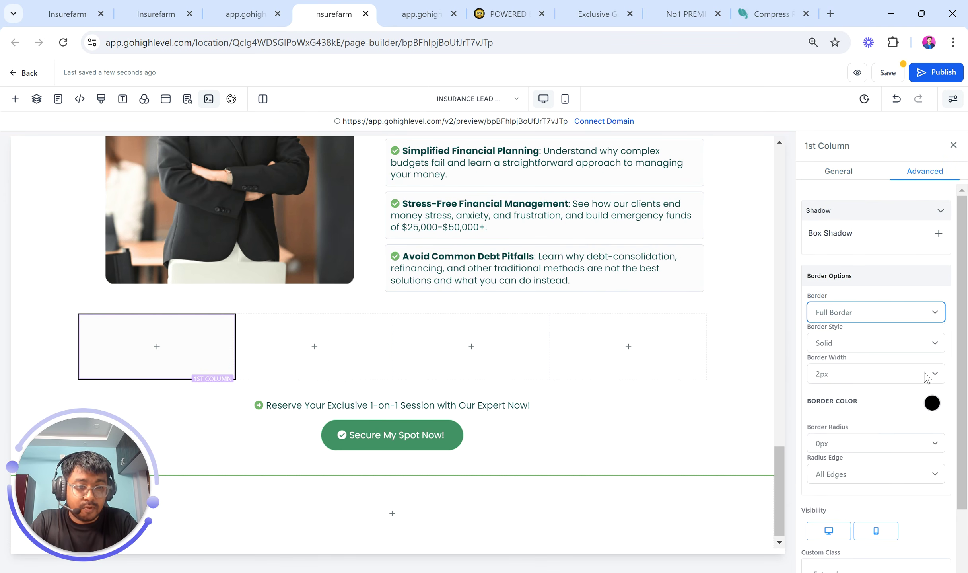
pyautogui.click(931, 401)
pyautogui.click(878, 427)
pyautogui.click(850, 378)
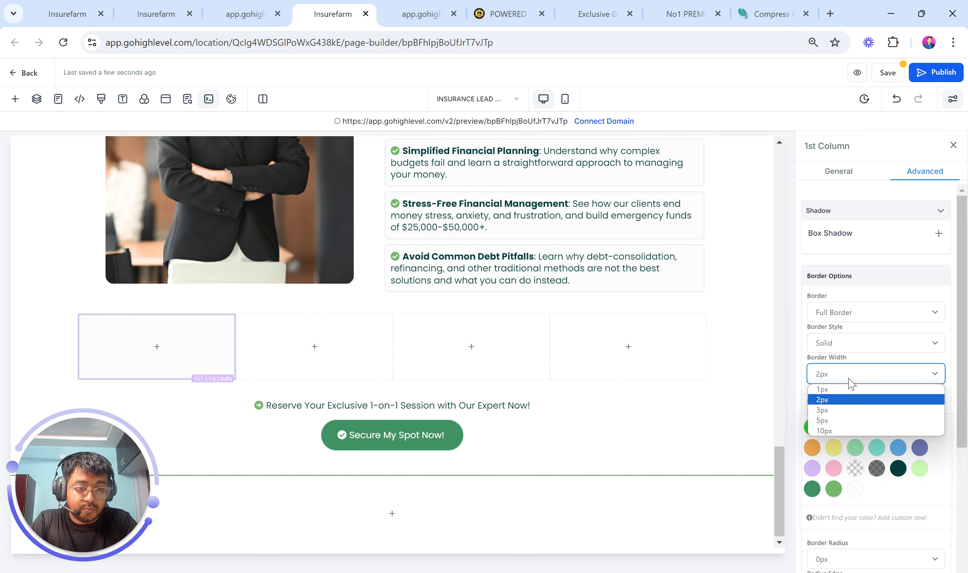
pyautogui.click(845, 392)
# Set the first column's border radius to 5px on all edges
pyautogui.scroll(-4, 851, 461)
pyautogui.click(830, 402)
pyautogui.click(831, 468)
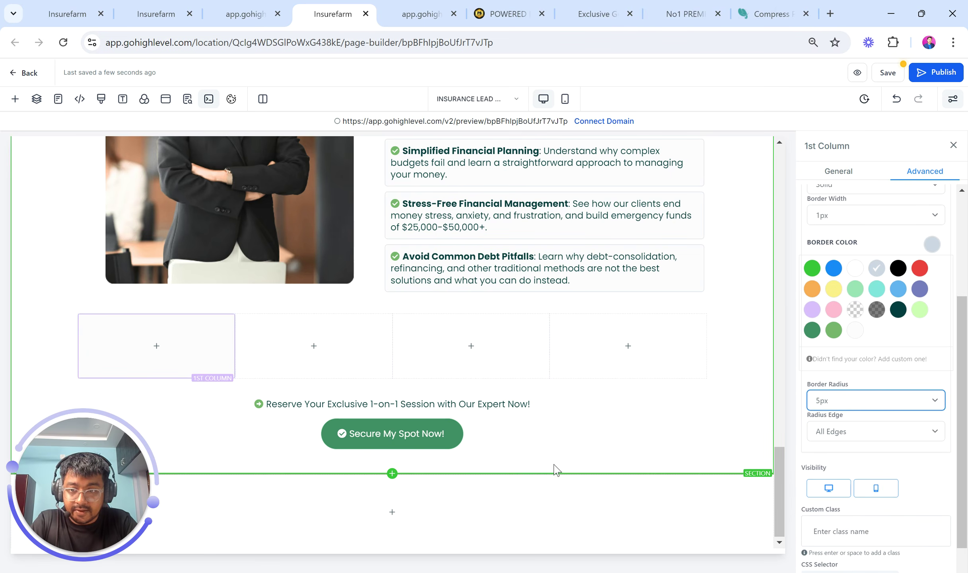
pyautogui.click(188, 452)
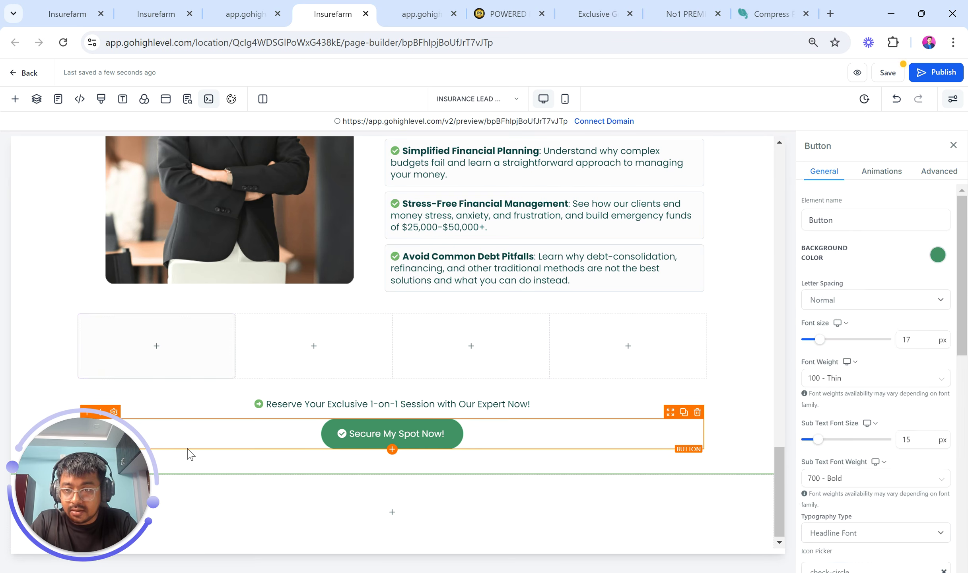
# Add an Image element to the first column of the four-column row above the "Reserve Your Exclusive 1-on-1 Session" line
pyautogui.click(159, 350)
pyautogui.click(160, 347)
pyautogui.click(230, 6)
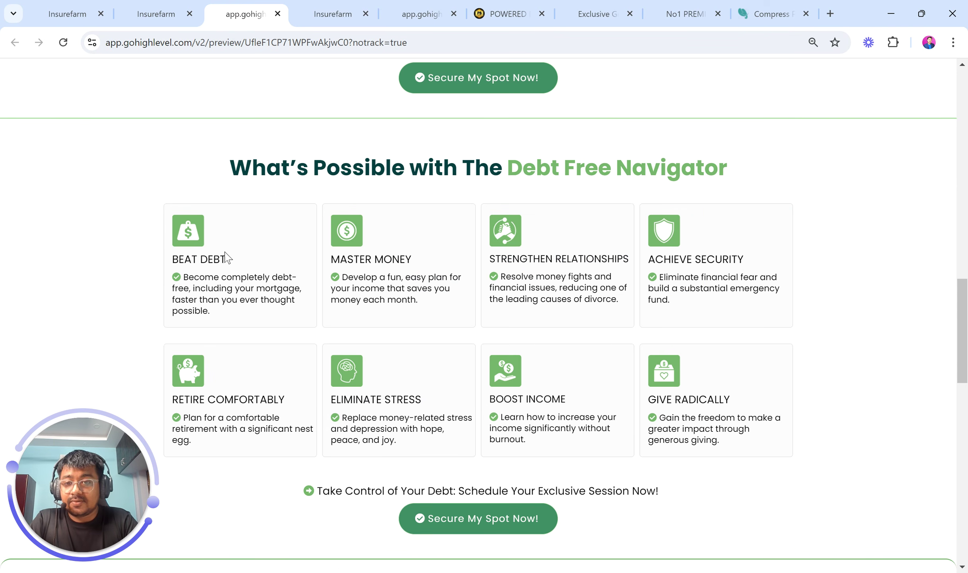
pyautogui.doubleClick(215, 260)
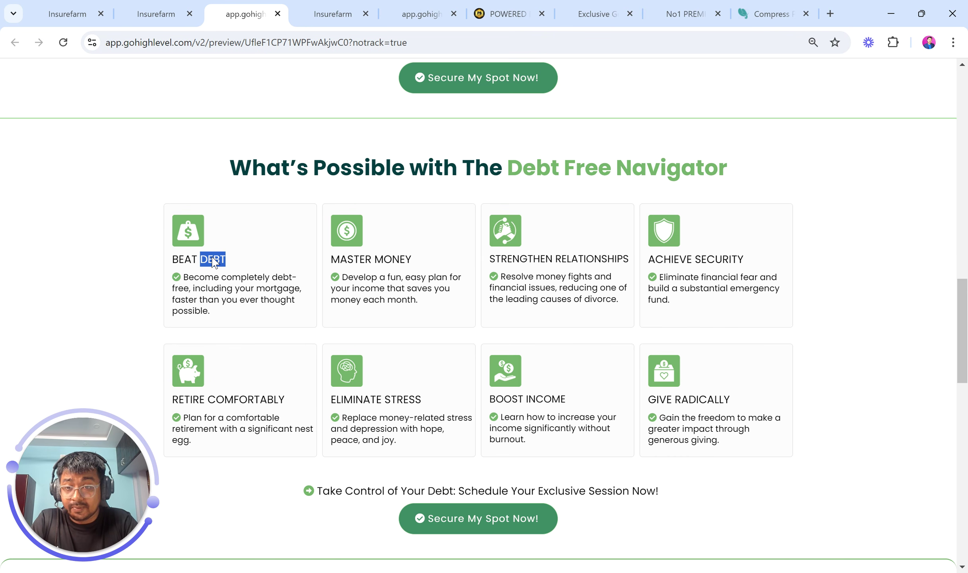
pyautogui.moveTo(220, 320); pyautogui.dragTo(188, 274)
pyautogui.click(333, 14)
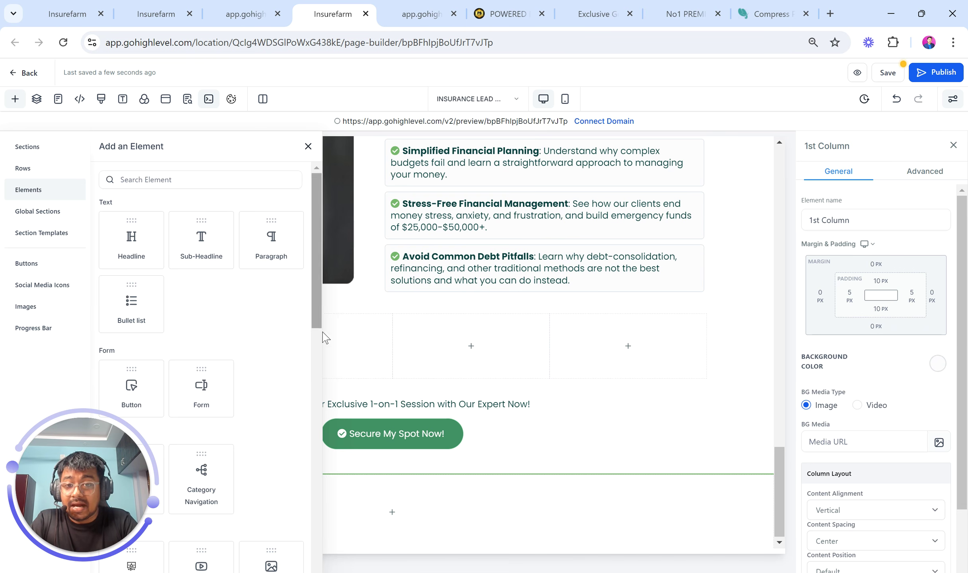
pyautogui.click(209, 180)
pyautogui.write('image')
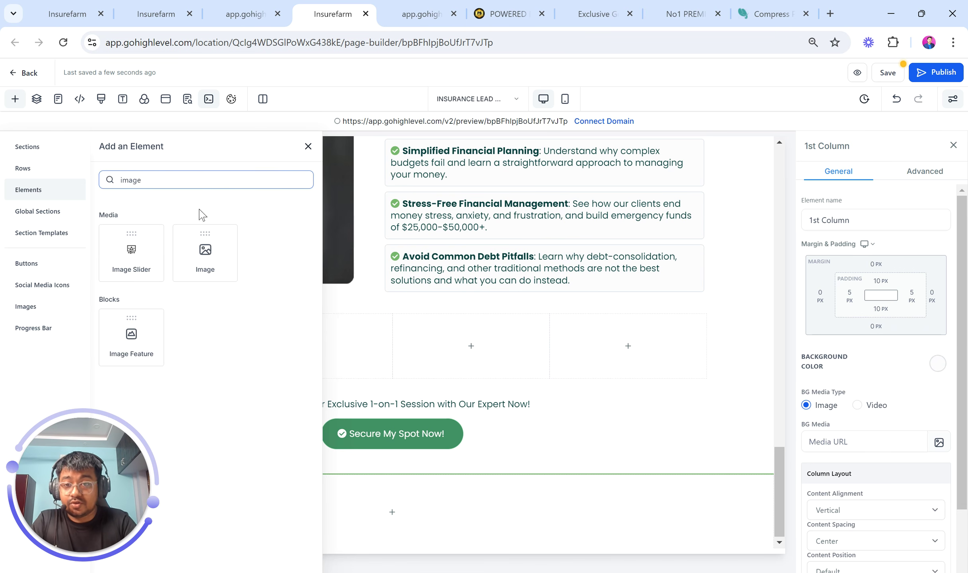
pyautogui.click(205, 250)
# Size the new image to 70 px wide by 70 px high and align it left in its column
pyautogui.scroll(-3, 896, 507)
pyautogui.click(844, 378)
pyautogui.write('70')
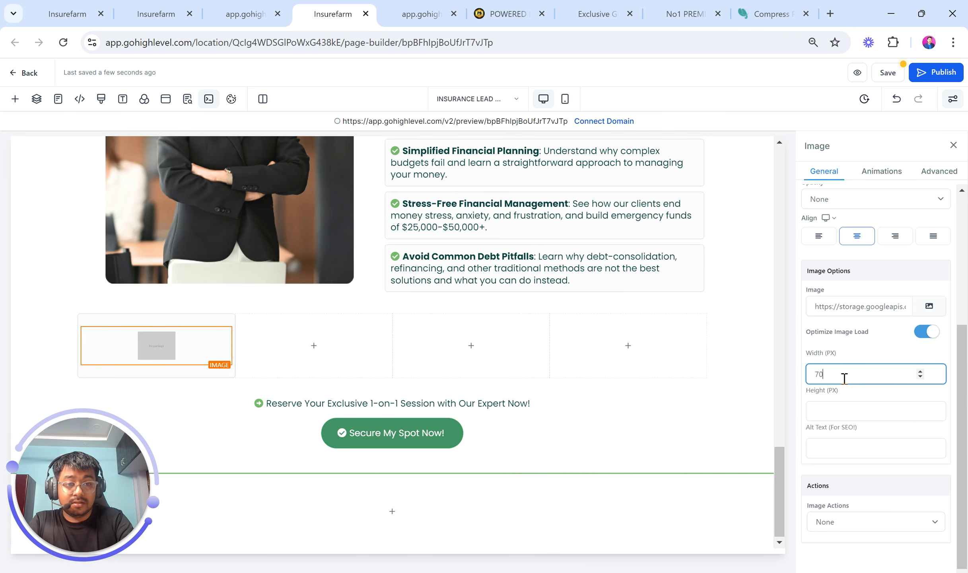
pyautogui.click(827, 407)
pyautogui.write('70')
pyautogui.click(818, 237)
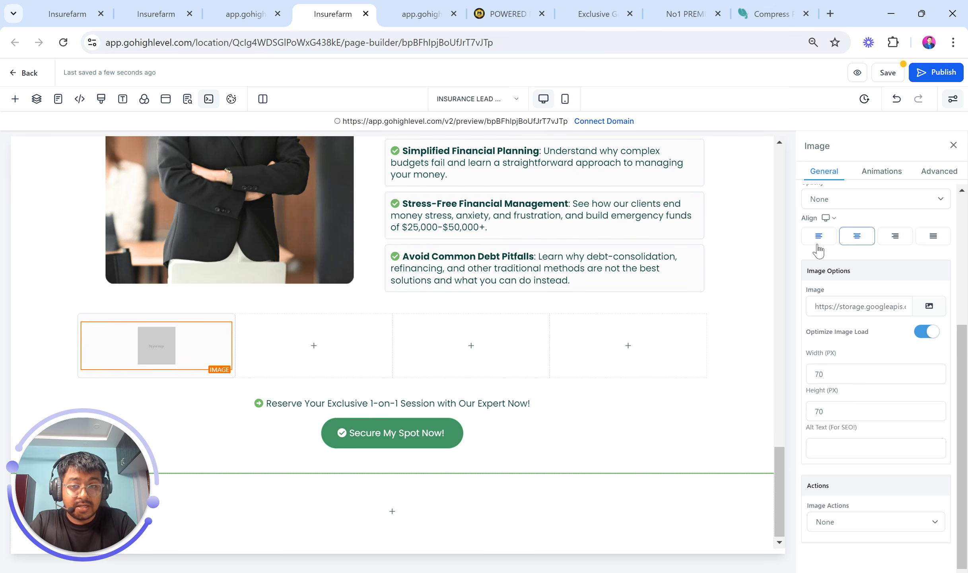
# Set the image's left padding to 0 px and its left margin to 20 px
pyautogui.scroll(5, 851, 296)
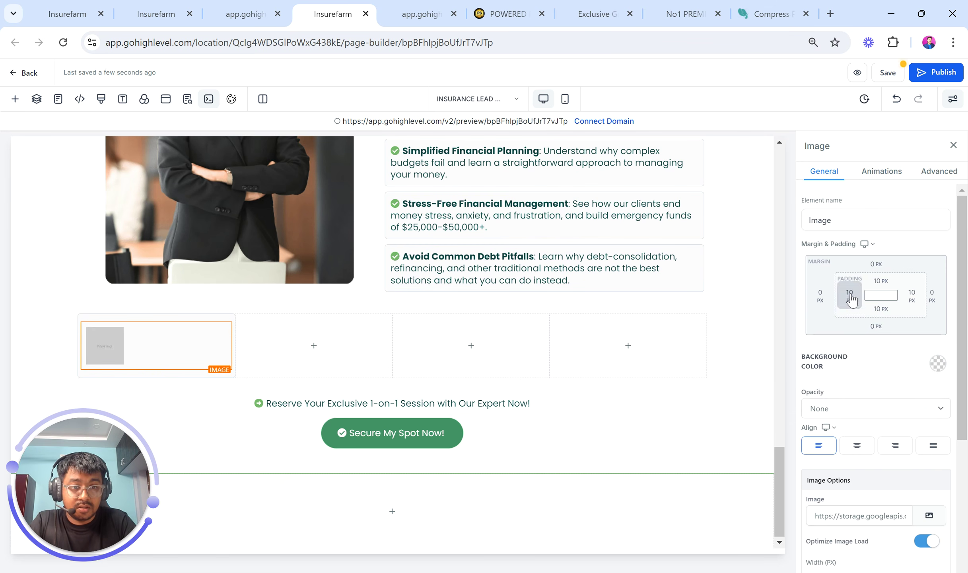
pyautogui.click(849, 296)
pyautogui.click(870, 350)
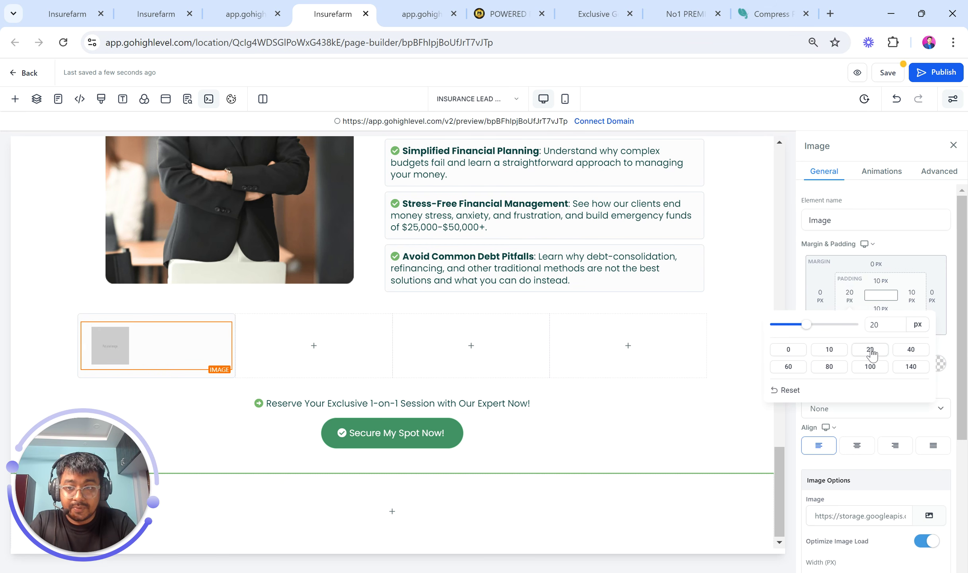
pyautogui.click(799, 349)
pyautogui.click(822, 296)
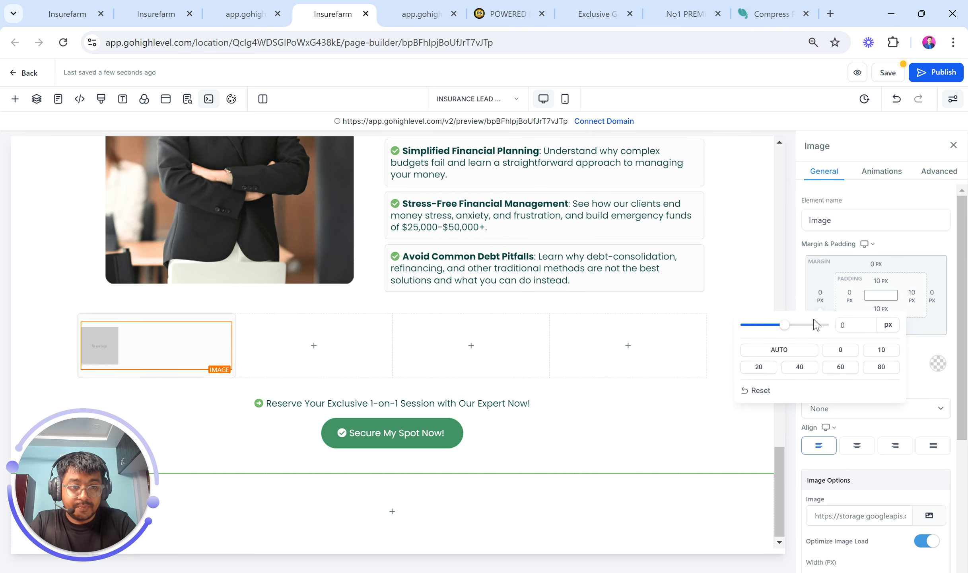
pyautogui.click(758, 366)
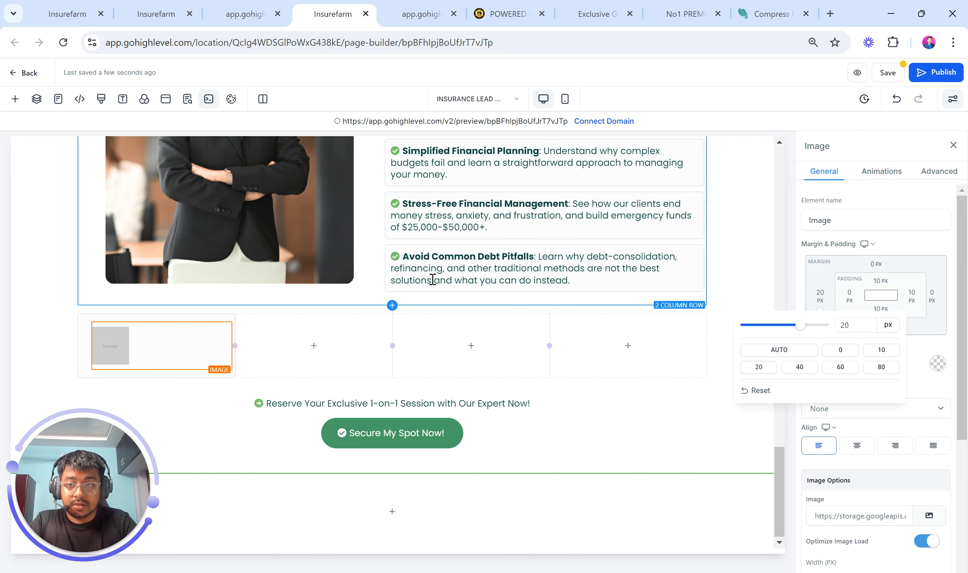
# Set the image's top padding and bottom padding to 0 px
pyautogui.click(882, 292)
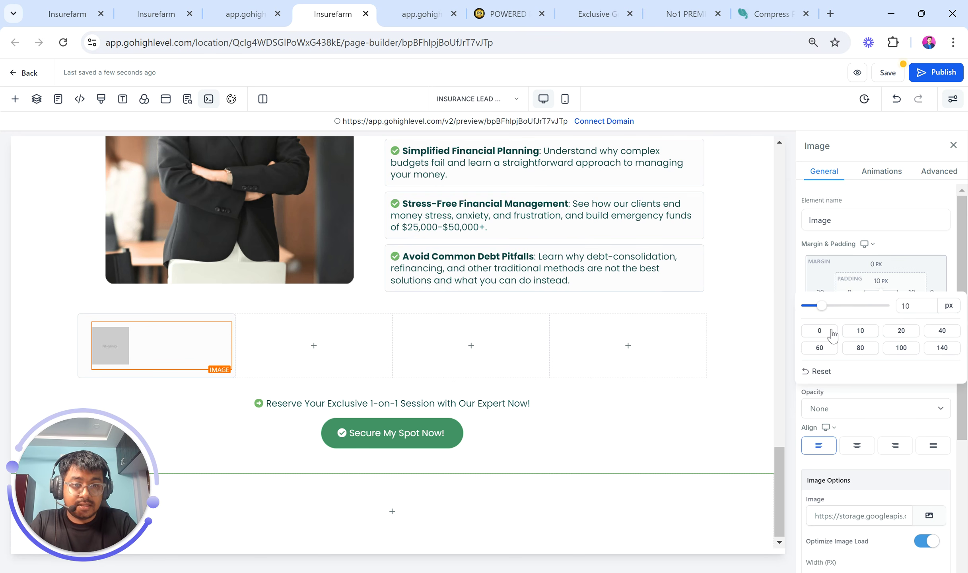
pyautogui.moveTo(823, 310); pyautogui.dragTo(780, 305)
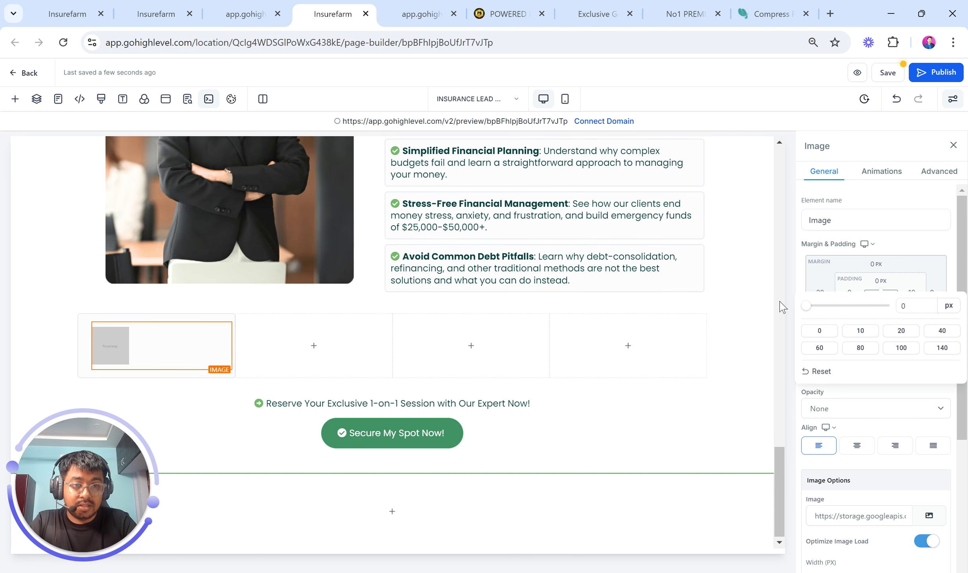
pyautogui.click(905, 241)
pyautogui.click(880, 308)
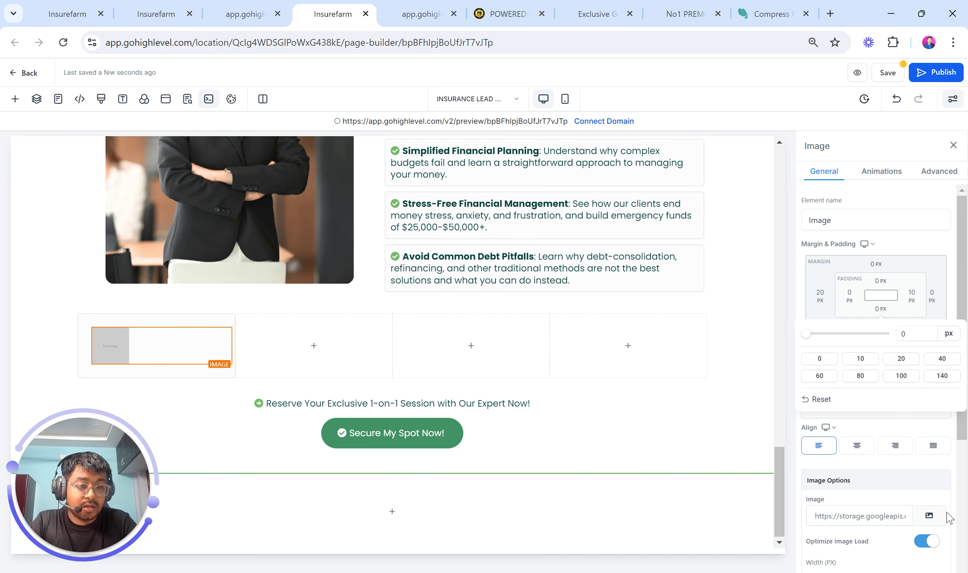
# Replace the placeholder image with the dollar-weight icon SITE DESIGN (7).png from the Lead Gen Page Ebook media folder
pyautogui.click(929, 515)
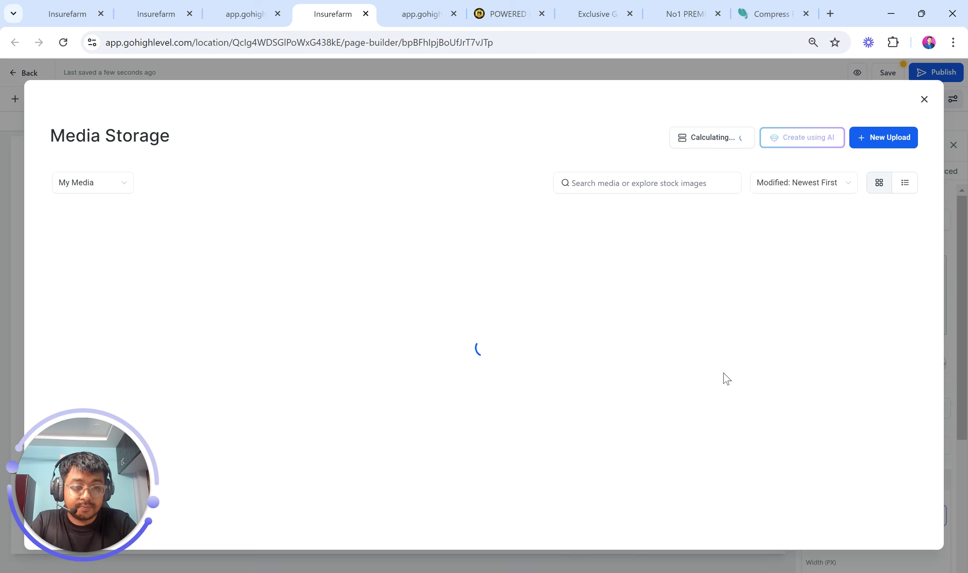
pyautogui.doubleClick(277, 263)
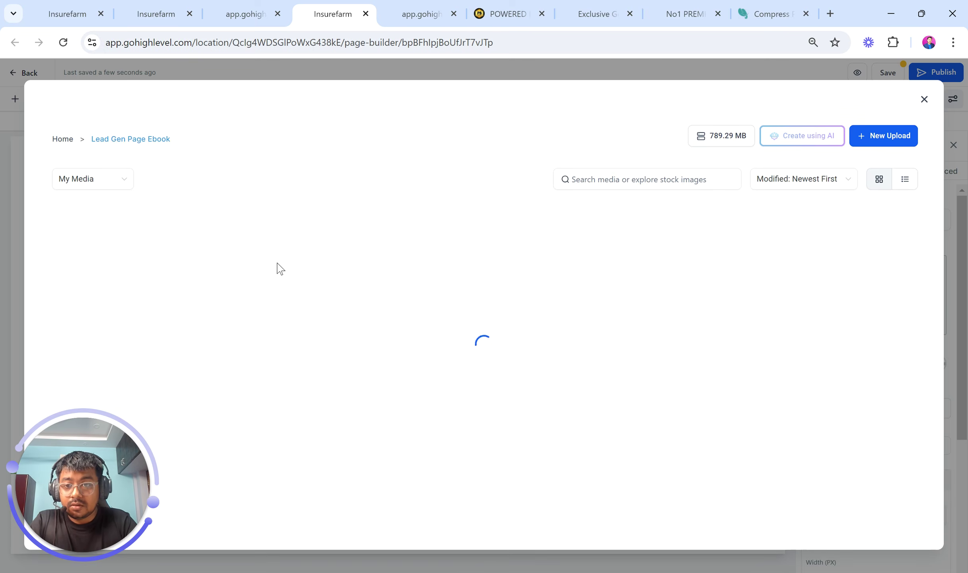
pyautogui.scroll(-1, 339, 314)
pyautogui.click(243, 6)
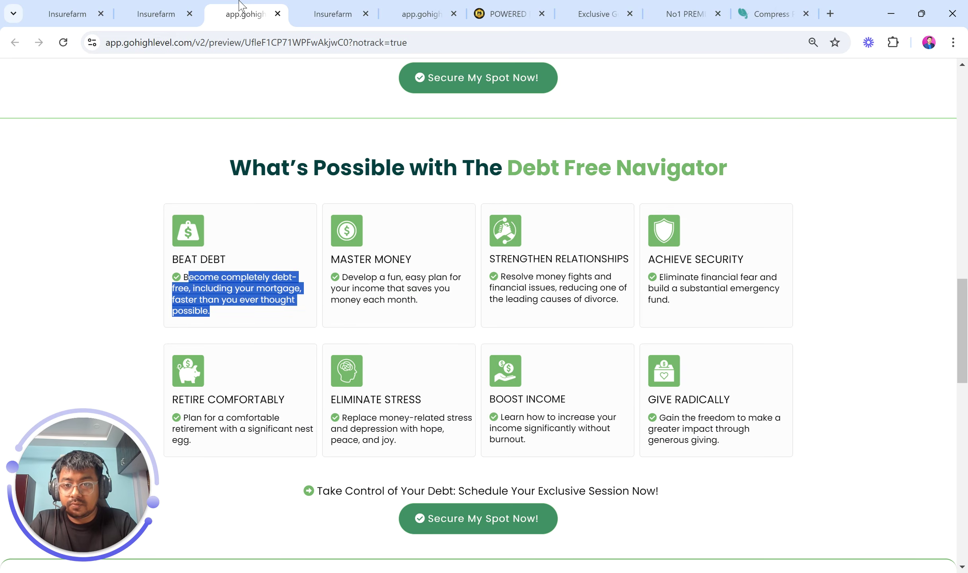
pyautogui.click(315, 5)
pyautogui.scroll(1, 314, 346)
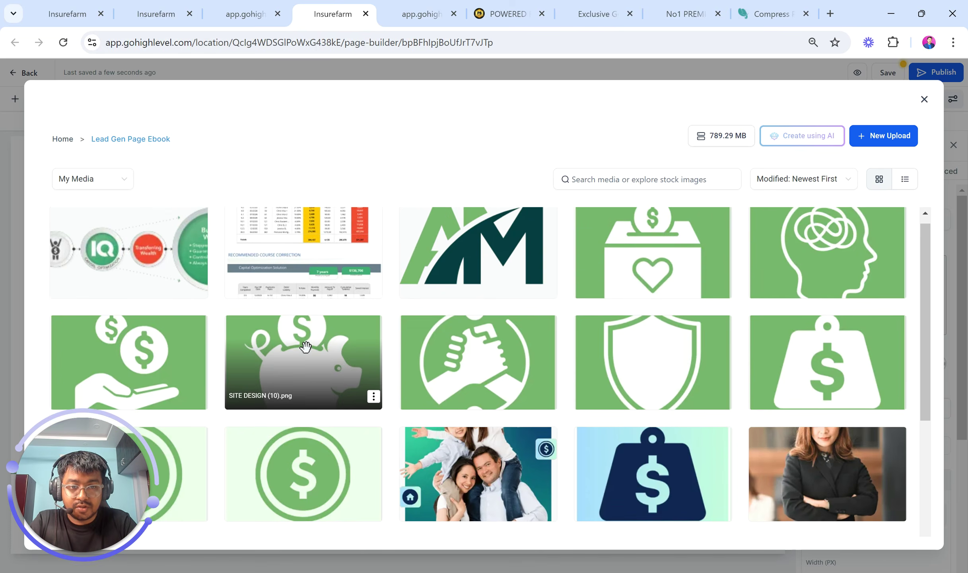
pyautogui.scroll(-2, 407, 333)
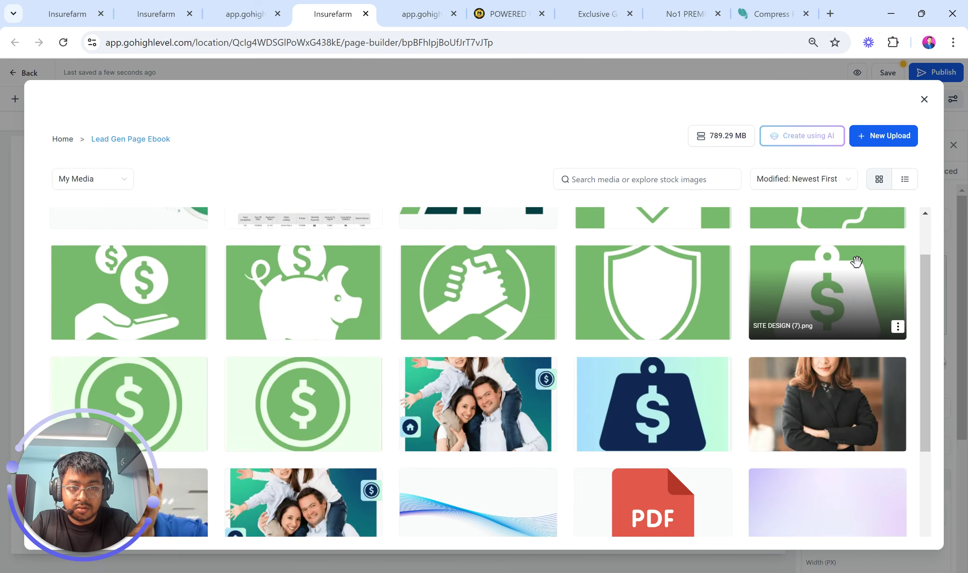
pyautogui.click(855, 261)
# Compare the icon's position with the "BEAT DEBT" card on the reference page and set its left margin to 10 px
pyautogui.click(243, 13)
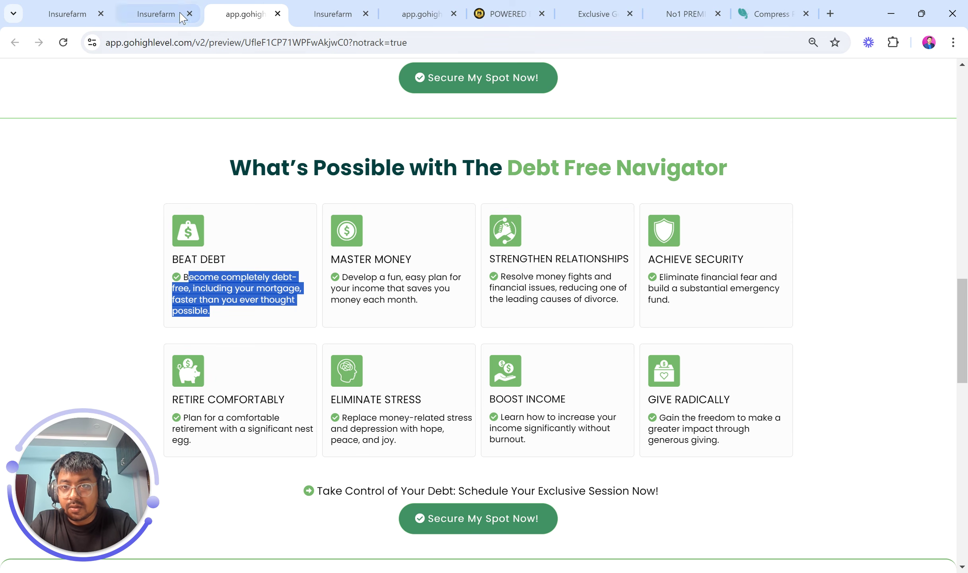
pyautogui.click(25, 298)
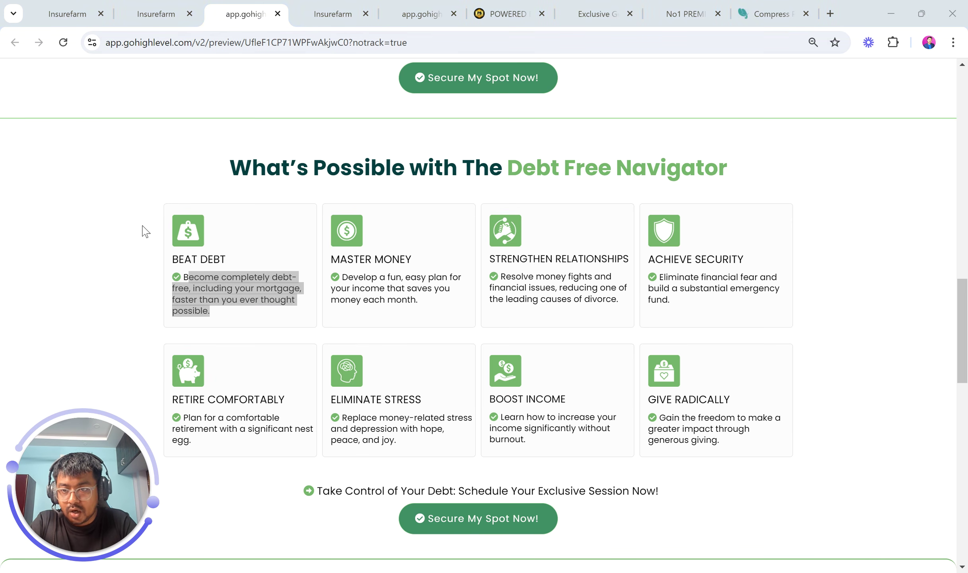
pyautogui.click(336, 12)
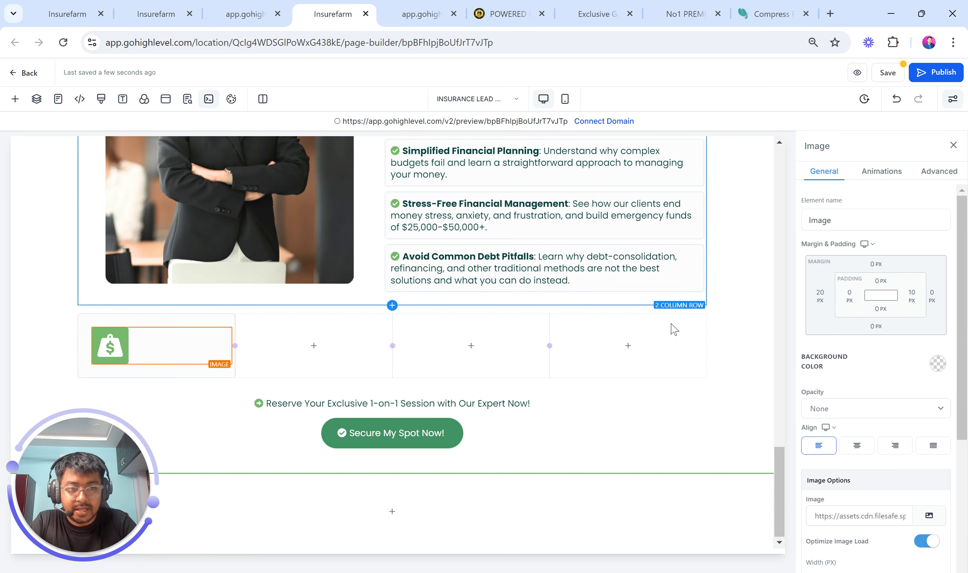
pyautogui.click(820, 296)
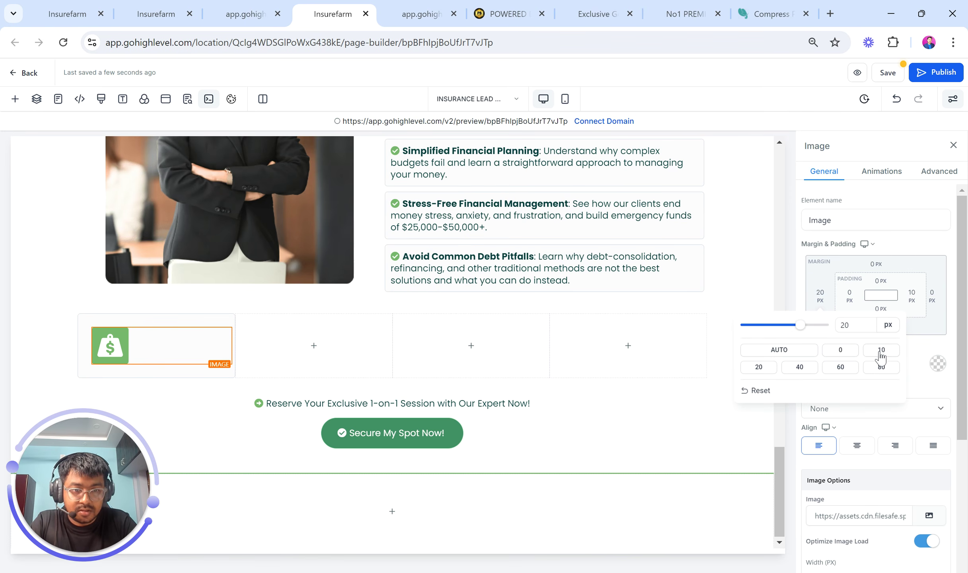
pyautogui.click(252, 5)
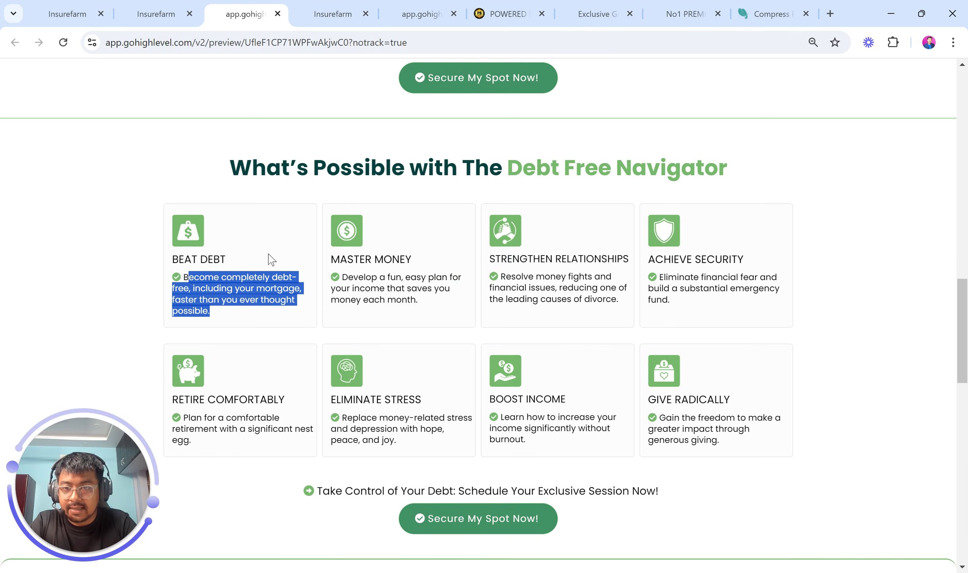
pyautogui.moveTo(227, 260); pyautogui.dragTo(169, 260)
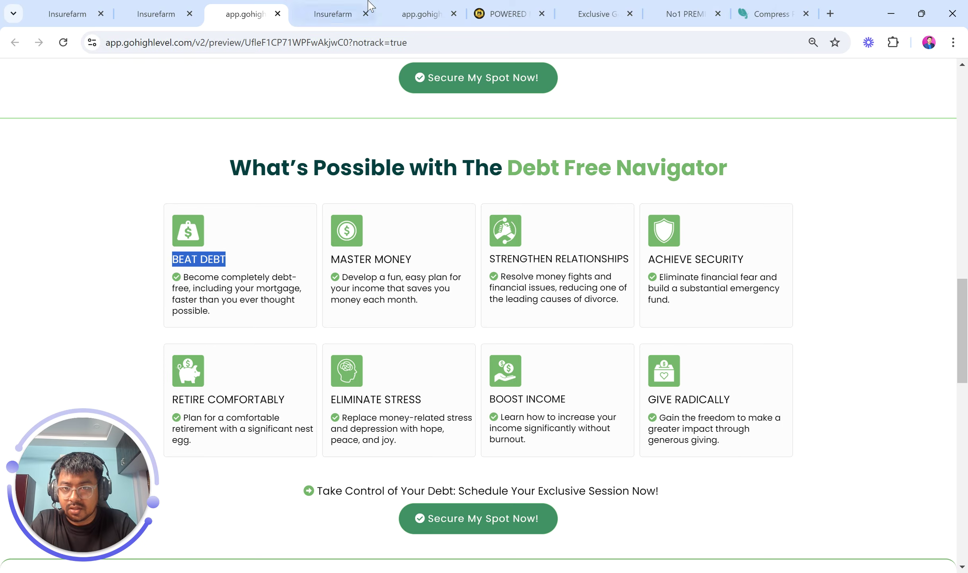
pyautogui.click(333, 5)
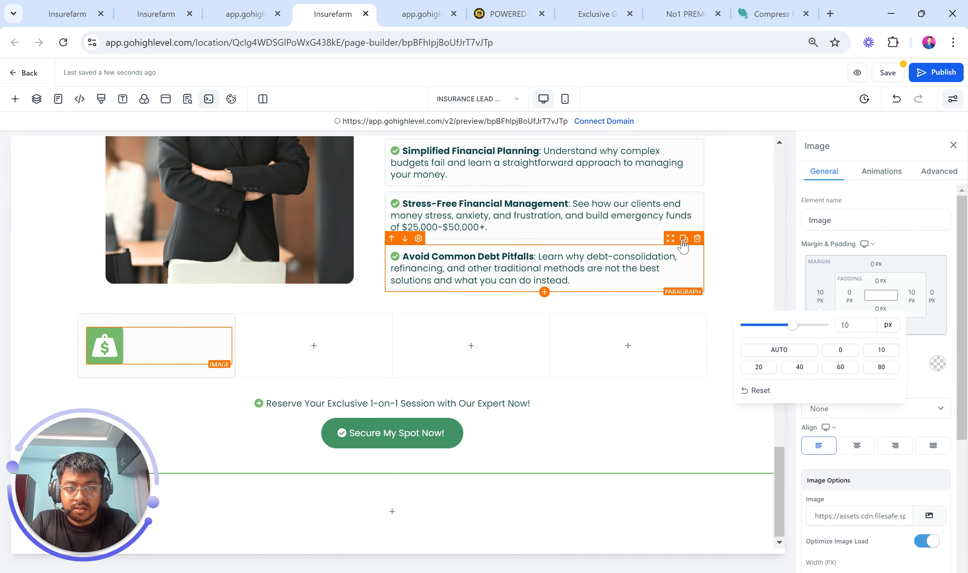
pyautogui.click(683, 241)
pyautogui.moveTo(671, 265); pyautogui.dragTo(210, 423)
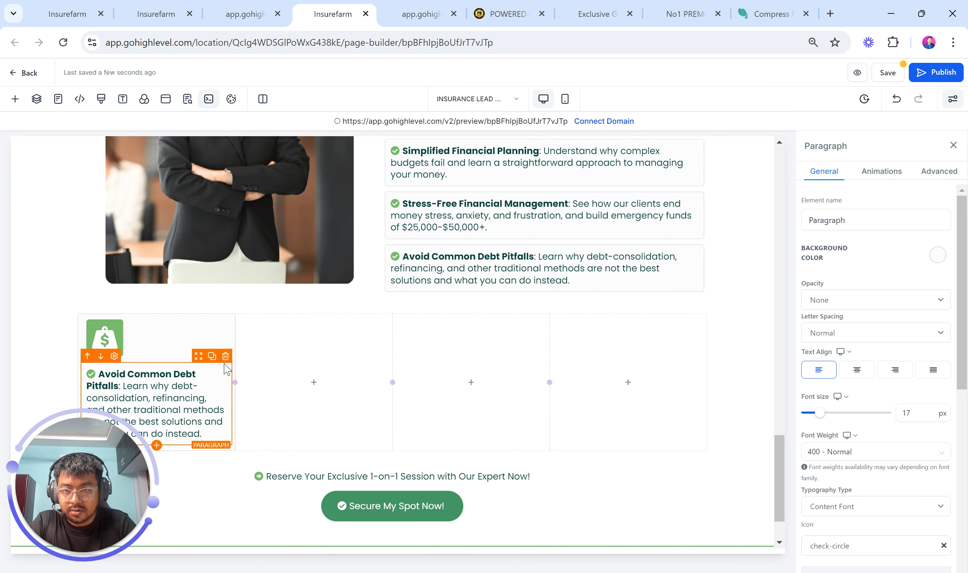
pyautogui.click(226, 356)
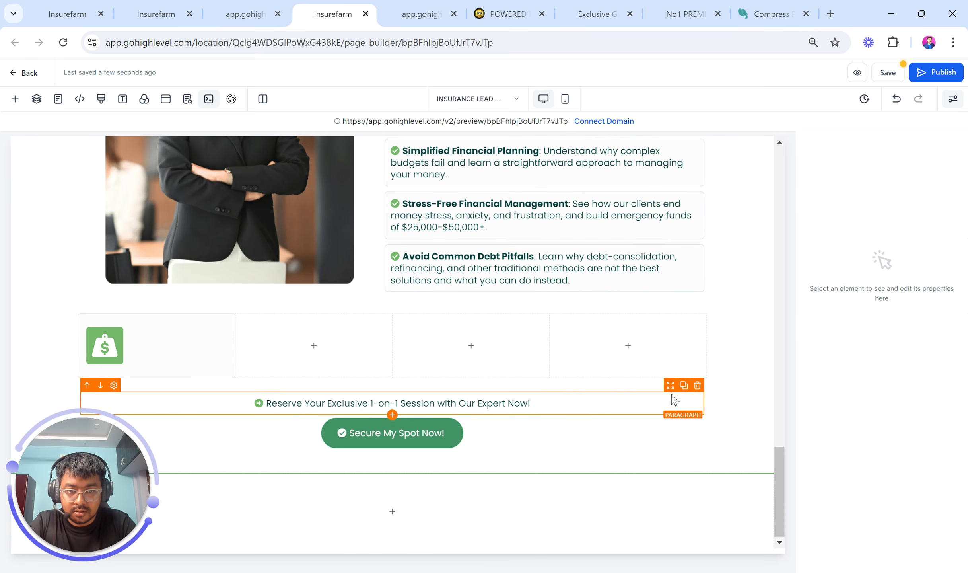
# Set the top padding of the "Reserve Your Exclusive 1-on-1 Session" paragraph to 0 px and place a duplicate of it below the first column's icon
pyautogui.click(489, 413)
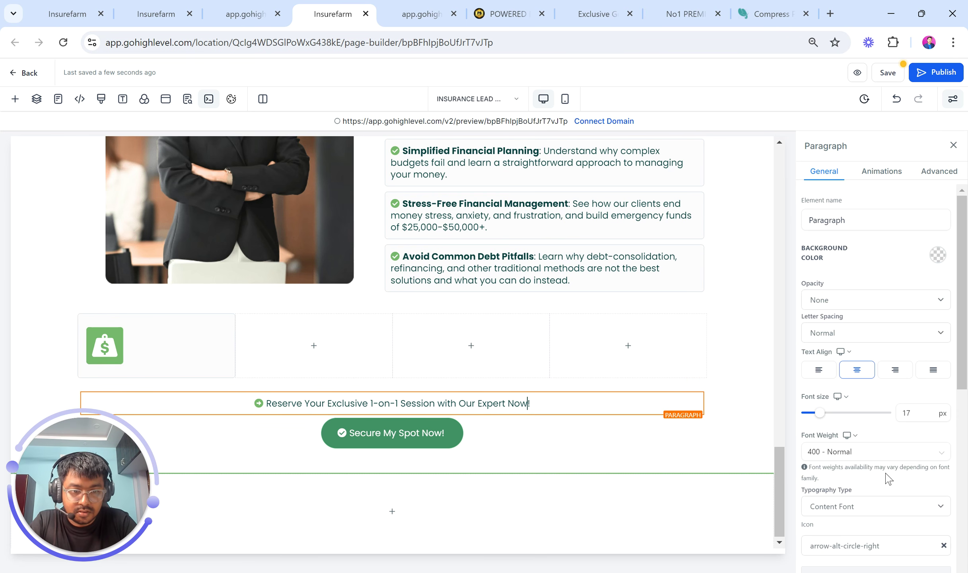
pyautogui.scroll(-5, 881, 484)
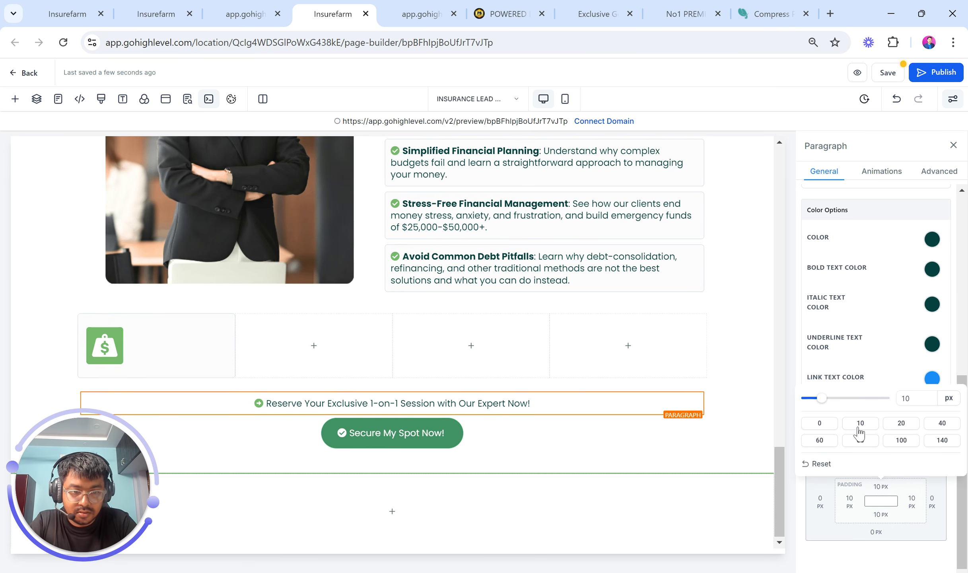
pyautogui.click(823, 424)
pyautogui.click(878, 515)
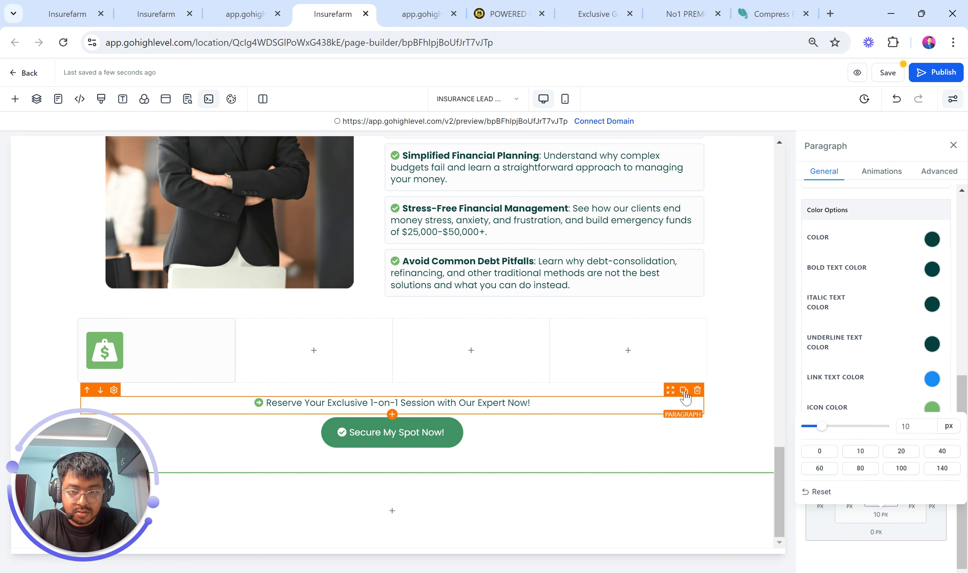
pyautogui.click(682, 391)
pyautogui.moveTo(672, 391); pyautogui.dragTo(155, 380)
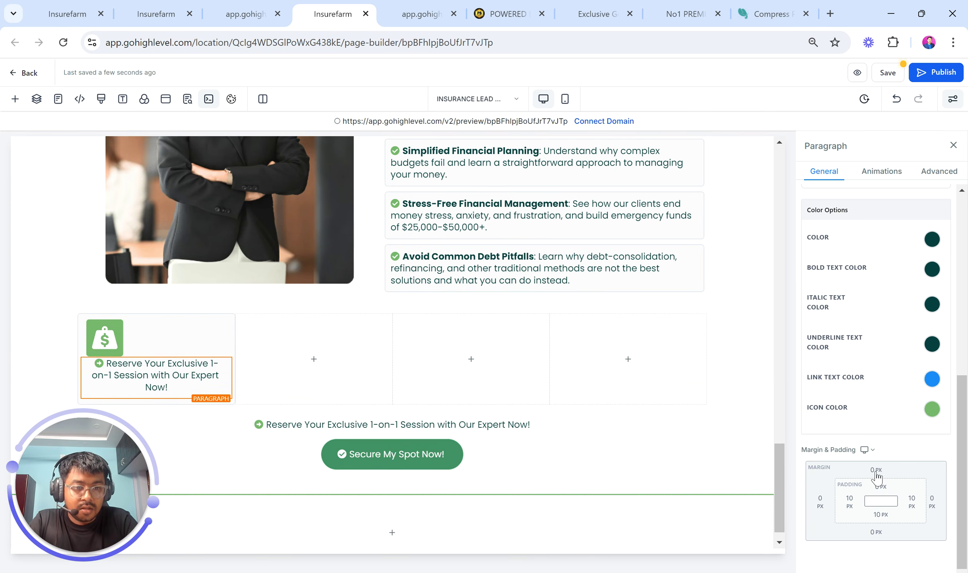
# Set the left padding and bottom padding of the duplicated paragraph in the first column to 0 px
pyautogui.click(850, 501)
pyautogui.click(788, 432)
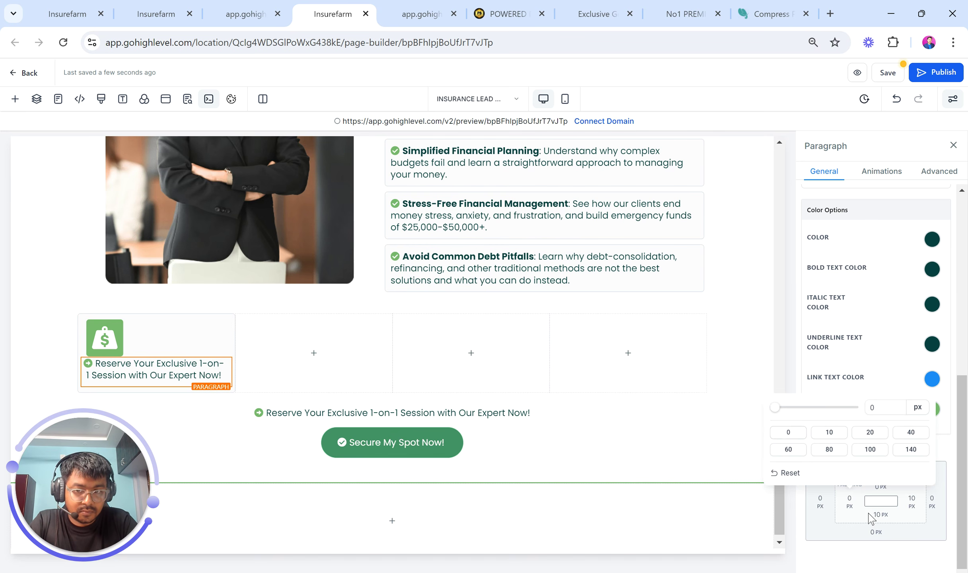
pyautogui.click(869, 517)
pyautogui.click(880, 515)
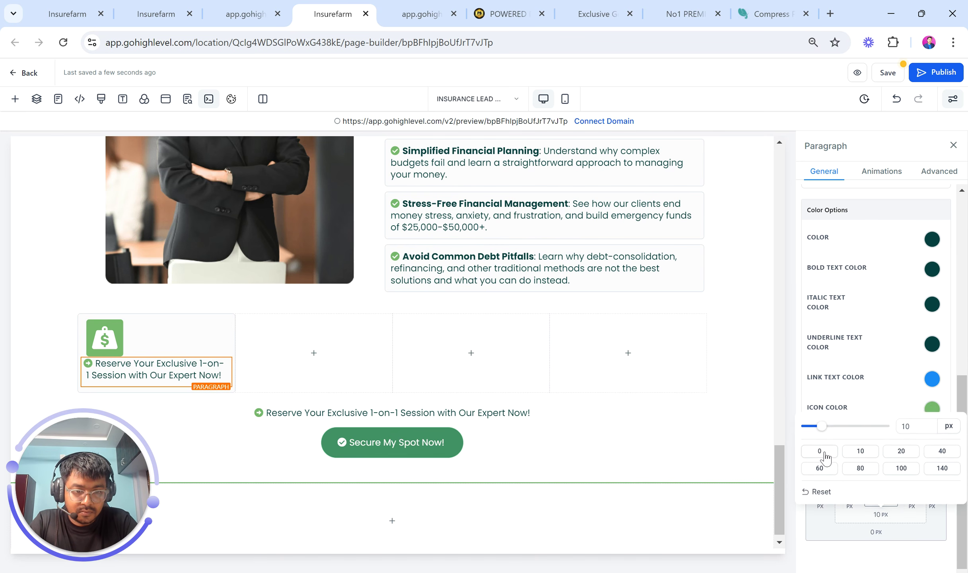
pyautogui.click(825, 454)
pyautogui.scroll(10, 869, 367)
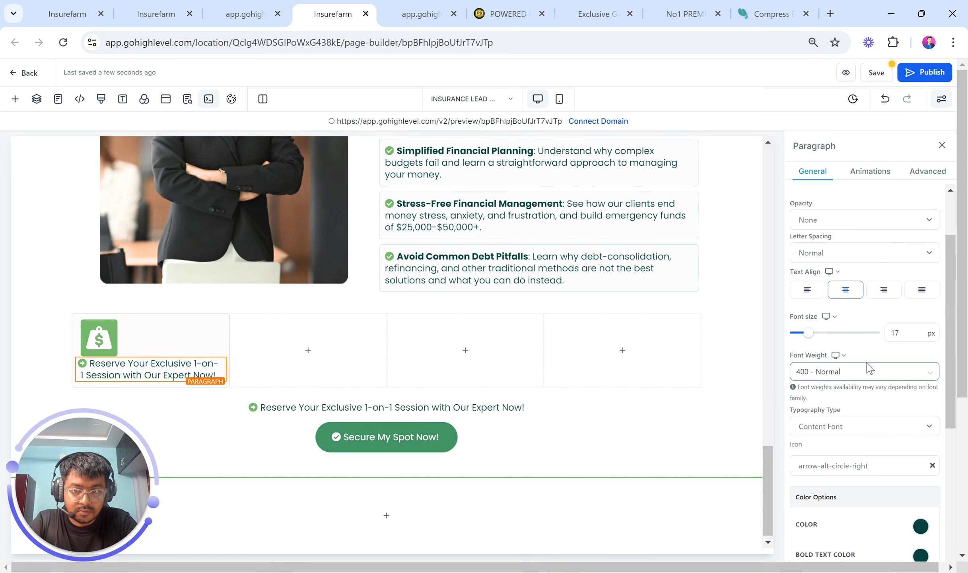
pyautogui.scroll(-9, 869, 368)
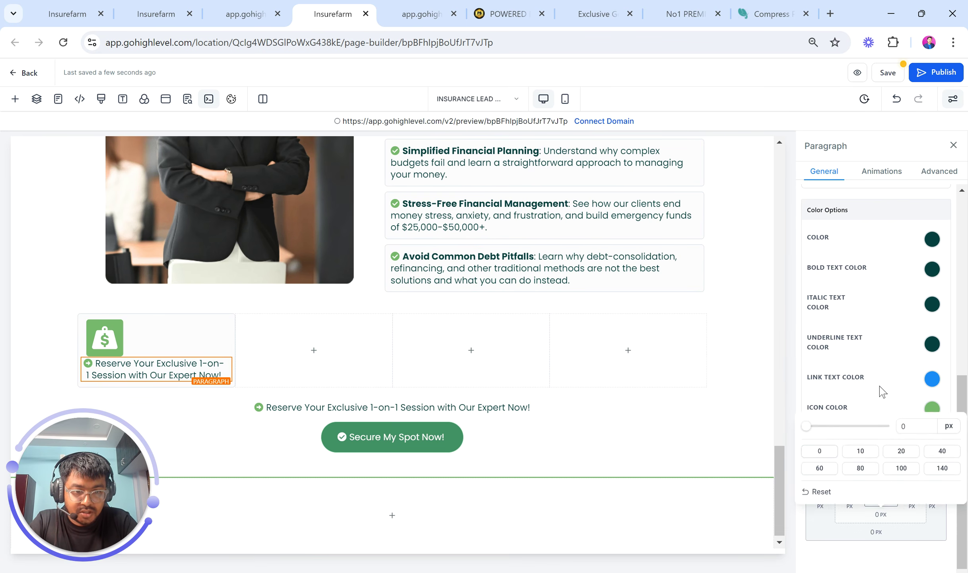
# Set the left margin of the paragraph below the first column's icon to 10 px and align its text left
pyautogui.click(882, 391)
pyautogui.click(820, 500)
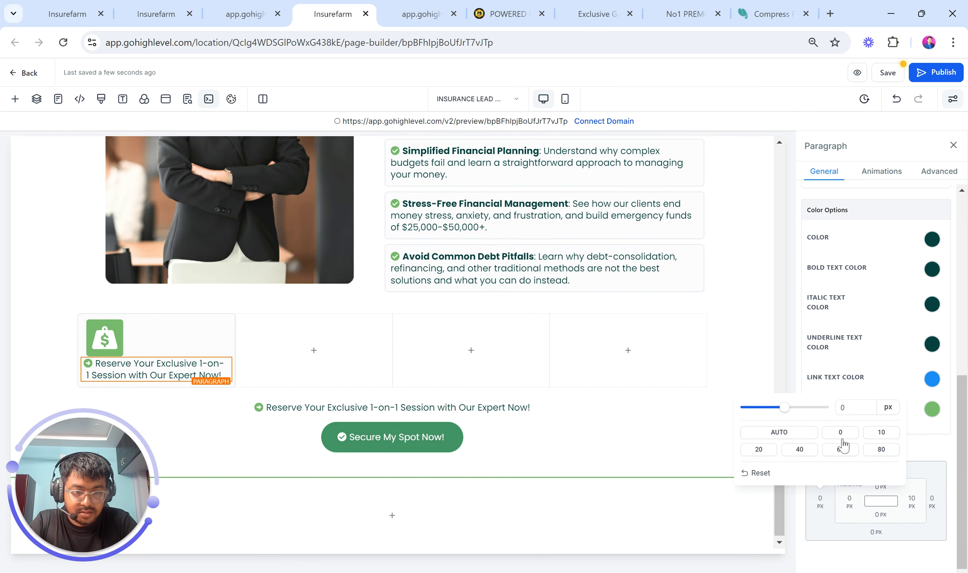
pyautogui.click(881, 432)
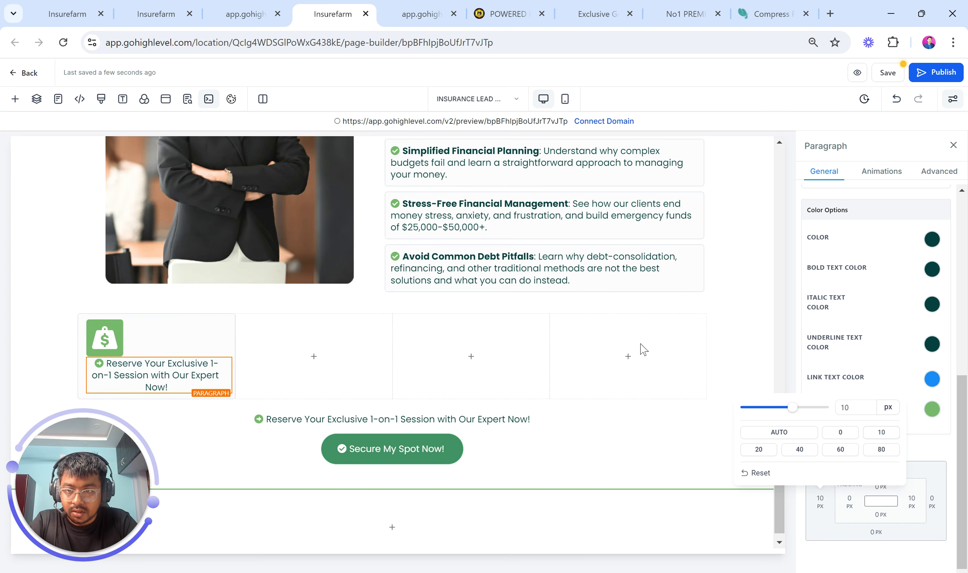
pyautogui.scroll(5, 865, 355)
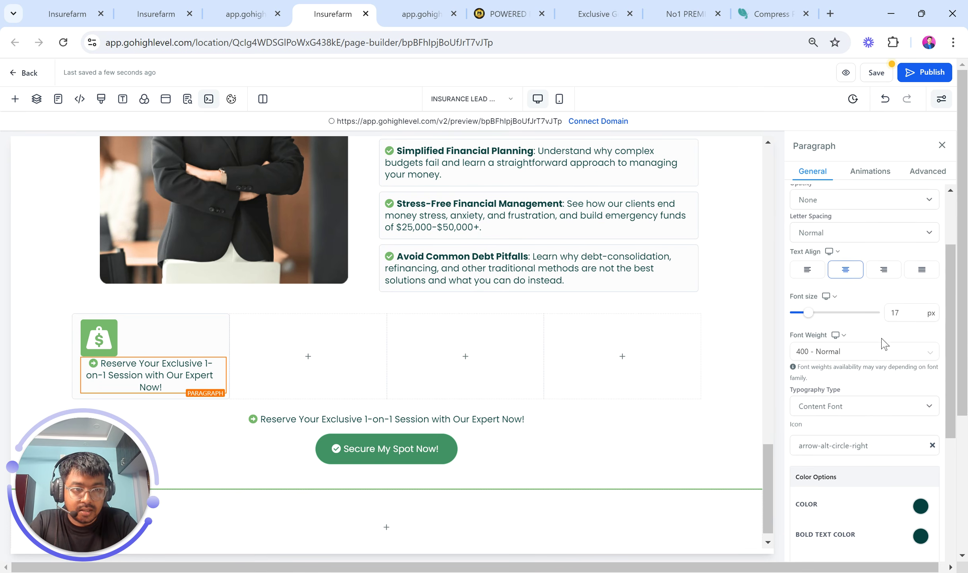
pyautogui.click(805, 275)
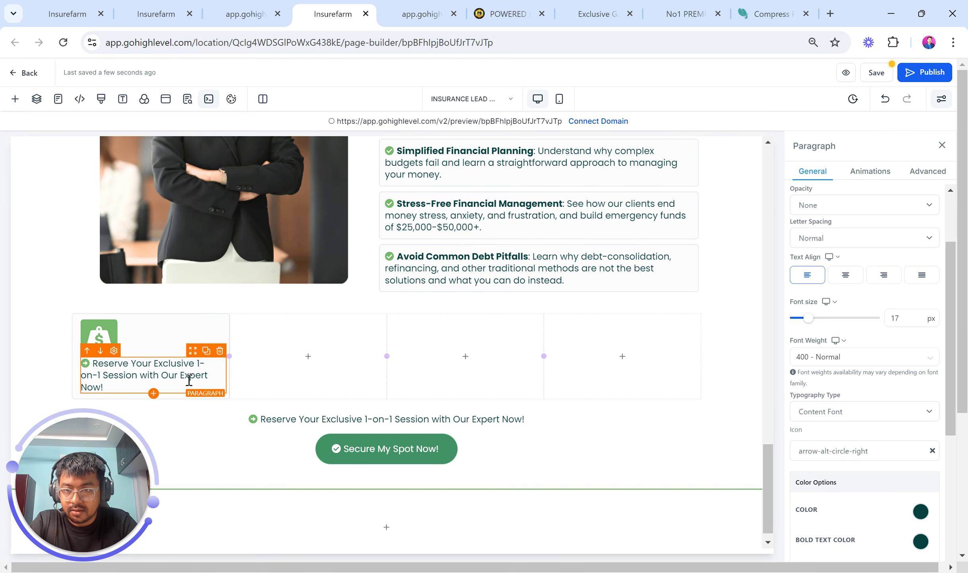
# Duplicate the paragraph in the first column, replace the upper copy's text with "Beat Debt" and remove its arrow icon
pyautogui.click(206, 351)
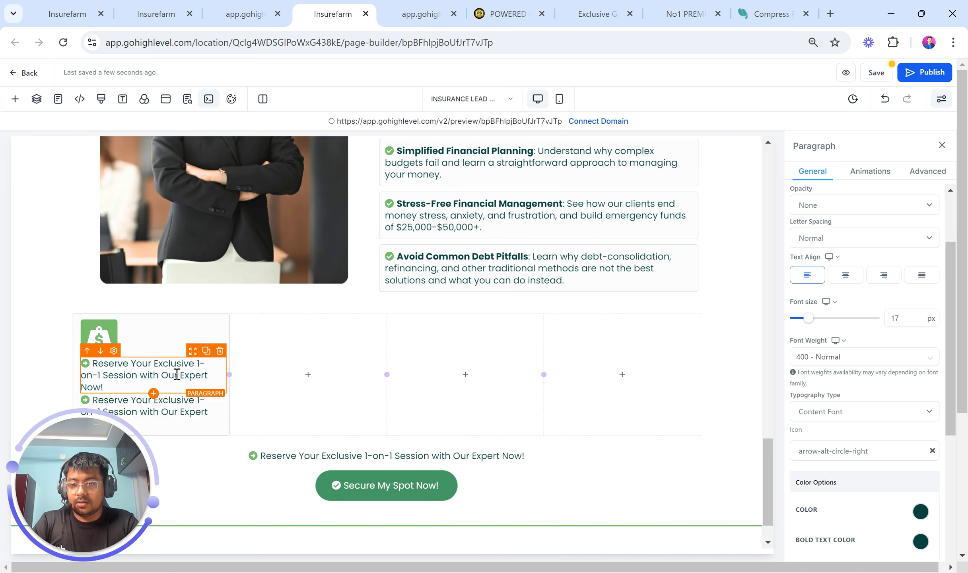
pyautogui.hotkey('ctrl', 'a')
pyautogui.write('Beat Debt')
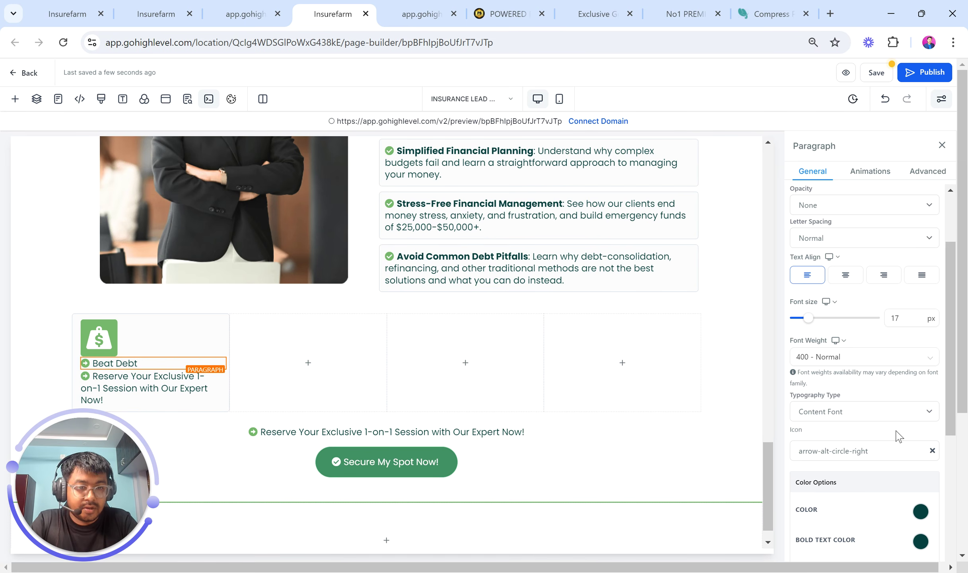
pyautogui.click(932, 451)
pyautogui.click(871, 453)
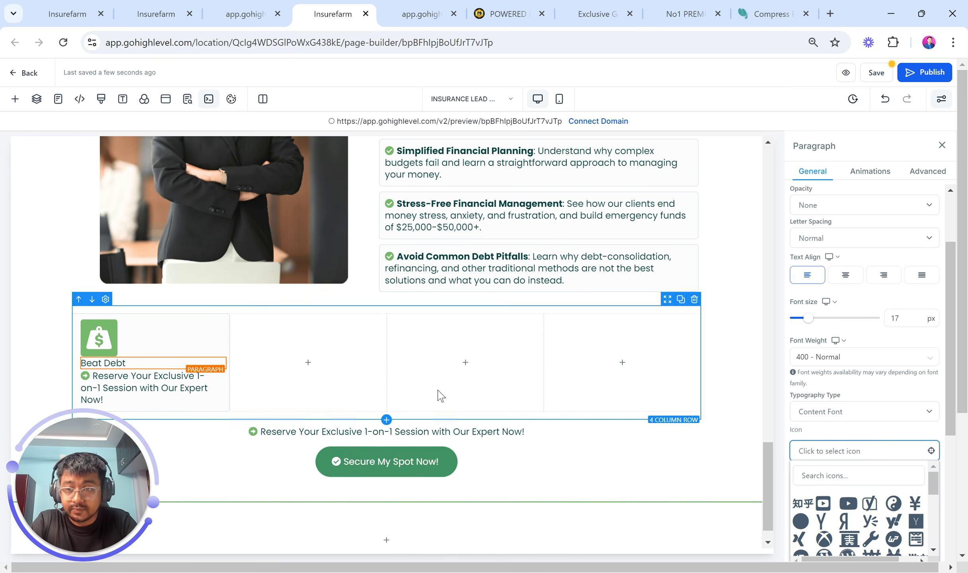
# Set the text transform of the "Beat Debt" paragraph to Uppercase
pyautogui.click(915, 172)
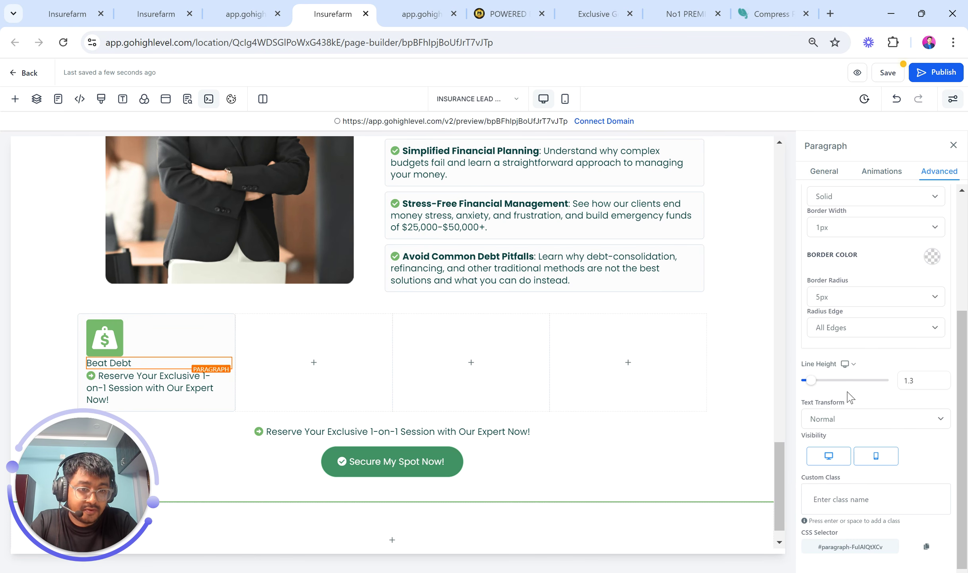
pyautogui.moveTo(801, 403); pyautogui.dragTo(883, 400)
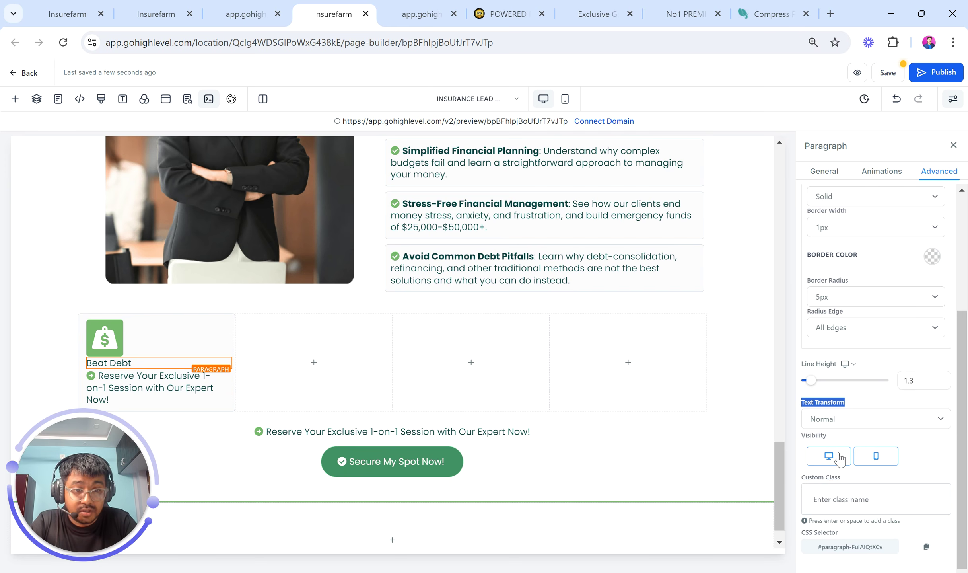
pyautogui.click(833, 428)
pyautogui.click(827, 462)
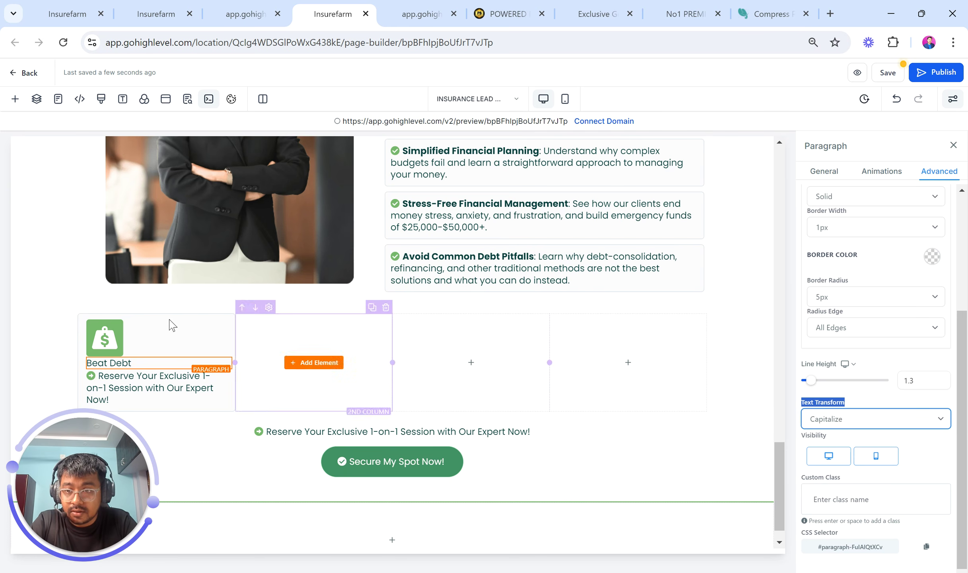
pyautogui.click(156, 362)
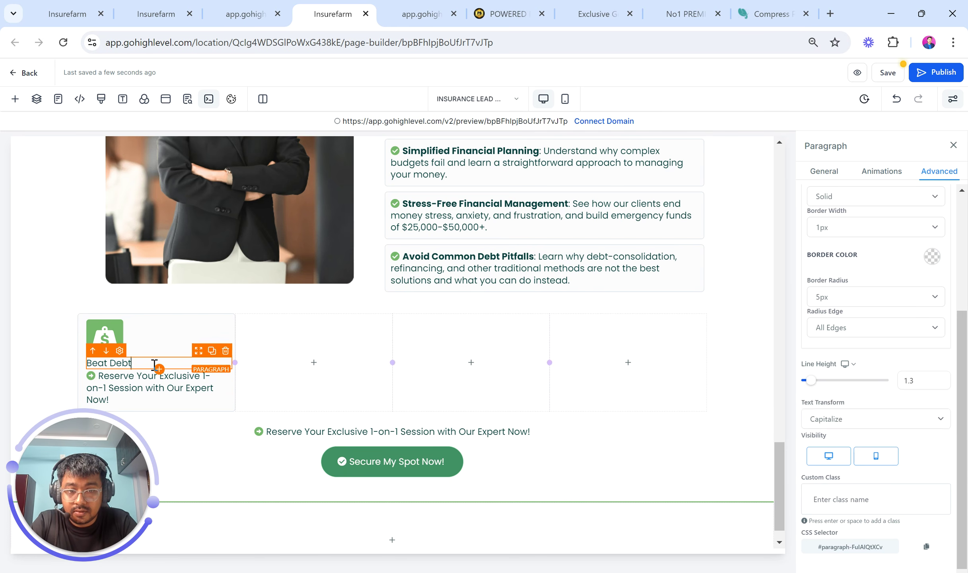
pyautogui.click(835, 416)
pyautogui.click(835, 445)
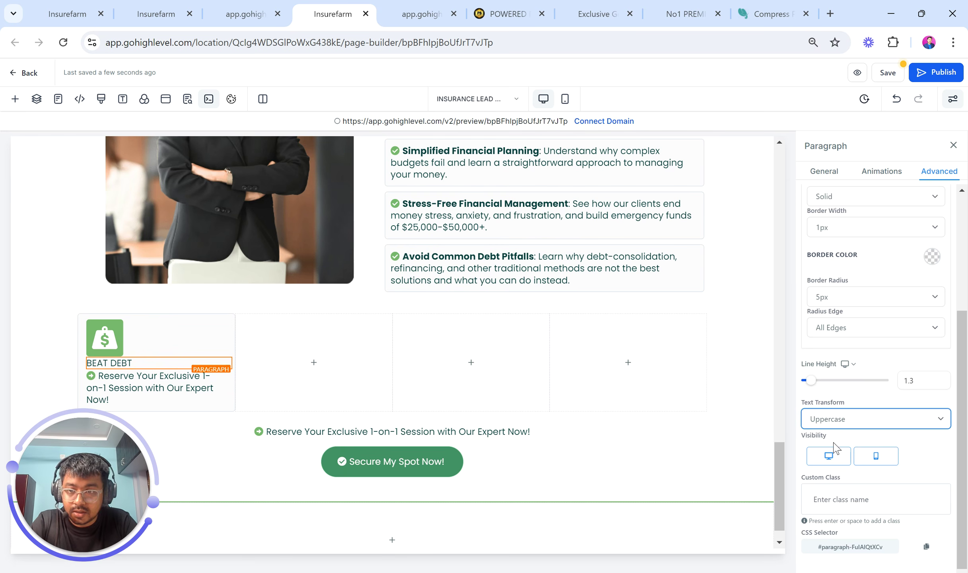
# Set the top margin of both the "BEAT DEBT" title and the paragraph below it to 10 px
pyautogui.tripleClick(177, 364)
pyautogui.click(178, 364)
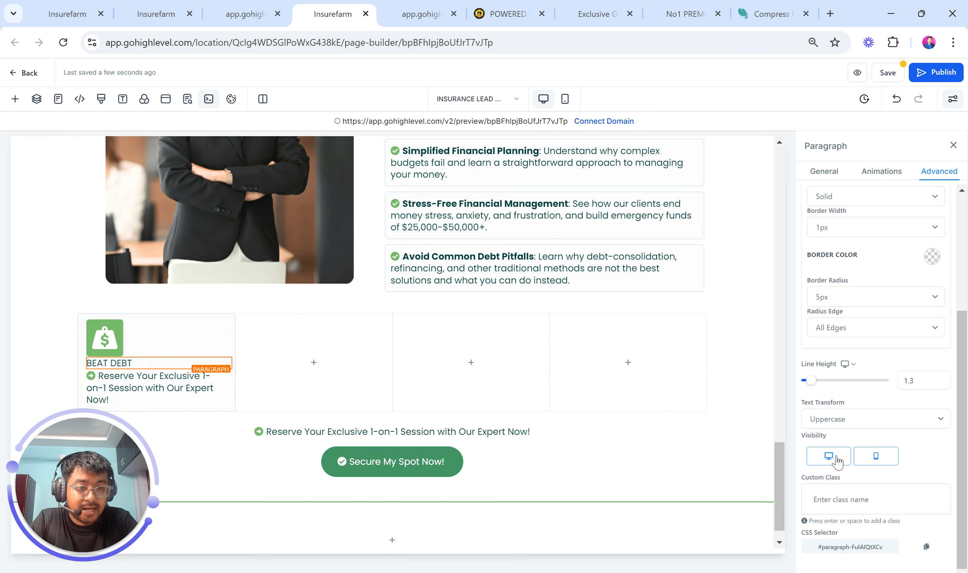
pyautogui.scroll(3, 884, 313)
pyautogui.click(819, 173)
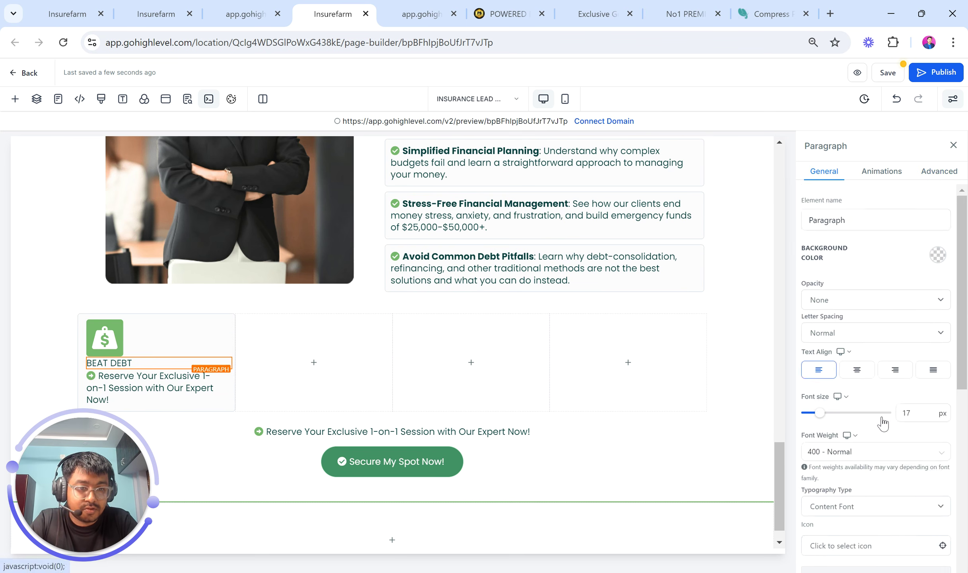
pyautogui.scroll(-5, 882, 420)
pyautogui.click(879, 473)
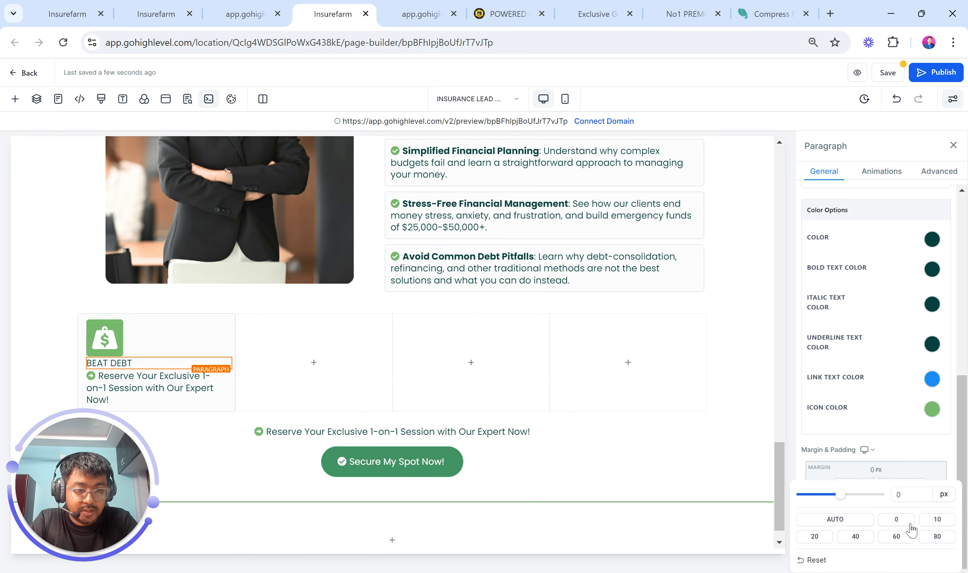
pyautogui.click(937, 519)
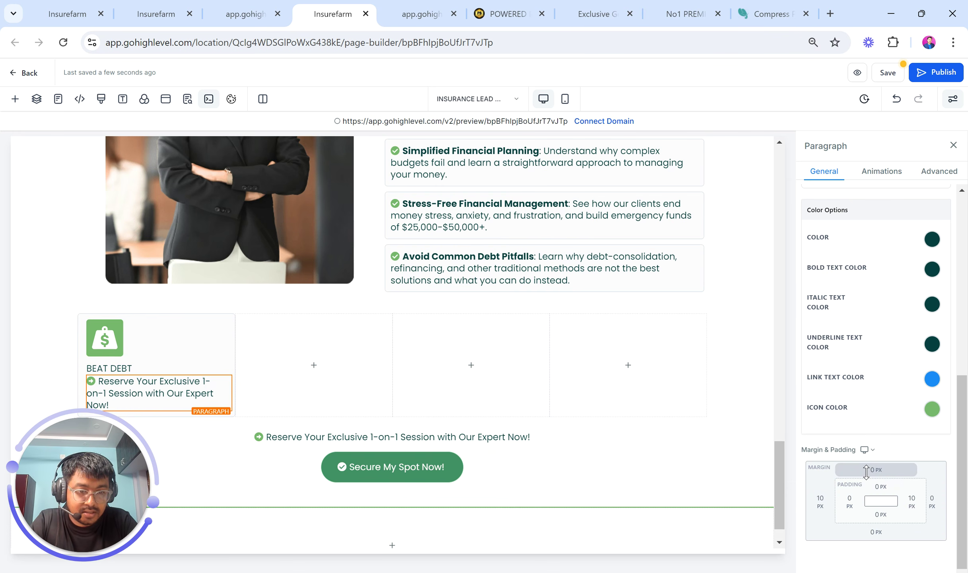
pyautogui.click(881, 473)
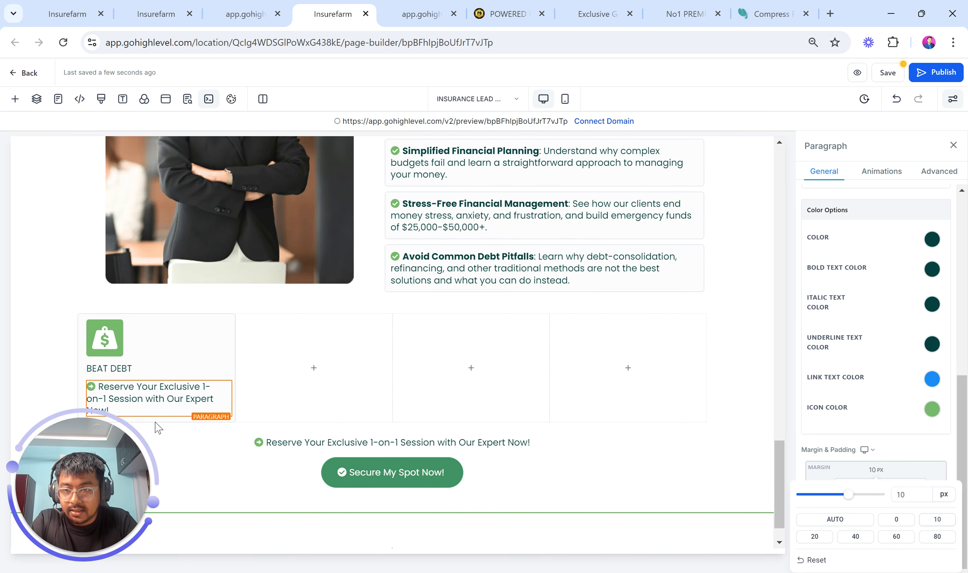
# Set the first column's top and bottom padding to 20 px, keeping its top margin at 0 px
pyautogui.click(169, 319)
pyautogui.scroll(5, 915, 274)
pyautogui.click(881, 261)
pyautogui.click(938, 309)
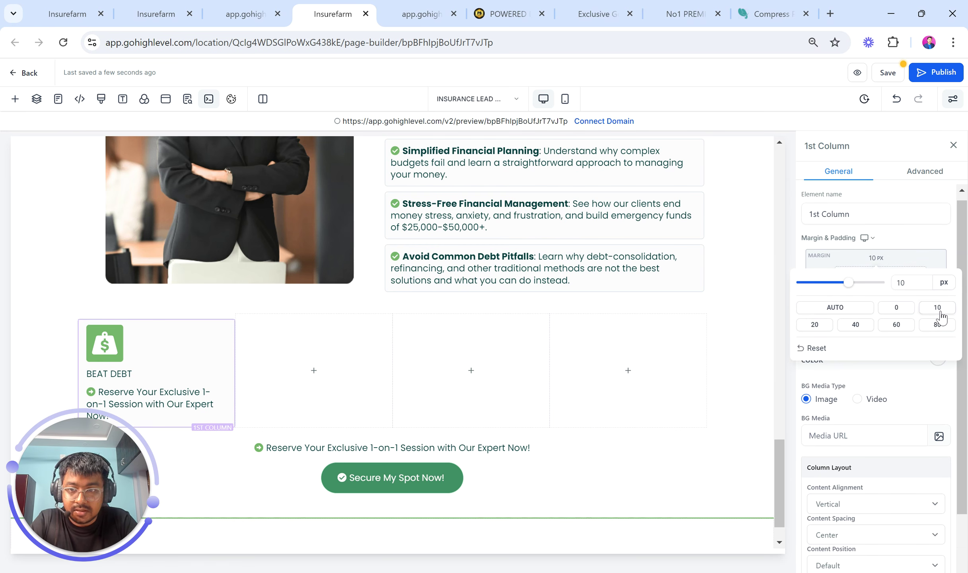
pyautogui.click(896, 308)
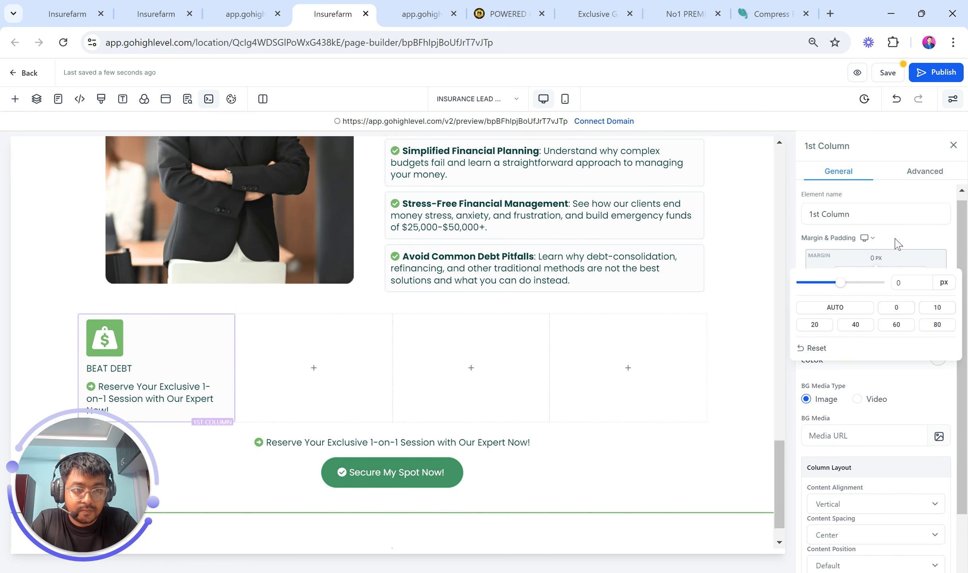
pyautogui.click(880, 276)
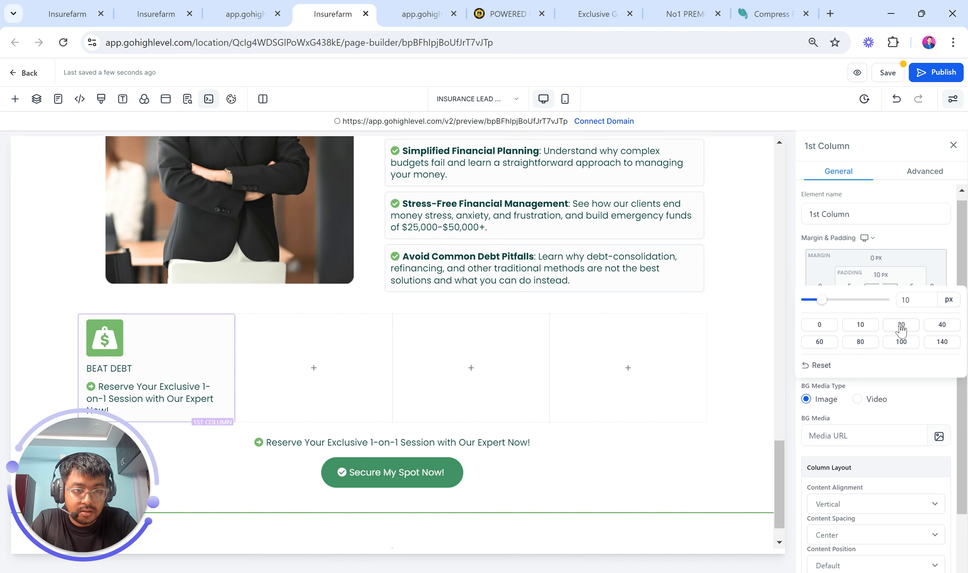
pyautogui.click(926, 243)
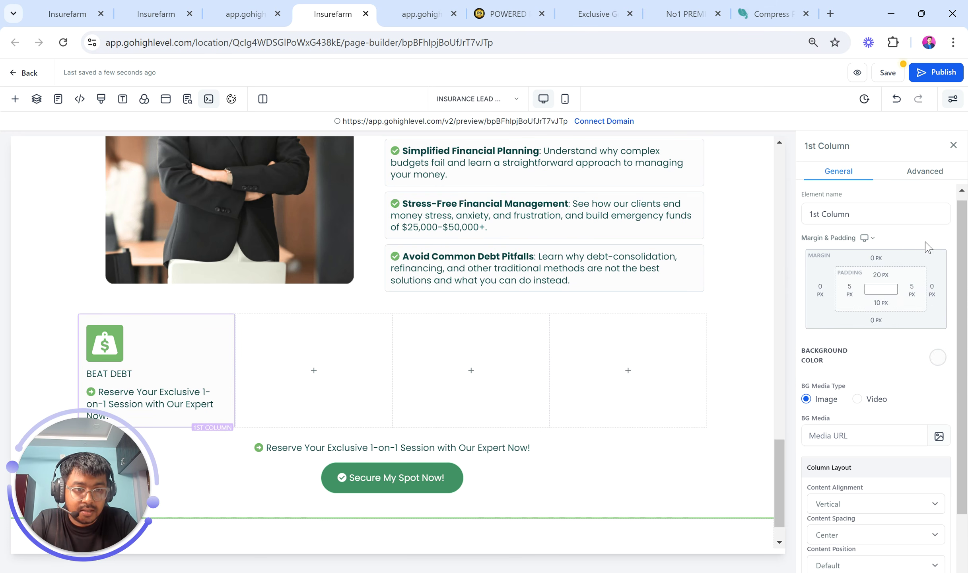
pyautogui.click(881, 304)
pyautogui.click(901, 353)
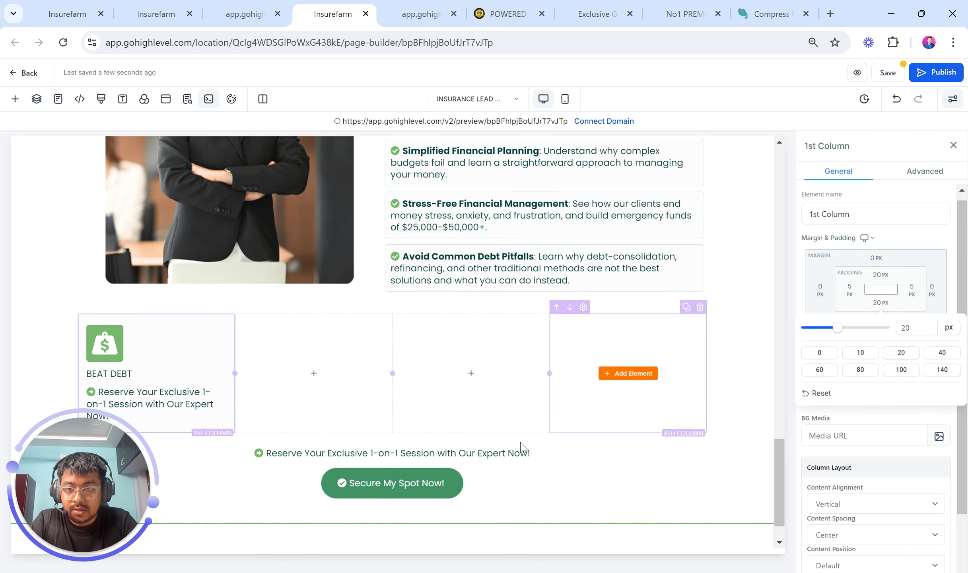
pyautogui.click(503, 500)
# Replace the paragraph under "BEAT DEBT" with the reference card's "Become completely debt-free..." description, without a line break after the icon
pyautogui.scroll(-1, 390, 317)
pyautogui.click(245, 14)
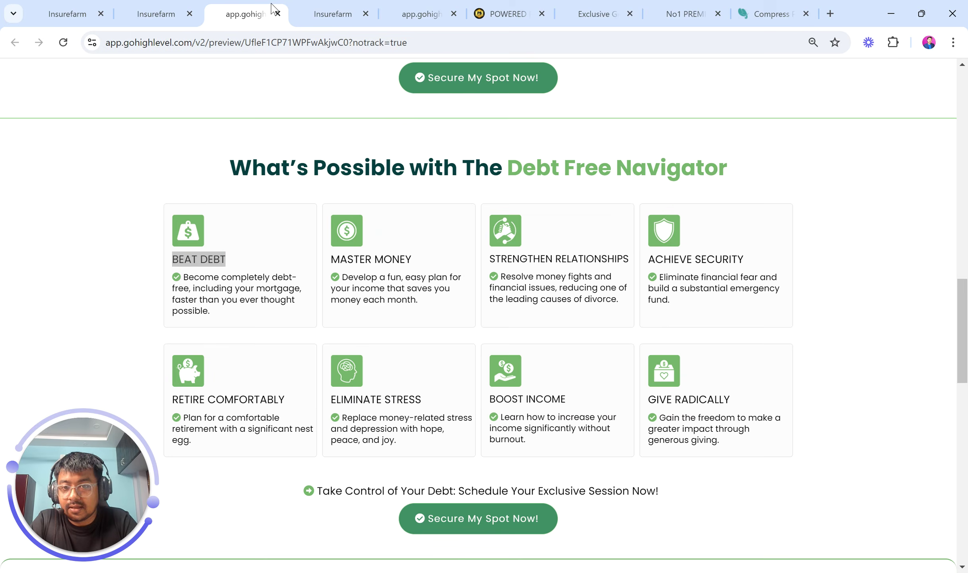
pyautogui.moveTo(184, 277); pyautogui.dragTo(225, 317)
pyautogui.hotkey('ctrl', 'c')
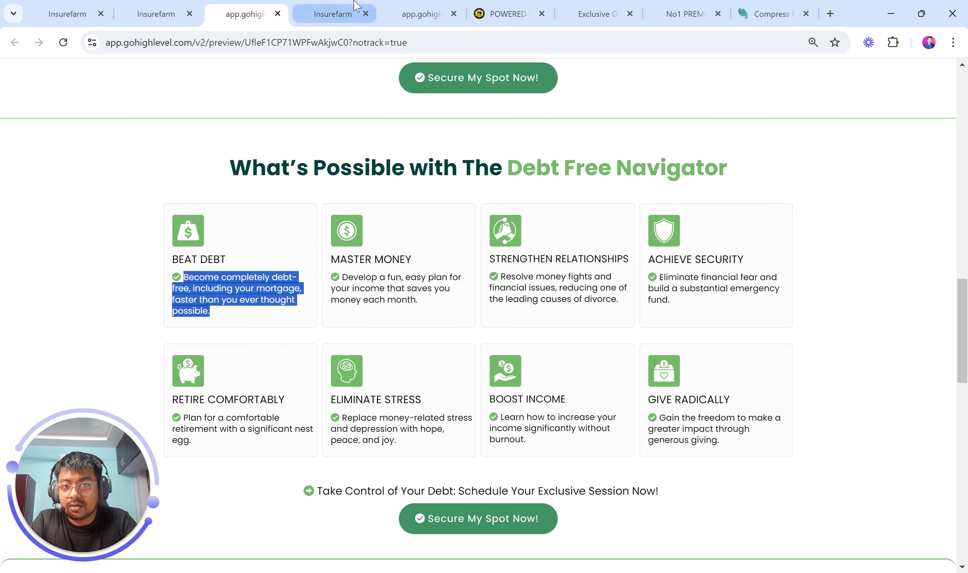
pyautogui.click(333, 14)
pyautogui.click(168, 351)
pyautogui.hotkey('ctrl', 'a')
pyautogui.hotkey('ctrl', 'v')
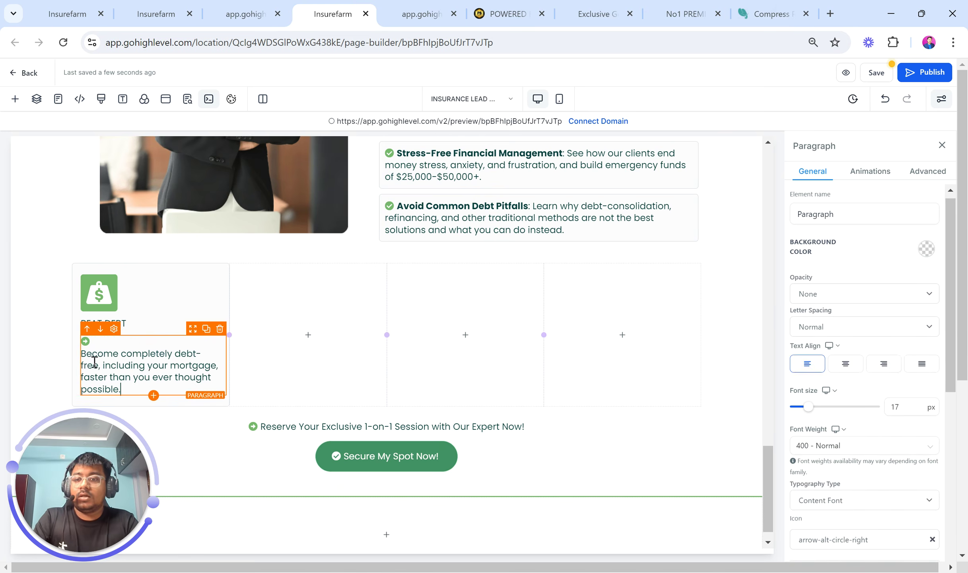
pyautogui.press('BackSpace')
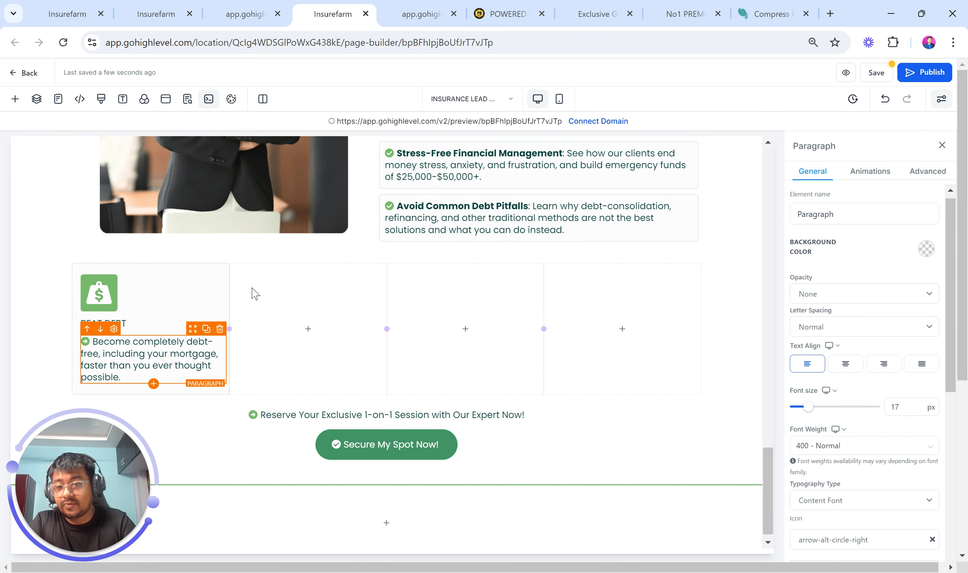
pyautogui.click(193, 459)
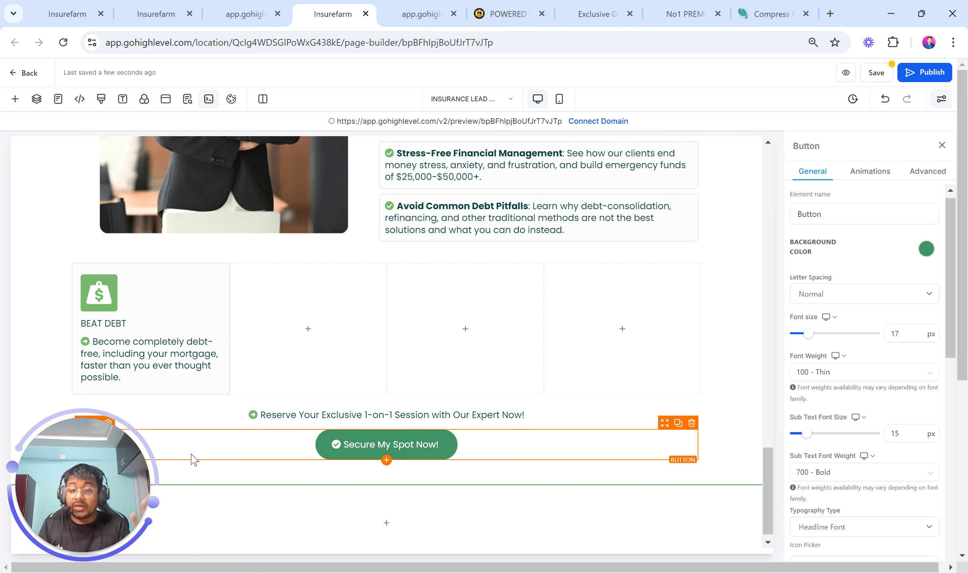
# Duplicate the "BEAT DEBT" card column three times and delete the row's three empty columns
pyautogui.scroll(2, 192, 458)
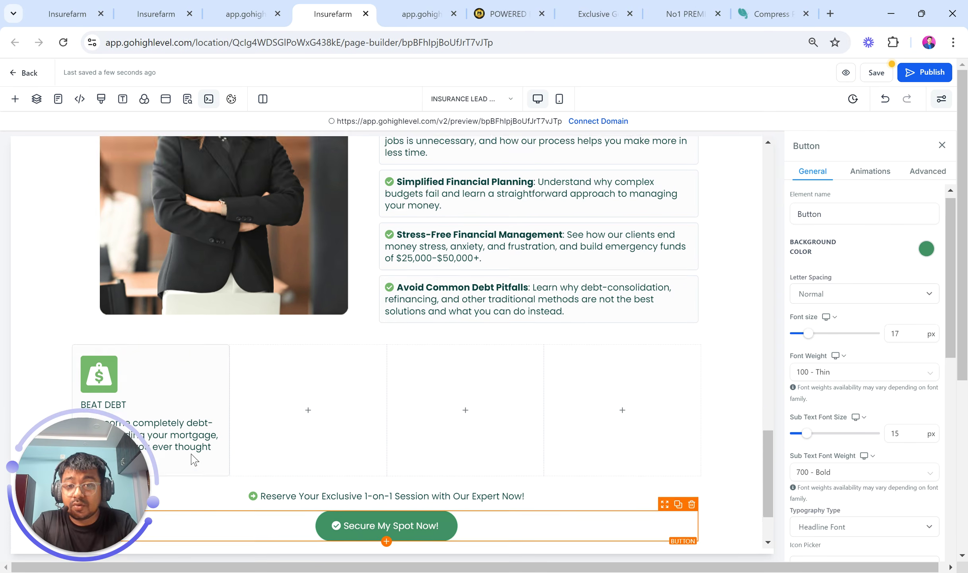
pyautogui.scroll(-1, 192, 457)
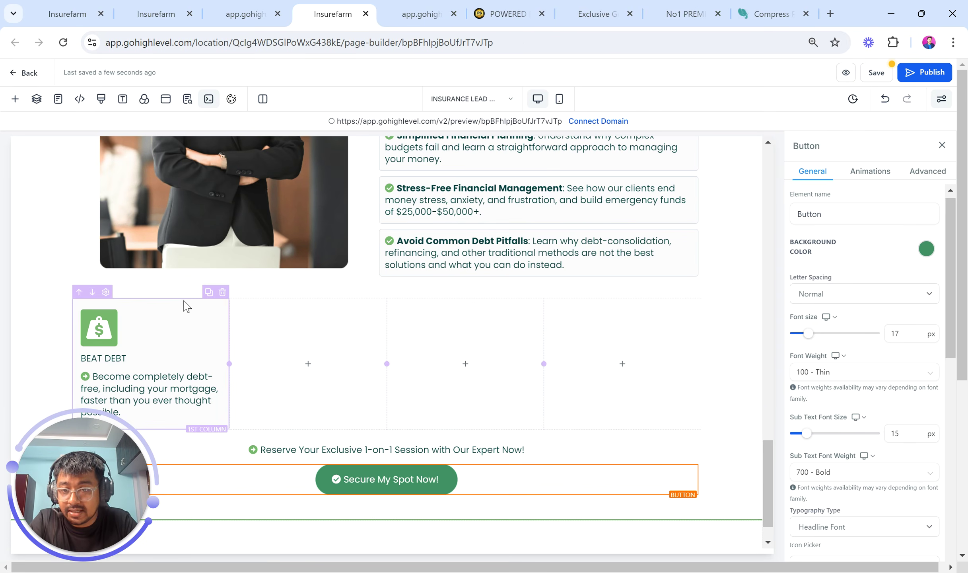
pyautogui.click(208, 292)
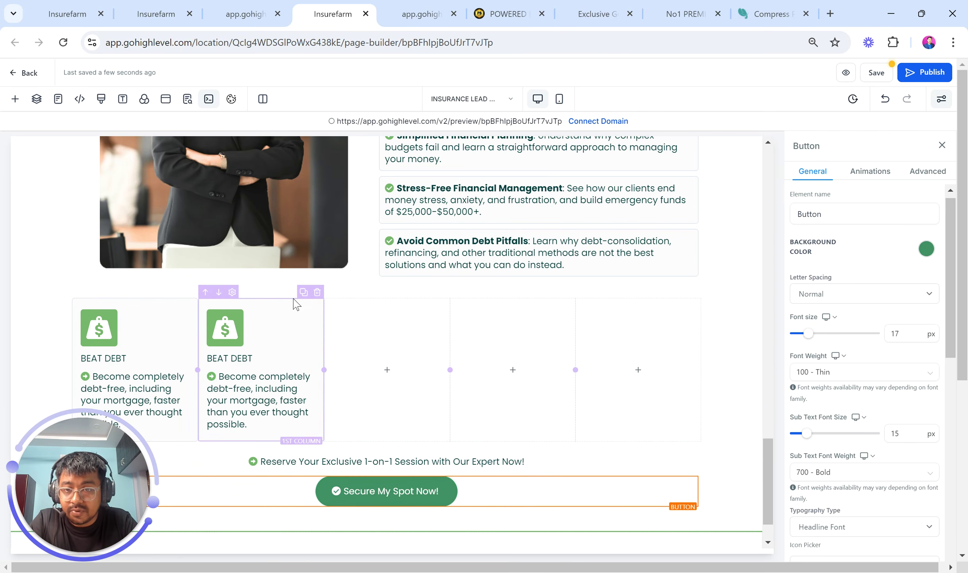
pyautogui.click(304, 294)
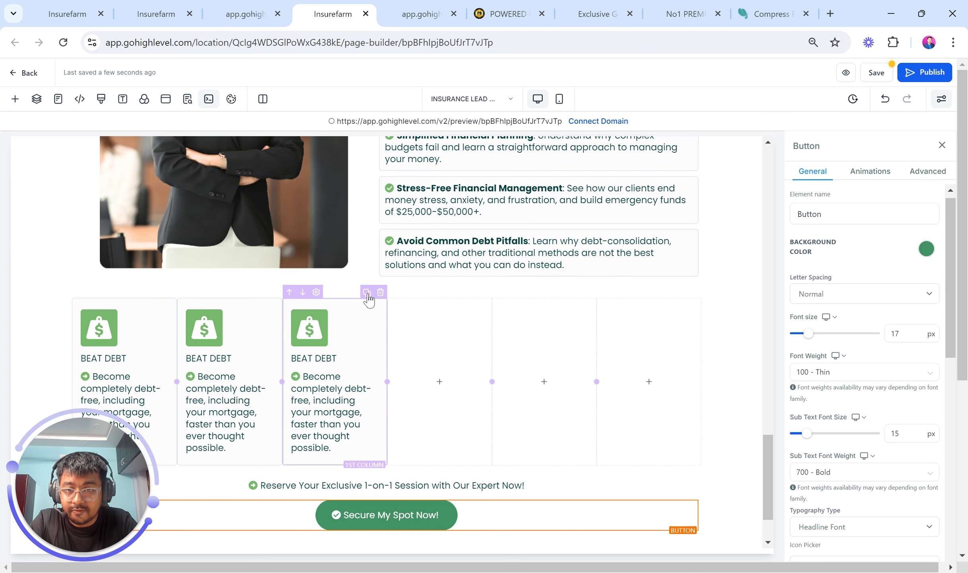
pyautogui.click(367, 293)
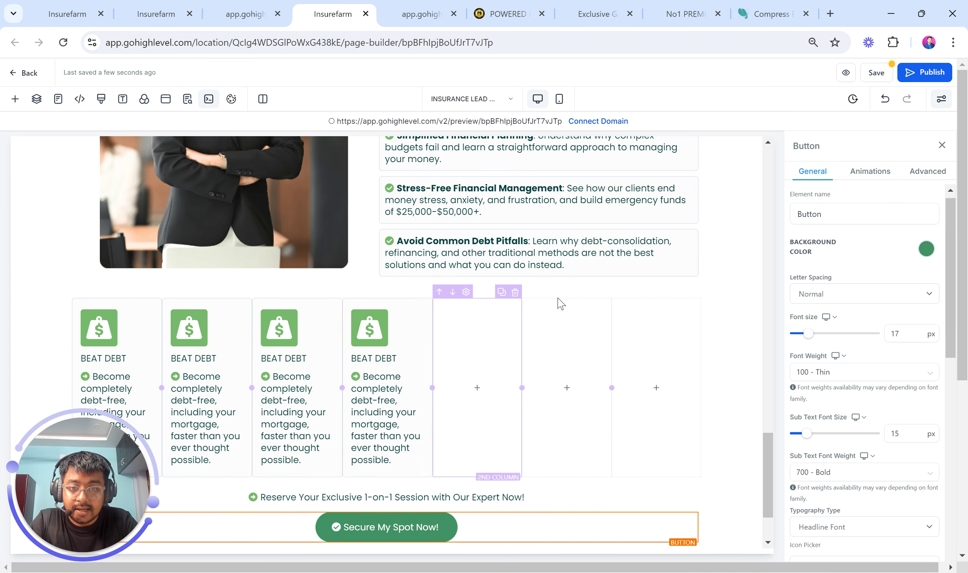
pyautogui.click(516, 295)
pyautogui.click(588, 294)
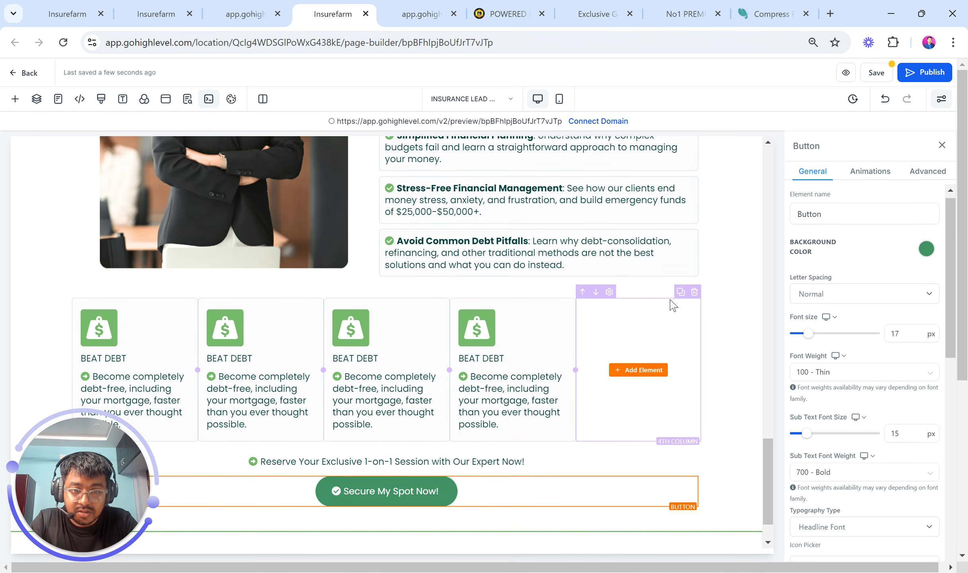
pyautogui.click(695, 293)
# Set the left margin of the second card column to 10 px
pyautogui.click(324, 311)
pyautogui.click(808, 289)
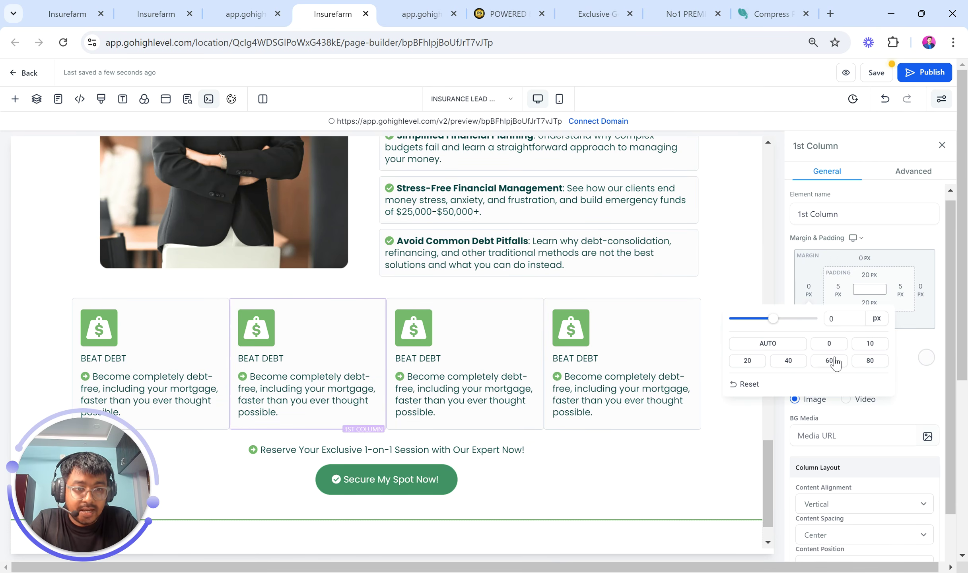
pyautogui.click(869, 345)
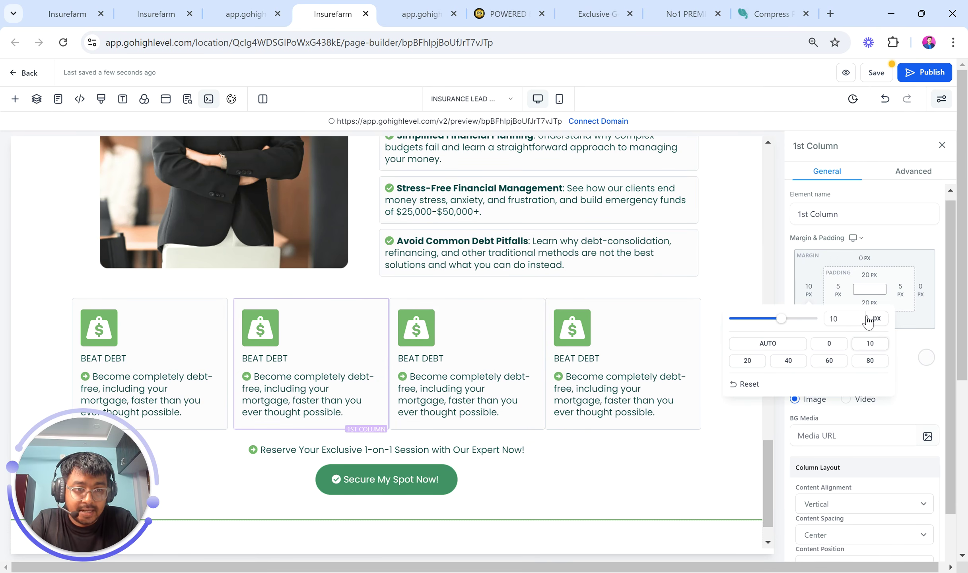
# Set the left margin of the third and fourth card columns to 10 px
pyautogui.click(468, 306)
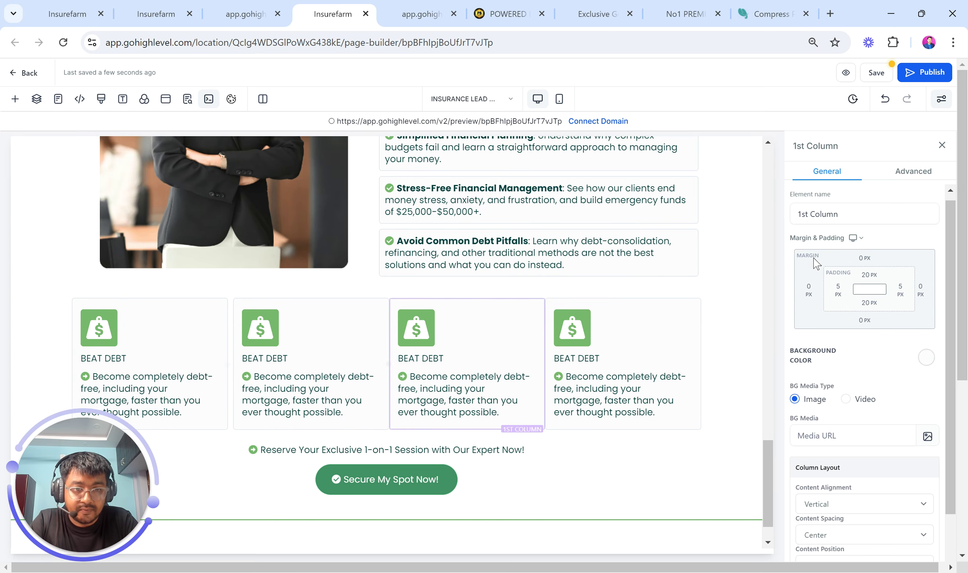
pyautogui.click(808, 290)
pyautogui.click(870, 344)
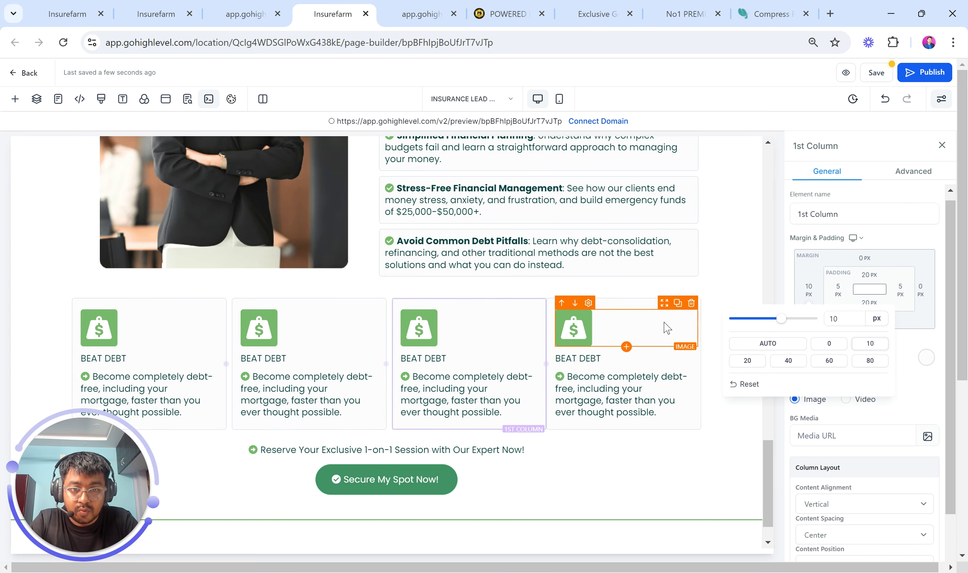
pyautogui.click(627, 306)
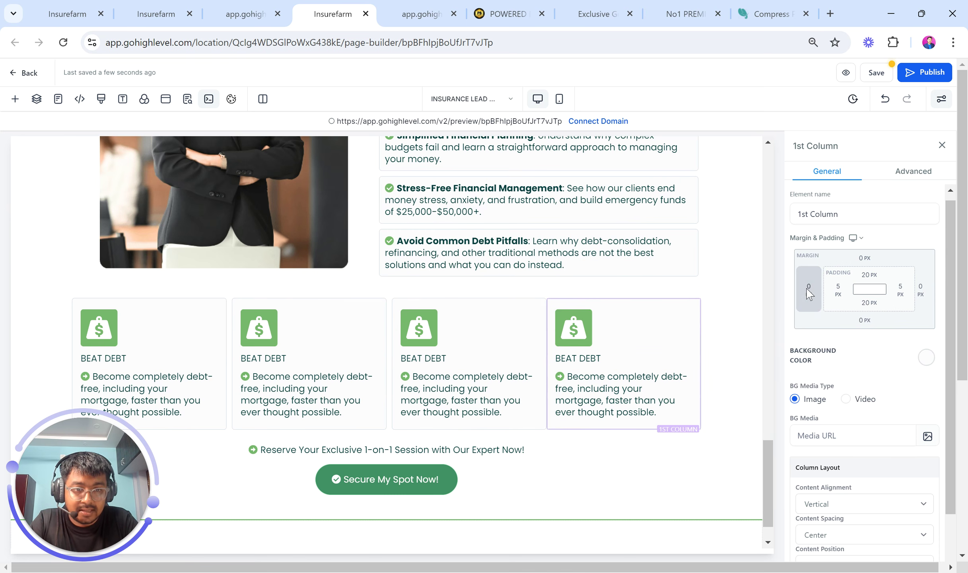
pyautogui.click(808, 292)
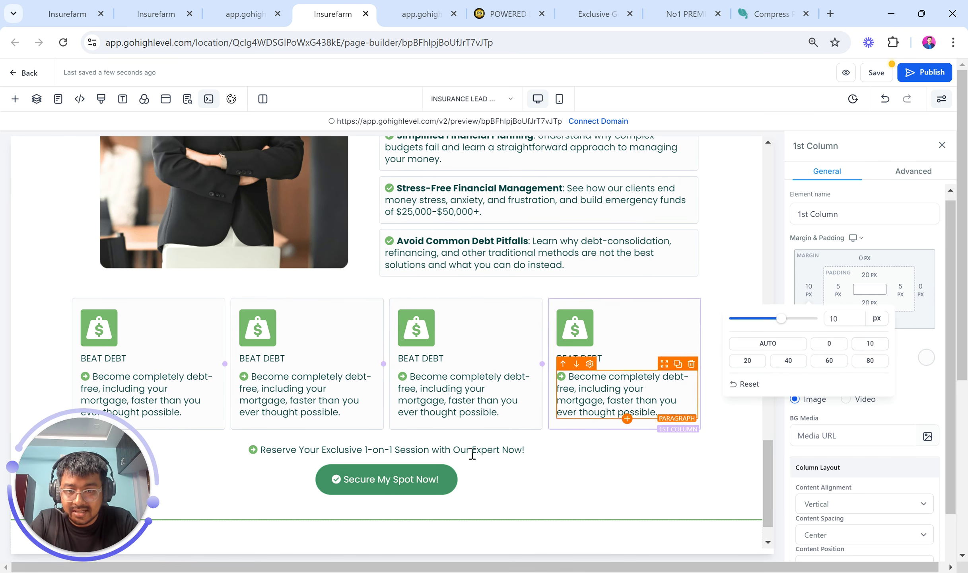
pyautogui.click(451, 537)
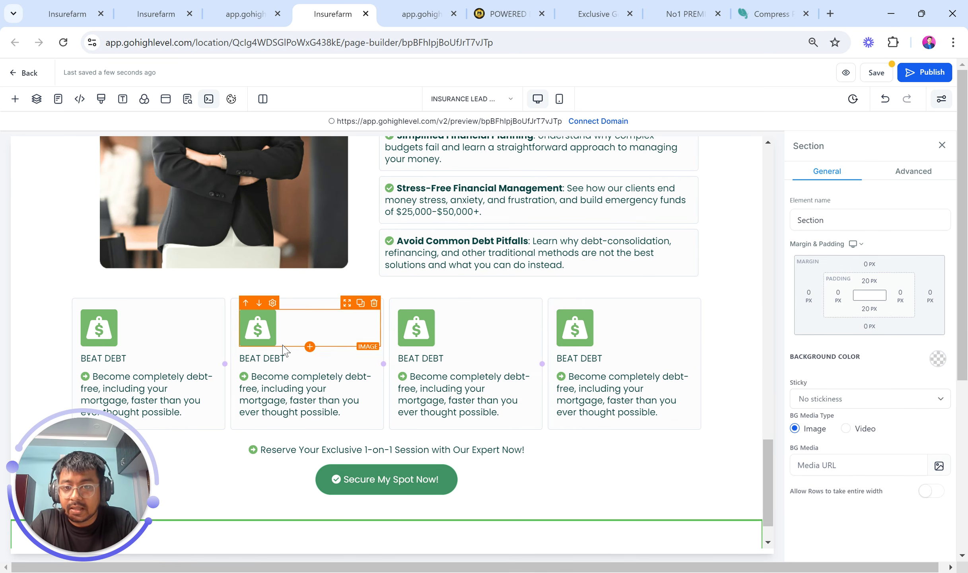
# Check the reference page's card layout, and duplicate the four-column card row to make a second row
pyautogui.click(243, 5)
pyautogui.scroll(-1, 392, 281)
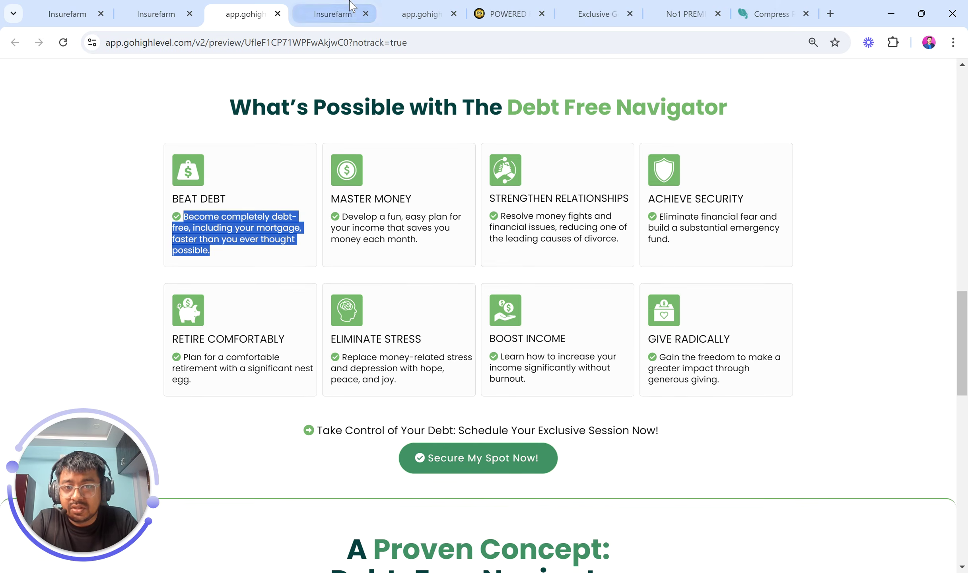
pyautogui.click(349, 1)
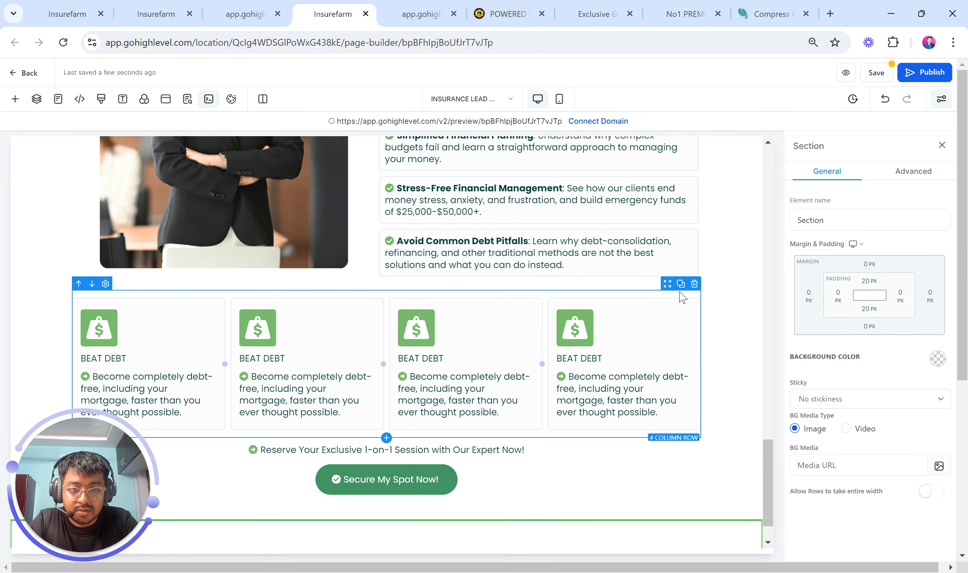
pyautogui.click(681, 285)
pyautogui.scroll(-4, 627, 448)
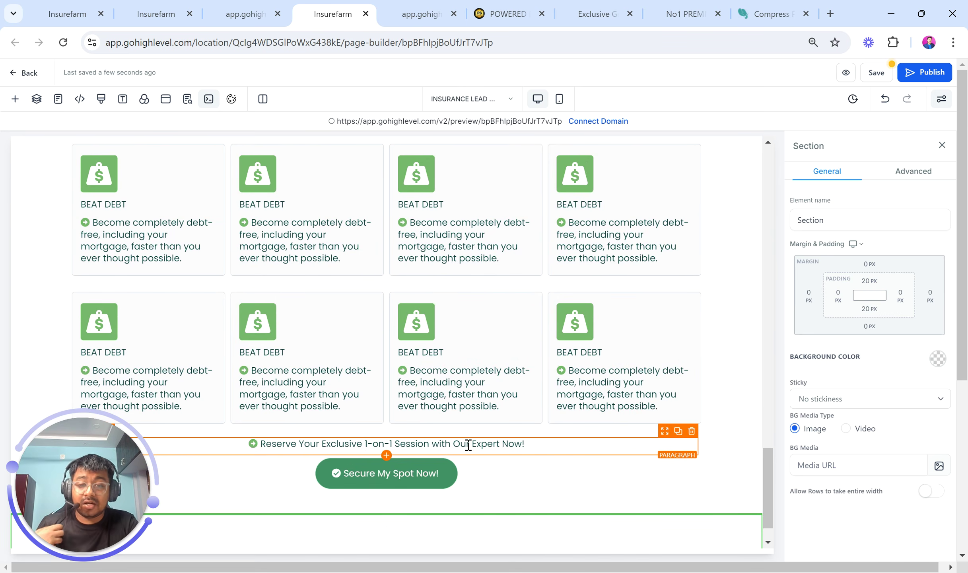
# Set the top margin of the "Reserve Your Exclusive 1-on-1 Session" paragraph to 10 px
pyautogui.click(468, 446)
pyautogui.scroll(-10, 901, 498)
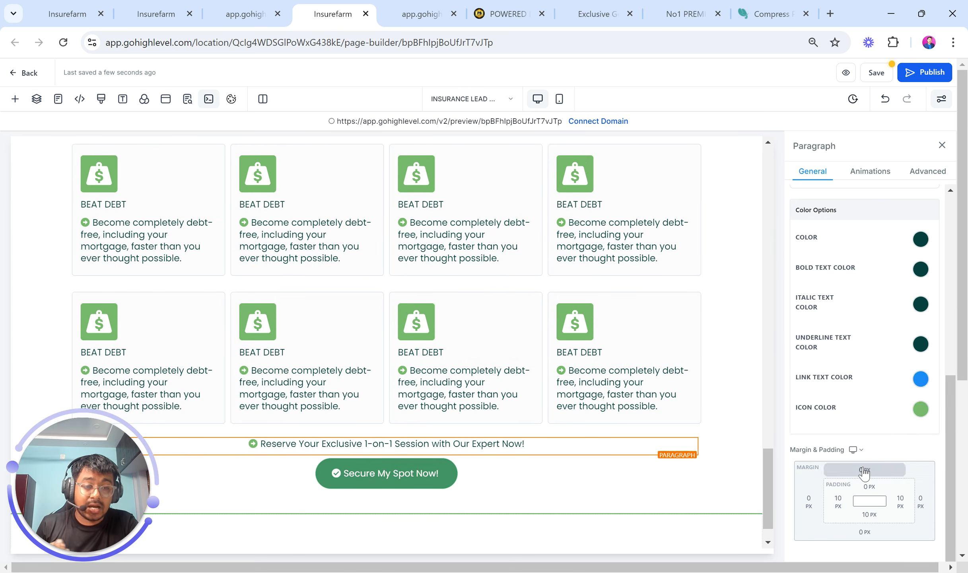
pyautogui.click(865, 470)
pyautogui.click(926, 406)
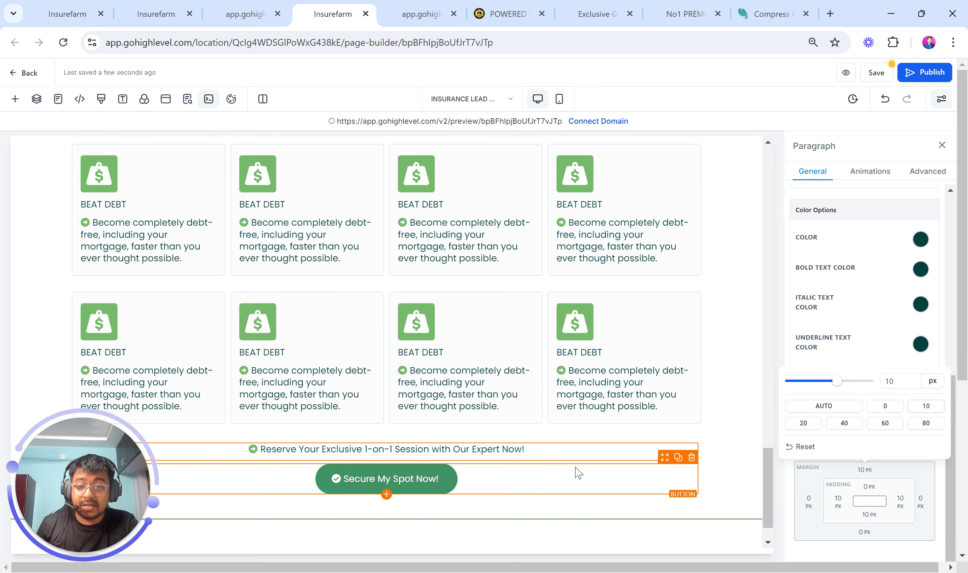
# Delete the row with the woman's portrait and the "In This 1-1 Session" list above the card rows
pyautogui.scroll(3, 553, 456)
pyautogui.scroll(7, 530, 423)
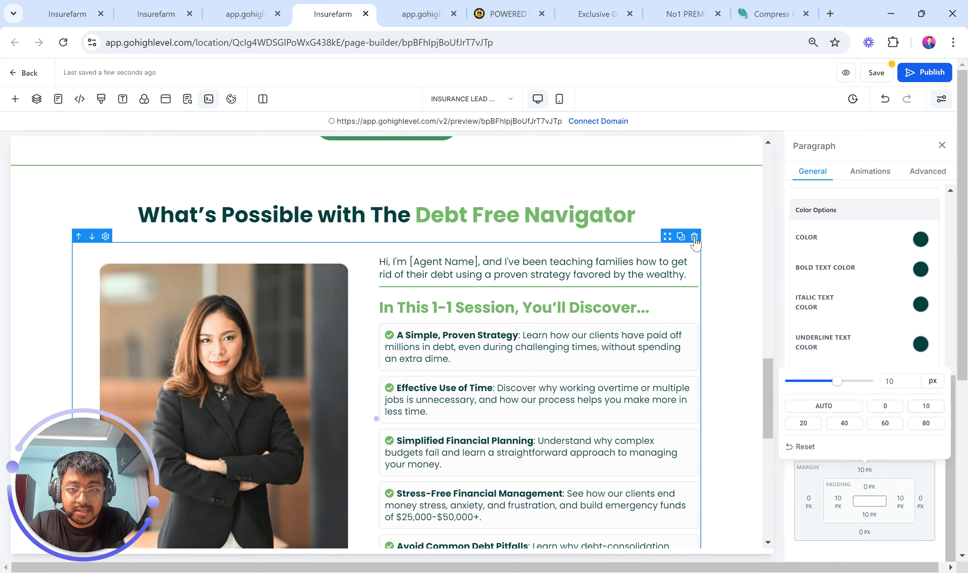
pyautogui.click(695, 237)
pyautogui.scroll(-2, 724, 320)
pyautogui.scroll(-1, 725, 321)
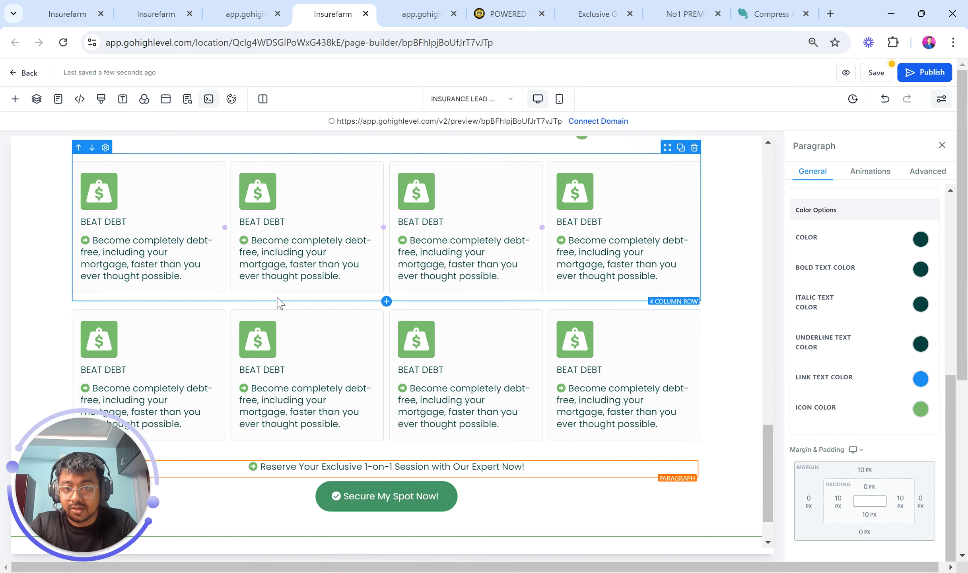
pyautogui.scroll(2, 280, 304)
# Replace the paragraph above the "Secure My Spot Now!" button with the reference text "Take Control of Your Debt: Schedule Your Exclusive Session Now!"
pyautogui.click(245, 8)
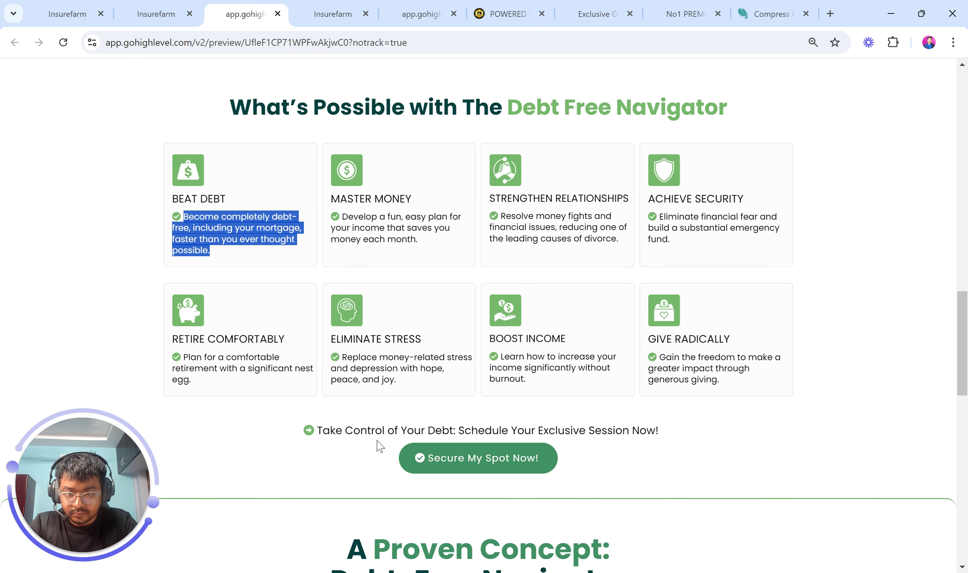
pyautogui.moveTo(321, 433); pyautogui.dragTo(679, 426)
pyautogui.hotkey('ctrl', 'c')
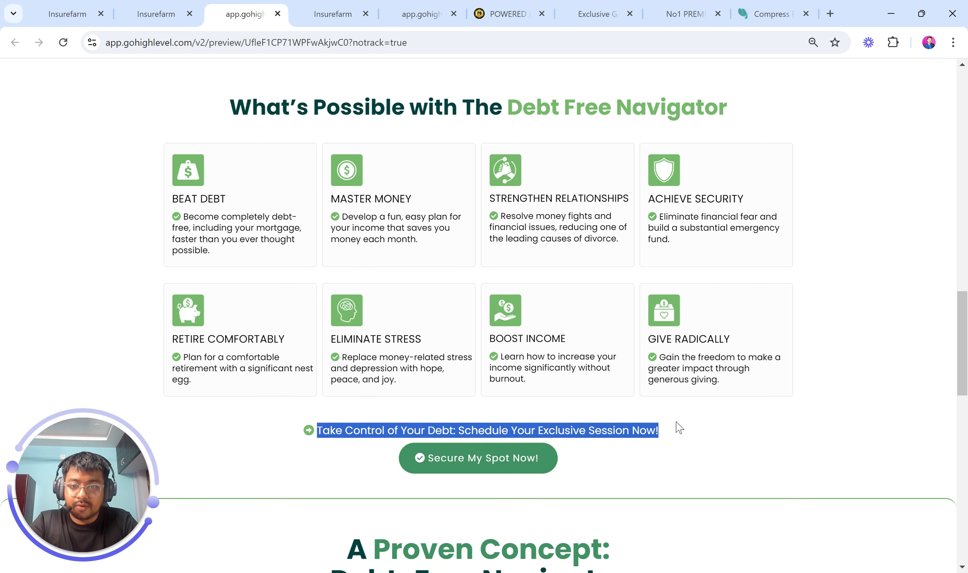
pyautogui.click(333, 14)
pyautogui.scroll(-3, 362, 403)
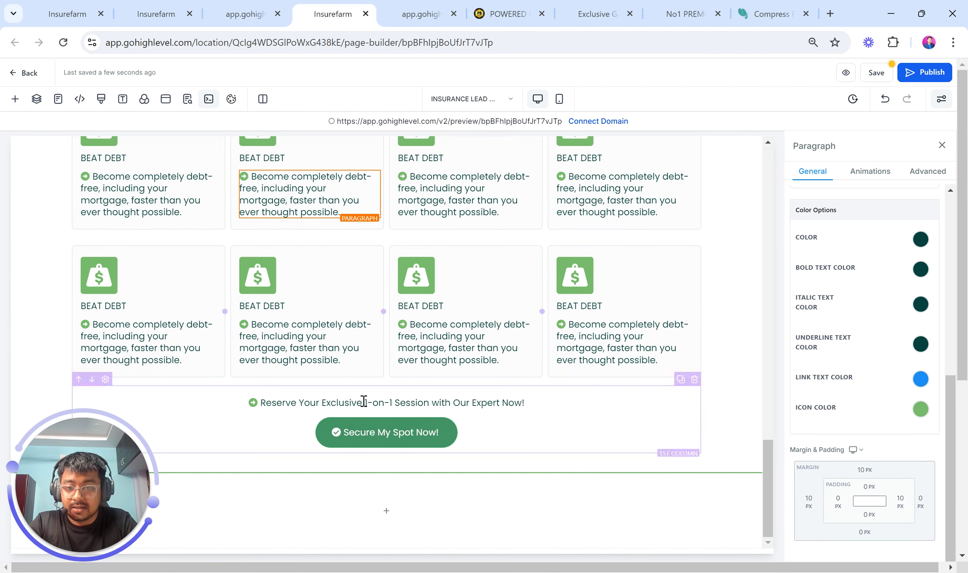
pyautogui.hotkey('ctrl', 'a')
pyautogui.hotkey('ctrl', 'v')
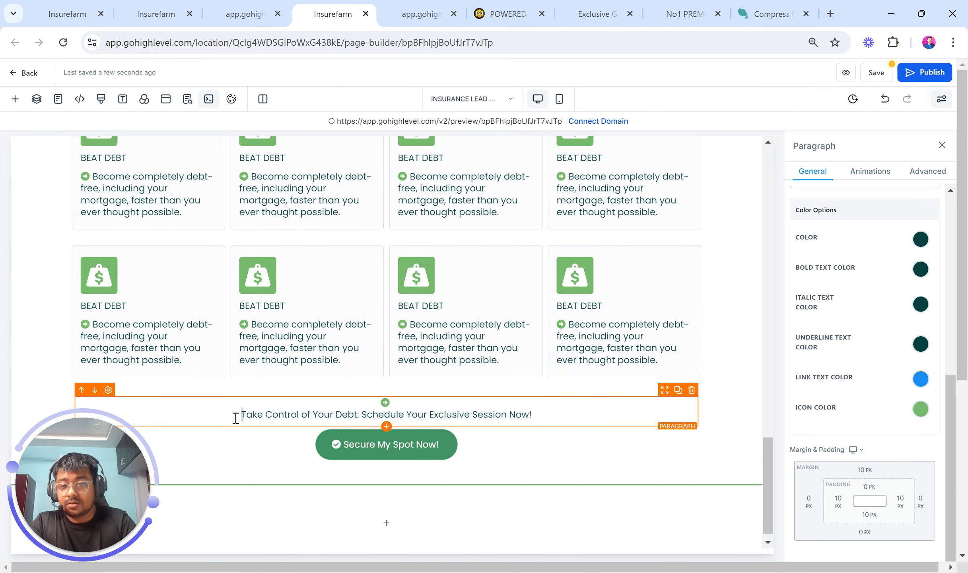
# Replace the second card's heading with "MASTER MONEY" from the reference page, removing the empty line above it
pyautogui.scroll(3, 239, 418)
pyautogui.click(276, 3)
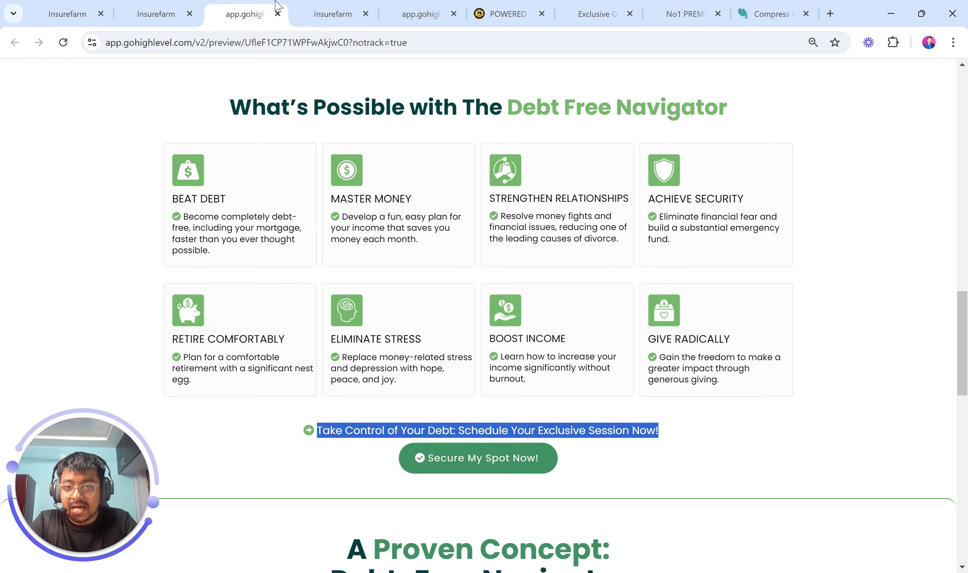
pyautogui.moveTo(333, 201); pyautogui.dragTo(443, 203)
pyautogui.hotkey('ctrl', 'c')
pyautogui.click(334, 12)
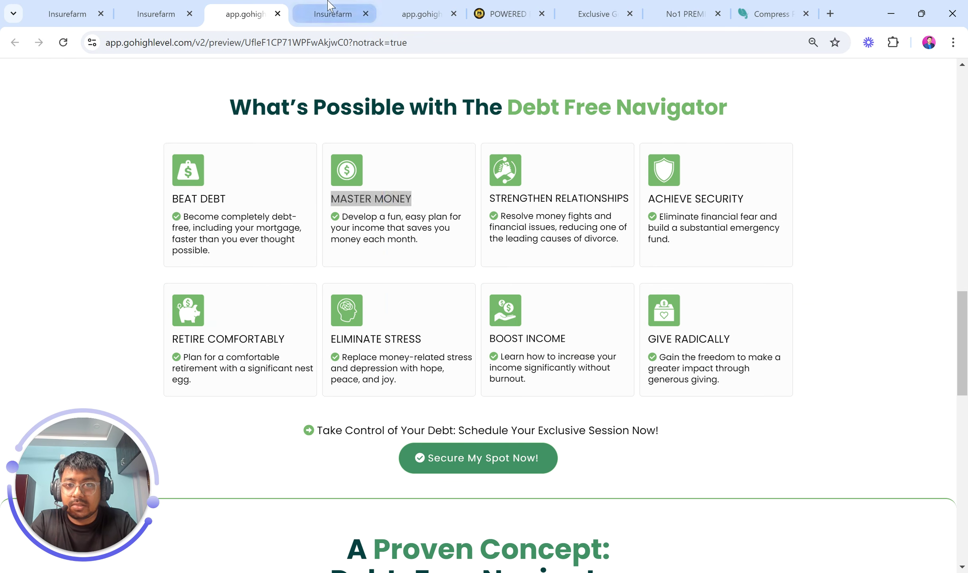
pyautogui.tripleClick(278, 256)
pyautogui.hotkey('ctrl', 'v')
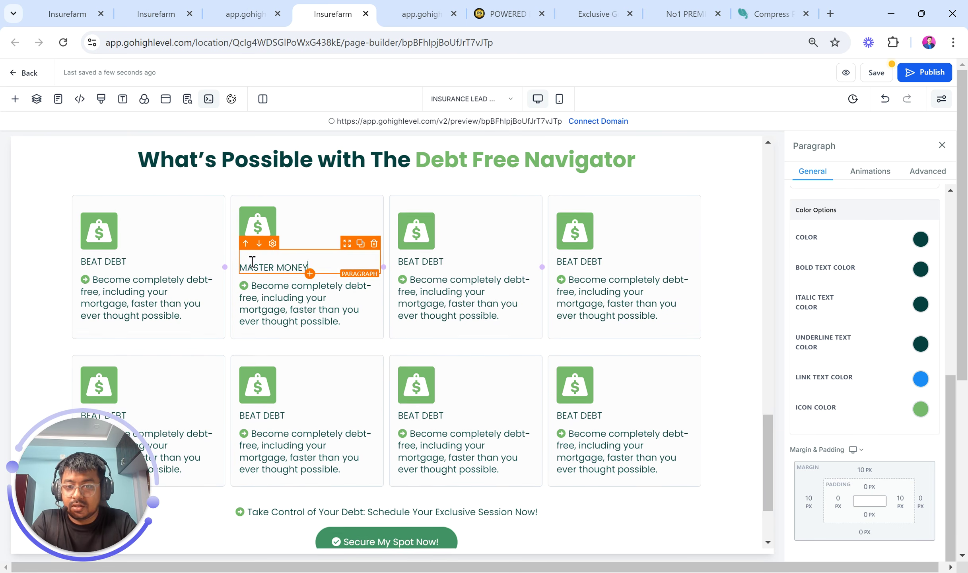
pyautogui.press('BackSpace')
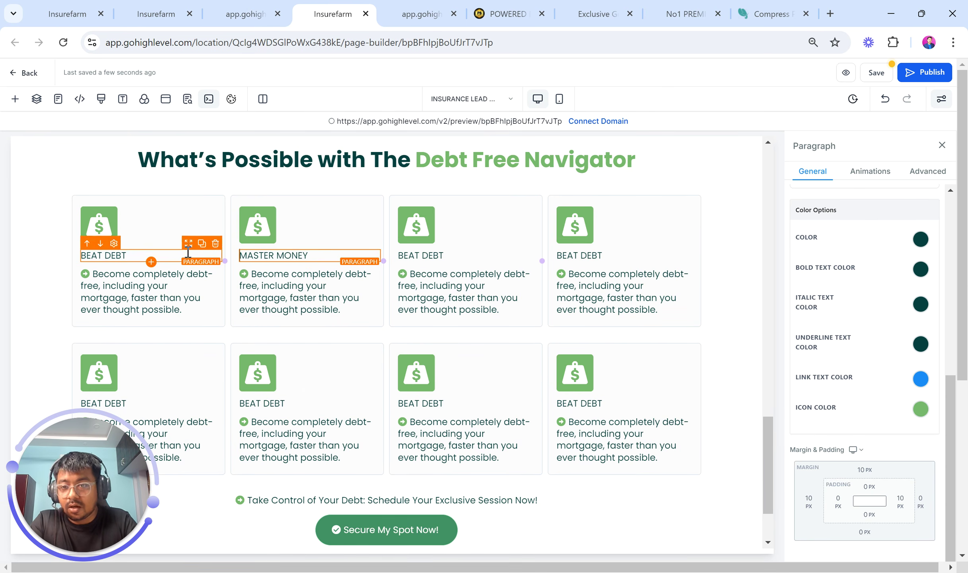
# Set the first card's heading to 18 px and the first-row card descriptions to a 16 px font size
pyautogui.scroll(6, 859, 310)
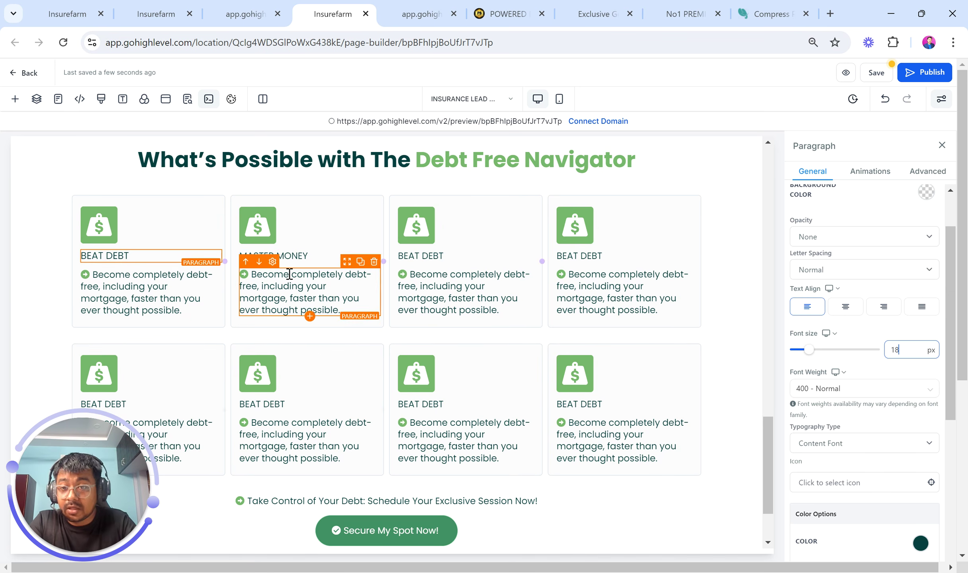
pyautogui.click(131, 299)
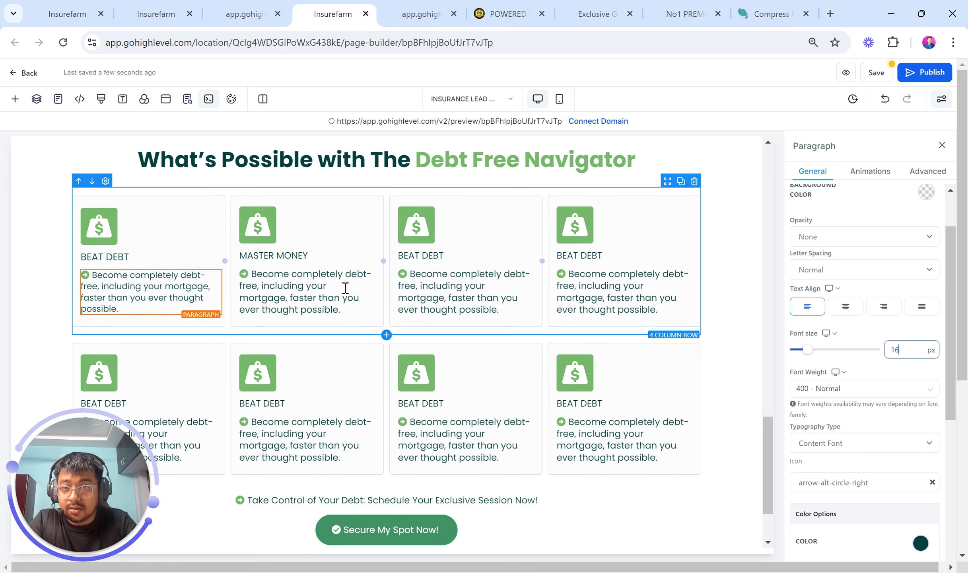
pyautogui.click(329, 285)
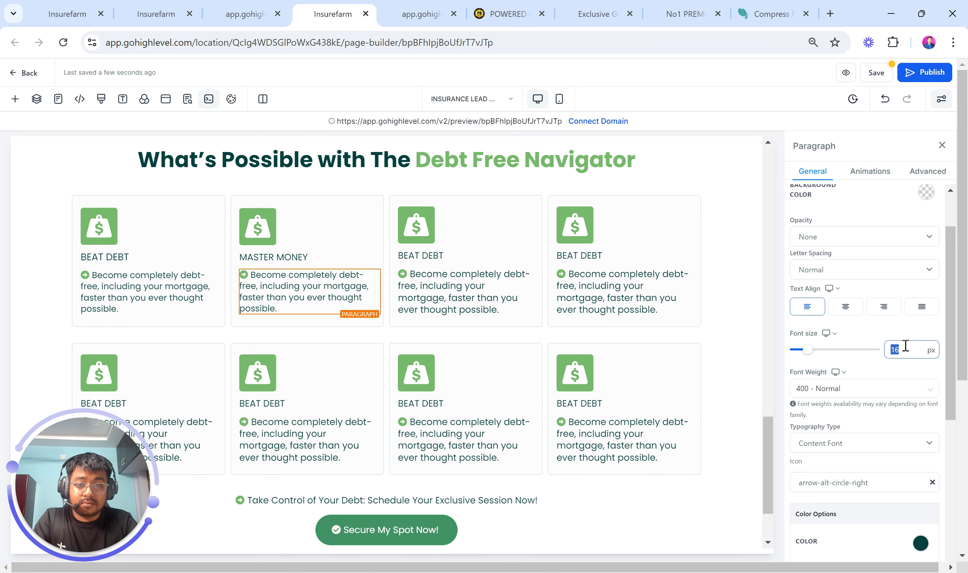
pyautogui.click(507, 296)
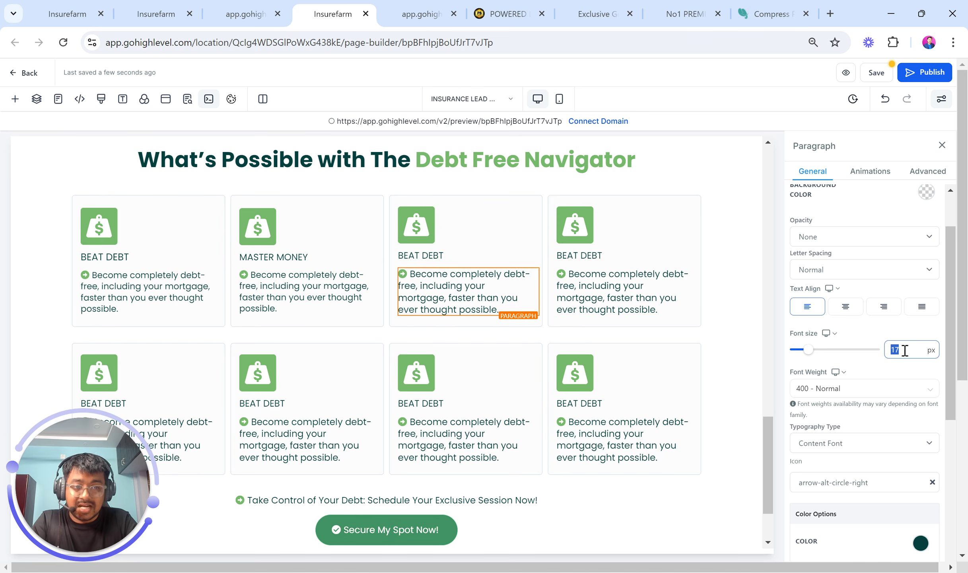
pyautogui.write('16')
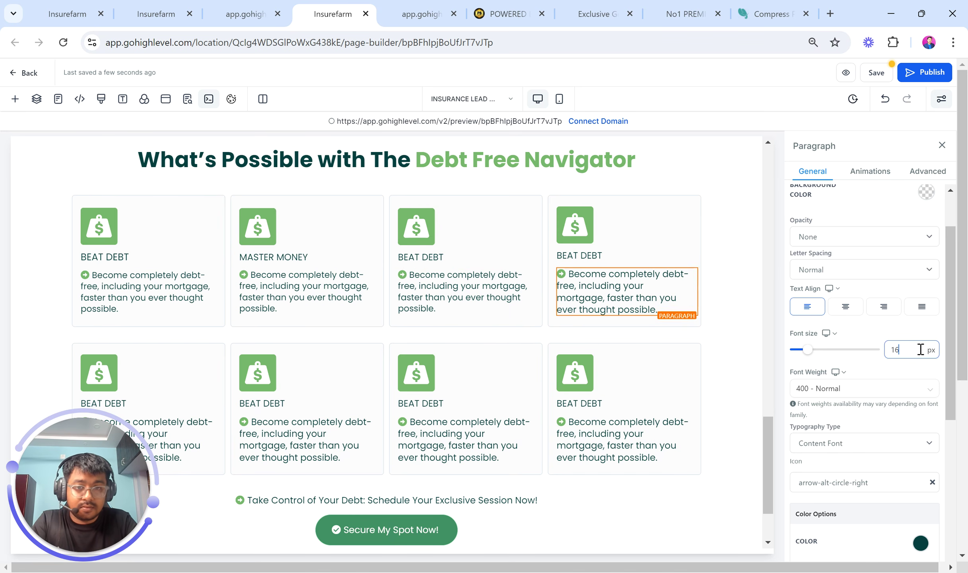
# Set the font size of the second, third and fourth card headings in the first row to 18 px
pyautogui.click(310, 254)
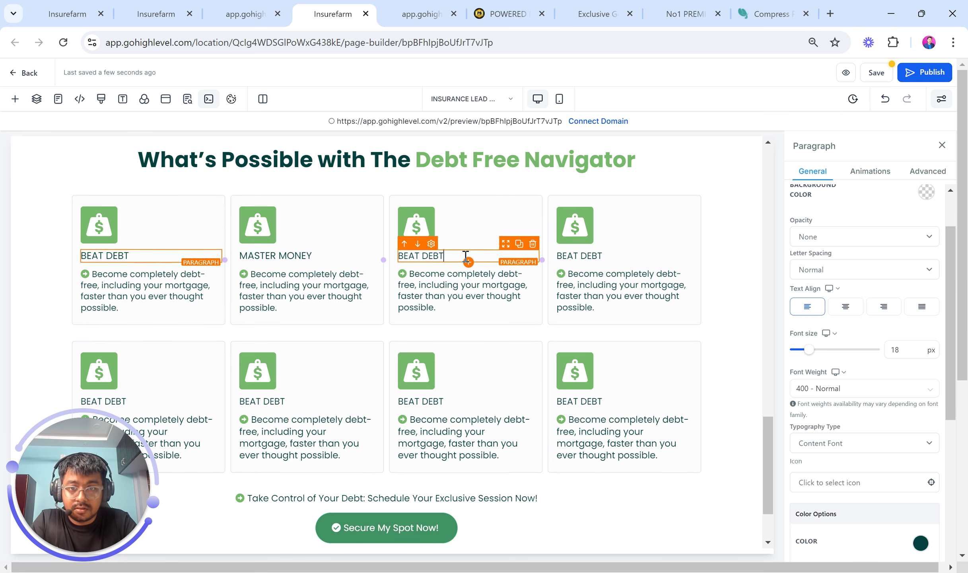
pyautogui.click(465, 254)
pyautogui.click(904, 349)
pyautogui.click(640, 254)
pyautogui.doubleClick(897, 349)
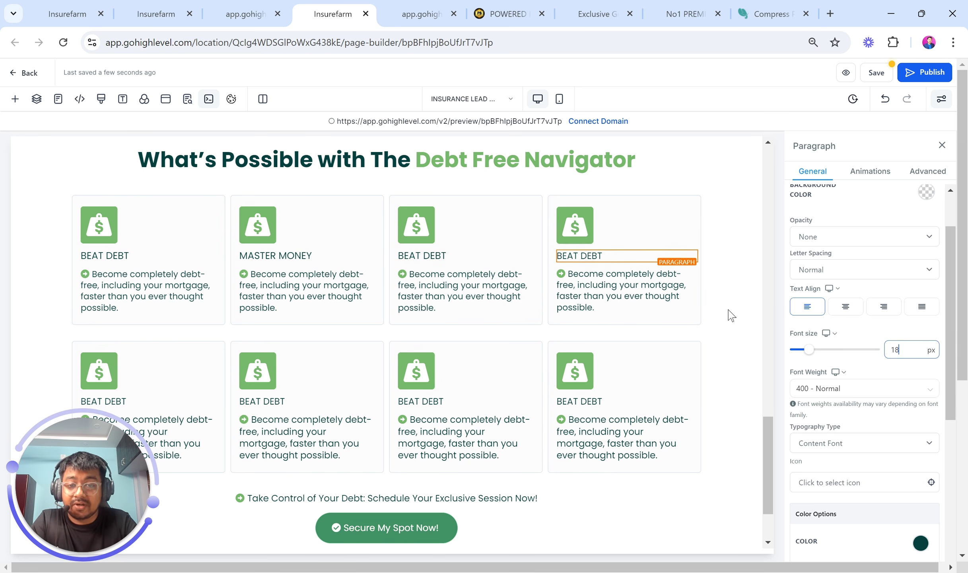
# Replace the "MASTER MONEY" card's icon with the dollar coin image "SITE DESIGN (5).png" from the Lead Gen Page Ebook folder
pyautogui.click(309, 231)
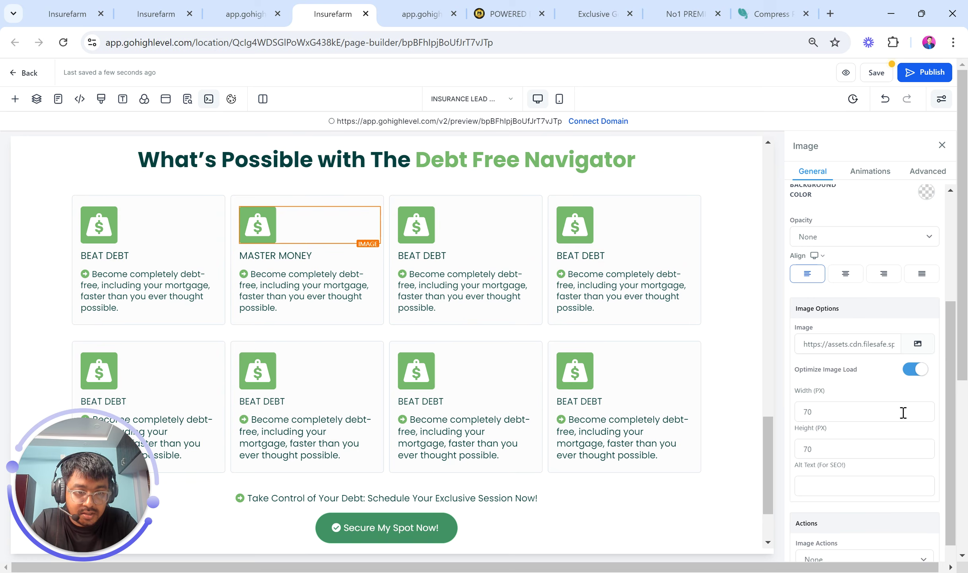
pyautogui.click(917, 342)
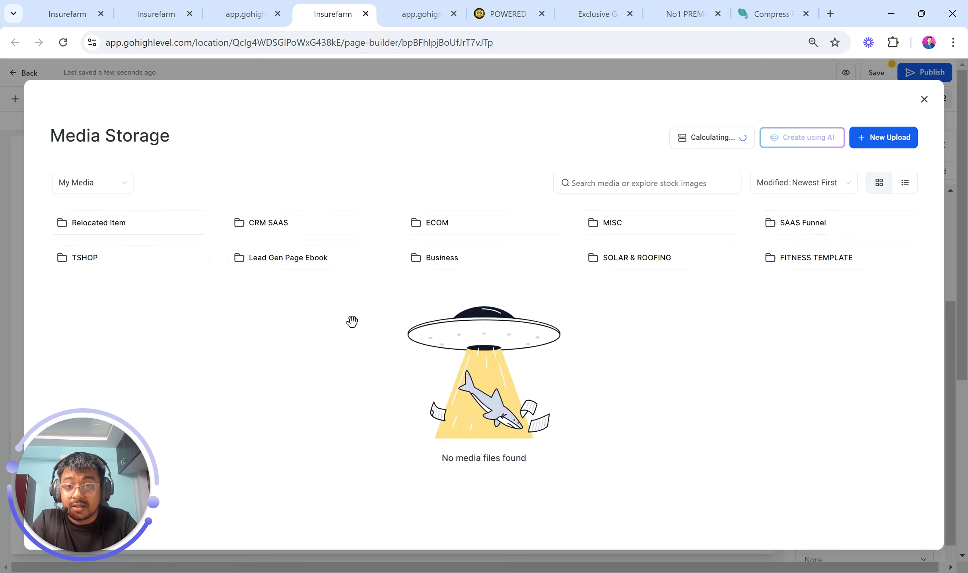
pyautogui.doubleClick(304, 259)
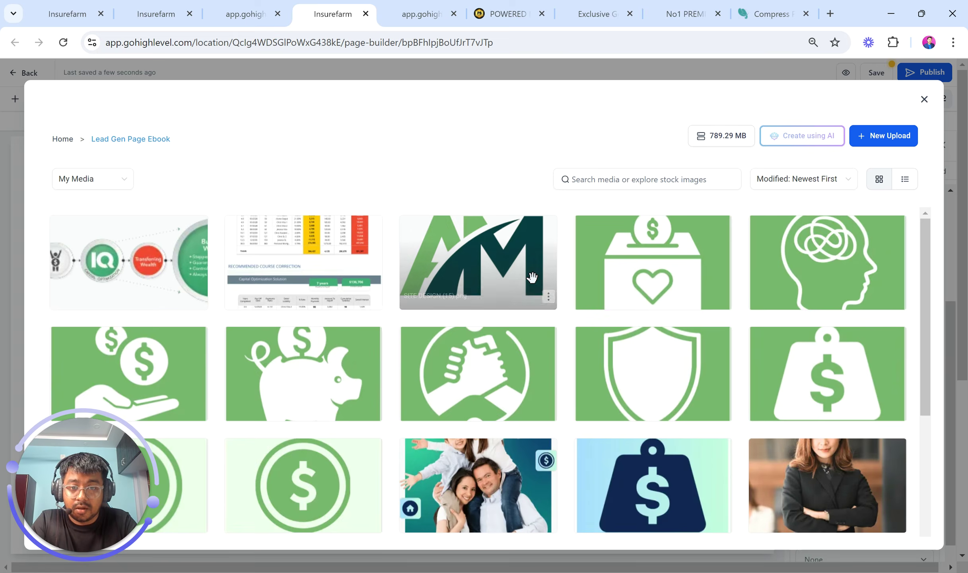
pyautogui.click(225, 6)
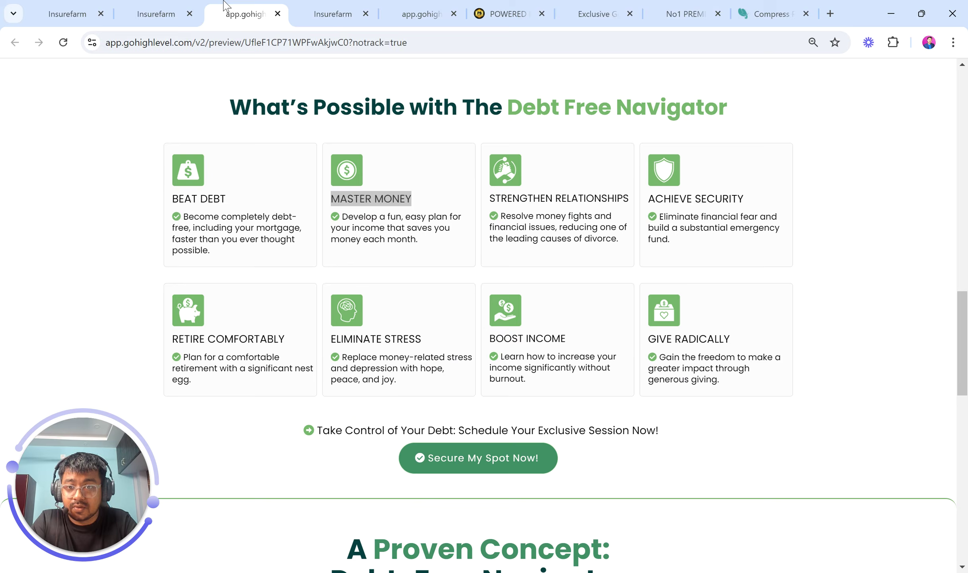
pyautogui.click(344, 5)
pyautogui.scroll(-3, 477, 302)
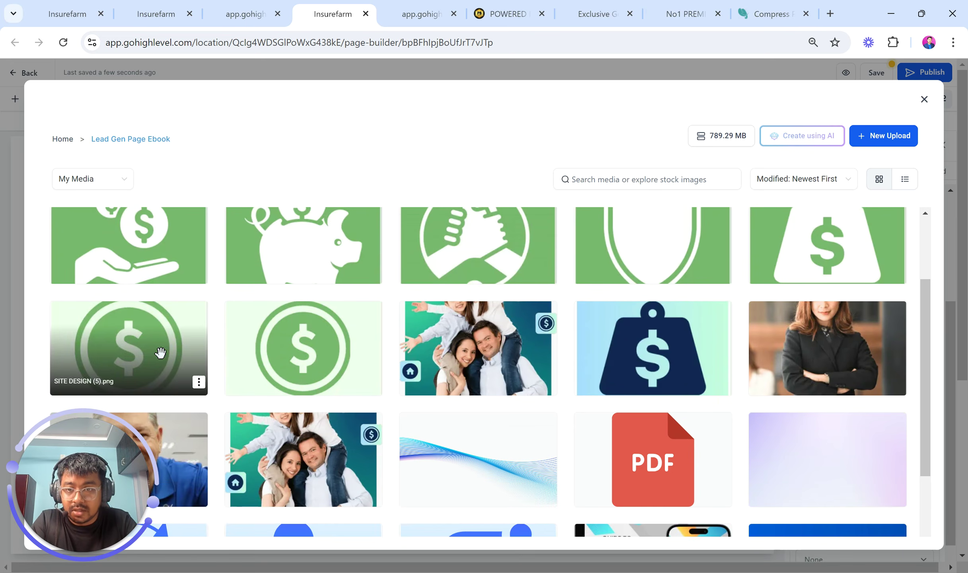
pyautogui.click(161, 352)
# Upload 66a4d6f4161e9248c553b4a5.png to the Lead Gen Page Ebook media folder and use it as the MASTER MONEY card's icon
pyautogui.click(441, 218)
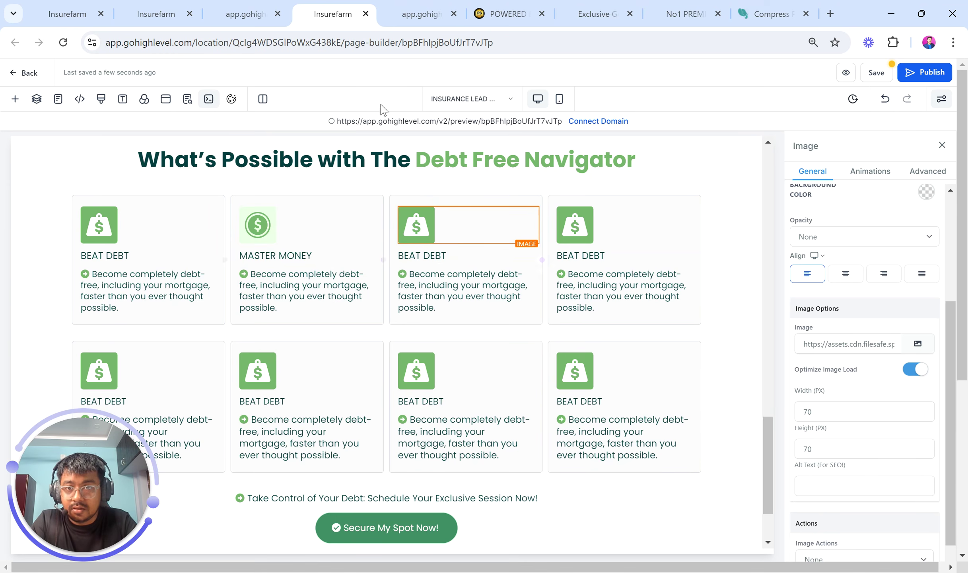
pyautogui.click(310, 244)
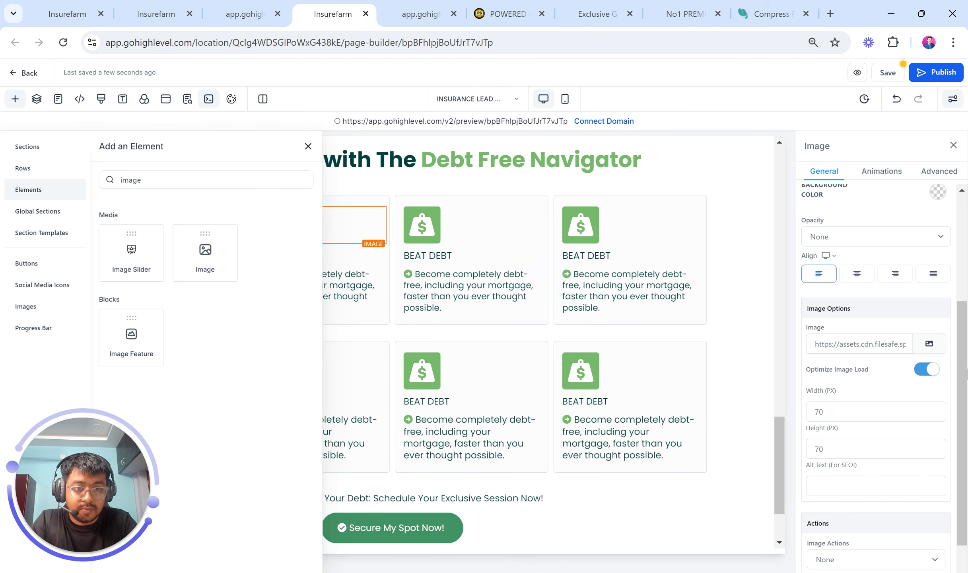
pyautogui.click(309, 149)
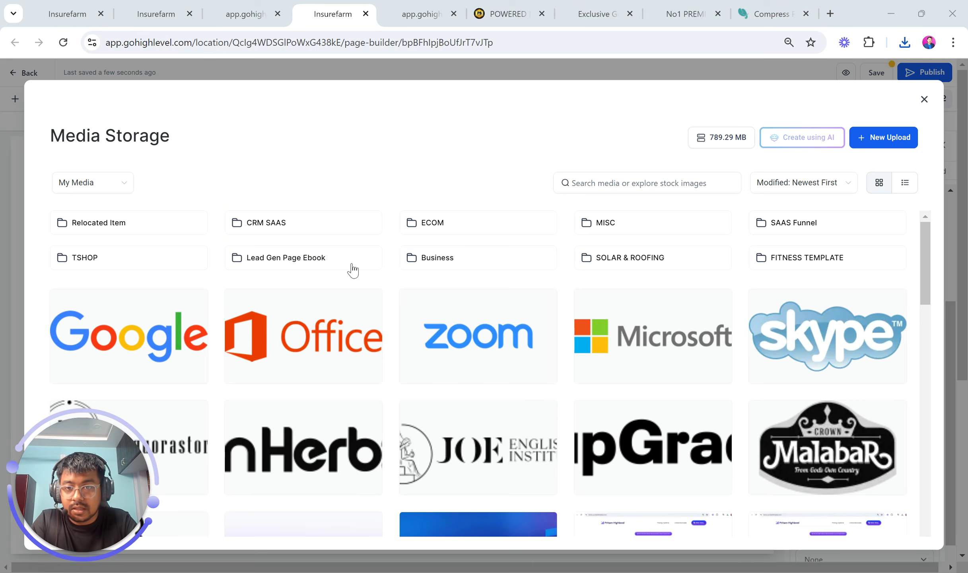
pyautogui.click(345, 260)
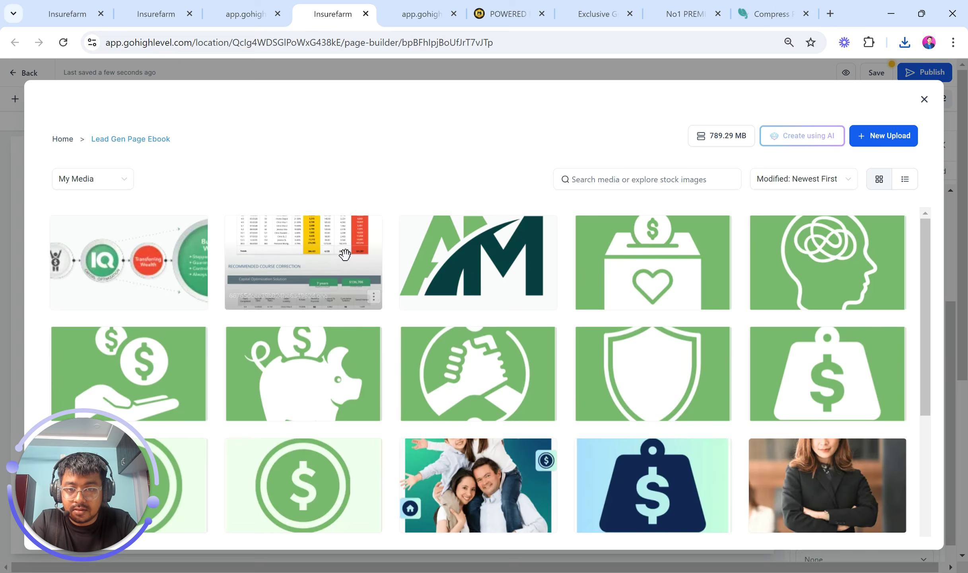
pyautogui.scroll(-3, 371, 326)
pyautogui.scroll(3, 371, 325)
pyautogui.scroll(-5, 371, 326)
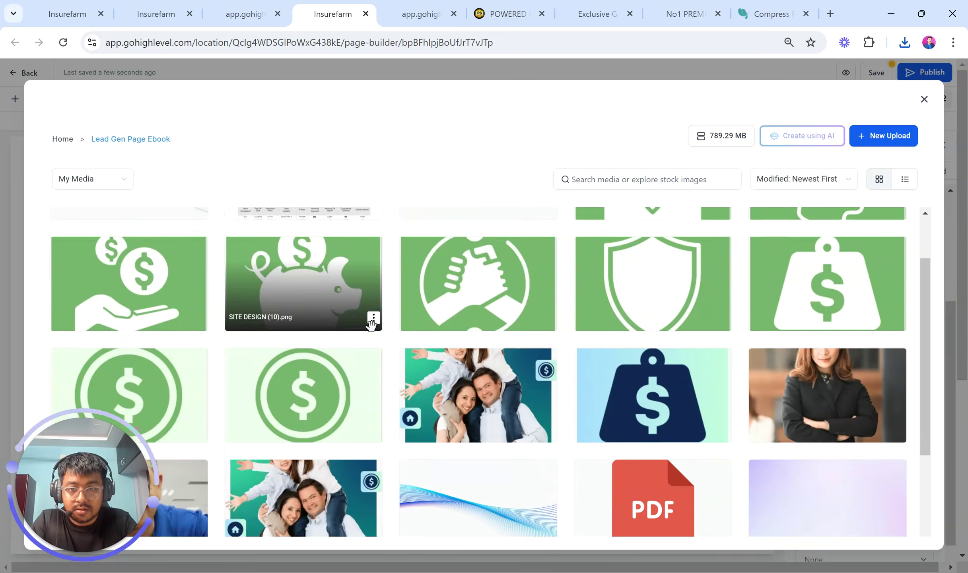
pyautogui.scroll(5, 372, 325)
pyautogui.click(882, 141)
pyautogui.click(874, 161)
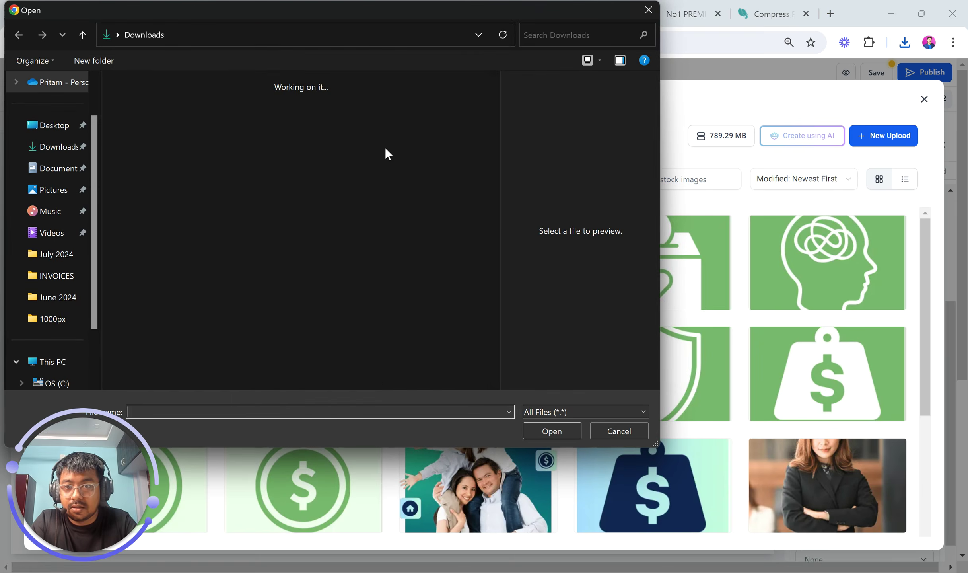
pyautogui.doubleClick(181, 137)
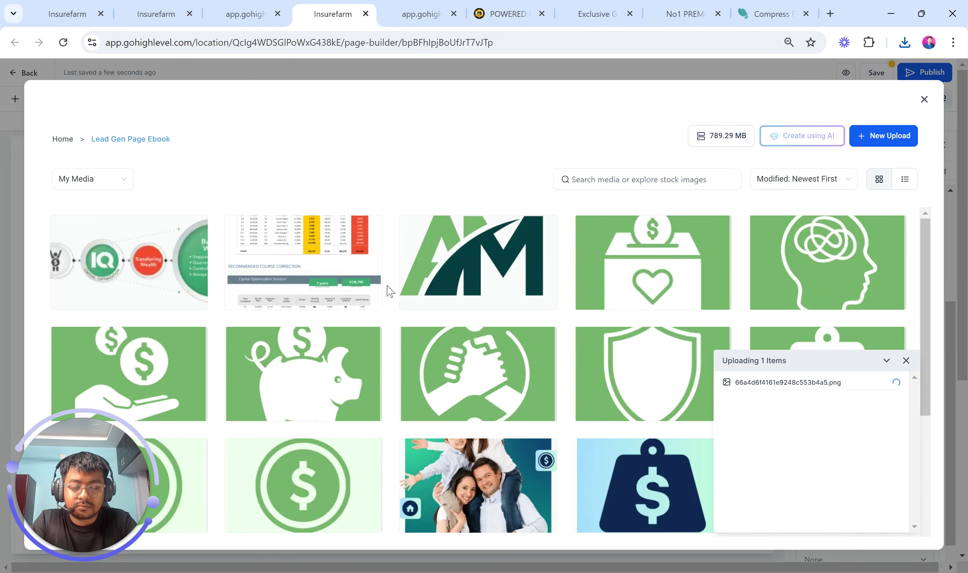
pyautogui.click(145, 273)
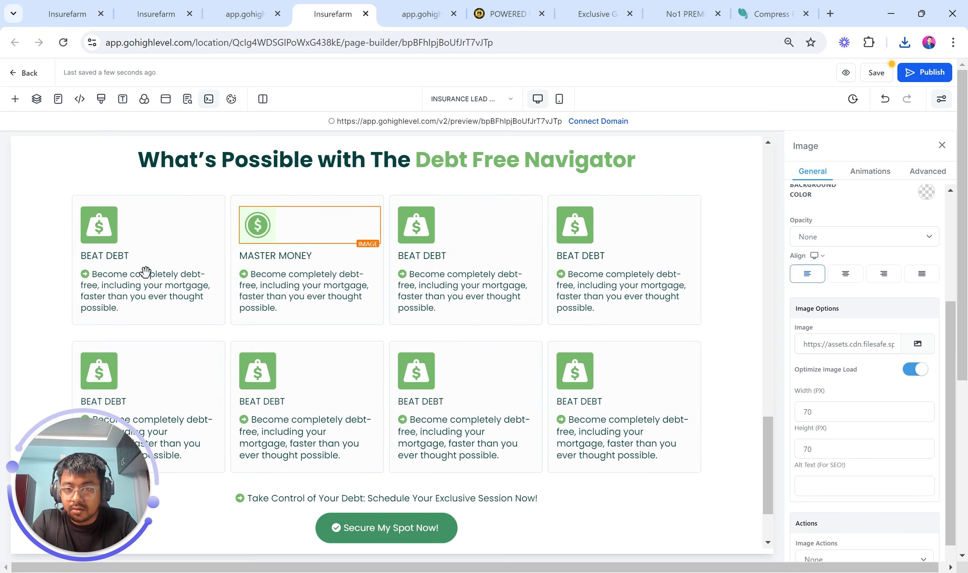
# Replace the third first-row card's heading with "STRENGTHEN RELATIONSHIPS" copied from the reference page
pyautogui.click(444, 259)
pyautogui.hotkey('ctrl', 'a')
pyautogui.write('18')
pyautogui.hotkey('ctrl', 'z')
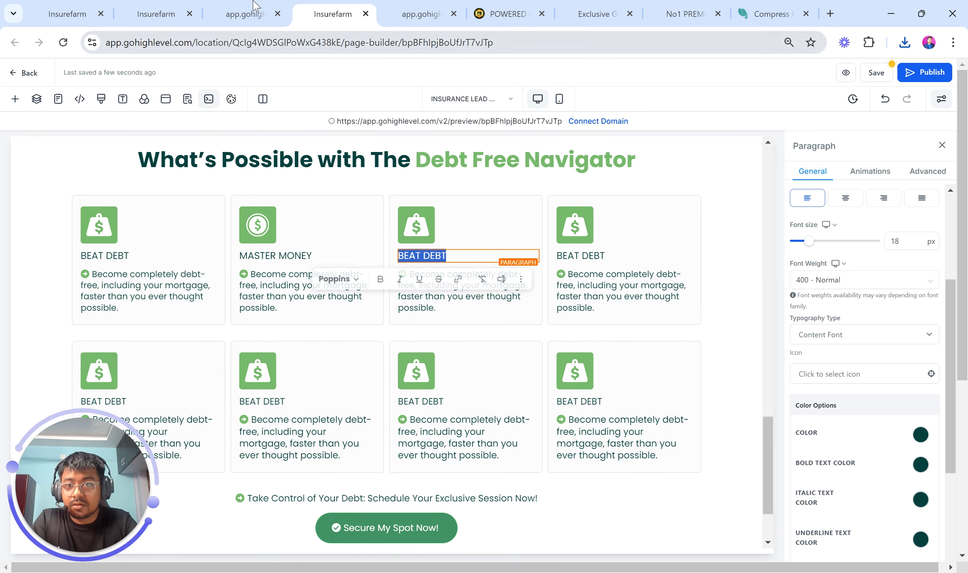
pyautogui.click(262, 15)
pyautogui.moveTo(483, 198); pyautogui.dragTo(629, 202)
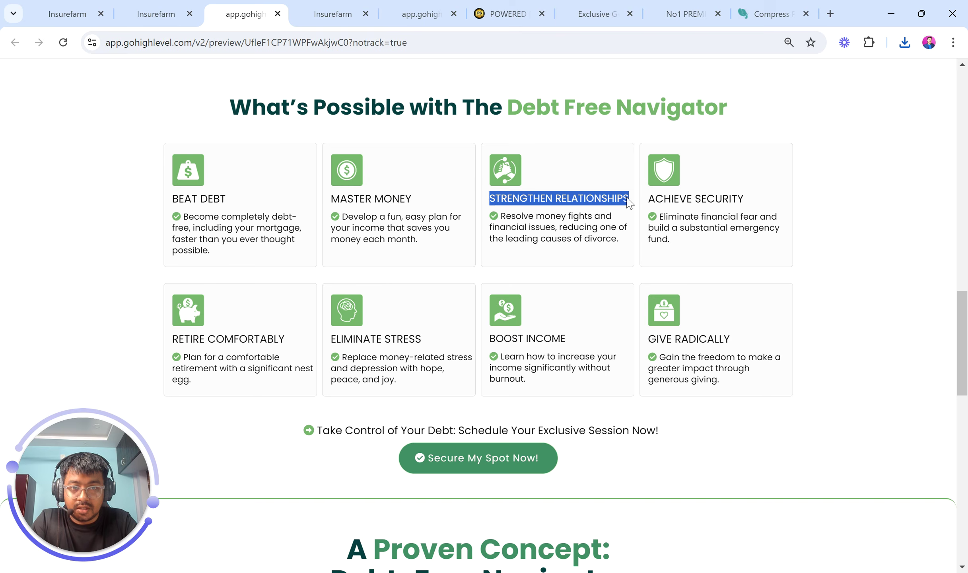
pyautogui.hotkey('ctrl', 'c')
pyautogui.click(333, 14)
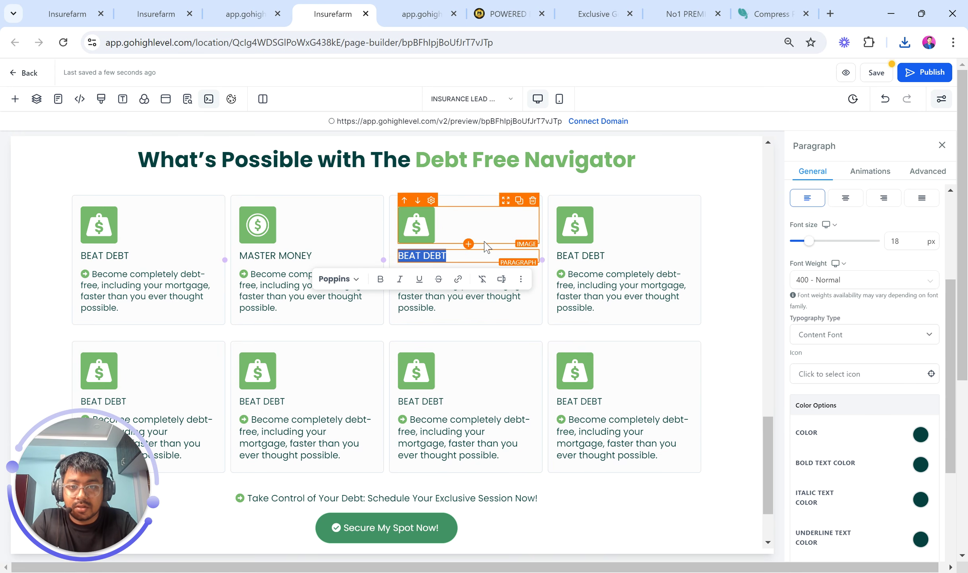
pyautogui.hotkey('ctrl', 'v')
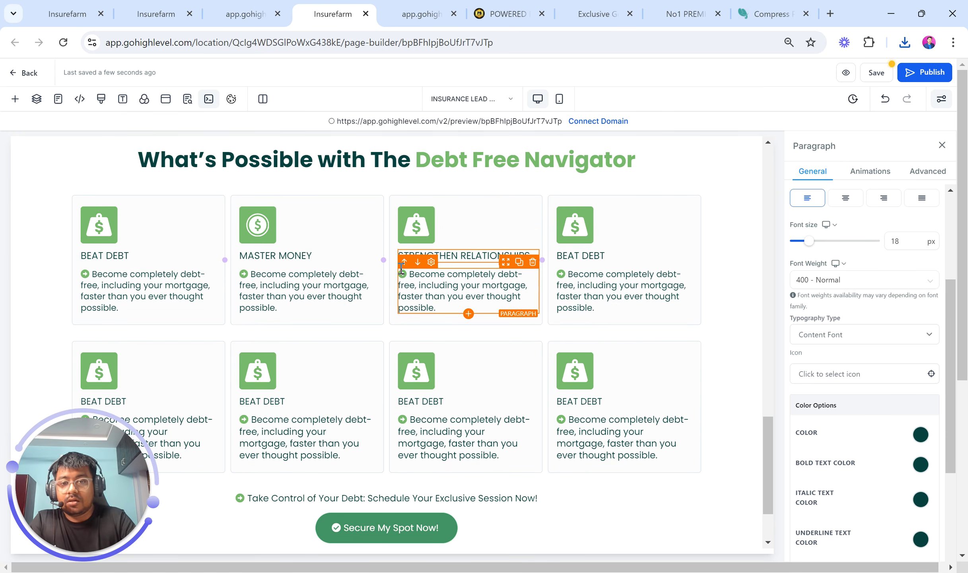
# Replace the fourth first-row card's heading with "ACHIEVE SECURITY" copied from the reference page
pyautogui.click(246, 14)
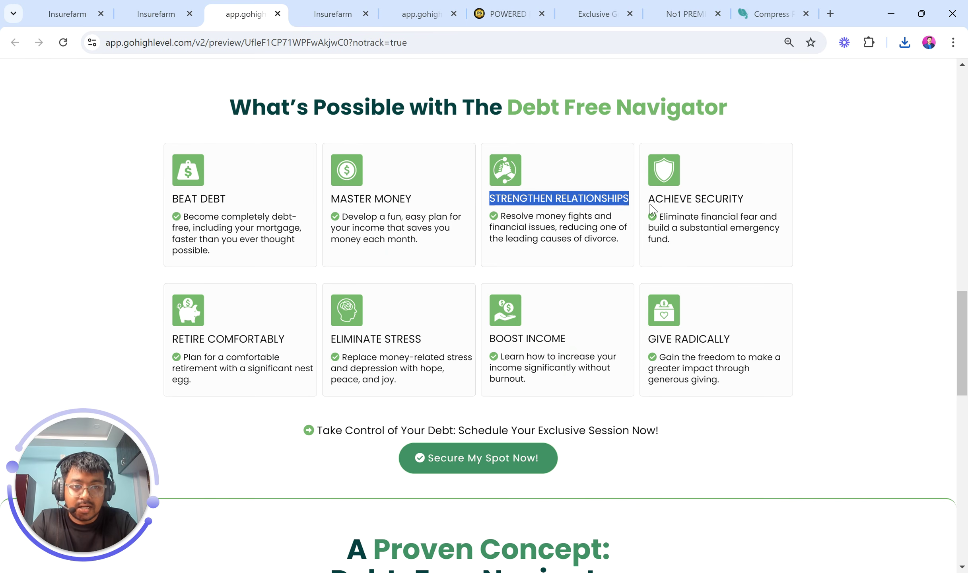
pyautogui.moveTo(650, 205); pyautogui.dragTo(754, 203)
pyautogui.click(333, 14)
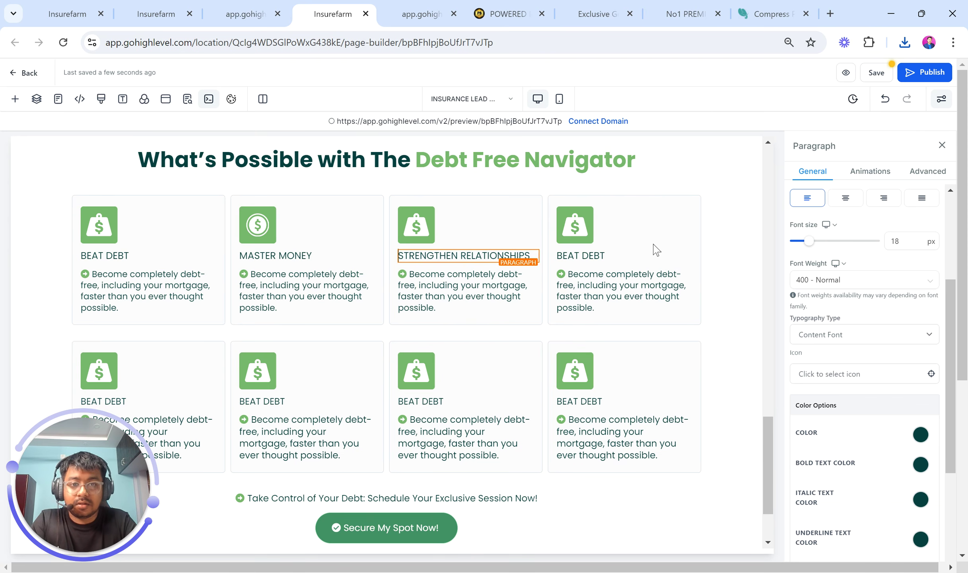
pyautogui.hotkey('ctrl', 'a')
pyautogui.hotkey('ctrl', 'v')
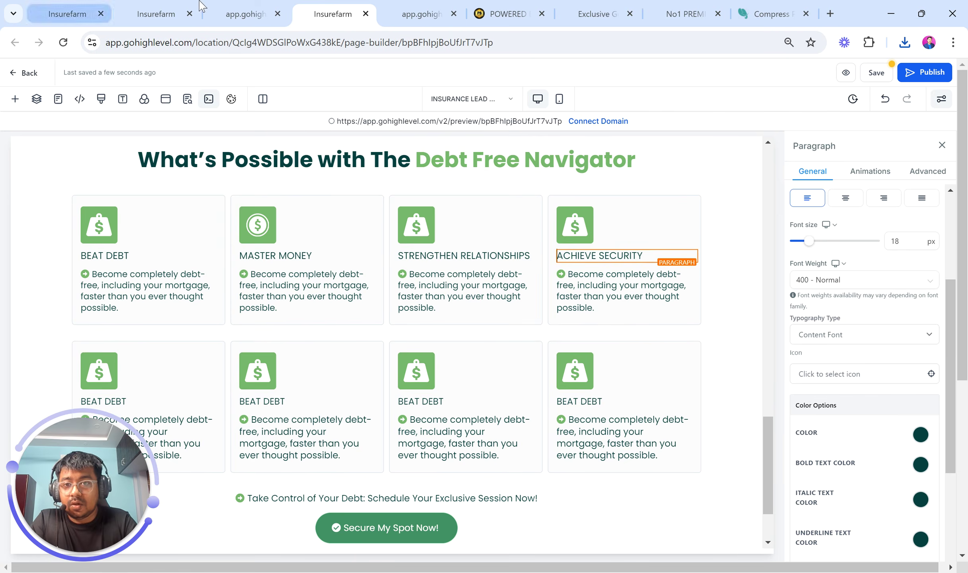
# Replace the MASTER MONEY description with the reference page's "Develop a fun, easy plan for your income that saves you money each month.", removing the line break before it
pyautogui.click(245, 14)
pyautogui.moveTo(342, 219); pyautogui.dragTo(432, 241)
pyautogui.click(332, 14)
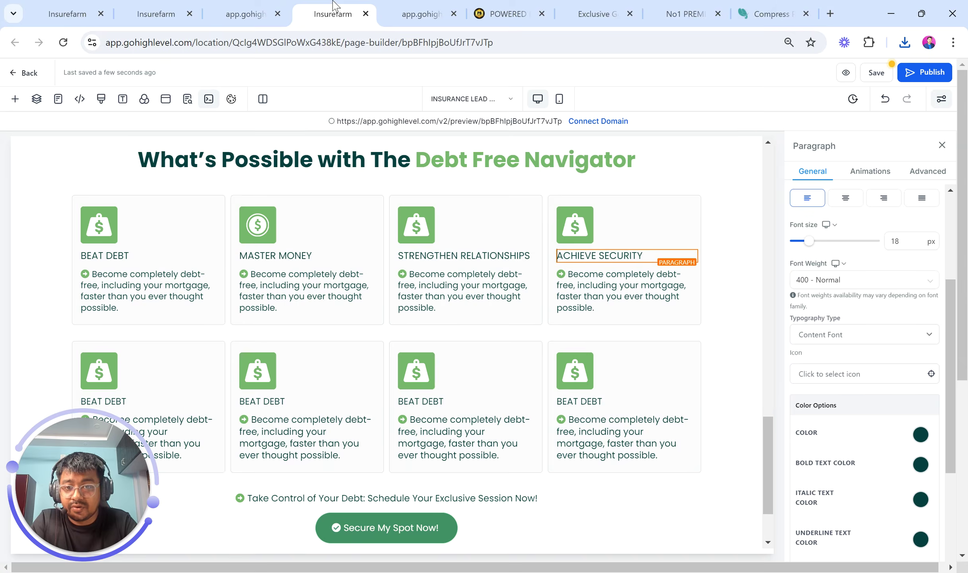
pyautogui.click(328, 306)
pyautogui.hotkey('ctrl', 'a')
pyautogui.hotkey('ctrl', 'v')
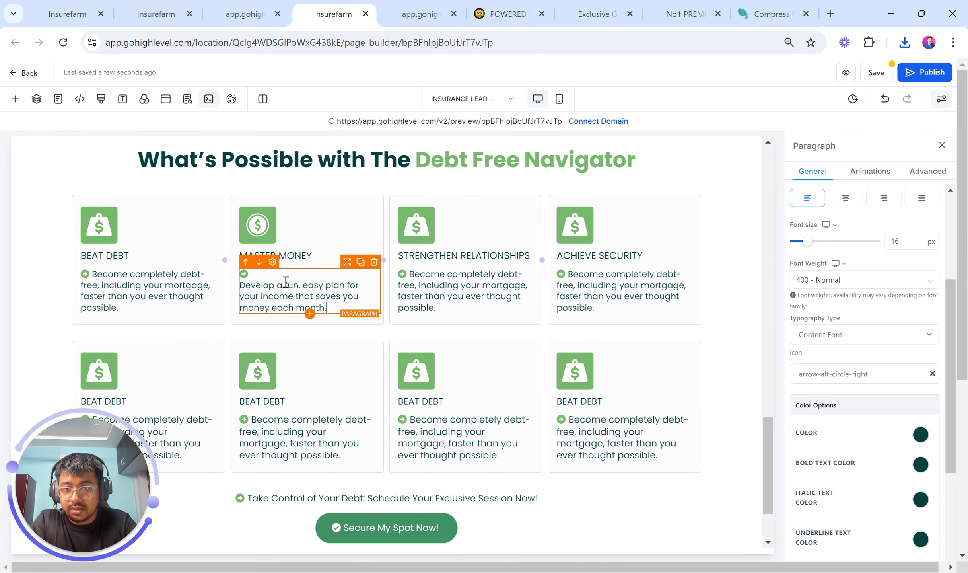
pyautogui.click(242, 284)
pyautogui.press('BackSpace')
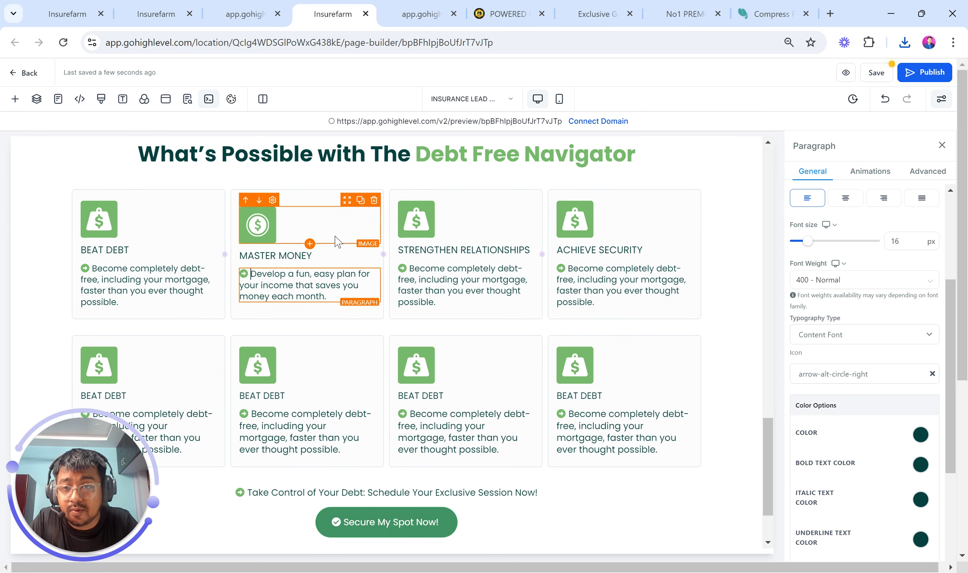
# Set the content spacing of the MASTER MONEY and ACHIEVE SECURITY card columns to Left, also opening that option for the STRENGTHEN RELATIONSHIPS column
pyautogui.click(295, 207)
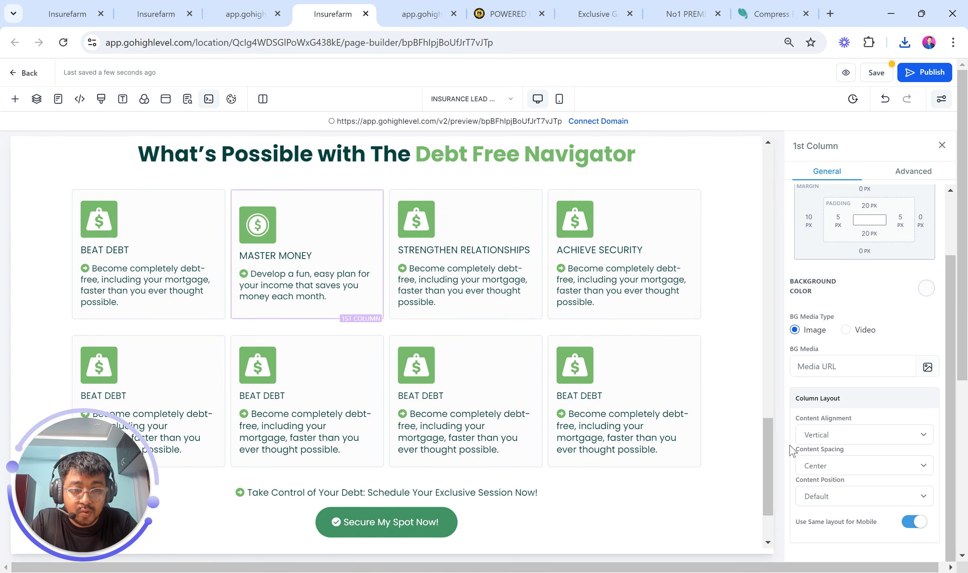
pyautogui.tripleClick(822, 448)
pyautogui.click(822, 471)
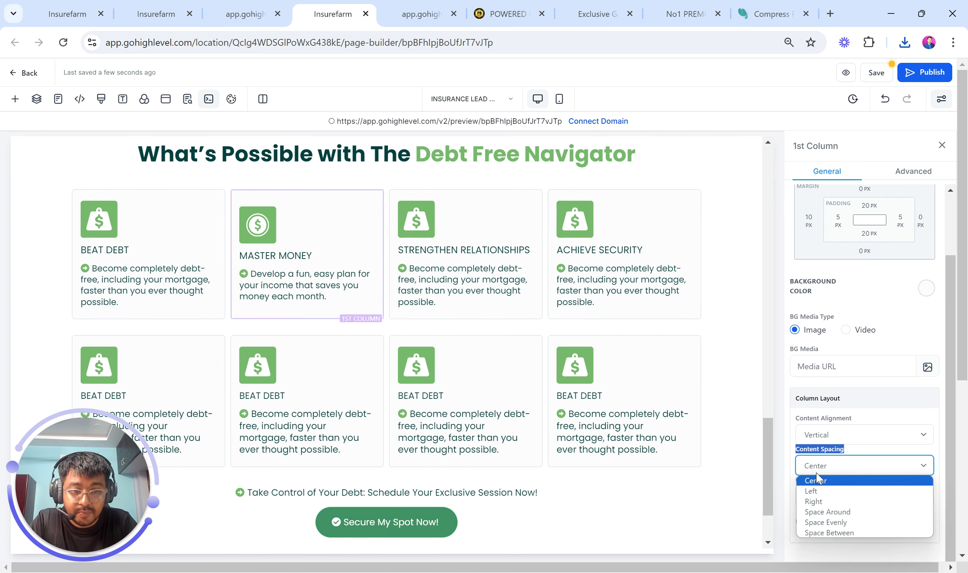
pyautogui.click(821, 490)
pyautogui.click(493, 317)
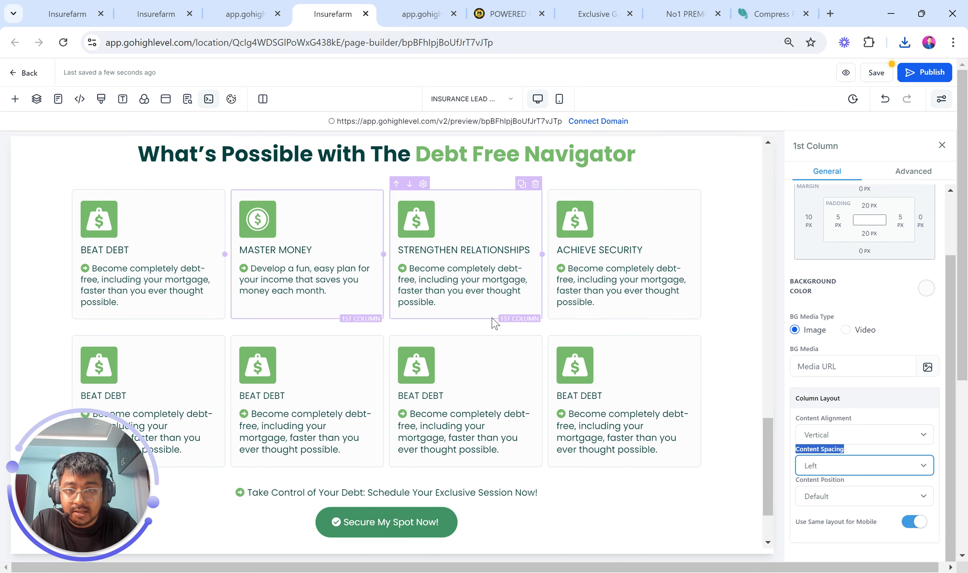
pyautogui.click(816, 466)
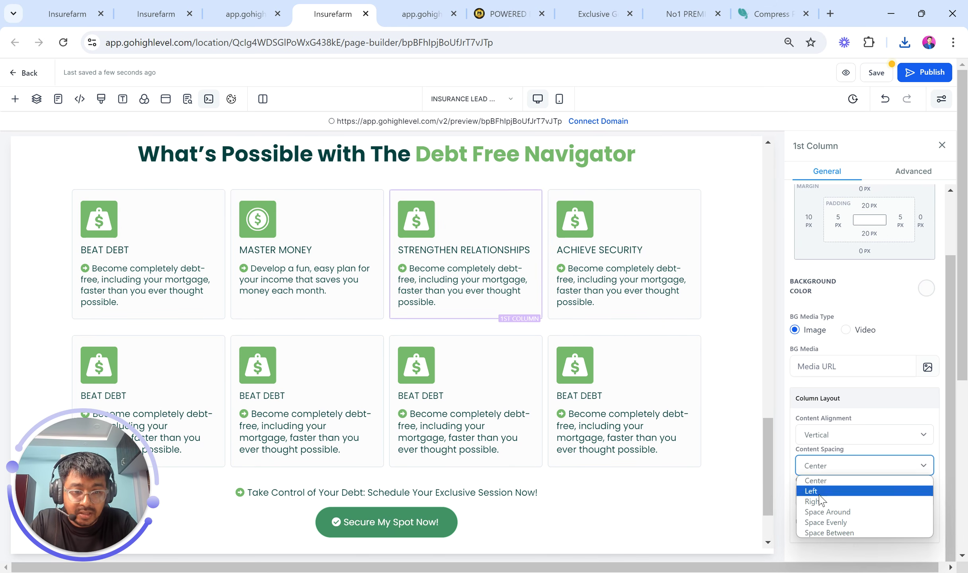
pyautogui.click(643, 321)
pyautogui.click(871, 465)
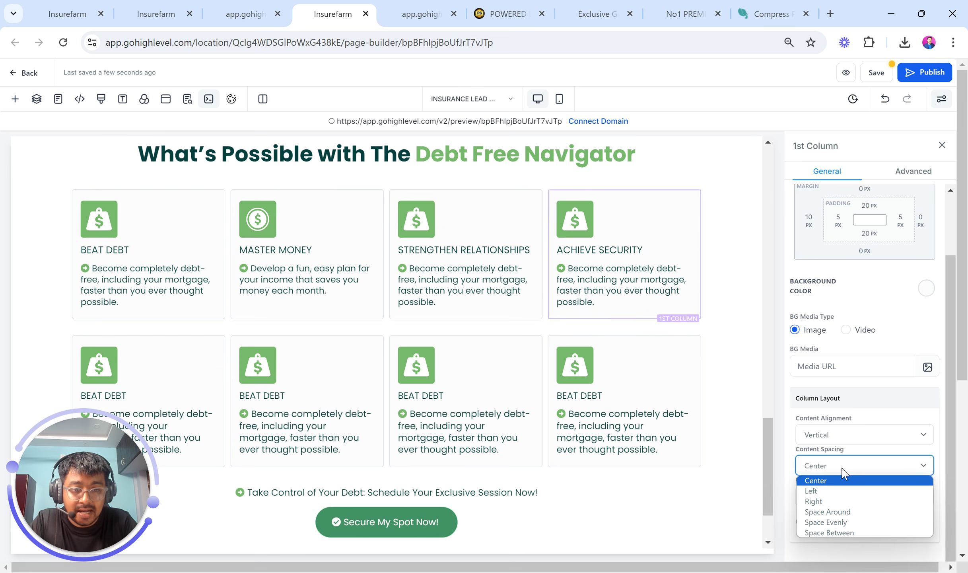
pyautogui.click(839, 491)
# Check the content spacing options of the first card's column and delete the second row of BEAT DEBT cards
pyautogui.click(215, 310)
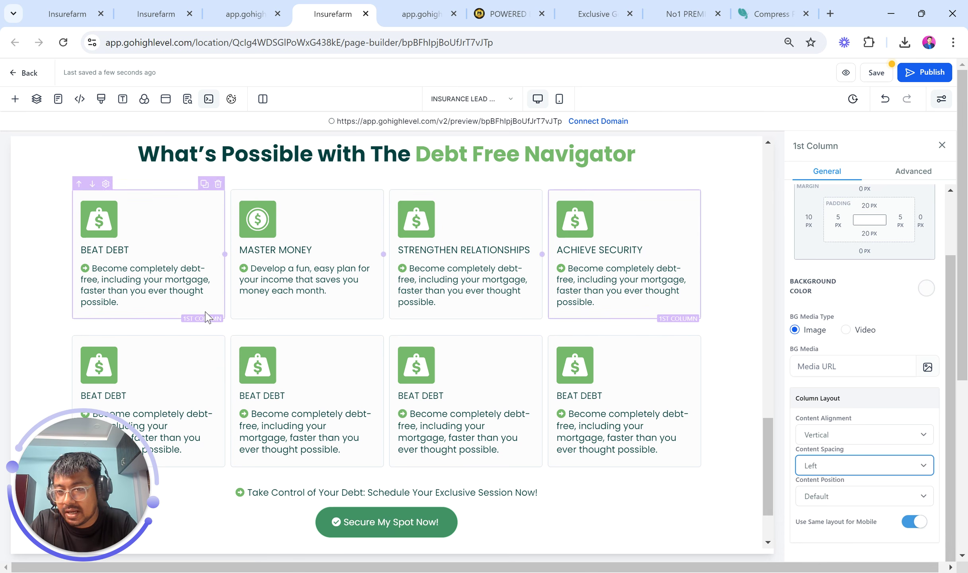
pyautogui.click(805, 465)
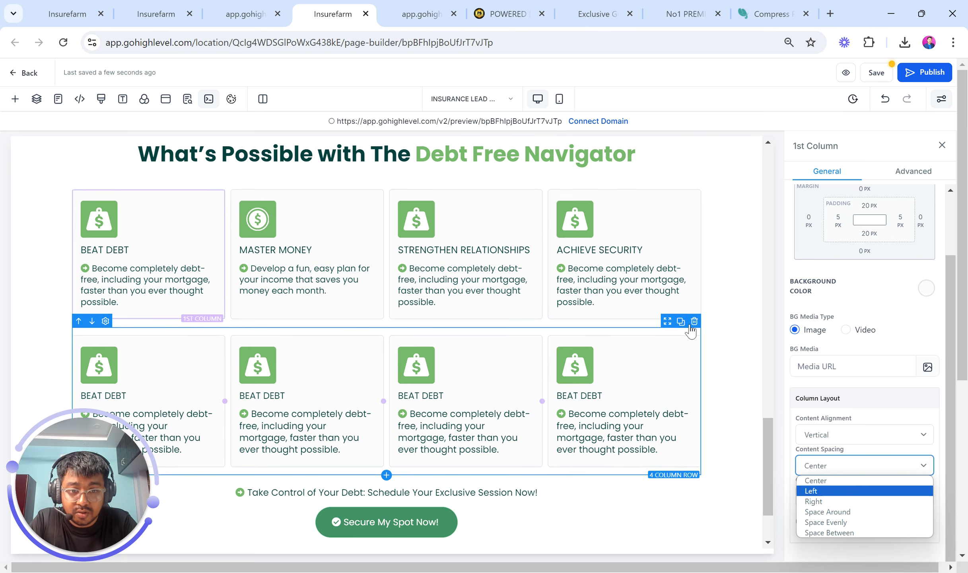
pyautogui.click(691, 320)
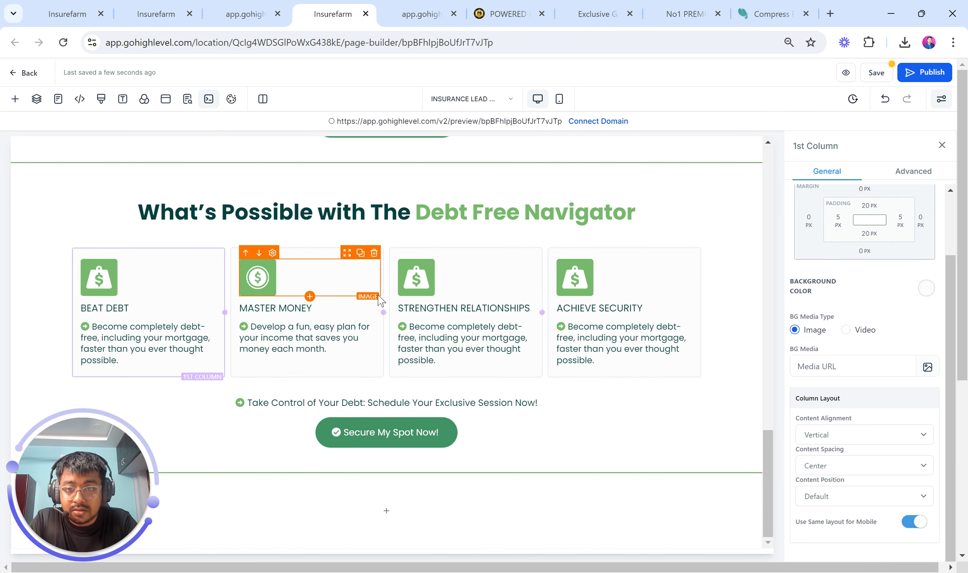
# Replace the STRENGTHEN RELATIONSHIPS card's icon with the clasped hands image "SITE DESIGN (8).png" from the Lead Gen Page Ebook folder
pyautogui.click(314, 284)
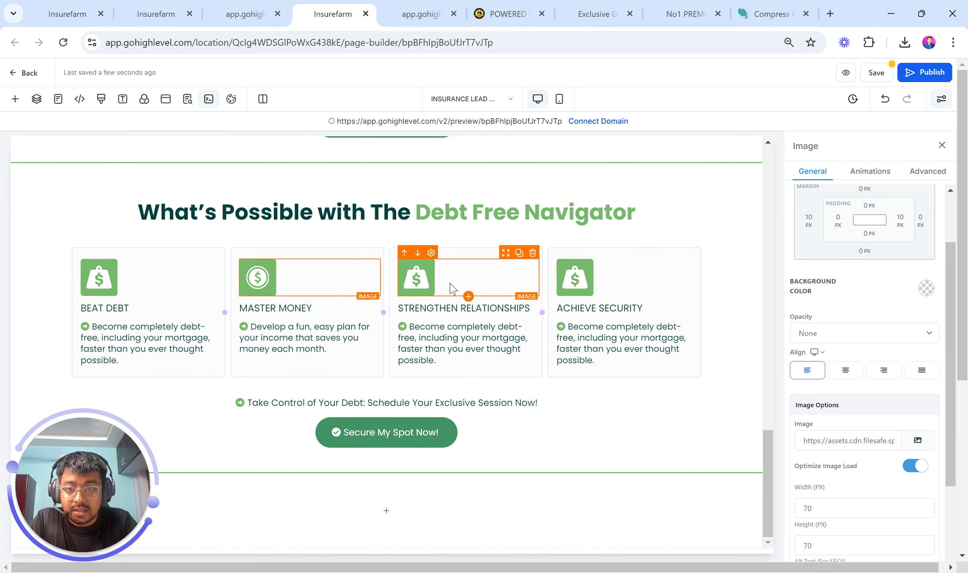
pyautogui.click(916, 442)
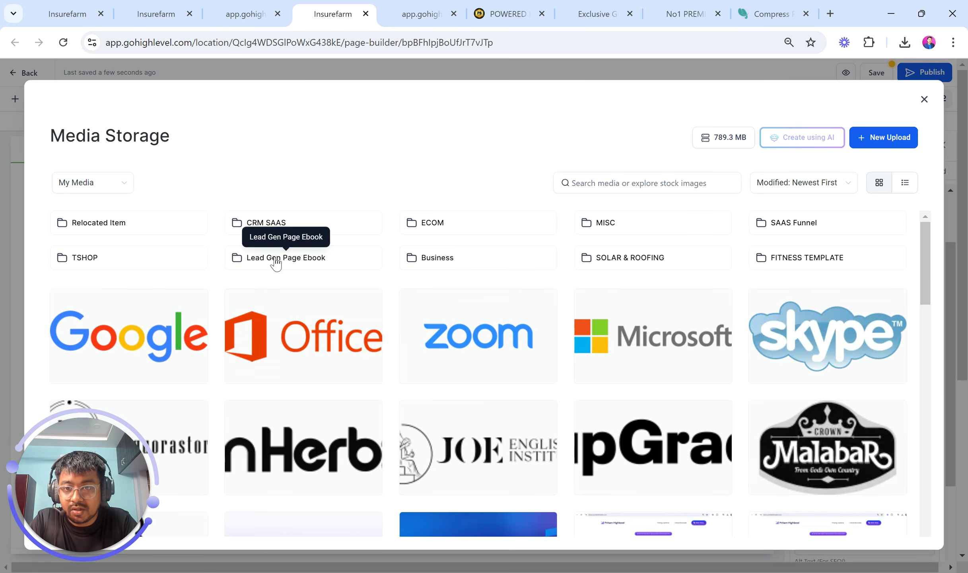
pyautogui.click(277, 261)
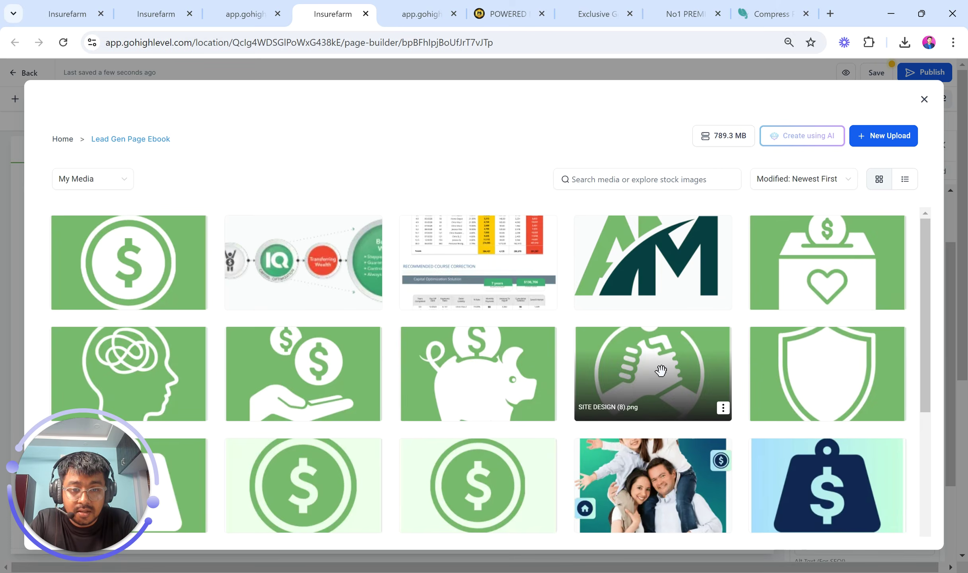
pyautogui.click(600, 381)
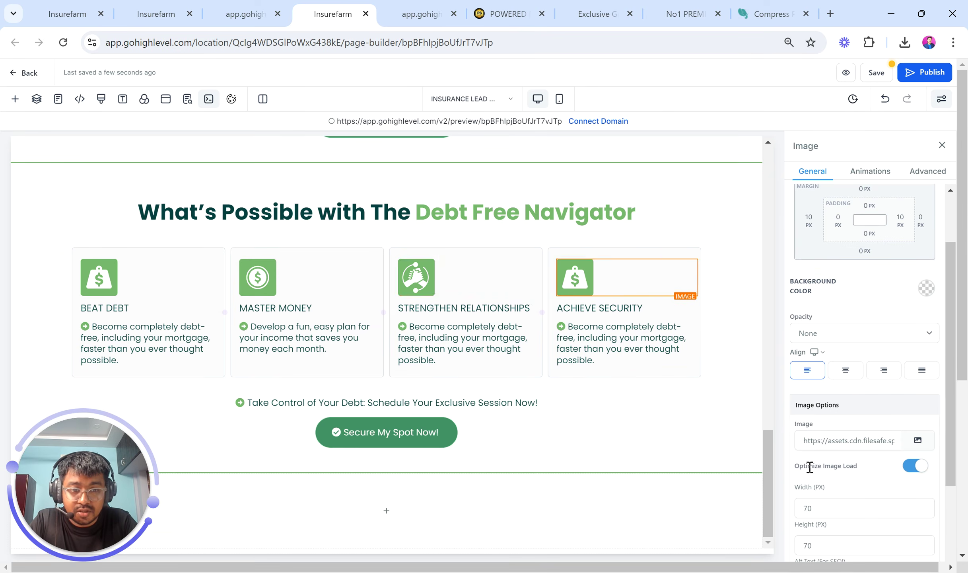
# Replace the ACHIEVE SECURITY card's icon with the white shield image from the Lead Gen Page Ebook folder
pyautogui.click(918, 441)
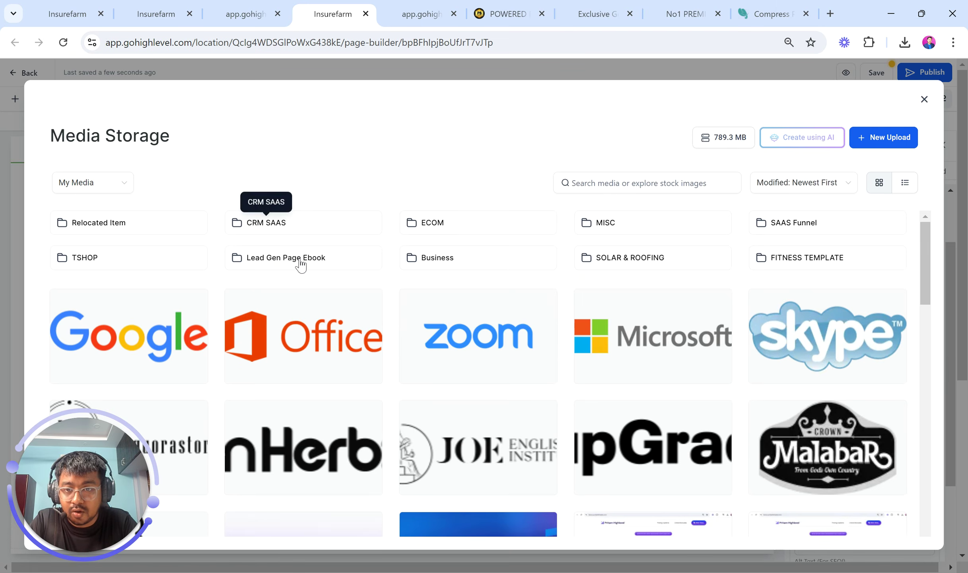
pyautogui.click(298, 263)
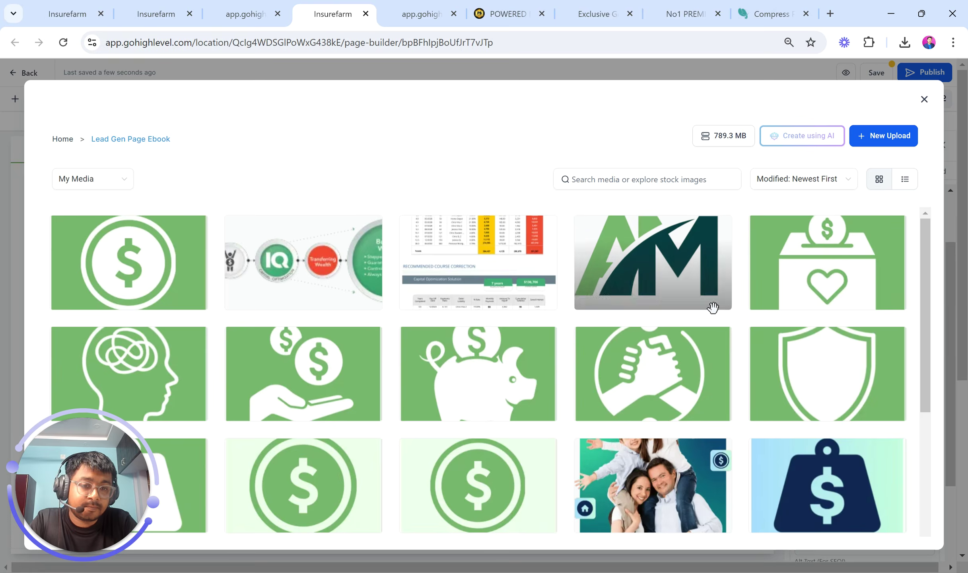
pyautogui.click(821, 342)
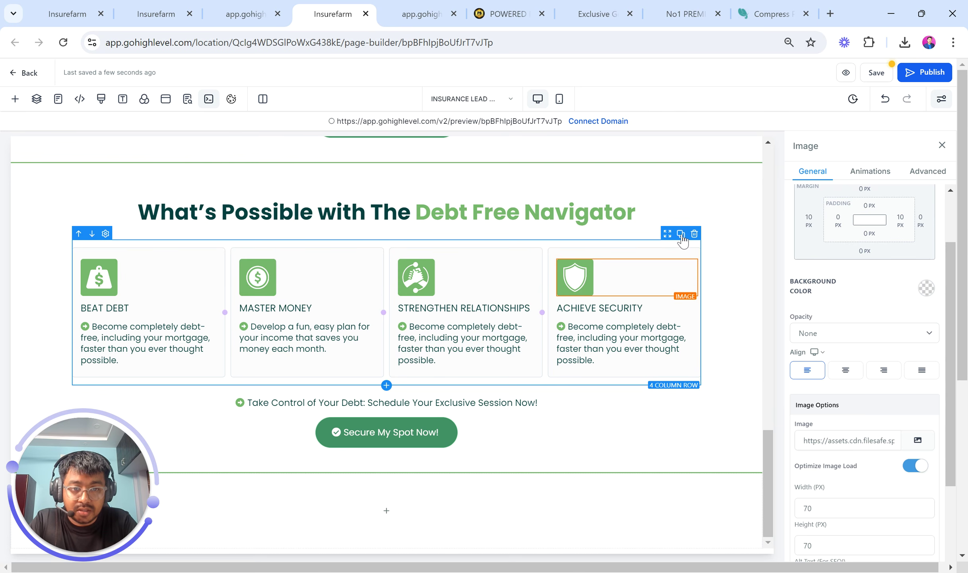
# Duplicate the four-card row and set the content spacing of the copy's STRENGTHEN RELATIONSHIPS and BEAT DEBT columns to Left
pyautogui.click(681, 234)
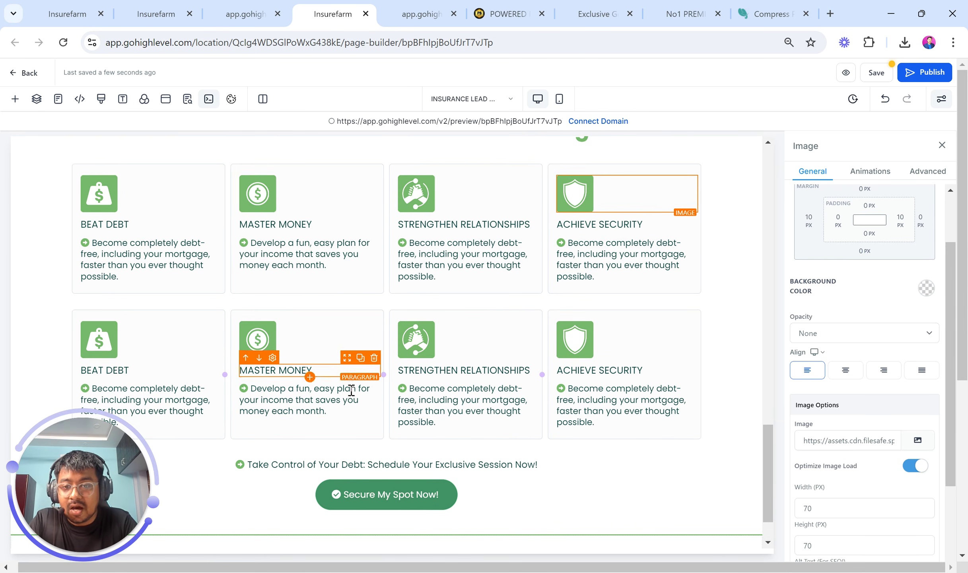
pyautogui.click(351, 406)
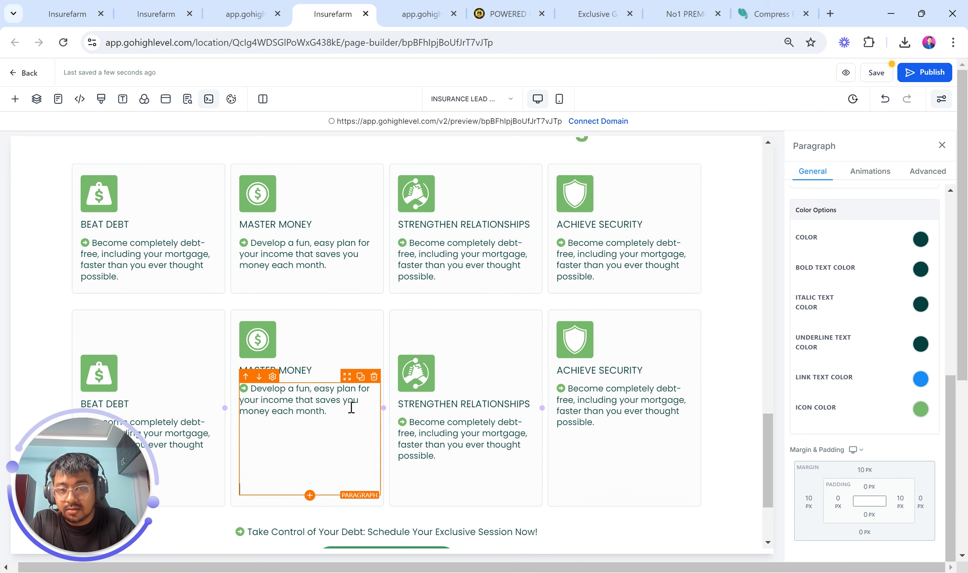
pyautogui.click(461, 322)
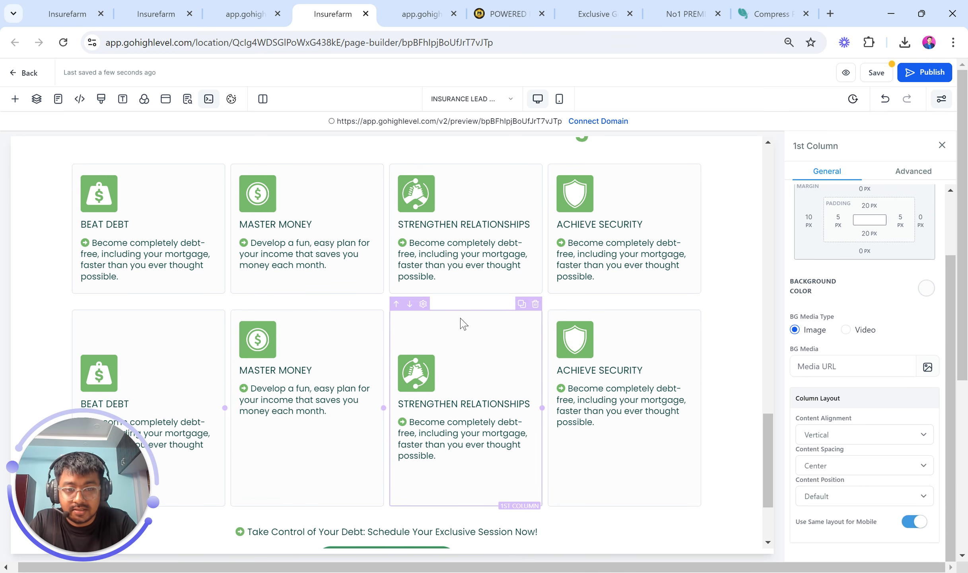
pyautogui.click(834, 466)
pyautogui.click(812, 491)
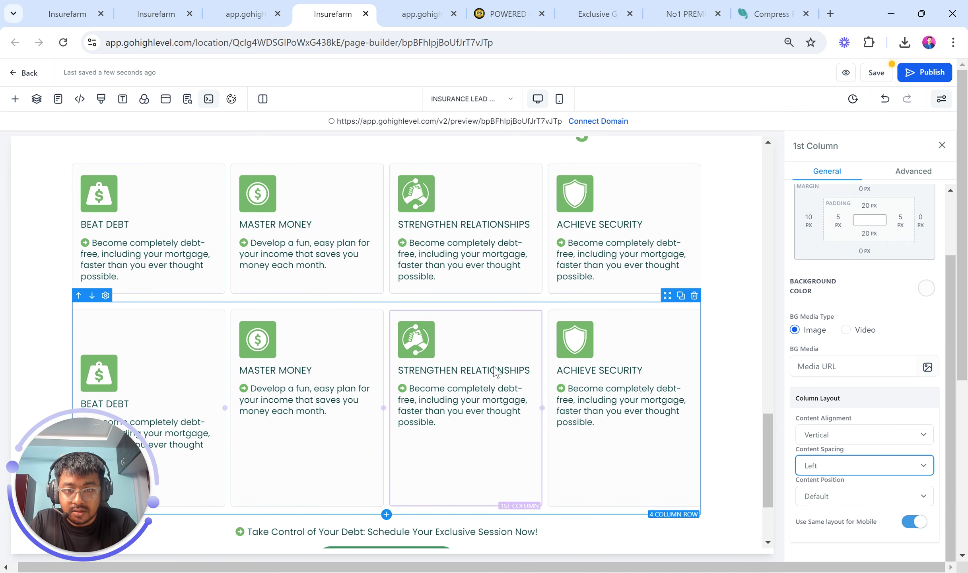
pyautogui.click(138, 324)
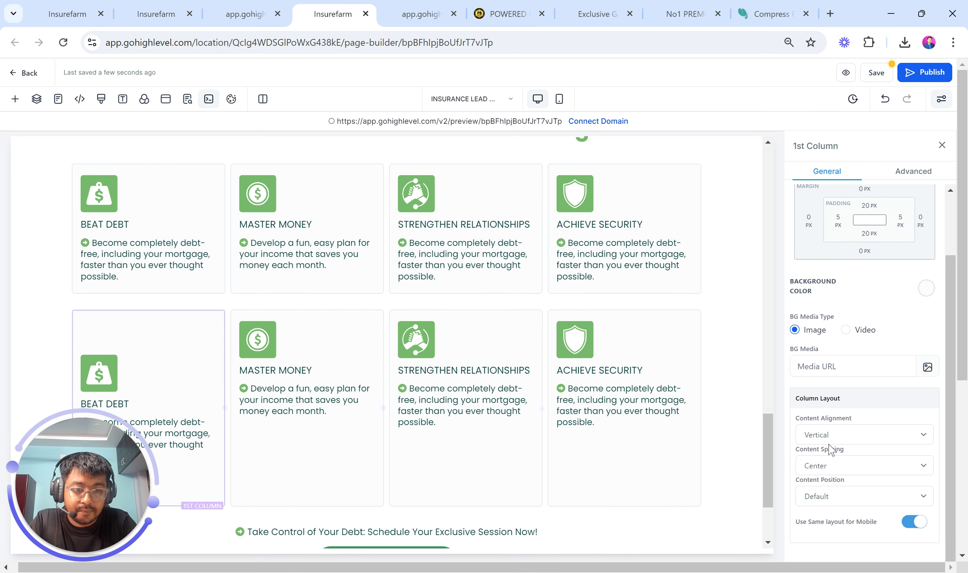
pyautogui.click(822, 466)
pyautogui.click(819, 492)
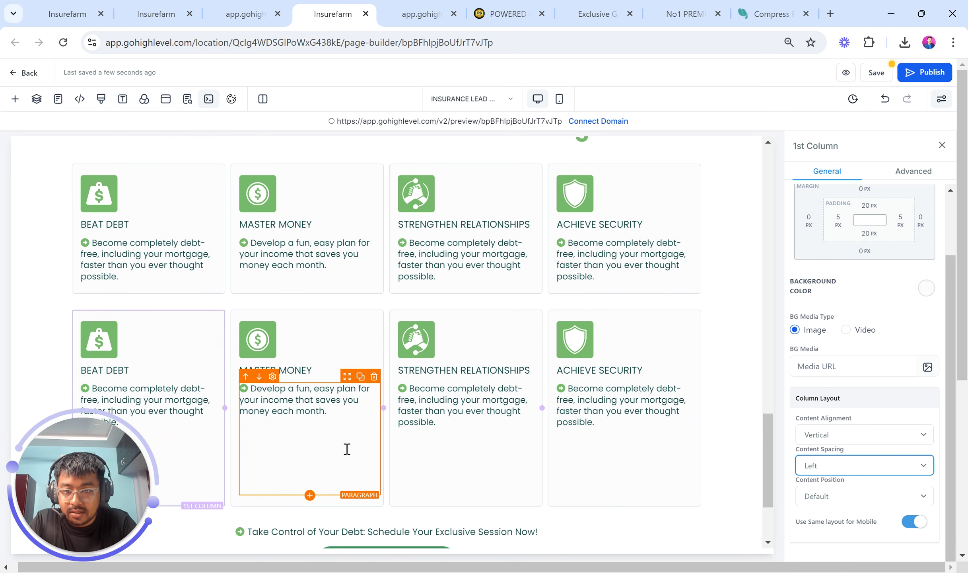
# Delete the blank lines below the MASTER MONEY description in the second card row
pyautogui.click(338, 425)
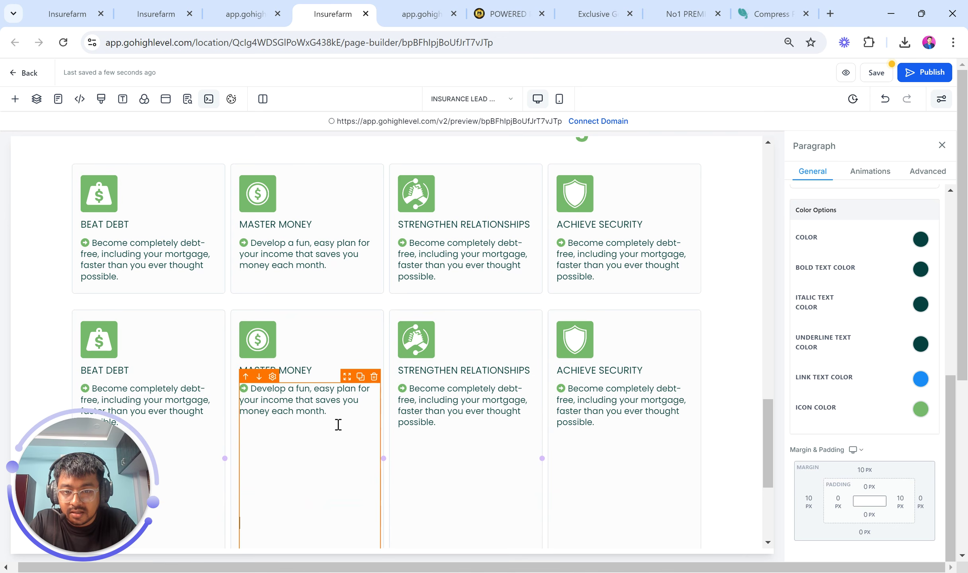
pyautogui.scroll(-5, 338, 424)
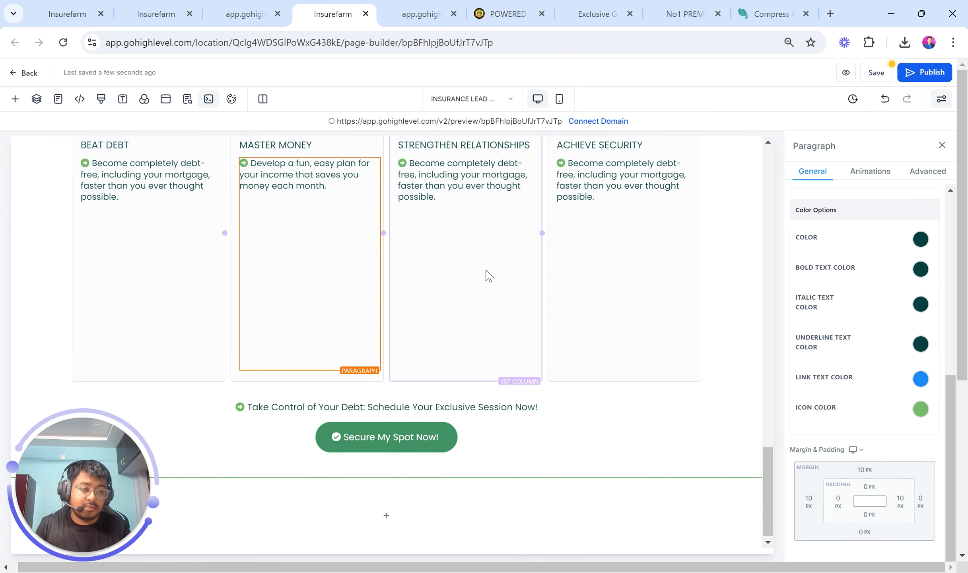
pyautogui.scroll(3, 489, 275)
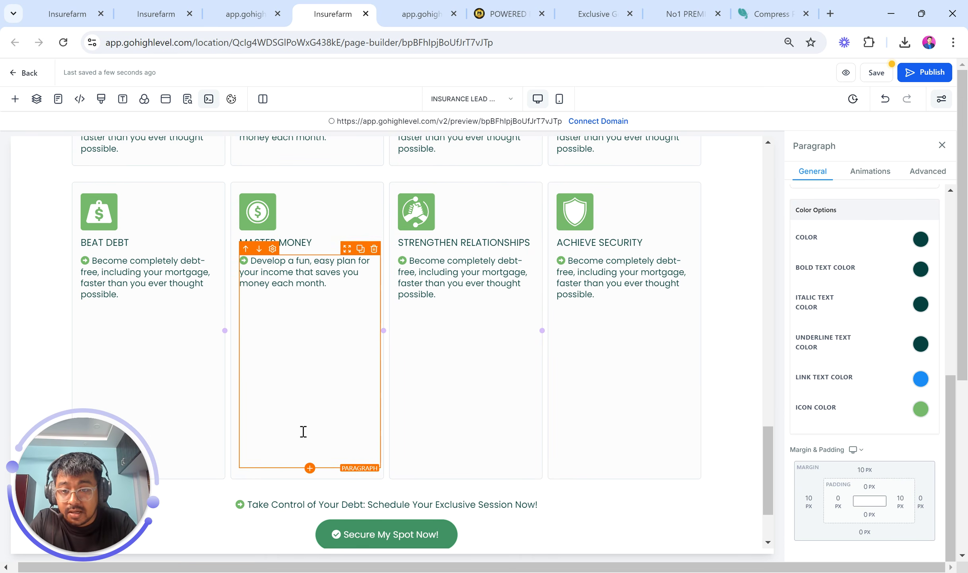
pyautogui.moveTo(278, 464); pyautogui.dragTo(258, 327)
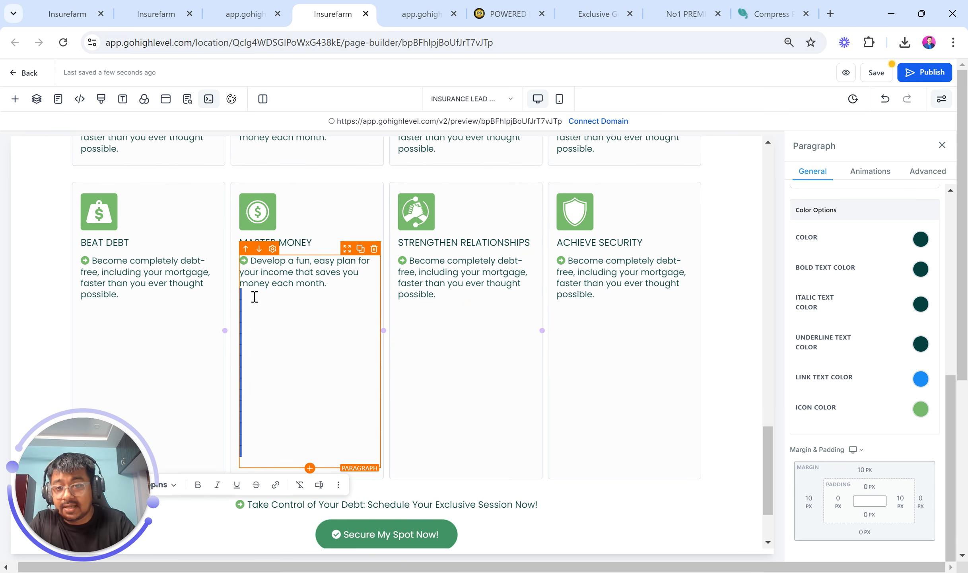
pyautogui.press('BackSpace')
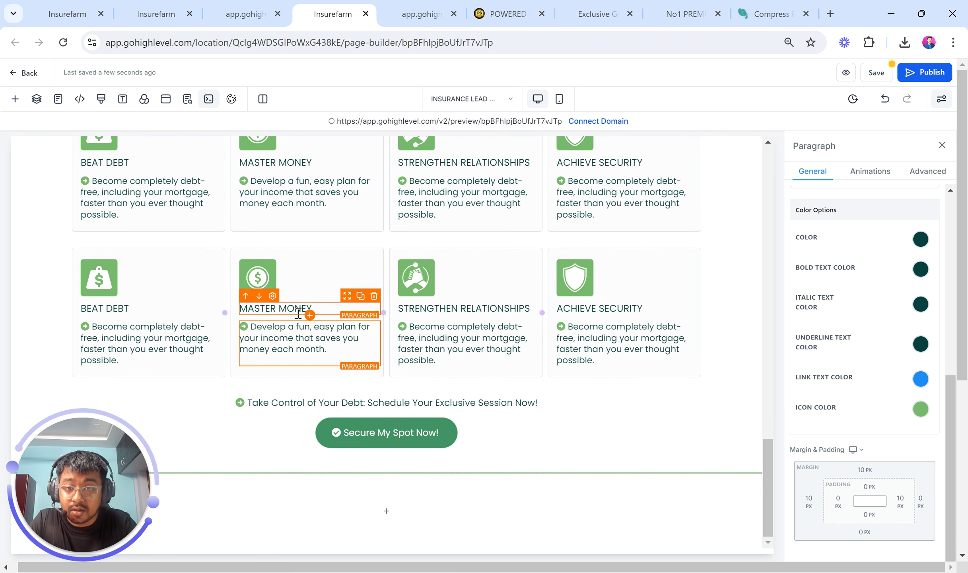
# Copy the heading "A Proven Concept: Debt-Free Navigator" from the reference page
pyautogui.scroll(6, 302, 401)
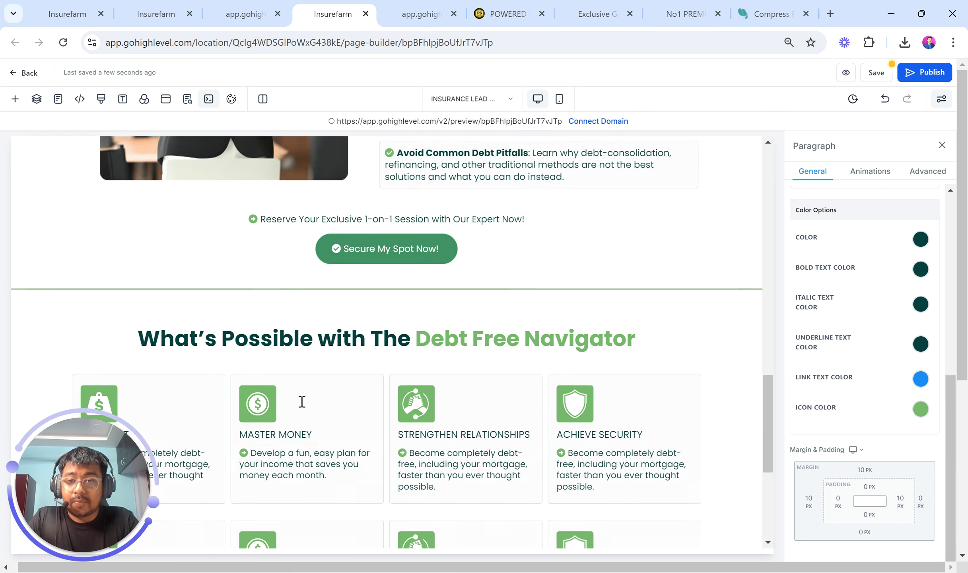
pyautogui.scroll(-3, 301, 402)
pyautogui.scroll(-3, 302, 402)
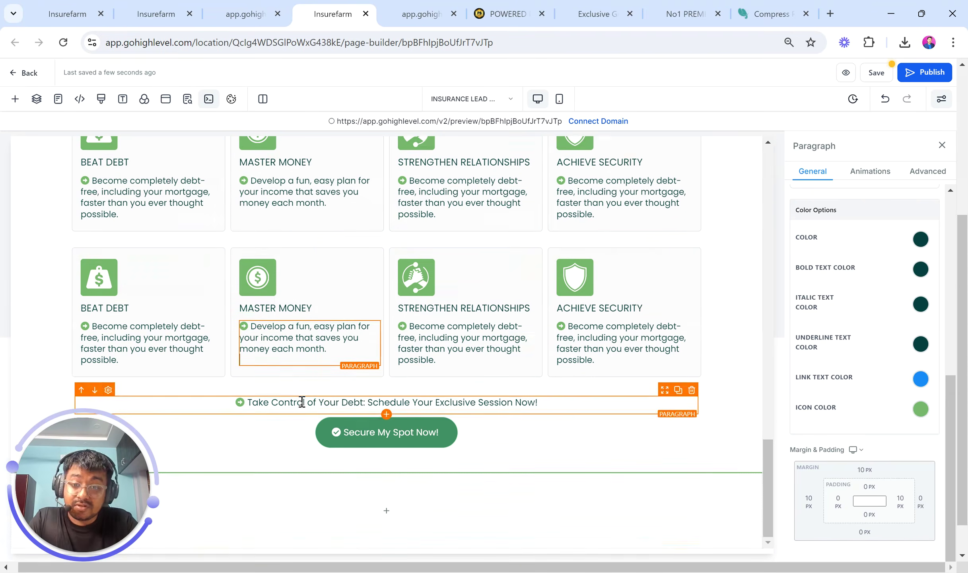
pyautogui.click(245, 13)
pyautogui.scroll(-7, 360, 298)
pyautogui.scroll(-3, 360, 298)
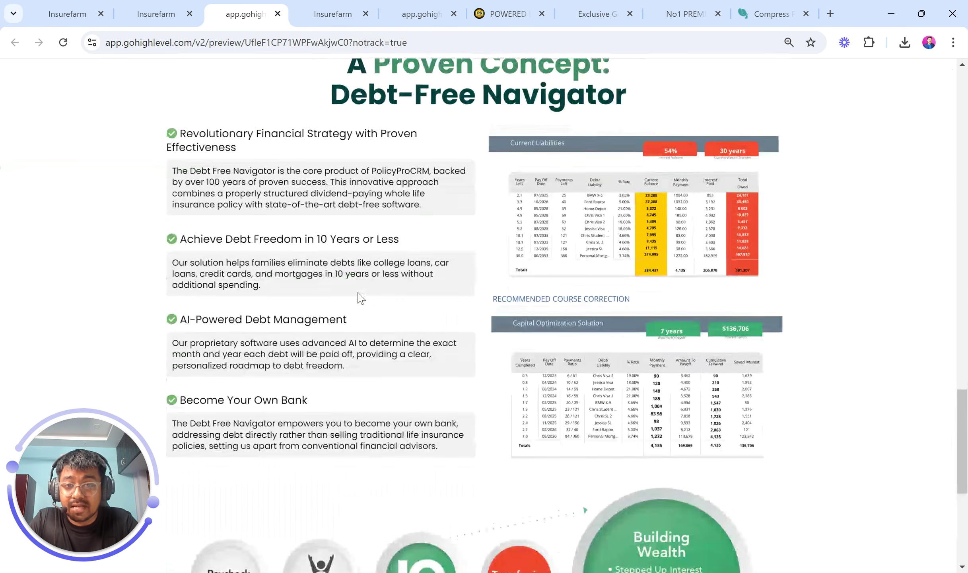
pyautogui.scroll(1, 360, 298)
pyautogui.moveTo(350, 96); pyautogui.dragTo(629, 129)
pyautogui.hotkey('ctrl', 'c')
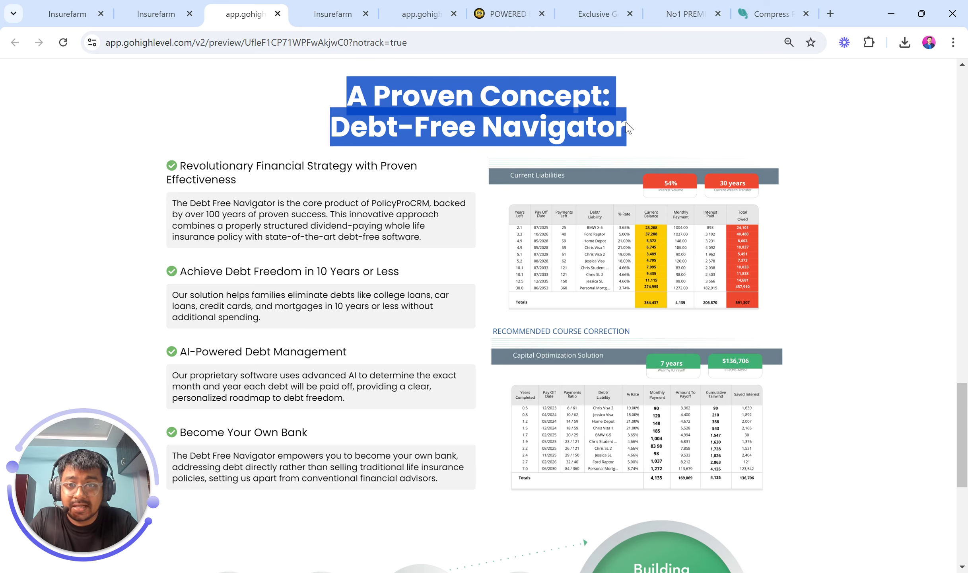
# Return to the insurance landing page and duplicate the "Wake Up Debt-Free & Start Your Journey to Financial Freedom" section
pyautogui.click(333, 13)
pyautogui.scroll(5, 410, 334)
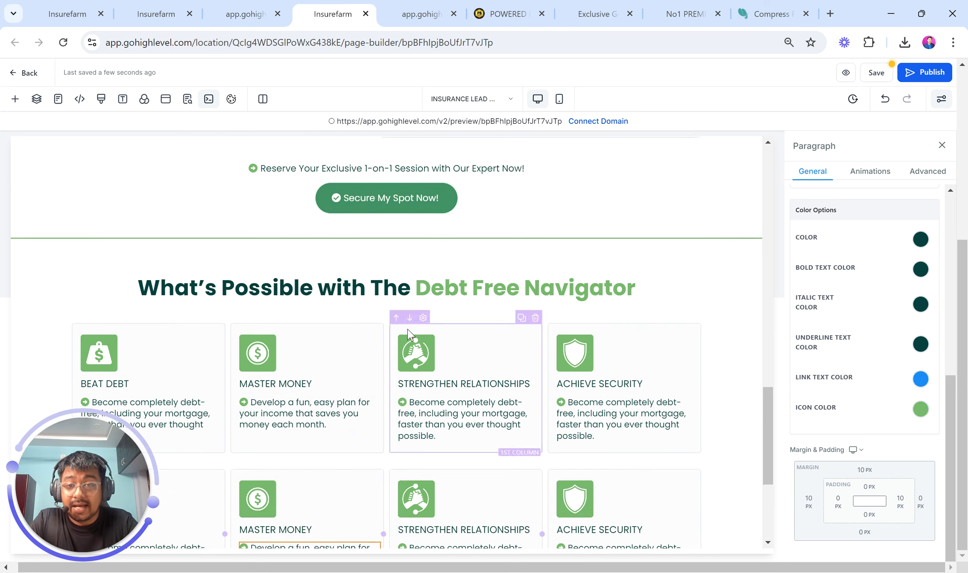
pyautogui.scroll(10, 410, 334)
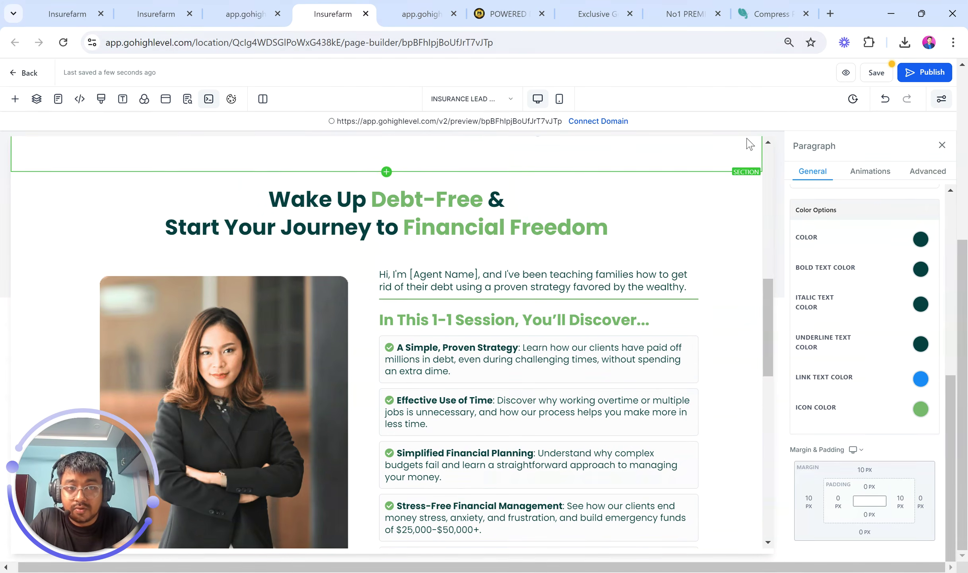
pyautogui.click(756, 194)
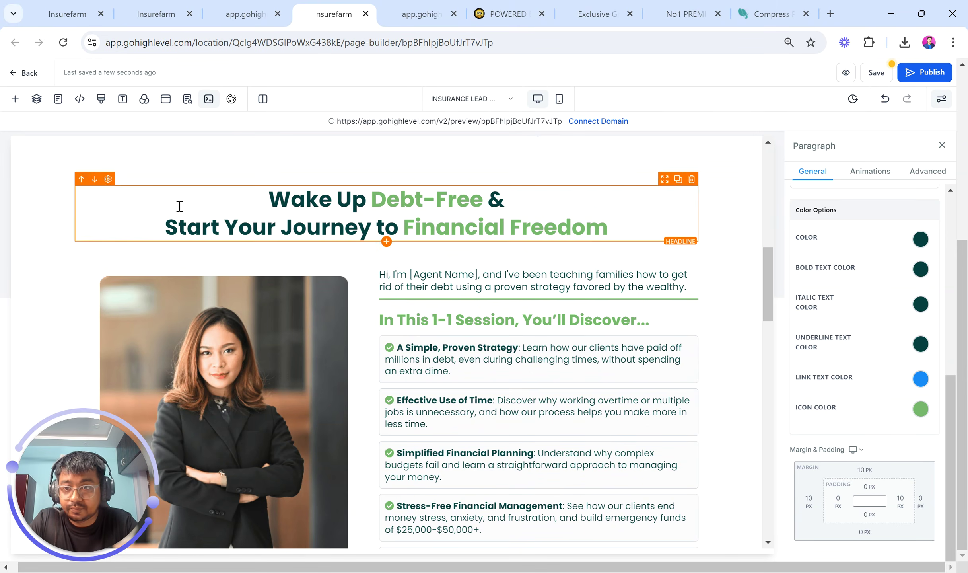
# Move the duplicated "Wake Up Debt-Free" section to the end of the page and delete the empty section above it
pyautogui.scroll(-1, 68, 209)
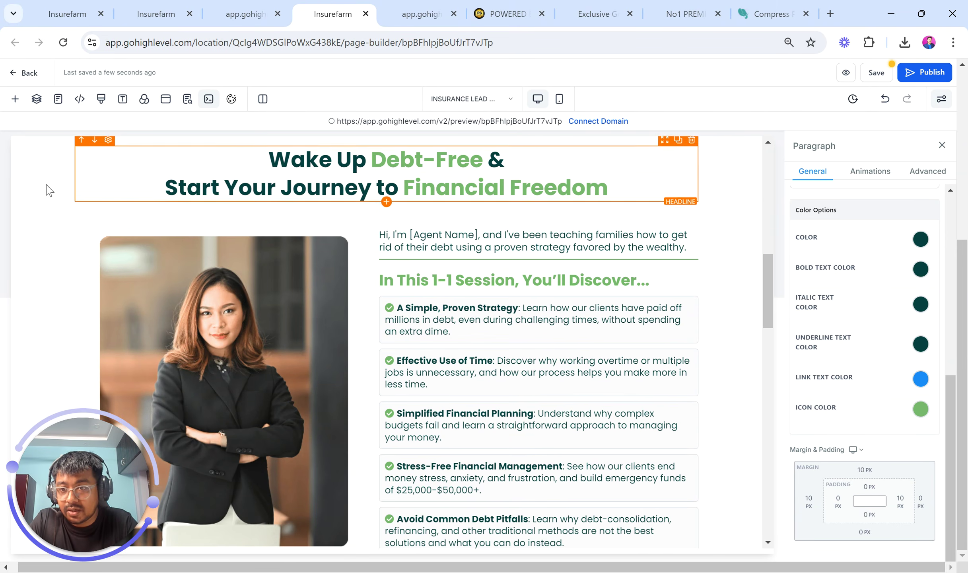
pyautogui.click(17, 155)
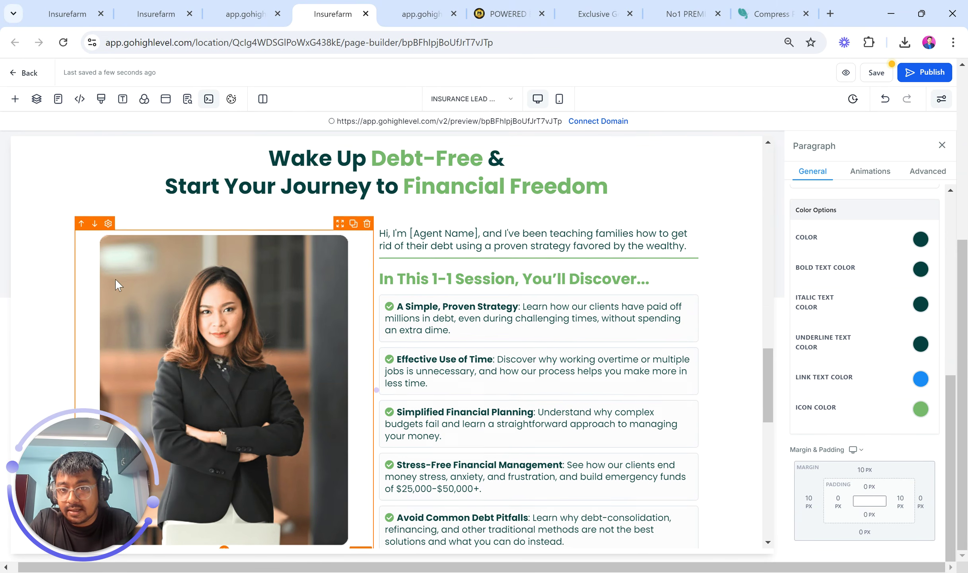
pyautogui.scroll(3, 61, 189)
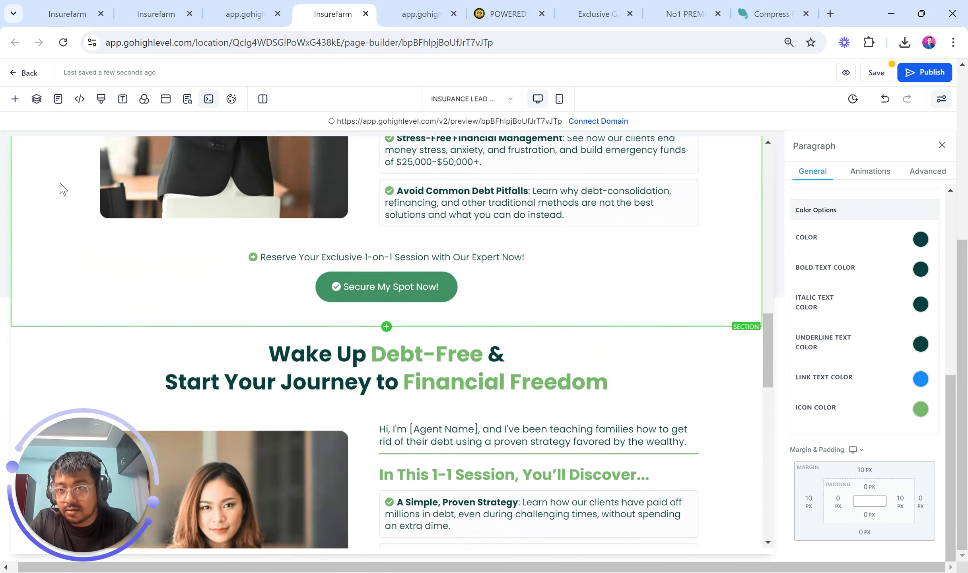
pyautogui.scroll(-4, 67, 211)
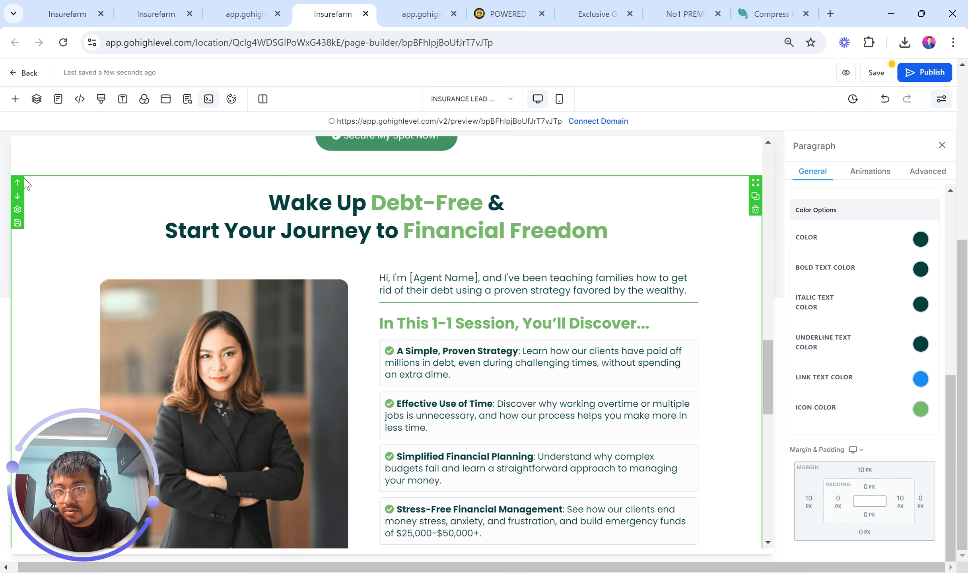
pyautogui.scroll(-1, 64, 210)
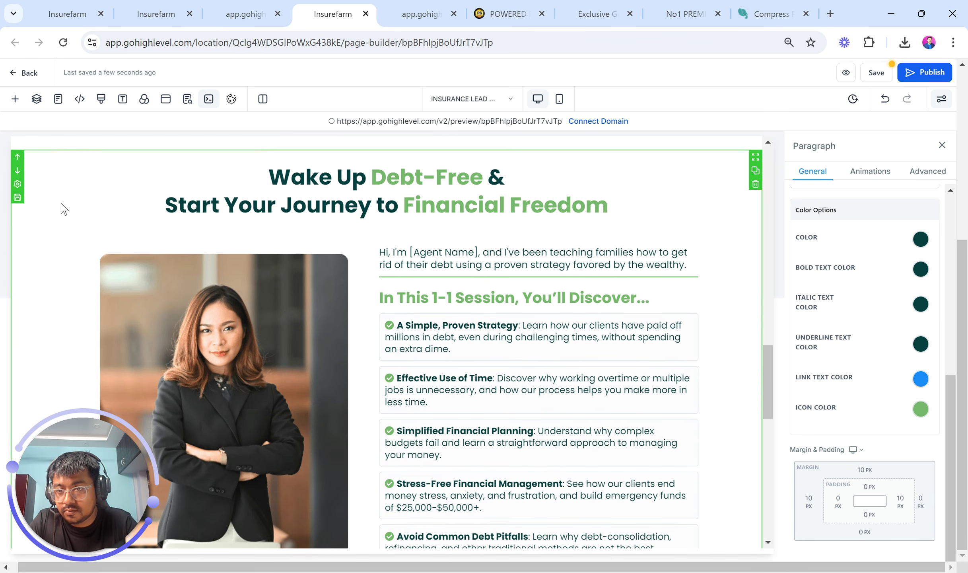
pyautogui.click(18, 162)
pyautogui.scroll(-13, 145, 269)
pyautogui.scroll(1, 144, 269)
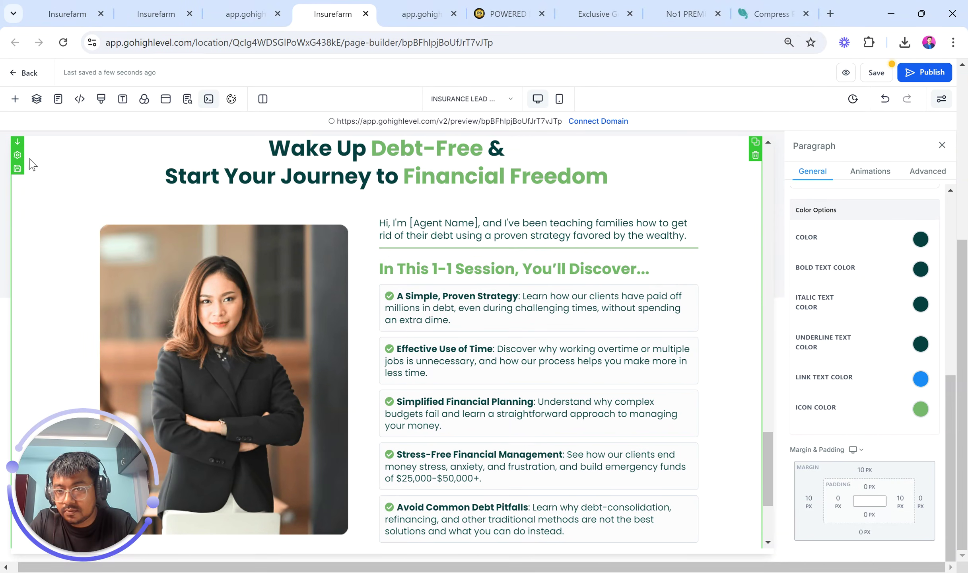
pyautogui.scroll(-3, 139, 292)
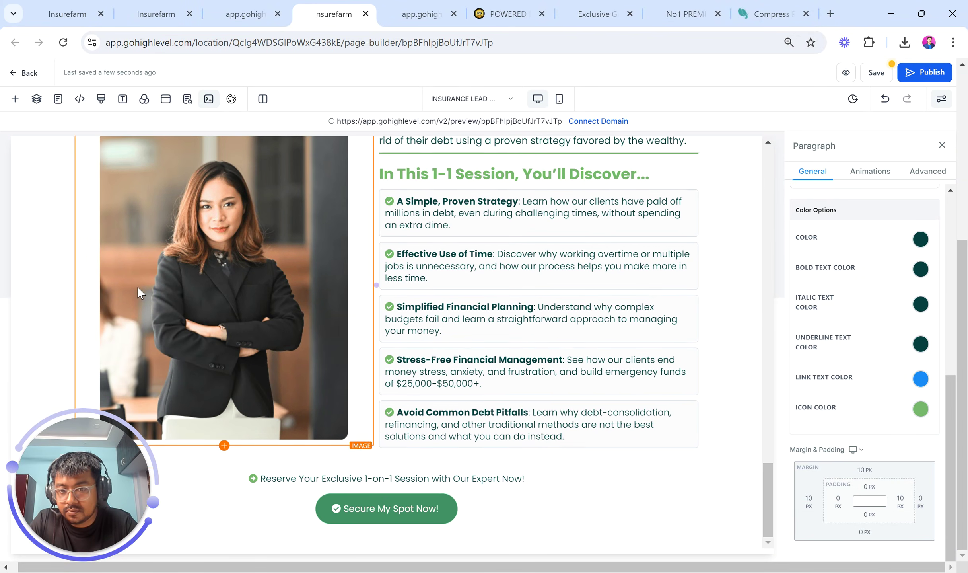
pyautogui.scroll(14, 377, 492)
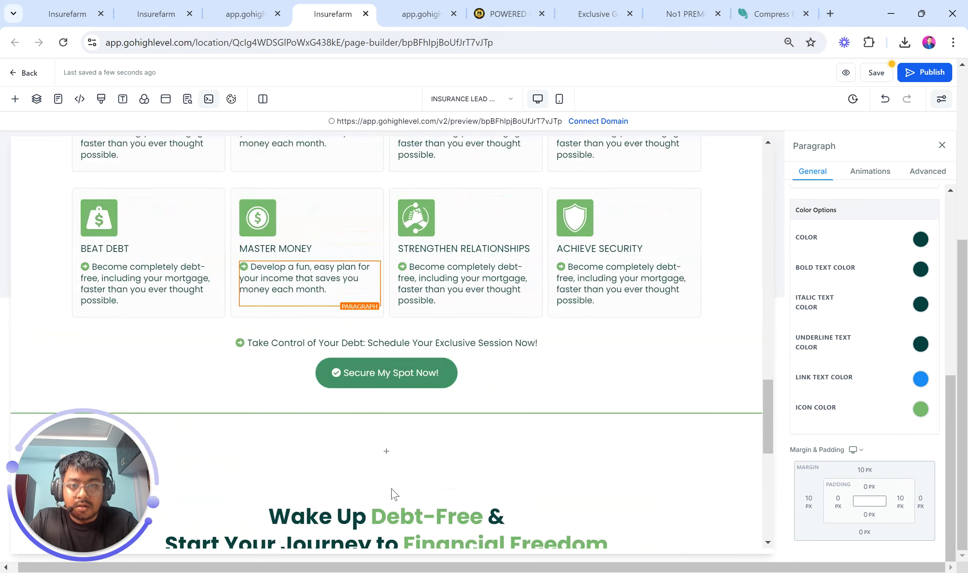
pyautogui.click(756, 450)
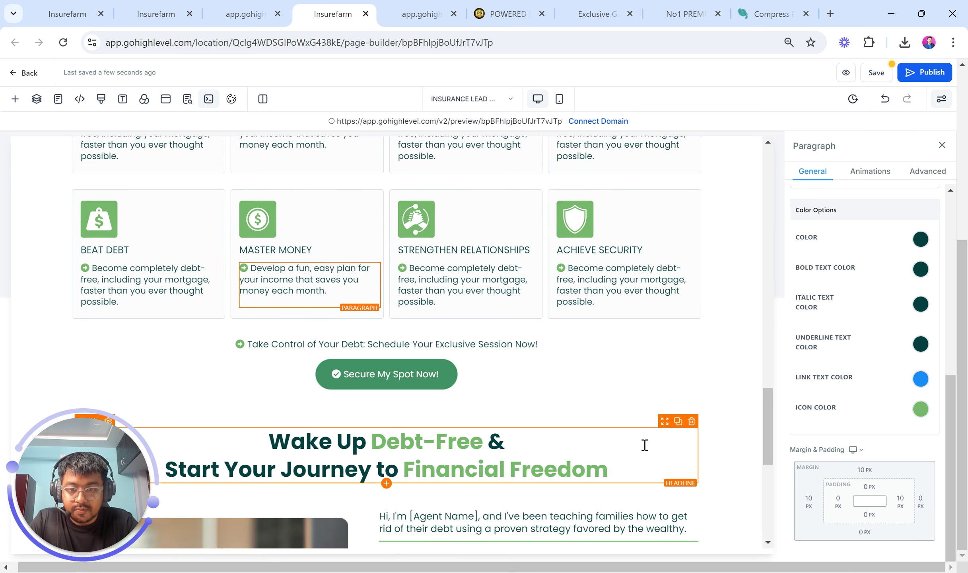
# Open the duplicated section's advanced settings and review the rest of the reference page below "A Proven Concept" down to the footer
pyautogui.scroll(-2, 716, 426)
pyautogui.click(746, 417)
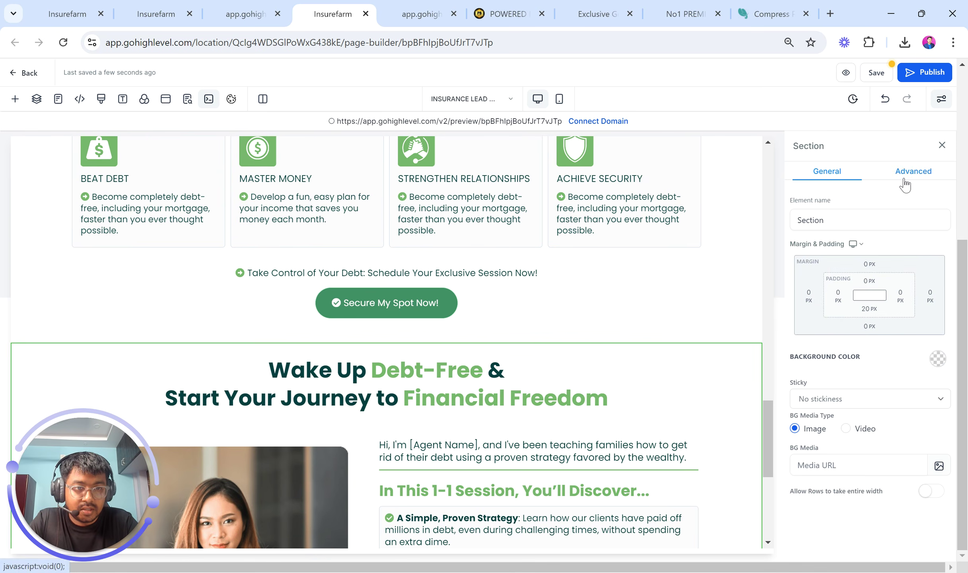
pyautogui.click(904, 180)
pyautogui.click(246, 14)
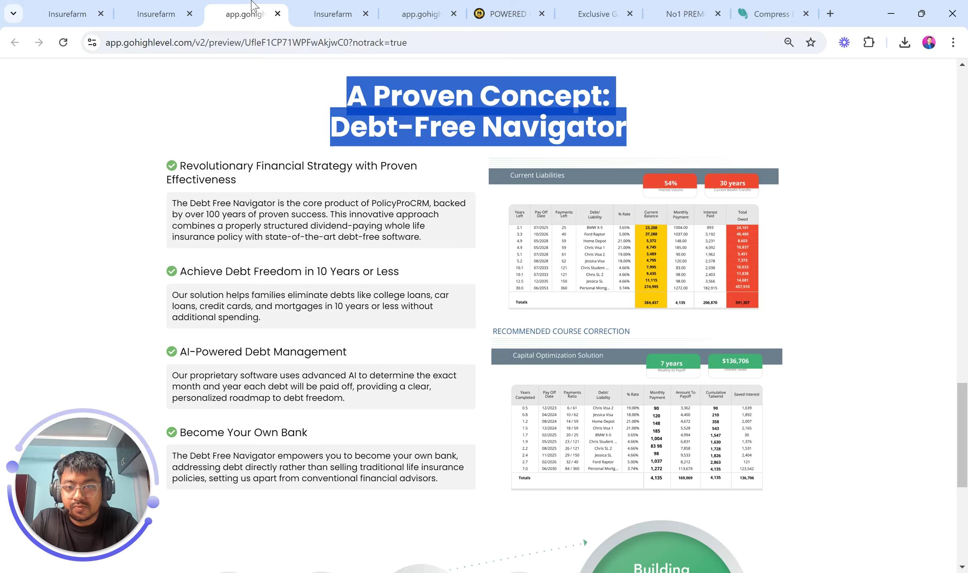
pyautogui.scroll(-9, 371, 211)
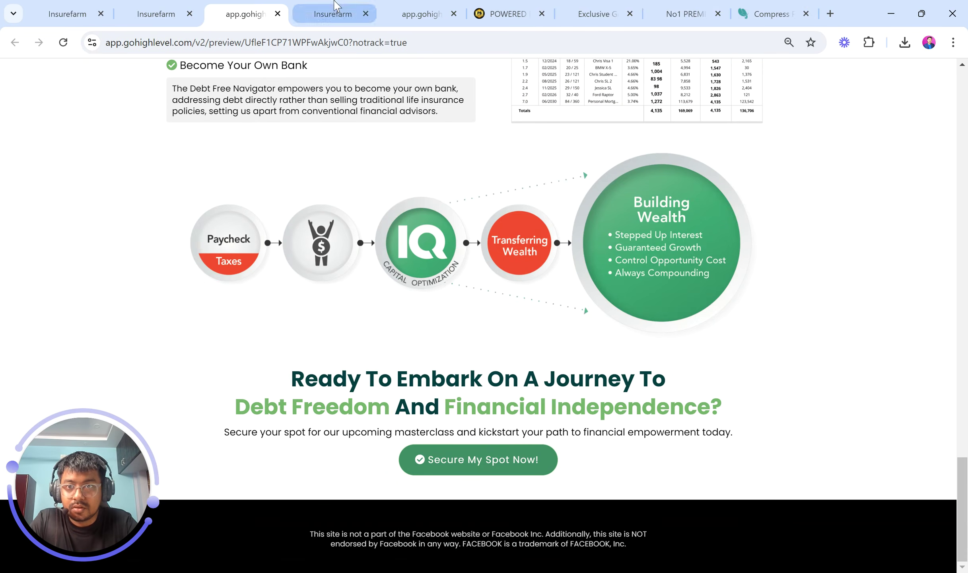
pyautogui.click(334, 13)
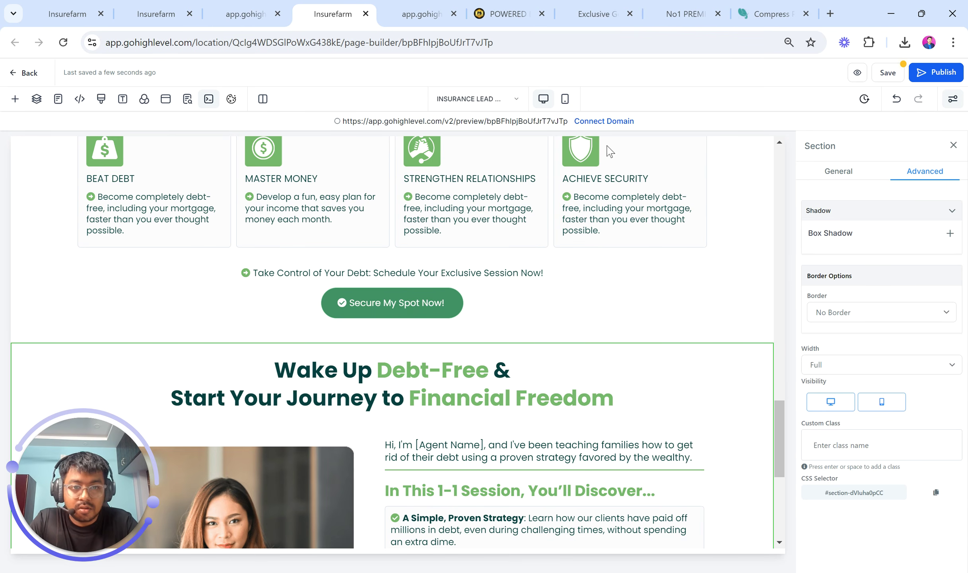
# Give the duplicated "Wake Up Debt-Free" section a top border in light green
pyautogui.click(832, 317)
pyautogui.click(859, 358)
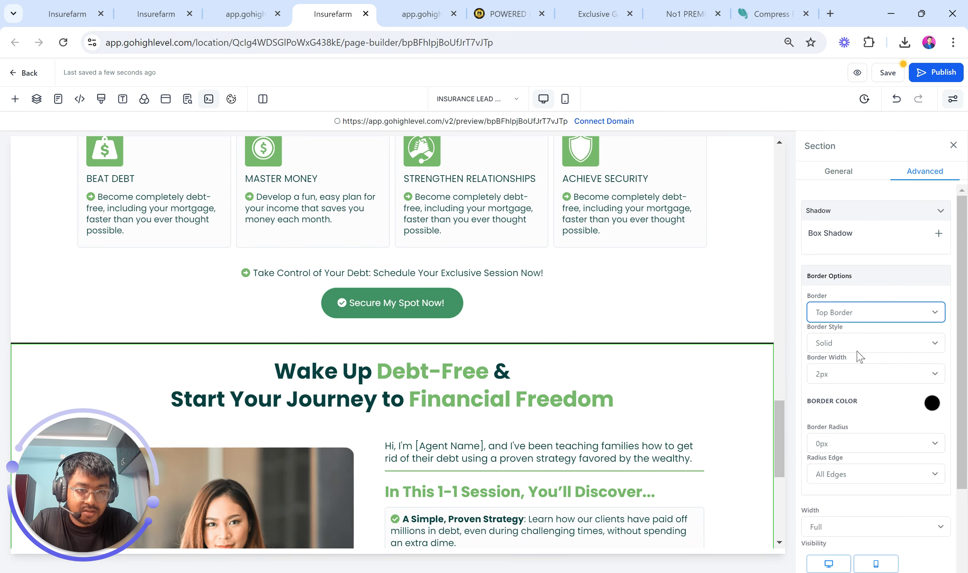
pyautogui.click(933, 406)
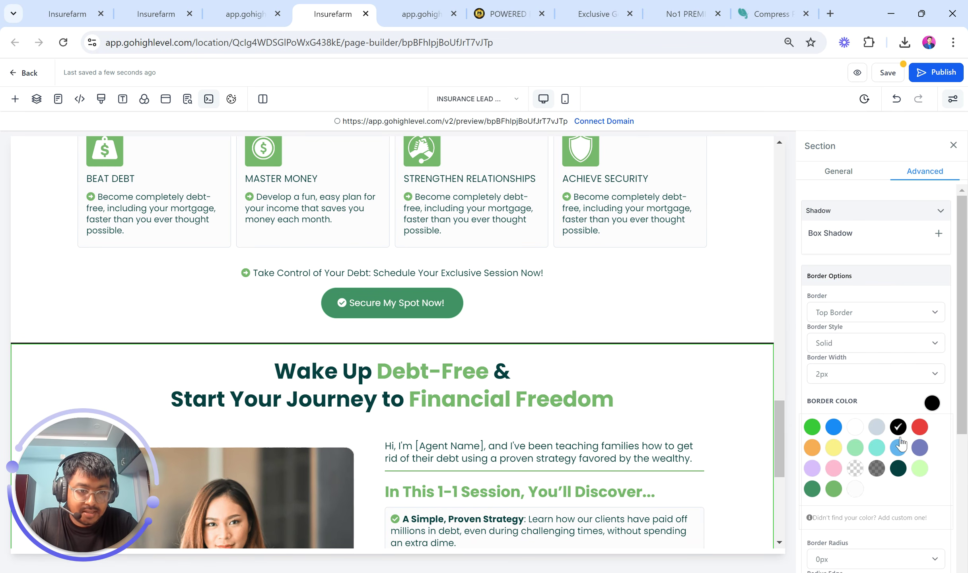
pyautogui.click(835, 490)
pyautogui.scroll(-2, 842, 429)
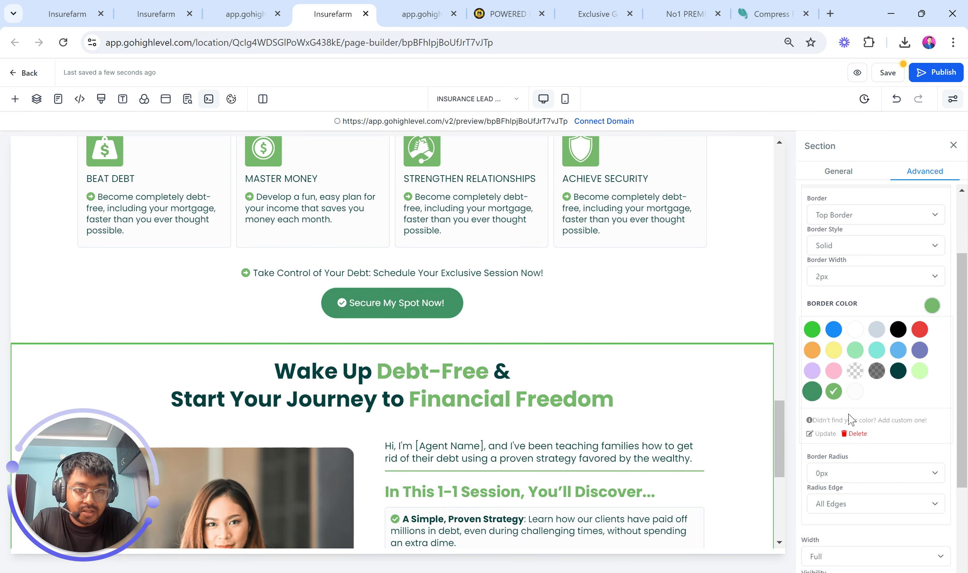
# Set the section's border radius to 20px on the top edges only and check the rounded corners on the page
pyautogui.scroll(-2, 860, 430)
pyautogui.click(873, 438)
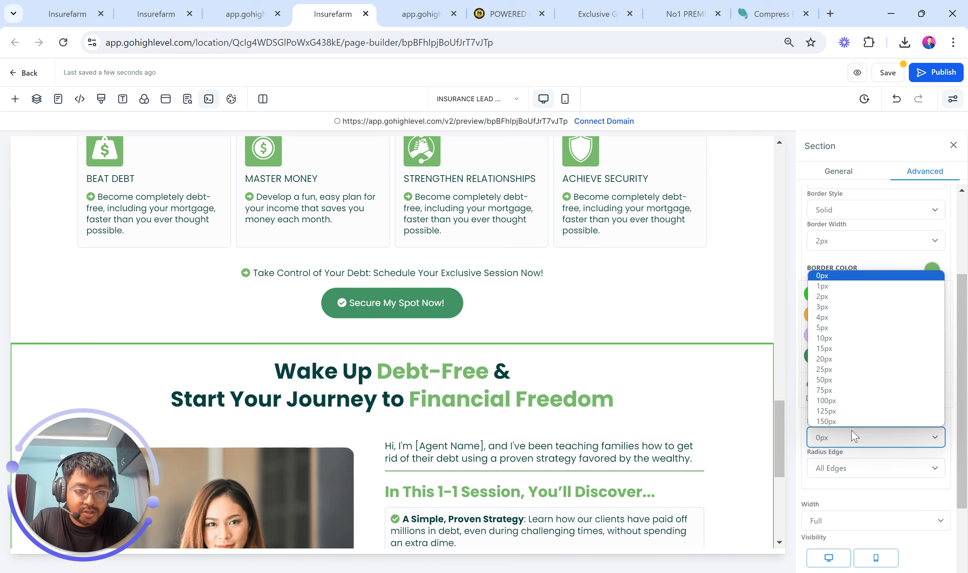
pyautogui.click(831, 359)
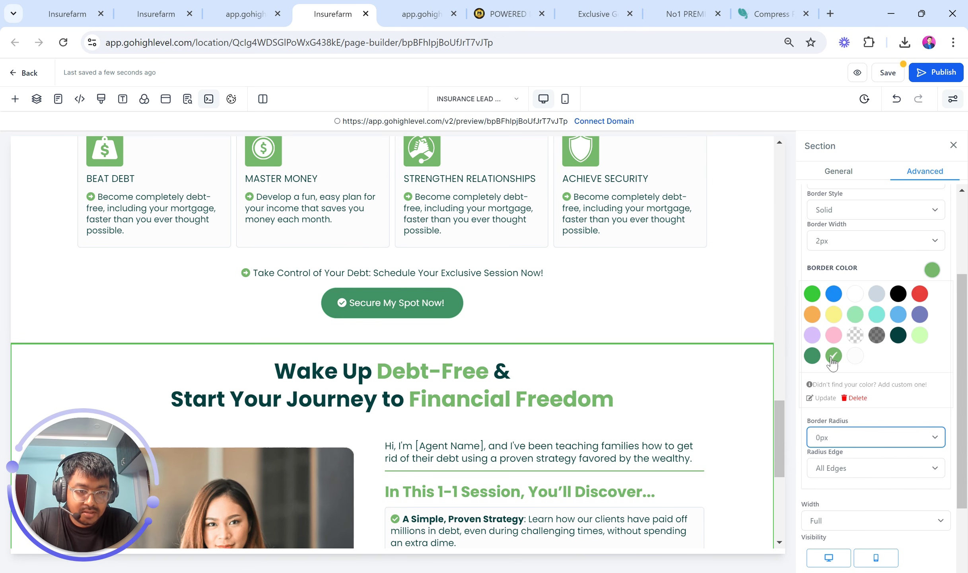
pyautogui.click(847, 473)
pyautogui.click(846, 494)
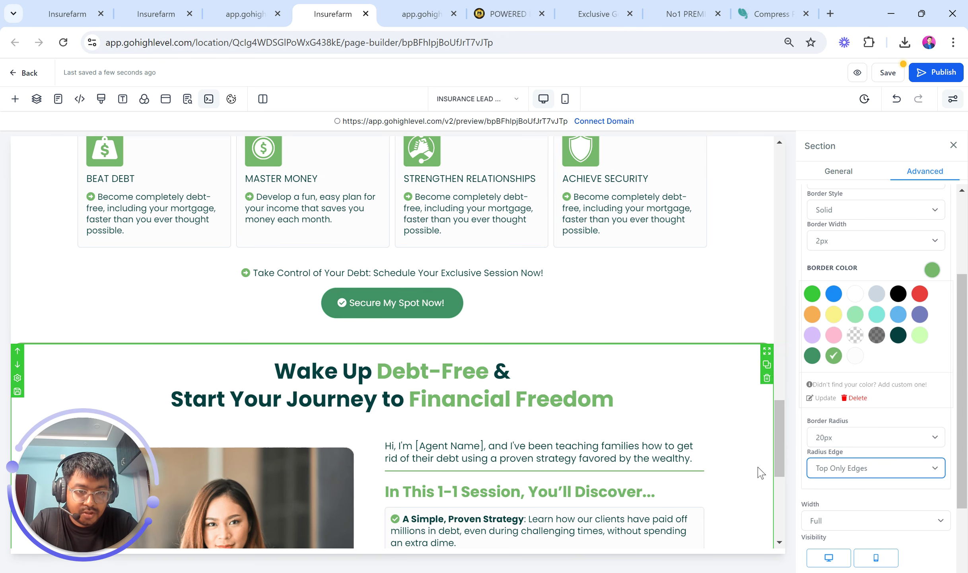
pyautogui.click(642, 315)
pyautogui.scroll(-6, 644, 316)
pyautogui.scroll(6, 644, 316)
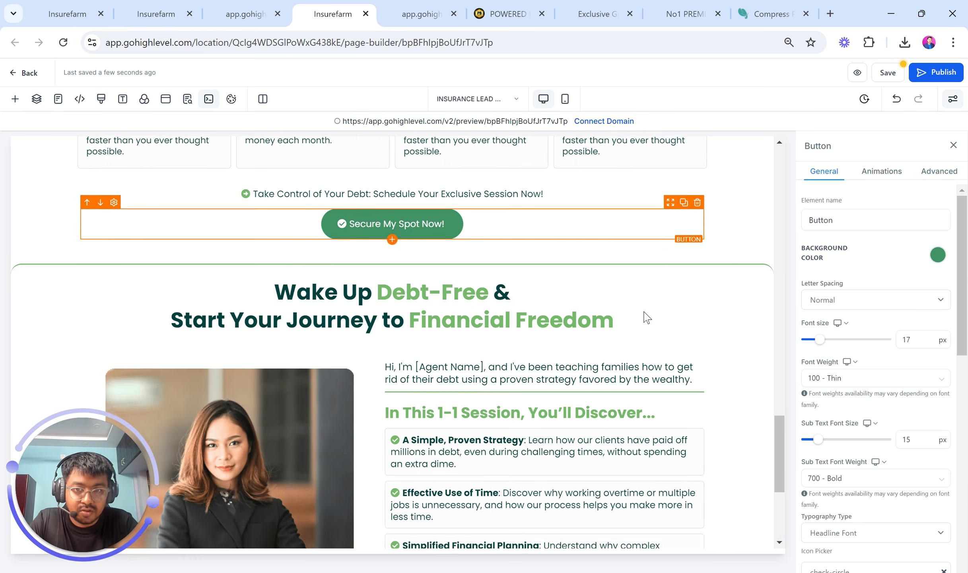
# Replace the duplicated section's headline with the copied "A Proven Concept: Debt-Free Navigator" and remove the blank lines above it
pyautogui.tripleClick(472, 329)
pyautogui.hotkey('ctrl', 'v')
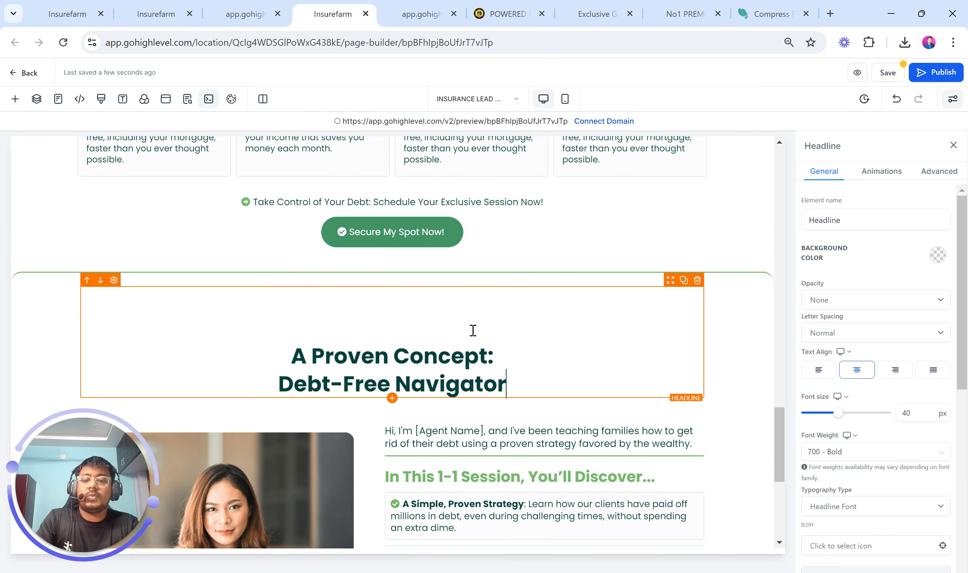
pyautogui.press('BackSpace')
pyautogui.press('BackSpace')
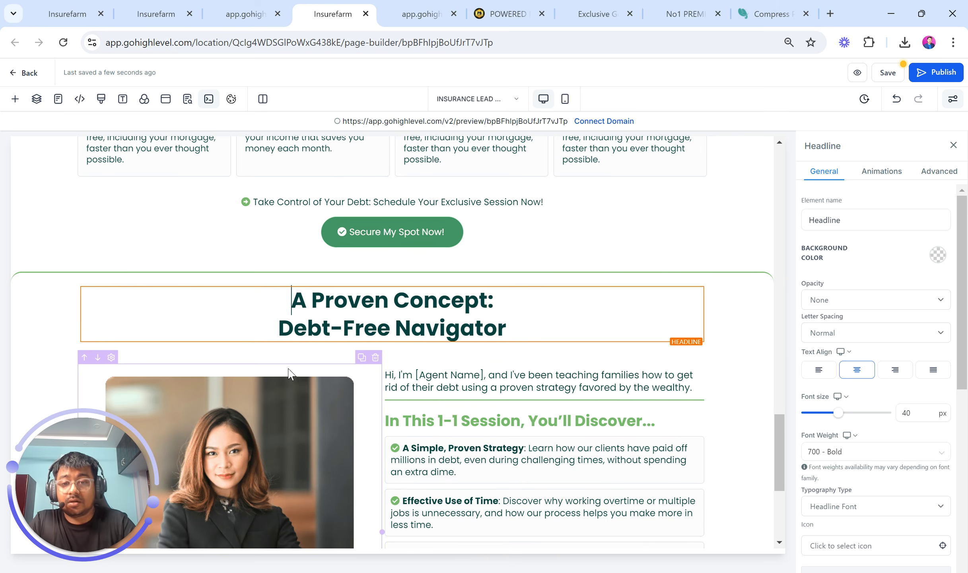
# Check the headline on the reference page and colour the words "Proven Concept" light green in the insurance landing page
pyautogui.click(243, 14)
pyautogui.scroll(10, 313, 201)
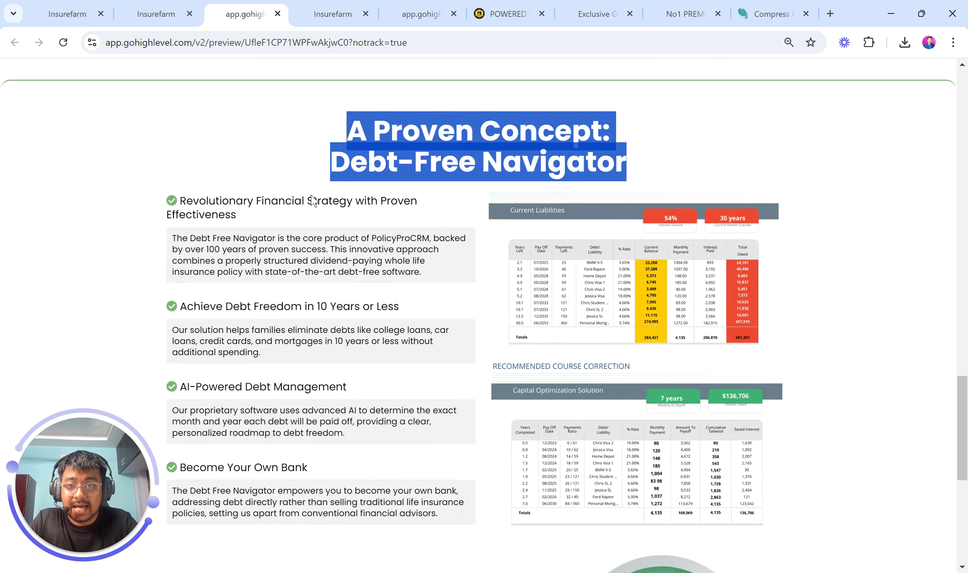
pyautogui.click(313, 201)
pyautogui.scroll(5, 313, 200)
pyautogui.click(333, 14)
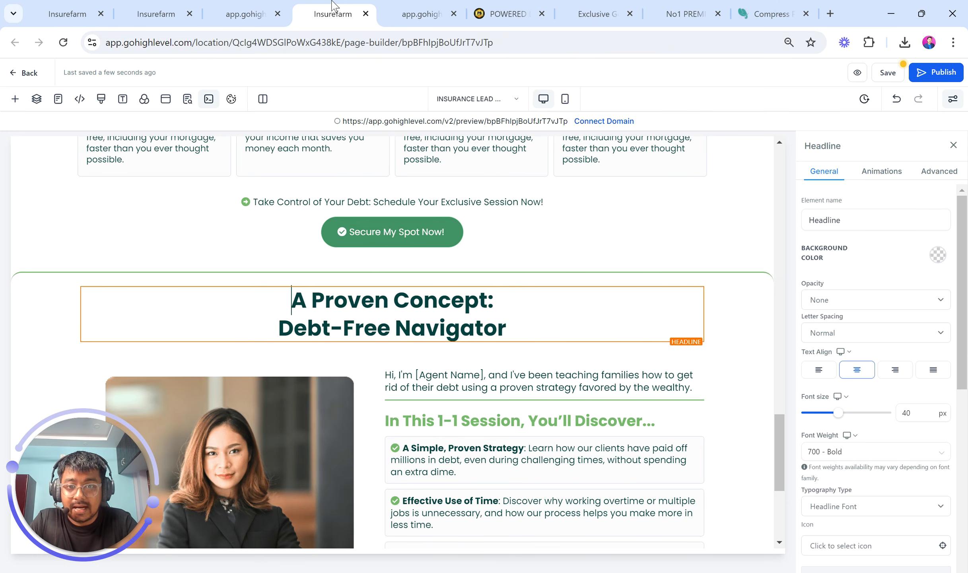
pyautogui.moveTo(313, 298); pyautogui.dragTo(504, 307)
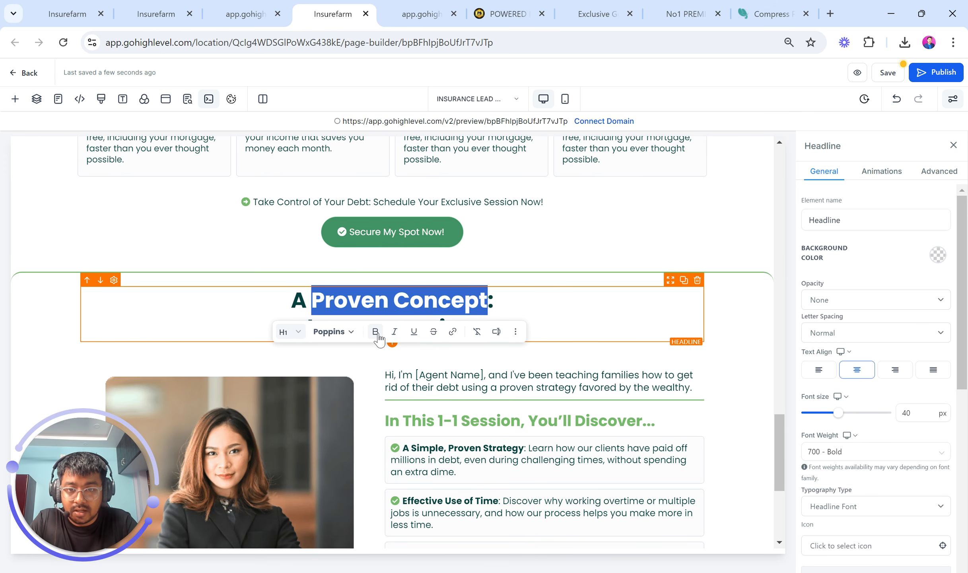
pyautogui.click(573, 305)
pyautogui.scroll(5, 574, 304)
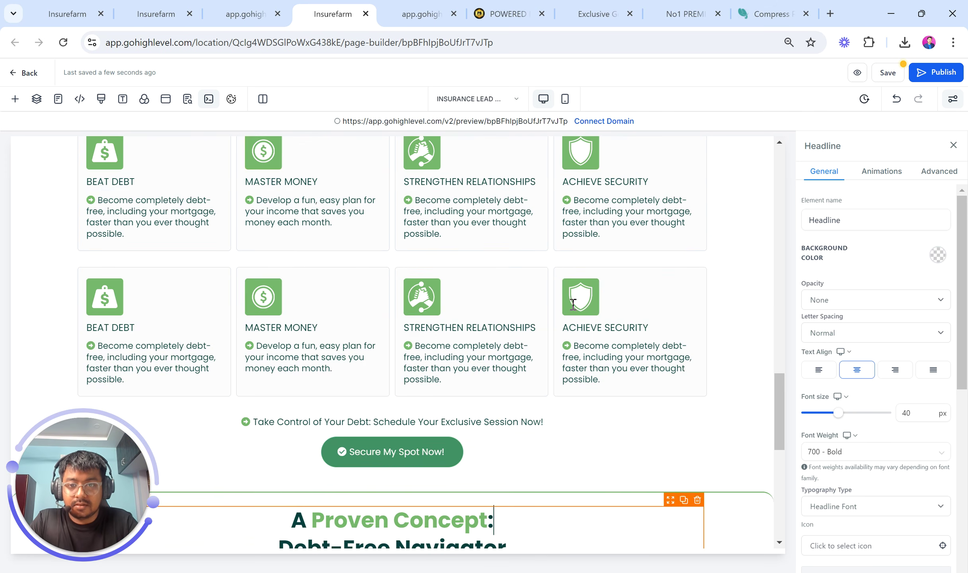
# Switch to the reference page and examine the "A Proven Concept" section's text blocks, tables, wealth diagram and closing call to action
pyautogui.click(265, 4)
pyautogui.scroll(10, 372, 195)
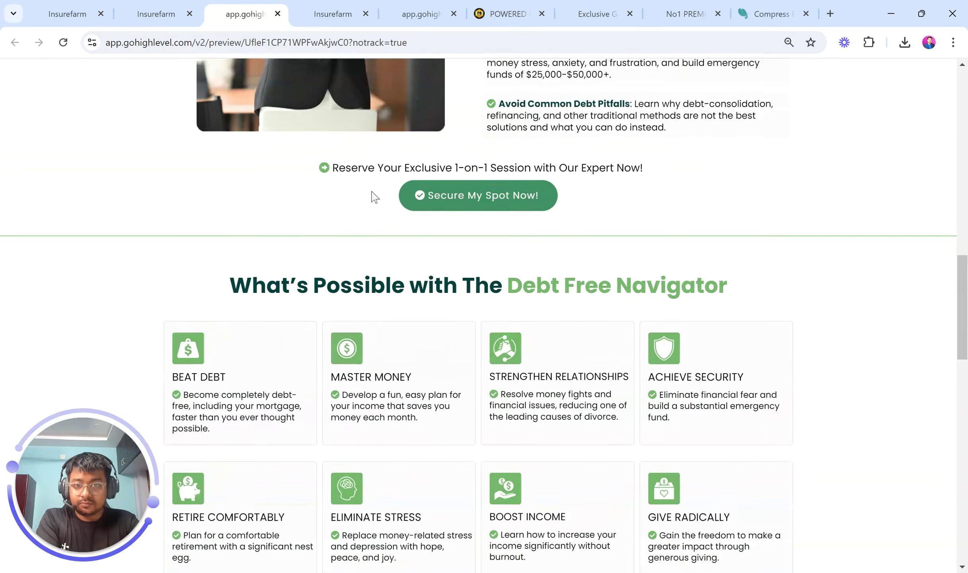
pyautogui.scroll(-10, 373, 195)
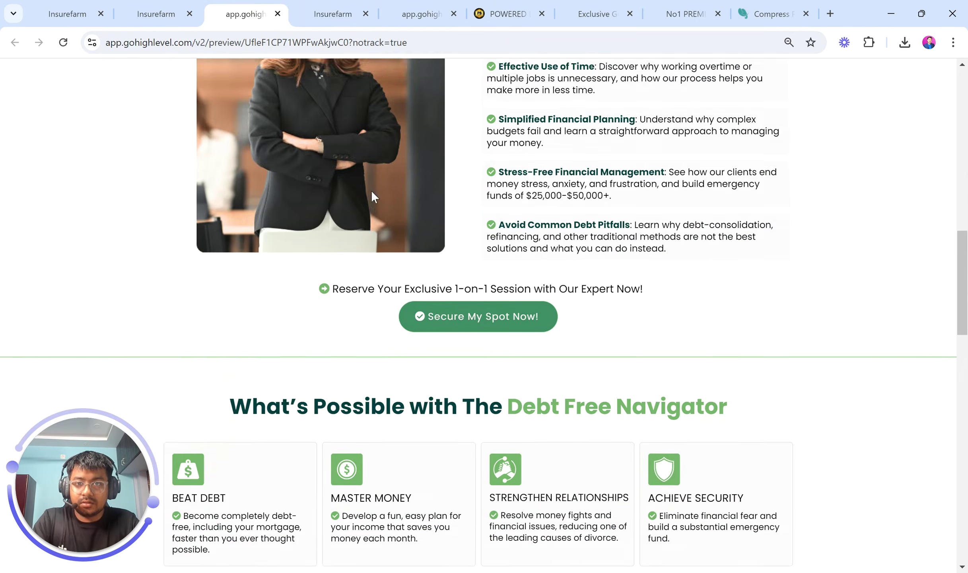
pyautogui.scroll(-6, 374, 195)
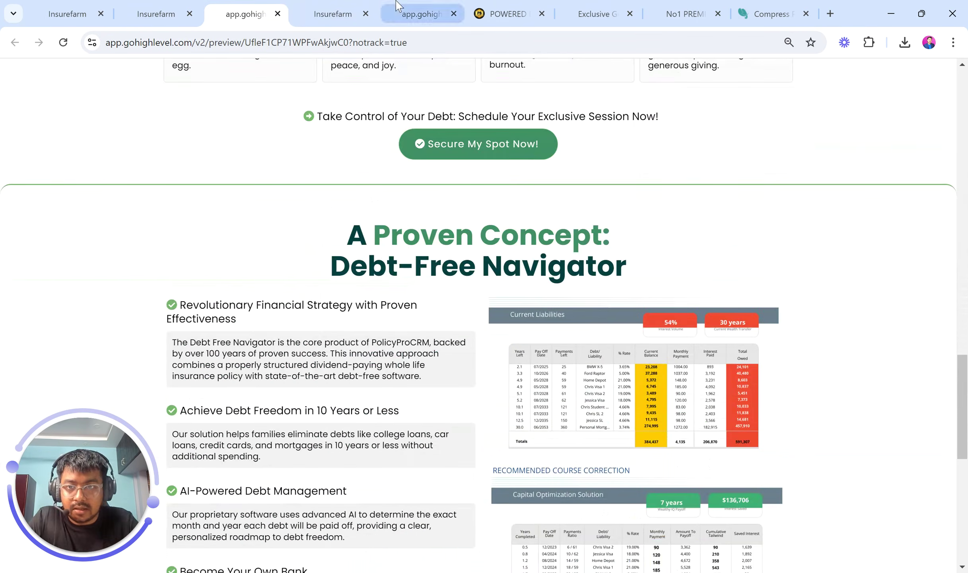
pyautogui.hotkey('ctrl', 'Tab')
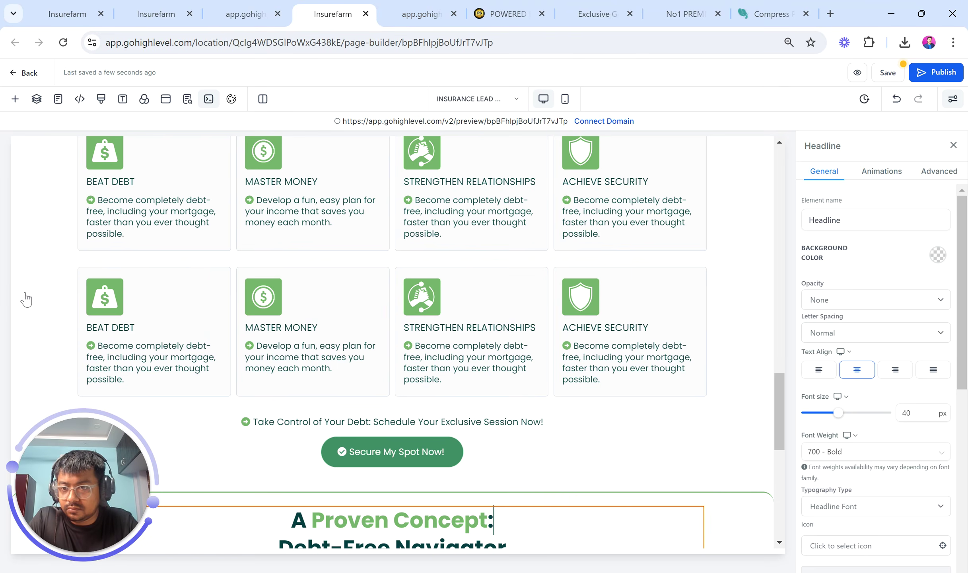
pyautogui.hotkey('ctrl', 'shift', 'Tab')
pyautogui.scroll(-3, 303, 288)
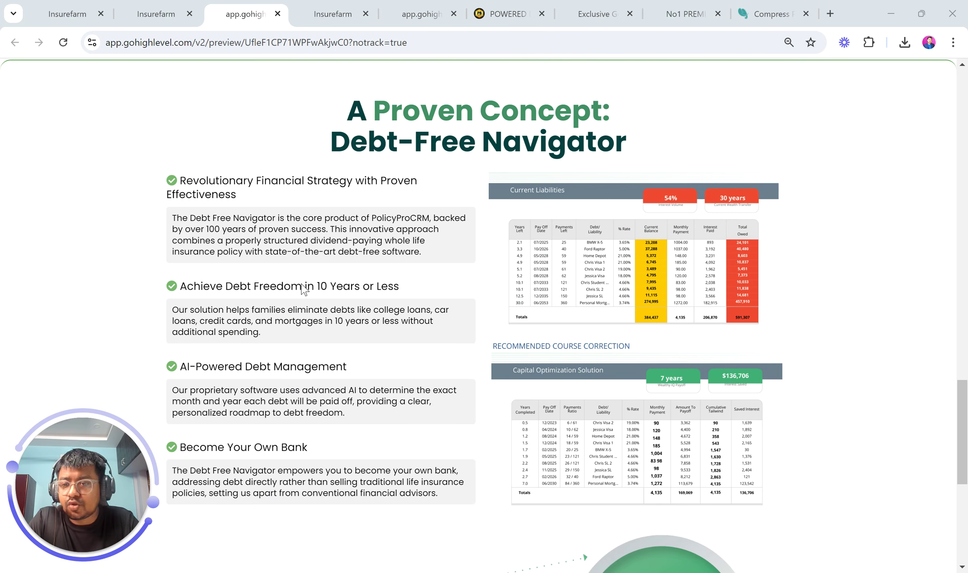
pyautogui.scroll(-1, 445, 307)
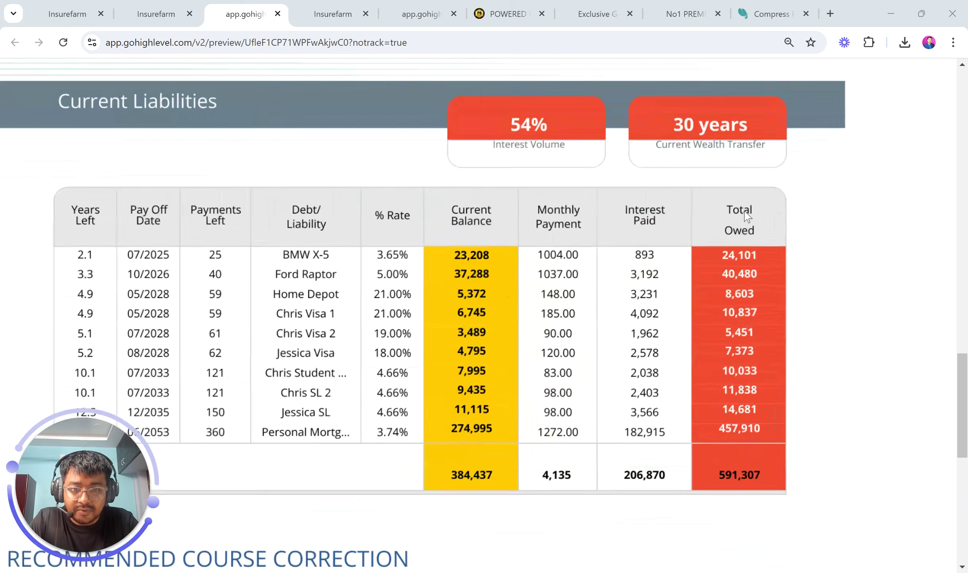
pyautogui.scroll(-8, 471, 342)
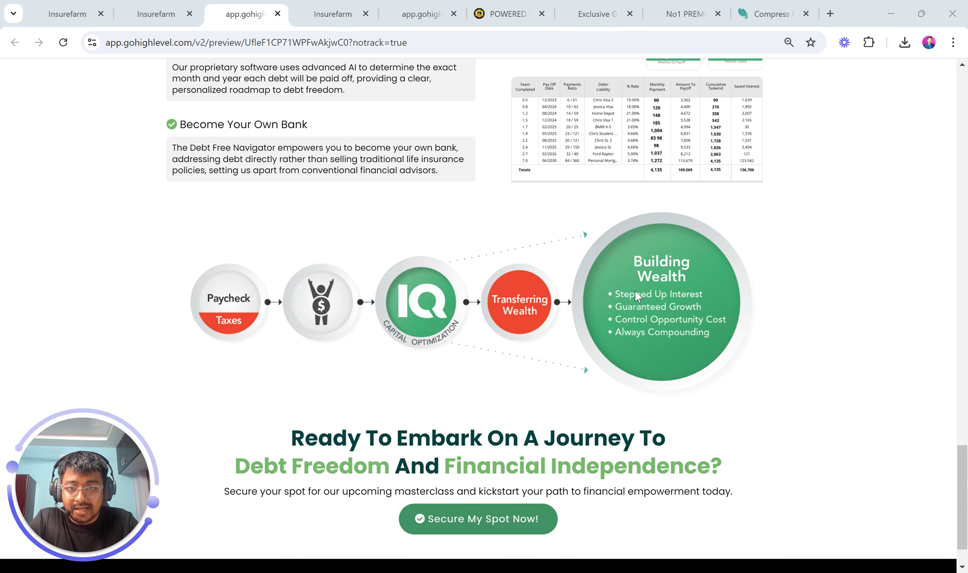
pyautogui.scroll(9, 635, 294)
pyautogui.moveTo(157, 206); pyautogui.dragTo(442, 501)
pyautogui.scroll(-4, 443, 502)
pyautogui.scroll(-6, 443, 502)
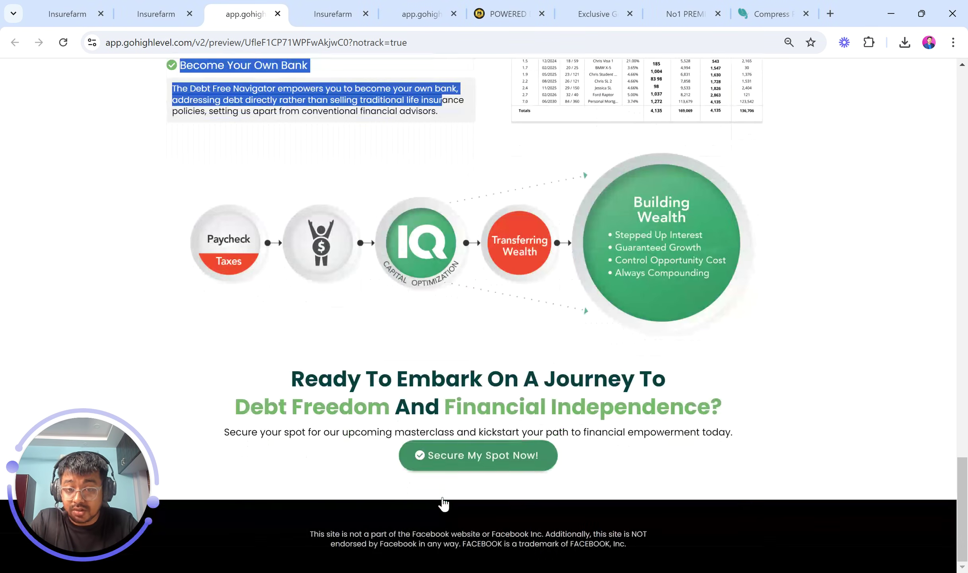
pyautogui.moveTo(261, 372); pyautogui.dragTo(702, 457)
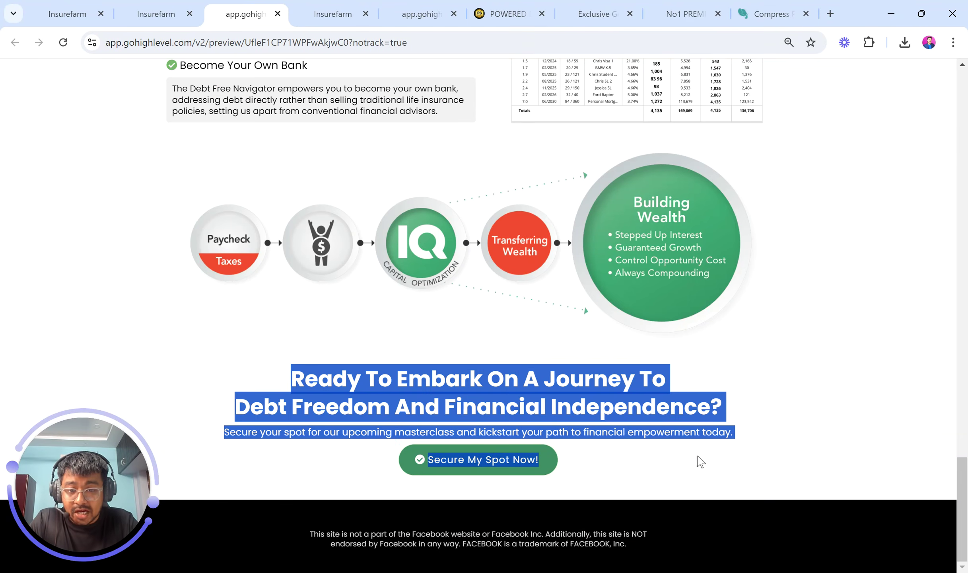
pyautogui.scroll(11, 493, 276)
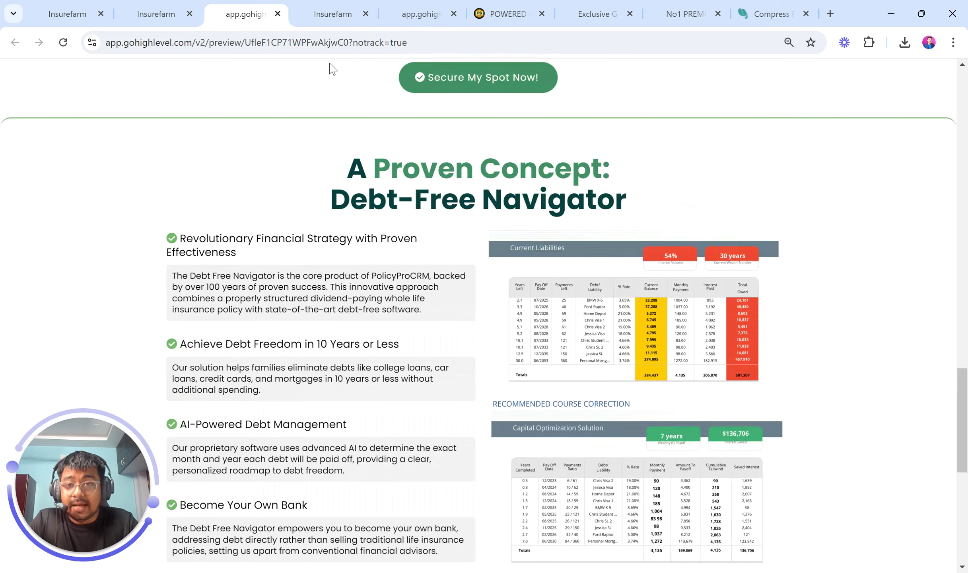
# Return to the insurance landing page, move the portrait column to the right of the text column, and narrow the text column slightly
pyautogui.click(350, 6)
pyautogui.scroll(-10, 393, 169)
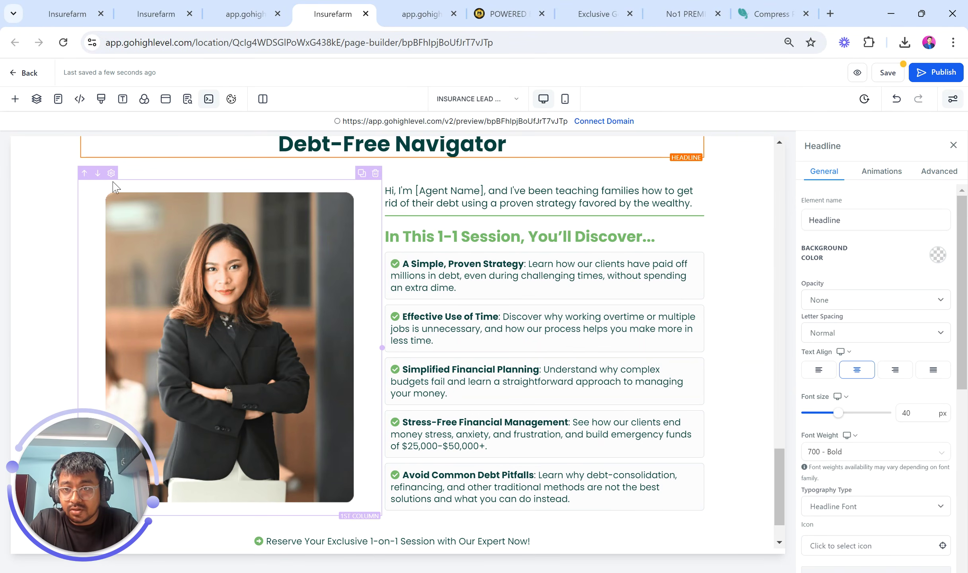
pyautogui.click(98, 175)
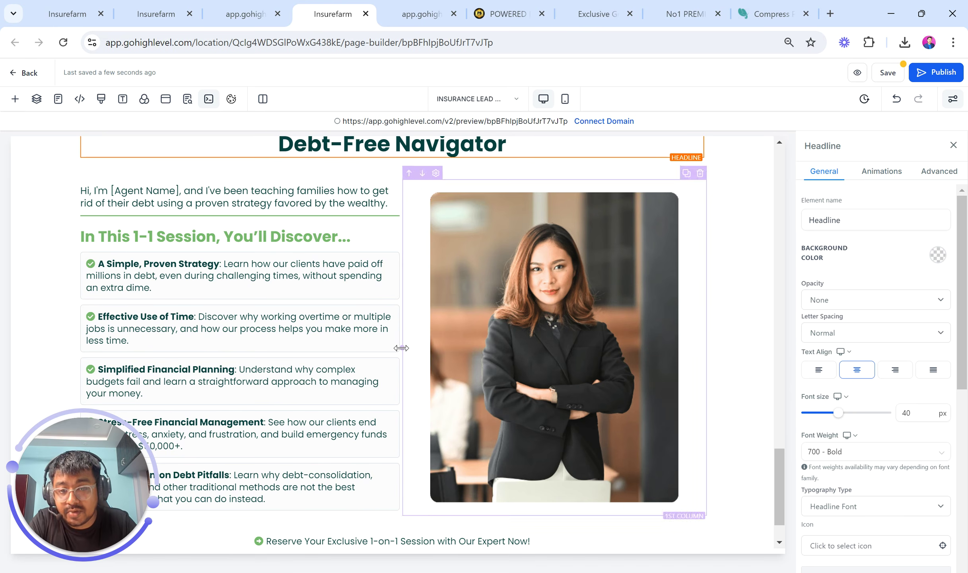
pyautogui.moveTo(402, 347); pyautogui.dragTo(390, 348)
# Replace the portrait with the Current Liabilities and Capital Optimization Solution table image from the "Lead Gen Page Ebook" media folder
pyautogui.click(479, 341)
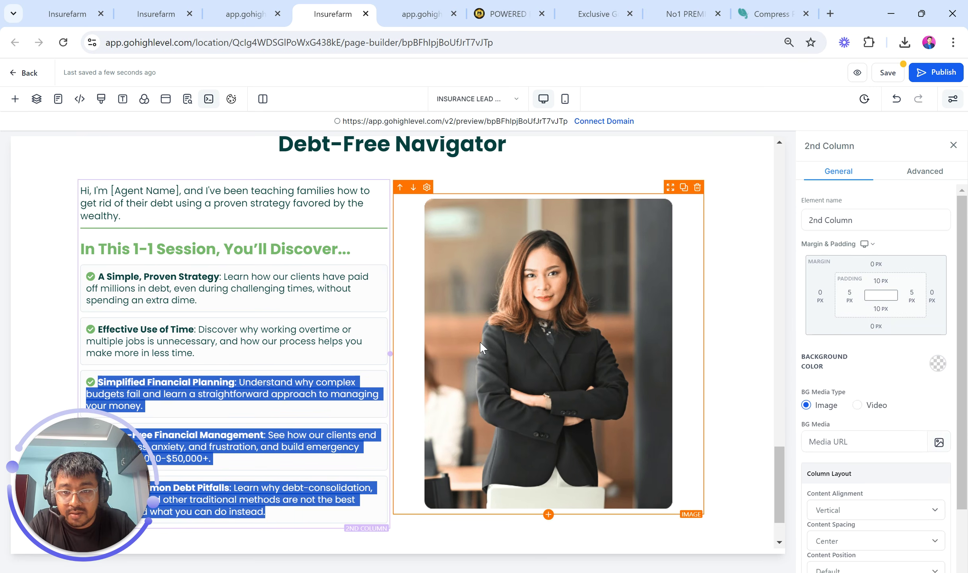
pyautogui.click(929, 516)
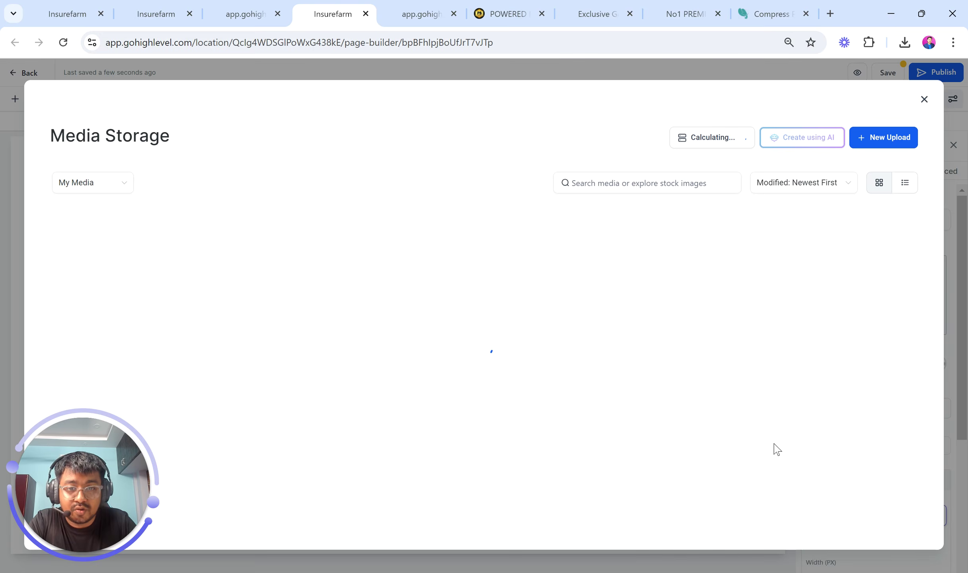
pyautogui.click(266, 263)
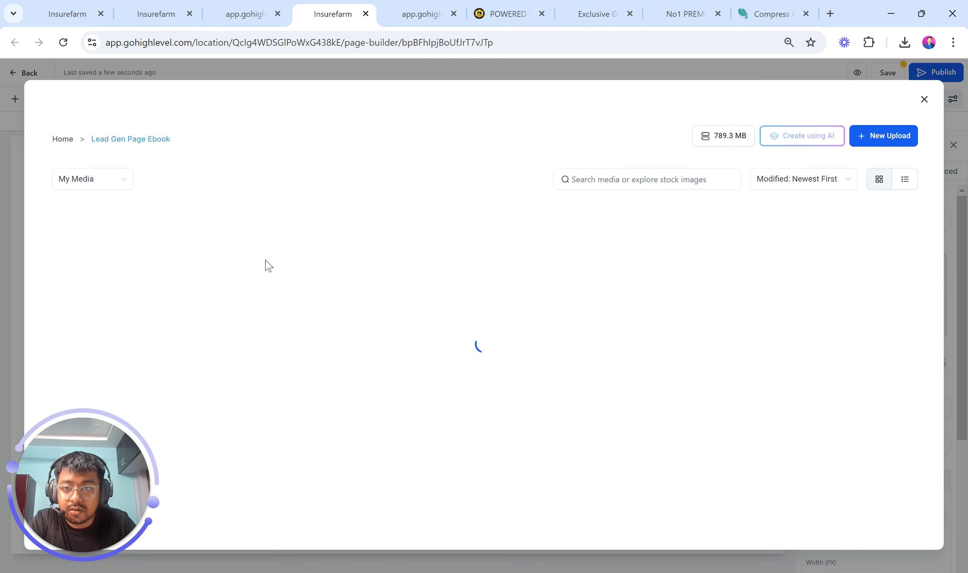
pyautogui.click(499, 250)
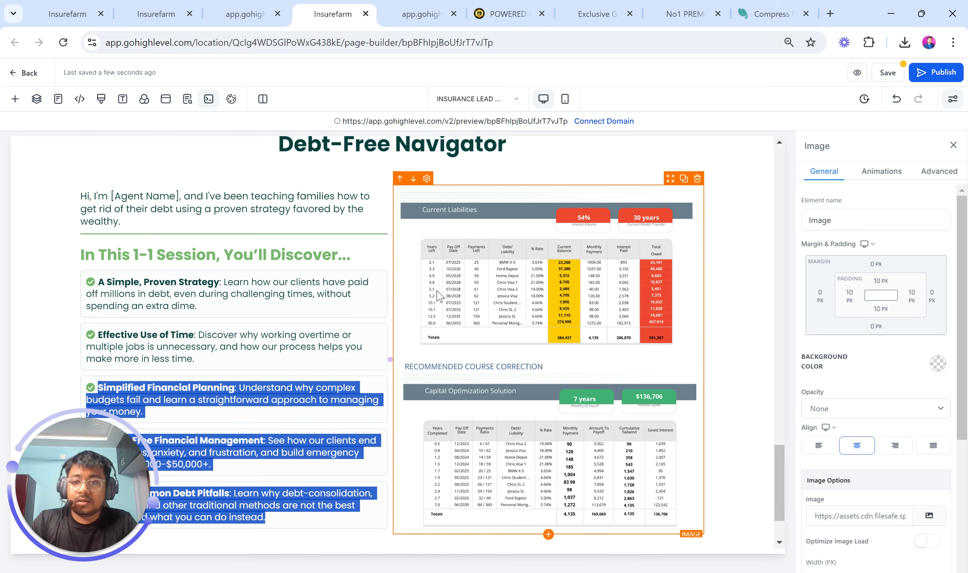
# Copy "Revolutionary Financial Strategy with Proven Effectiveness" from the reference page and paste it over the agent introduction paragraph in the landing page
pyautogui.click(312, 282)
pyautogui.click(235, 14)
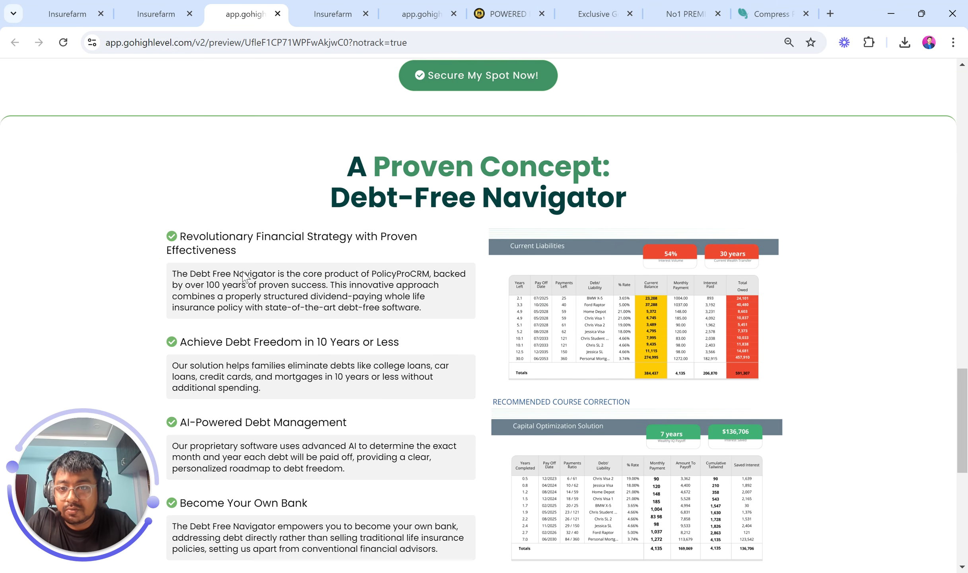
pyautogui.moveTo(250, 255); pyautogui.dragTo(257, 260)
pyautogui.hotkey('ctrl', 'c')
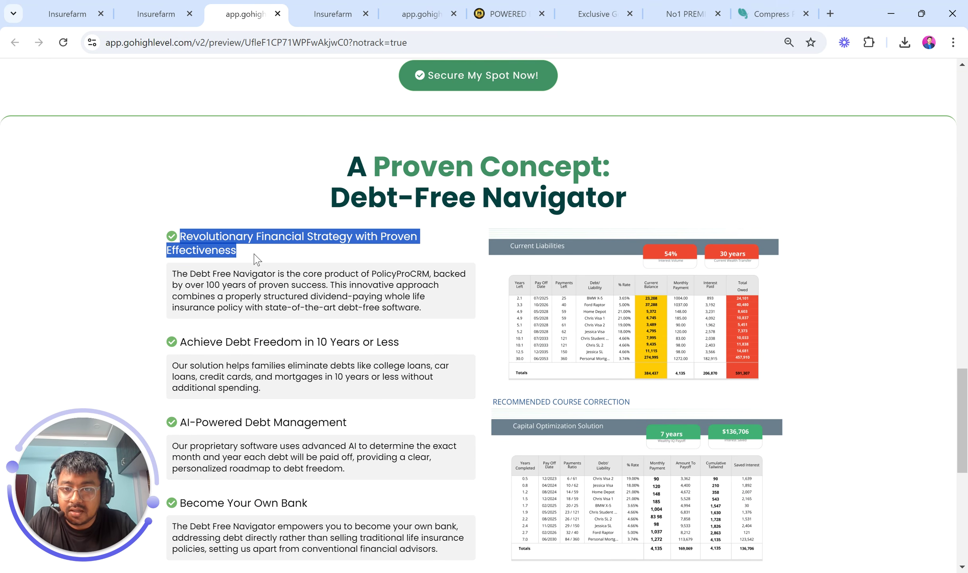
pyautogui.click(334, 8)
pyautogui.click(313, 282)
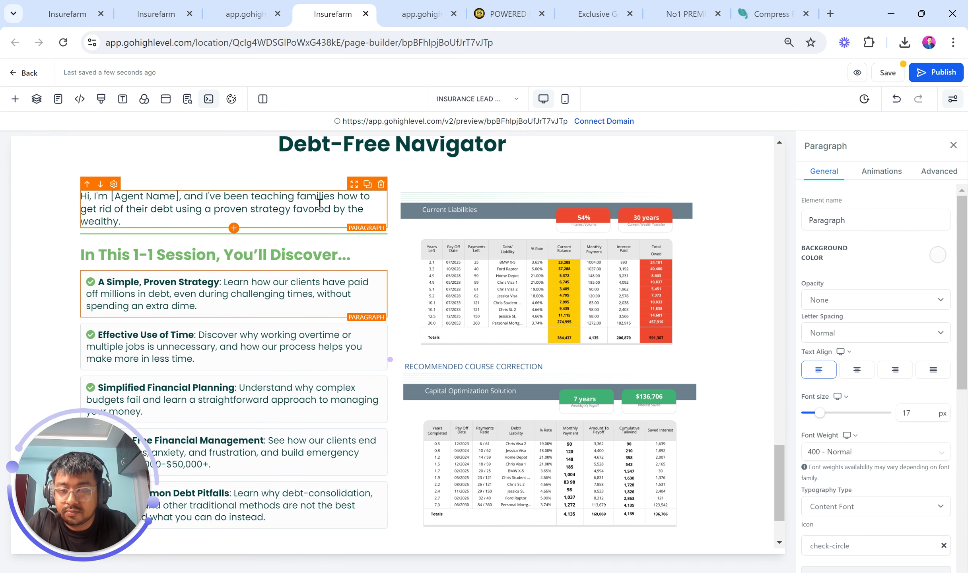
pyautogui.hotkey('ctrl', 'a')
pyautogui.hotkey('ctrl', 'v')
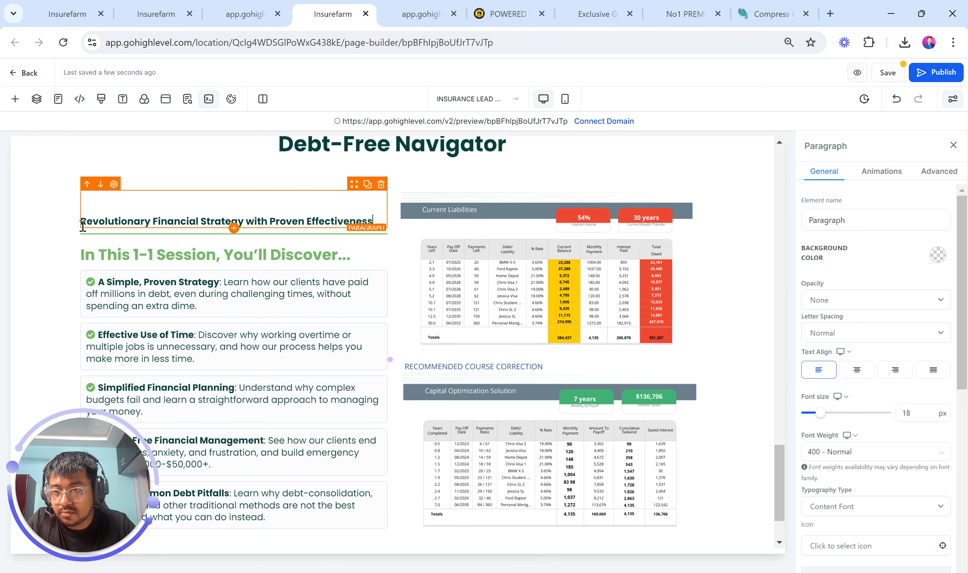
# Remove the bold formatting from the "Revolutionary Financial Strategy with Proven Effectiveness" line and give it a check-circle icon
pyautogui.click(240, 9)
pyautogui.click(338, 12)
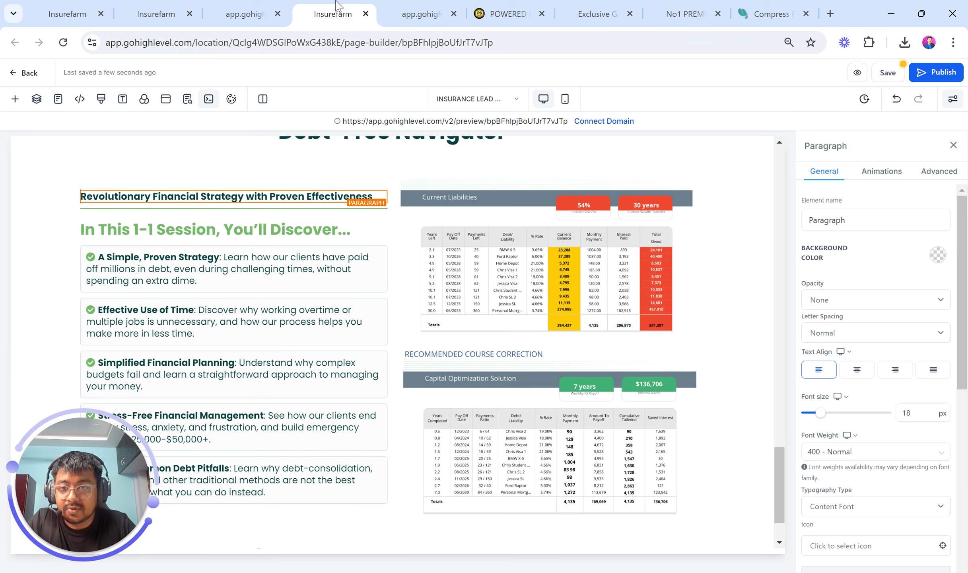
pyautogui.tripleClick(280, 196)
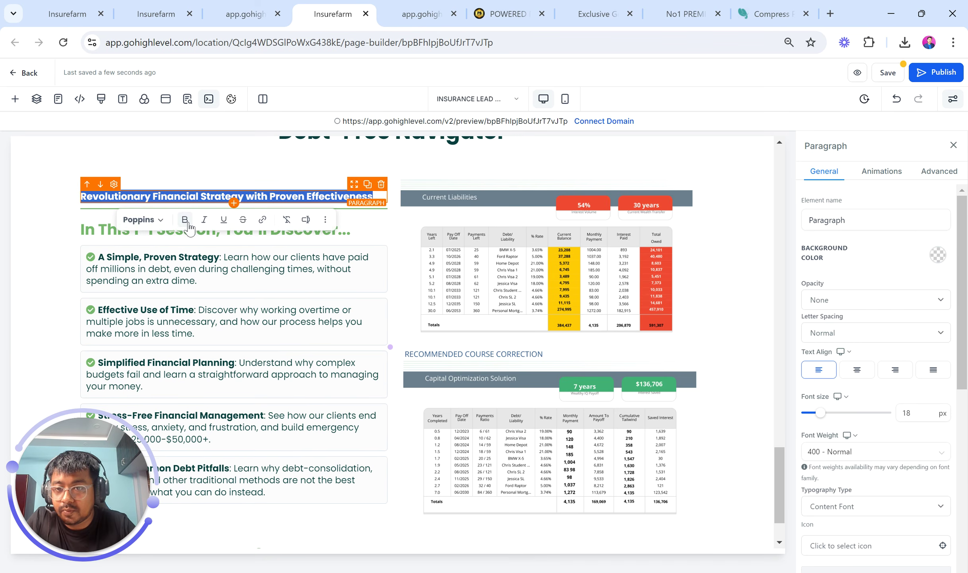
pyautogui.click(186, 220)
pyautogui.scroll(-3, 853, 416)
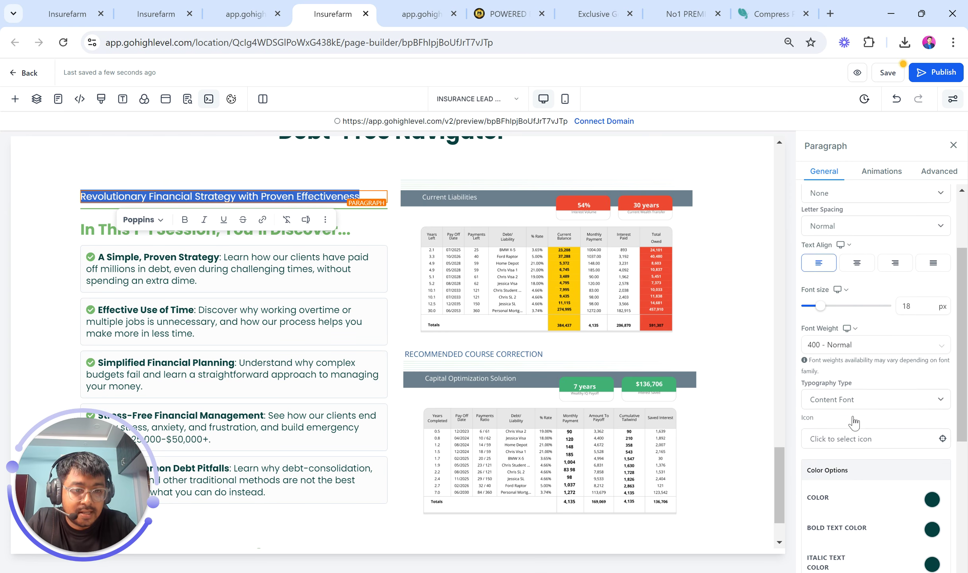
pyautogui.click(832, 436)
pyautogui.click(834, 458)
pyautogui.write('corr')
pyautogui.click(811, 493)
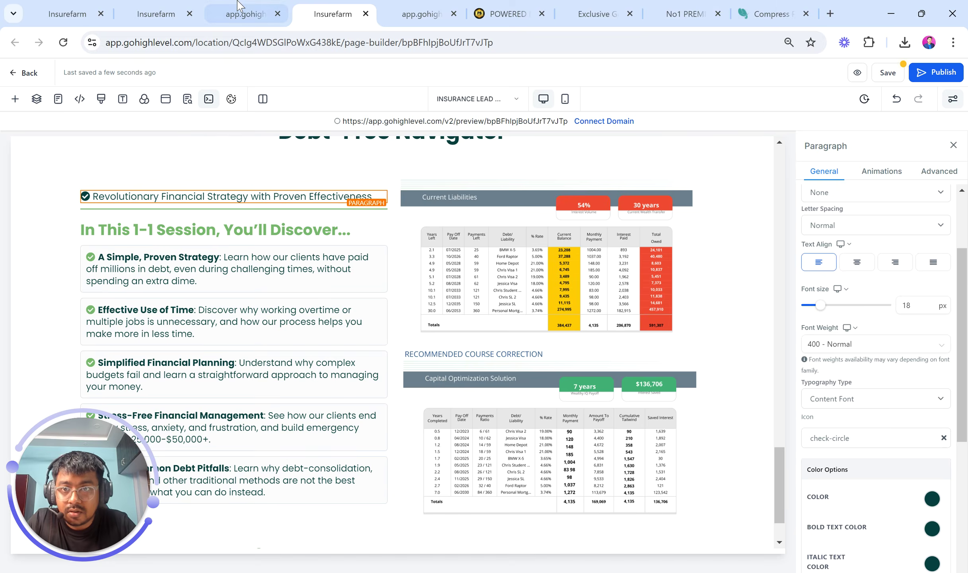
# Set the icon colour of the "Revolutionary Financial Strategy" line to the light green used by the other checkmarks
pyautogui.click(246, 14)
pyautogui.click(343, 6)
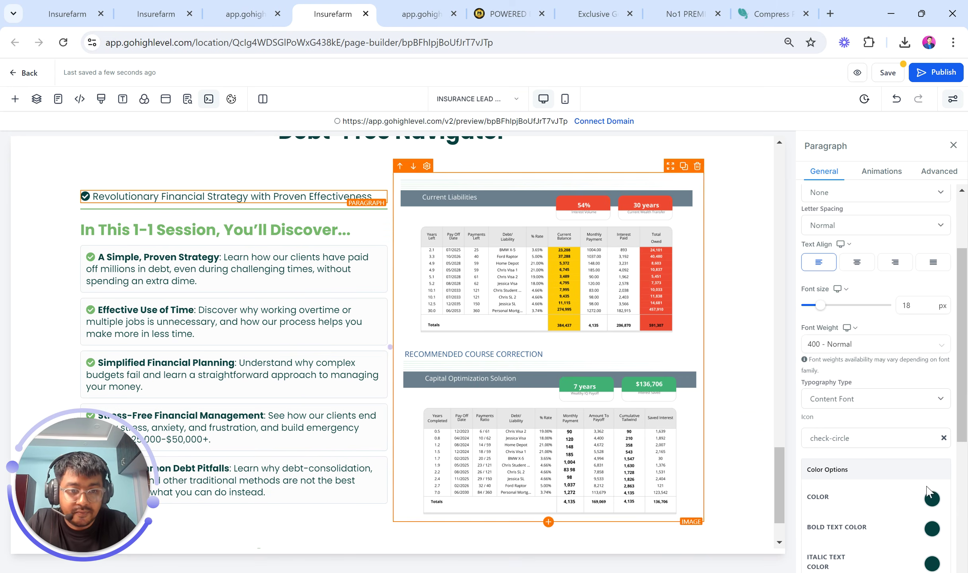
pyautogui.scroll(-4, 948, 529)
pyautogui.scroll(-2, 933, 537)
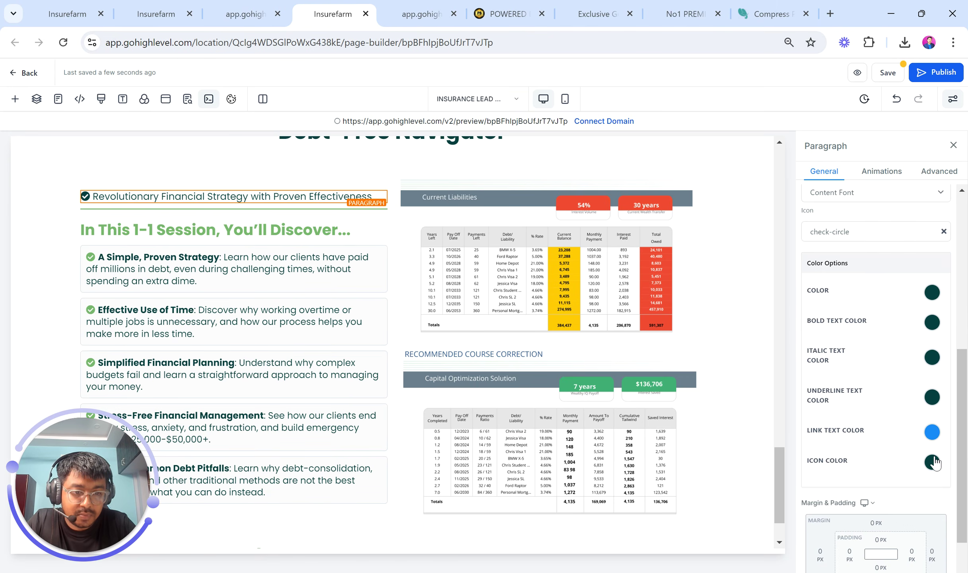
pyautogui.click(933, 461)
pyautogui.click(834, 549)
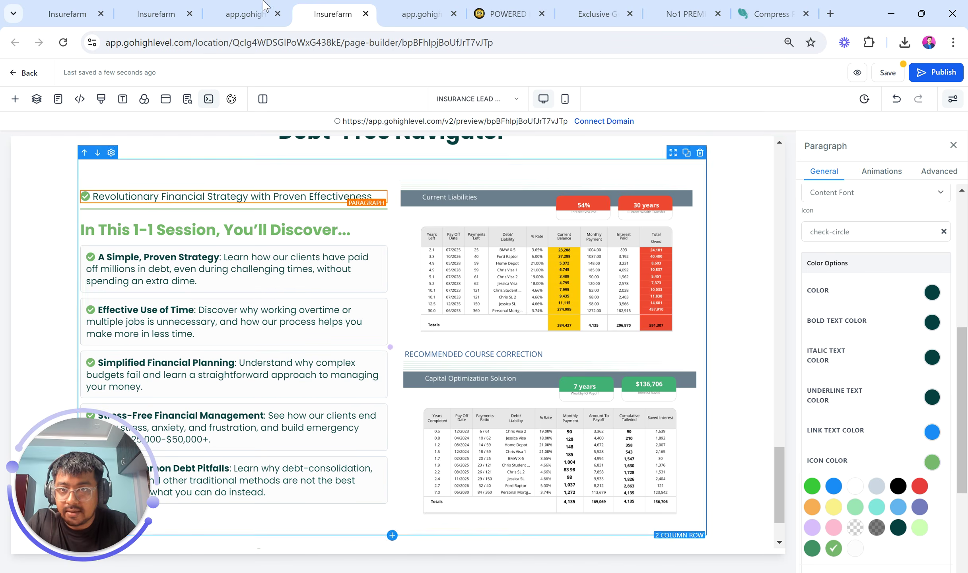
# Inspect the matching line's font on the reference page and set the landing page's "Revolutionary Financial Strategy" line to 20 px
pyautogui.click(285, 2)
pyautogui.tripleClick(296, 239)
pyautogui.rightClick(293, 239)
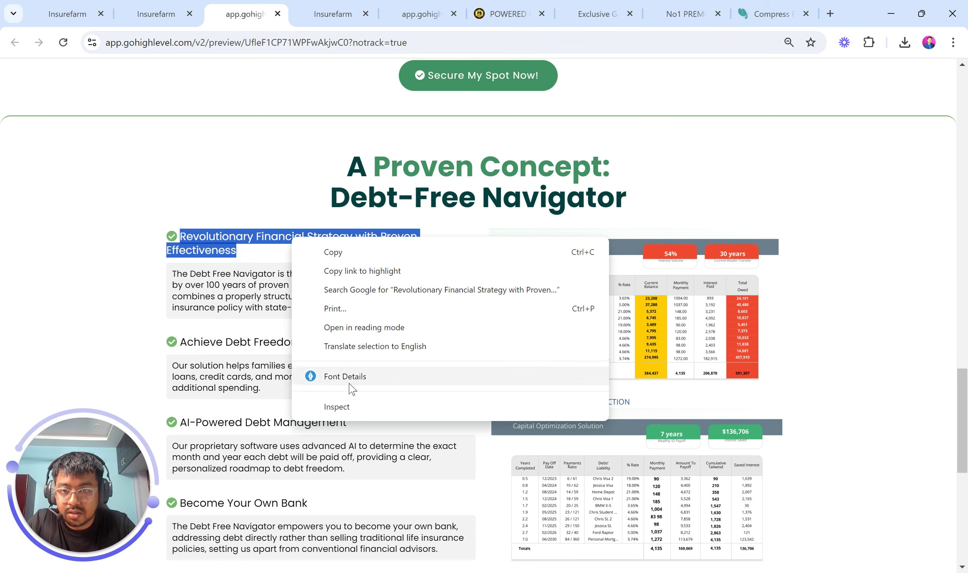
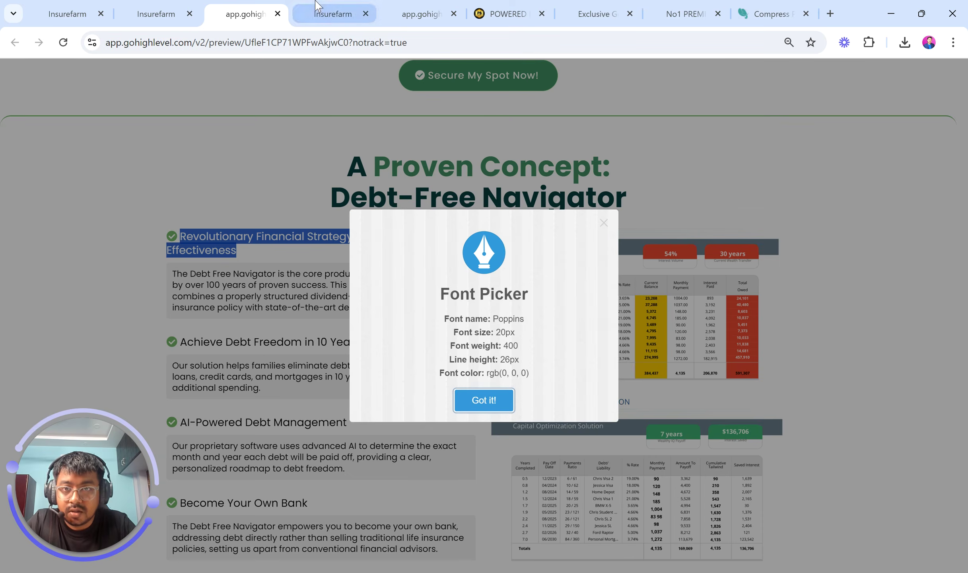
pyautogui.click(334, 13)
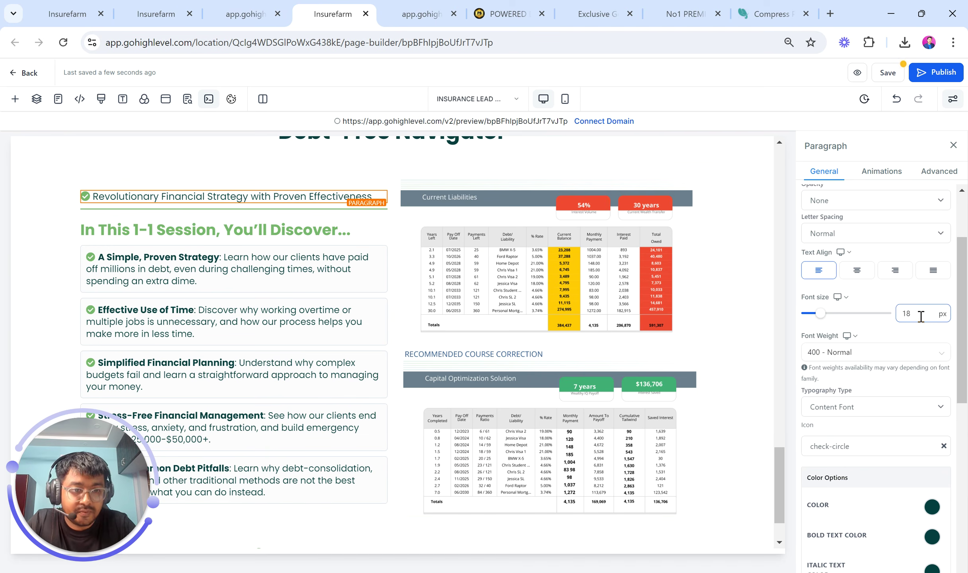
pyautogui.write('20')
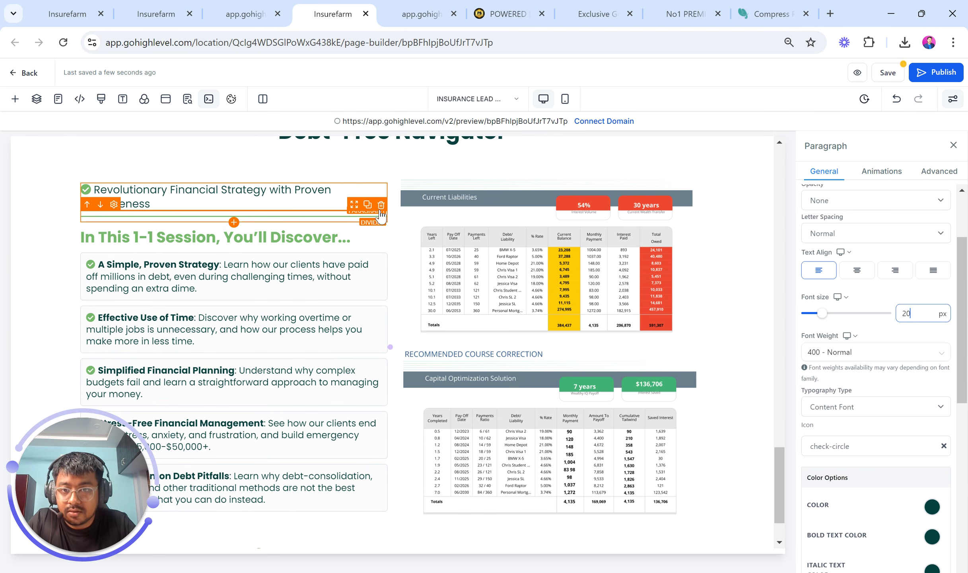
# Delete the divider and the "In This 1-1 Session, You'll Discover..." heading below the "Revolutionary Financial Strategy" line
pyautogui.click(381, 205)
pyautogui.click(380, 218)
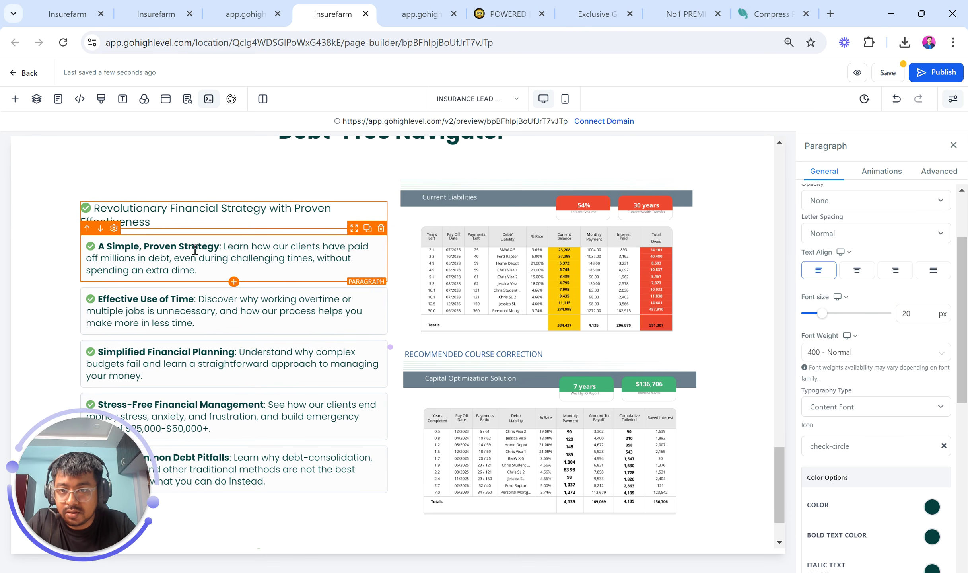
# Copy the "The Debt Free Navigator is the core product of PolicyProCRM" paragraph from the reference page over the "A Simple, Proven Strategy" text
pyautogui.click(246, 14)
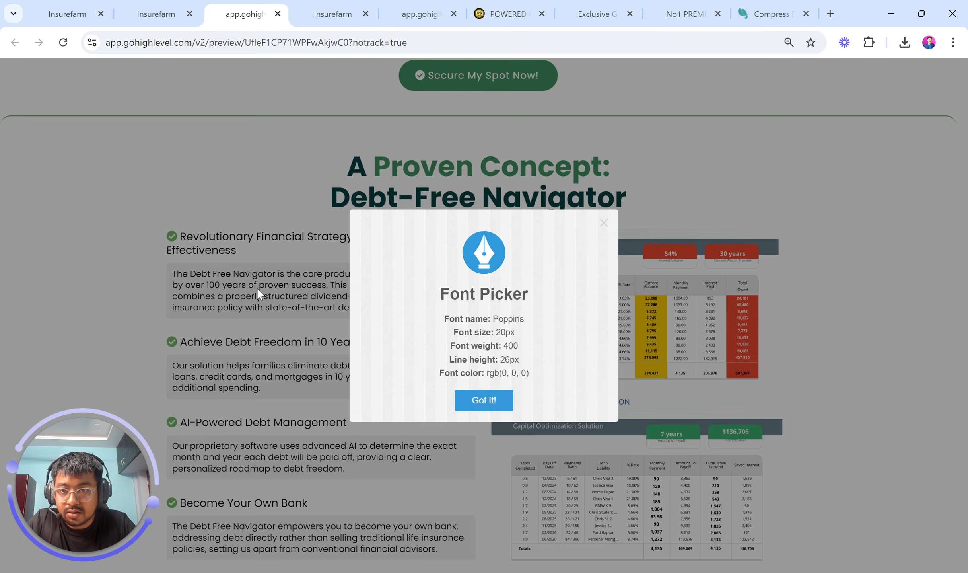
pyautogui.click(482, 400)
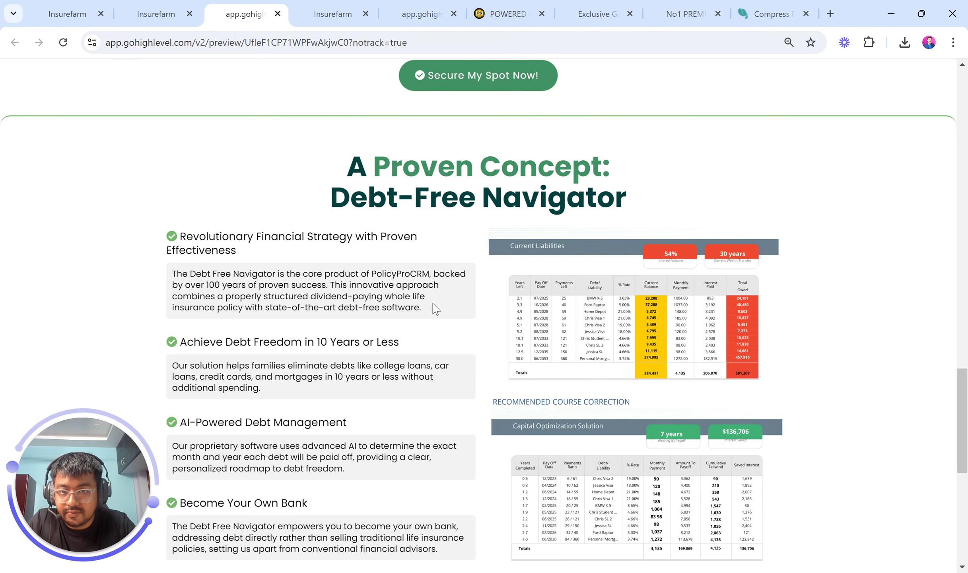
pyautogui.moveTo(422, 307); pyautogui.dragTo(178, 281)
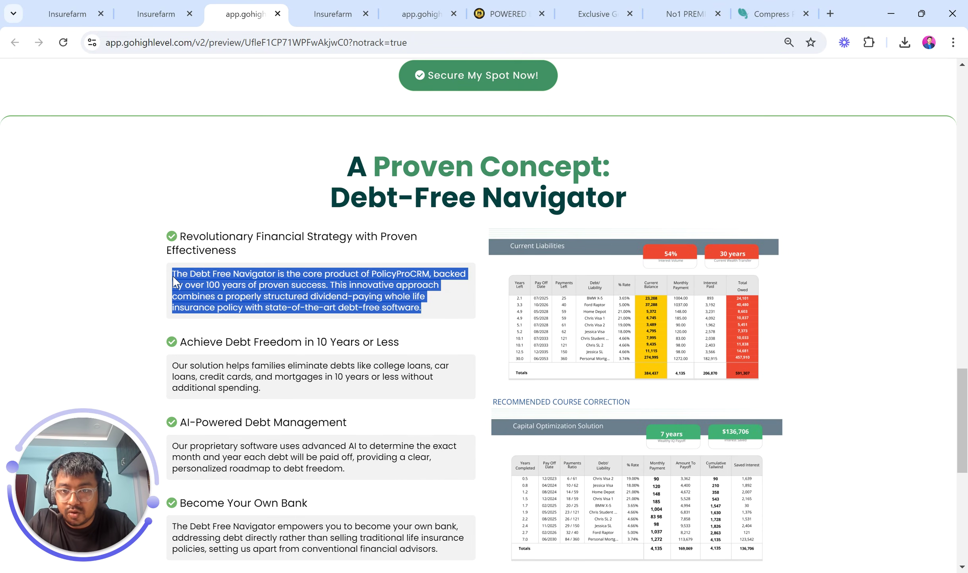
pyautogui.click(317, 7)
pyautogui.click(255, 269)
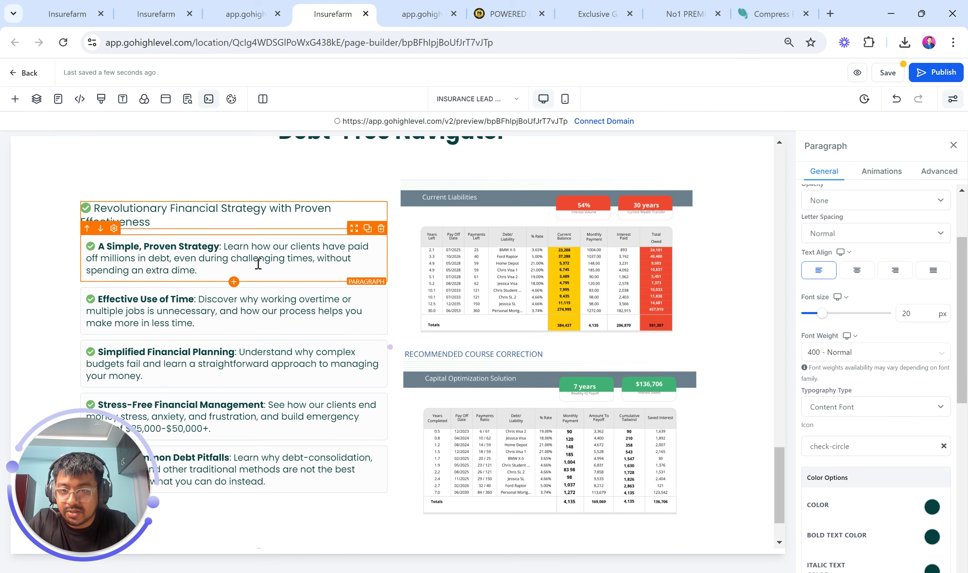
pyautogui.hotkey('ctrl', 'a')
pyautogui.write('The Debt Free Navigator is the core product of PolicyProCRM, backed by over 100 years of proven success. This innovative approach combines a properly structured dividend-paying whole life insurance policy with state-of-the-art debt-free software.')
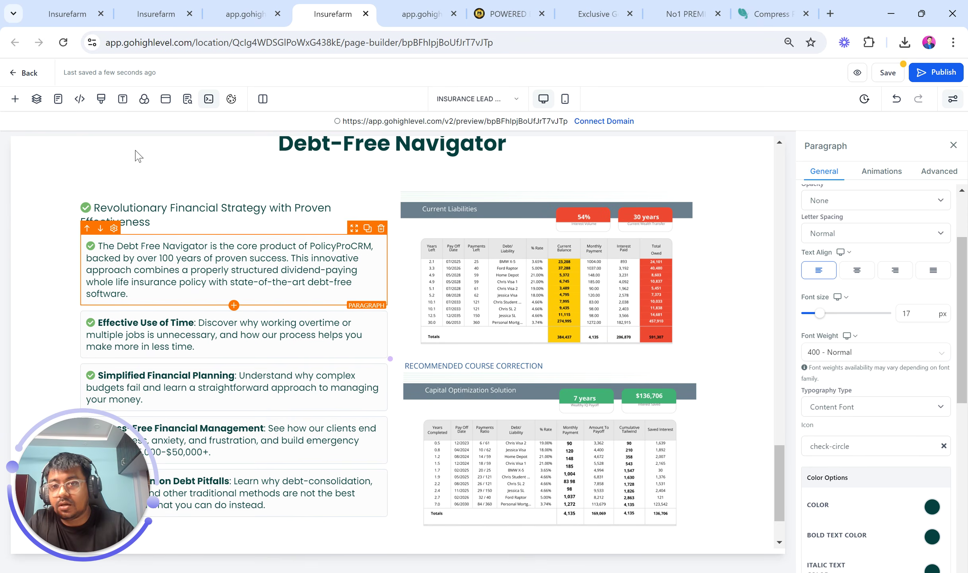
# Inspect the font details of the Debt Free Navigator description paragraph on the reference page
pyautogui.click(244, 14)
pyautogui.rightClick(290, 275)
pyautogui.click(344, 419)
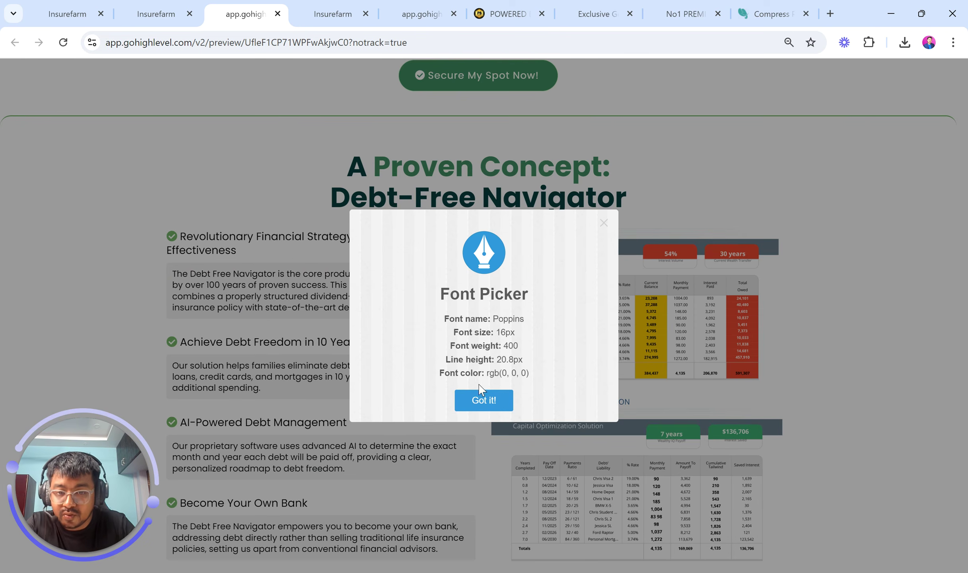
pyautogui.click(484, 400)
pyautogui.tripleClick(256, 250)
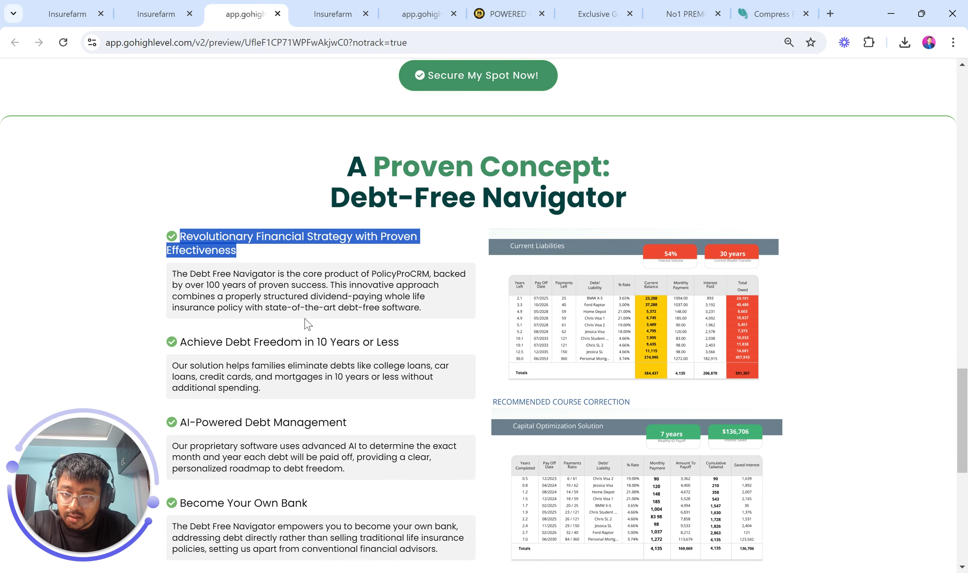
pyautogui.click(279, 297)
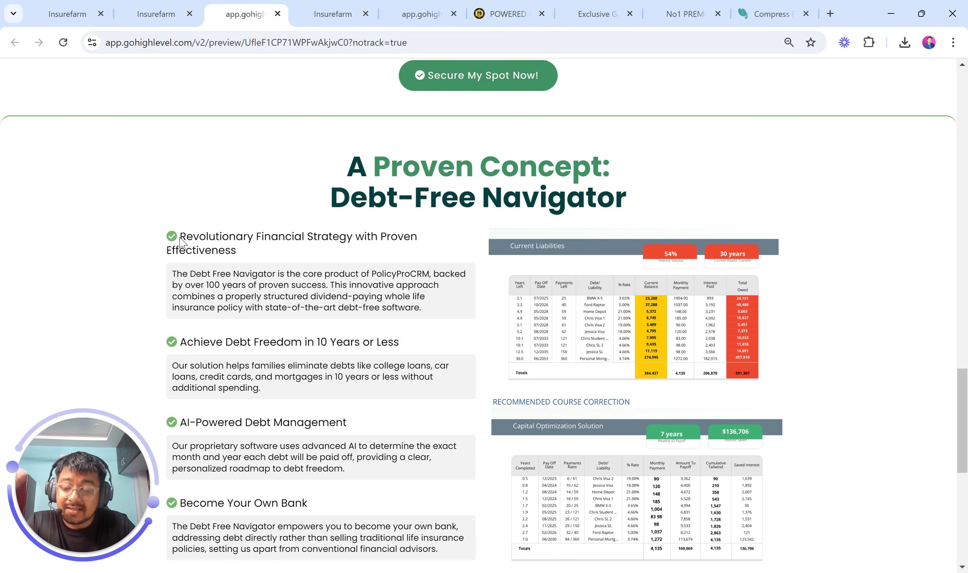
pyautogui.moveTo(180, 238); pyautogui.dragTo(259, 251)
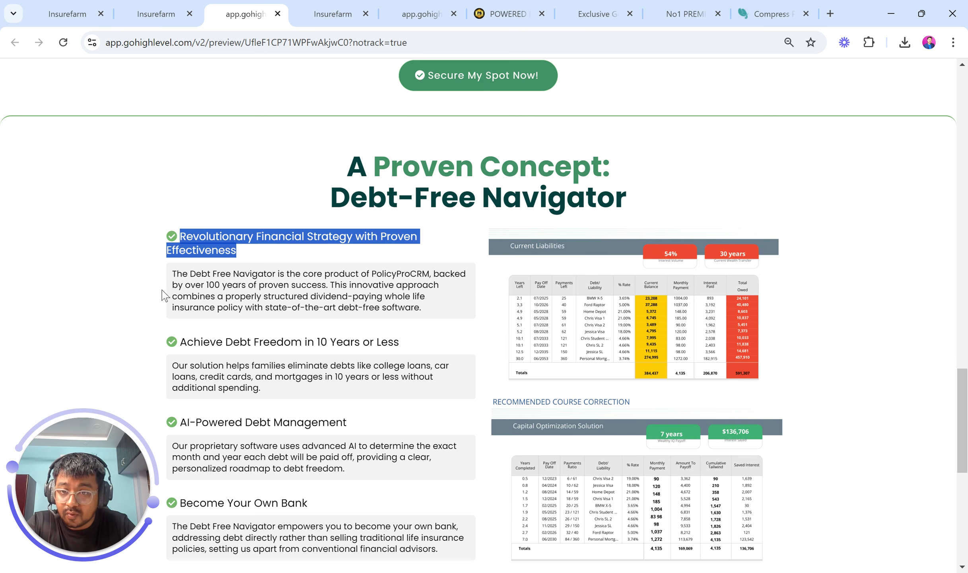
pyautogui.moveTo(162, 290); pyautogui.dragTo(310, 307)
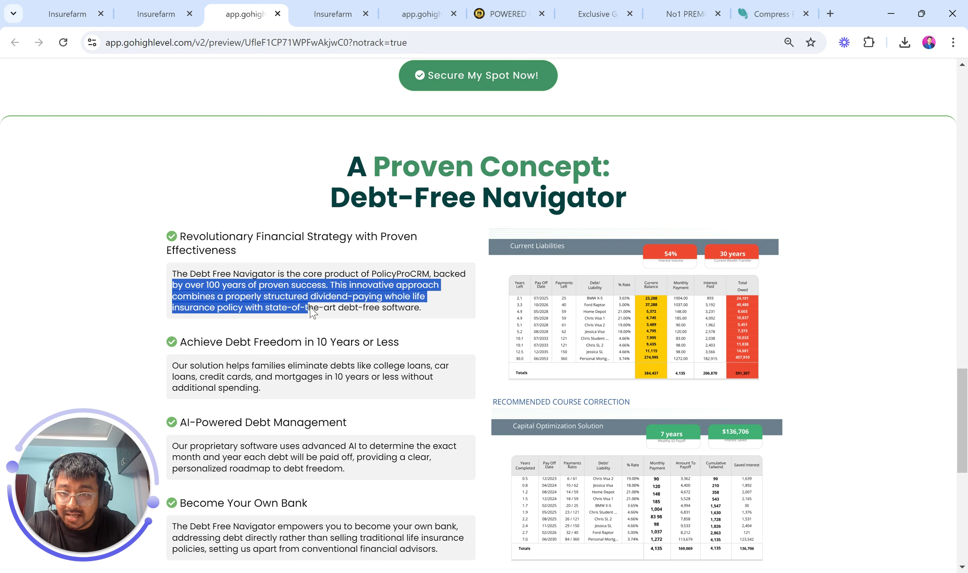
pyautogui.click(277, 291)
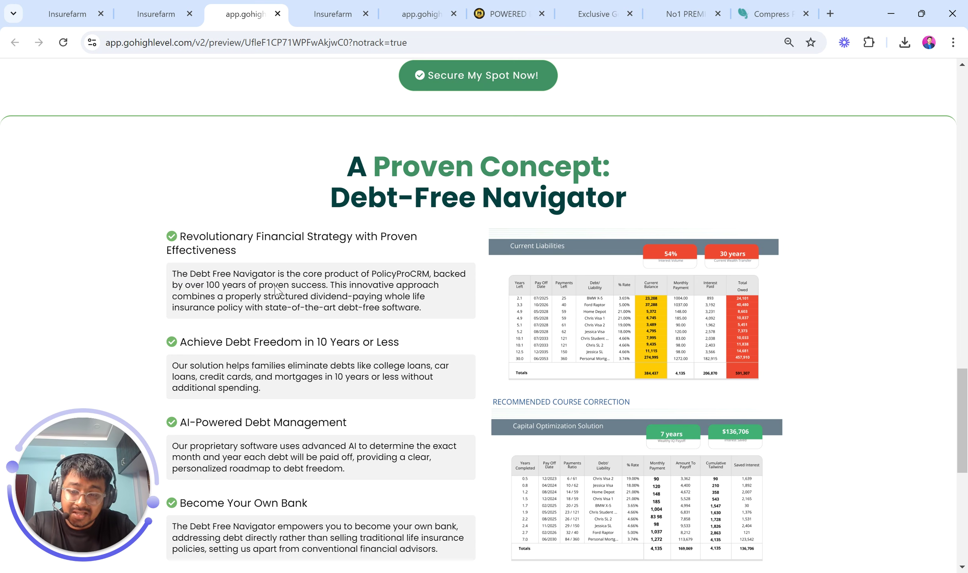
pyautogui.moveTo(252, 251); pyautogui.dragTo(170, 241)
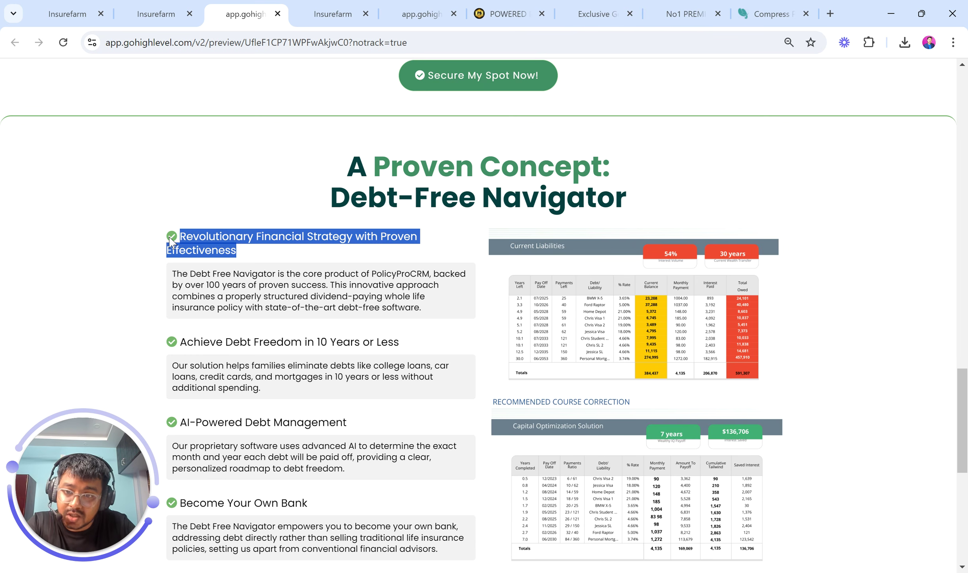
pyautogui.click(128, 267)
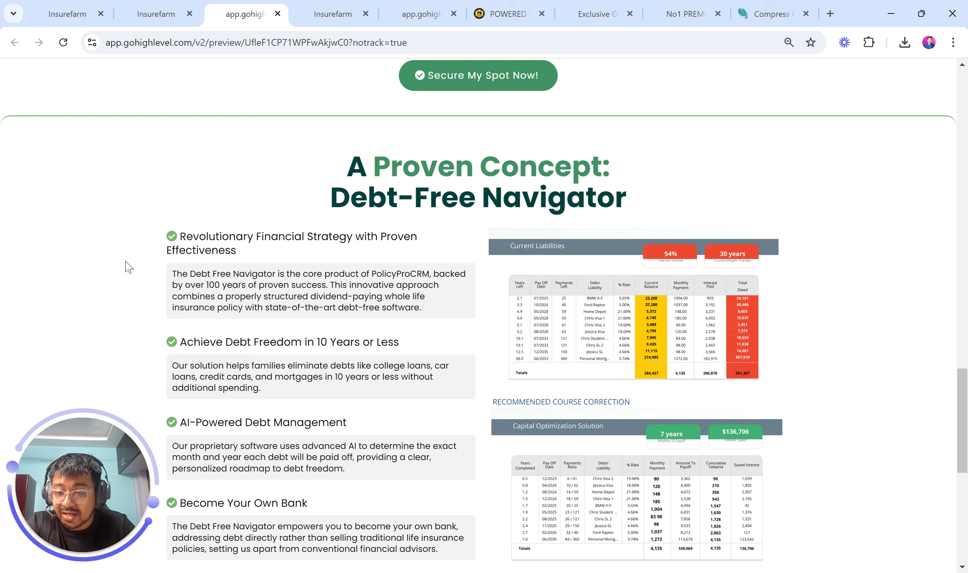
# Set the landing page's Debt Free Navigator description to a 16 px font size and remove its check-circle icon
pyautogui.click(333, 14)
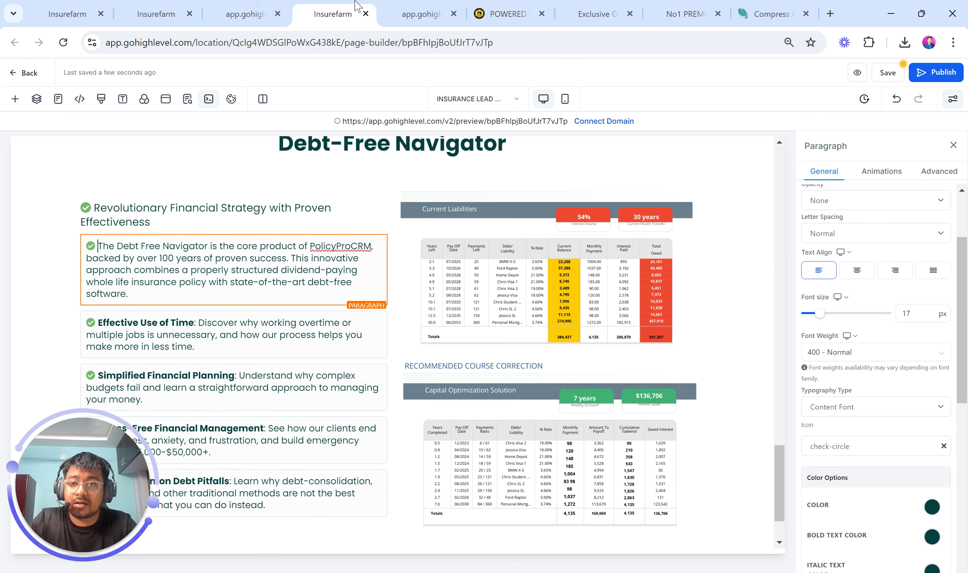
pyautogui.click(299, 279)
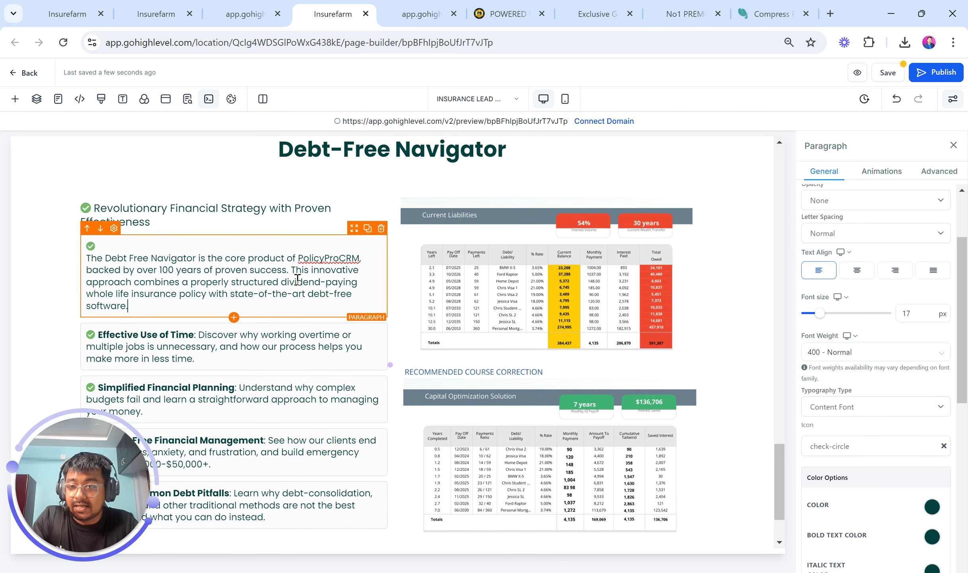
pyautogui.click(88, 259)
pyautogui.press('BackSpace')
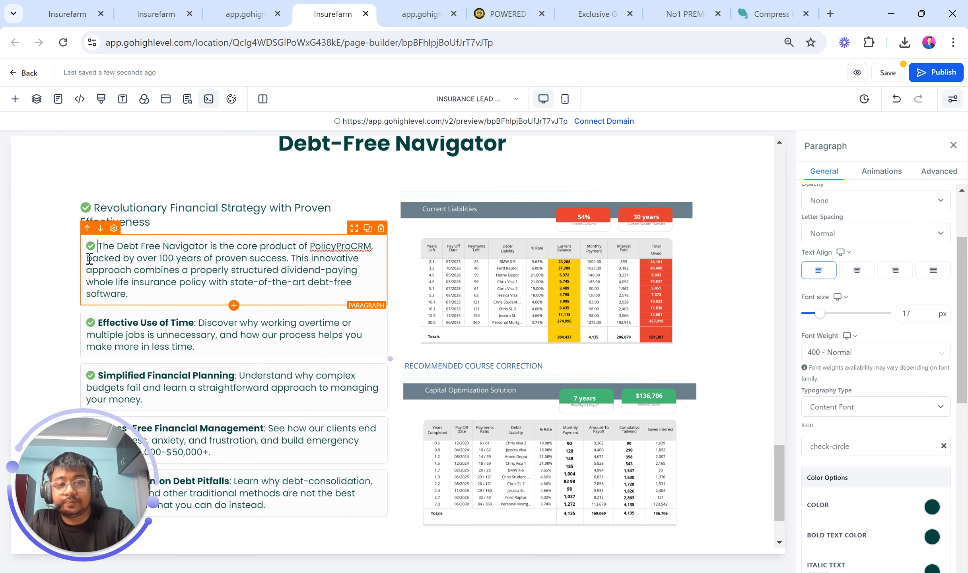
pyautogui.write('16')
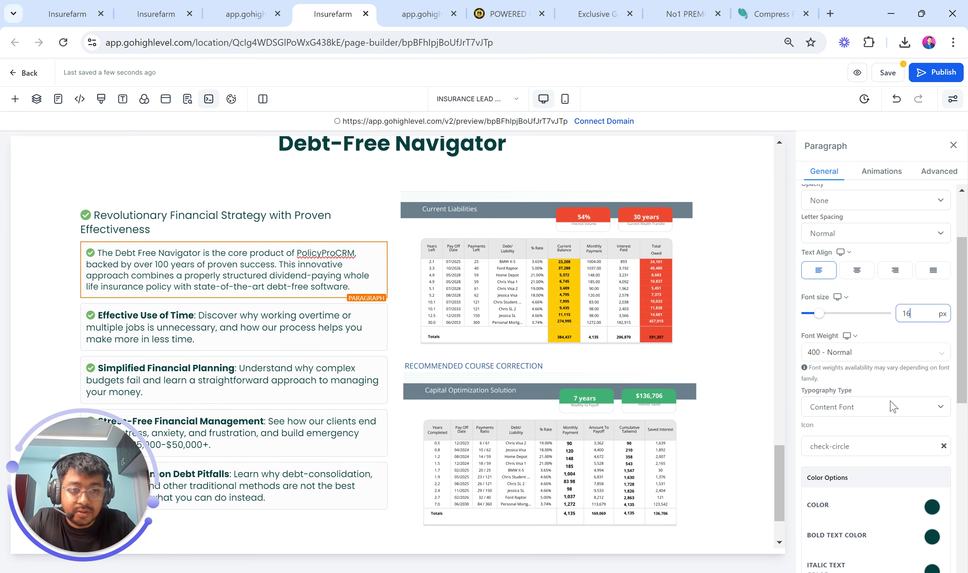
pyautogui.scroll(-1, 883, 363)
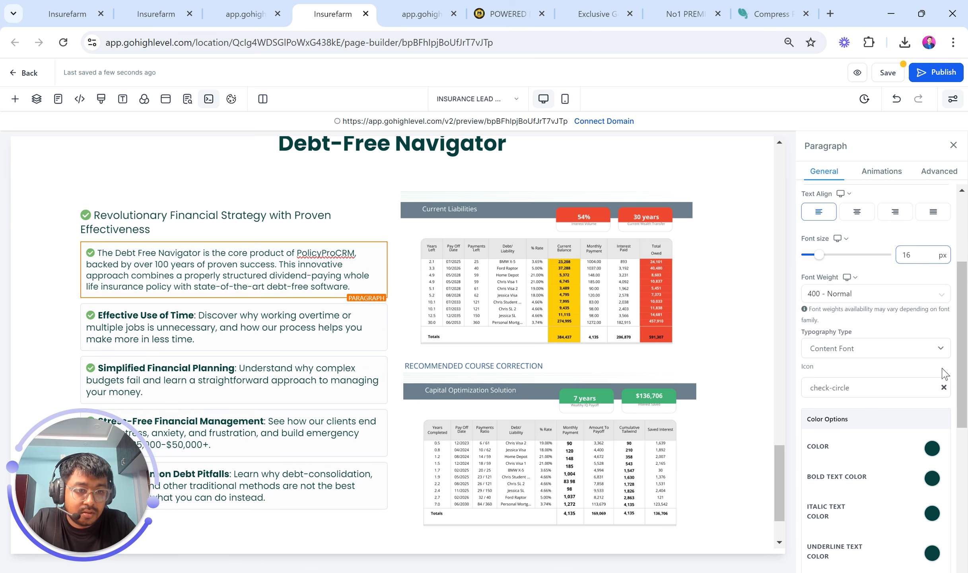
pyautogui.click(946, 388)
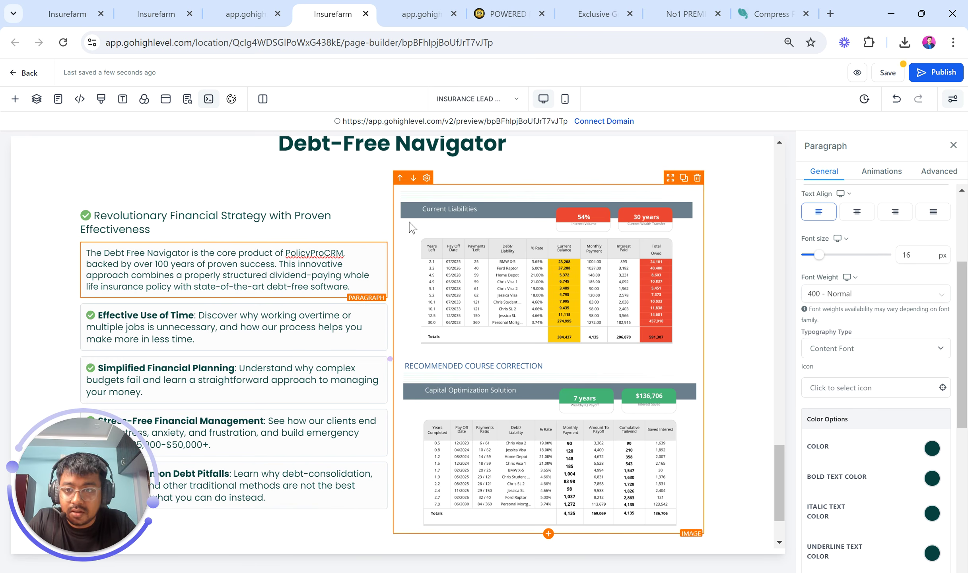
# Sample the description box's grey background on the reference page with ColorPick Eyedropper, and return to the landing page builder
pyautogui.click(278, 3)
pyautogui.click(869, 42)
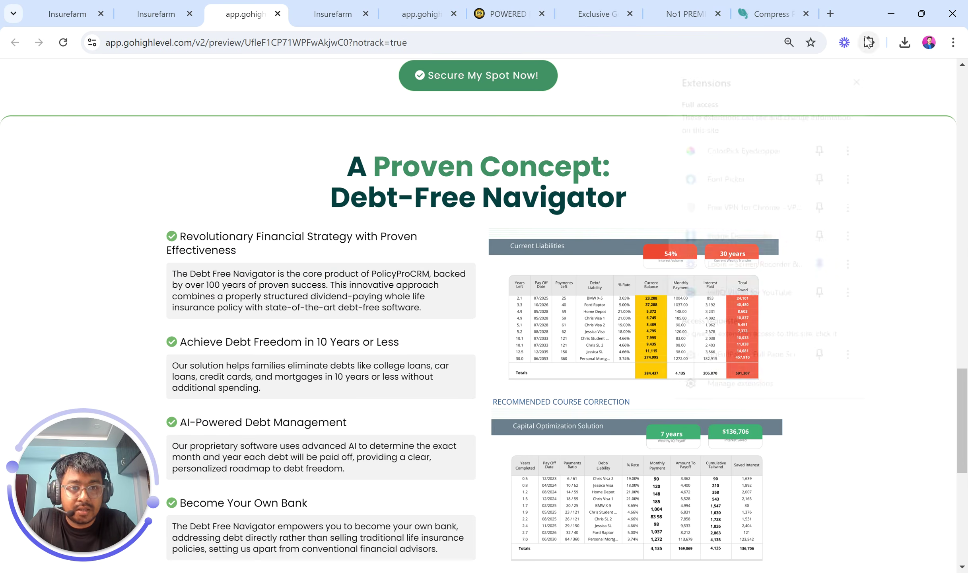
pyautogui.click(746, 144)
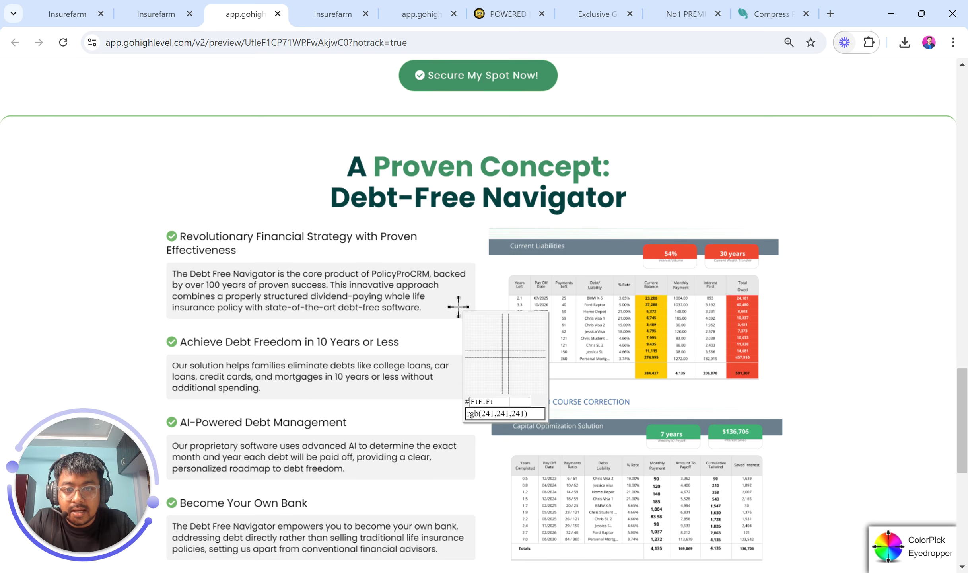
pyautogui.click(458, 307)
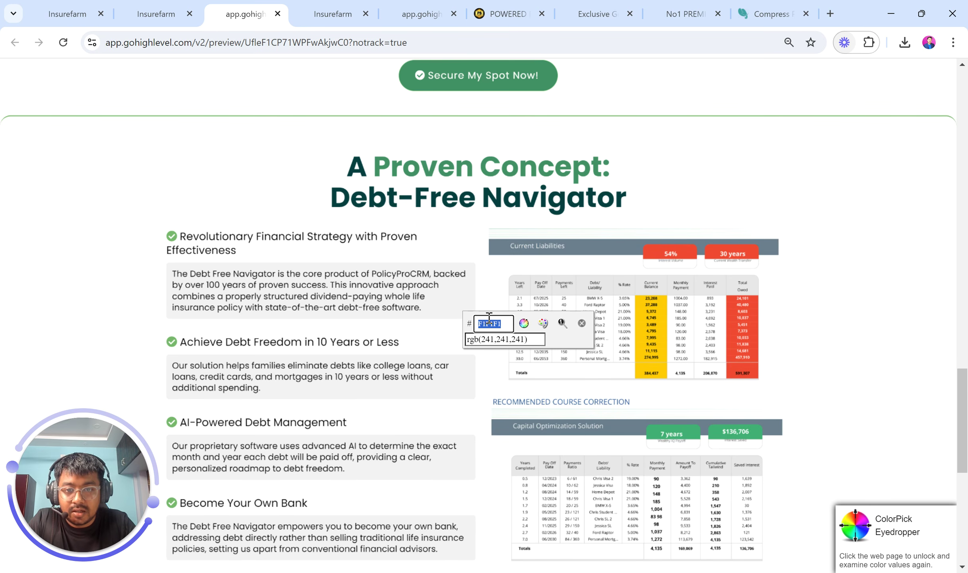
pyautogui.click(581, 324)
pyautogui.click(333, 14)
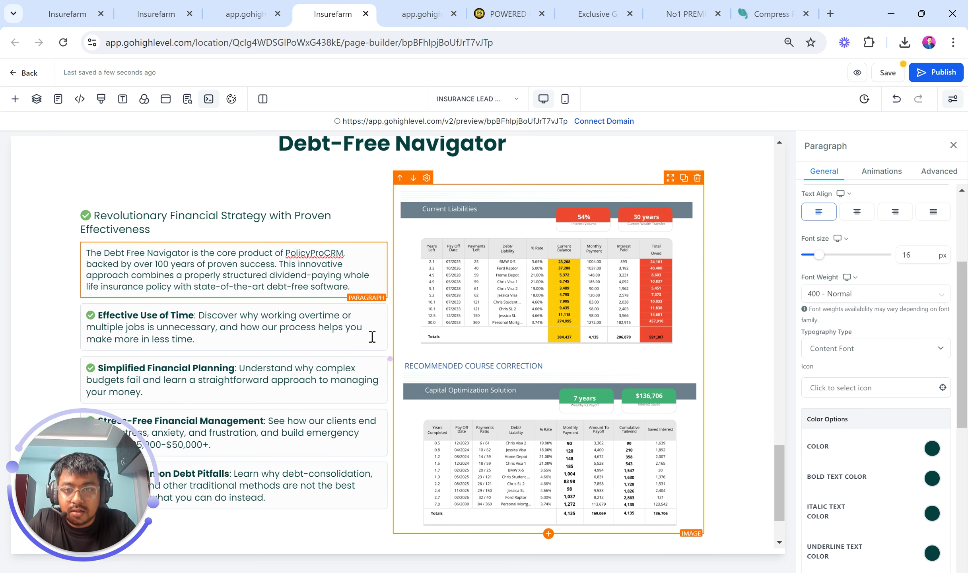
# Add the sampled grey as a custom colour and apply it as the Debt Free Navigator description's background
pyautogui.scroll(-4, 906, 483)
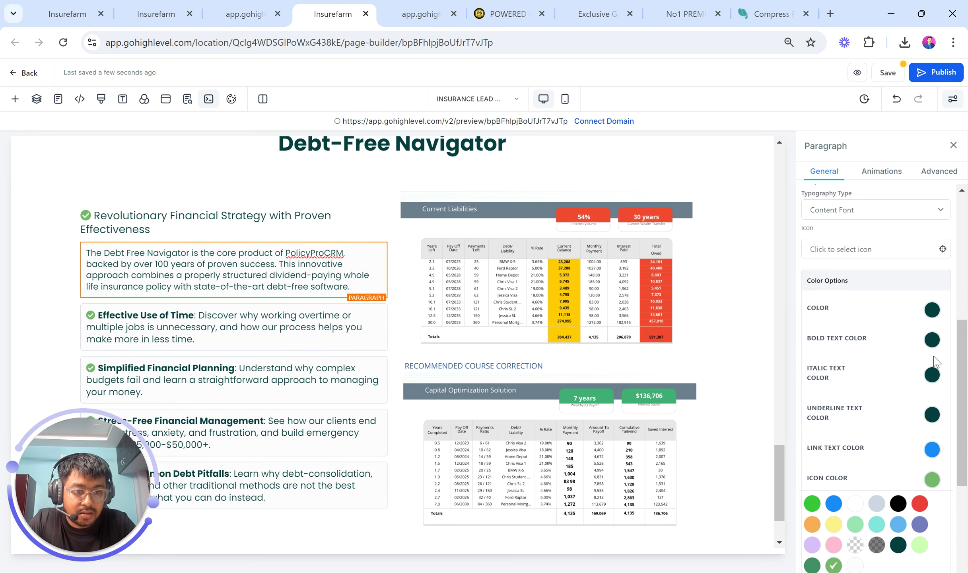
pyautogui.scroll(6, 934, 362)
pyautogui.click(937, 255)
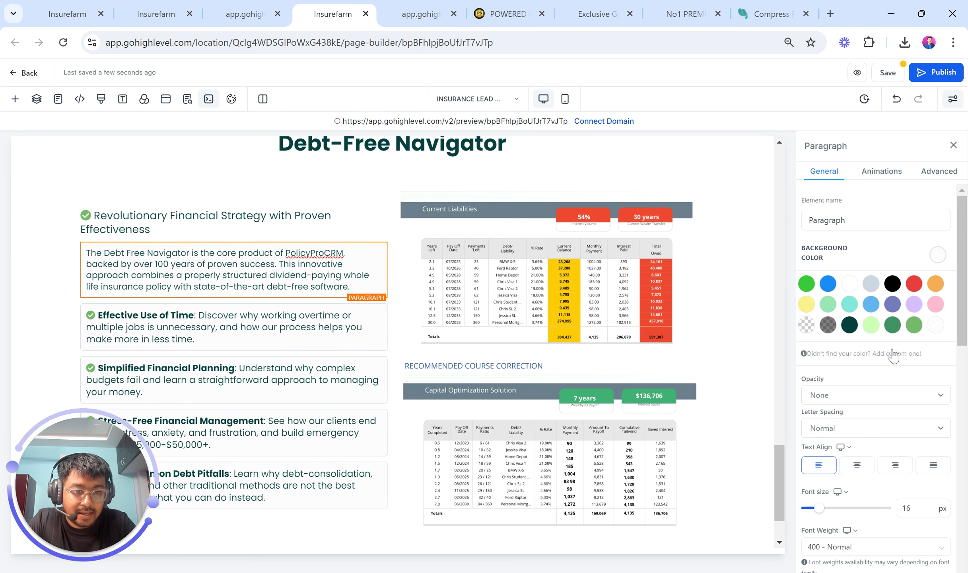
pyautogui.click(873, 350)
pyautogui.click(823, 397)
pyautogui.hotkey('ctrl', 'v')
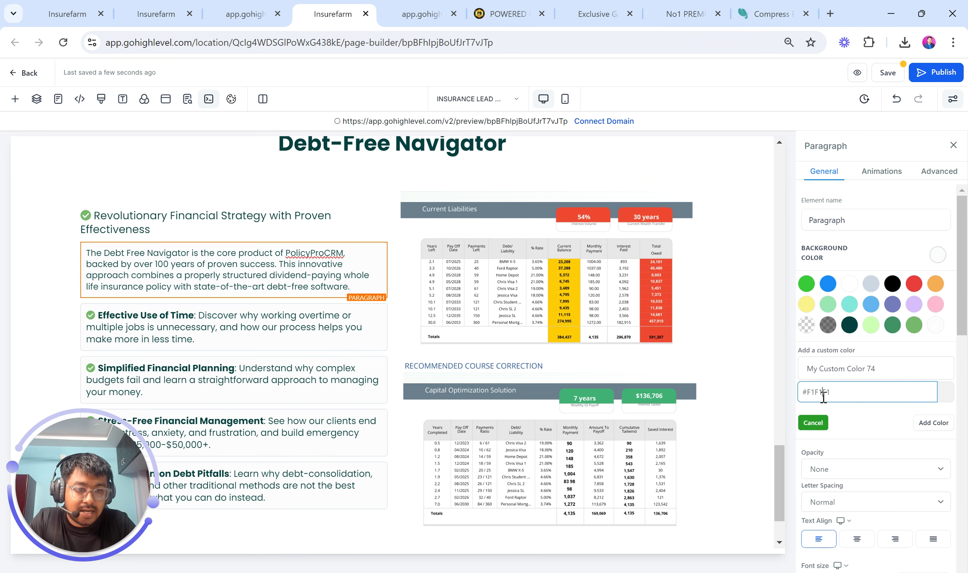
pyautogui.click(933, 425)
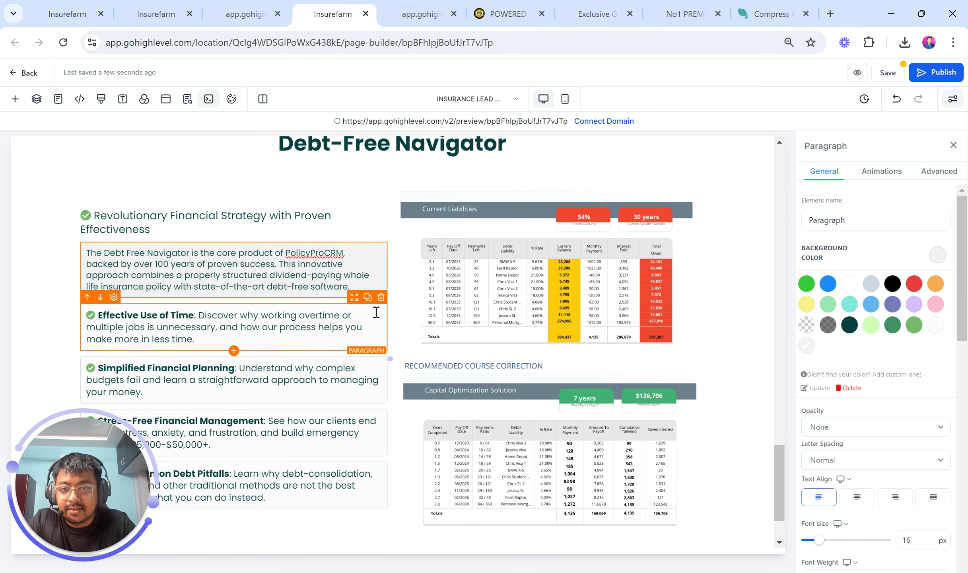
# Delete the four old bullet paragraphs below the description, from "Effective Use of Time" through "Avoid Common Debt Pitfalls"
pyautogui.click(381, 298)
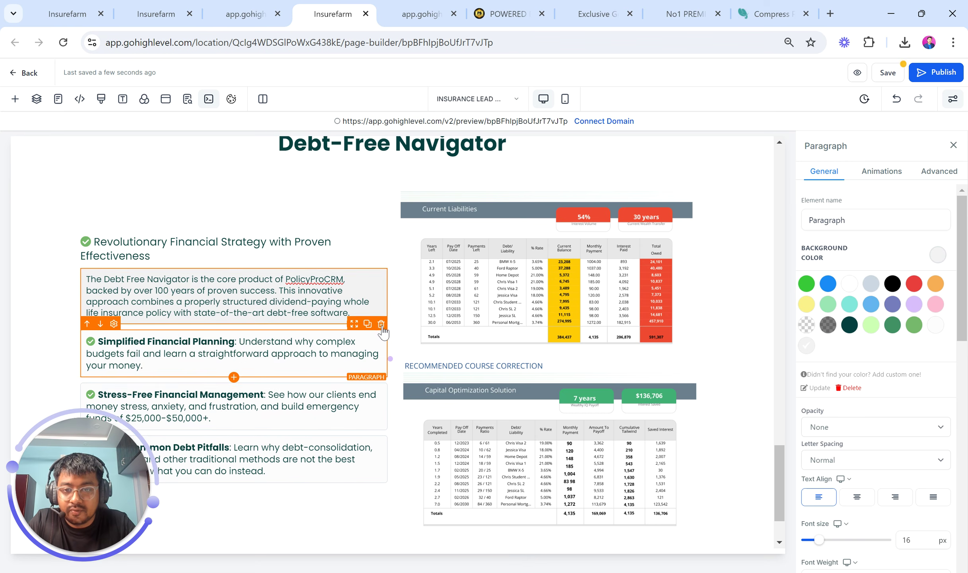
pyautogui.click(380, 324)
pyautogui.click(381, 350)
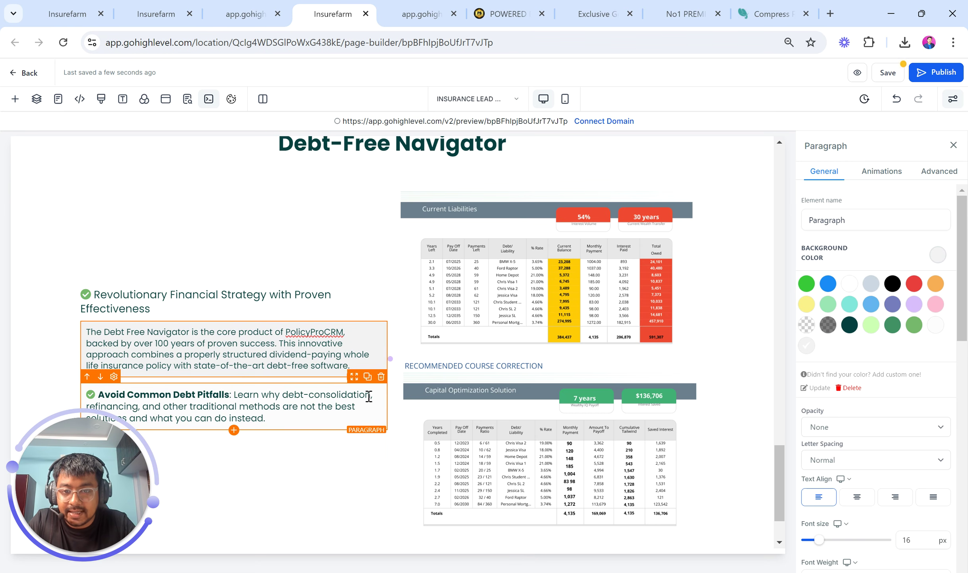
pyautogui.click(380, 377)
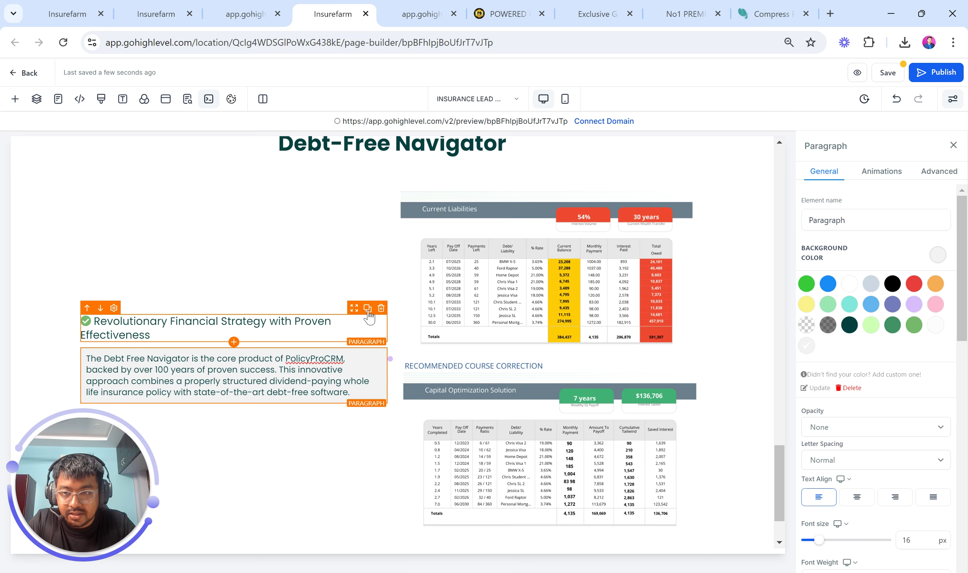
# Duplicate the Revolutionary Financial Strategy heading and its description to make four pairs, ordering the copies so each heading precedes a description
pyautogui.click(367, 310)
pyautogui.click(368, 356)
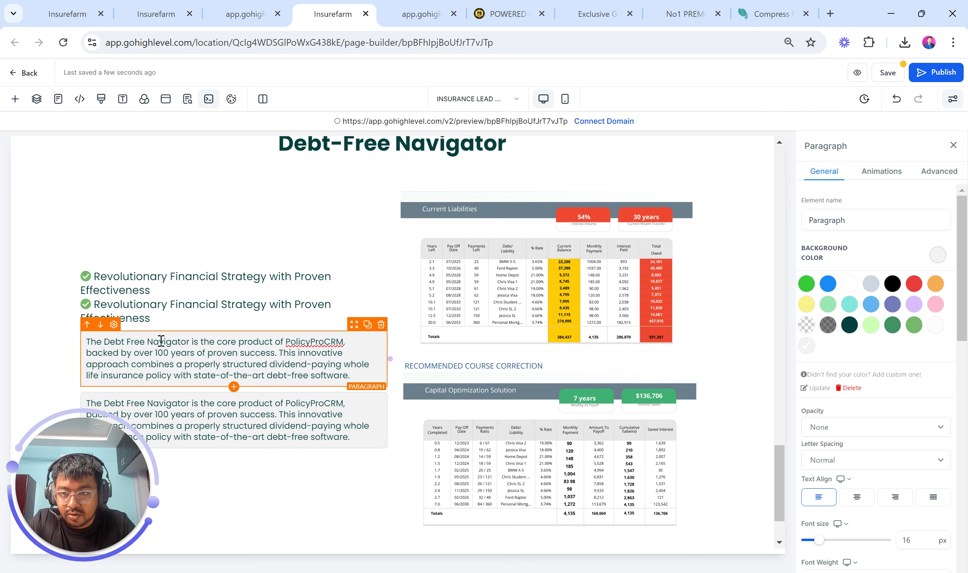
pyautogui.click(87, 325)
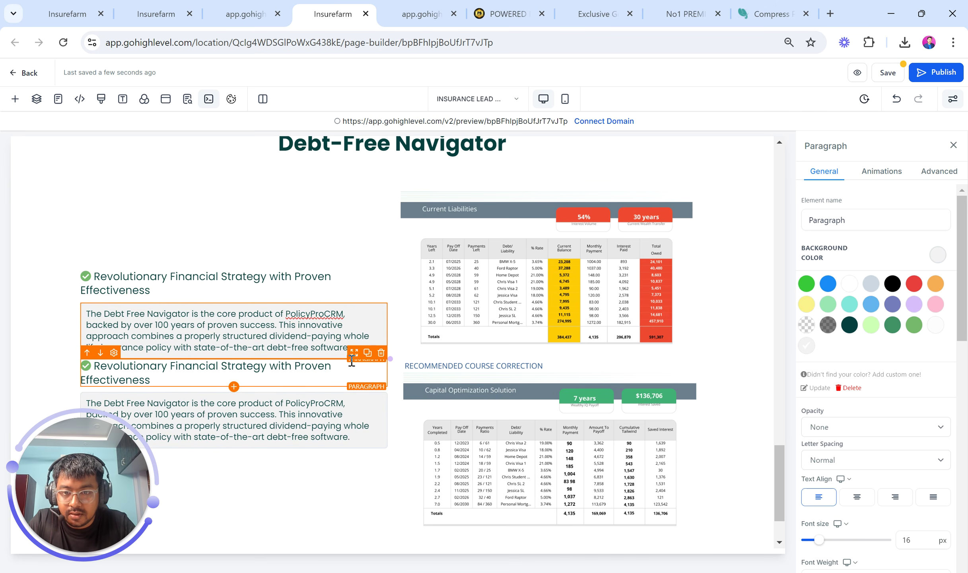
pyautogui.click(368, 352)
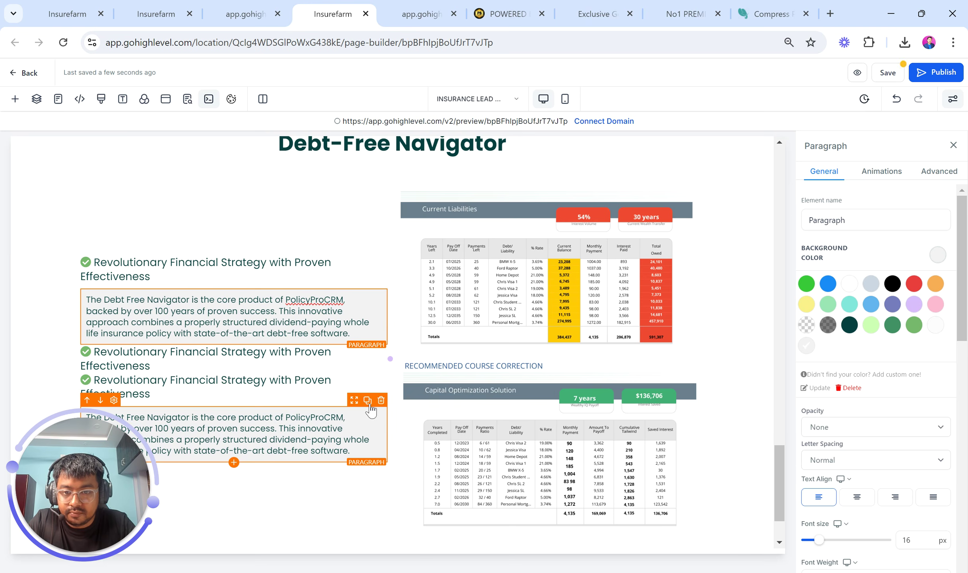
pyautogui.click(368, 401)
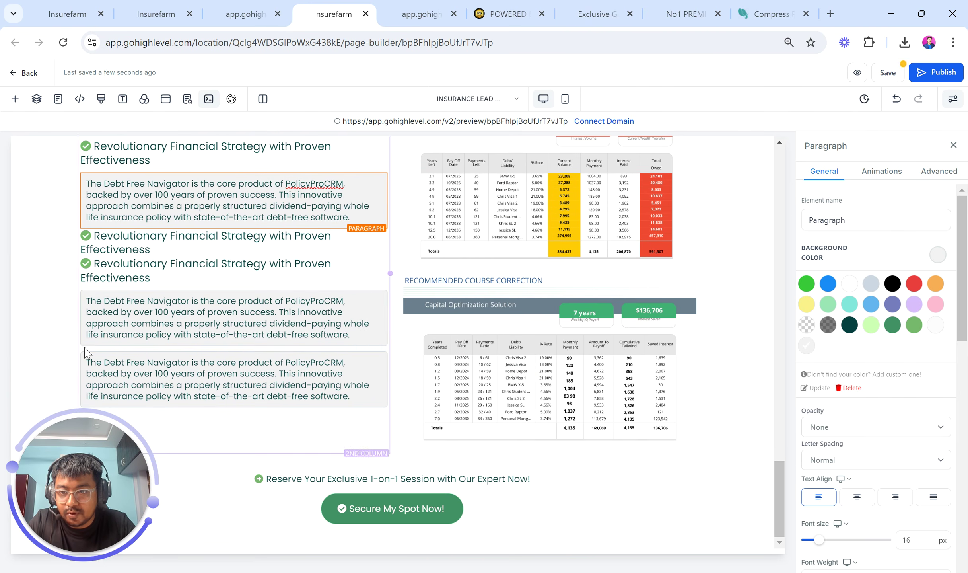
pyautogui.click(87, 284)
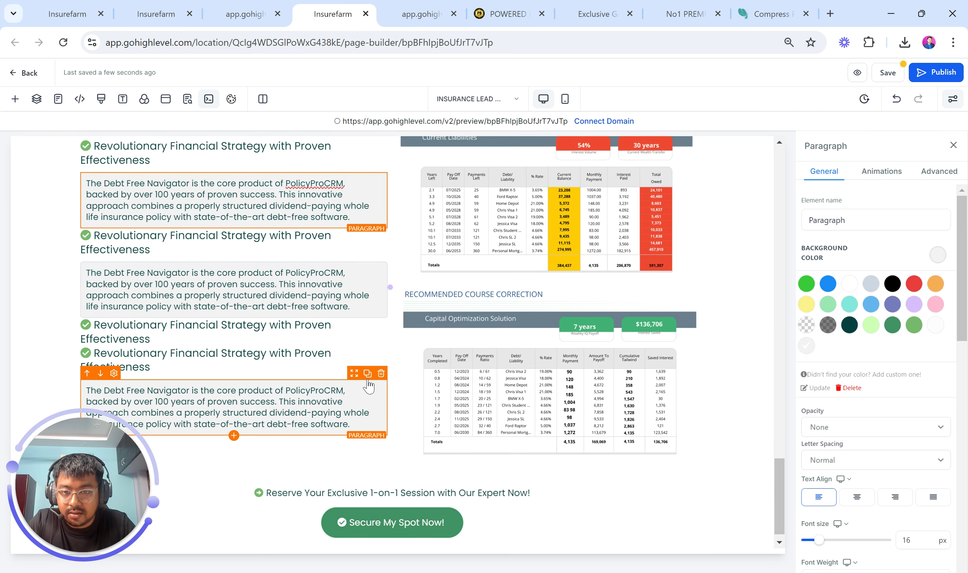
pyautogui.click(367, 374)
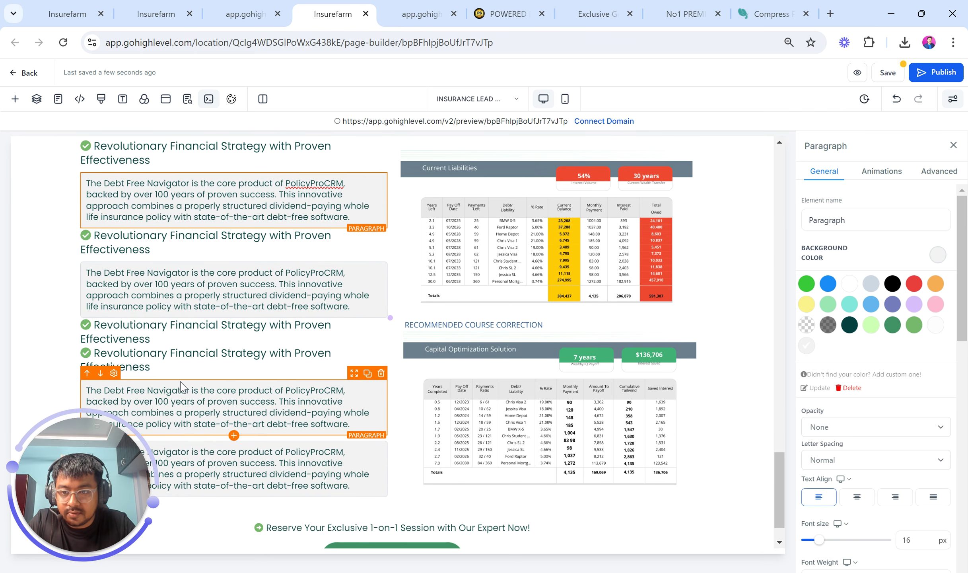
pyautogui.click(87, 377)
# Replace the second heading with "Achieve Debt Freedom in 10 Years or Less" from the reference page, removing the blank line and bold formatting
pyautogui.scroll(5, 225, 388)
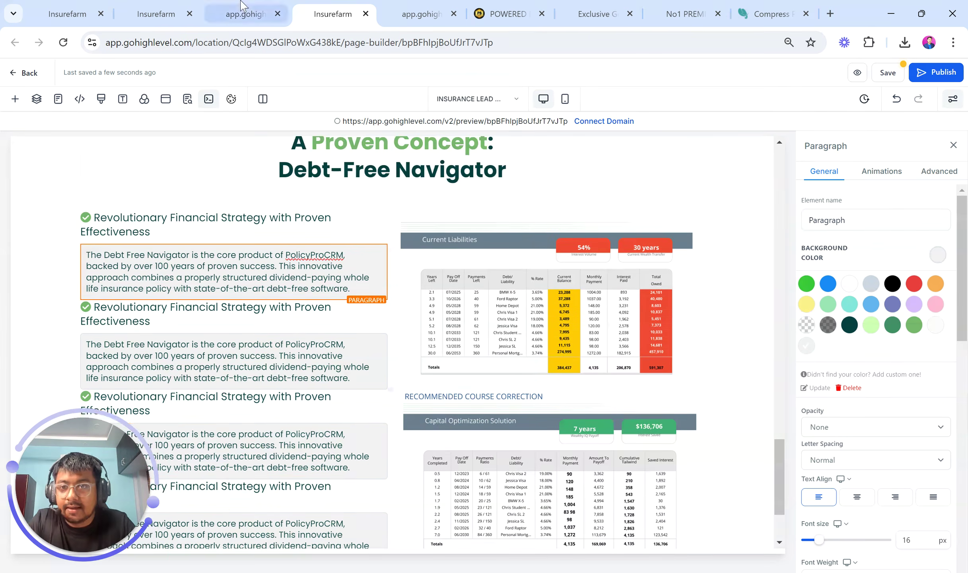
pyautogui.click(243, 13)
pyautogui.moveTo(181, 342); pyautogui.dragTo(425, 342)
pyautogui.hotkey('ctrl', 'c')
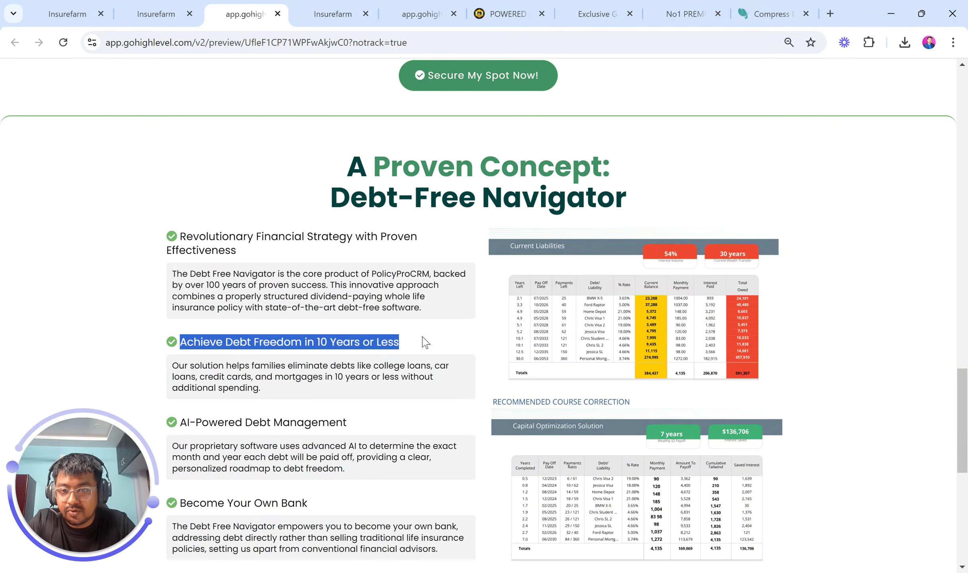
pyautogui.click(334, 13)
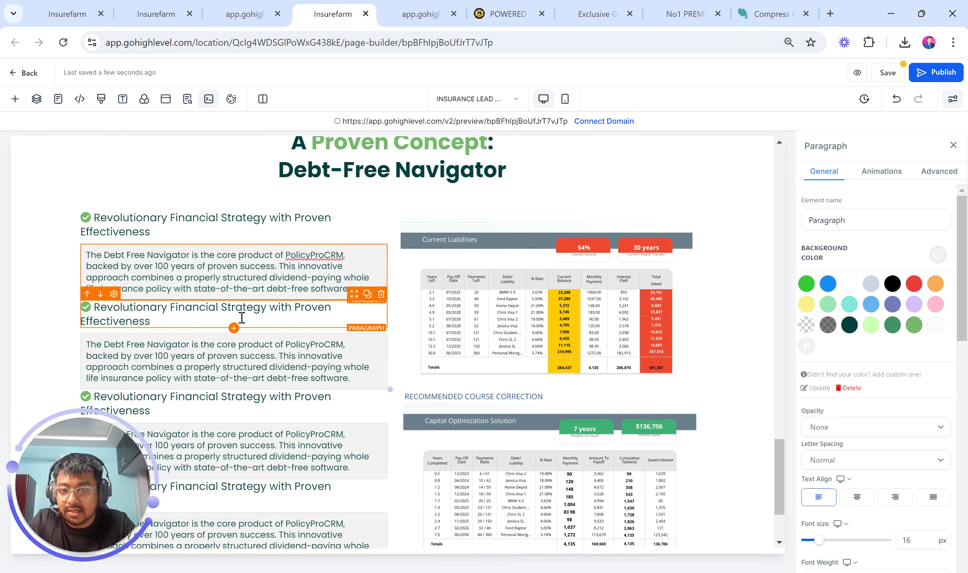
pyautogui.hotkey('ctrl', 'a')
pyautogui.hotkey('ctrl', 'v')
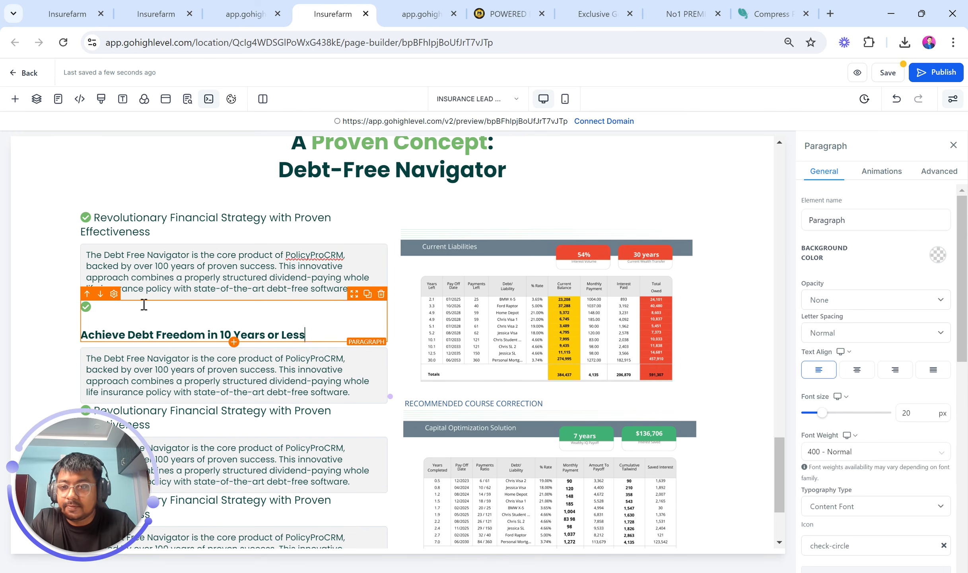
pyautogui.click(83, 337)
pyautogui.press('BackSpace')
pyautogui.hotkey('ctrl', 'a')
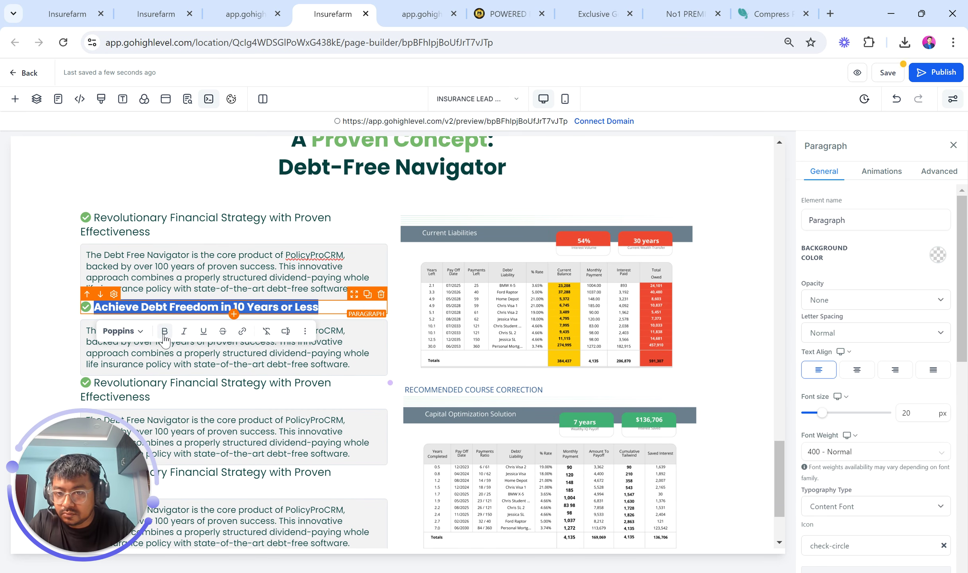
pyautogui.click(164, 333)
# Set the "Achieve Debt Freedom in 10 Years or Less" heading's top margin to 20 px
pyautogui.scroll(-8, 877, 453)
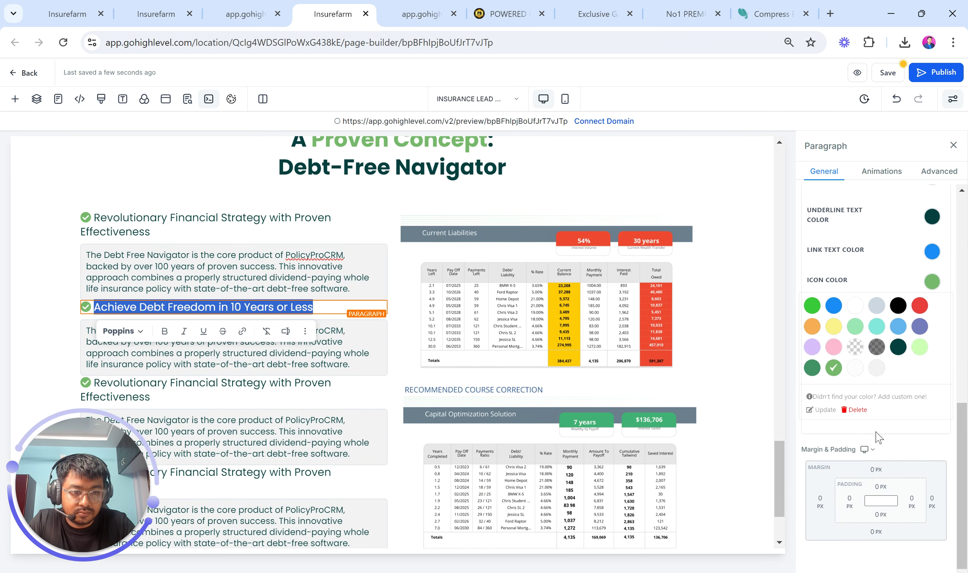
pyautogui.click(872, 470)
pyautogui.click(952, 519)
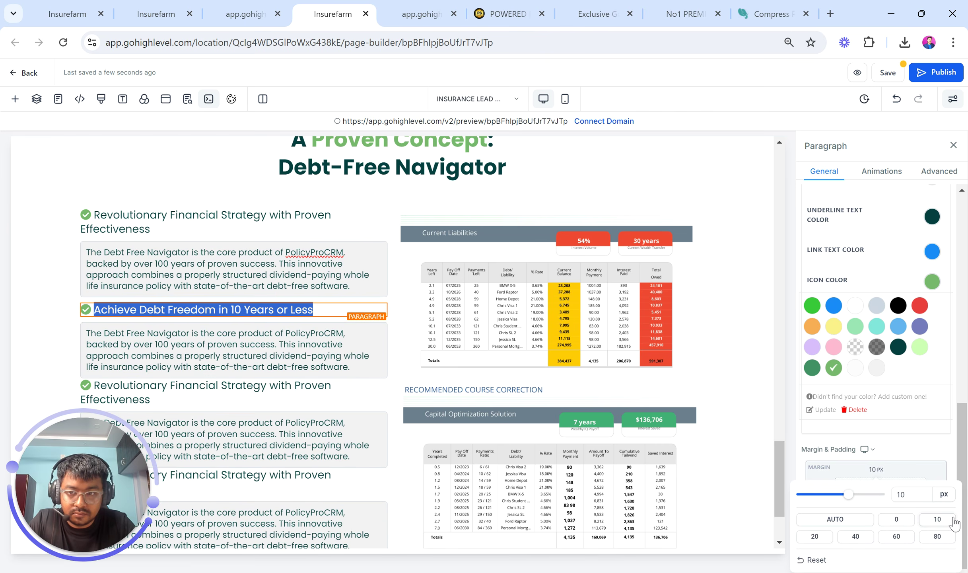
pyautogui.click(814, 536)
# Replace the second description with the reference page's "Our solution helps families eliminate debts" paragraph and remove the blank line above it
pyautogui.hotkey('ctrl', 'shift', 'Tab')
pyautogui.moveTo(170, 369); pyautogui.dragTo(270, 399)
pyautogui.click(335, 13)
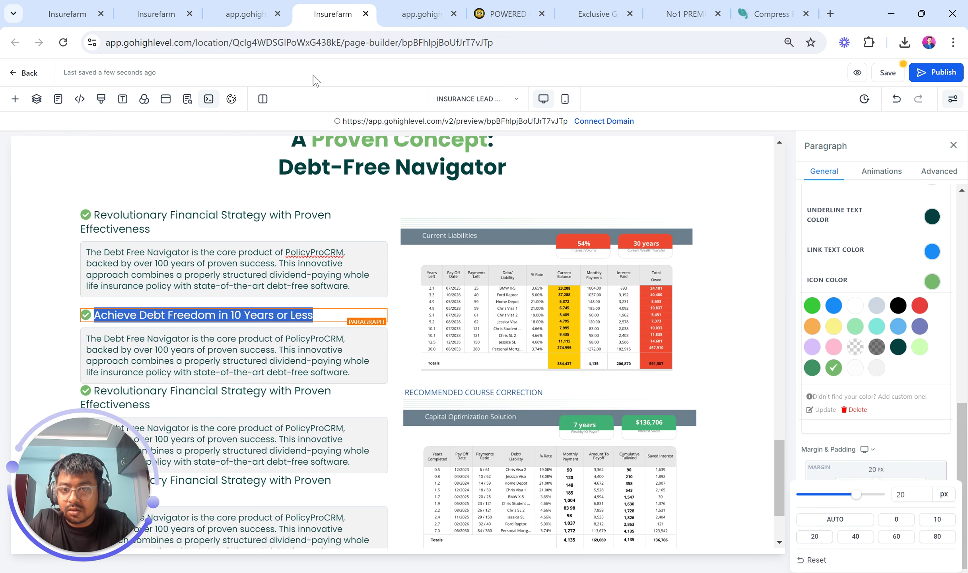
pyautogui.tripleClick(245, 352)
pyautogui.write('Our solution helps families eliminate debts like college loans, car loans, credit cards, and mortgages in 10 years or less without additional spending.')
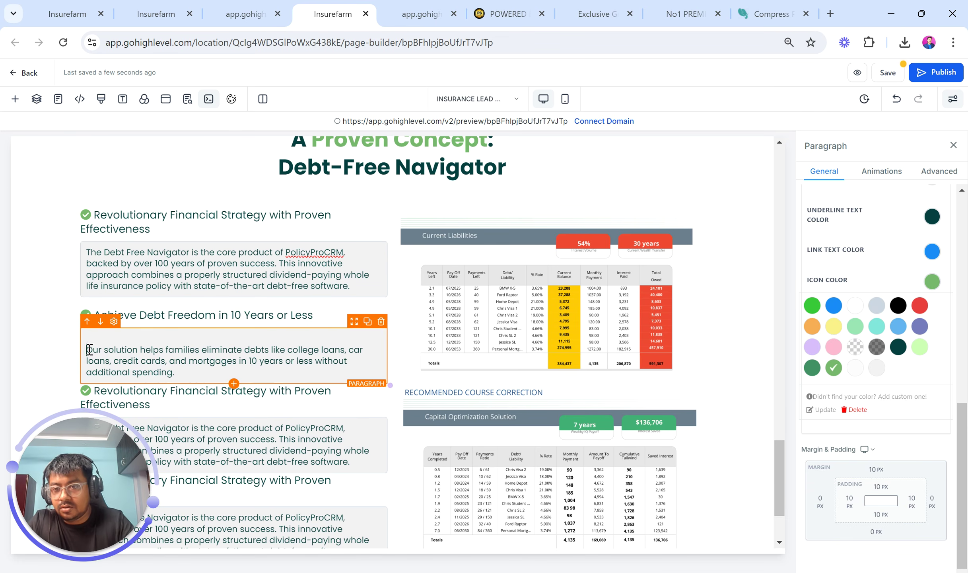
pyautogui.press('BackSpace')
# Set the third heading's top margin to 20 px
pyautogui.click(140, 381)
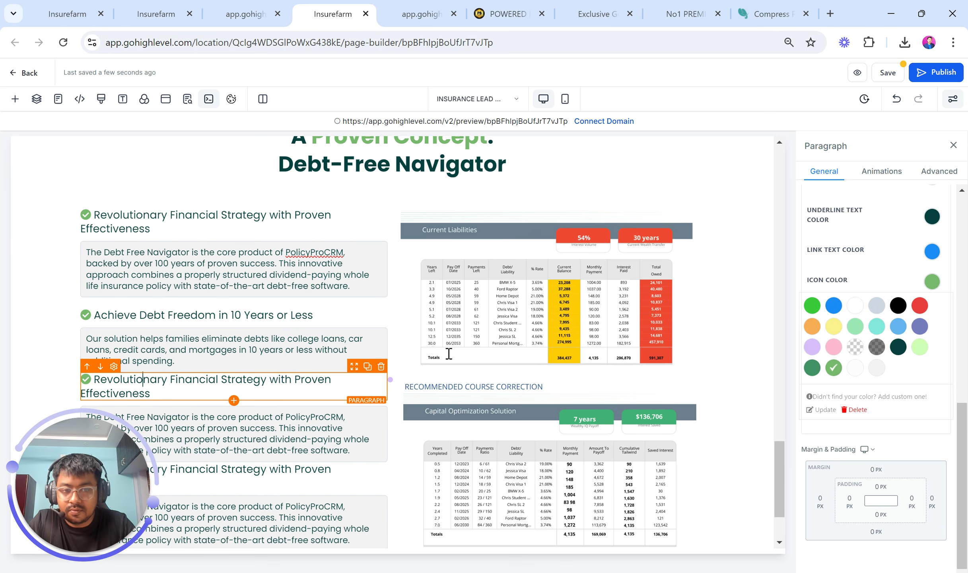
pyautogui.click(876, 472)
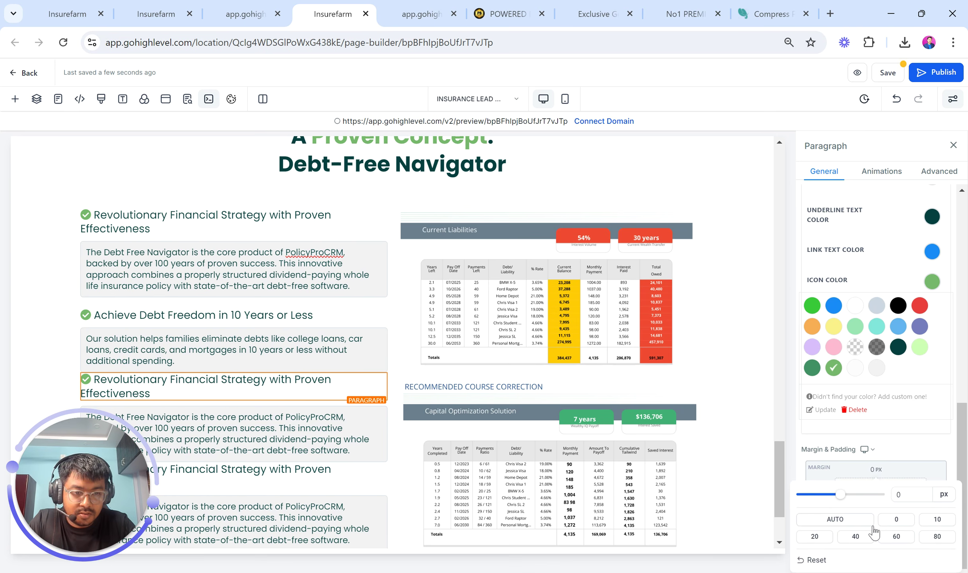
pyautogui.click(831, 536)
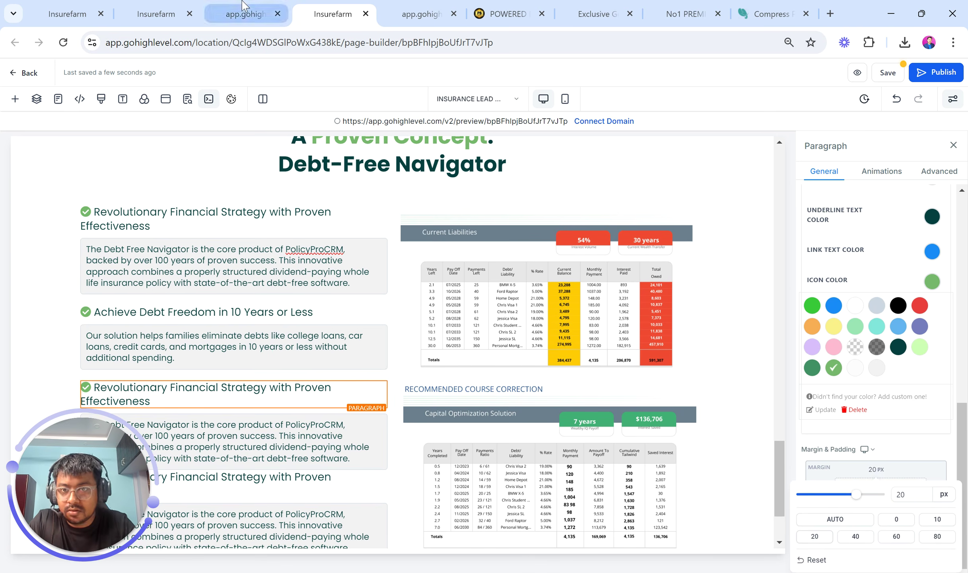
# Replace the third heading with "AI-Powered Debt Management" from the reference page, removing the blank line and bold formatting
pyautogui.click(246, 14)
pyautogui.scroll(-5, 221, 294)
pyautogui.moveTo(180, 217); pyautogui.dragTo(388, 202)
pyautogui.hotkey('ctrl', 'c')
pyautogui.click(332, 14)
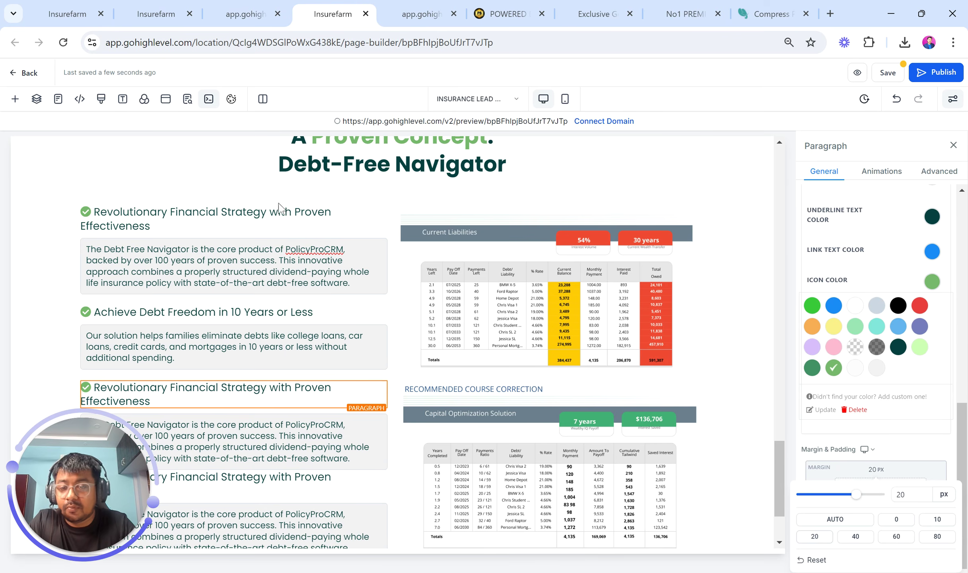
pyautogui.scroll(-2, 239, 340)
pyautogui.tripleClick(176, 307)
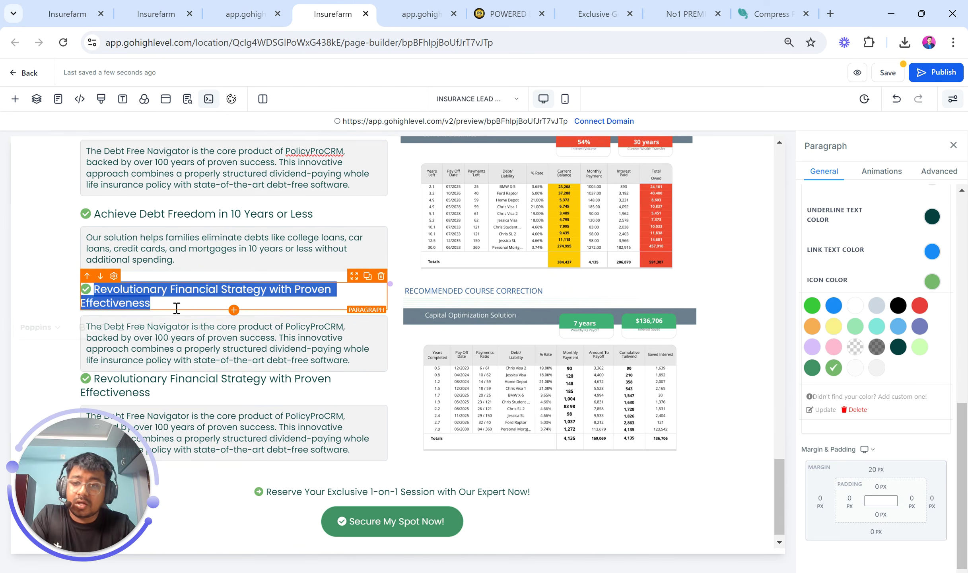
pyautogui.hotkey('ctrl', 'v')
pyautogui.click(81, 321)
pyautogui.press('BackSpace')
pyautogui.press('BackSpace')
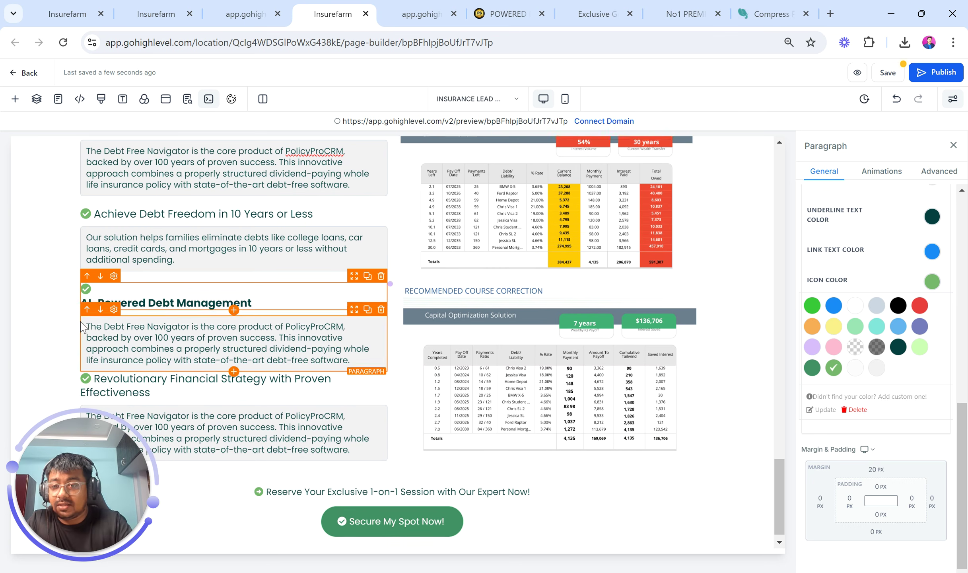
pyautogui.hotkey('shift', 'End')
pyautogui.click(138, 312)
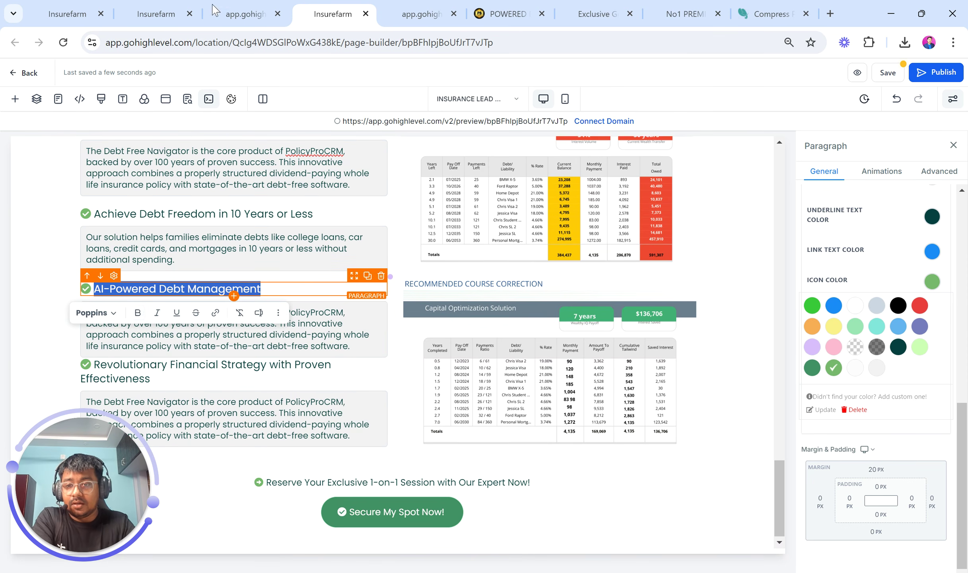
# Replace the third description with the reference page's "Our proprietary software uses advanced AI" paragraph and remove the blank line above it
pyautogui.hotkey('ctrl', 'shift', 'Tab')
pyautogui.moveTo(179, 243); pyautogui.dragTo(356, 264)
pyautogui.hotkey('ctrl', 'c')
pyautogui.click(336, 14)
pyautogui.click(318, 333)
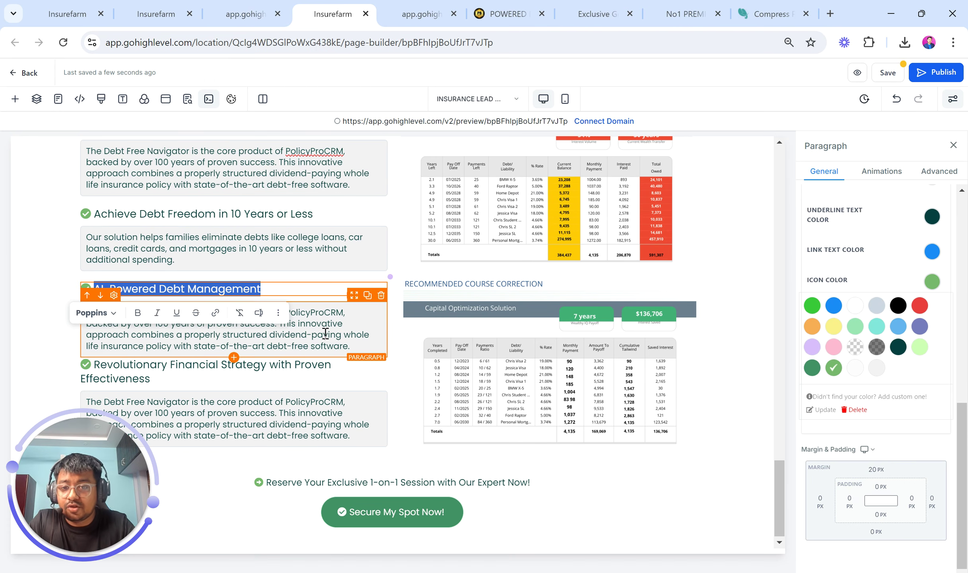
pyautogui.hotkey('ctrl', 'a')
pyautogui.hotkey('ctrl', 'v')
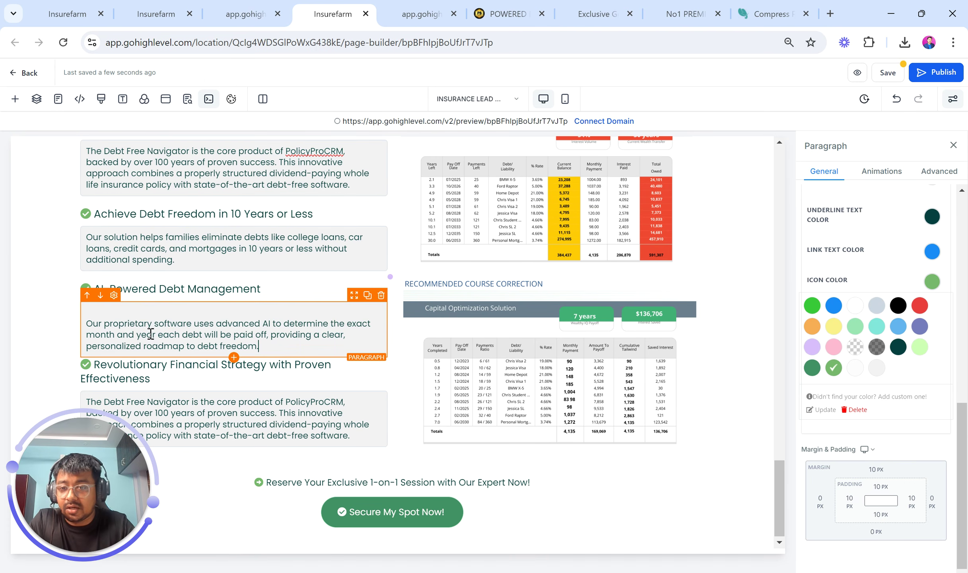
pyautogui.click(88, 324)
pyautogui.press('BackSpace')
# Copy the "Become Your Own Bank" heading from the reference page and set the fourth heading's top margin to 20 px
pyautogui.click(218, 11)
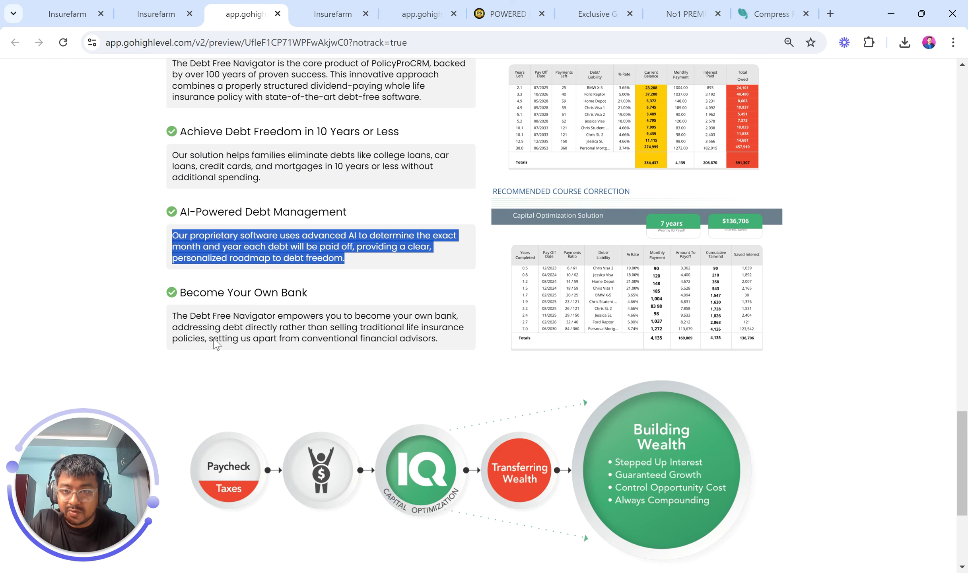
pyautogui.moveTo(178, 295); pyautogui.dragTo(329, 299)
pyautogui.hotkey('ctrl', 'c')
pyautogui.click(342, 12)
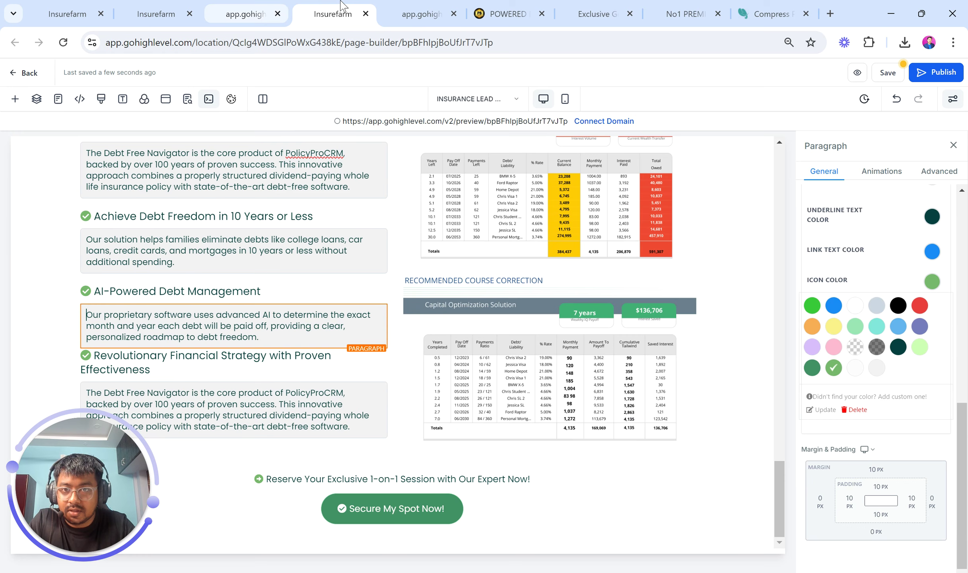
pyautogui.click(875, 471)
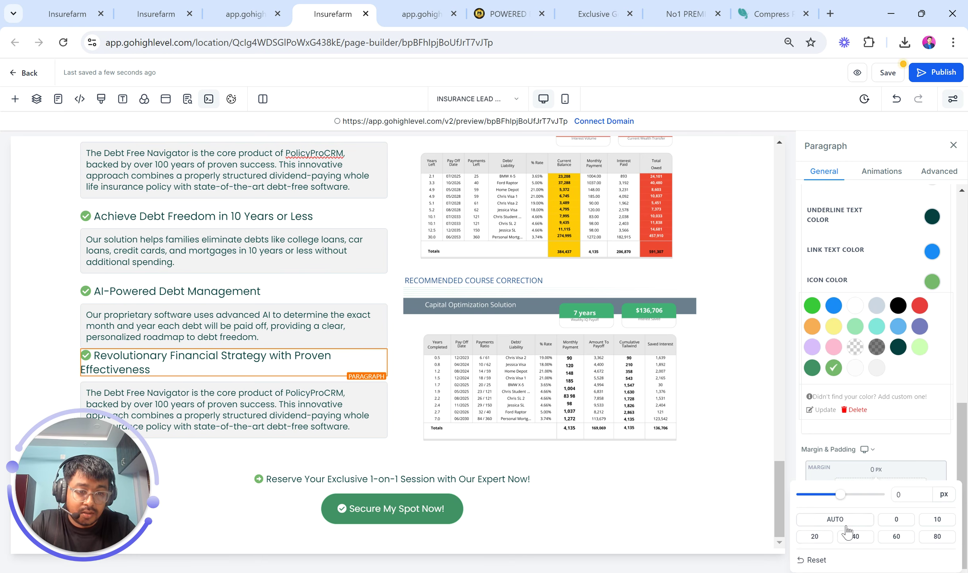
pyautogui.click(815, 535)
# Replace the fourth heading with the copied "Become Your Own Bank" text, removing the blank line and bold formatting
pyautogui.tripleClick(291, 381)
pyautogui.hotkey('ctrl', 'v')
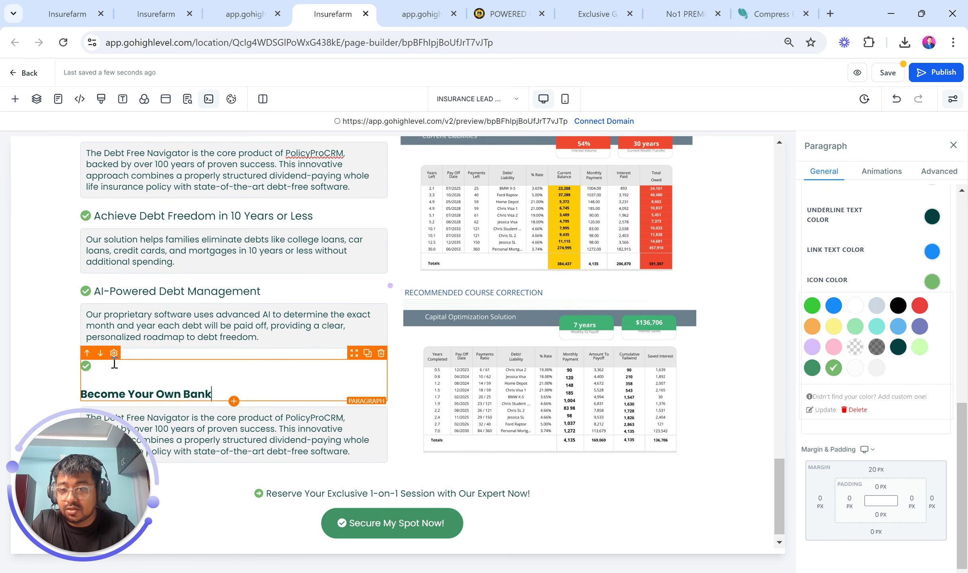
pyautogui.press('BackSpace')
pyautogui.press('BackSpace')
pyautogui.hotkey('ctrl', 'a')
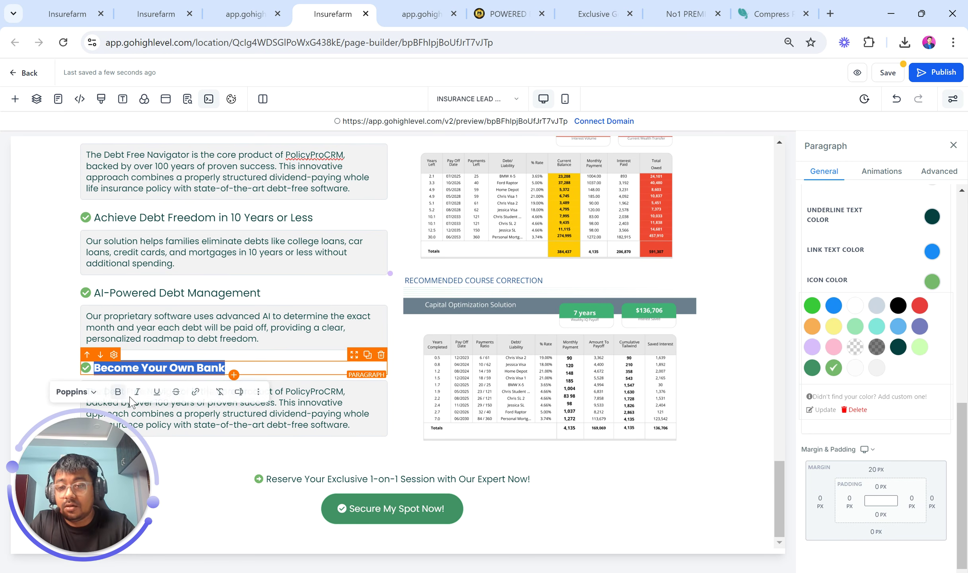
pyautogui.click(118, 393)
# Replace the fourth description with the reference page's "The Debt Free Navigator empowers you to become your own bank" paragraph
pyautogui.click(266, 6)
pyautogui.moveTo(453, 341); pyautogui.dragTo(175, 319)
pyautogui.hotkey('ctrl', 'c')
pyautogui.click(312, 6)
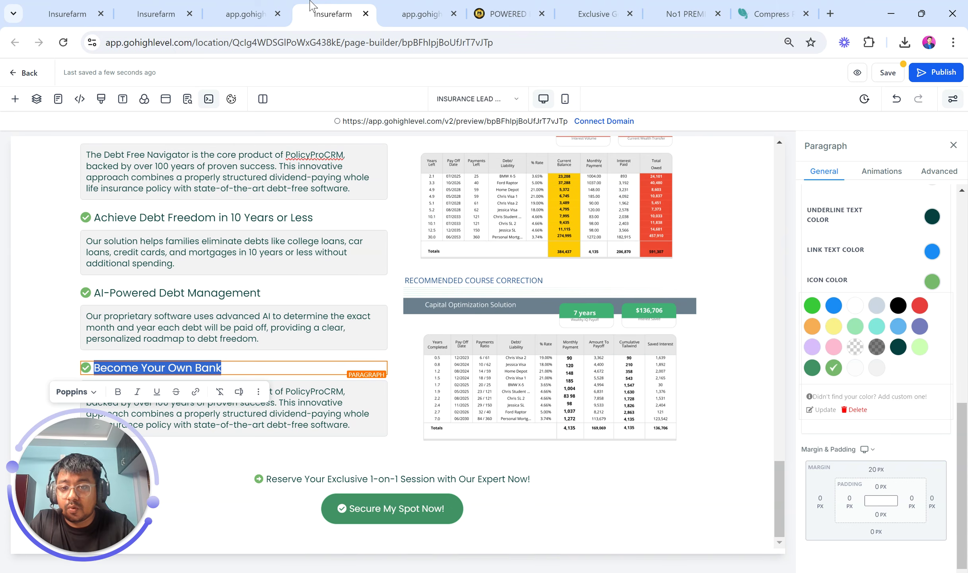
pyautogui.click(308, 419)
pyautogui.hotkey('ctrl', 'a')
pyautogui.hotkey('ctrl', 'v')
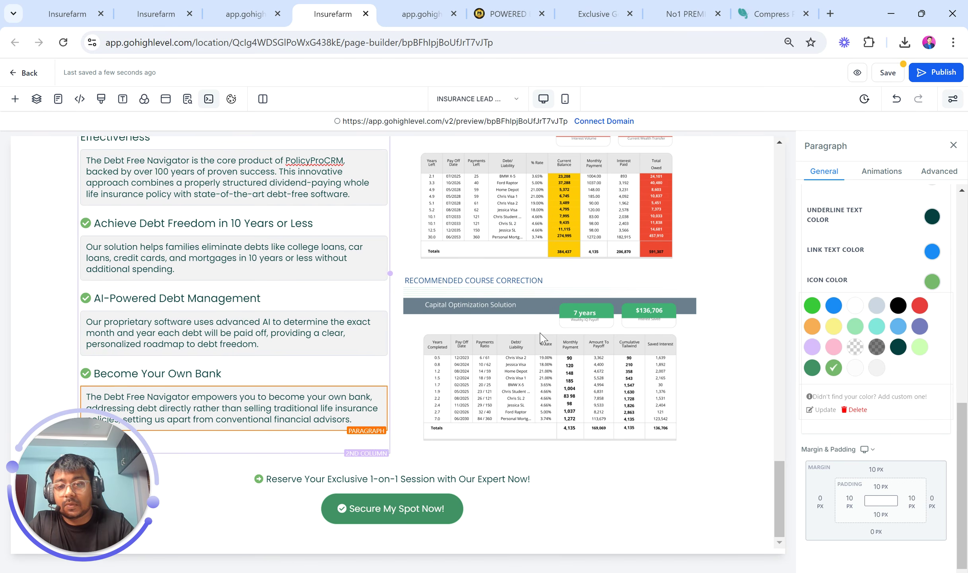
# Set the top padding of the "A Proven Concept: Debt-Free Navigator" section to 40 px
pyautogui.click(544, 335)
pyautogui.scroll(5, 544, 335)
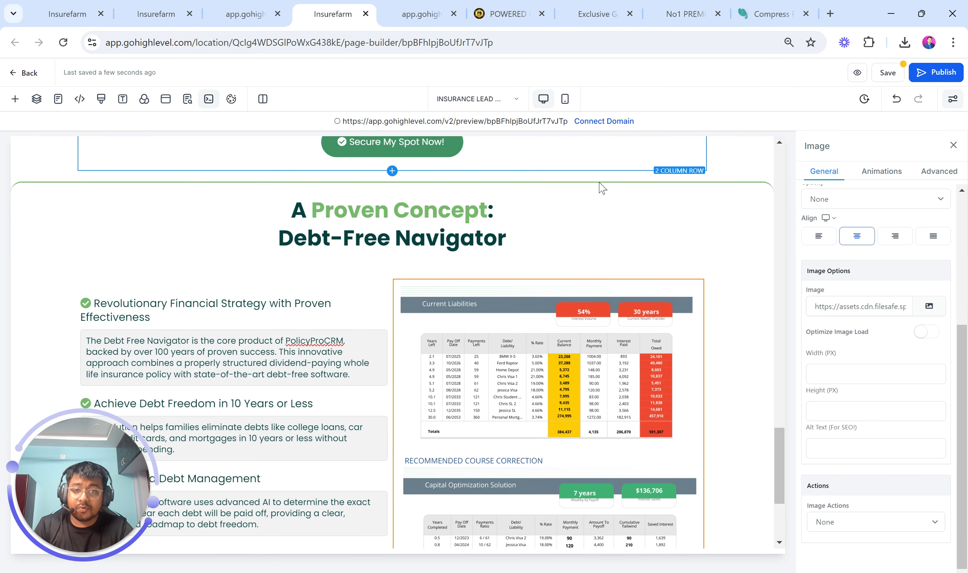
pyautogui.click(600, 198)
pyautogui.click(737, 218)
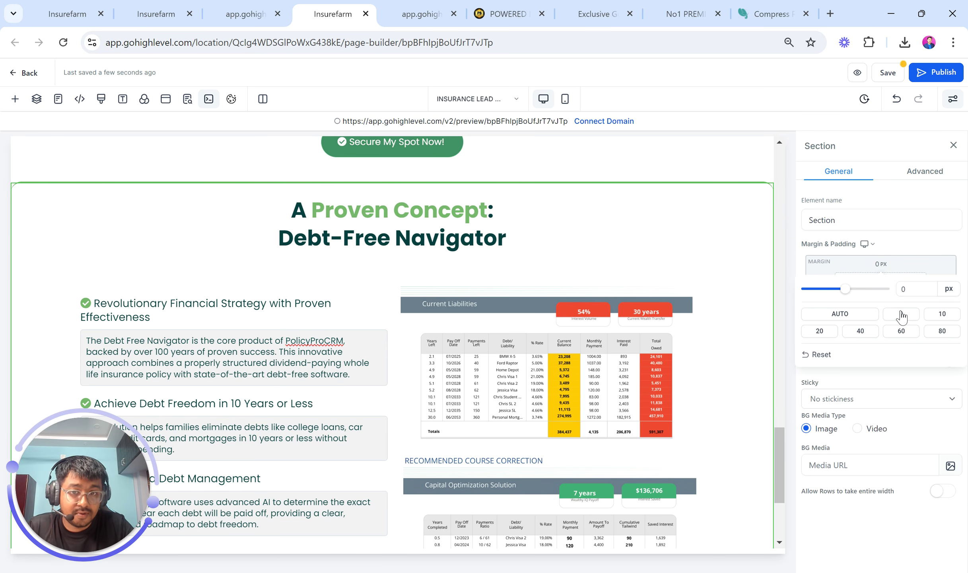
pyautogui.click(889, 241)
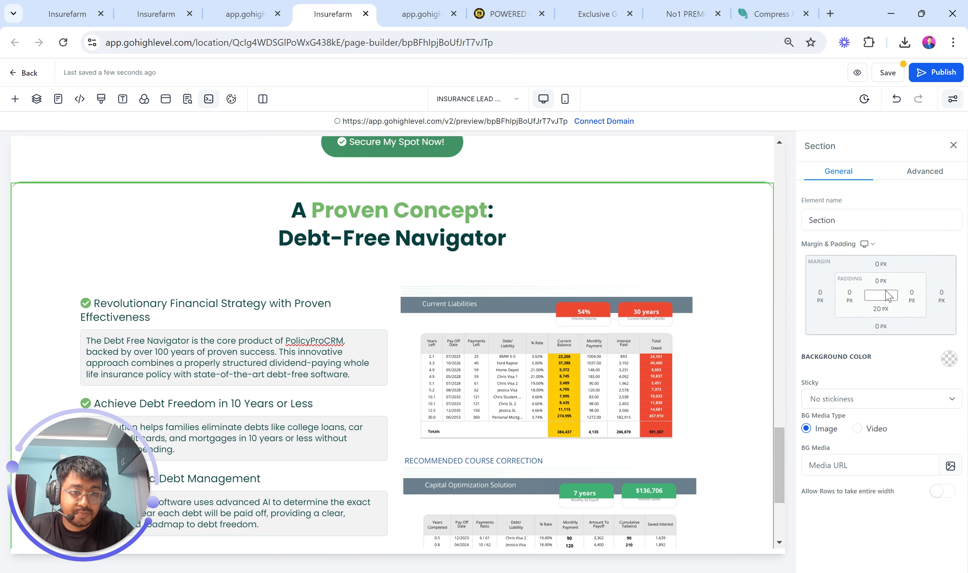
pyautogui.click(880, 282)
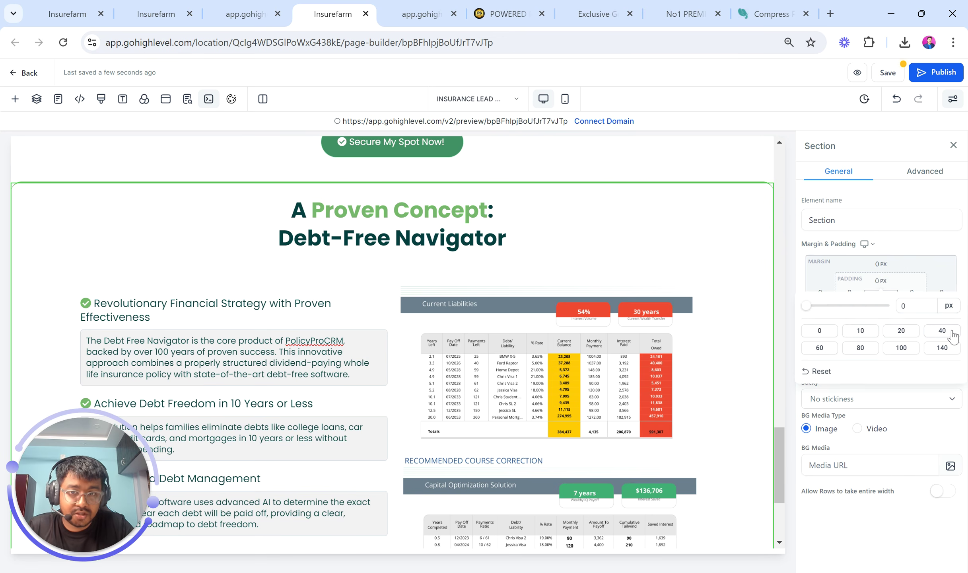
pyautogui.click(942, 331)
pyautogui.click(471, 267)
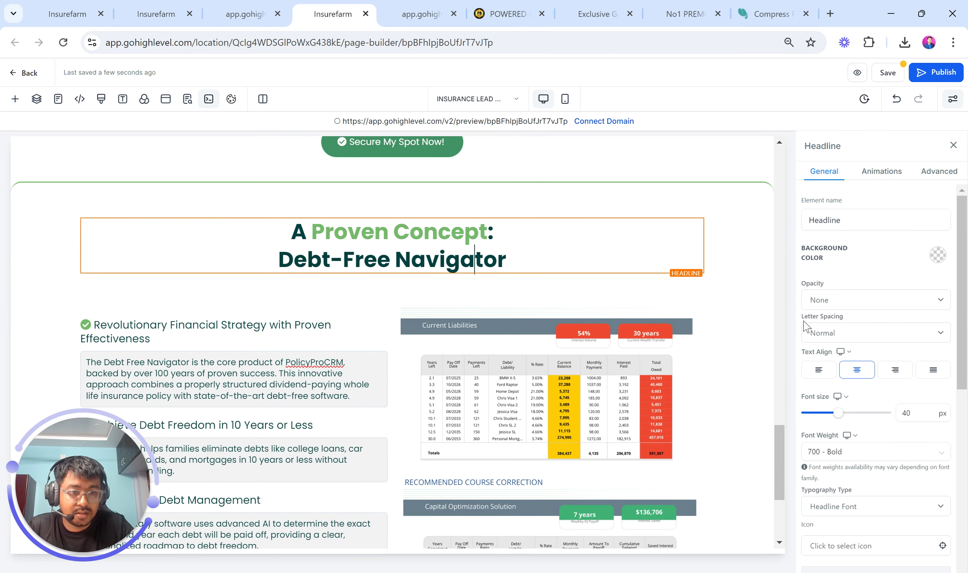
# Check what follows the fourth pair on the reference page and add a one-column row below the two-column row
pyautogui.scroll(-5, 537, 335)
pyautogui.scroll(1, 536, 333)
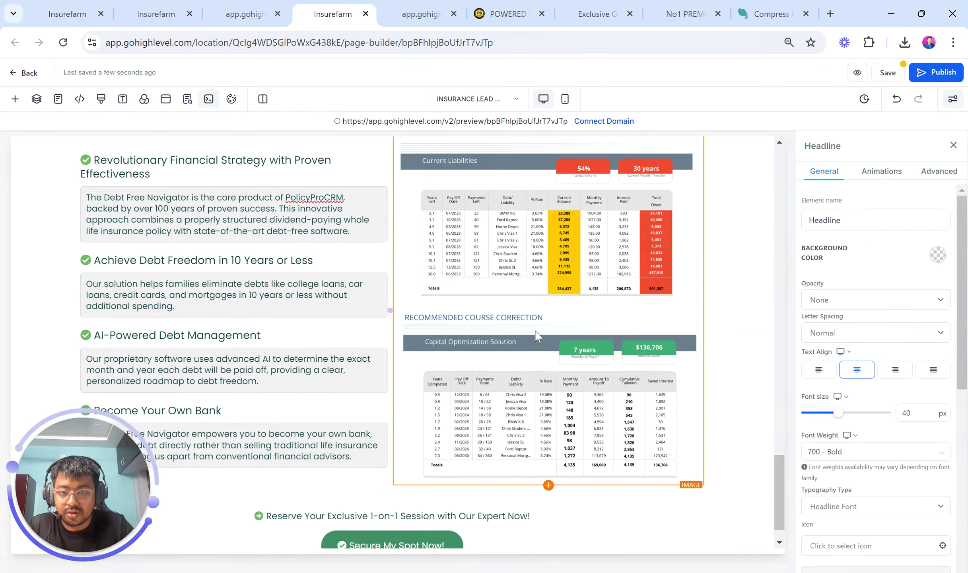
pyautogui.scroll(-1, 536, 333)
pyautogui.click(236, 1)
pyautogui.scroll(-1, 407, 272)
pyautogui.scroll(-4, 410, 276)
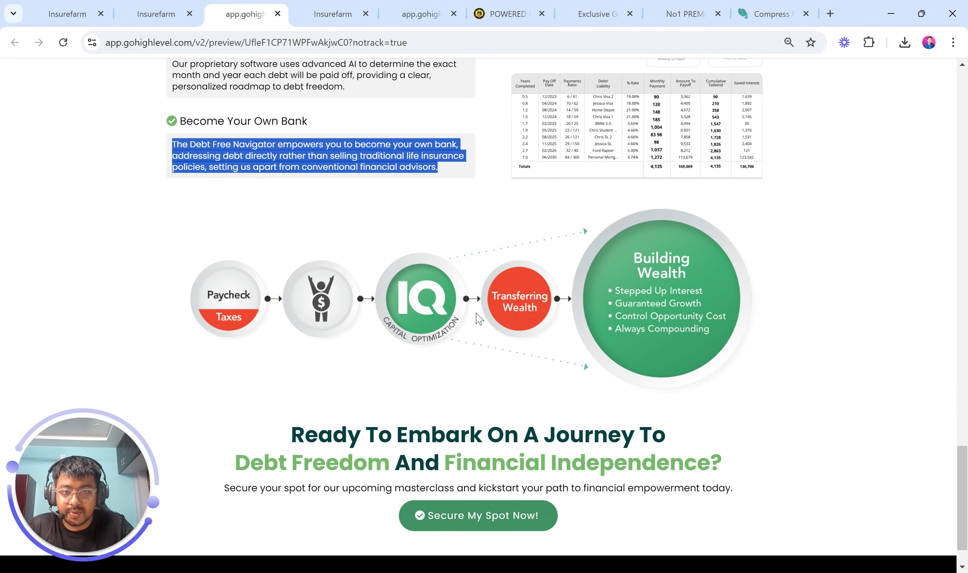
pyautogui.moveTo(395, 5)
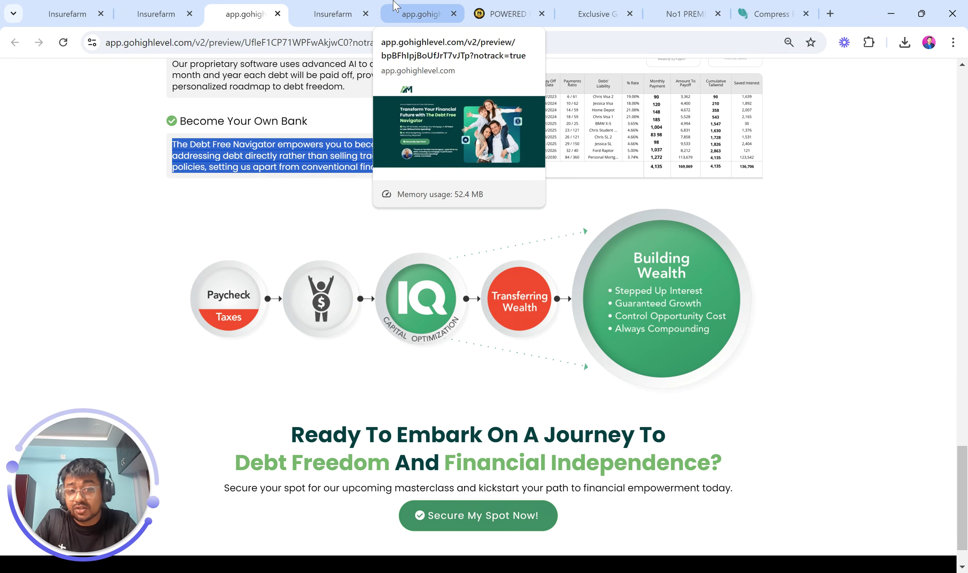
pyautogui.click(378, 6)
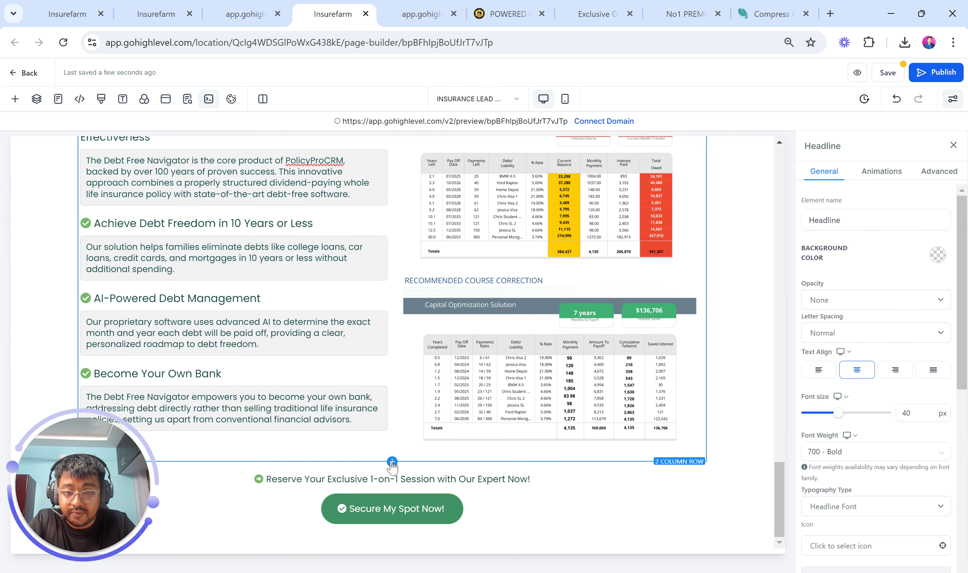
pyautogui.click(391, 460)
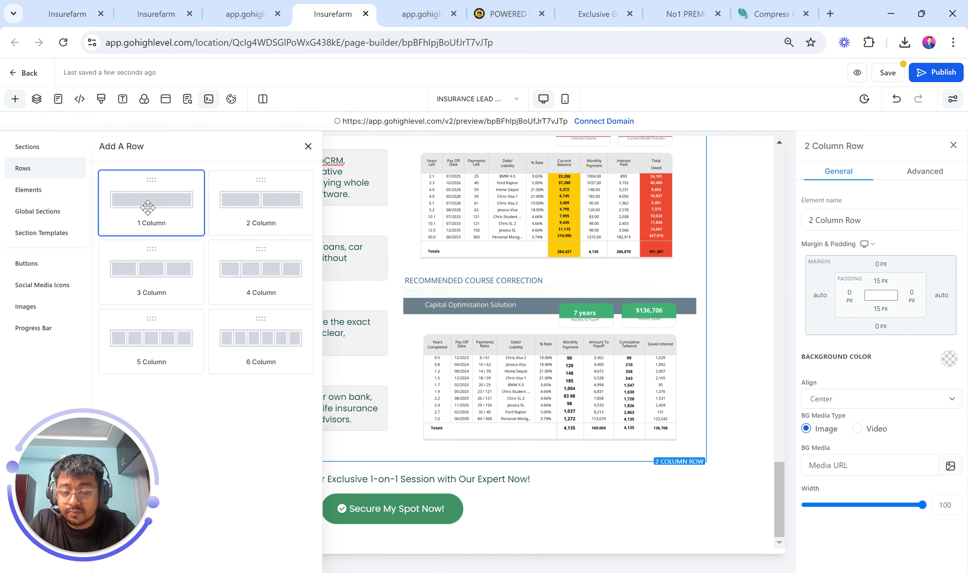
pyautogui.moveTo(147, 207); pyautogui.dragTo(432, 460)
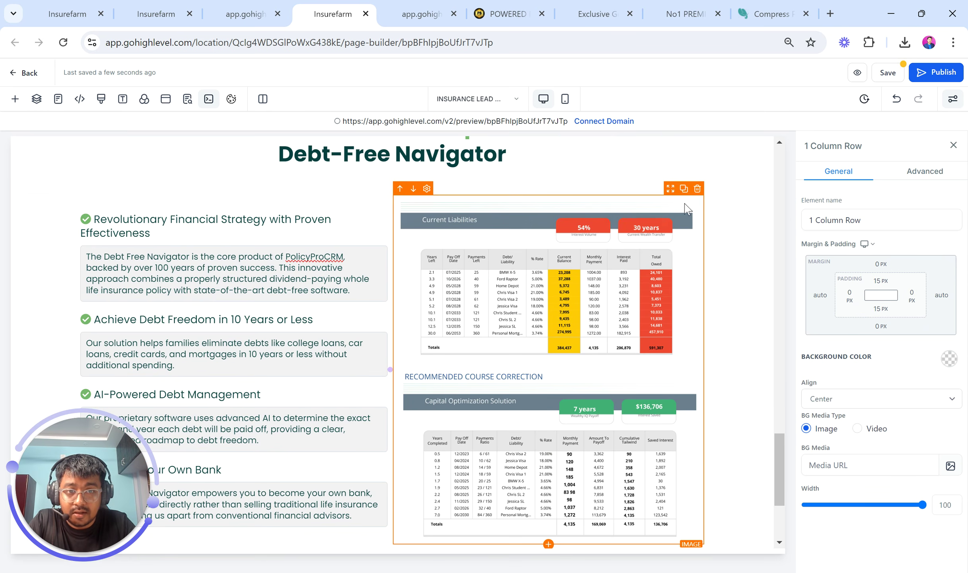
# Duplicate the debt tables image and move the copy into the new one-column row
pyautogui.click(684, 188)
pyautogui.scroll(-5, 611, 422)
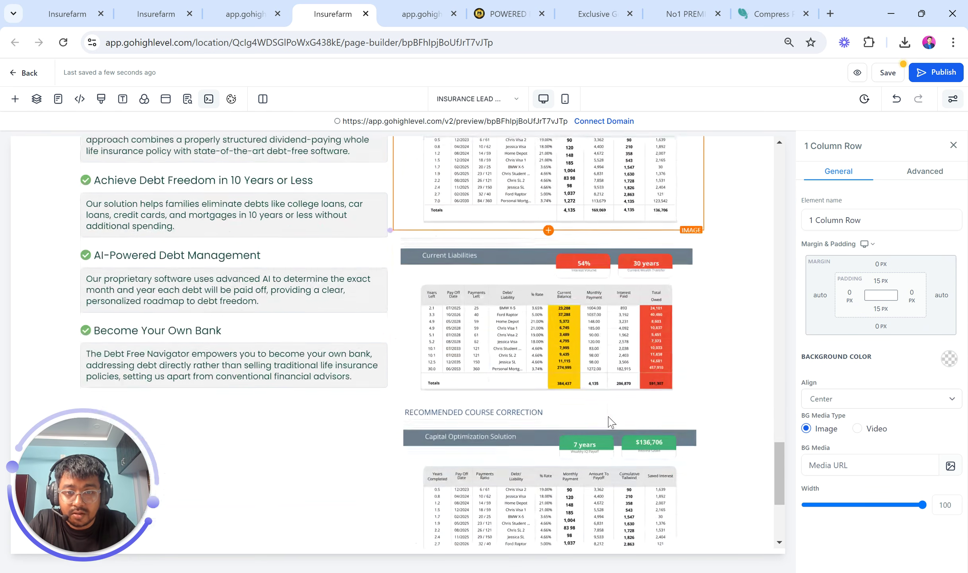
pyautogui.scroll(-2, 612, 421)
pyautogui.click(666, 218)
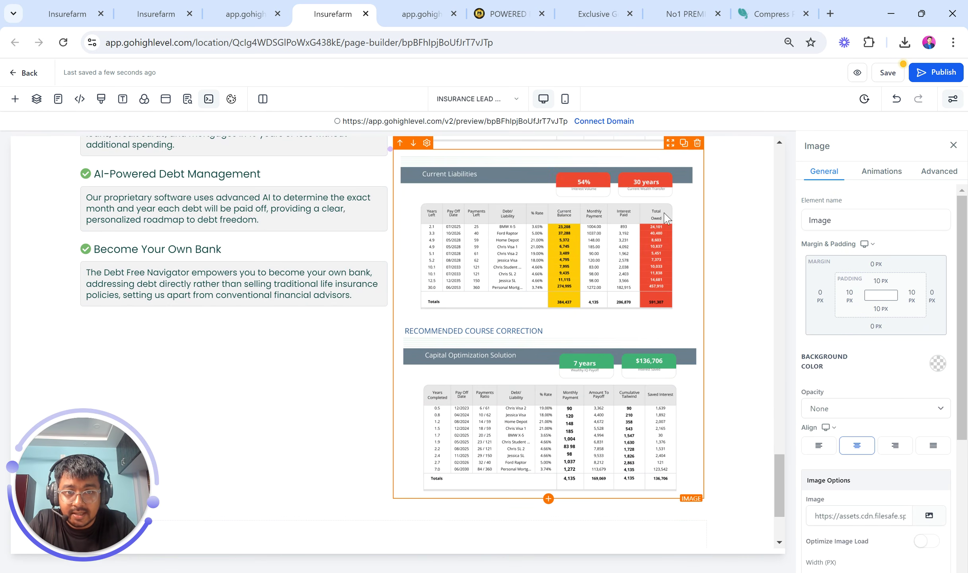
pyautogui.click(670, 143)
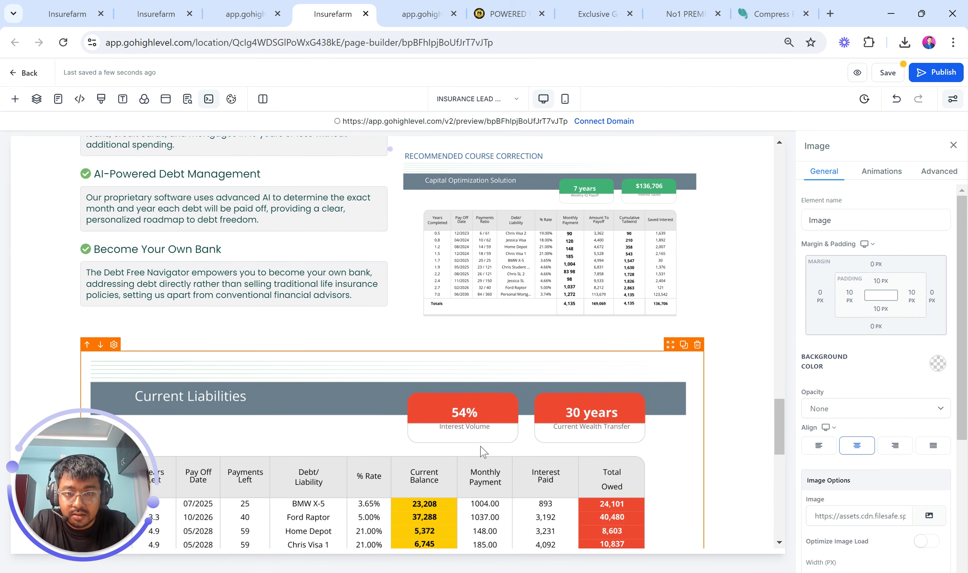
# Swap the copied image for the IQ Capital Optimization diagram from the Lead Gen Page Ebook media folder
pyautogui.click(929, 516)
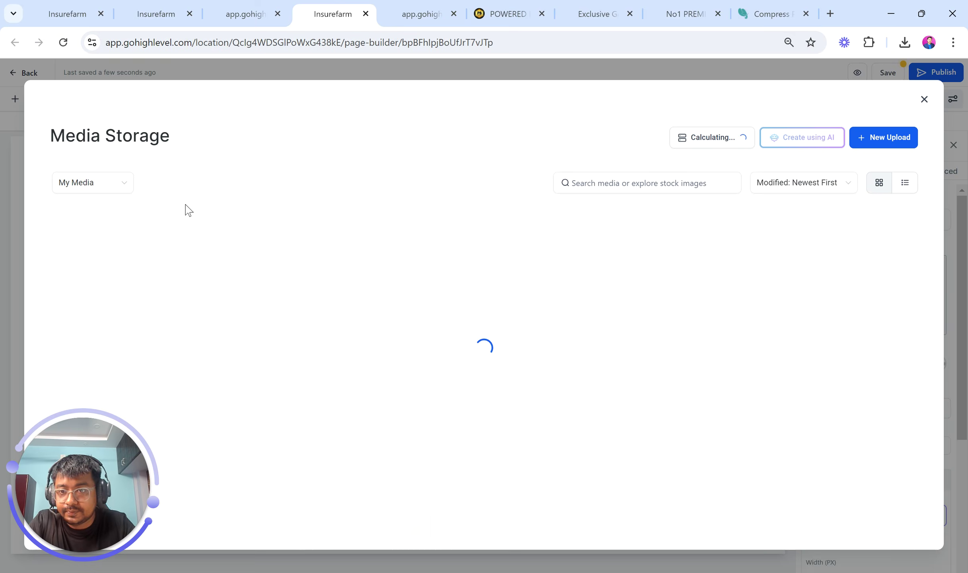
pyautogui.click(275, 252)
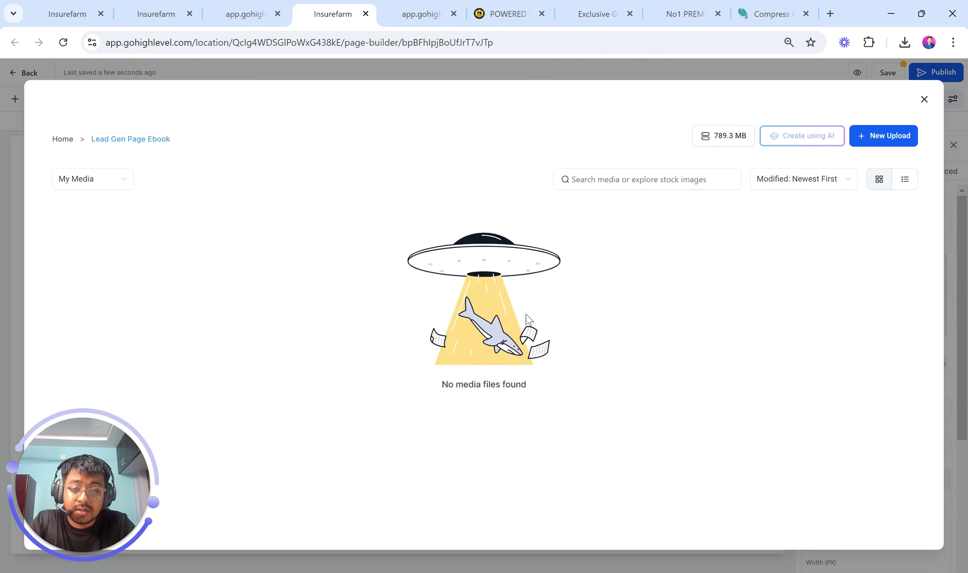
pyautogui.scroll(-1, 509, 360)
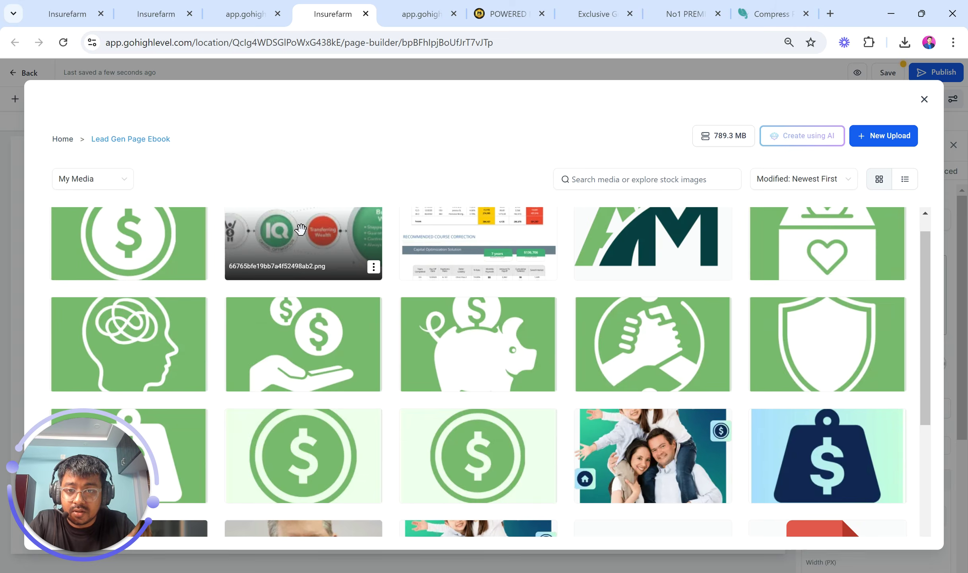
pyautogui.click(309, 243)
pyautogui.scroll(-5, 441, 377)
pyautogui.scroll(-10, 443, 378)
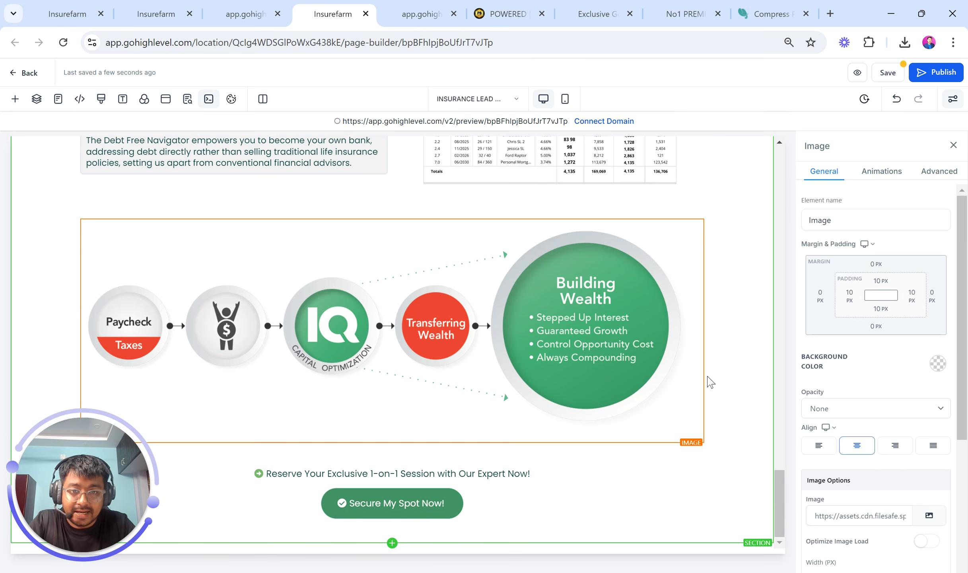
# Copy the "Ready To Embark On A Journey To Debt Freedom And Financial Independence?" headline from the reference page
pyautogui.click(263, 7)
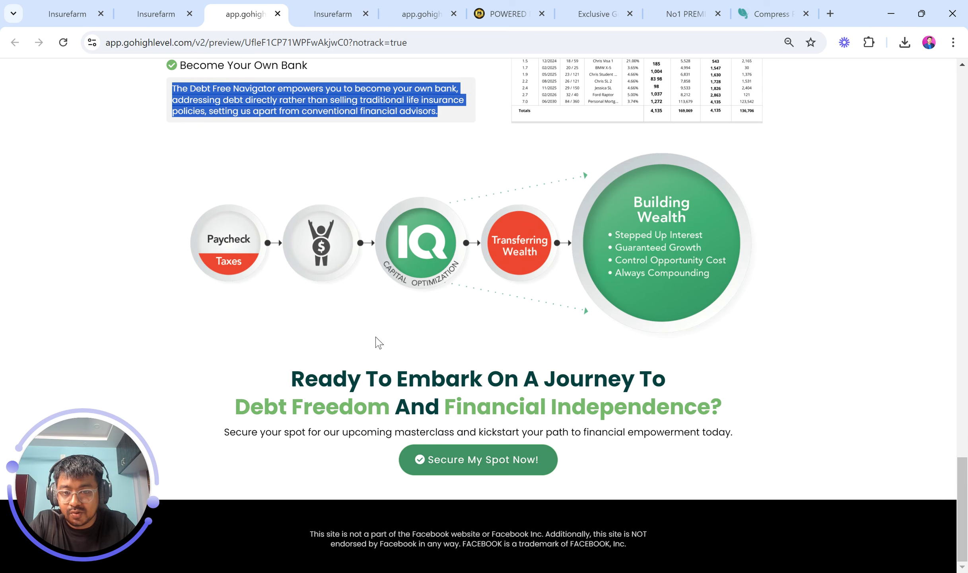
pyautogui.moveTo(282, 376); pyautogui.dragTo(748, 416)
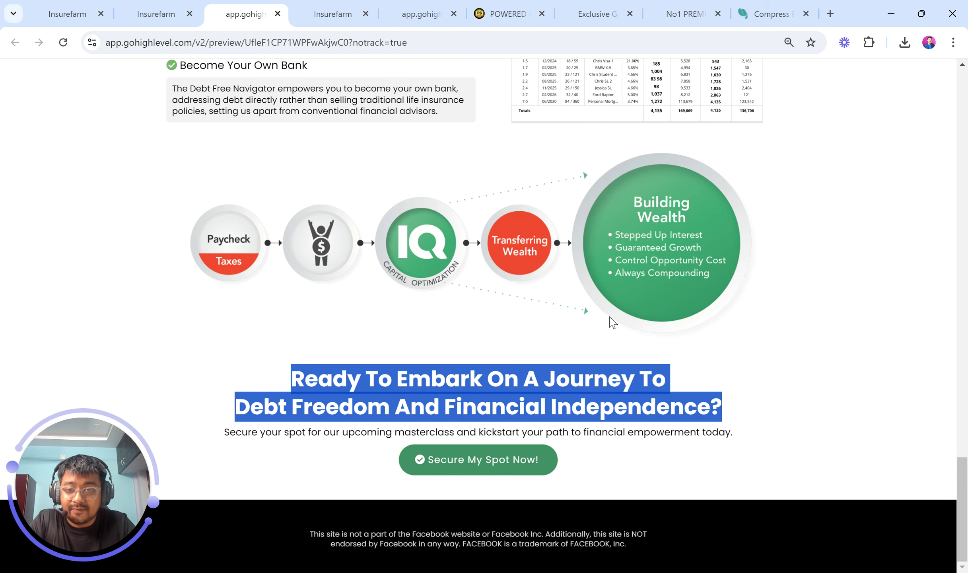
pyautogui.scroll(10, 613, 322)
pyautogui.click(333, 14)
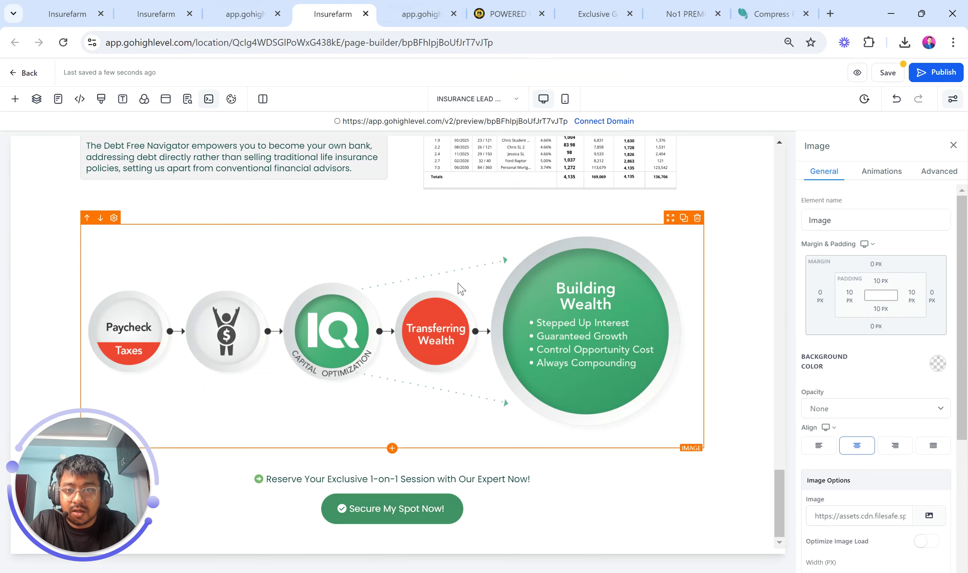
# Set the font size of the "A Proven Concept: Debt-Free Navigator" headline to 49 px
pyautogui.scroll(10, 459, 289)
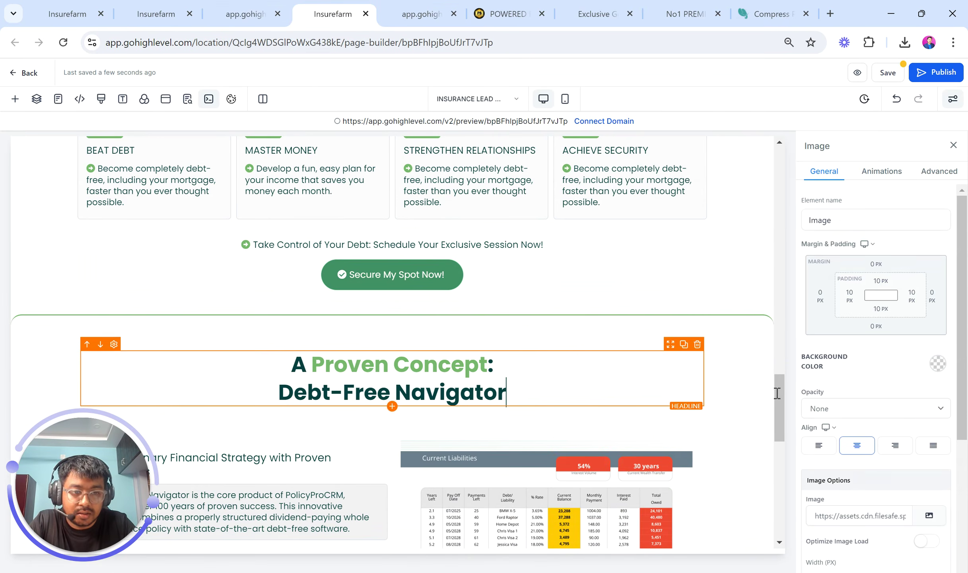
pyautogui.click(596, 380)
pyautogui.click(916, 414)
pyautogui.write('49')
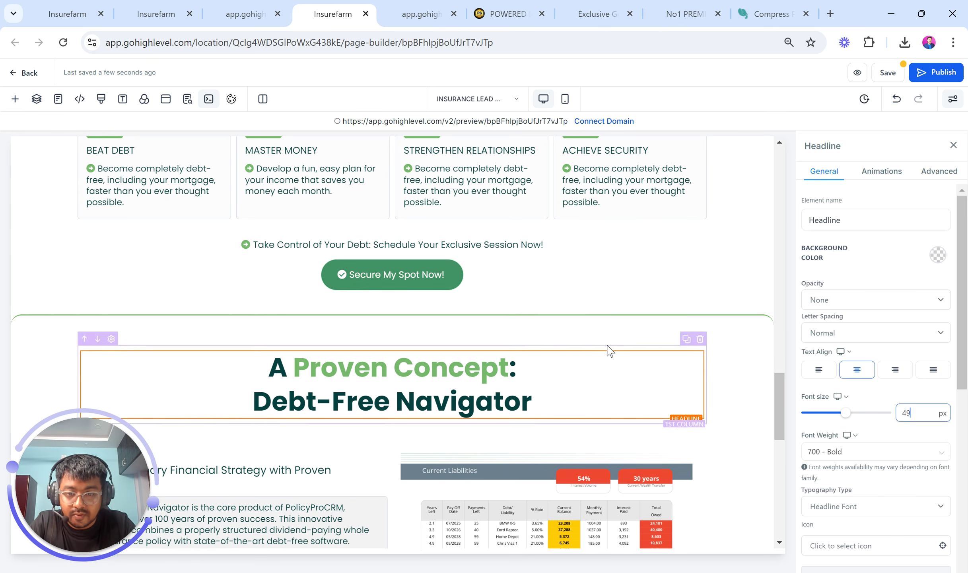
# Duplicate the "A Proven Concept: Debt-Free Navigator" headline and move the copy below the Capital Optimization diagram
pyautogui.scroll(-4, 609, 350)
pyautogui.click(686, 189)
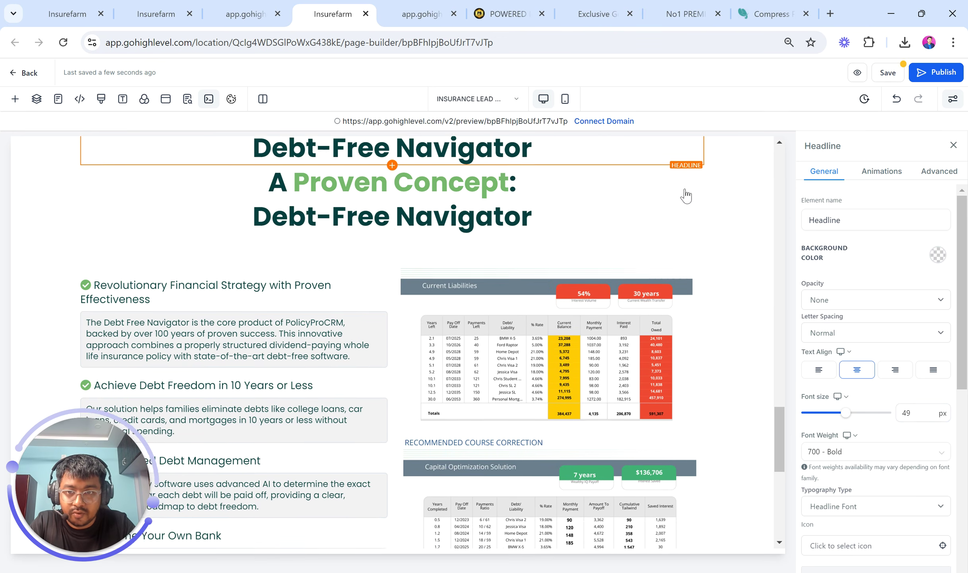
pyautogui.moveTo(685, 165); pyautogui.dragTo(634, 541)
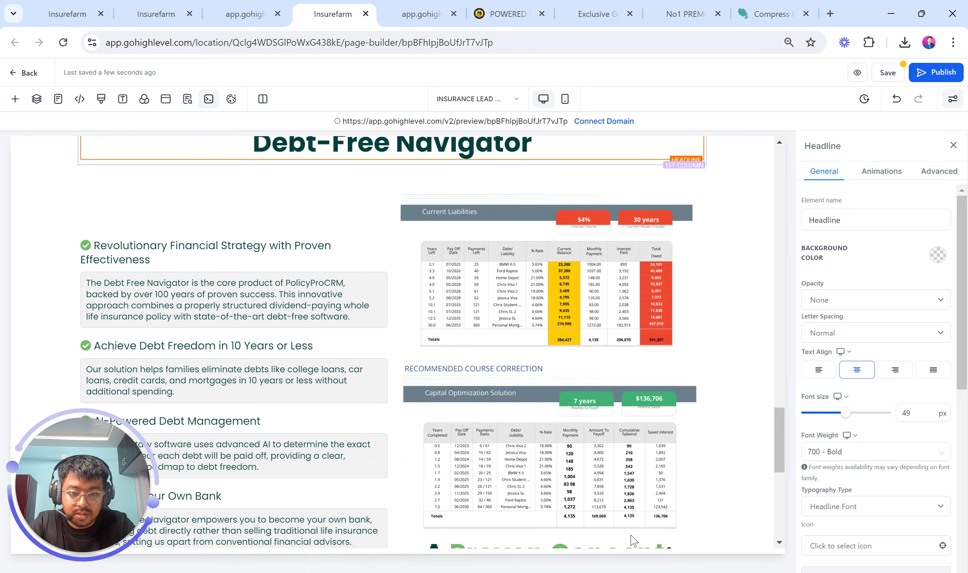
pyautogui.scroll(-10, 595, 459)
pyautogui.scroll(1, 593, 370)
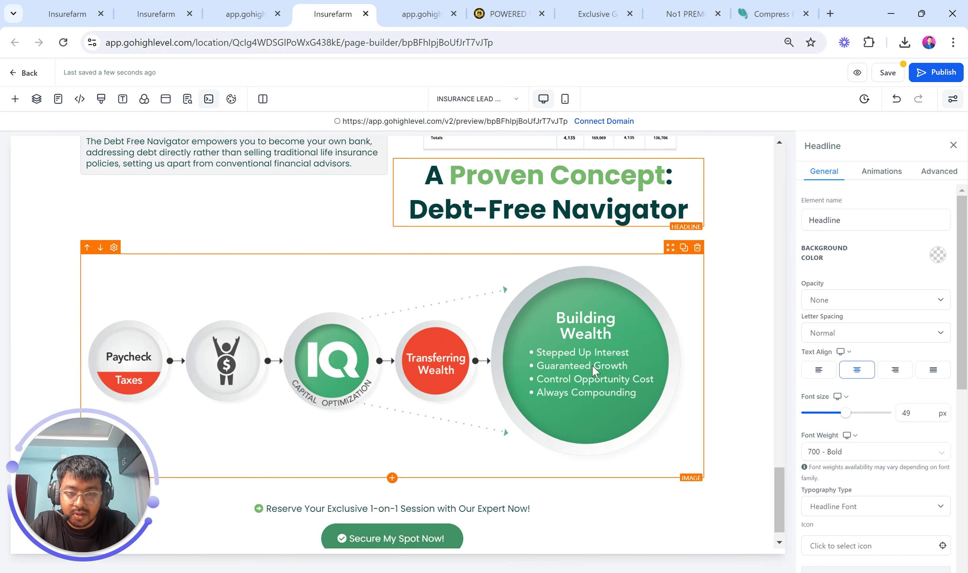
pyautogui.moveTo(673, 159); pyautogui.dragTo(529, 523)
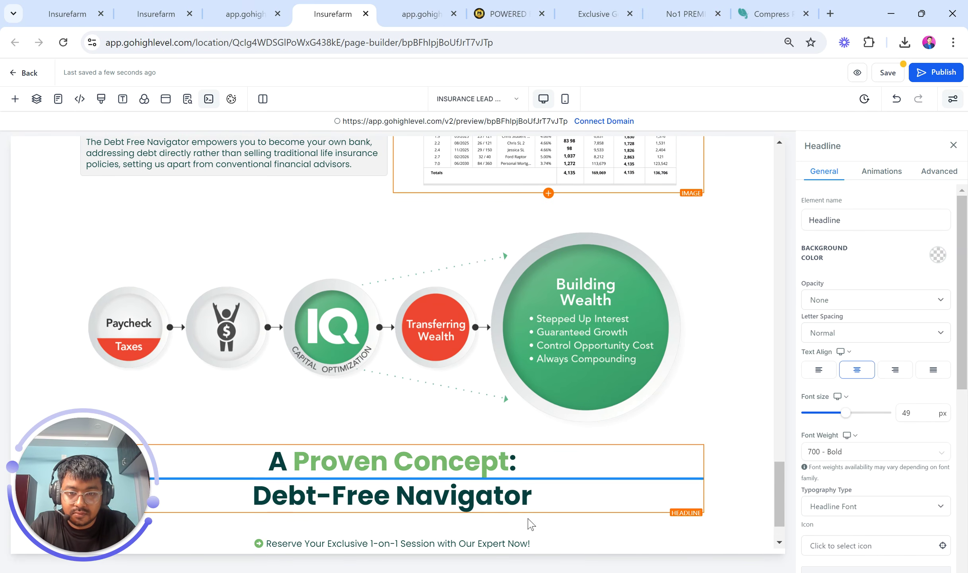
# Replace the copied headline's text with "Ready to embark on a journey to debt freedom and financial independence?" and remove the blank lines above it
pyautogui.click(495, 497)
pyautogui.hotkey('ctrl', 'a')
pyautogui.write('Ready to embark on a journey to debt freedom and financial independence?')
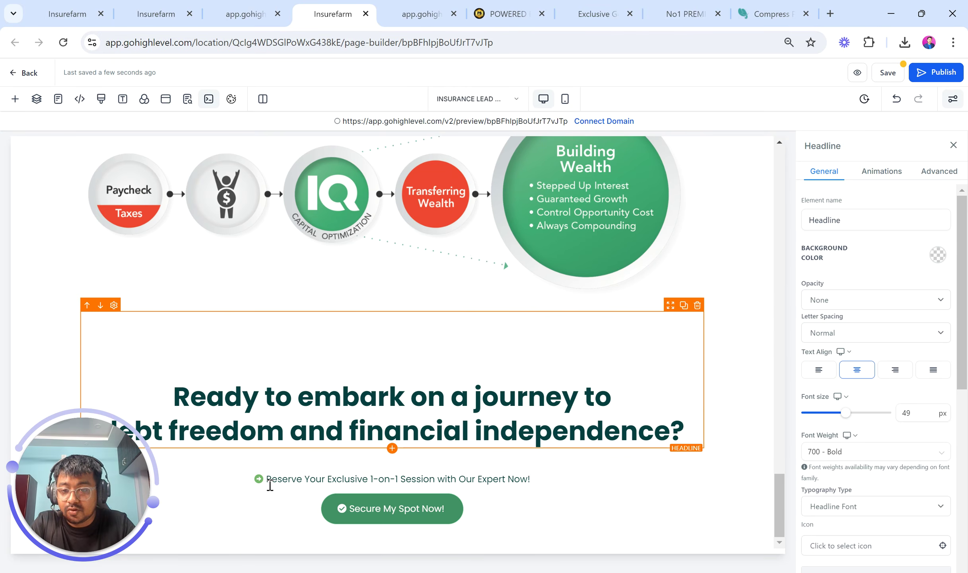
pyautogui.press('BackSpace')
pyautogui.press('BackSpace')
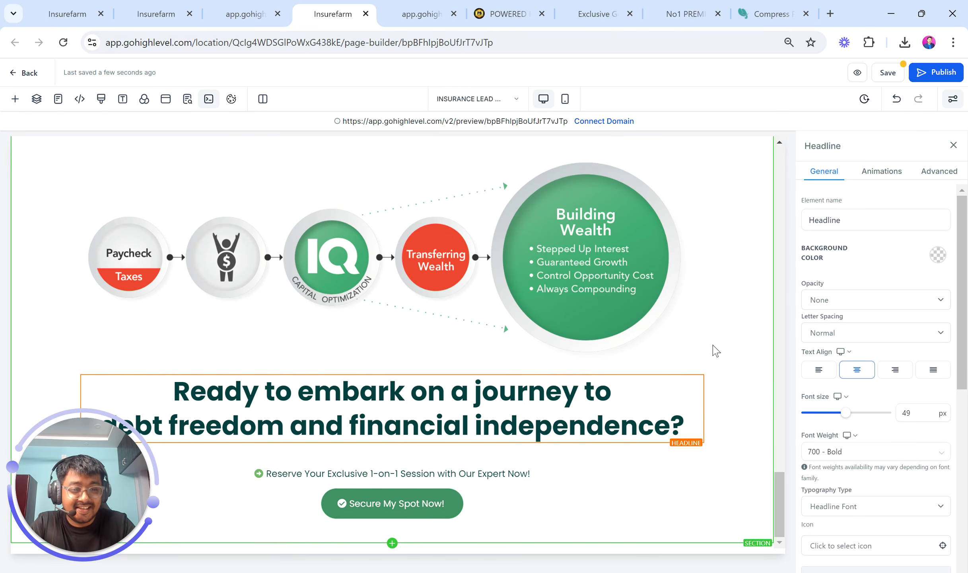
# Set the closing headline's font size to 40 px and compare it with the reference page
pyautogui.doubleClick(926, 416)
pyautogui.write('40')
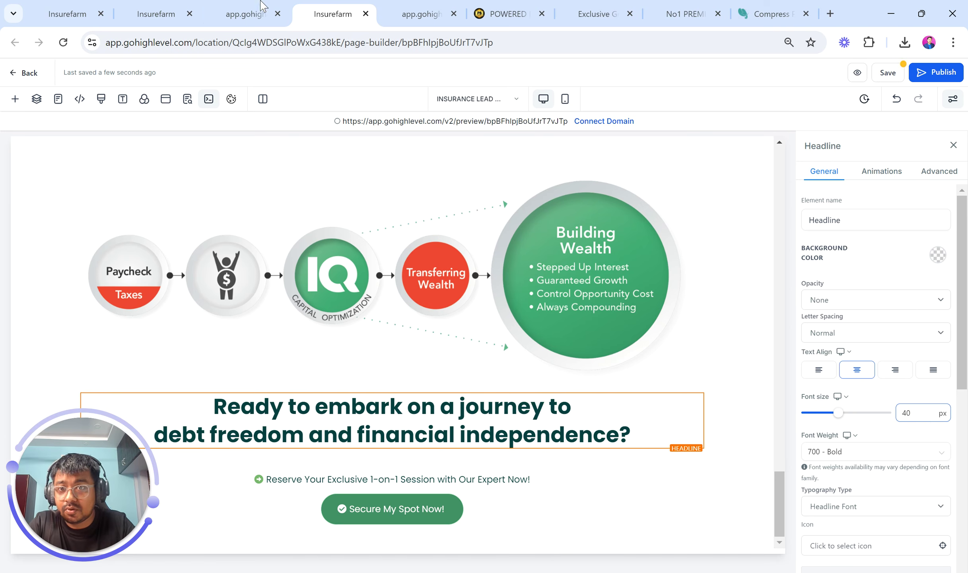
pyautogui.click(263, 6)
pyautogui.scroll(-10, 408, 345)
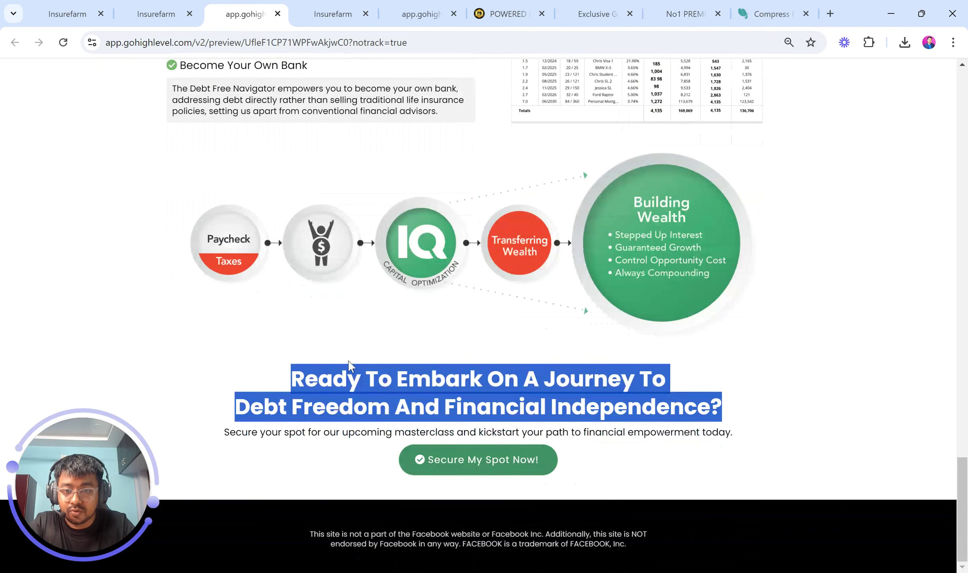
pyautogui.click(319, 9)
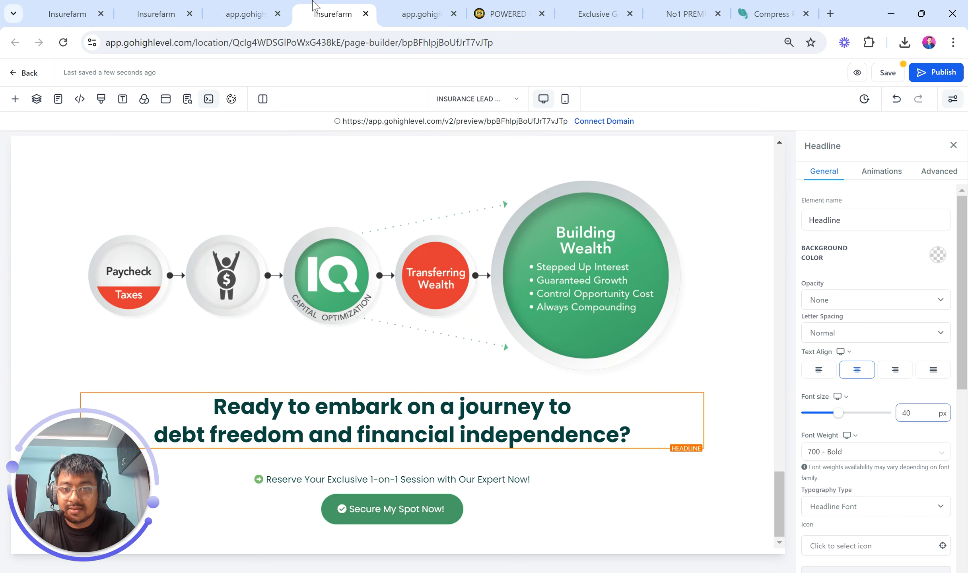
pyautogui.click(257, 8)
pyautogui.click(336, 9)
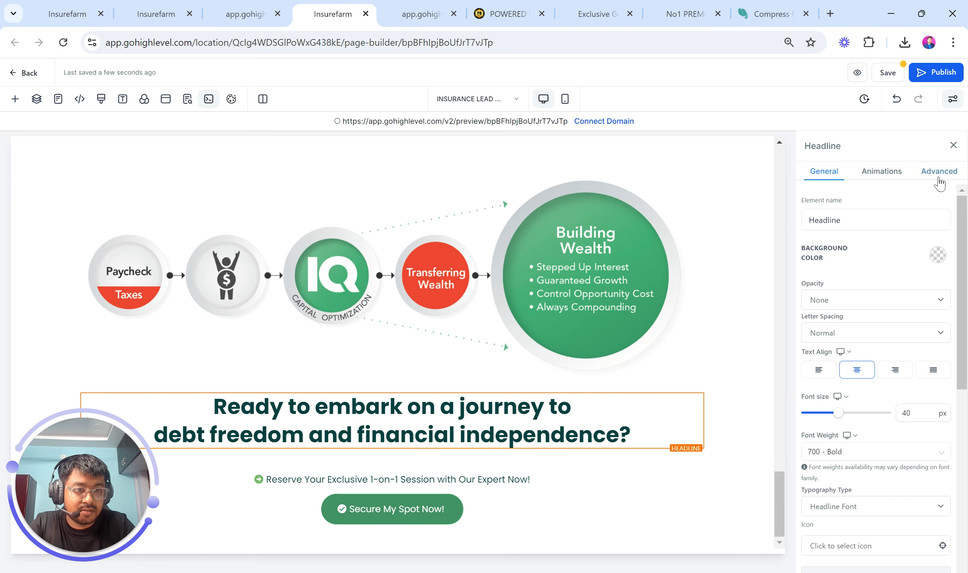
# Set the closing headline's text transform to Capitalize
pyautogui.click(939, 171)
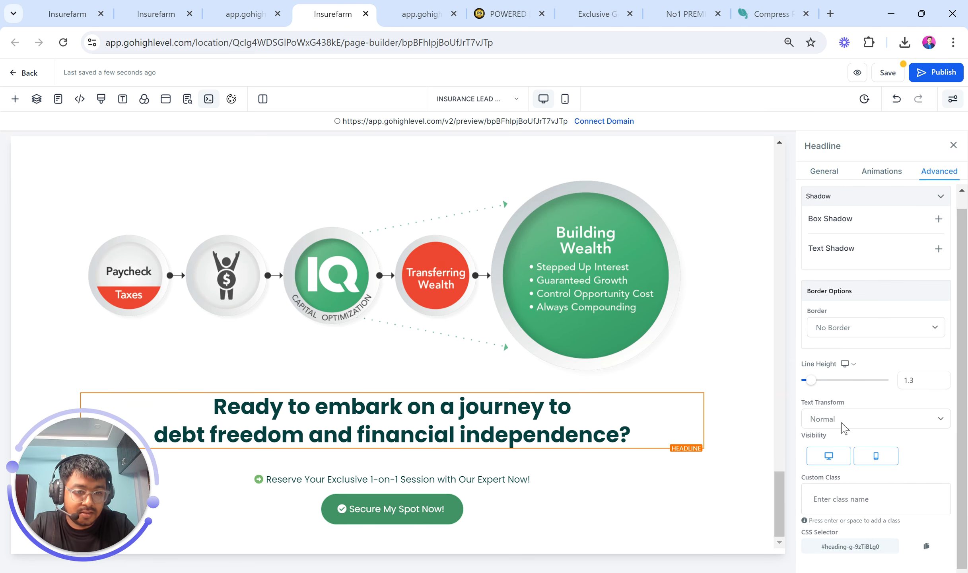
pyautogui.click(844, 424)
pyautogui.click(835, 445)
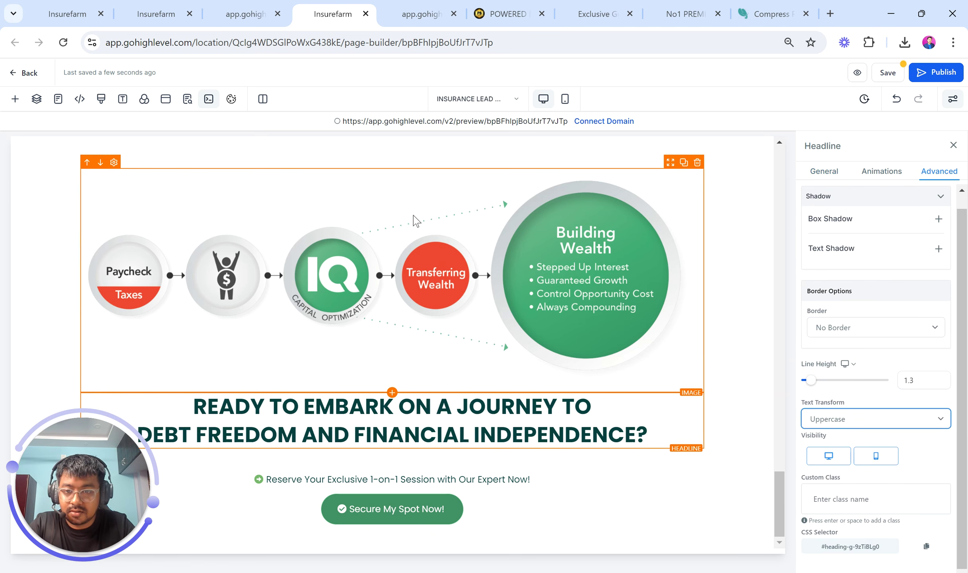
pyautogui.click(856, 420)
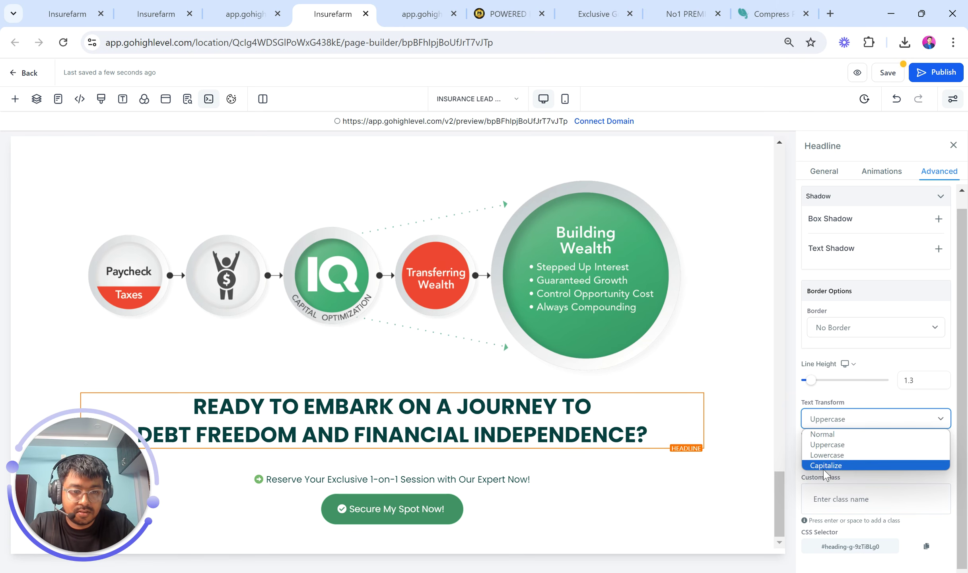
pyautogui.click(825, 466)
pyautogui.scroll(-10, 566, 391)
pyautogui.scroll(3, 566, 391)
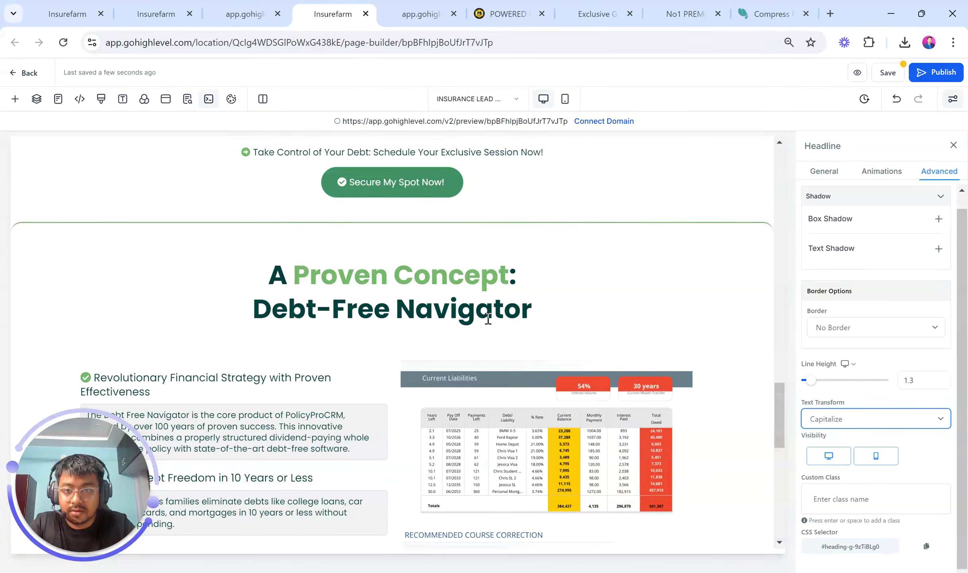
pyautogui.scroll(-10, 502, 420)
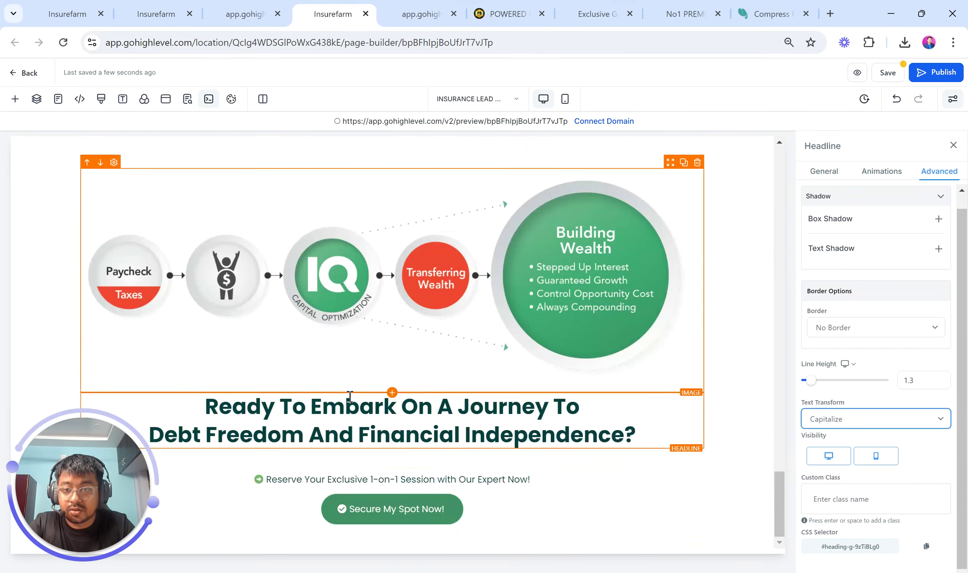
# Colour "Debt Freedom" and "Financial Independence?" in the closing headline light green, matching the reference page
pyautogui.click(236, 4)
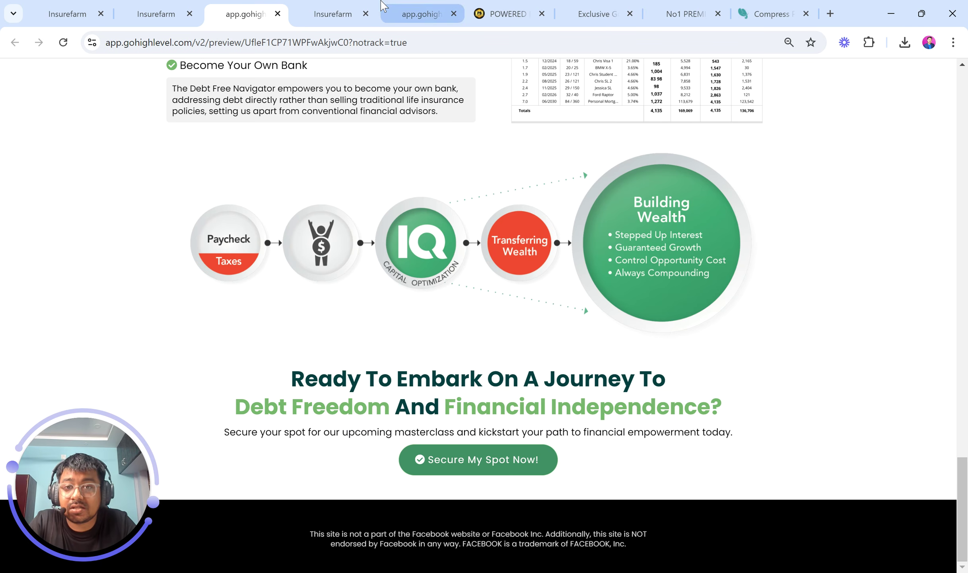
pyautogui.click(334, 14)
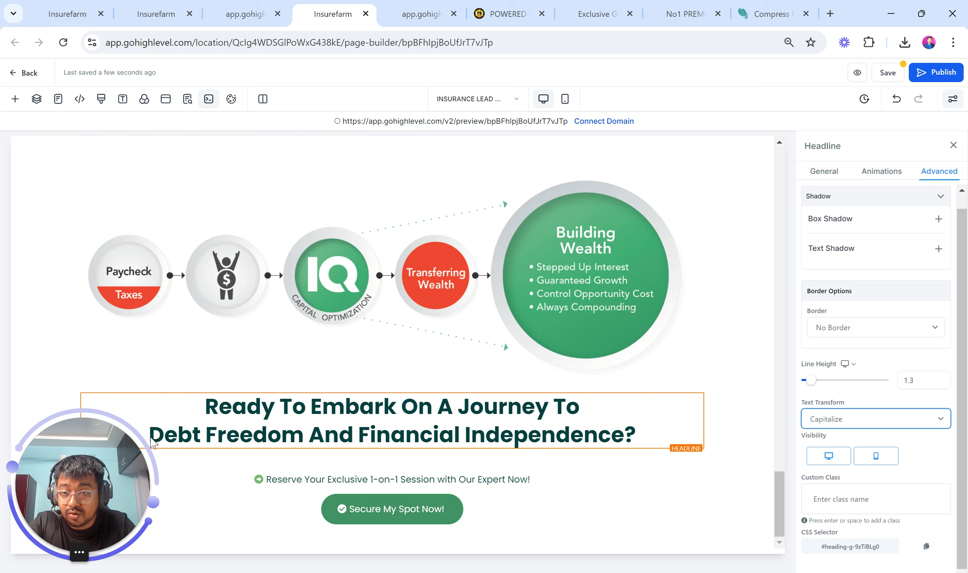
pyautogui.click(153, 431)
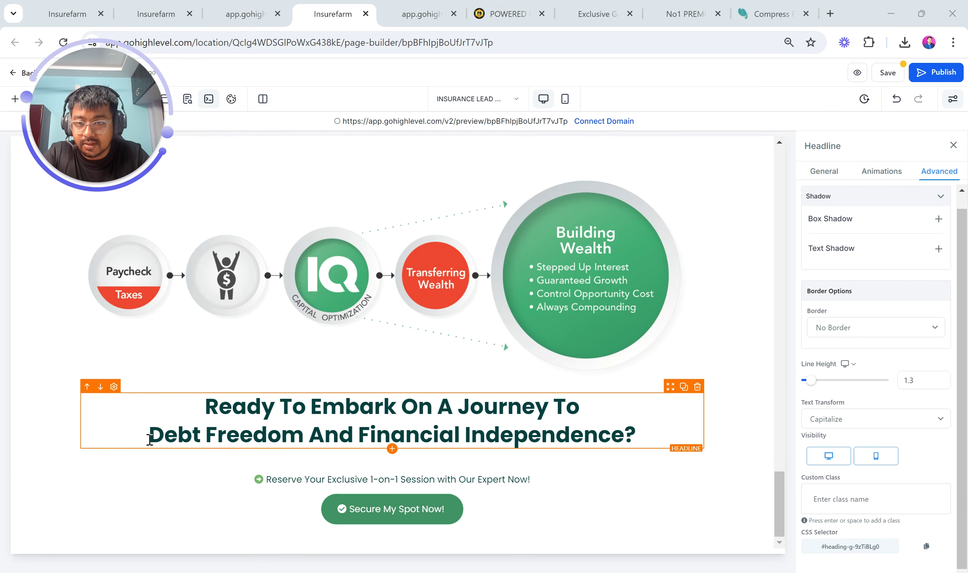
pyautogui.moveTo(149, 439); pyautogui.dragTo(302, 441)
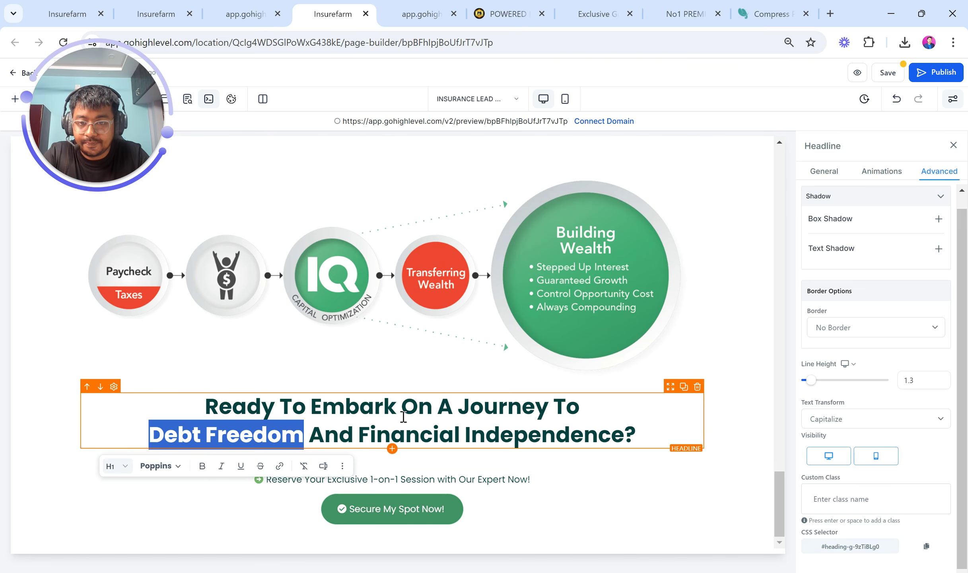
pyautogui.click(360, 434)
pyautogui.moveTo(360, 434); pyautogui.dragTo(657, 448)
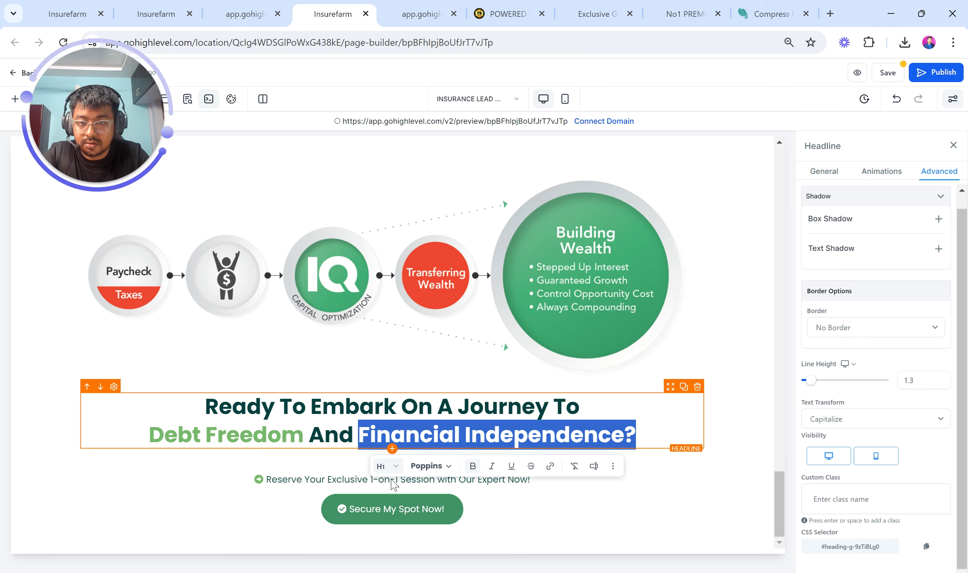
pyautogui.click(418, 424)
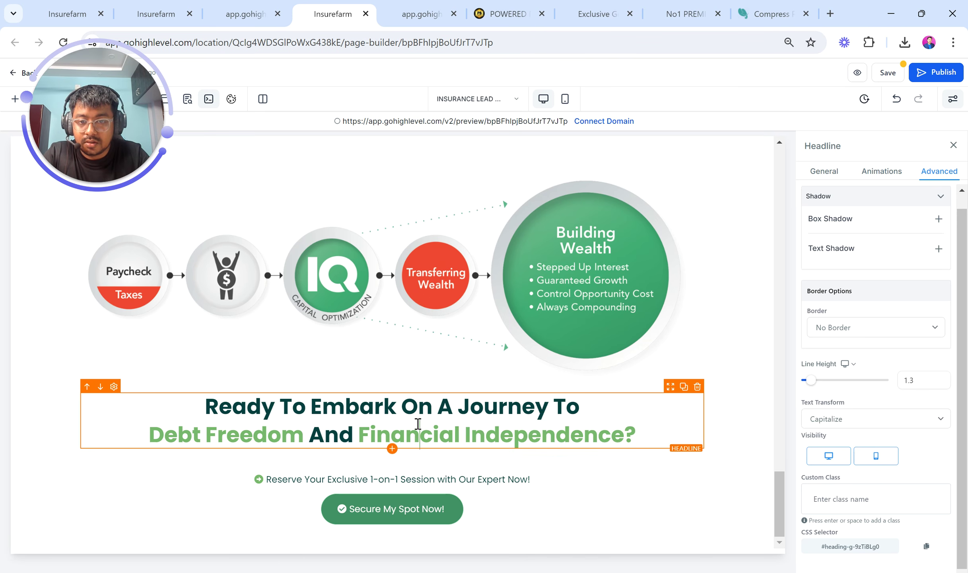
# Copy the "Secure your spot for our upcoming masterclass" line from the reference page
pyautogui.click(245, 13)
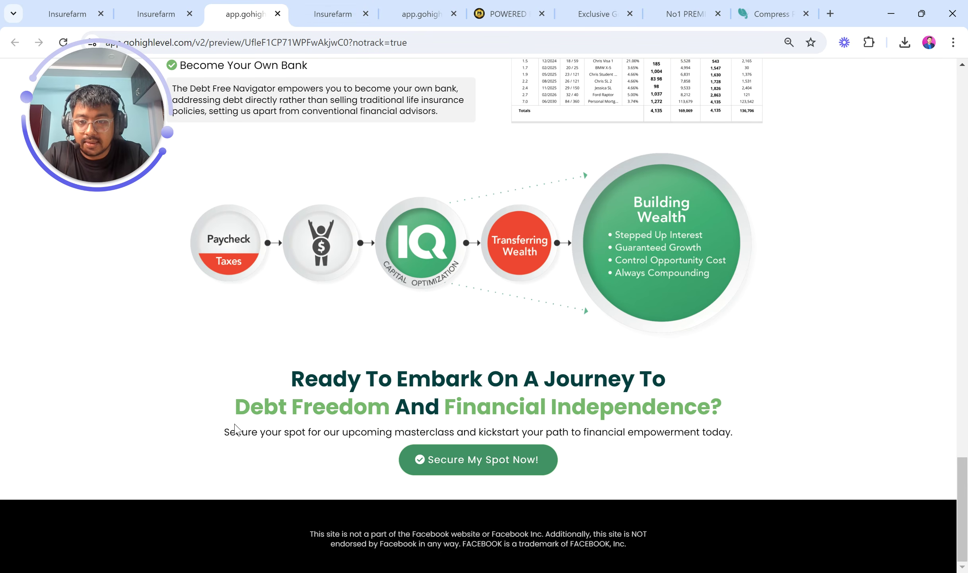
pyautogui.moveTo(219, 428); pyautogui.dragTo(746, 433)
pyautogui.hotkey('ctrl', 'c')
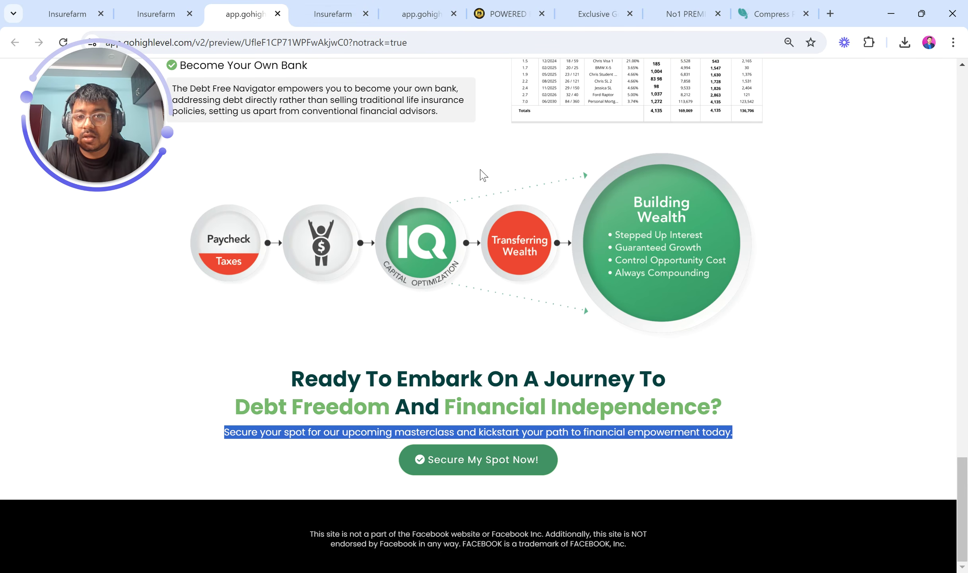
# Replace the "Reserve Your Exclusive 1-on-1 Session" paragraph below the closing headline with the copied line and remove its bold formatting
pyautogui.click(344, 11)
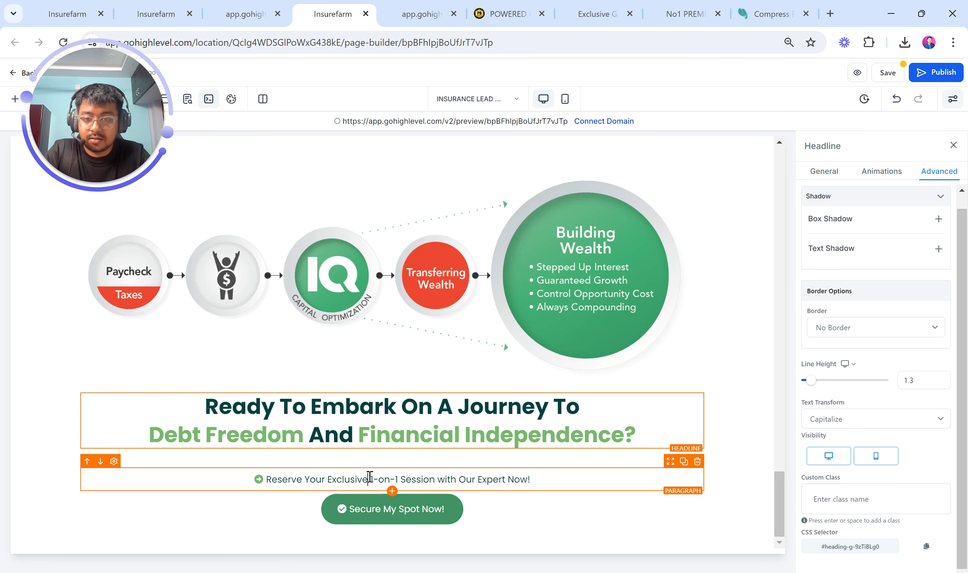
pyautogui.tripleClick(370, 476)
pyautogui.hotkey('ctrl', 'v')
pyautogui.tripleClick(146, 502)
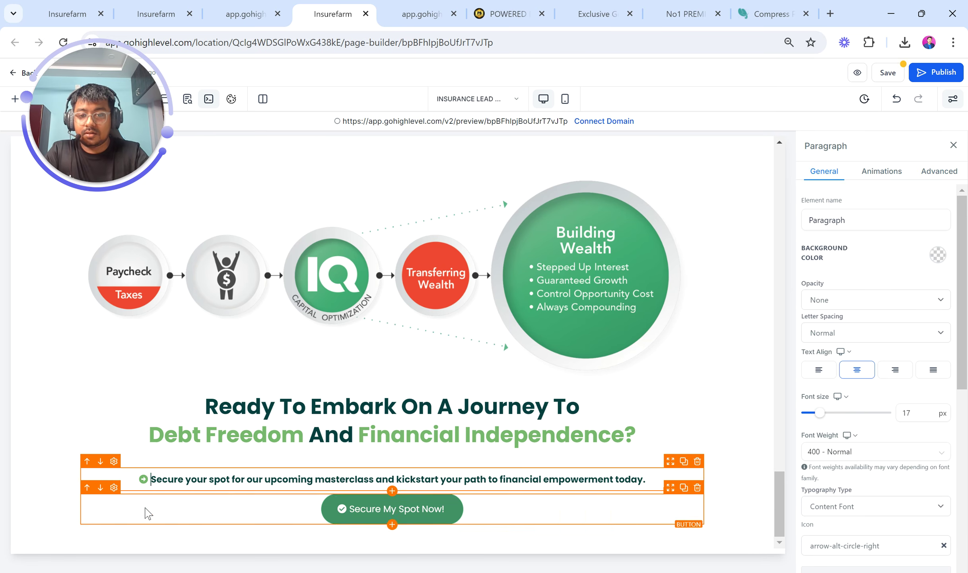
pyautogui.click(362, 505)
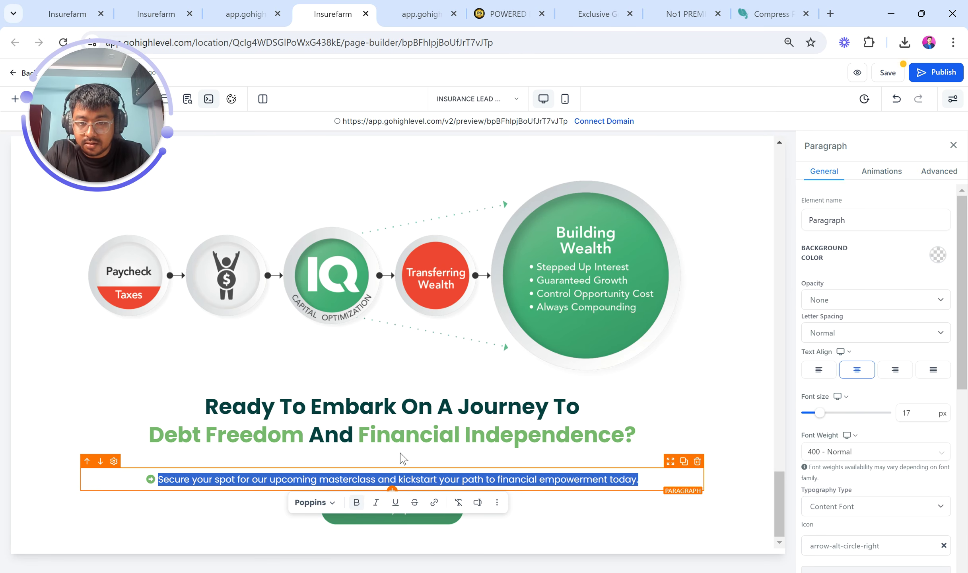
# Set the bottom padding of the row holding the diagram and closing headline to 0 px
pyautogui.click(439, 462)
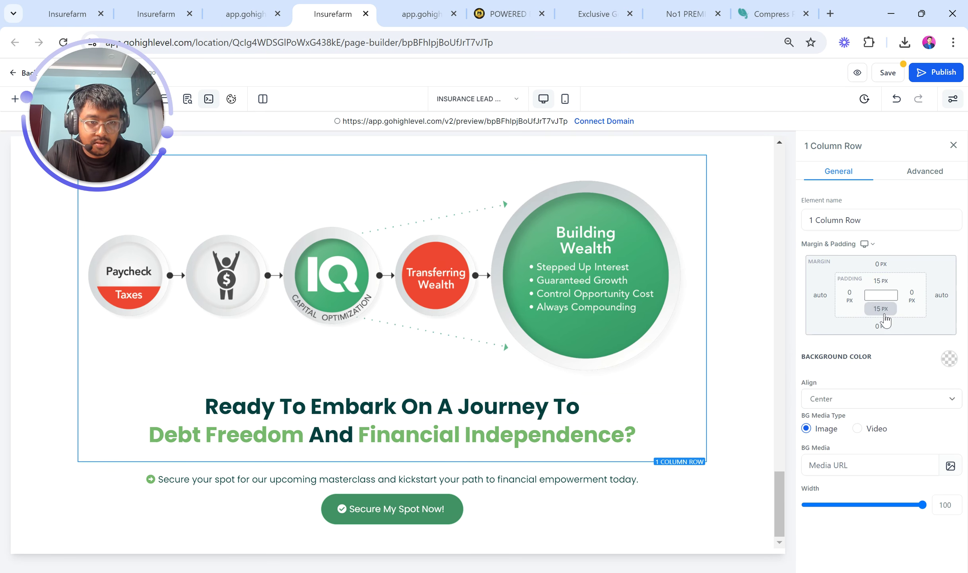
pyautogui.click(880, 309)
pyautogui.click(879, 310)
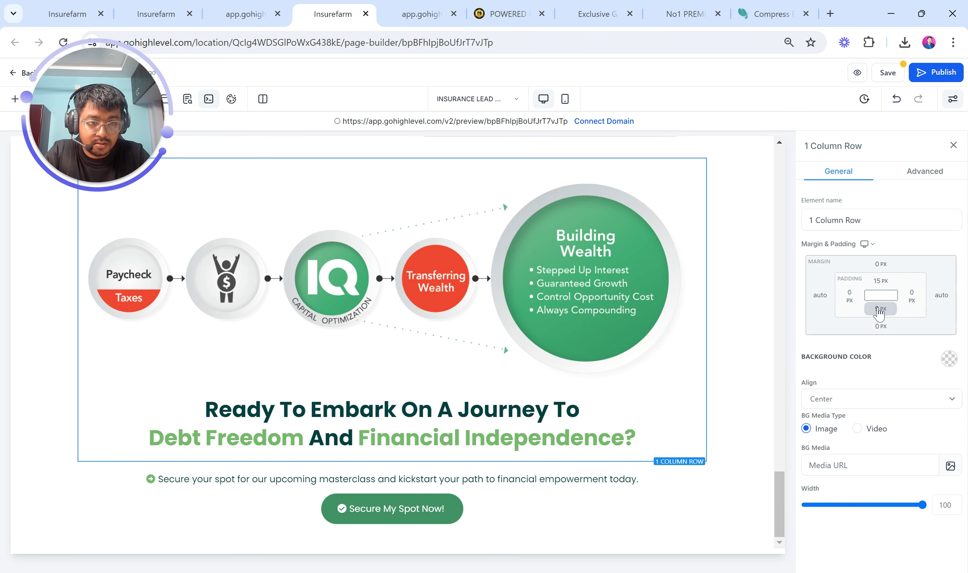
pyautogui.click(879, 313)
pyautogui.click(813, 360)
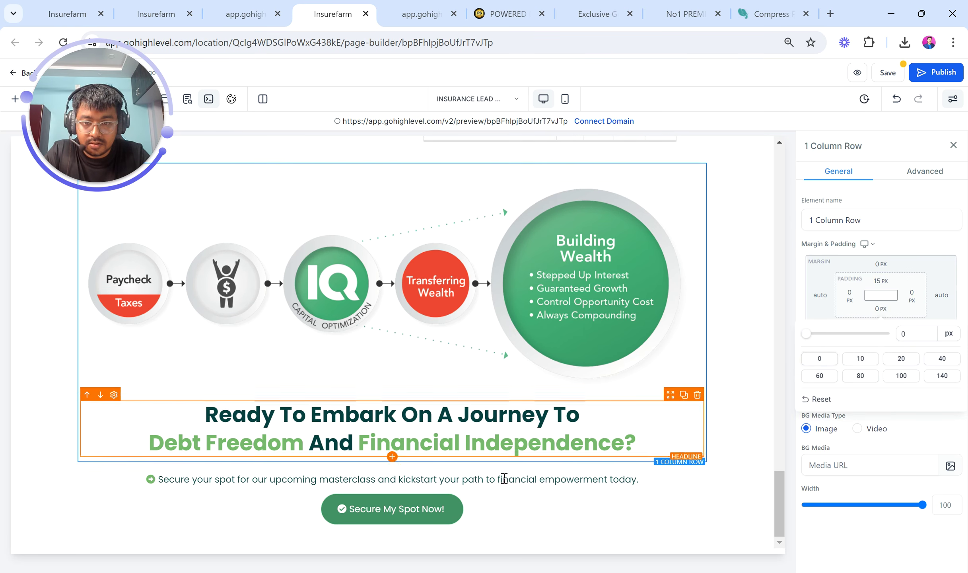
# Set the top margin of the "Secure My Spot Now!" button below the closing headline to 10 px
pyautogui.click(394, 509)
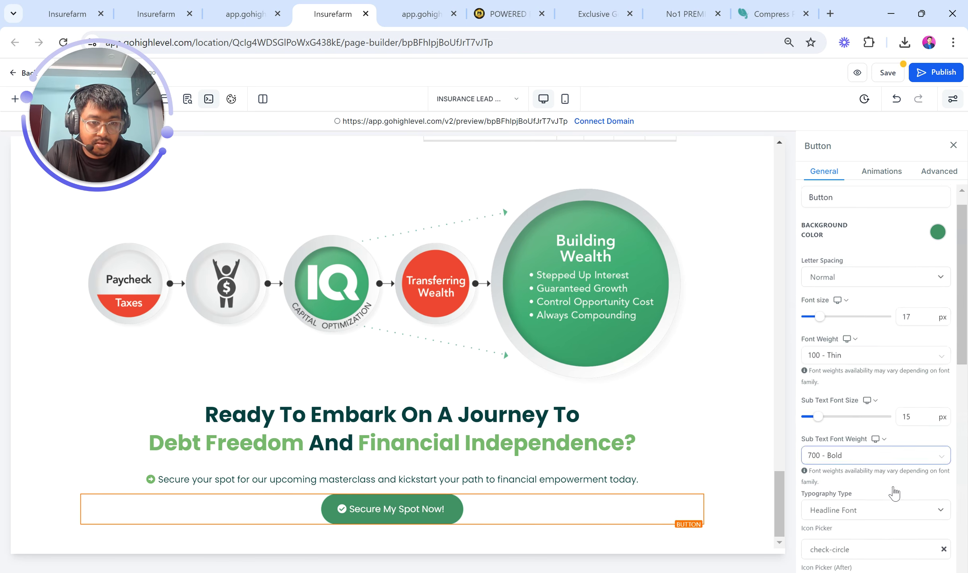
pyautogui.scroll(-10, 894, 492)
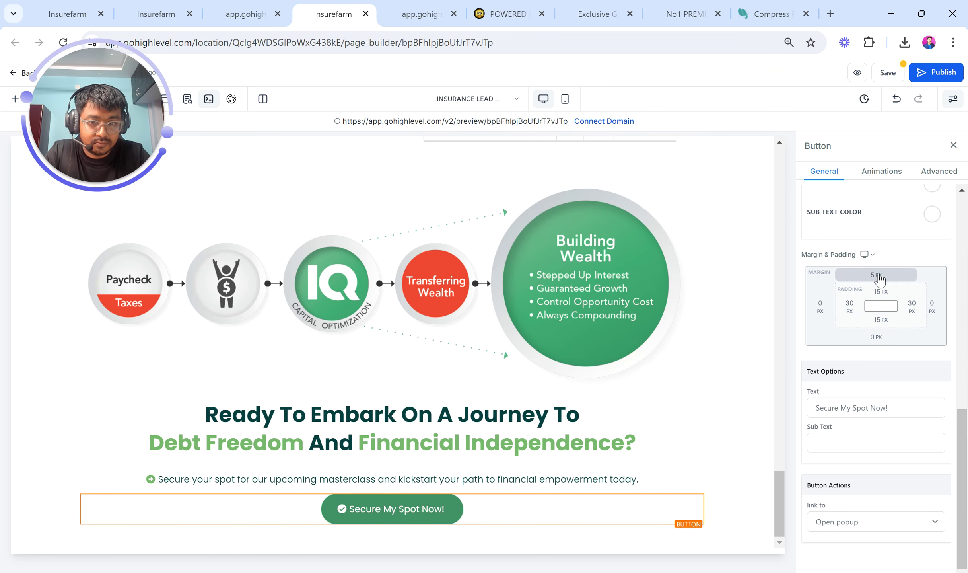
pyautogui.click(877, 274)
pyautogui.click(938, 324)
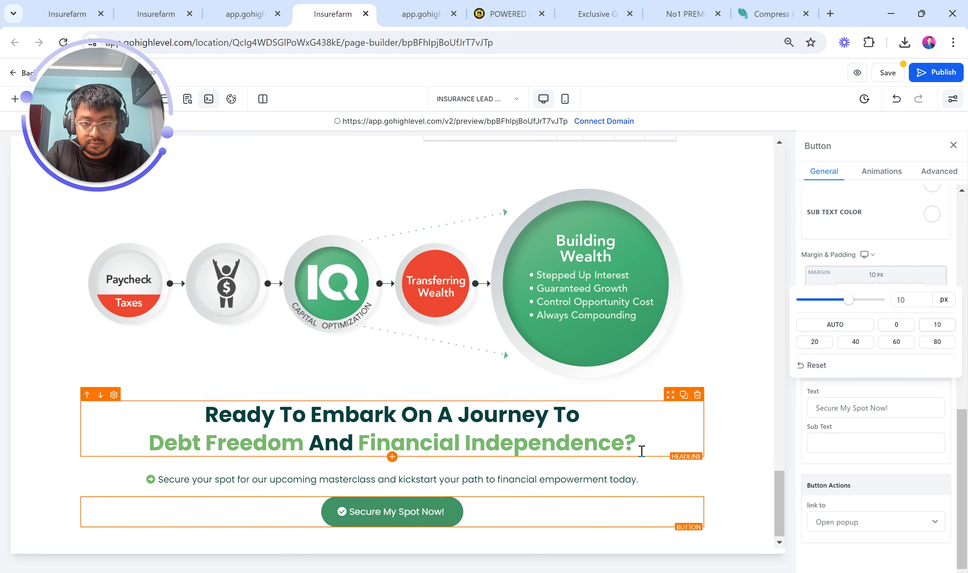
# Add a full-width section at the end of the page and copy the Facebook disclaimer text from the reference page's footer
pyautogui.scroll(-1, 642, 451)
pyautogui.click(392, 549)
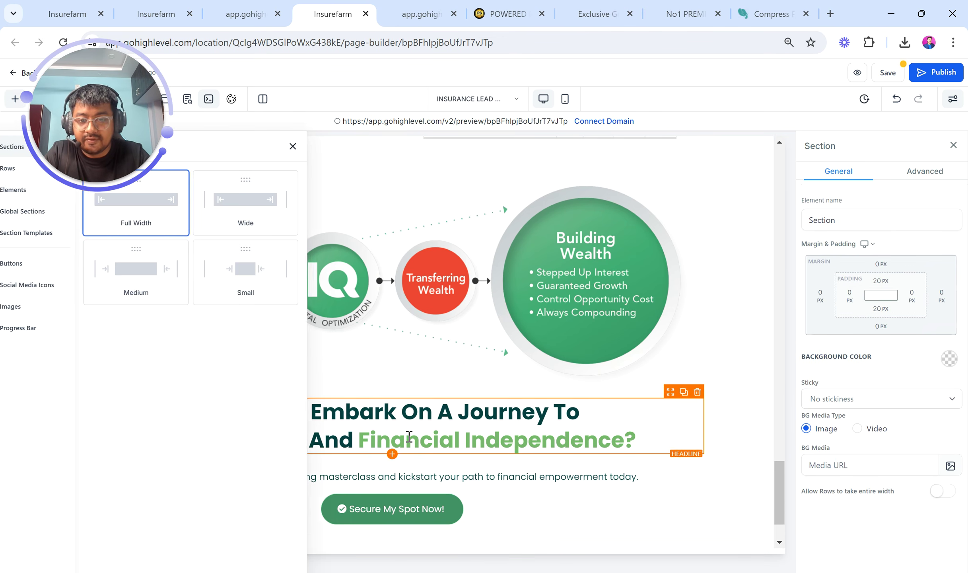
pyautogui.click(240, 12)
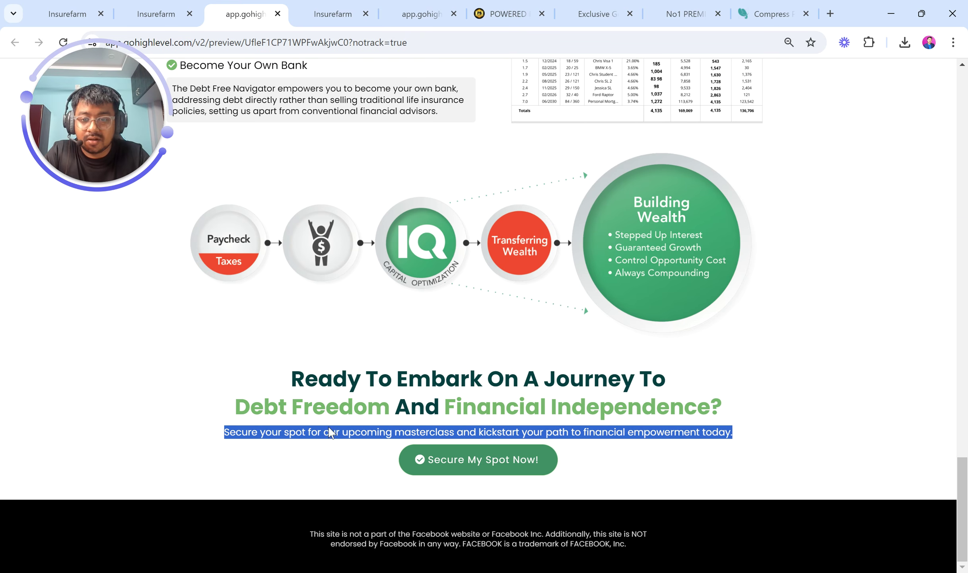
pyautogui.moveTo(294, 539); pyautogui.dragTo(651, 549)
pyautogui.hotkey('ctrl', 'c')
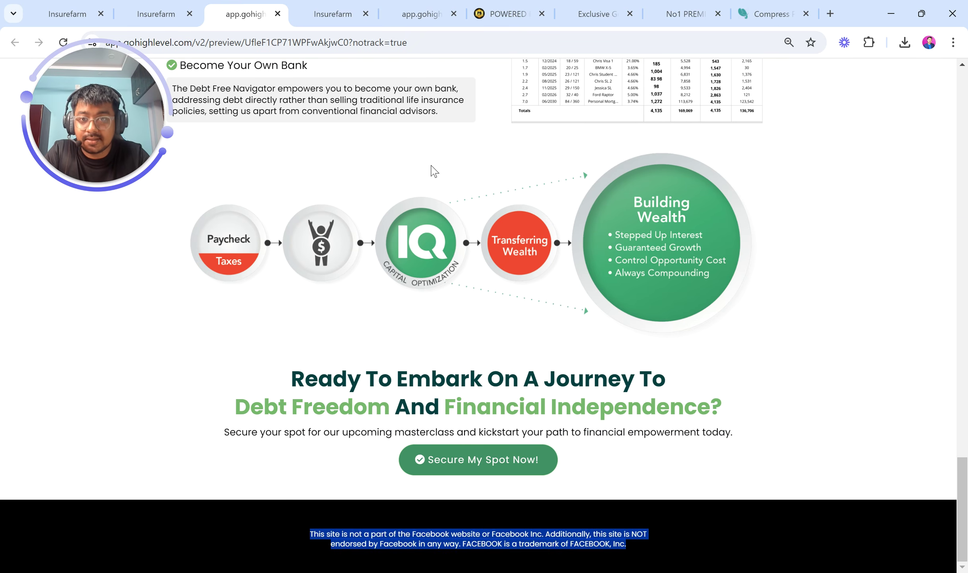
# Give the new bottom section a black background and add a 1 Column row to it
pyautogui.click(326, 12)
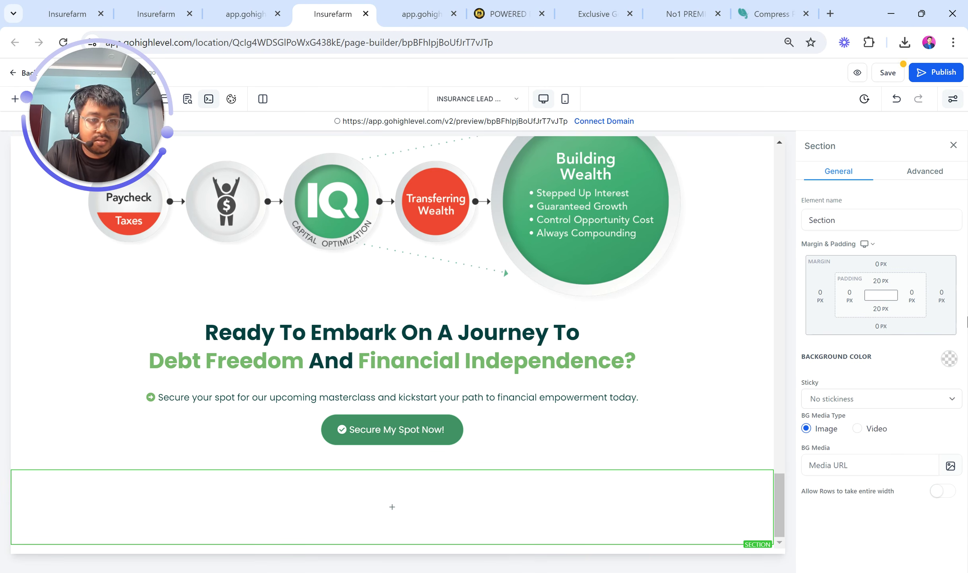
pyautogui.click(949, 359)
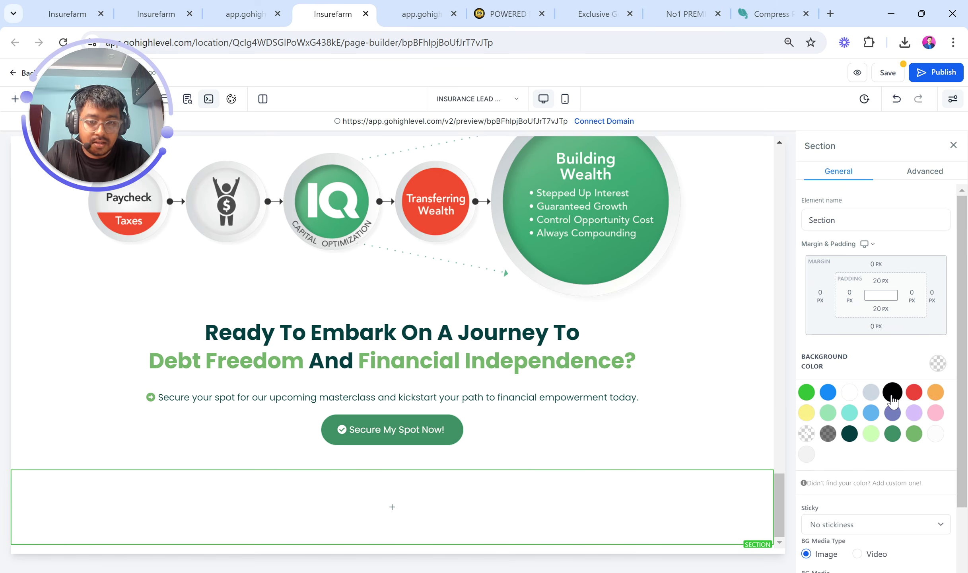
pyautogui.click(892, 392)
pyautogui.click(402, 511)
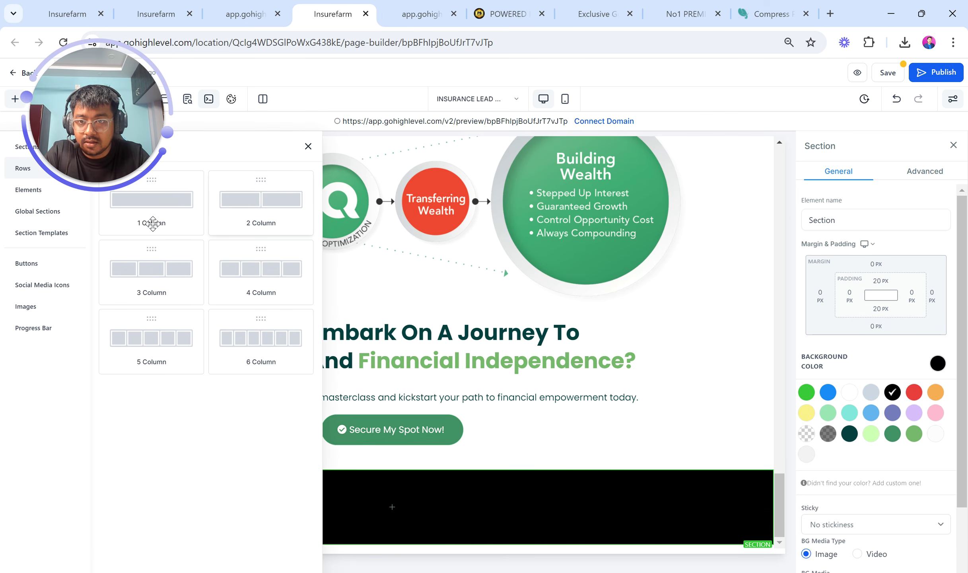
pyautogui.click(150, 219)
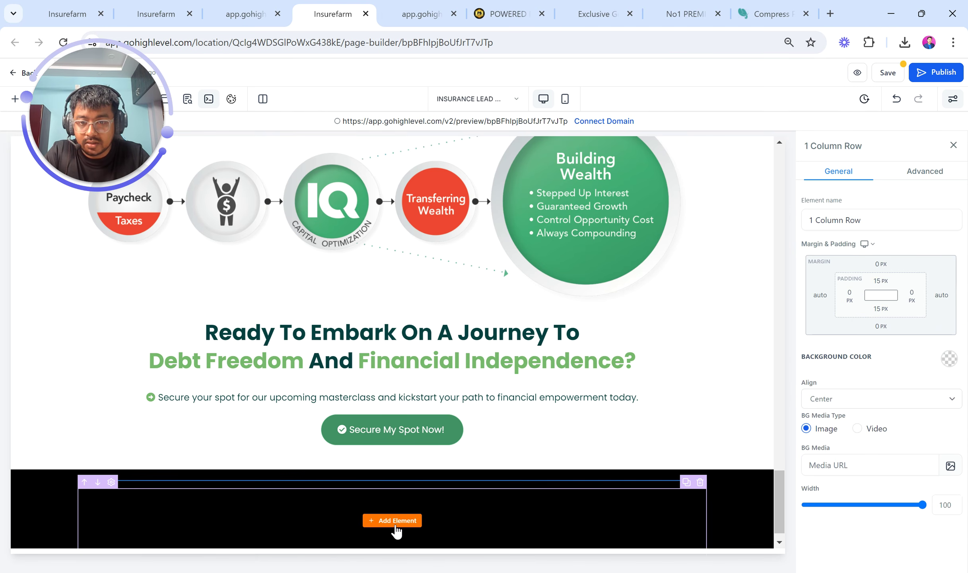
# Add a paragraph to the row in the black bottom section and set its text color to light gray
pyautogui.click(392, 520)
pyautogui.click(241, 239)
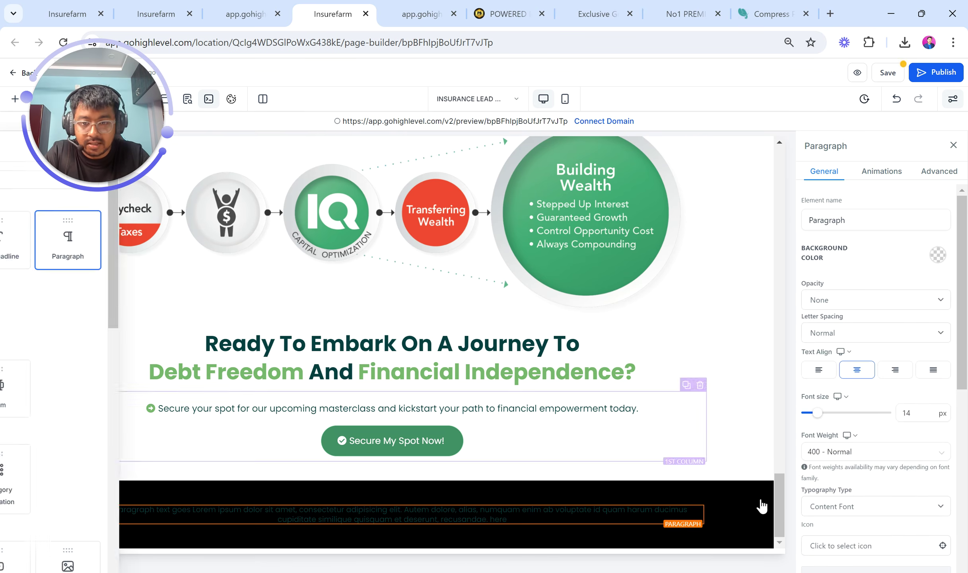
pyautogui.scroll(-6, 902, 431)
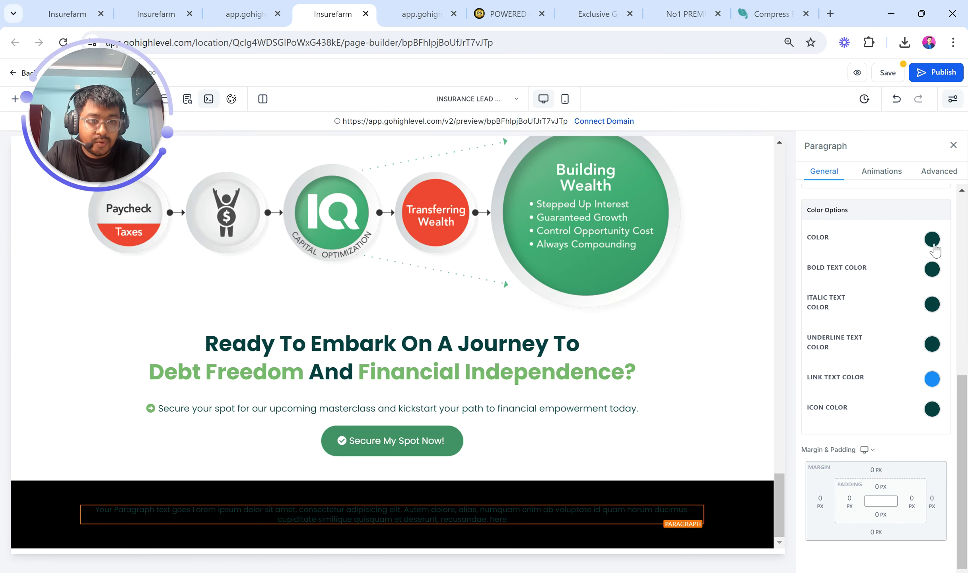
pyautogui.click(932, 239)
pyautogui.click(877, 263)
# Replace the placeholder paragraph with the copied Facebook disclaimer, remove its leading blank line and start "Additionally" on a new line
pyautogui.tripleClick(508, 509)
pyautogui.hotkey('ctrl', 'v')
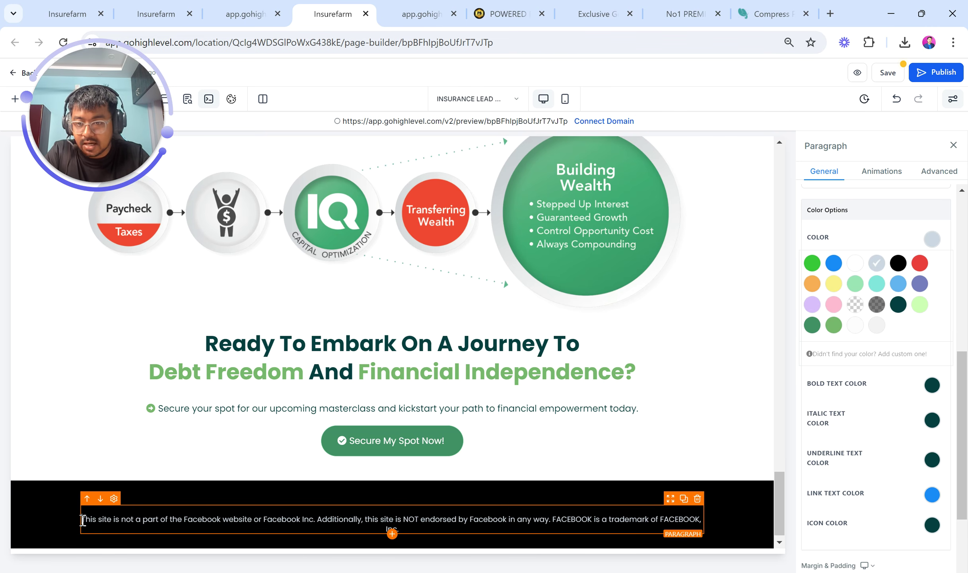
pyautogui.click(82, 520)
pyautogui.press('BackSpace')
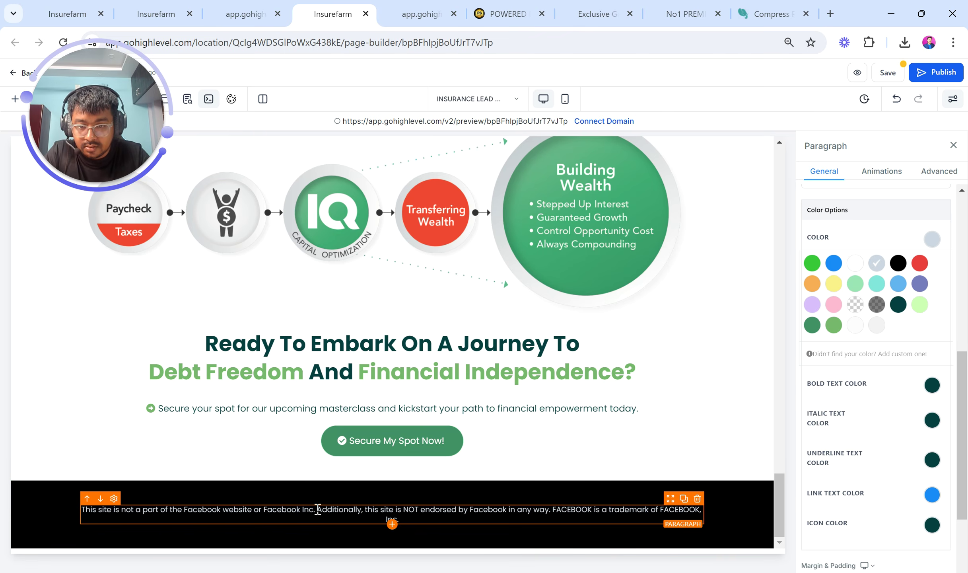
pyautogui.click(318, 509)
pyautogui.press('Return')
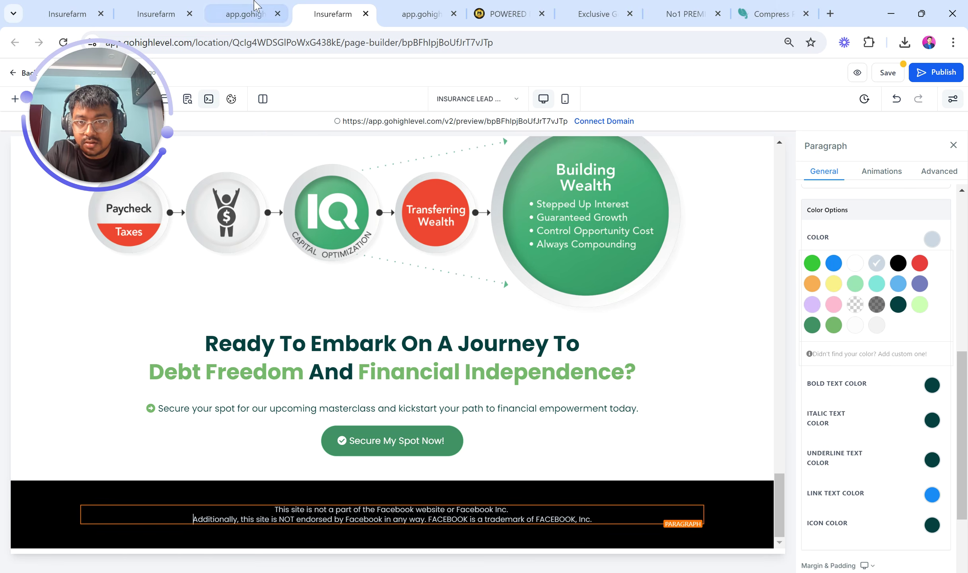
pyautogui.click(245, 13)
pyautogui.click(343, 8)
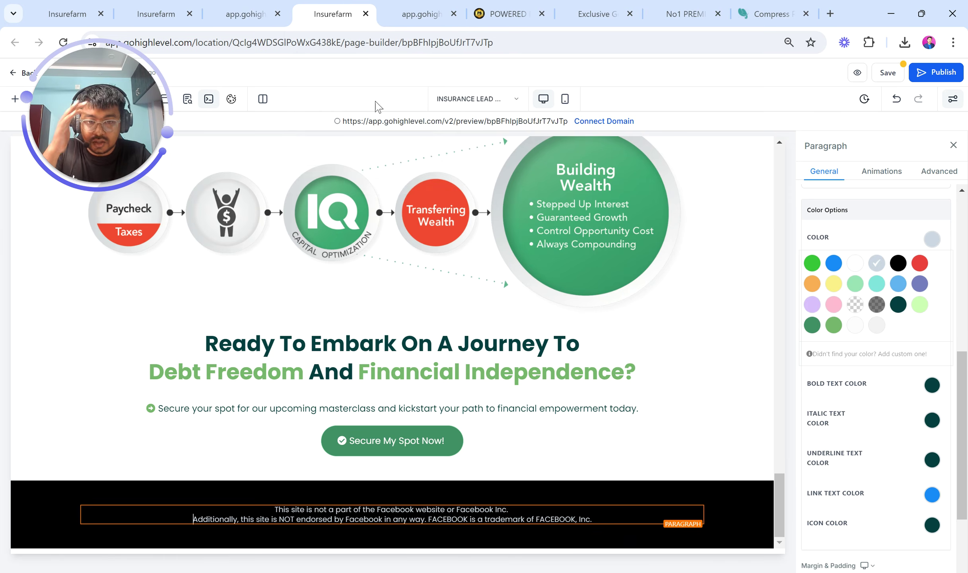
# Save the landing page and open its preview
pyautogui.scroll(10, 519, 353)
pyautogui.scroll(10, 519, 353)
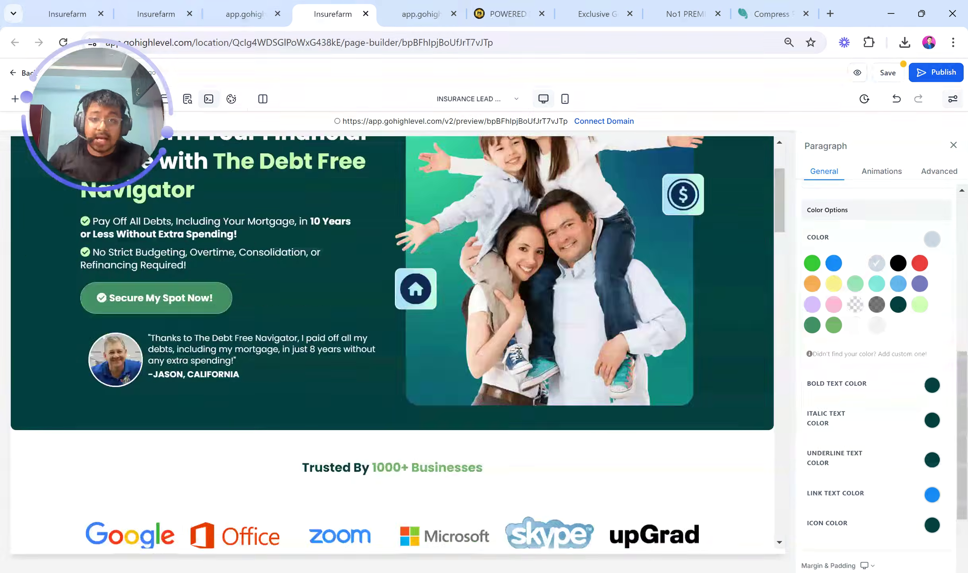
pyautogui.click(896, 75)
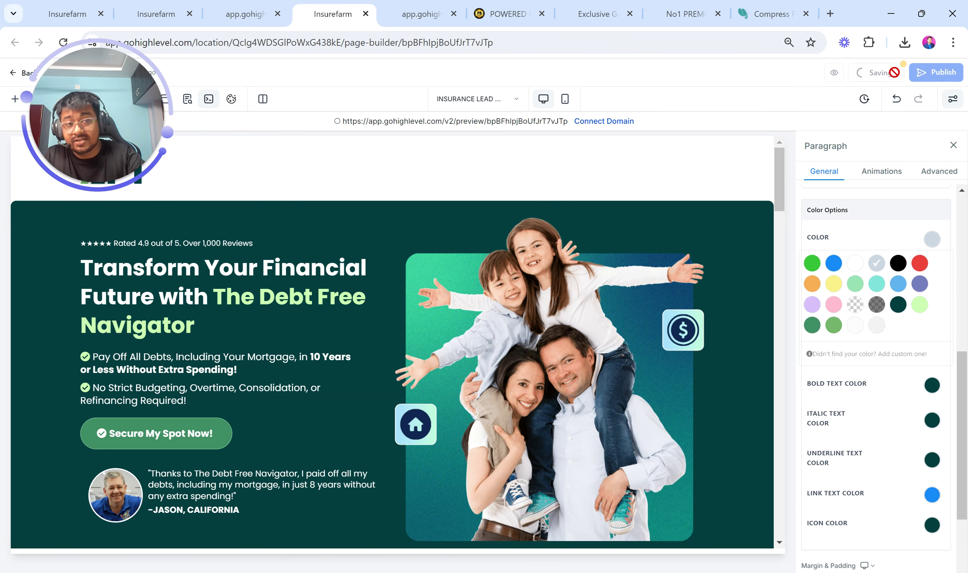
pyautogui.click(859, 78)
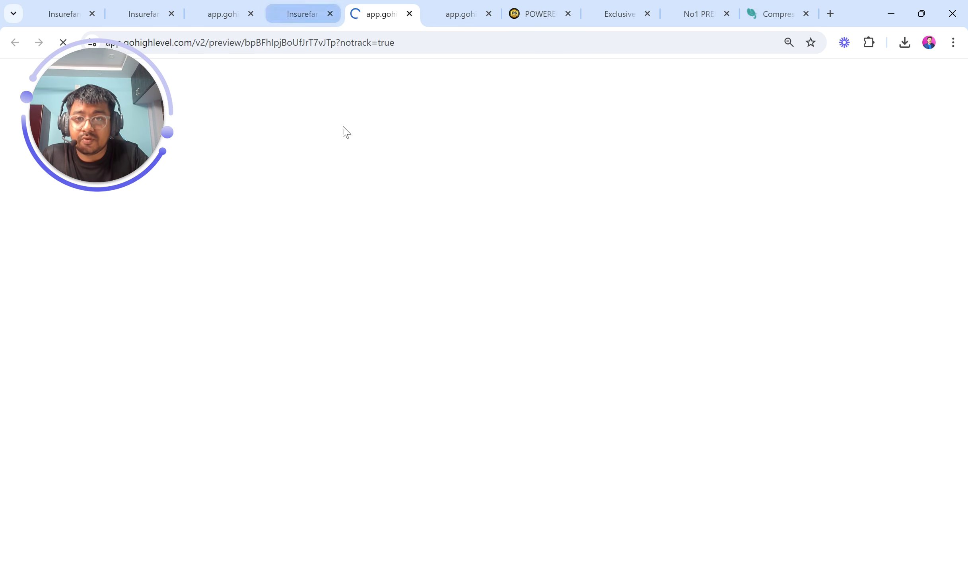
# Look through the sections of the previewed landing page and set the browser zoom to 100%
pyautogui.scroll(-5, 614, 360)
pyautogui.scroll(-20, 614, 362)
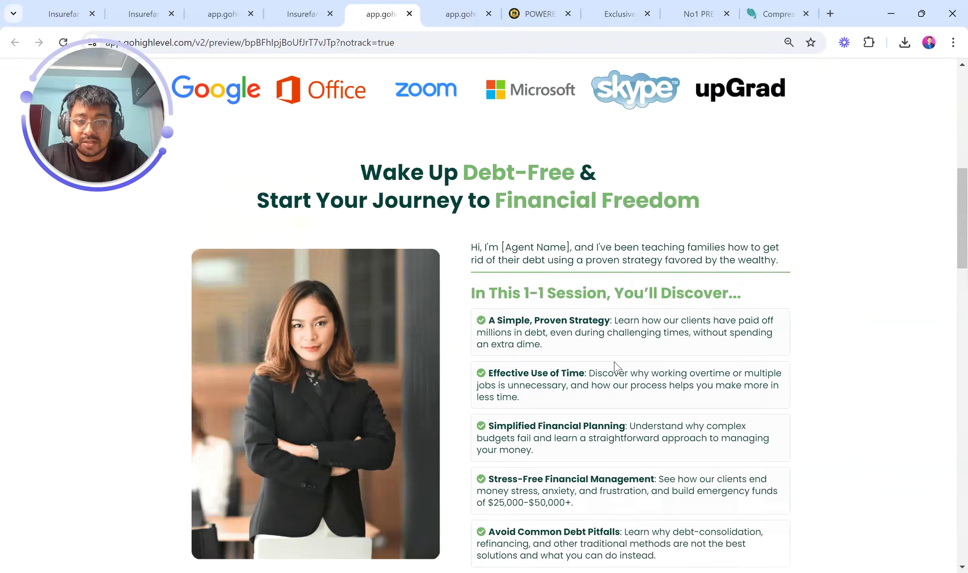
pyautogui.scroll(-15, 615, 362)
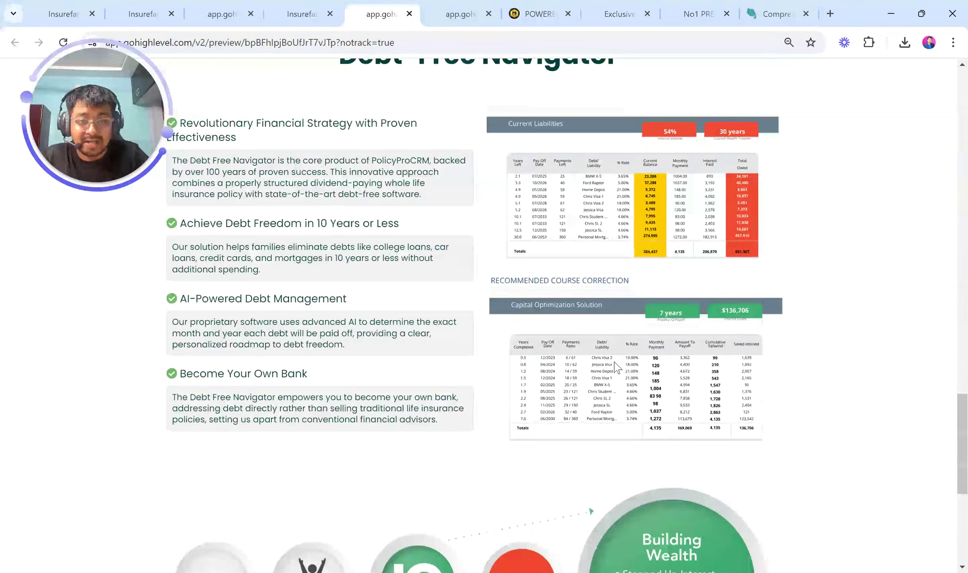
pyautogui.scroll(20, 615, 362)
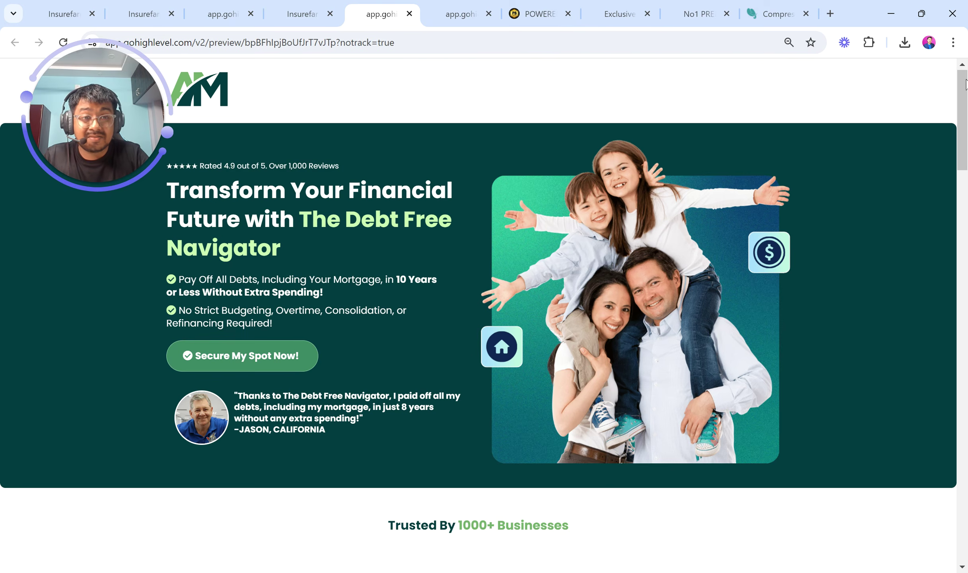
pyautogui.click(954, 43)
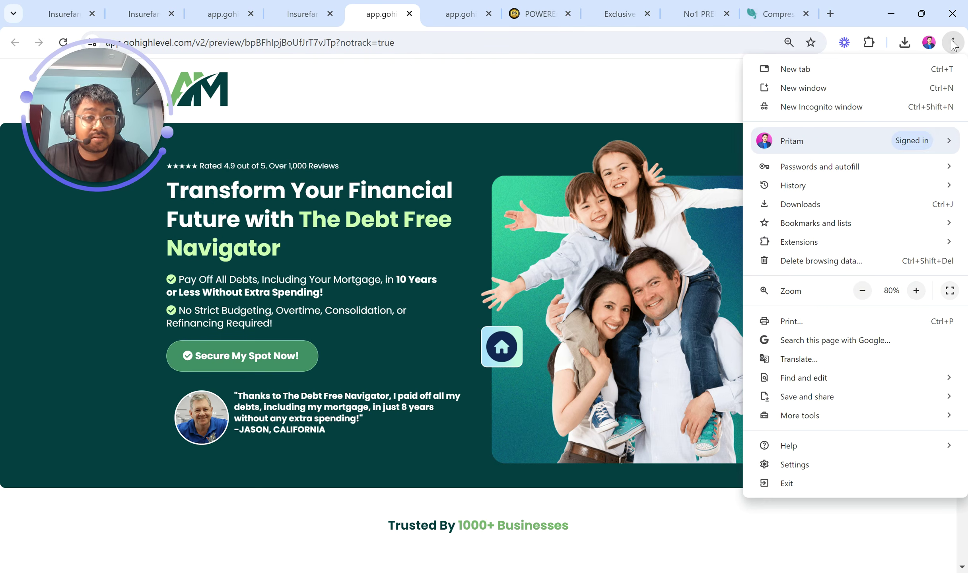
pyautogui.click(916, 291)
pyautogui.click(916, 291)
pyautogui.click(635, 374)
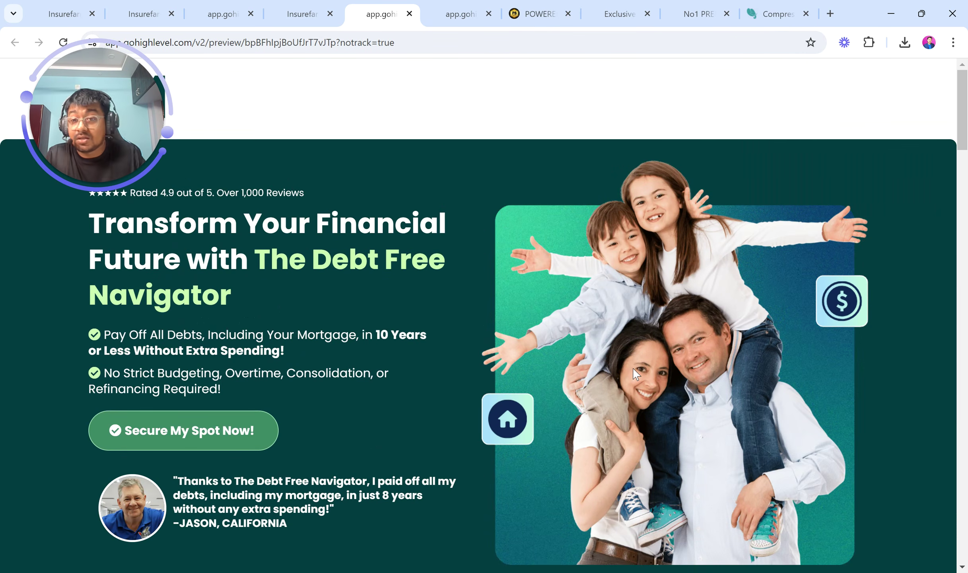